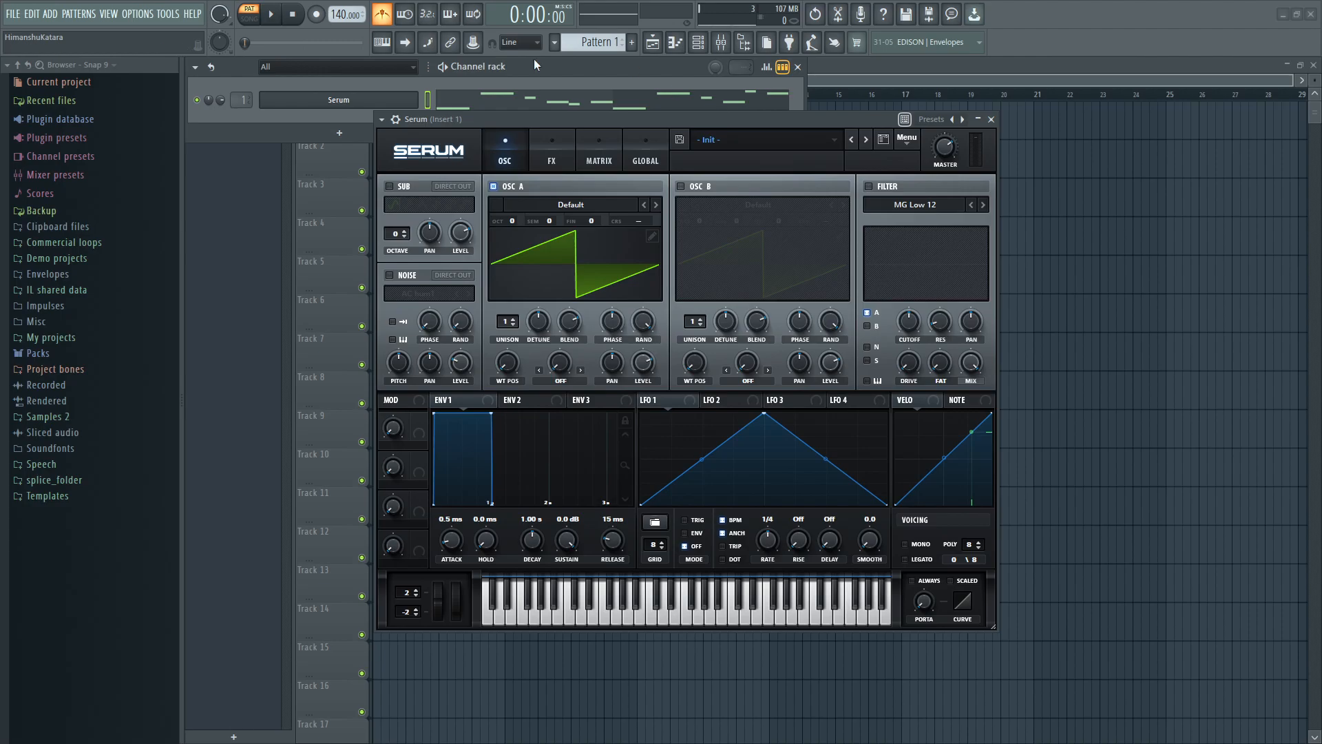
# - Load the Analog wavetable Basic Shapes into oscillator A and switch its waveform display to the 3D view
pyautogui.press('super+KP_Add')
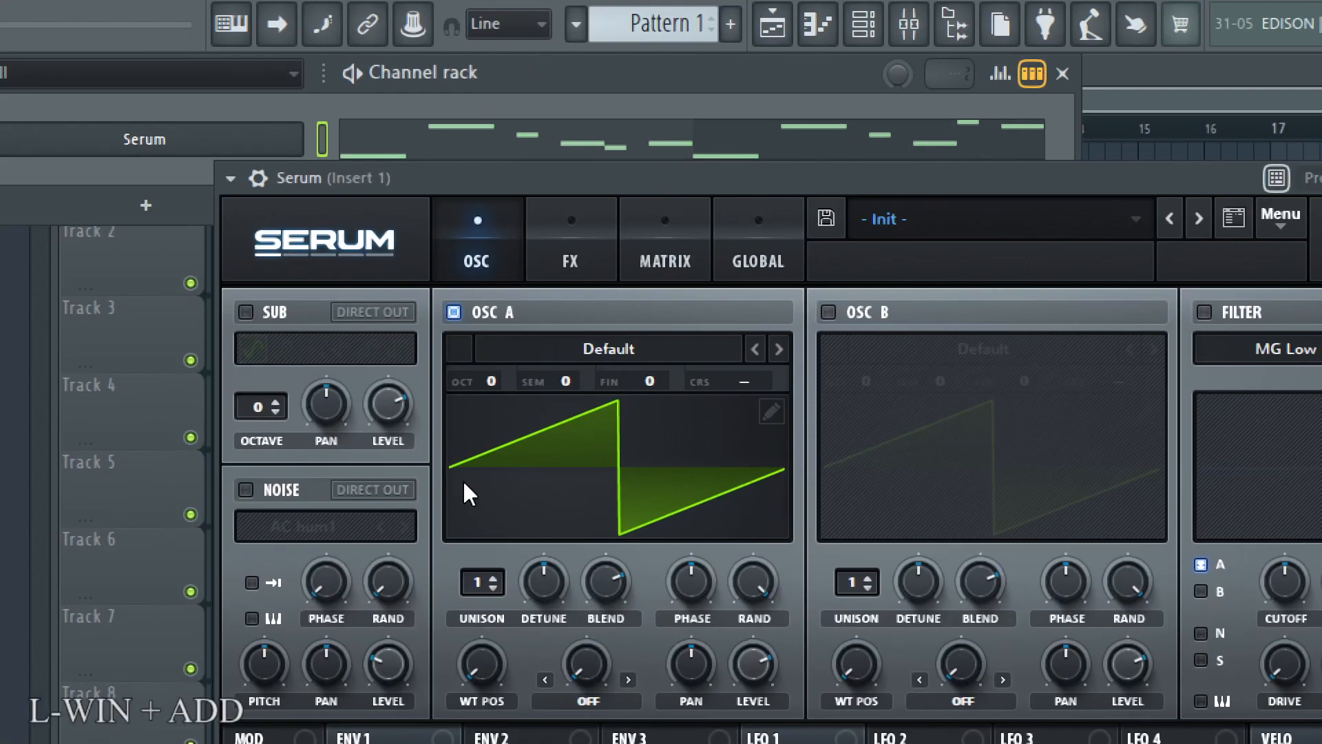
pyautogui.press('super+KP_Add')
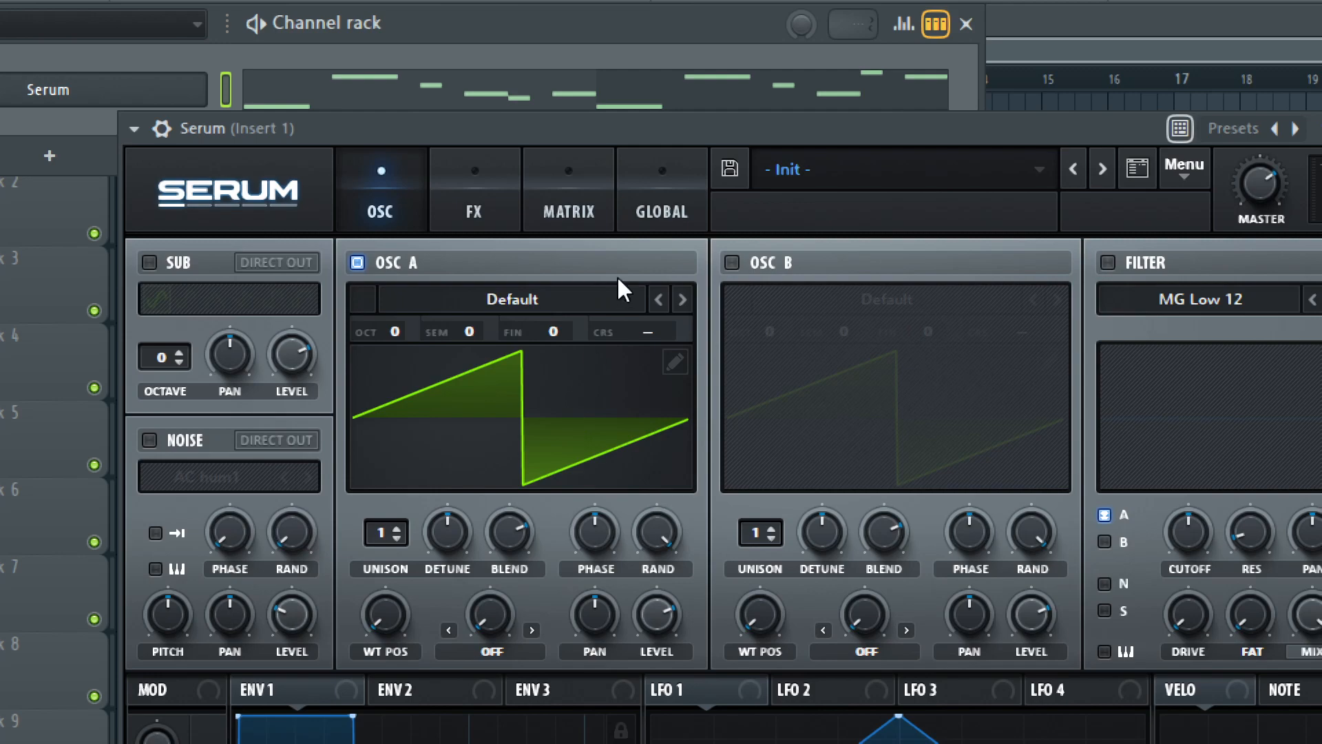
pyautogui.click(594, 295)
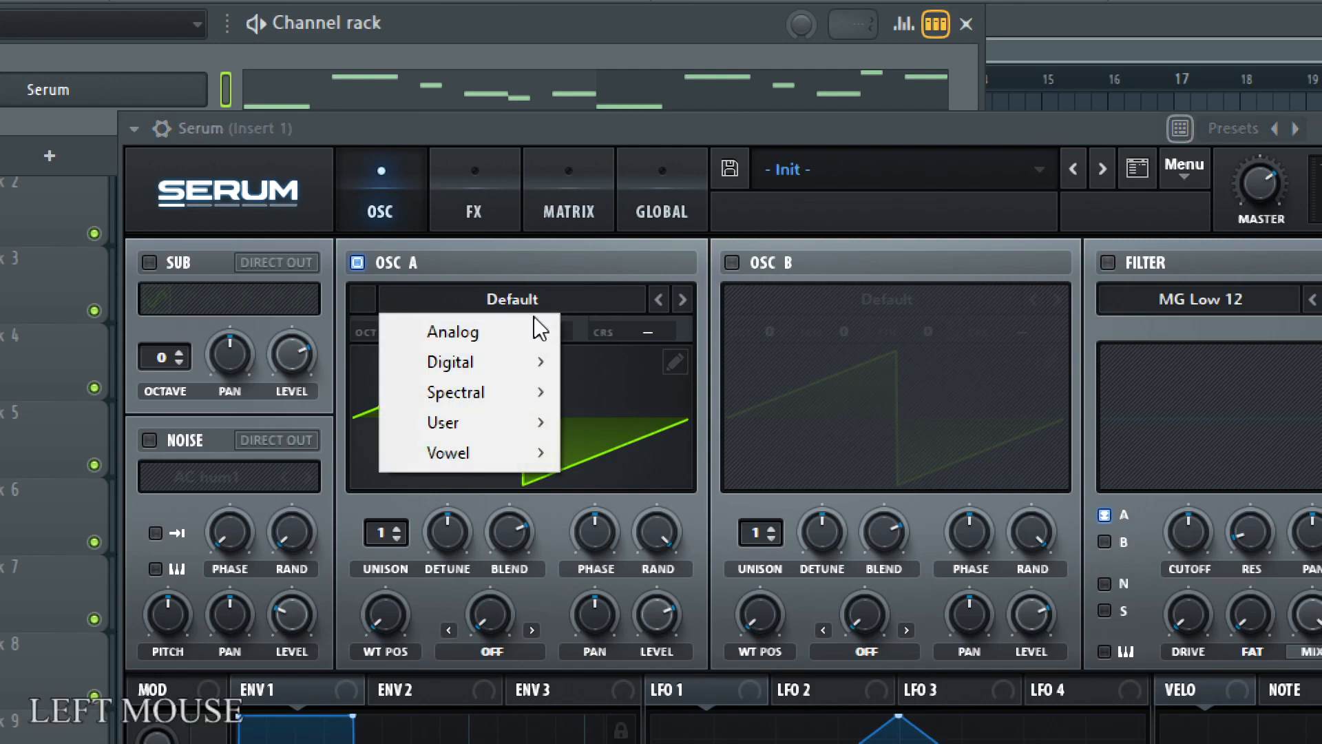
pyautogui.moveTo(531, 336)
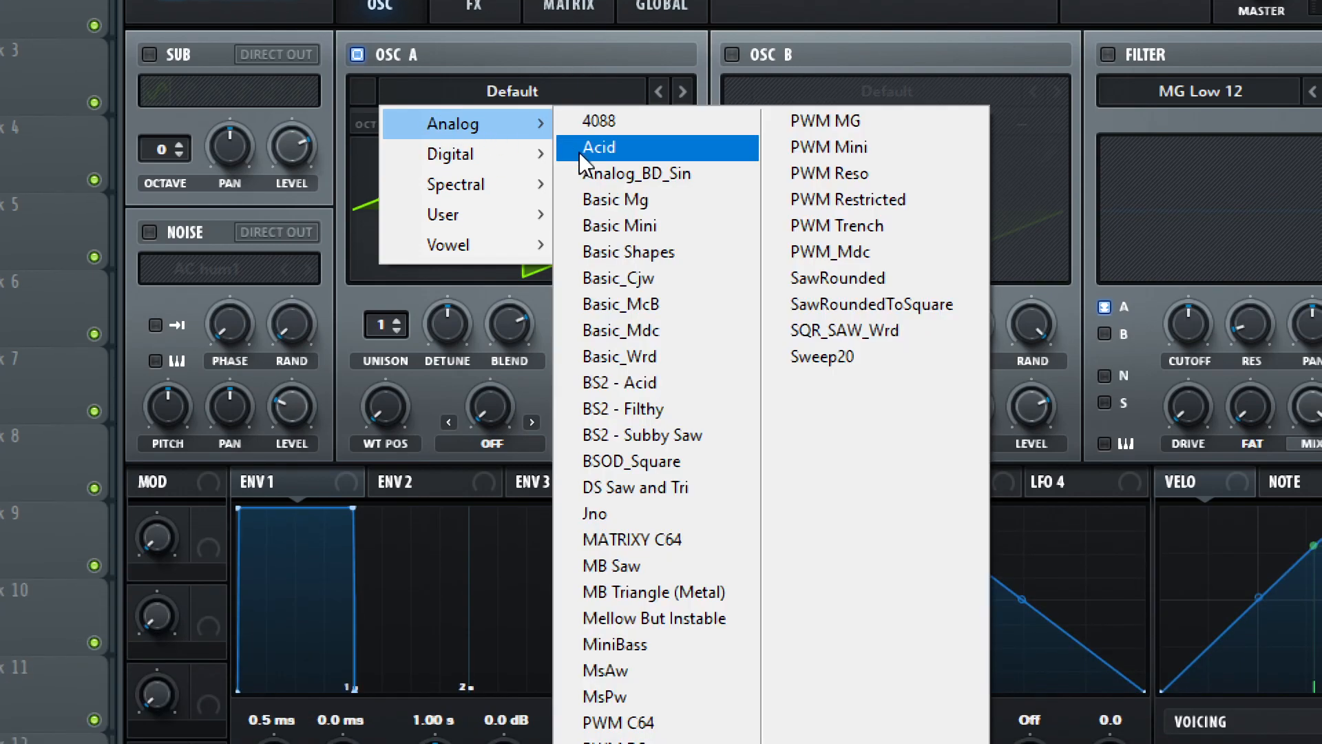
pyautogui.click(679, 253)
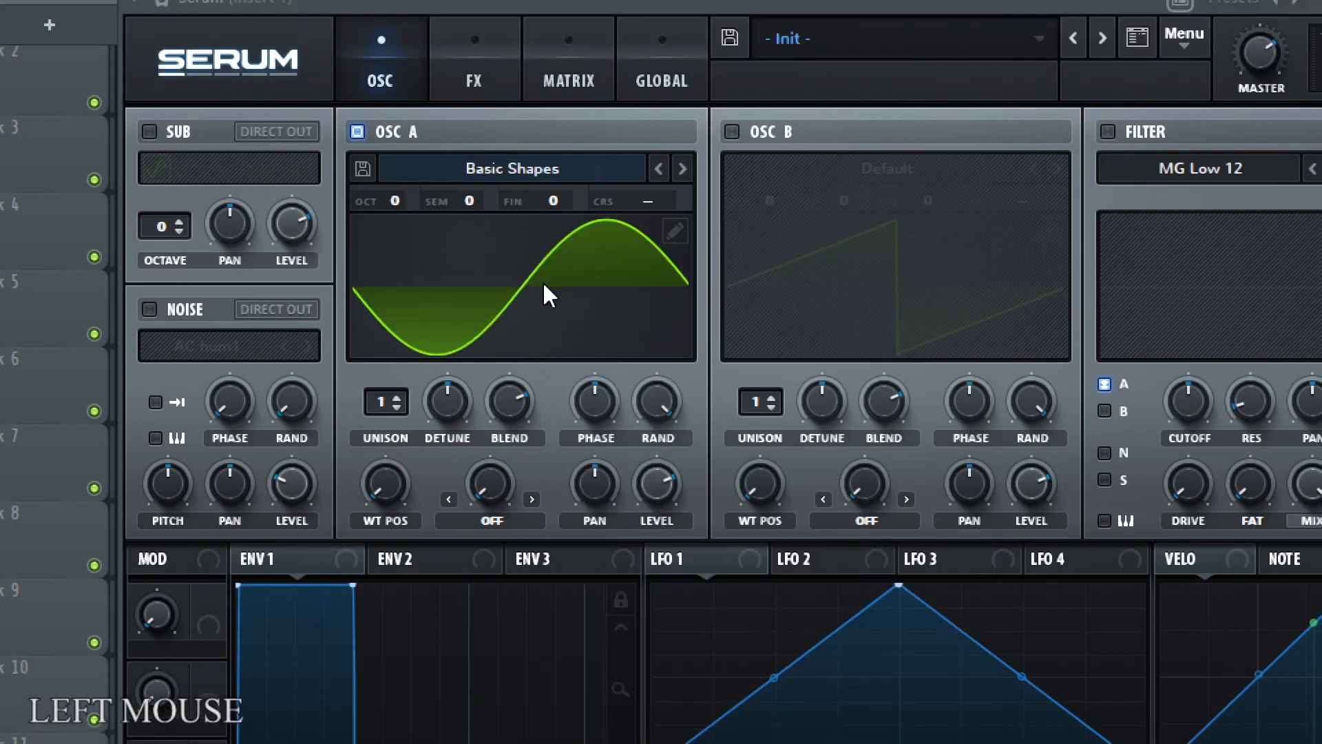
pyautogui.click(544, 284)
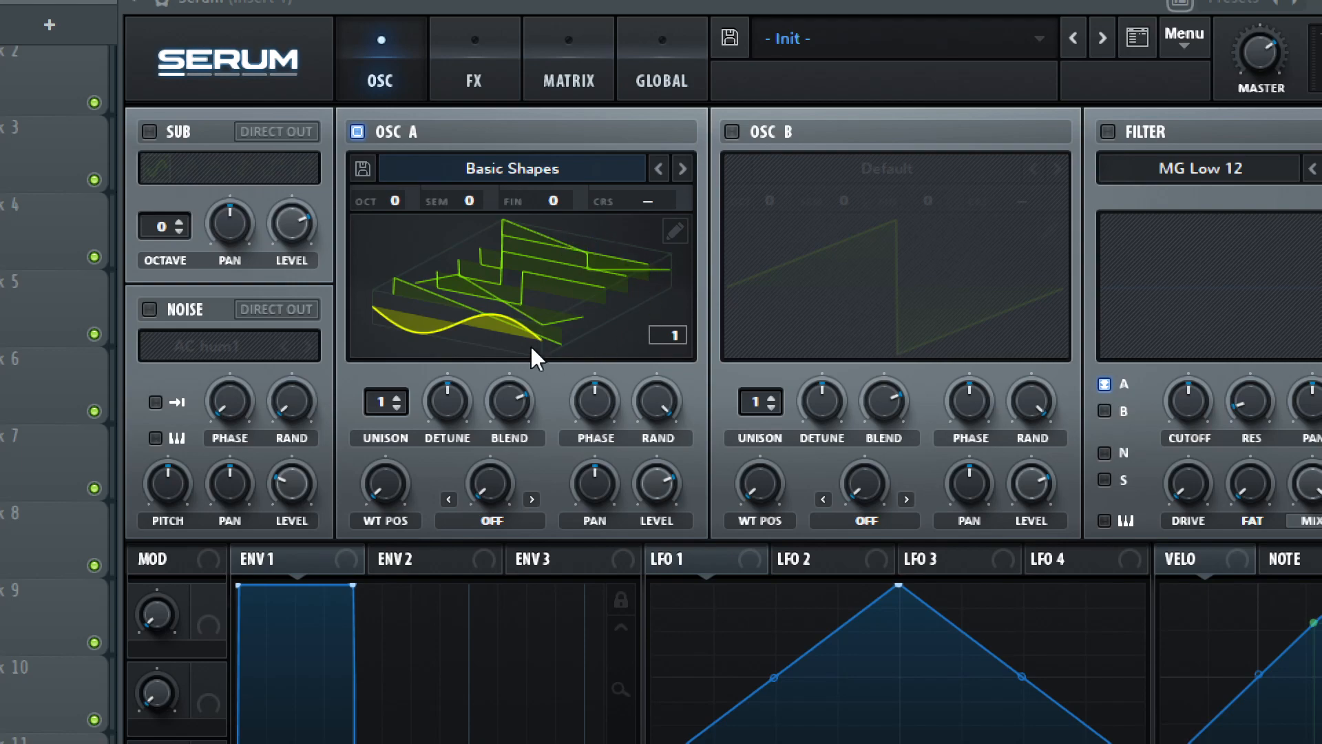
# - Return oscillator A's waveform display to the 2D view and set its wavetable position to 2, the saw shape
pyautogui.press('super+KP_Add')
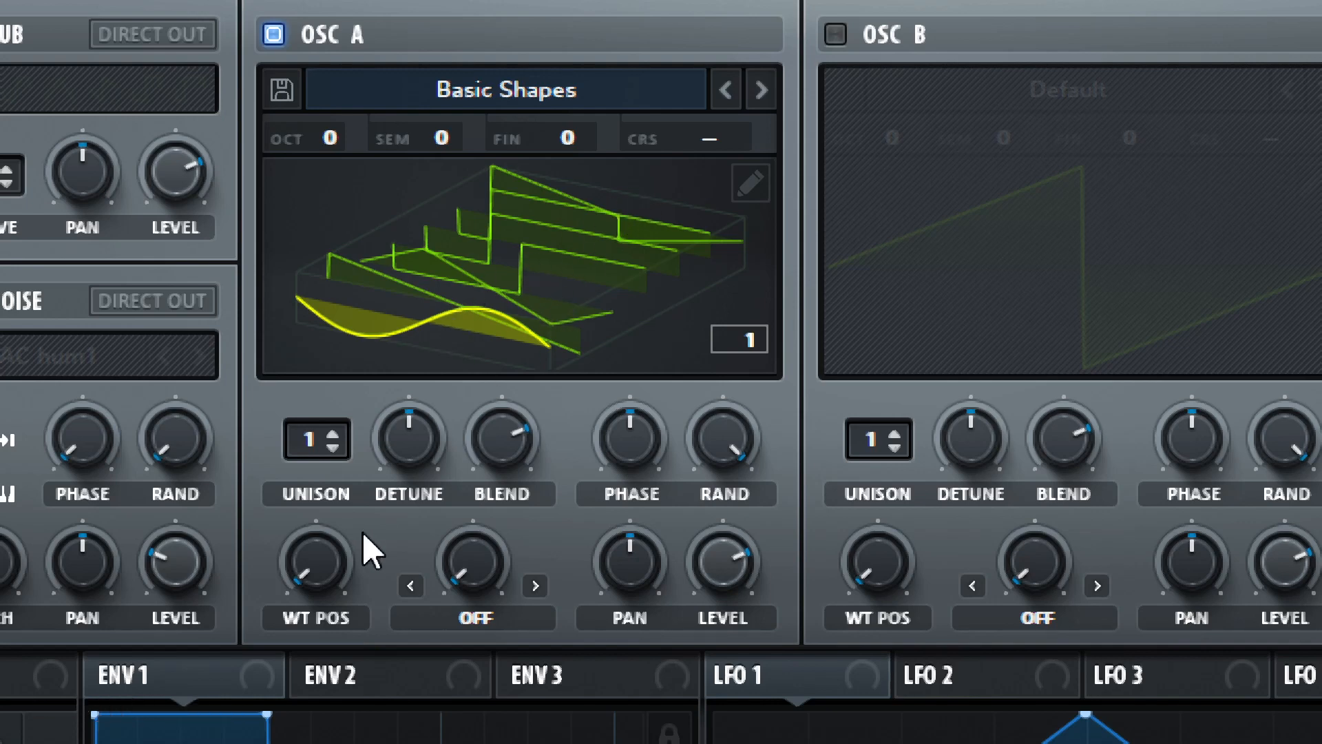
pyautogui.moveTo(314, 576); pyautogui.dragTo(382, 654)
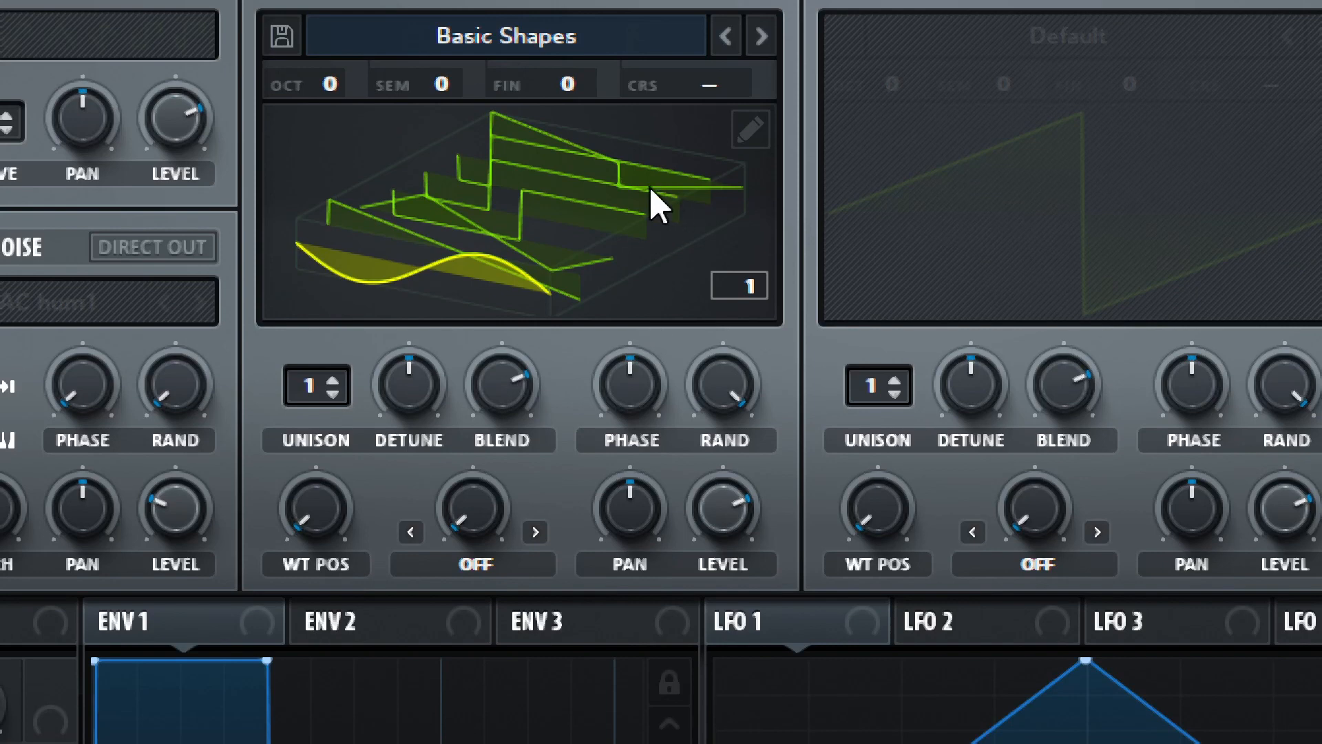
pyautogui.click(657, 205)
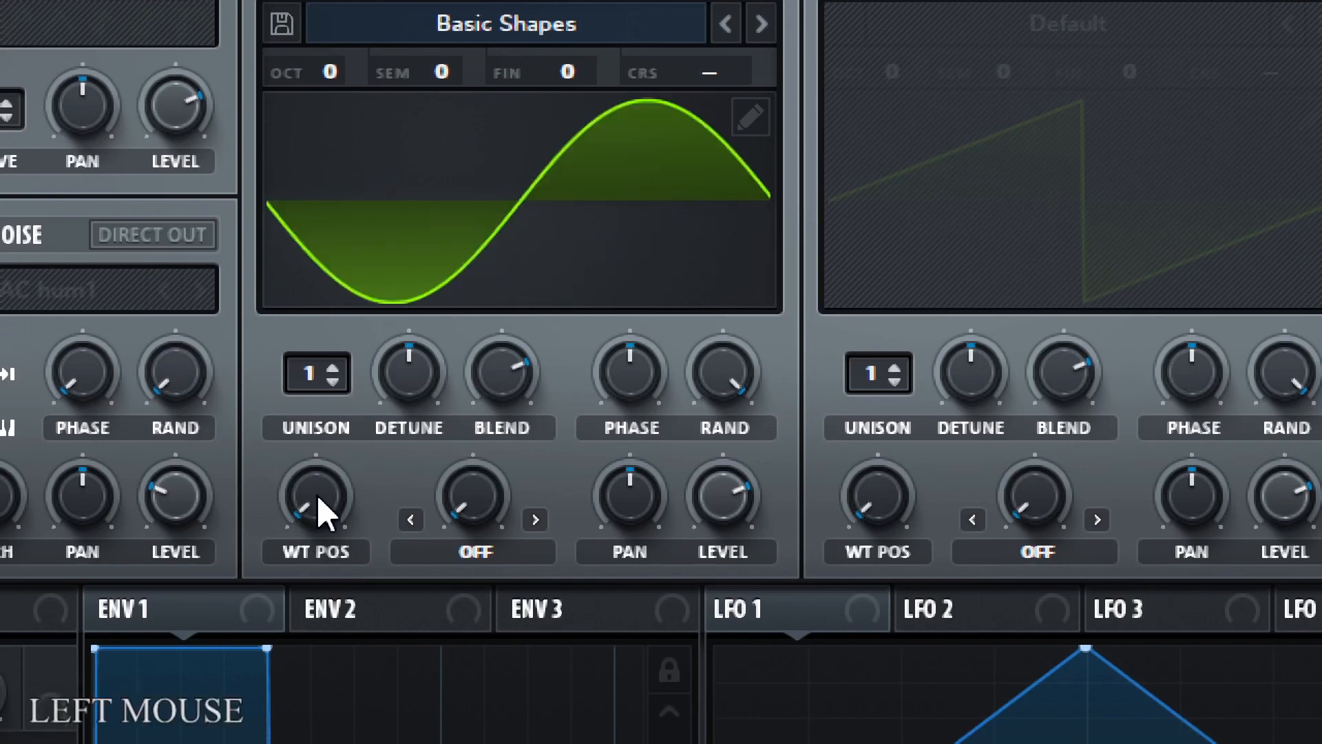
pyautogui.click(322, 506)
pyautogui.moveTo(320, 482); pyautogui.dragTo(398, 408)
pyautogui.moveTo(316, 503)
pyautogui.mouseDown()
pyautogui.moveTo(331, 594)
pyautogui.moveTo(331, 464)
pyautogui.moveTo(330, 511)
pyautogui.moveTo(314, 532)
pyautogui.moveTo(316, 516)
pyautogui.mouseUp()
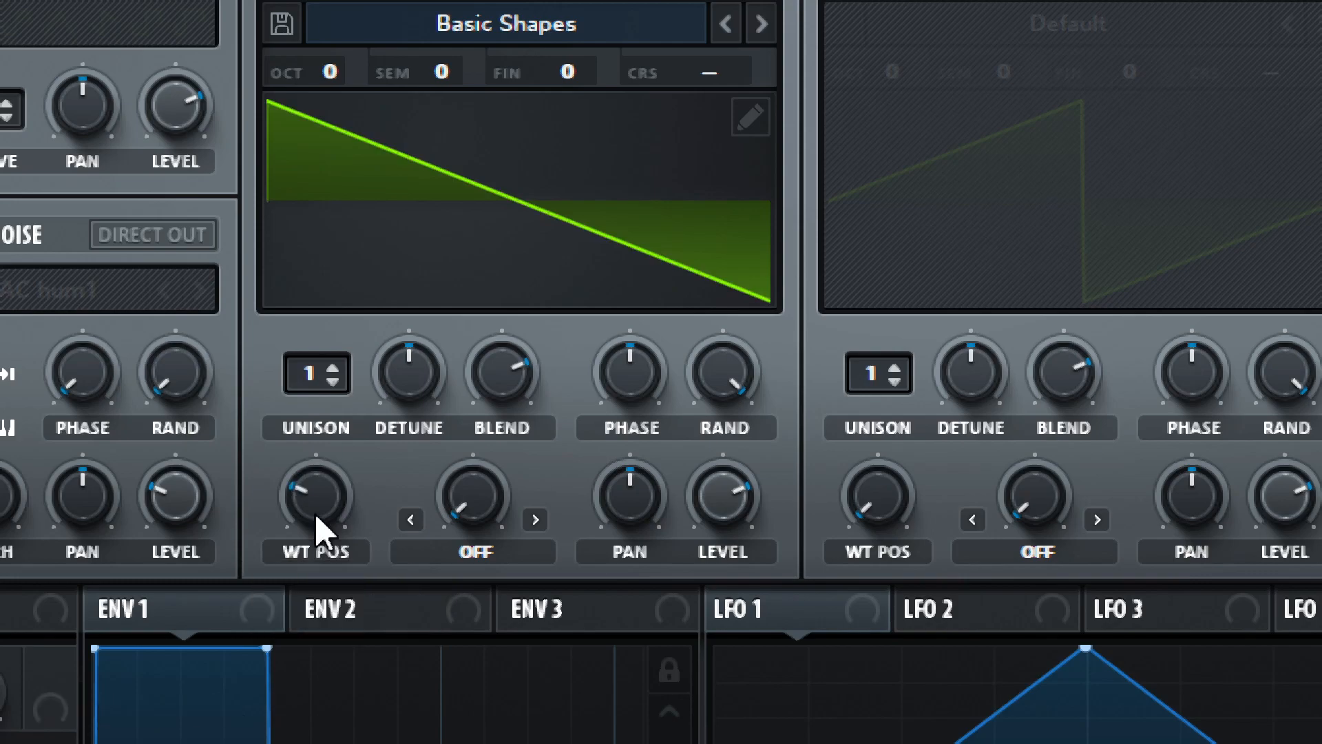
# - Play Pattern 1 to hear oscillator A's saw shape, and pause the playback
pyautogui.press('super+minus')
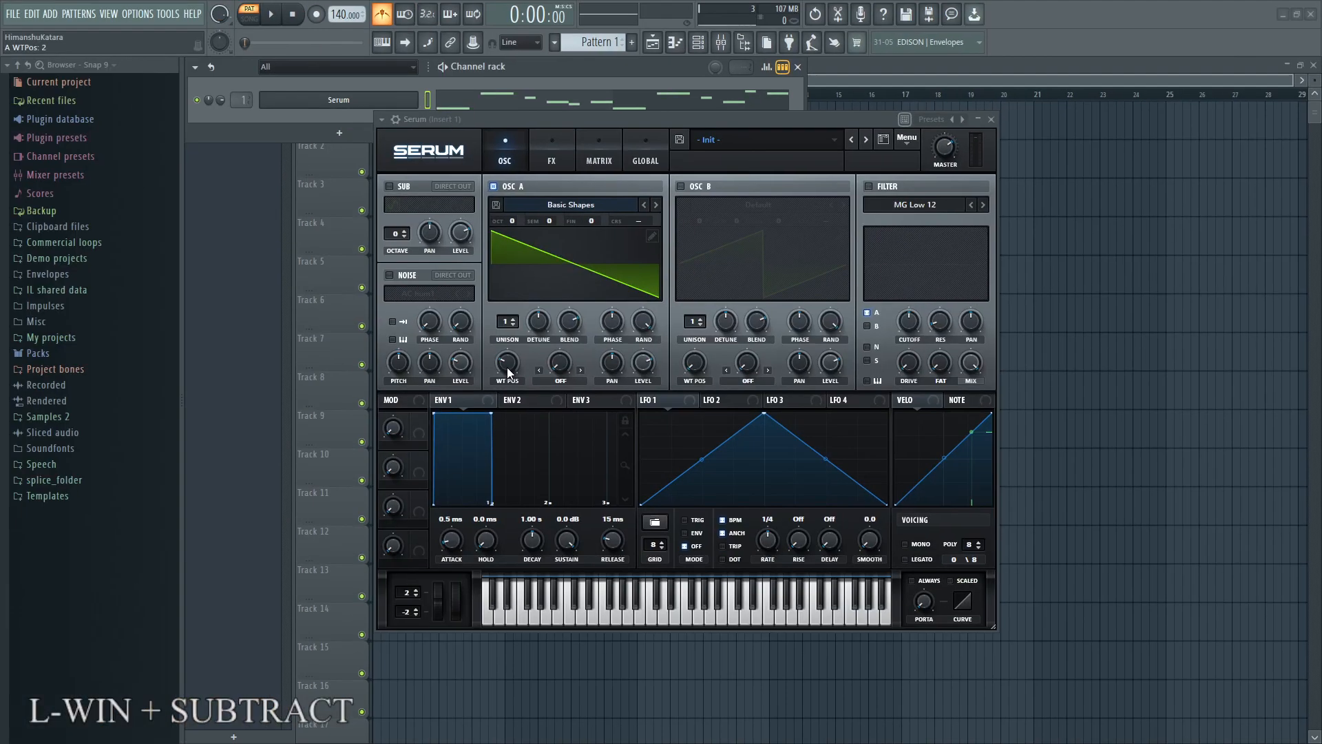
pyautogui.press('super+plus')
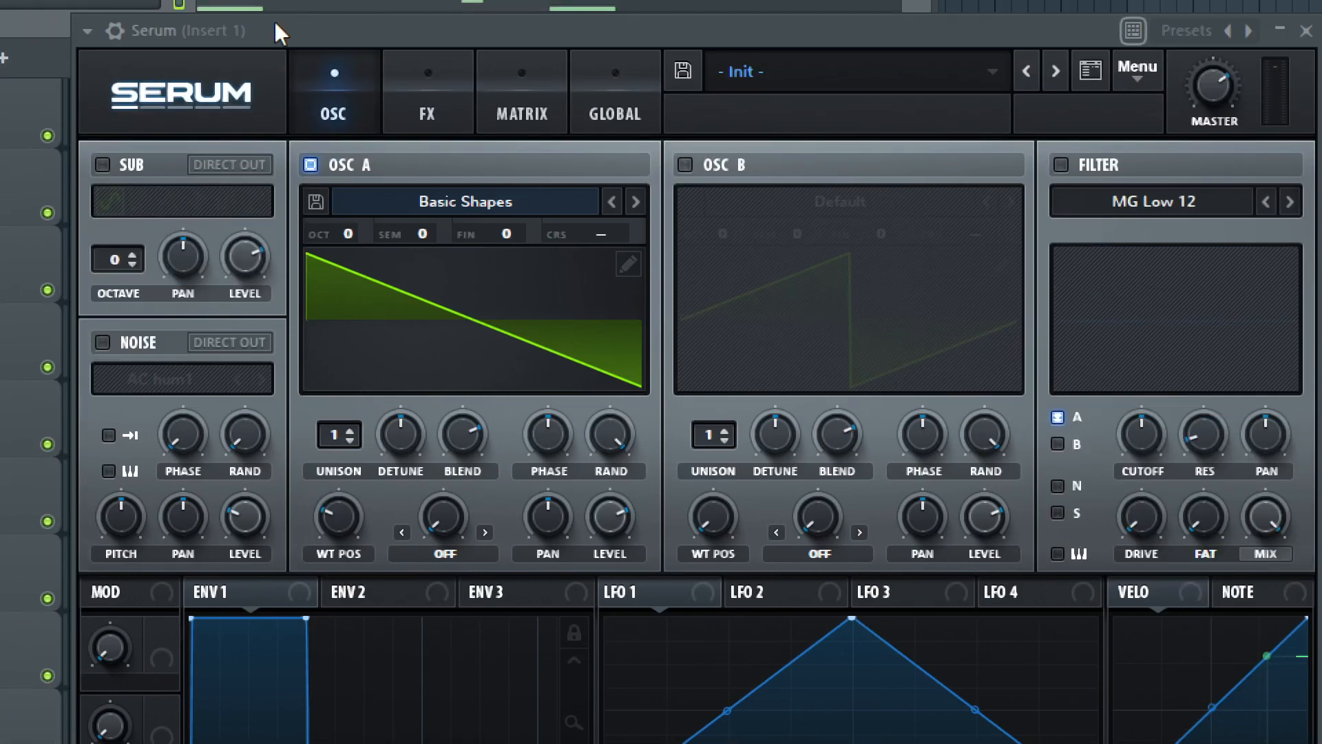
pyautogui.press('super+minus')
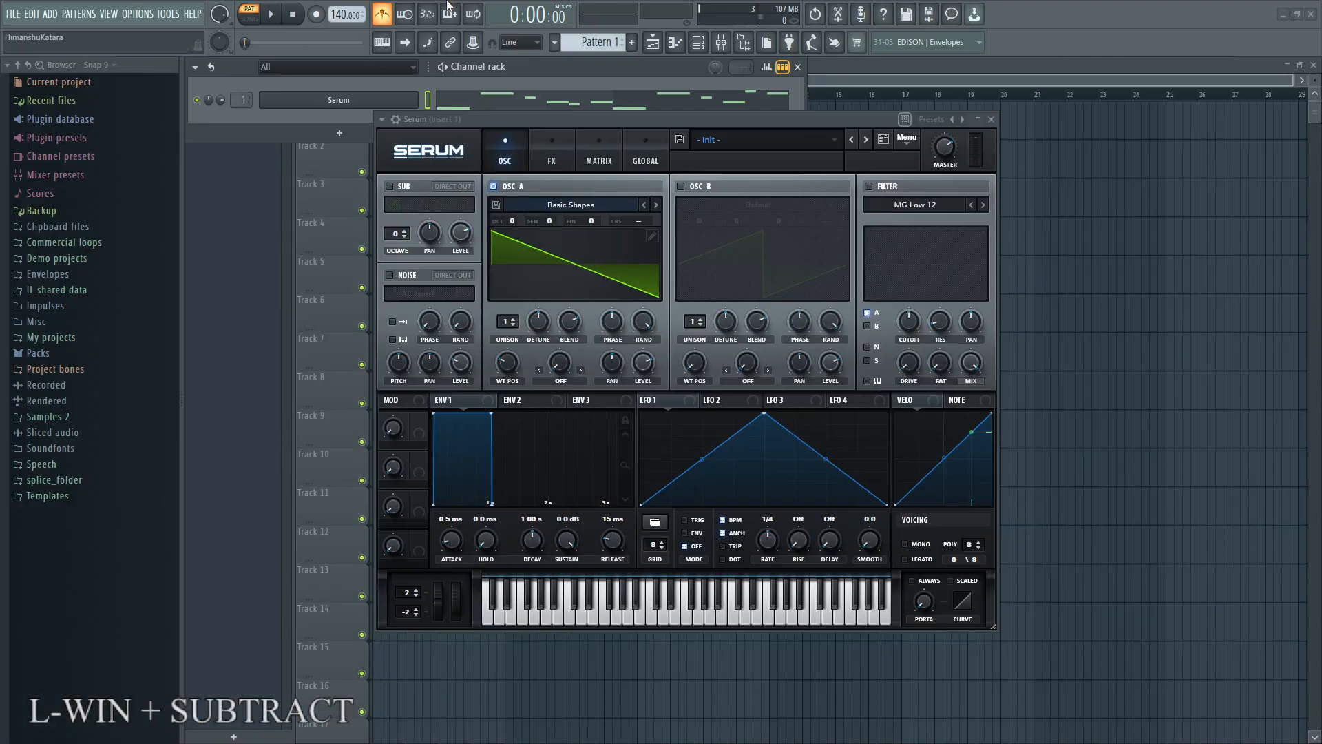
pyautogui.click(272, 15)
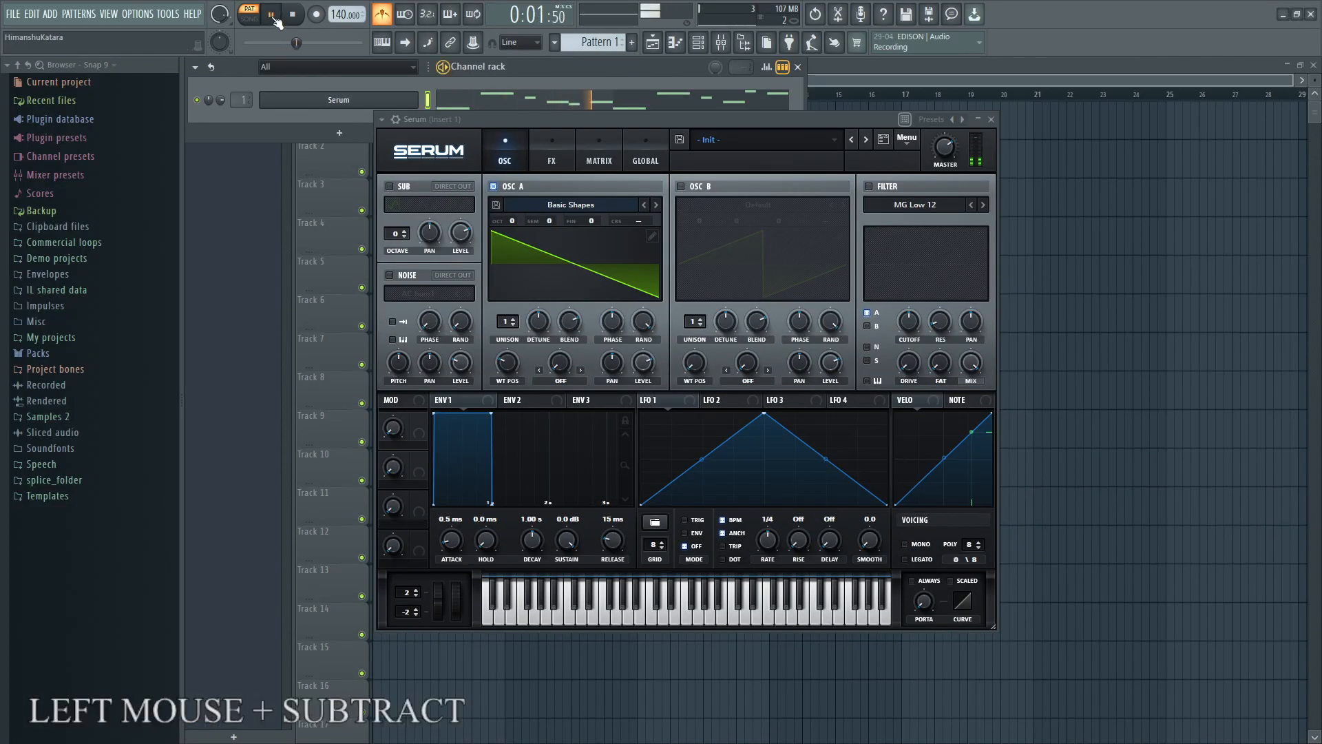
pyautogui.click(273, 17)
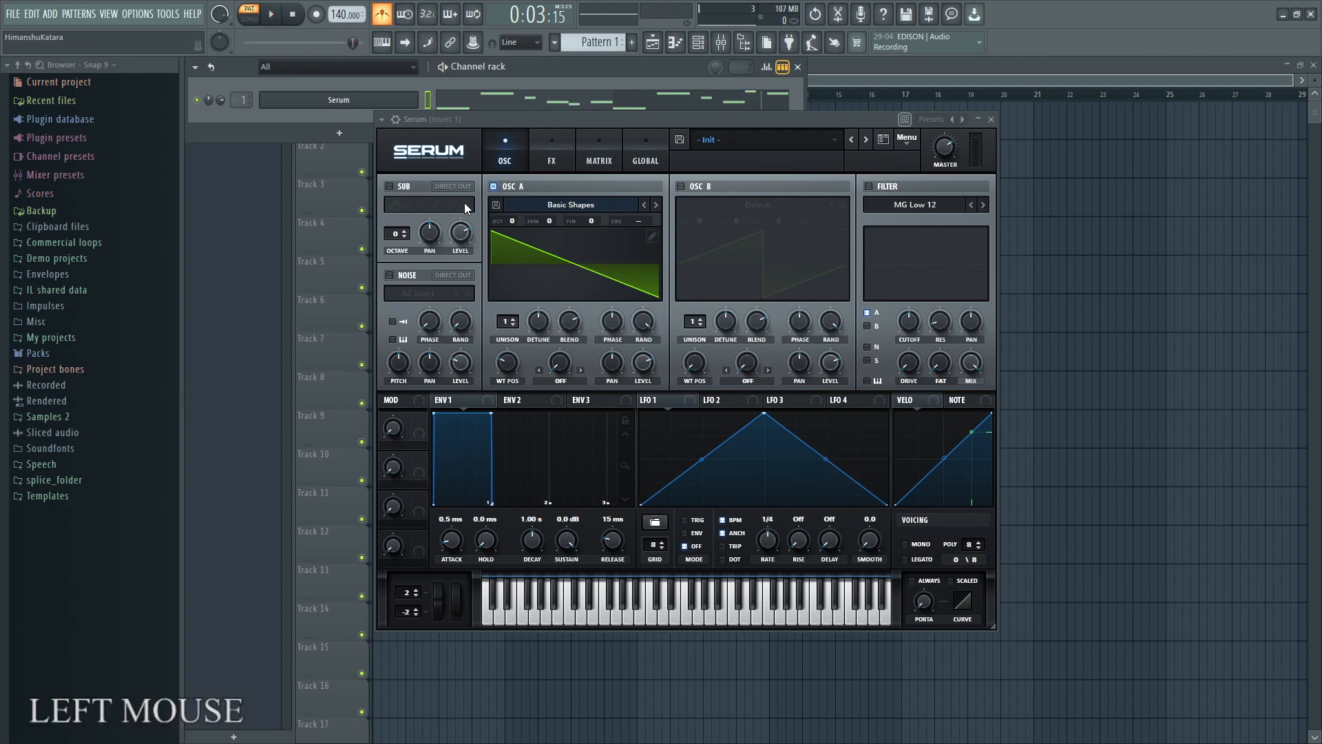
# - Set oscillator A's wavetable position back to the first frame, the sine shape, and audition it by playing and stopping Pattern 1
pyautogui.moveTo(507, 362); pyautogui.dragTo(506, 410)
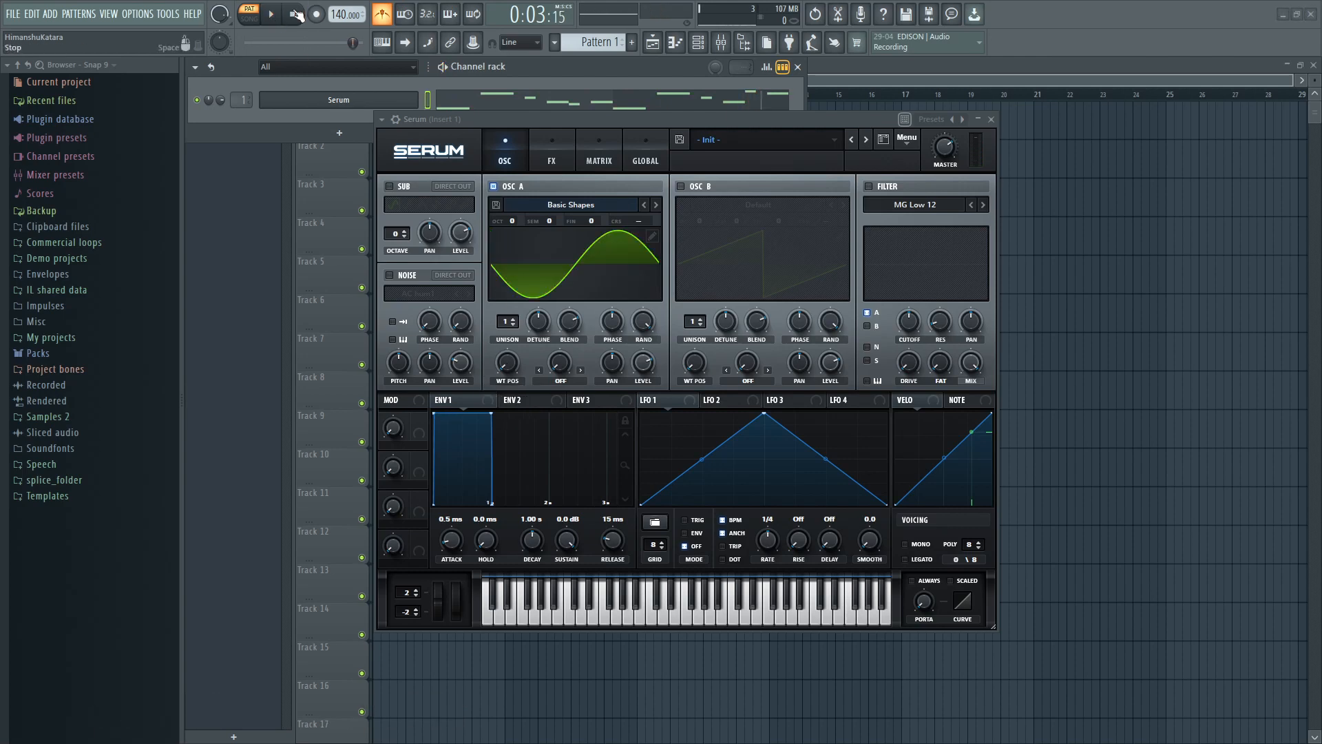
pyautogui.click(273, 18)
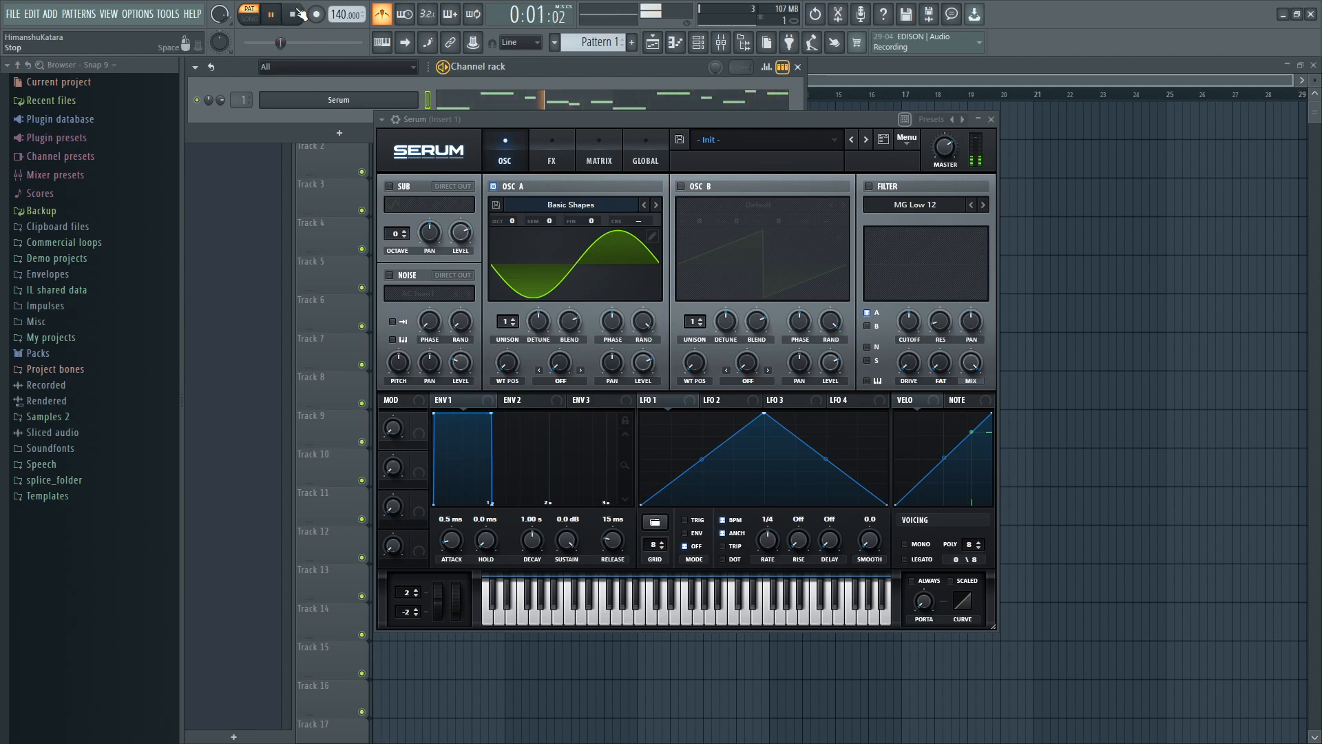
pyautogui.click(296, 14)
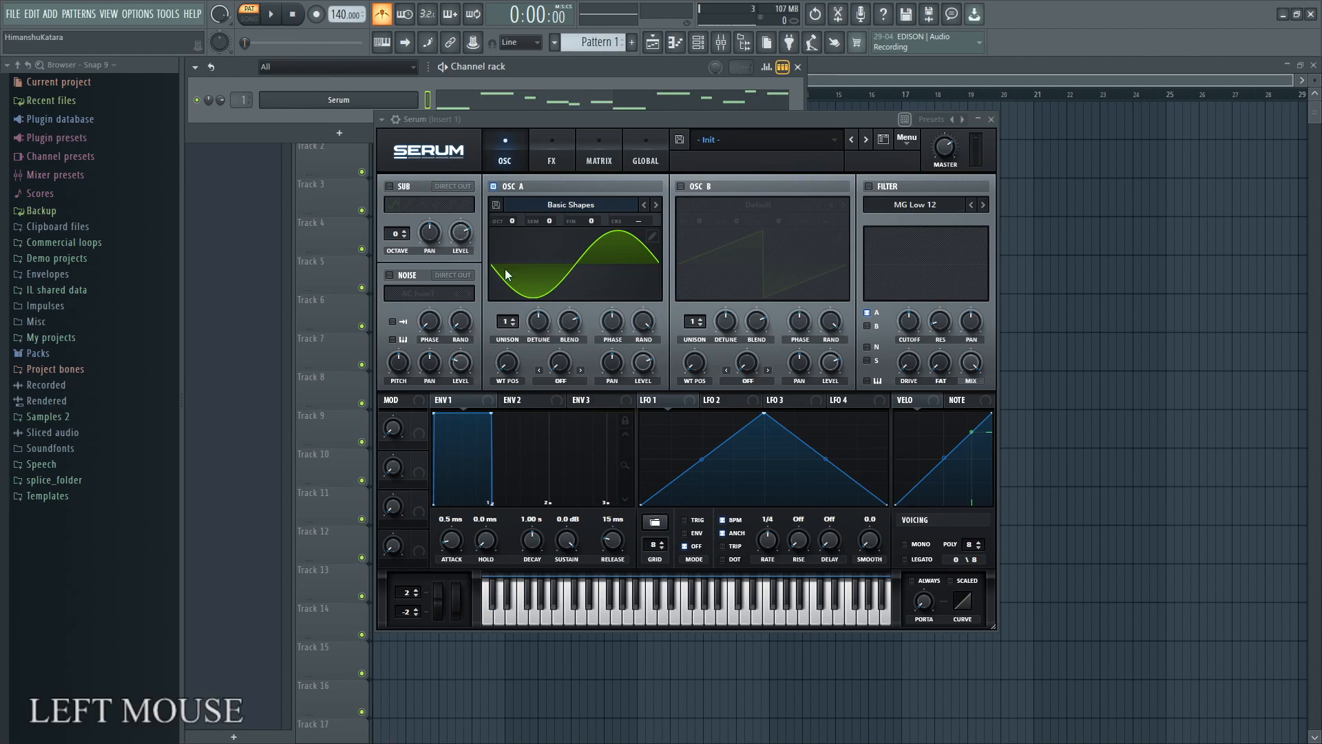
# - Increase oscillator A's unison to 4 voices
pyautogui.press('super+KP_Add')
pyautogui.press('super+KP_Add')
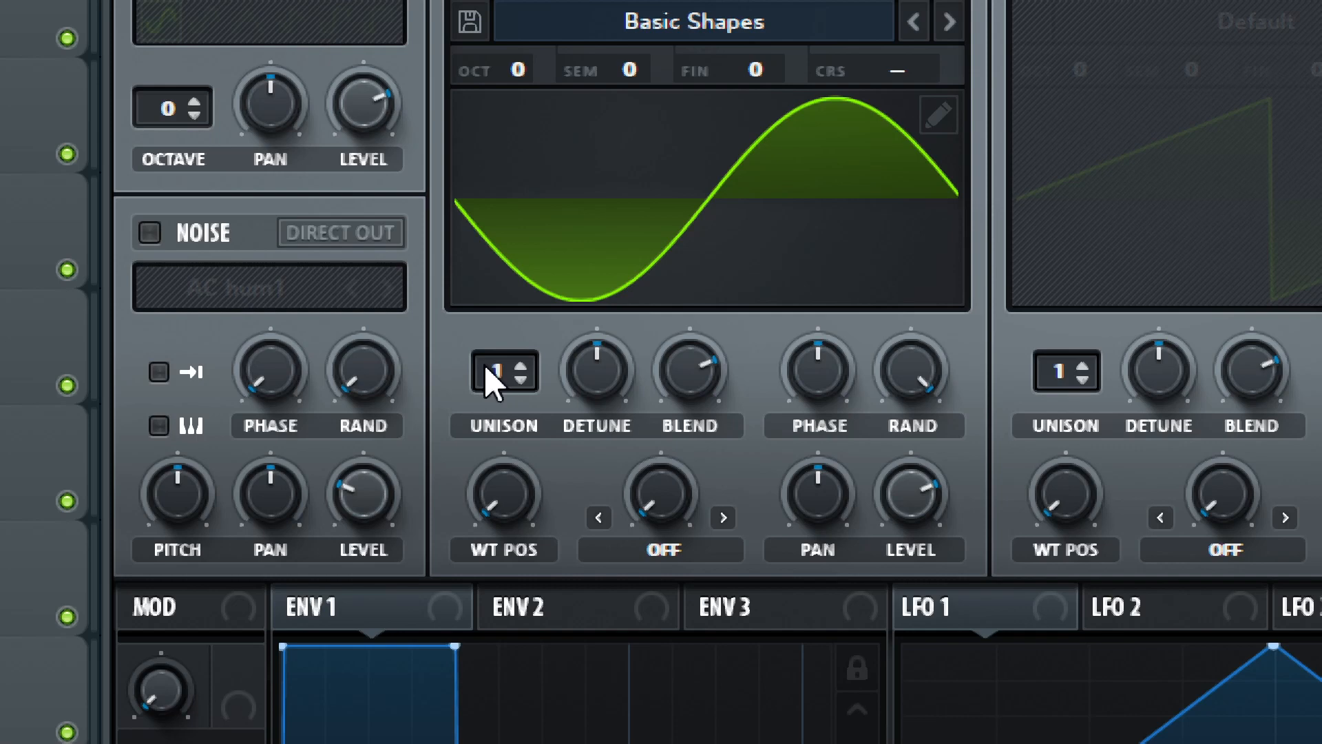
pyautogui.moveTo(493, 369); pyautogui.dragTo(508, 346)
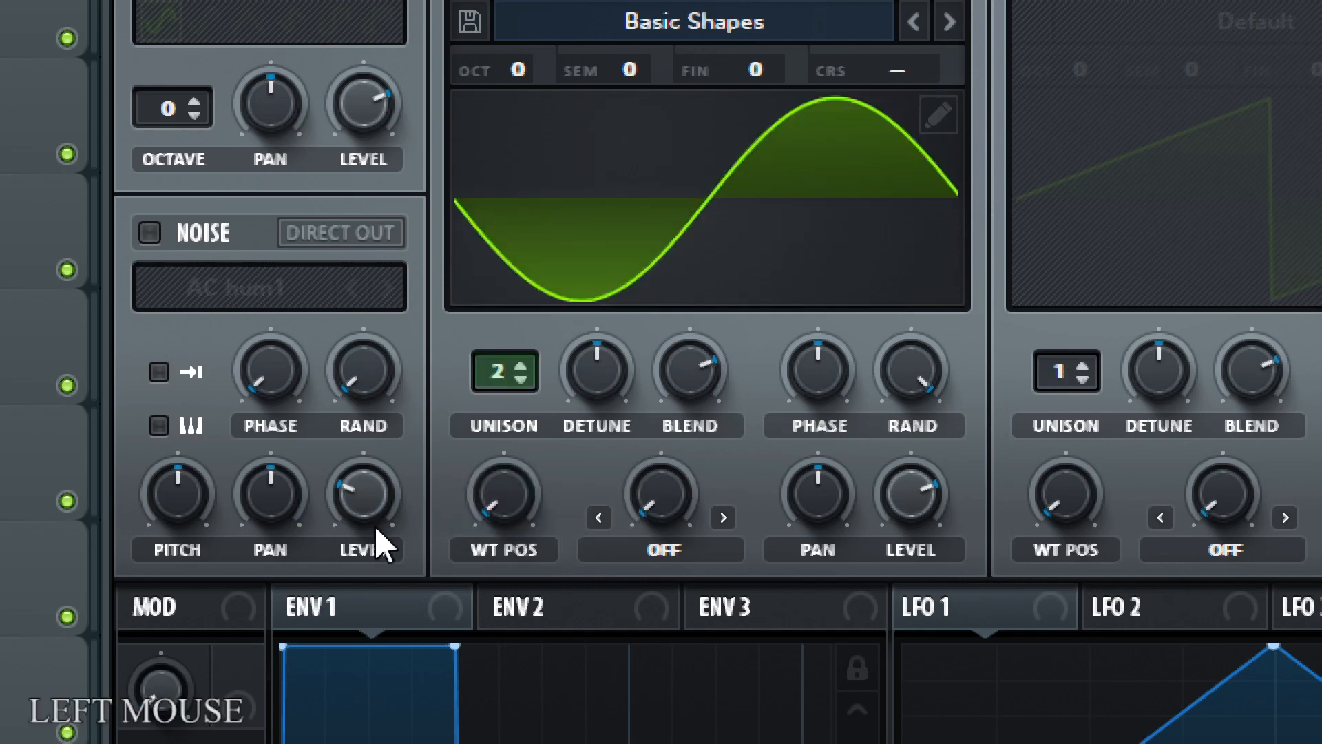
pyautogui.moveTo(493, 372); pyautogui.dragTo(509, 321)
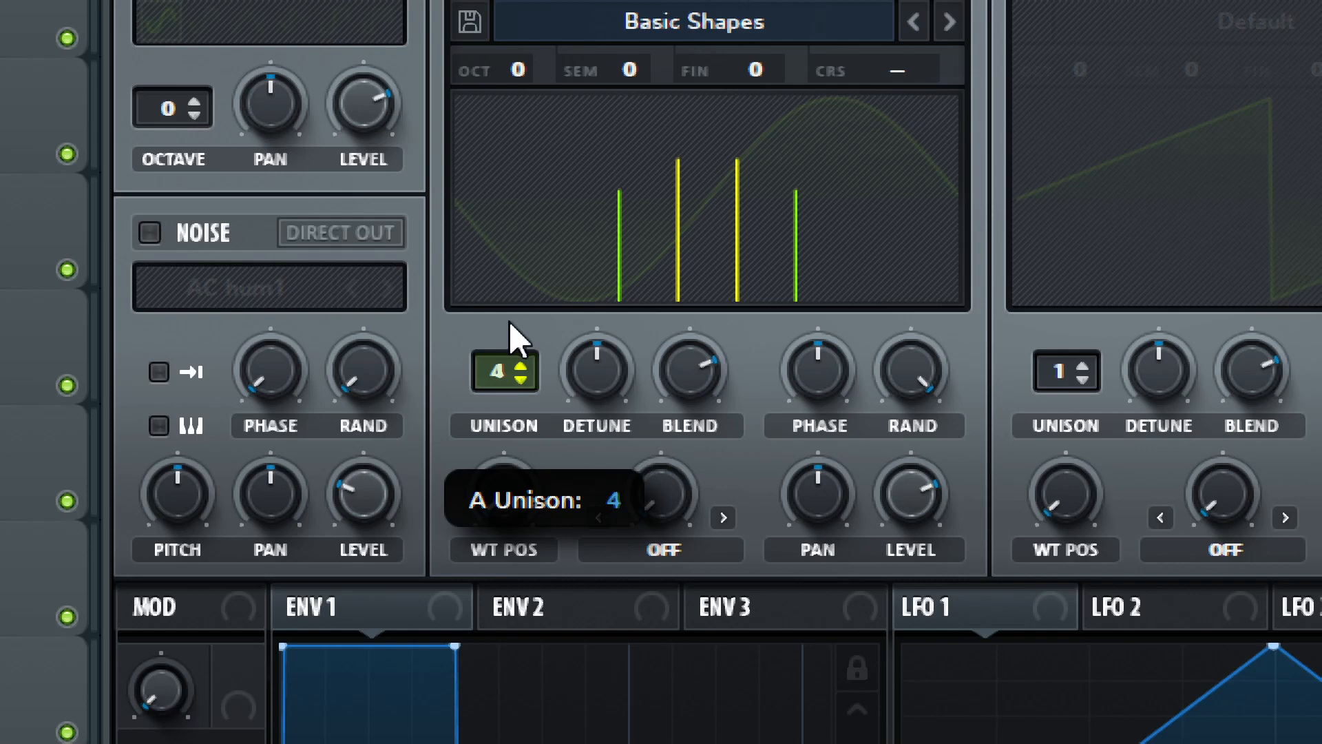
# - Vary oscillator A's unison detune and leave it slightly above its middle setting
pyautogui.moveTo(608, 367)
pyautogui.mouseDown()
pyautogui.moveTo(609, 403)
pyautogui.moveTo(614, 346)
pyautogui.moveTo(615, 369)
pyautogui.mouseUp()
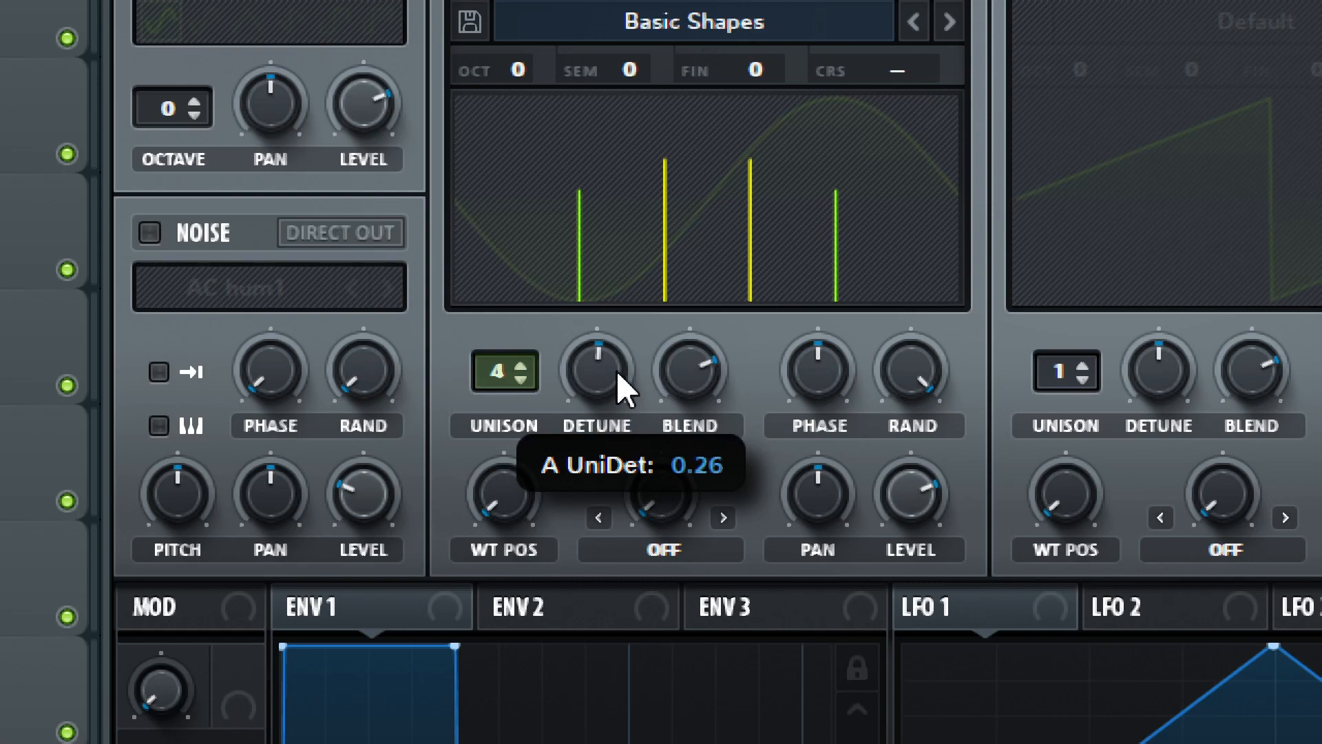
pyautogui.moveTo(616, 369); pyautogui.dragTo(678, 444)
pyautogui.moveTo(681, 163); pyautogui.dragTo(679, 68)
pyautogui.moveTo(593, 366); pyautogui.dragTo(599, 559)
# - Start playback of Pattern 1 and move the Serum window so that it overlaps the channel rack
pyautogui.press('space')
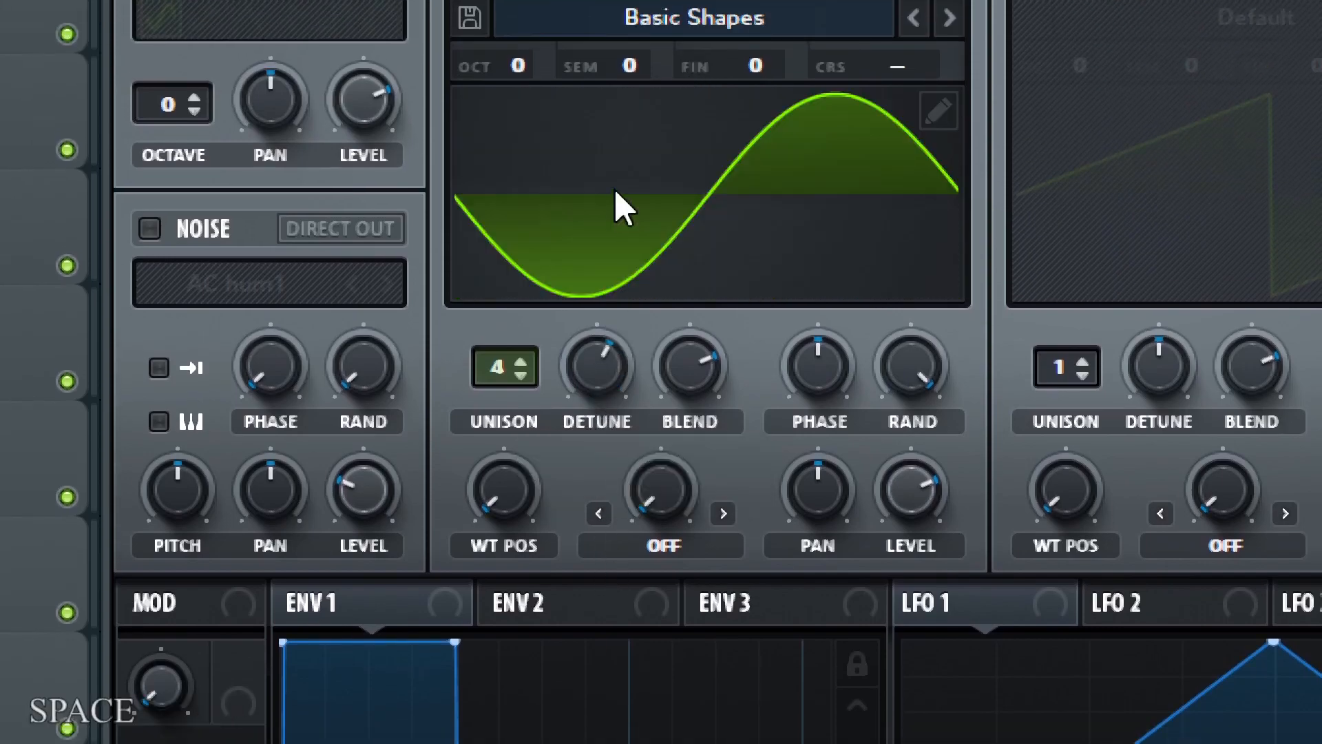
pyautogui.press('super+minus')
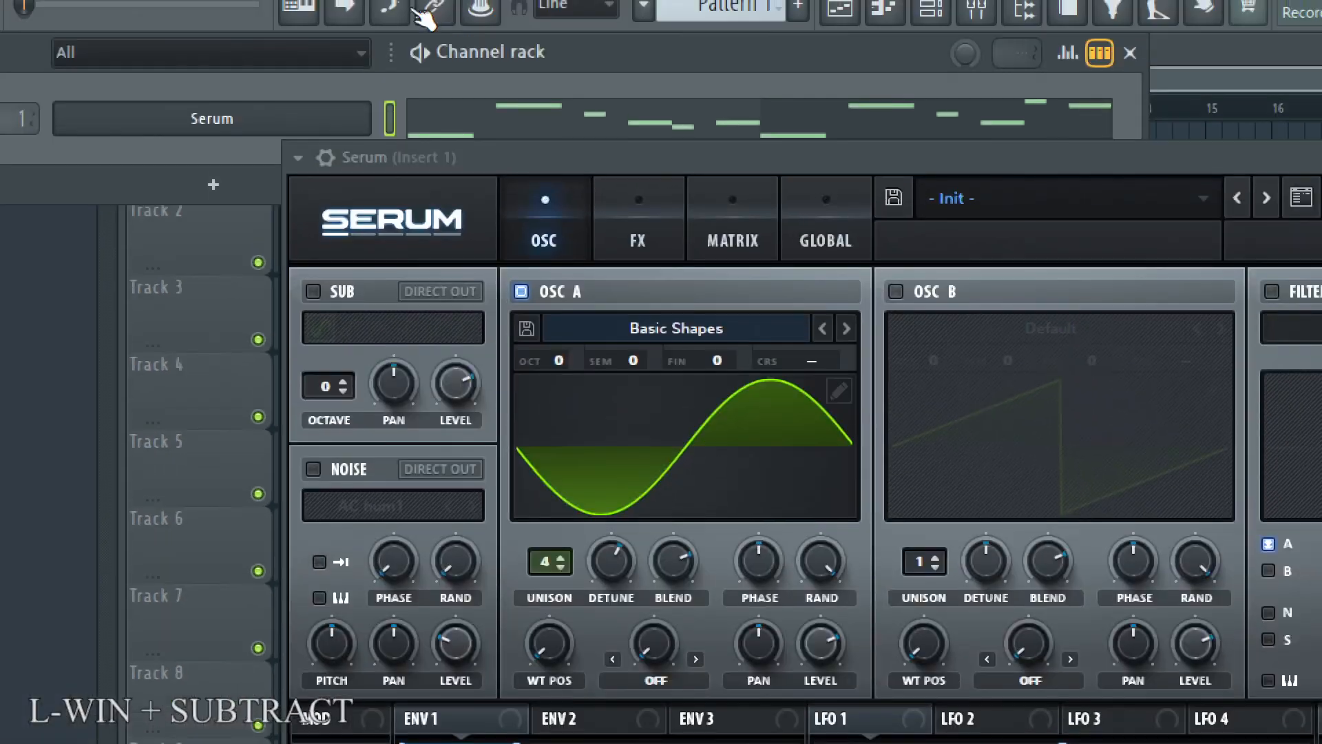
pyautogui.press('super+minus')
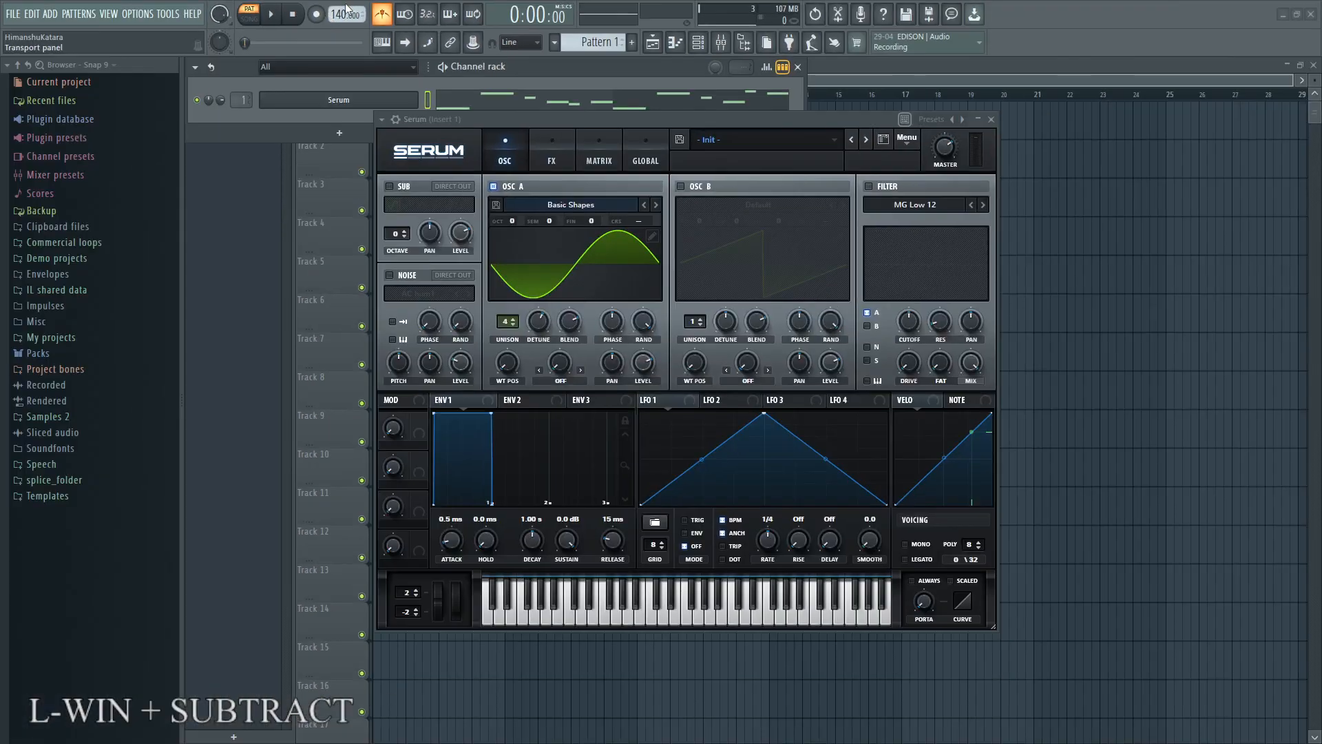
pyautogui.click(271, 13)
pyautogui.press('super+plus')
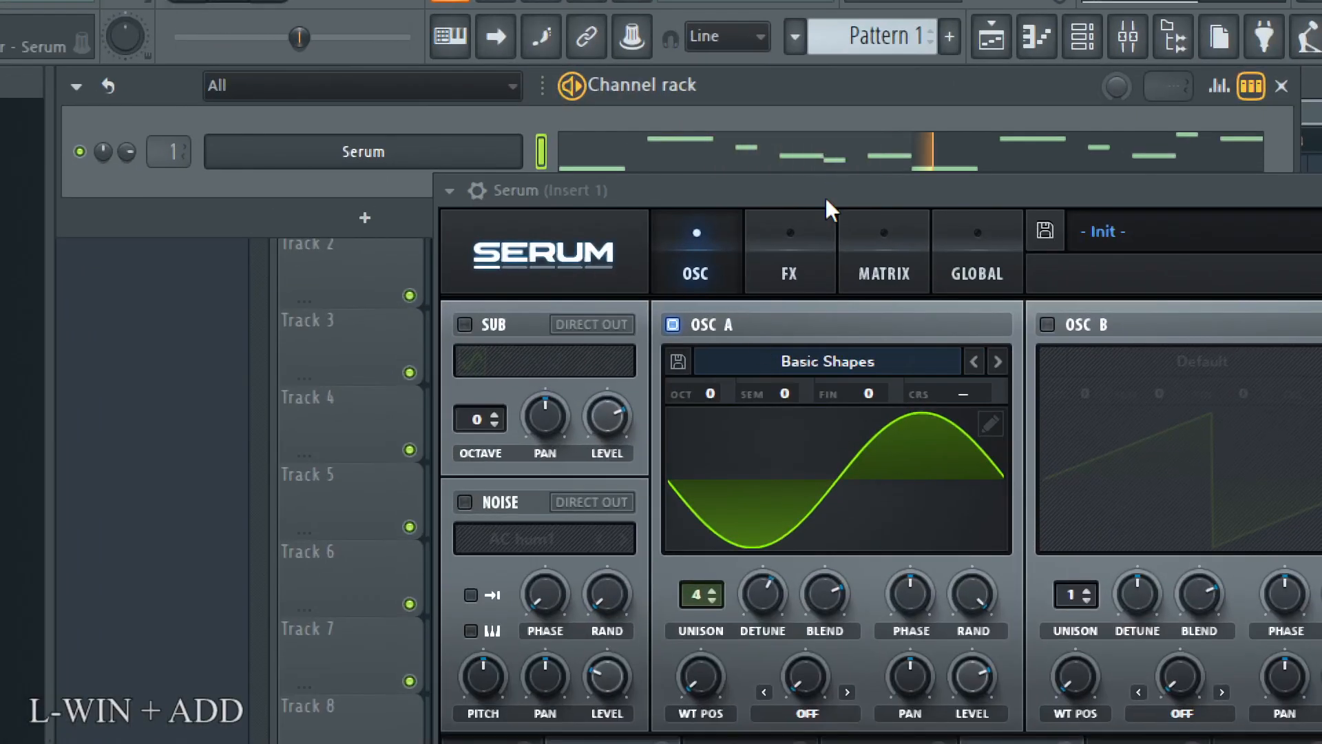
pyautogui.moveTo(825, 197); pyautogui.dragTo(616, 89)
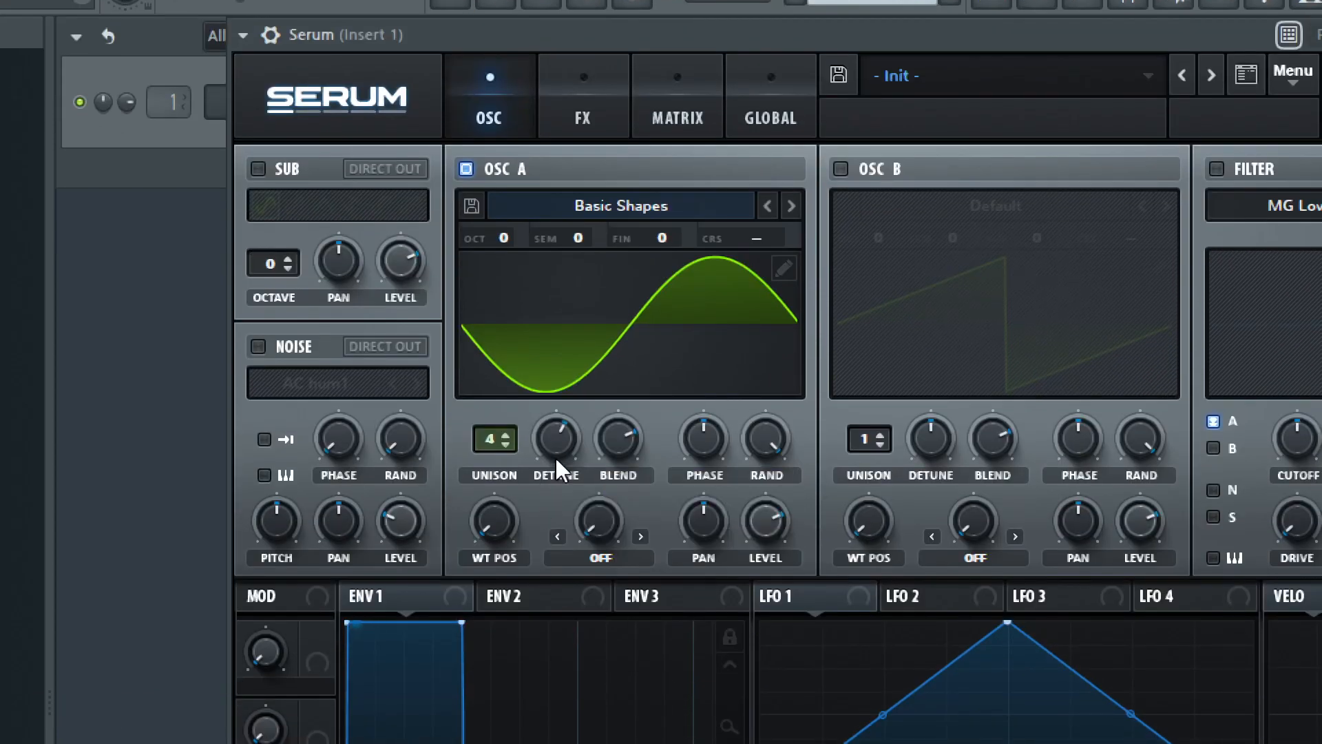
# - During playback, raise oscillator A's detune, reduce its unison to 2 voices, and sweep the detune down to its minimum
pyautogui.moveTo(555, 449); pyautogui.dragTo(563, 414)
pyautogui.moveTo(487, 437); pyautogui.dragTo(494, 485)
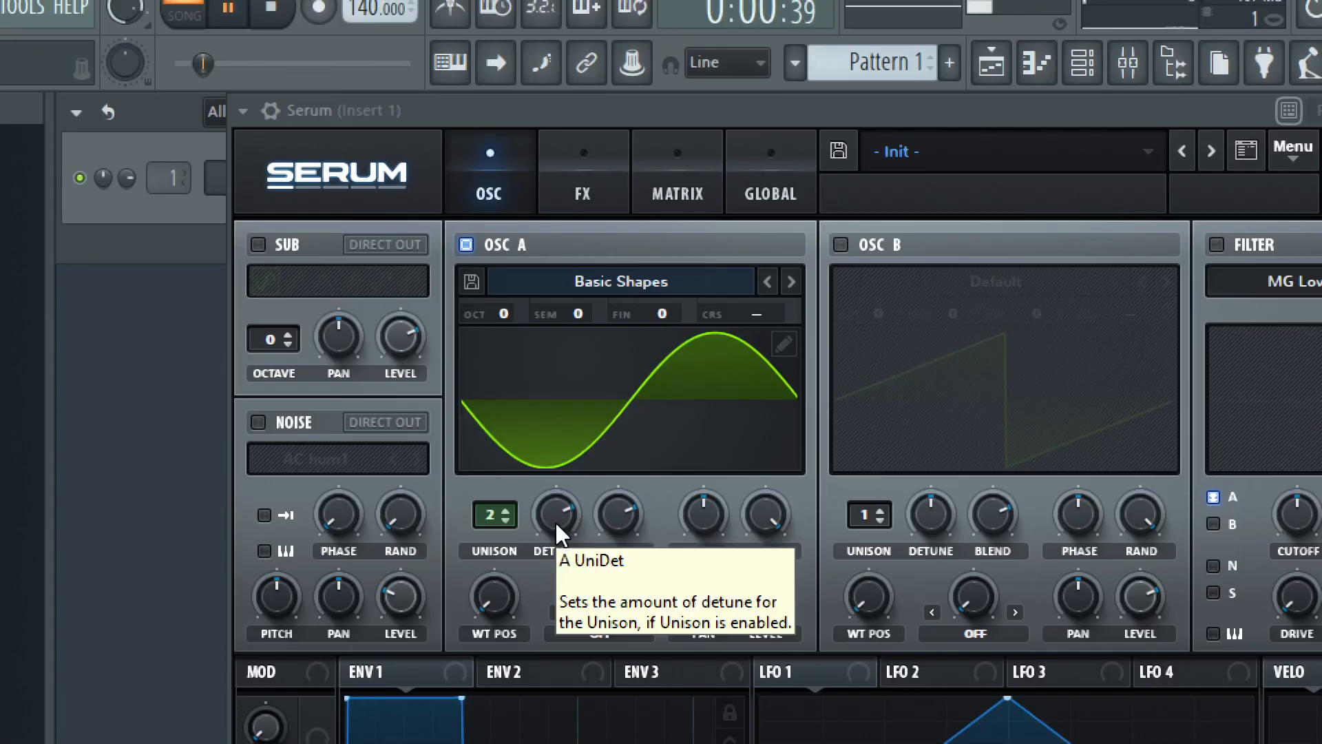
pyautogui.moveTo(555, 522); pyautogui.dragTo(562, 698)
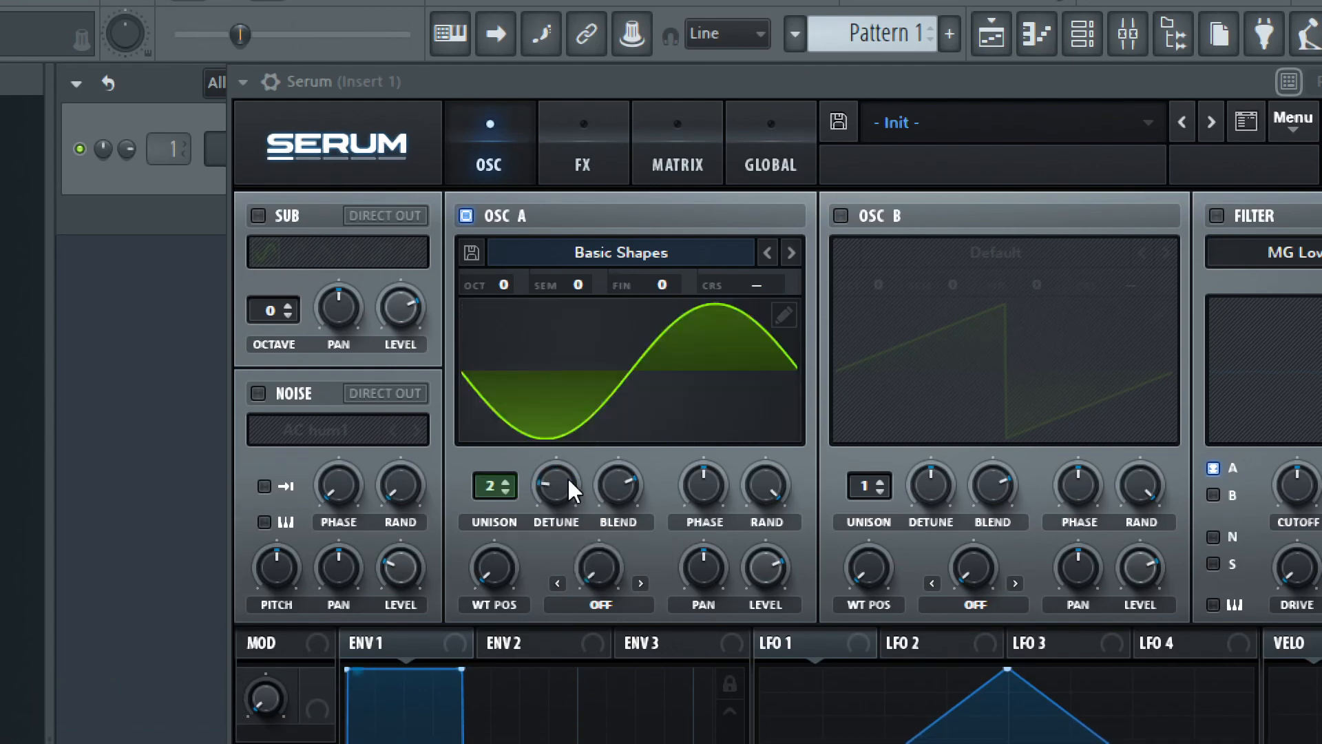
pyautogui.moveTo(567, 482); pyautogui.dragTo(575, 592)
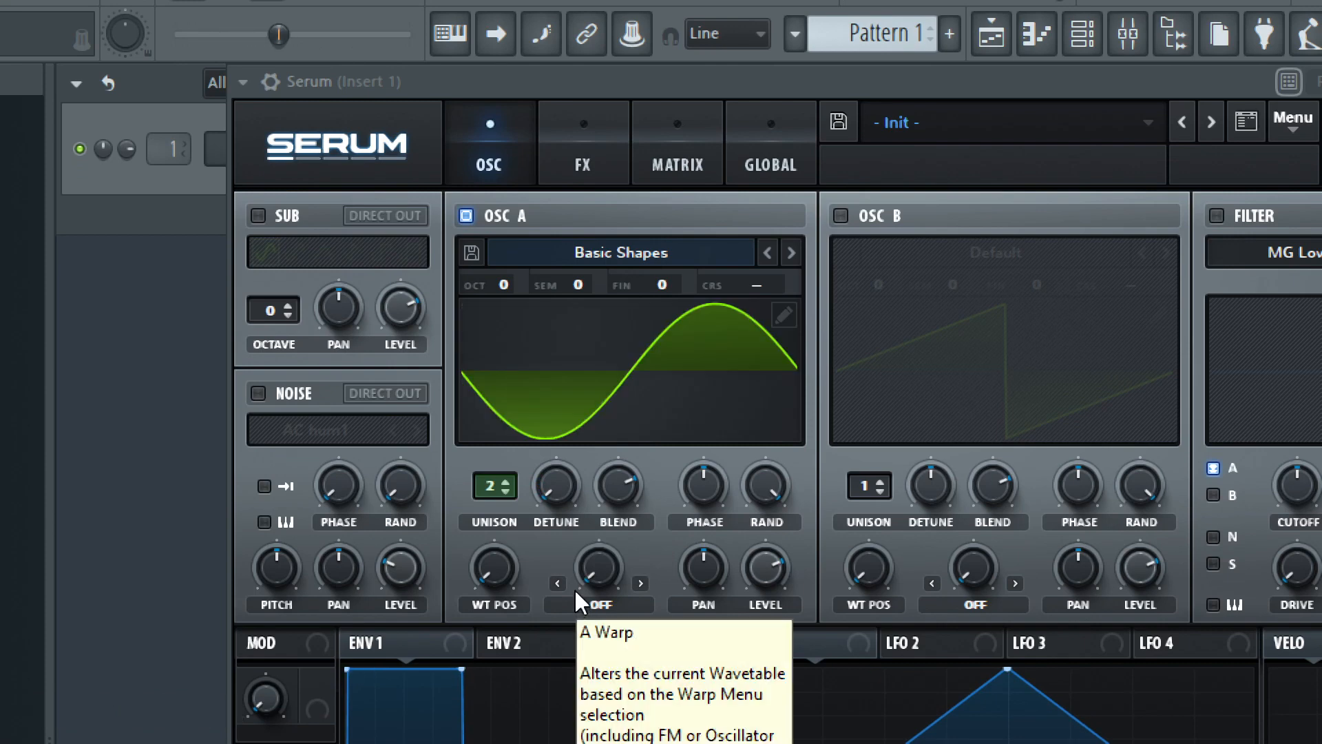
# - Raise oscillator A's detune to a low setting above its minimum and set its unison to 7 voices
pyautogui.moveTo(566, 492); pyautogui.dragTo(568, 414)
pyautogui.moveTo(480, 482); pyautogui.dragTo(511, 404)
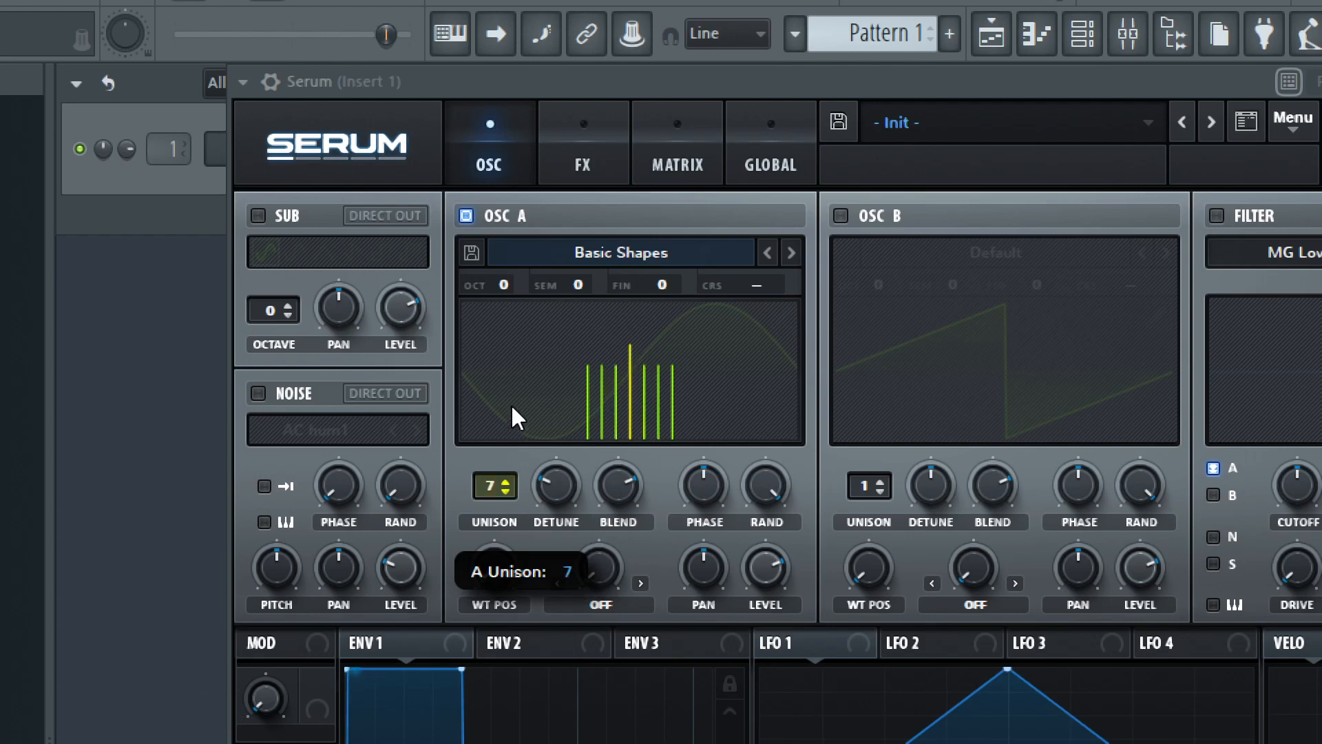
# - Load the Analog wavetable 4088 into oscillator A
pyautogui.click(687, 249)
pyautogui.click(671, 198)
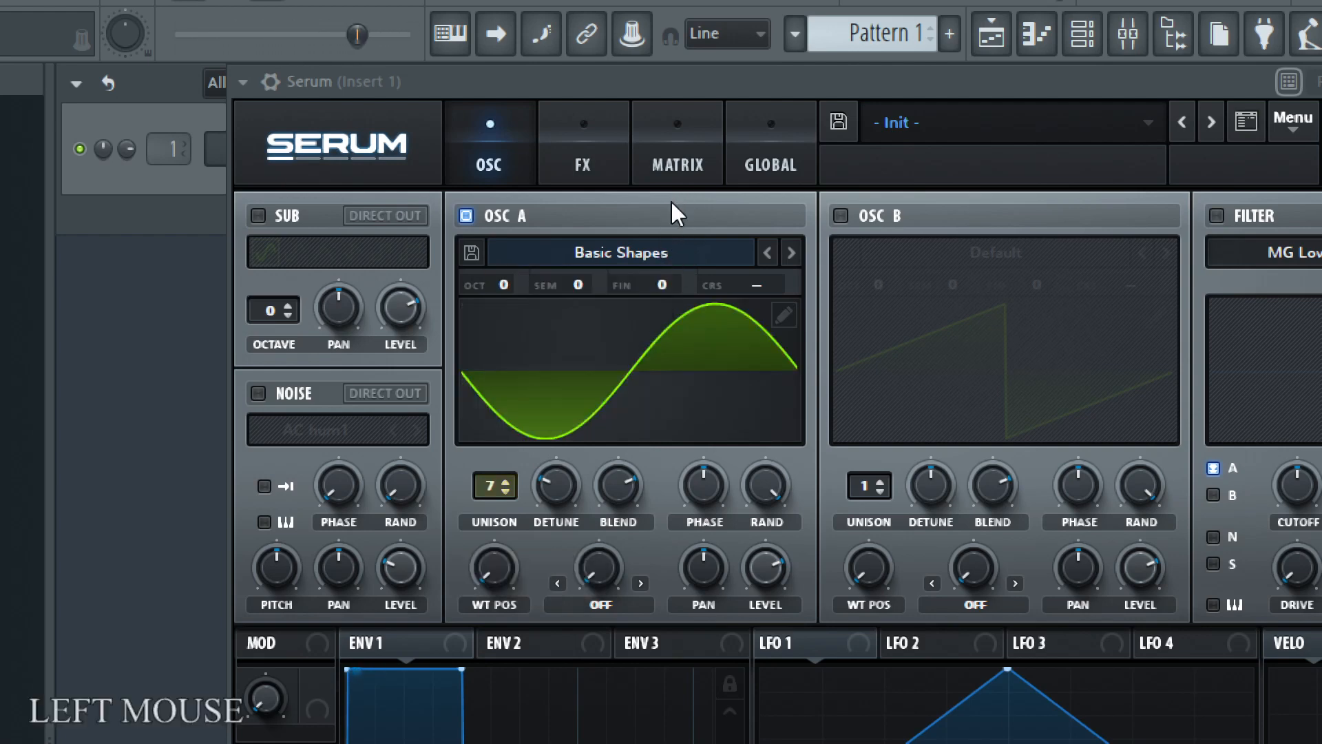
pyautogui.click(659, 250)
pyautogui.moveTo(639, 285)
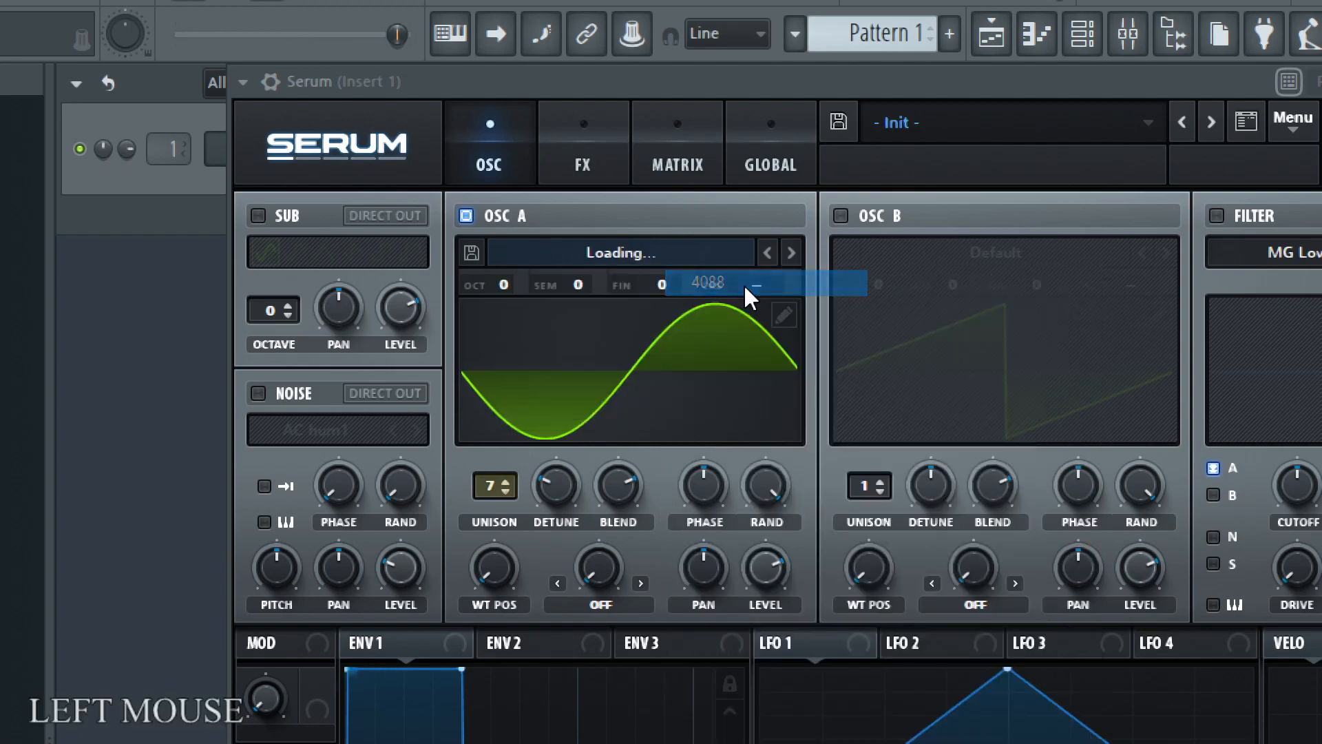
pyautogui.click(746, 285)
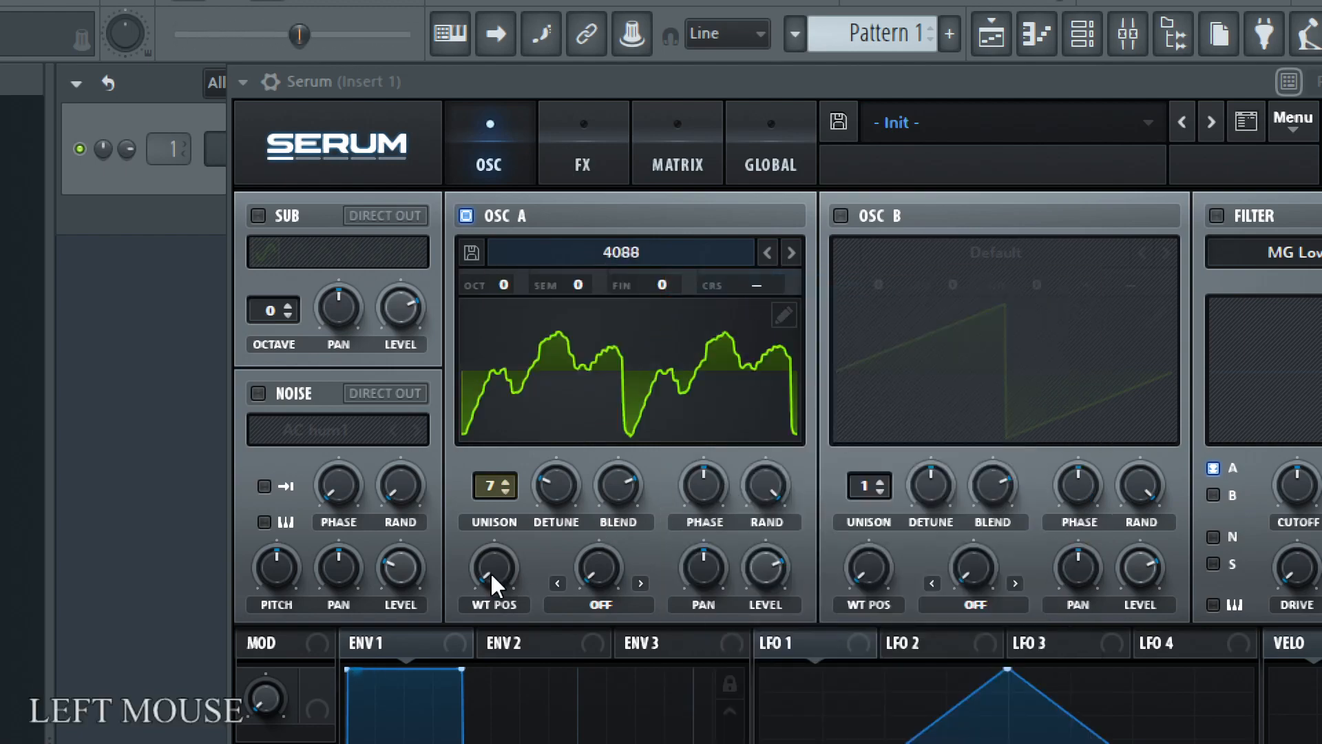
# - Set oscillator A's wavetable position to 98 and switch its waveform display to the 3D view
pyautogui.moveTo(490, 571); pyautogui.dragTo(499, 456)
pyautogui.moveTo(506, 584); pyautogui.dragTo(530, 599)
pyautogui.click(614, 367)
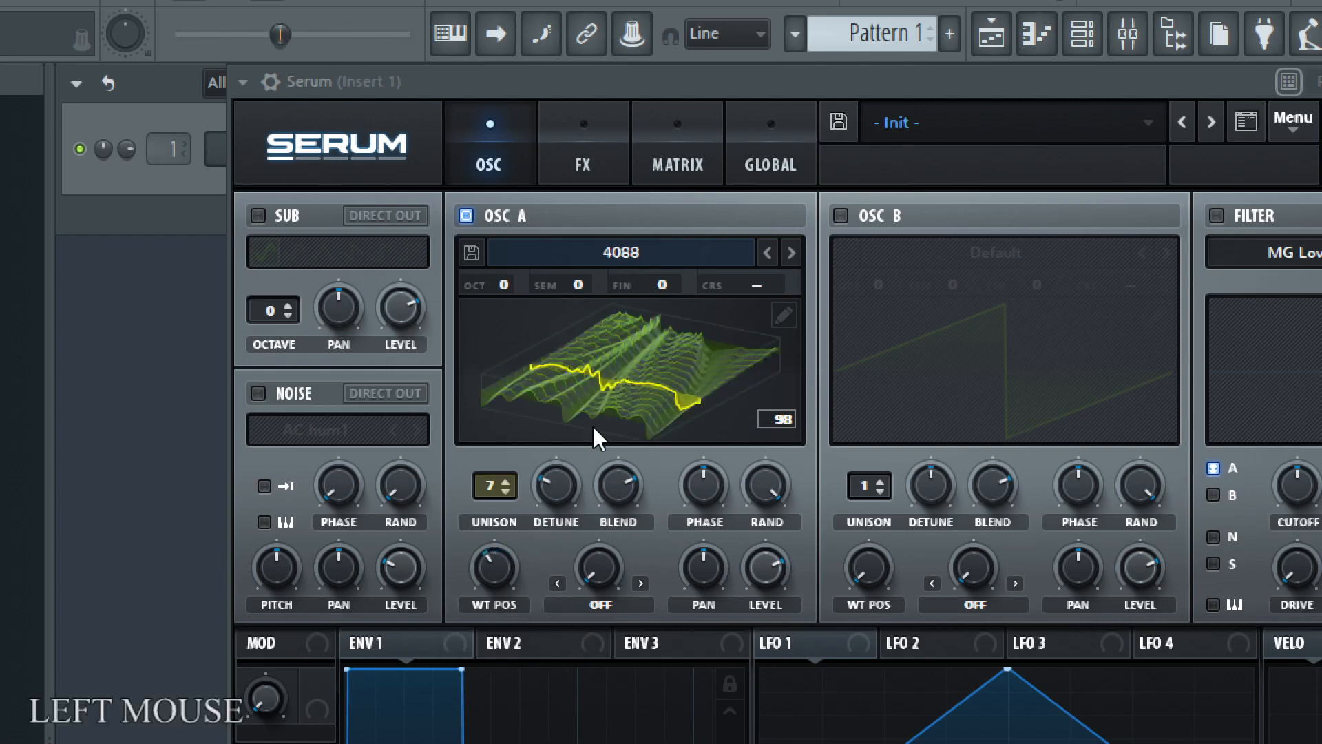
# - Raise oscillator A's wavetable position to about 140 and switch its waveform display to the 2D view
pyautogui.click(492, 570)
pyautogui.moveTo(490, 564); pyautogui.dragTo(588, 611)
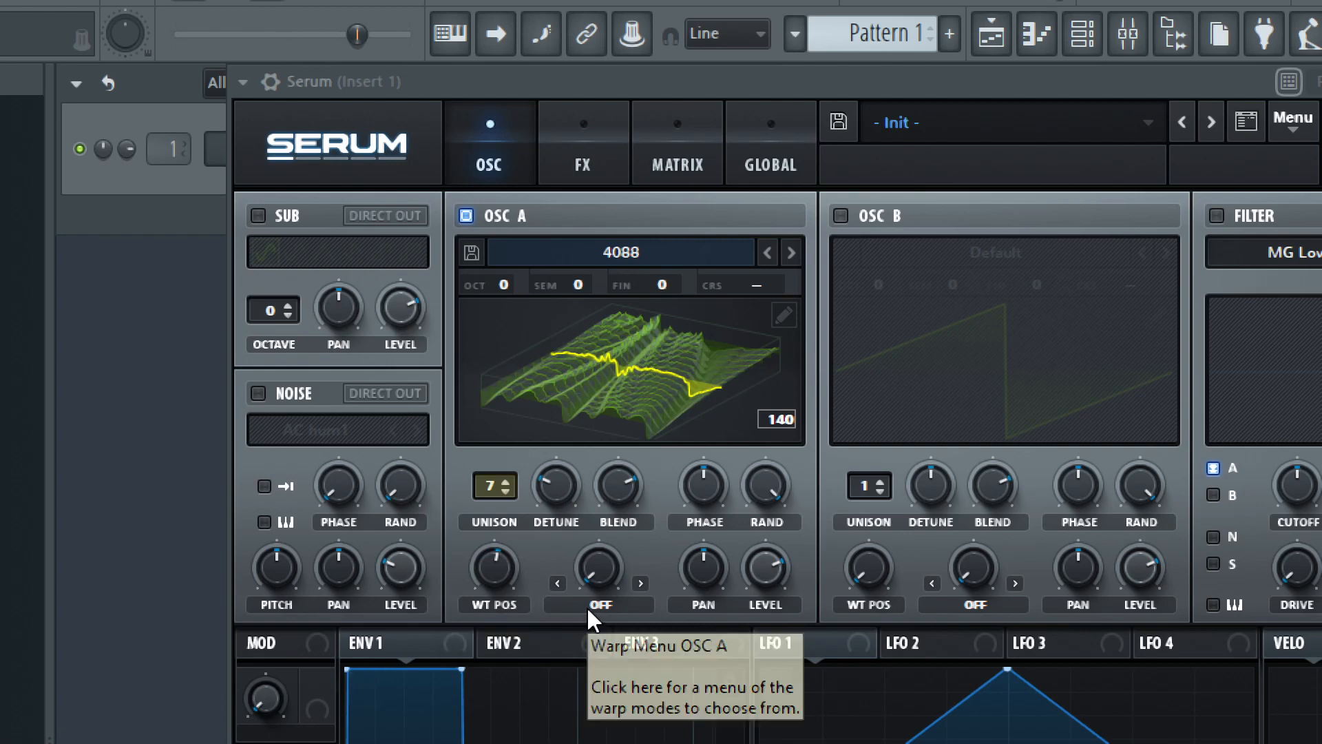
pyautogui.moveTo(490, 562); pyautogui.dragTo(493, 574)
pyautogui.click(611, 332)
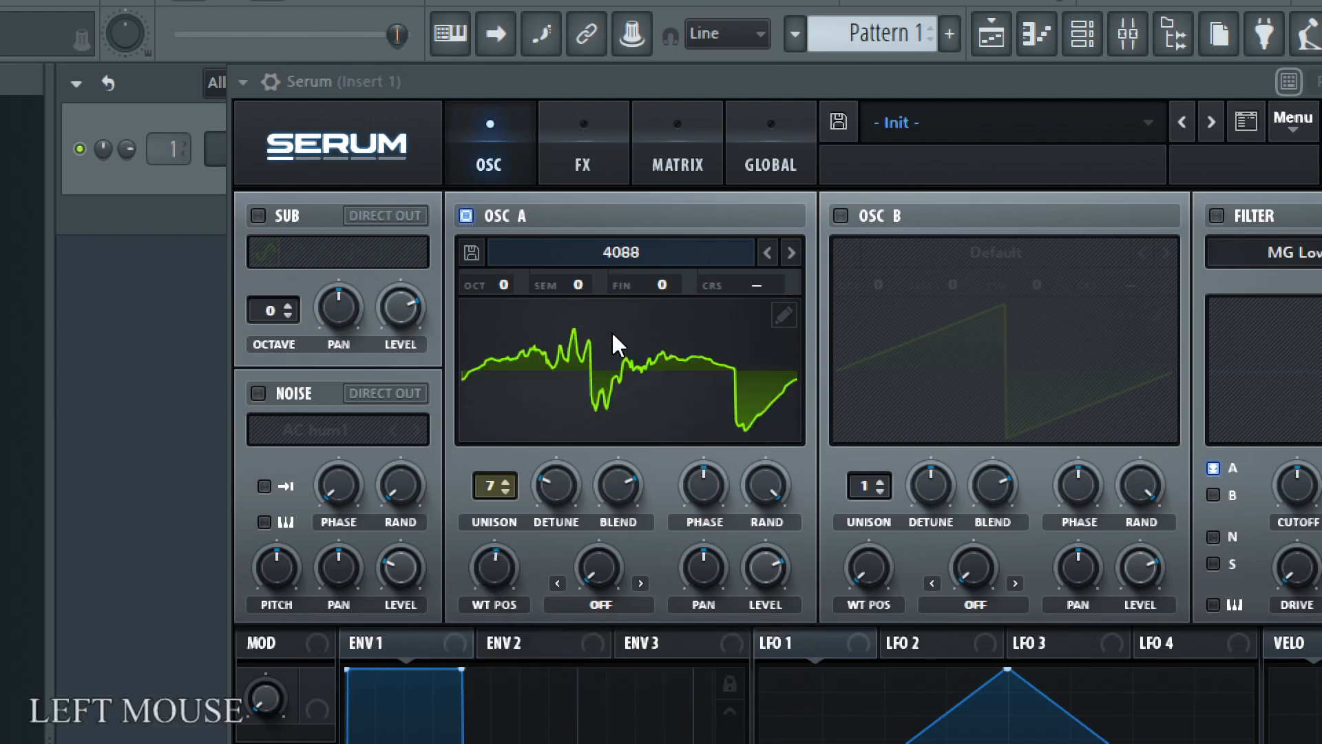
# - Load the Analog wavetable Basic Shapes into oscillator A and lower its wavetable position to the falling sawtooth shape
pyautogui.click(689, 250)
pyautogui.moveTo(635, 289)
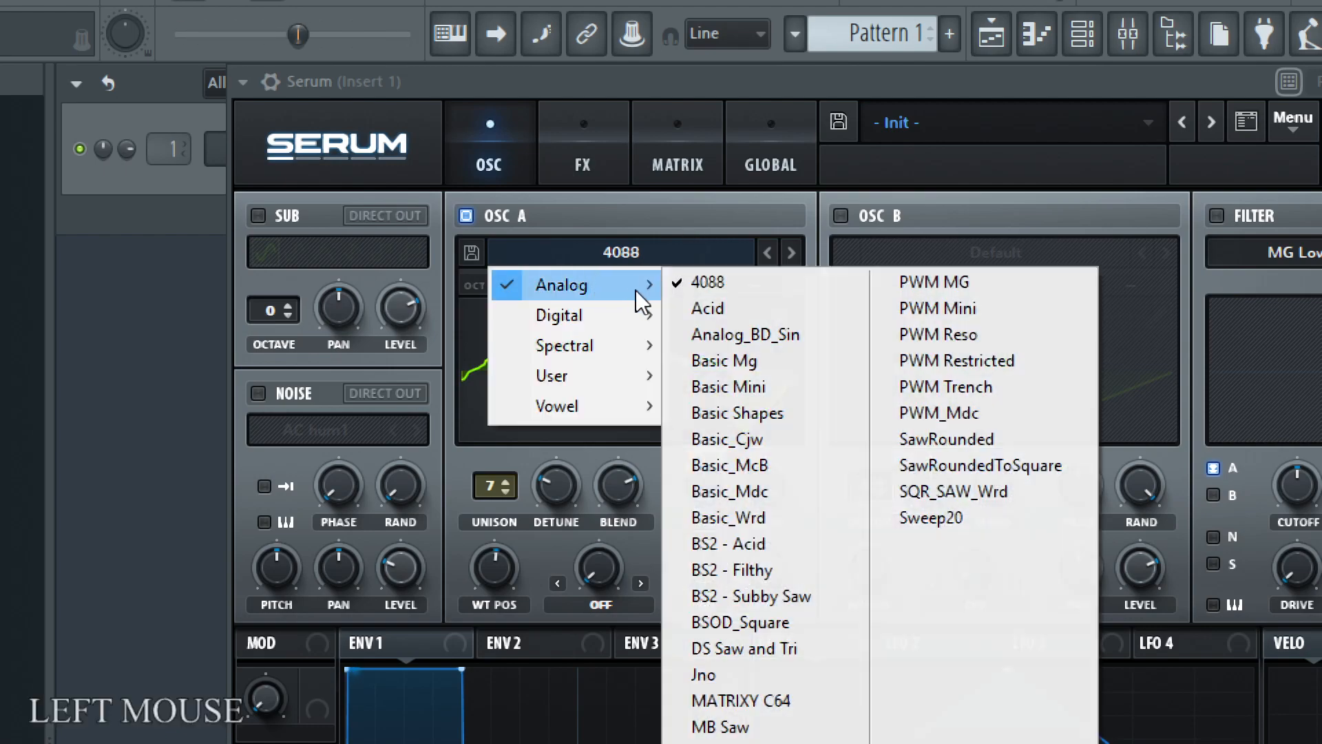
pyautogui.click(749, 413)
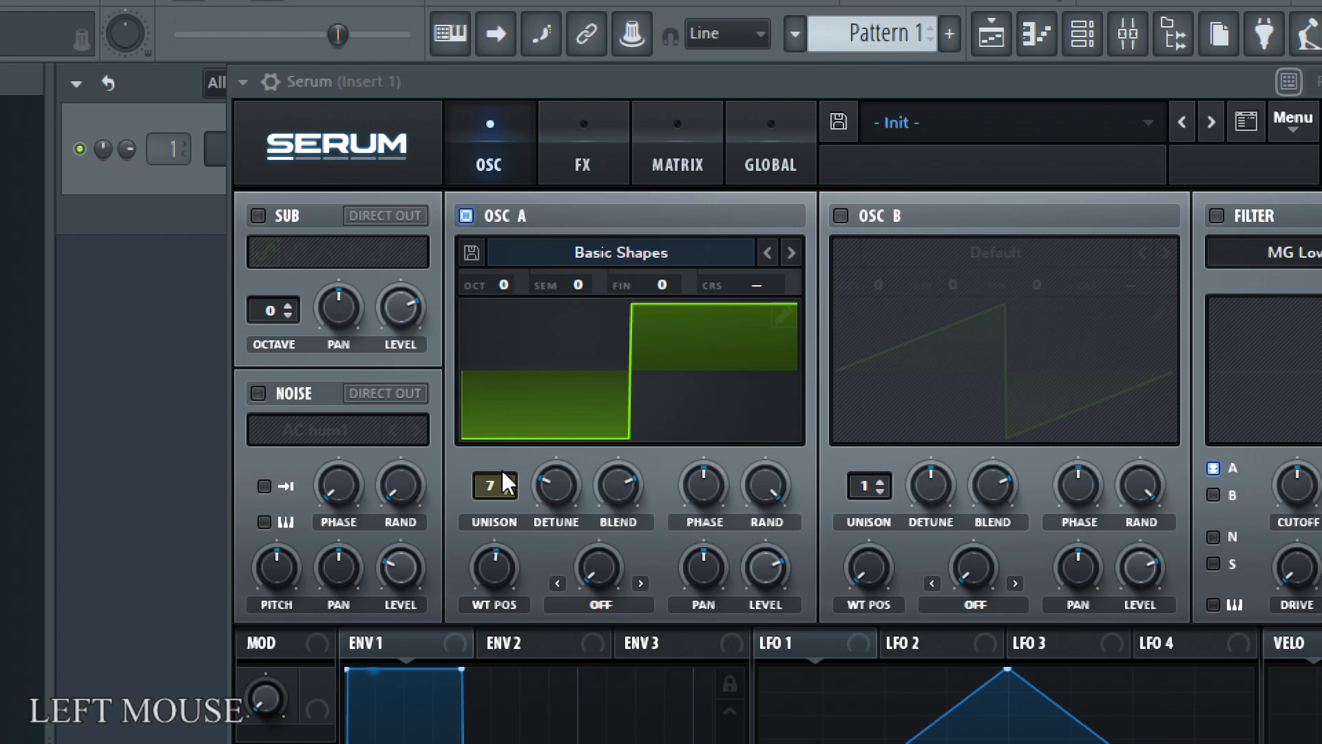
pyautogui.moveTo(506, 564); pyautogui.dragTo(506, 672)
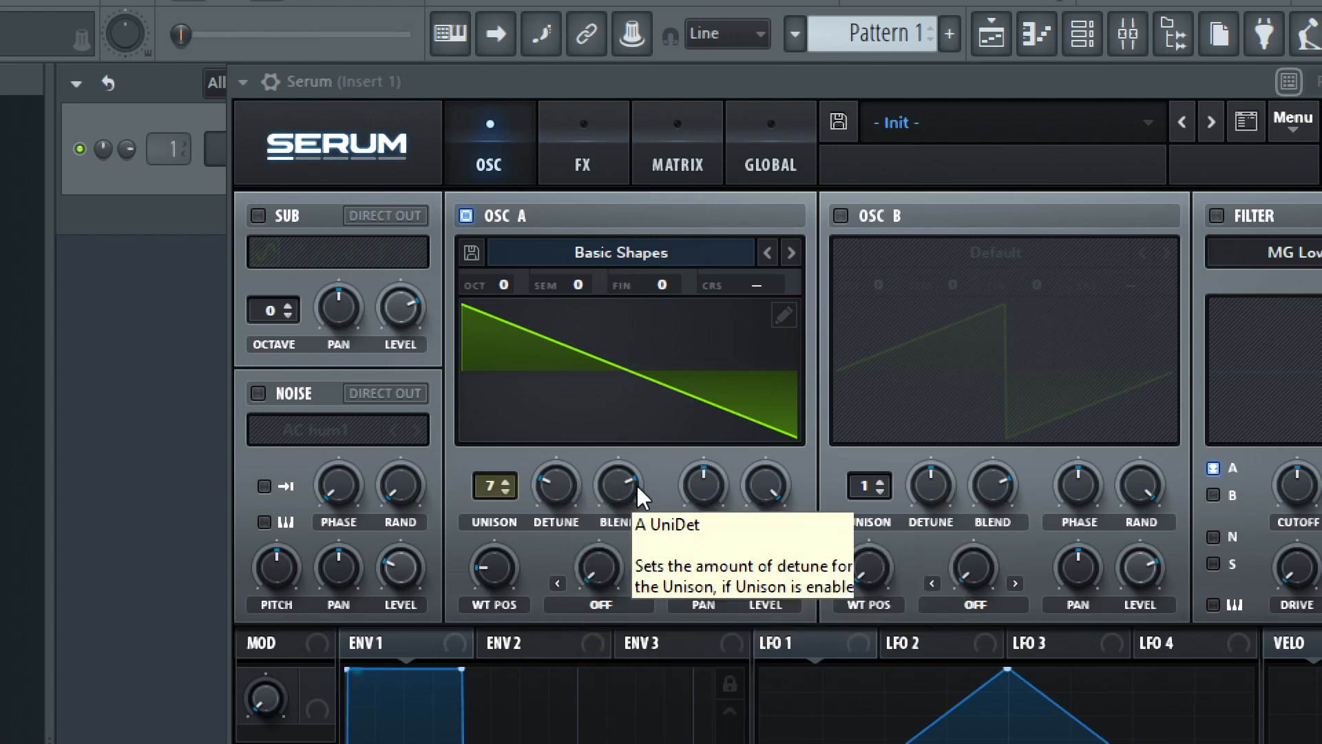
# - Raise oscillator A's unison blend slightly and stop the pattern's playback
pyautogui.moveTo(623, 486)
pyautogui.mouseDown()
pyautogui.moveTo(634, 585)
pyautogui.moveTo(661, 482)
pyautogui.moveTo(674, 521)
pyautogui.moveTo(704, 489)
pyautogui.mouseUp()
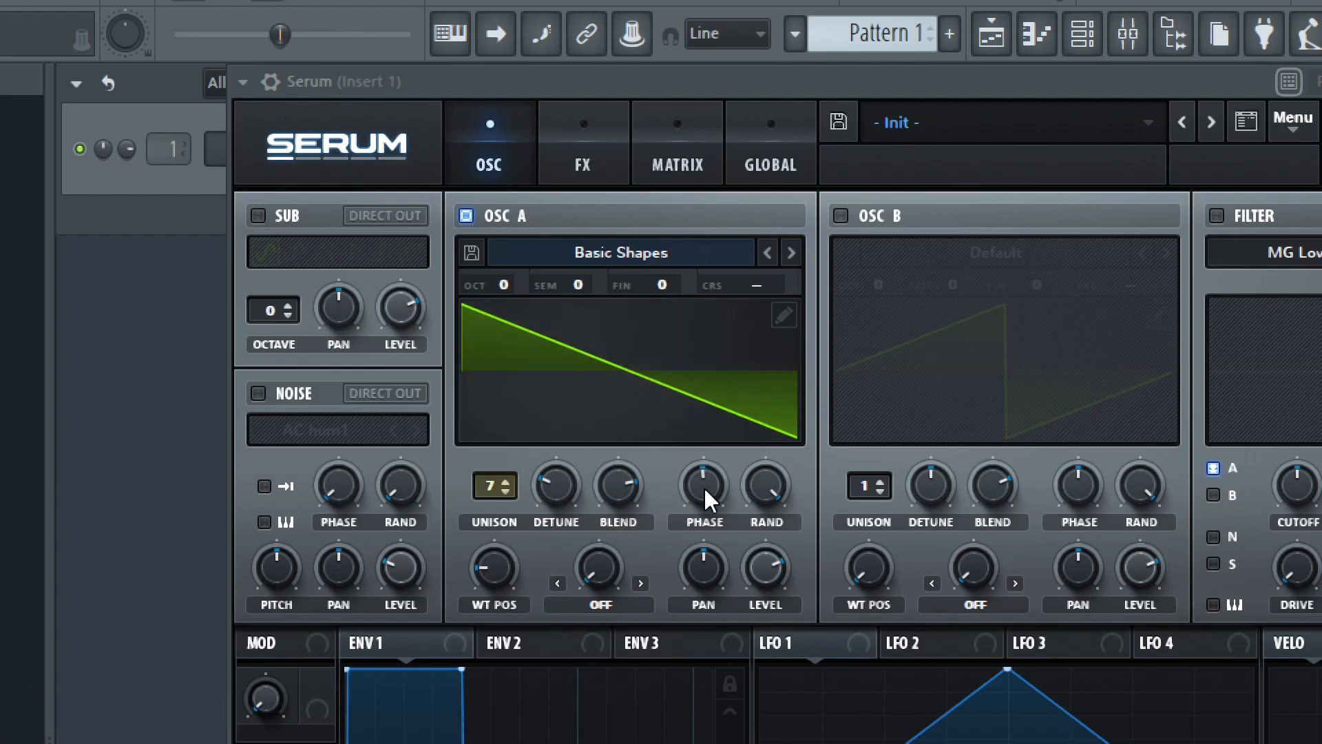
pyautogui.press('super+minus')
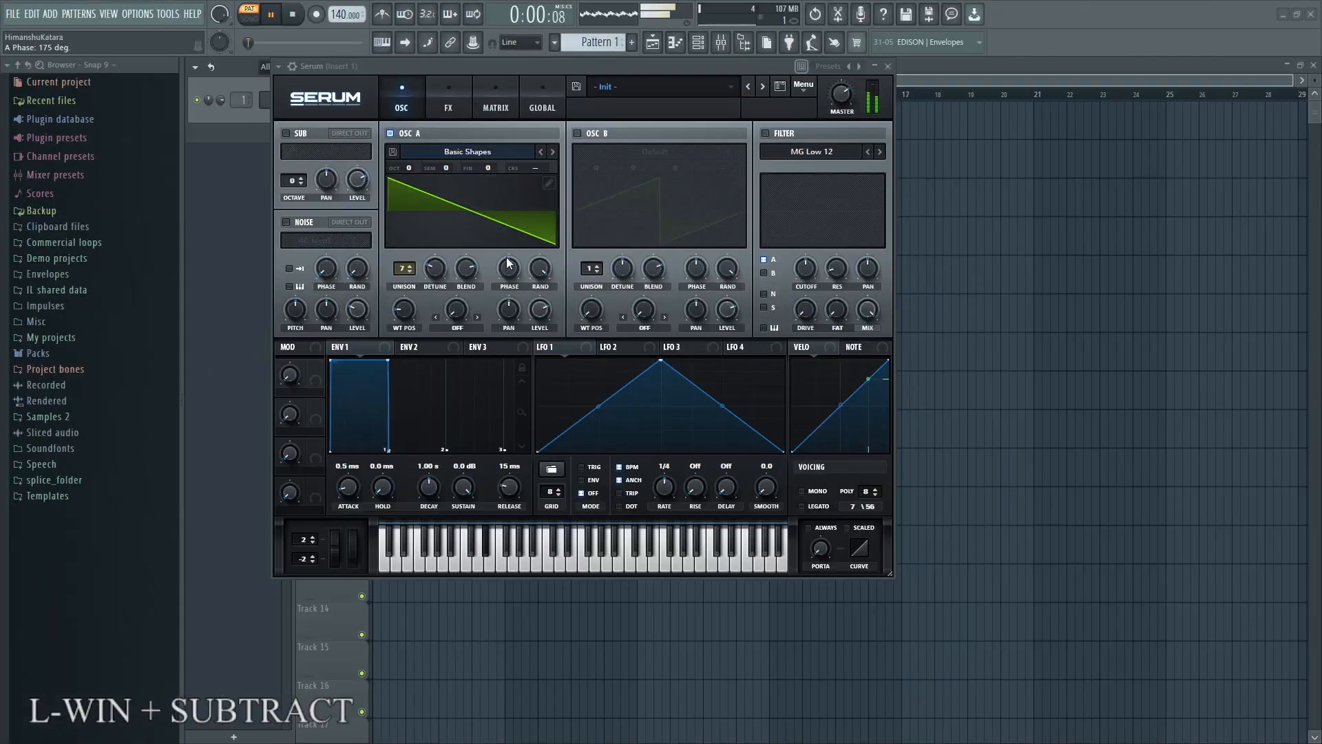
pyautogui.click(291, 16)
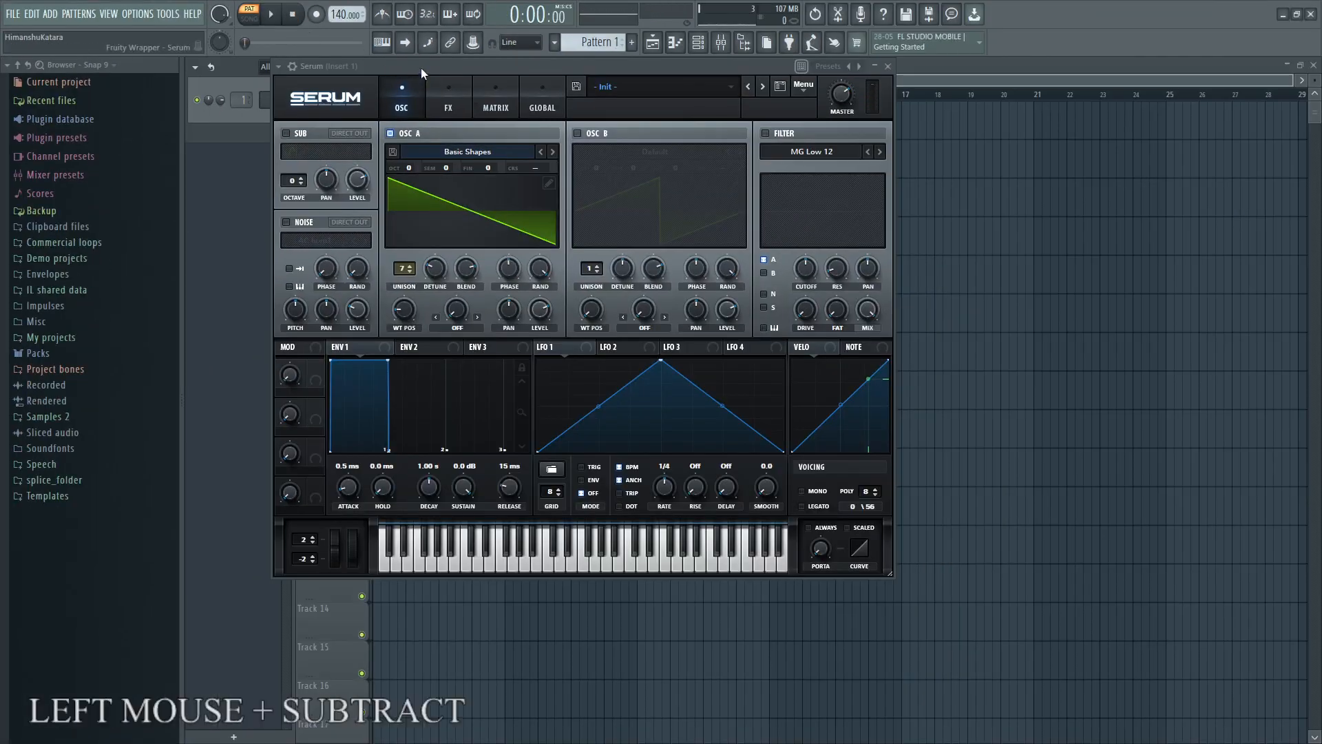
pyautogui.press('super+plus')
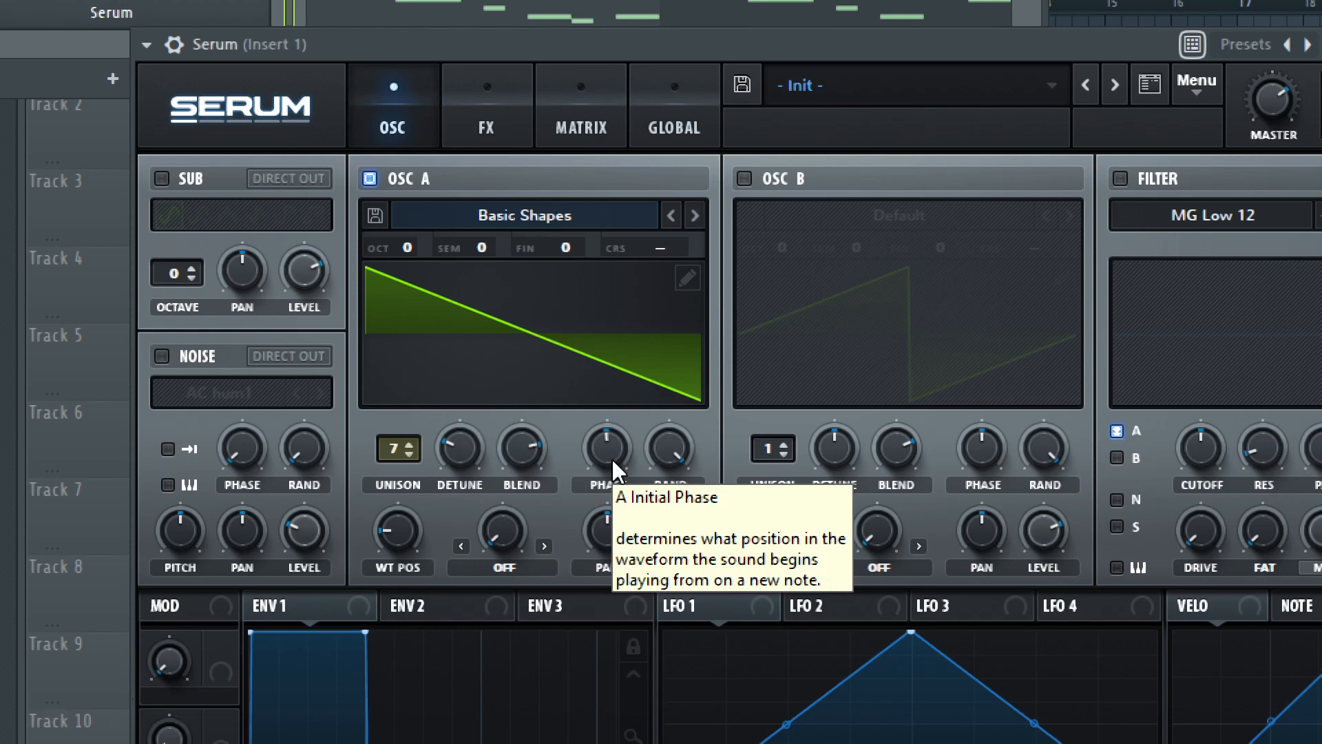
pyautogui.click(612, 458)
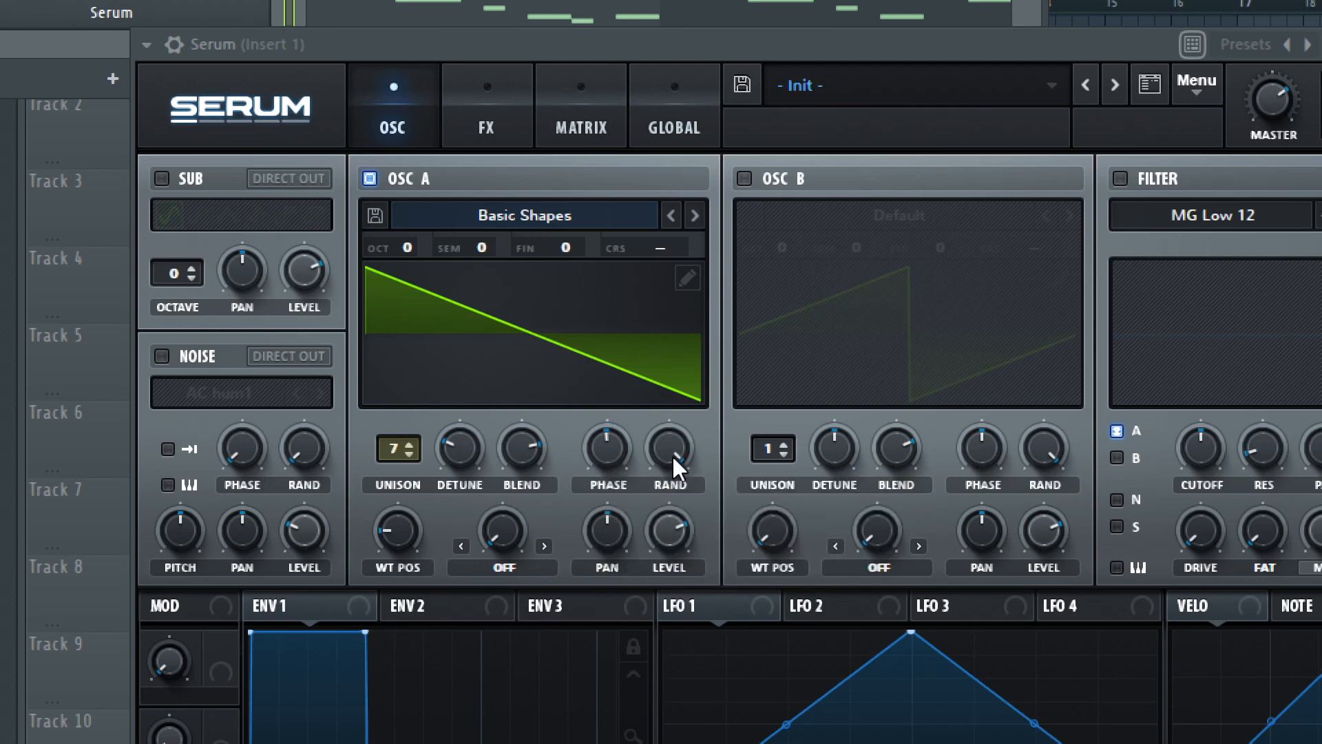
pyautogui.moveTo(670, 448)
pyautogui.mouseDown()
pyautogui.moveTo(672, 504)
pyautogui.moveTo(683, 447)
pyautogui.mouseUp()
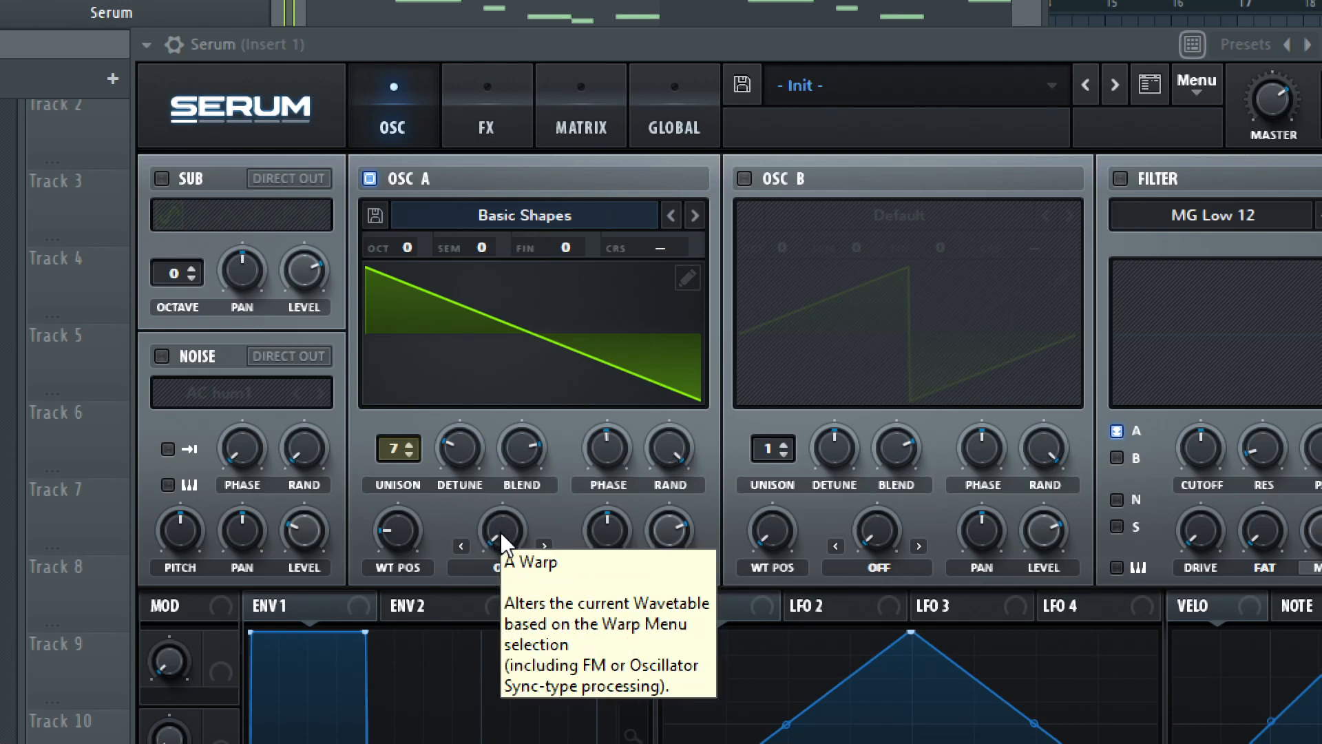
# - Set oscillator A's warp mode to Sync (No Window) and raise the warp amount to more than three sawtooth cycles during playback
pyautogui.click(501, 571)
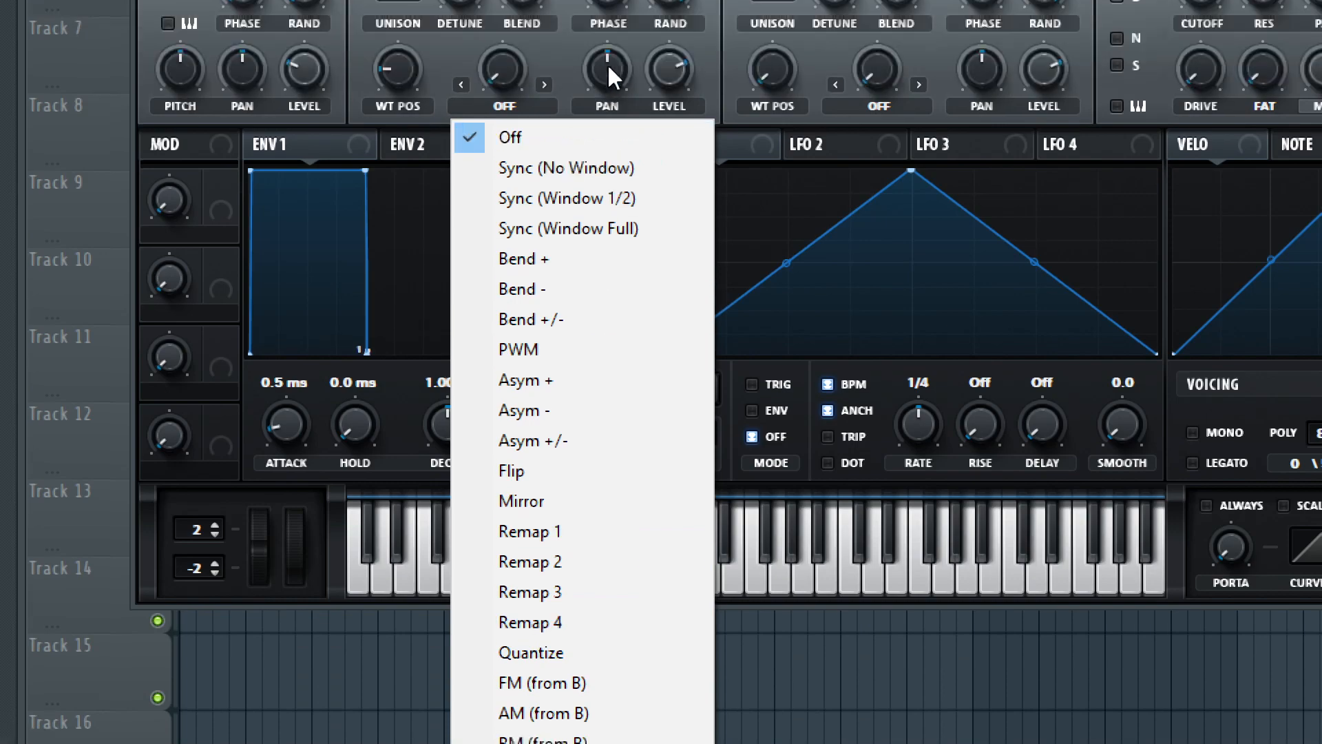
pyautogui.click(610, 175)
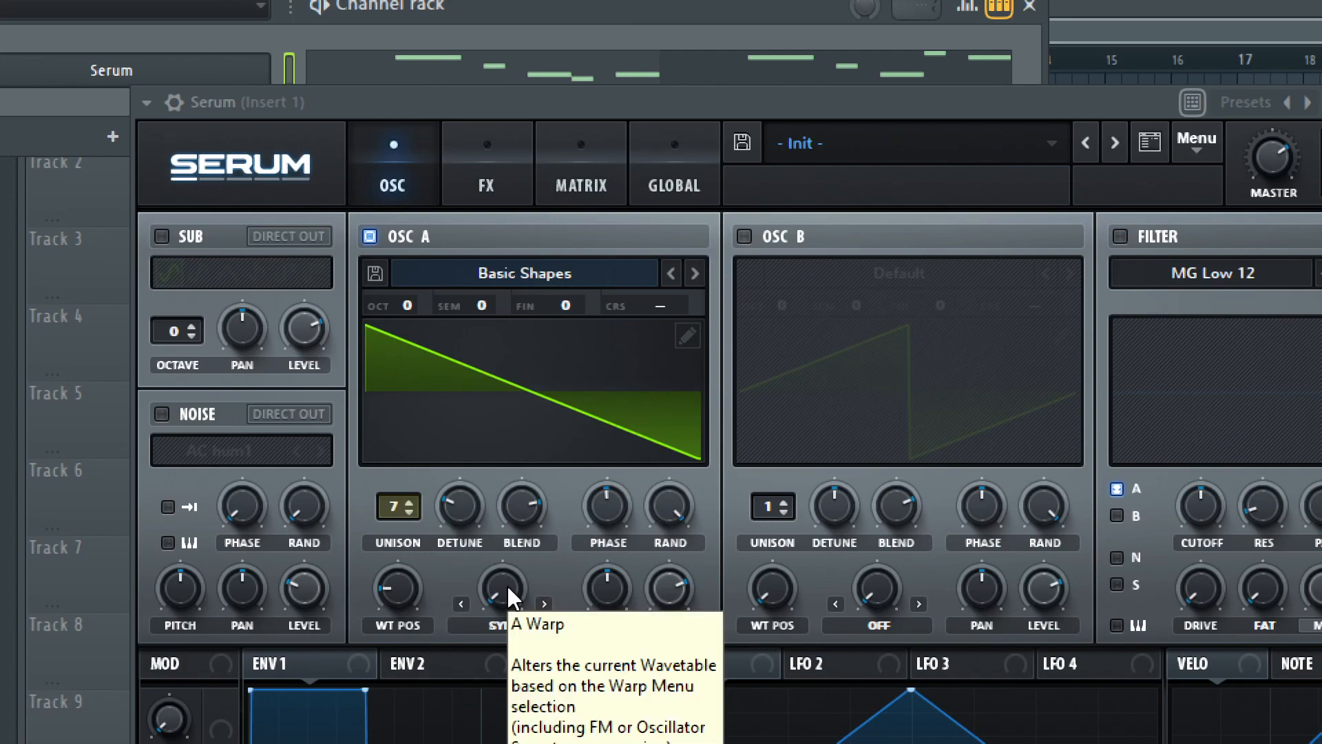
pyautogui.press('super+KP_Subtract')
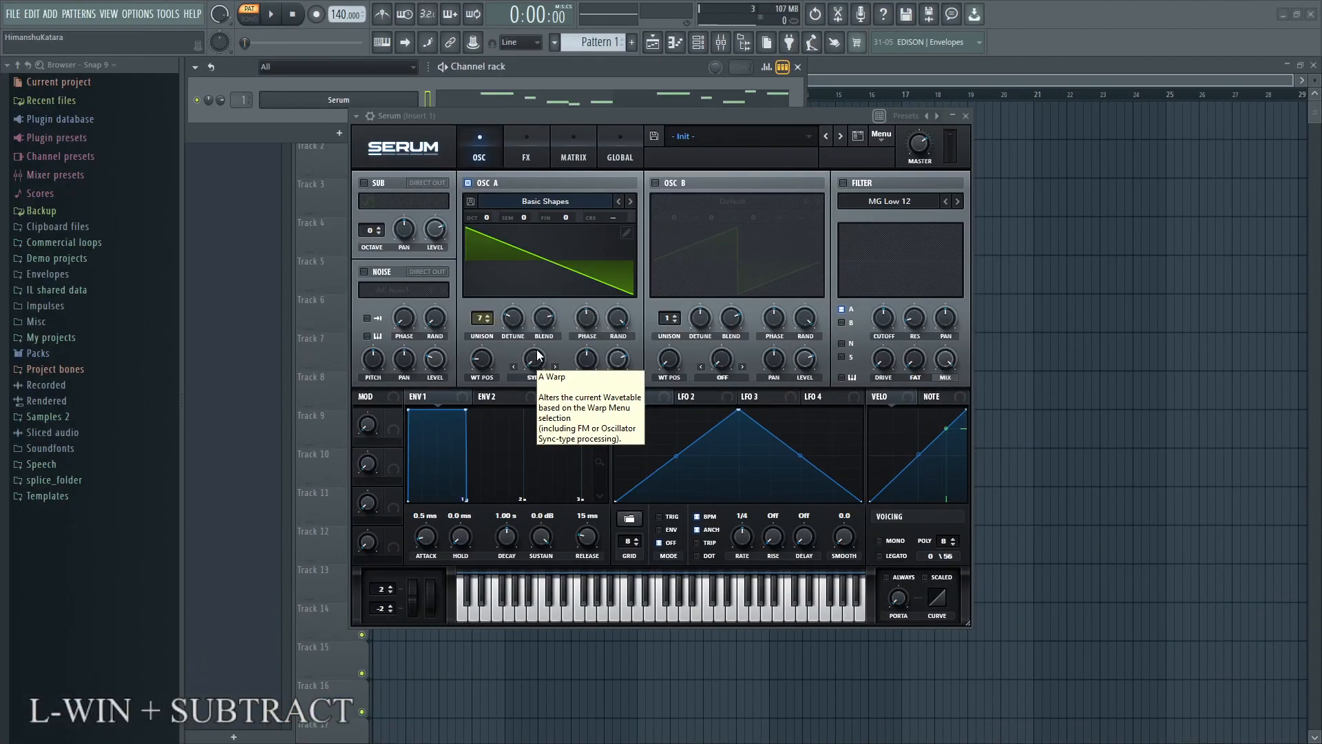
pyautogui.click(272, 15)
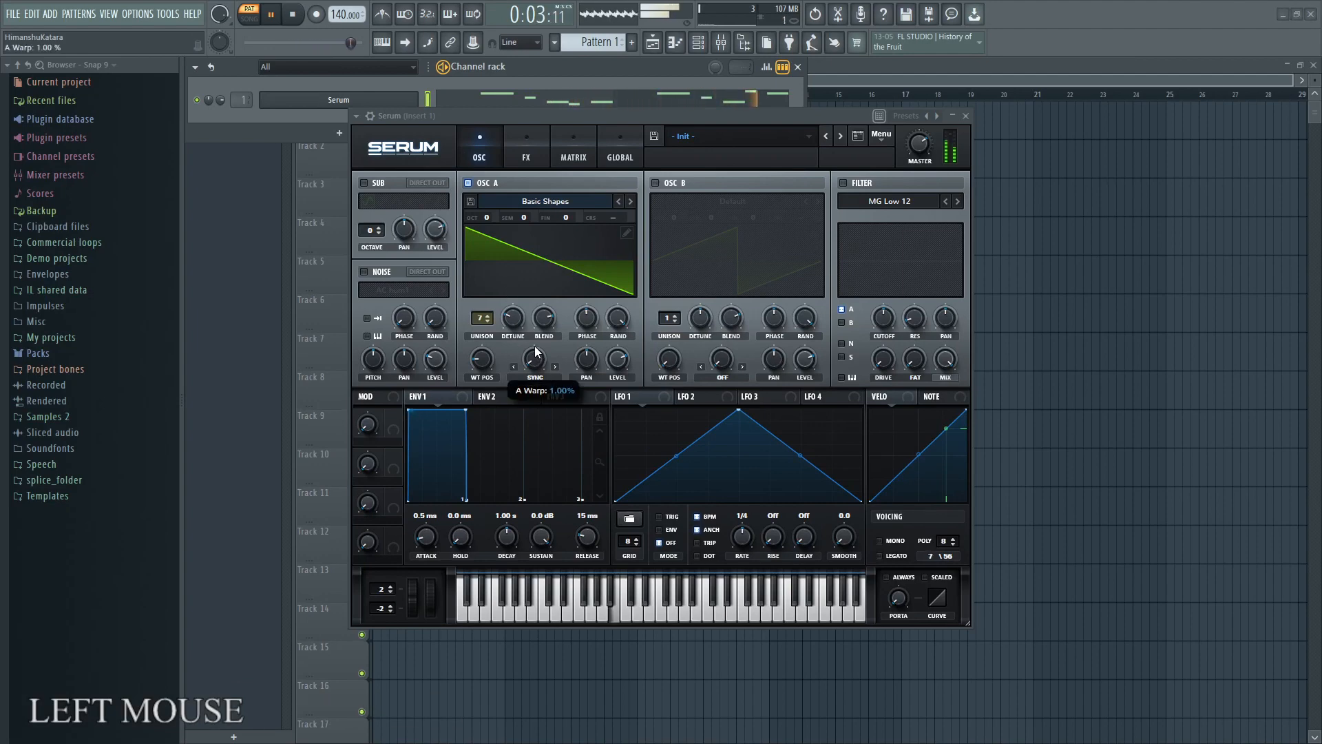
pyautogui.moveTo(534, 359); pyautogui.dragTo(561, 265)
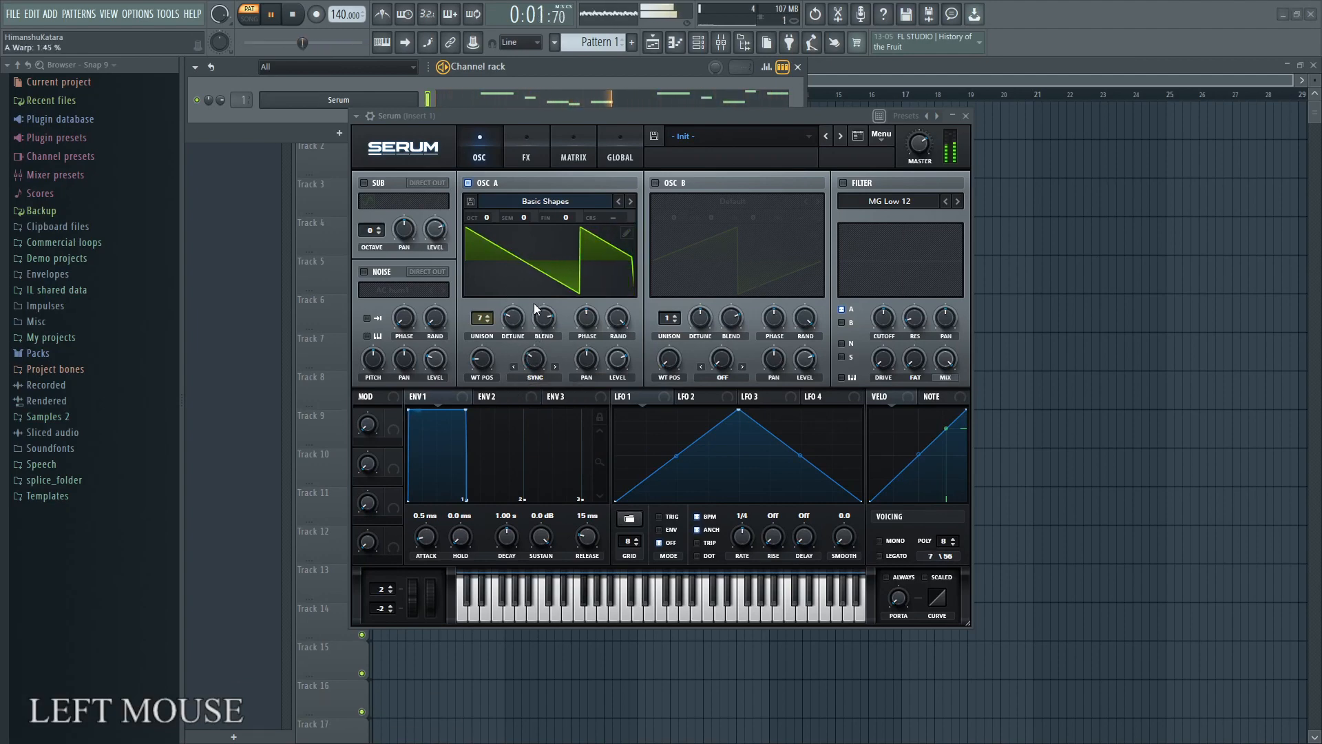
pyautogui.press('super+KP_Add')
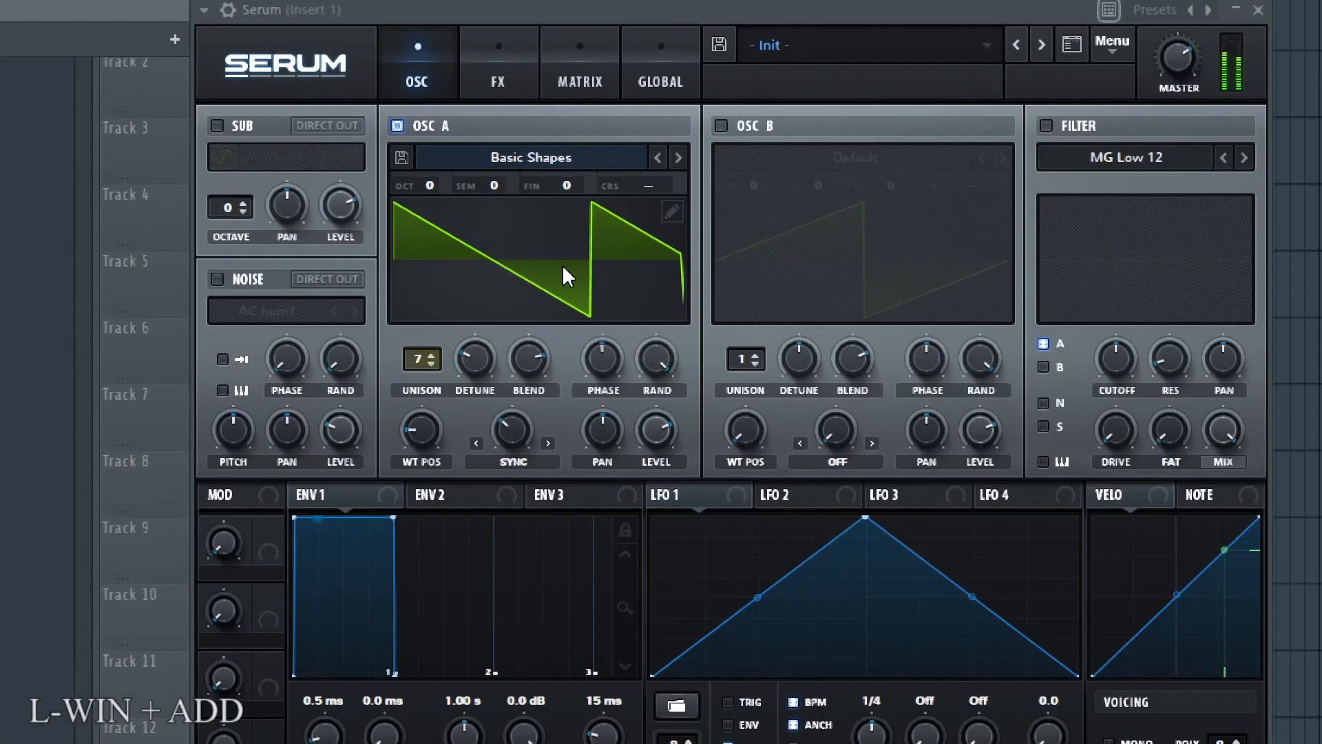
pyautogui.moveTo(504, 465); pyautogui.dragTo(526, 413)
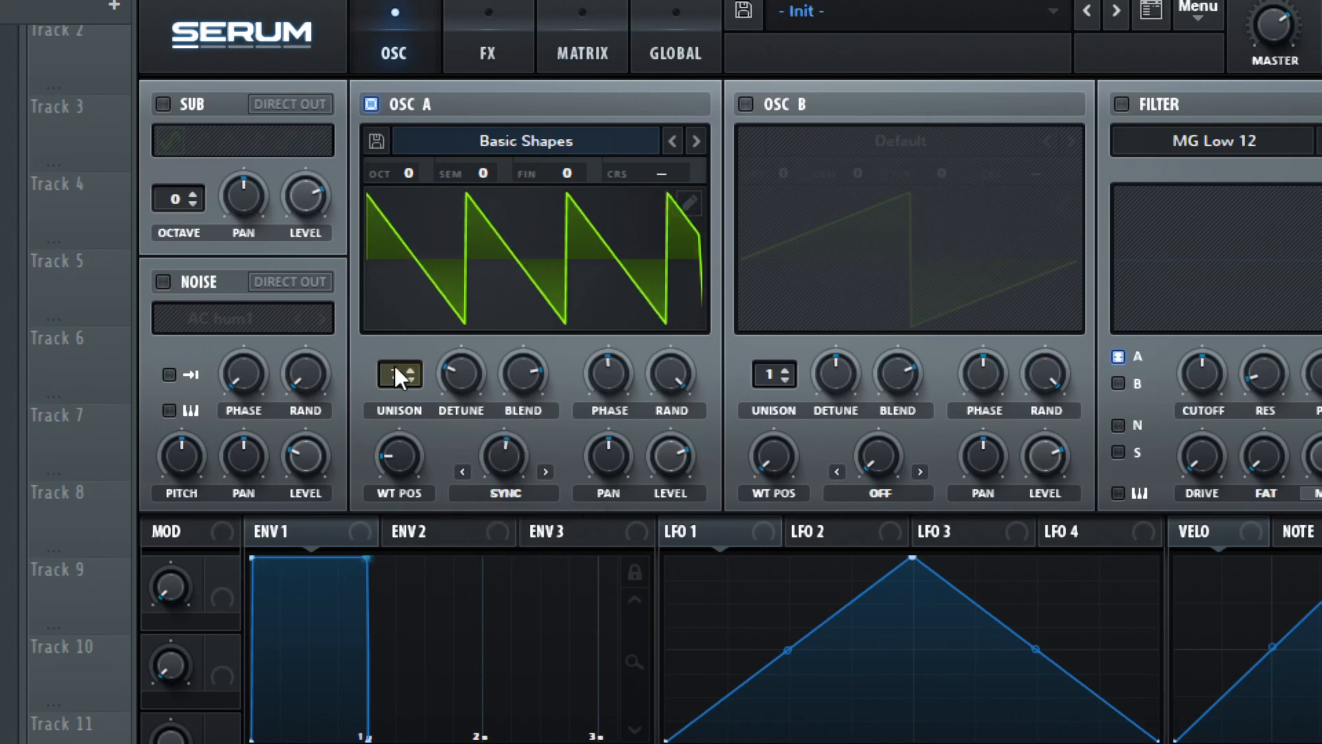
# - Set oscillator A's unison to 16 voices and lower its sync warp amount to 1.99%
pyautogui.moveTo(395, 372); pyautogui.dragTo(419, 162)
pyautogui.moveTo(422, 115); pyautogui.dragTo(423, 114)
pyautogui.moveTo(503, 456); pyautogui.dragTo(502, 496)
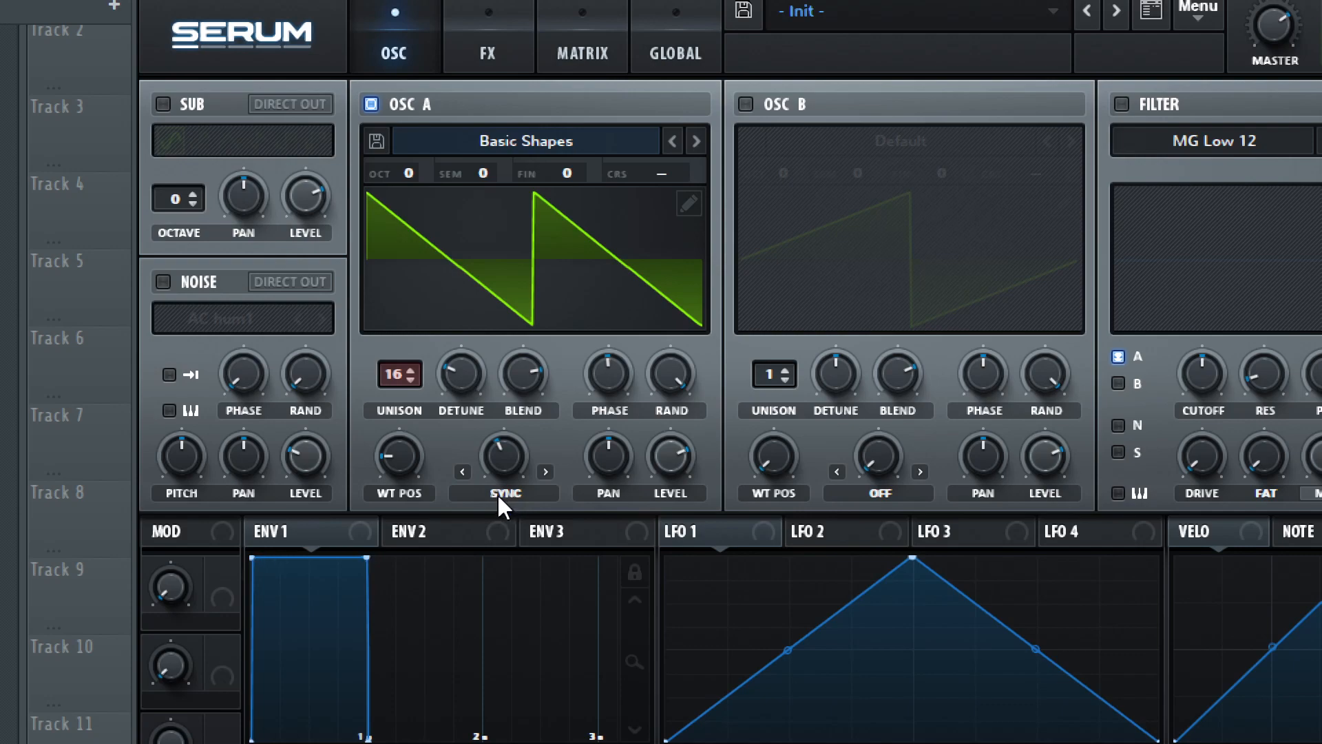
# - Switch oscillator A's warp mode to Bend + and raise the warp amount above its midpoint
pyautogui.press('super+minus')
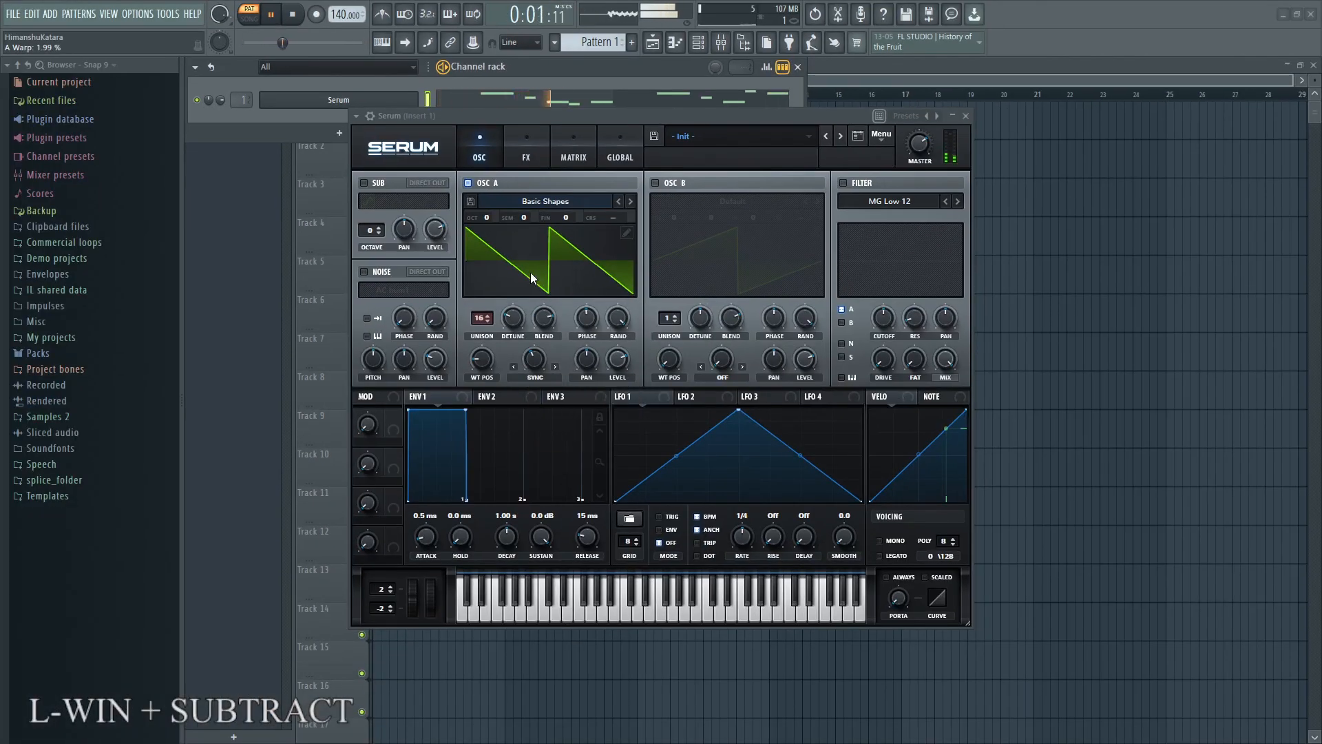
pyautogui.press('super+plus')
pyautogui.click(537, 450)
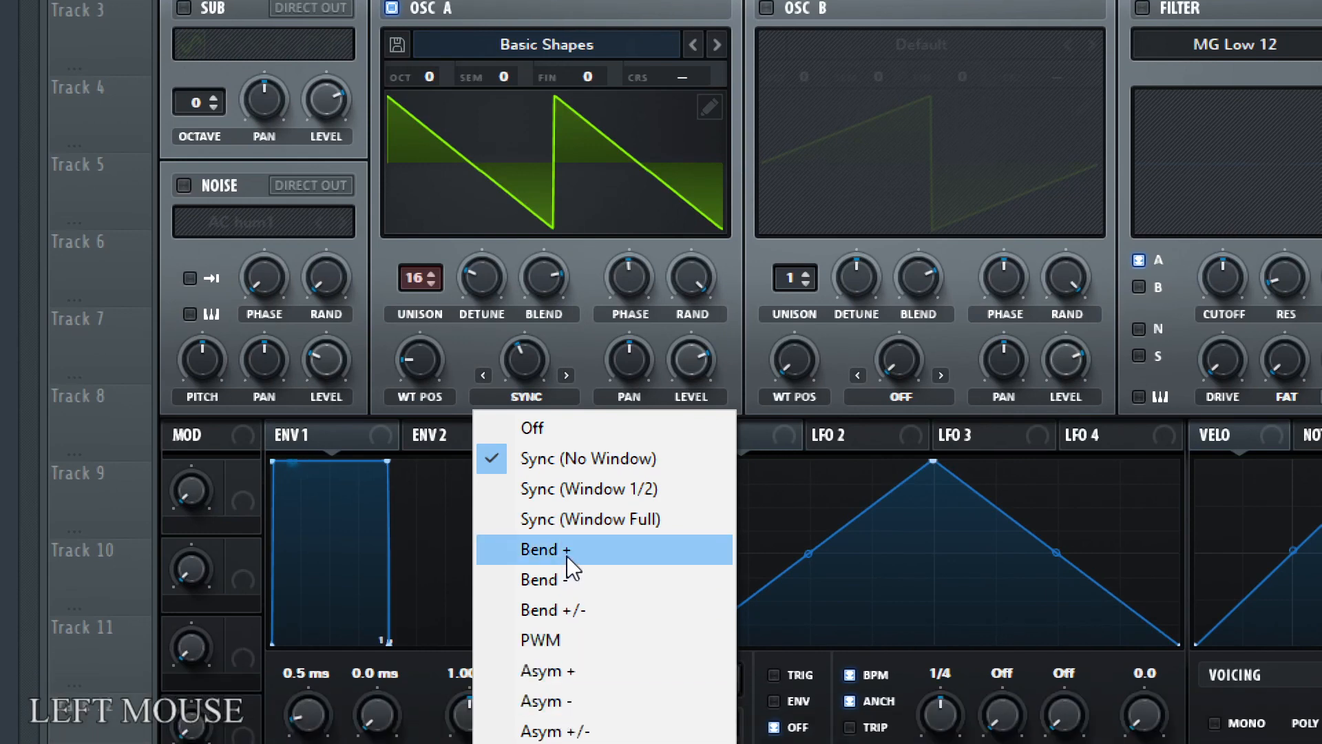
pyautogui.click(566, 597)
pyautogui.moveTo(527, 349); pyautogui.dragTo(558, 351)
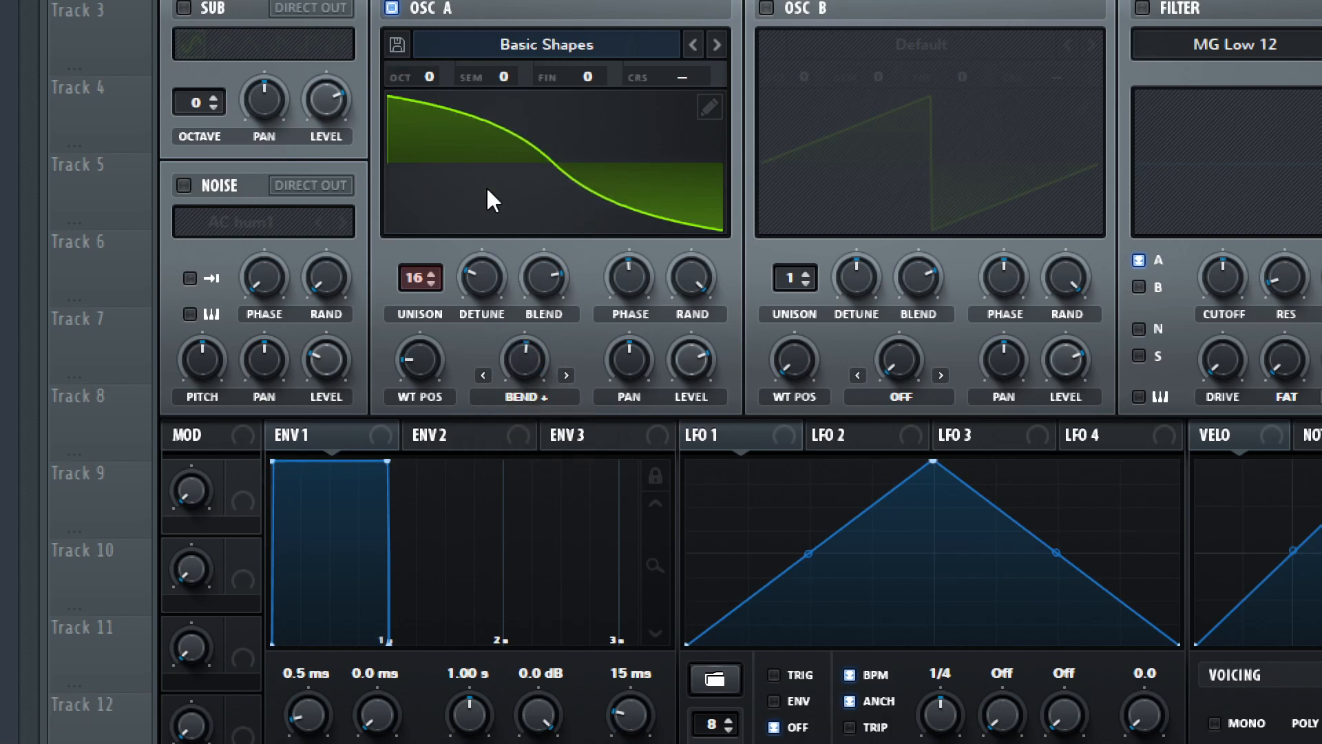
pyautogui.moveTo(530, 362)
pyautogui.mouseDown()
pyautogui.moveTo(566, 285)
pyautogui.moveTo(559, 409)
pyautogui.moveTo(574, 367)
pyautogui.moveTo(535, 344)
pyautogui.mouseUp()
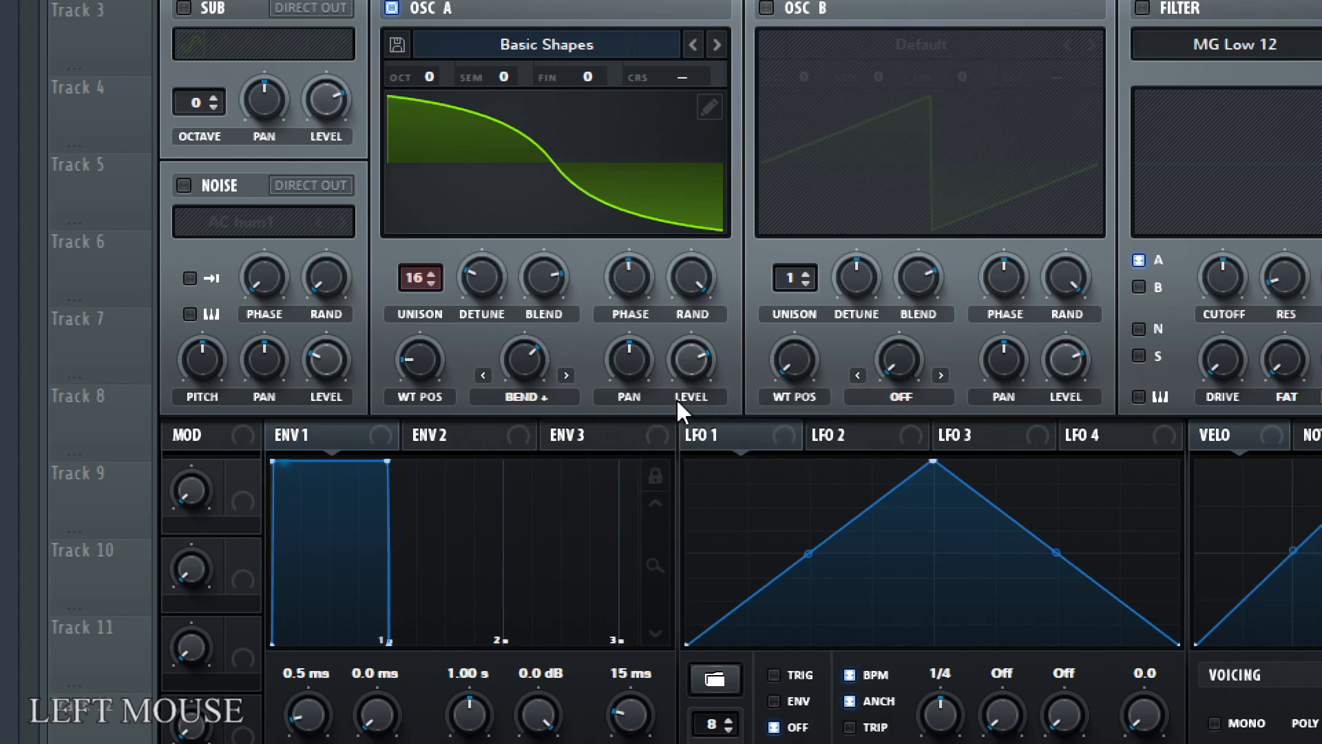
# - Try panning oscillator A to 25R and reset its pan to 0
pyautogui.moveTo(635, 363); pyautogui.dragTo(652, 300)
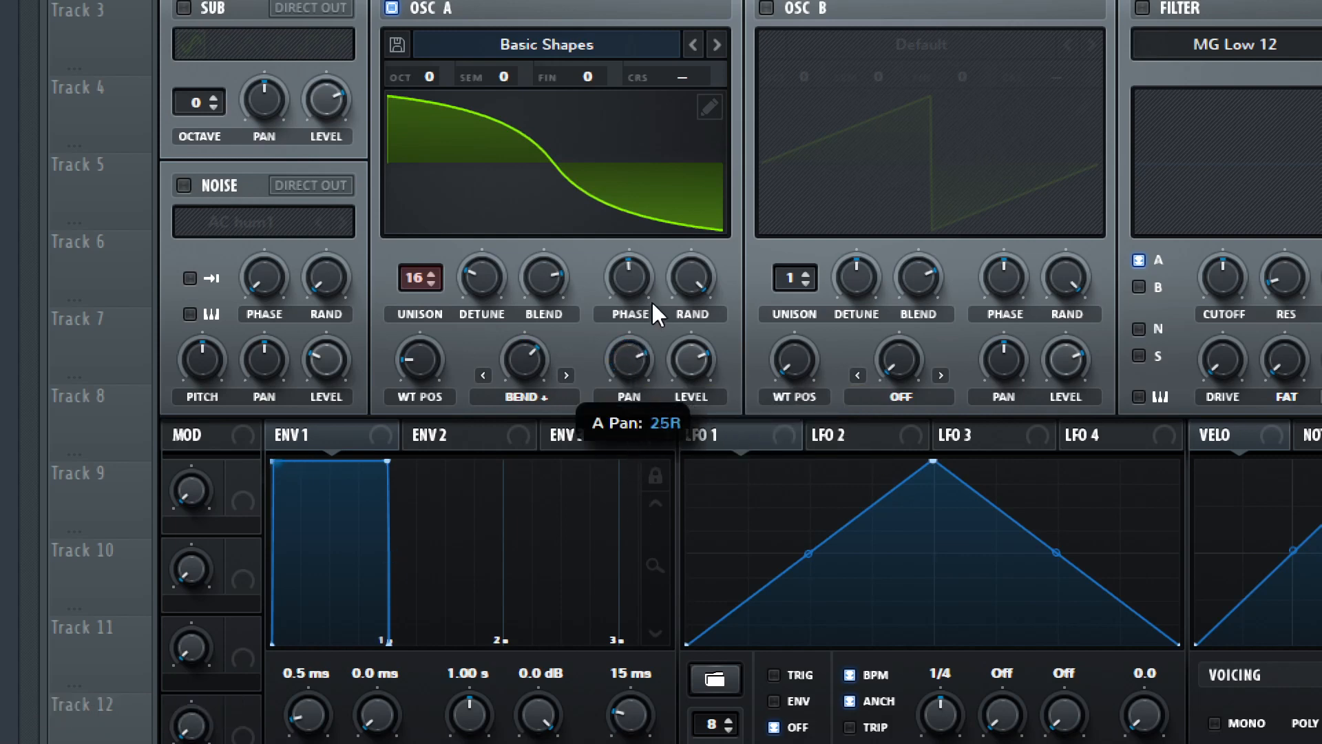
pyautogui.doubleClick(623, 375)
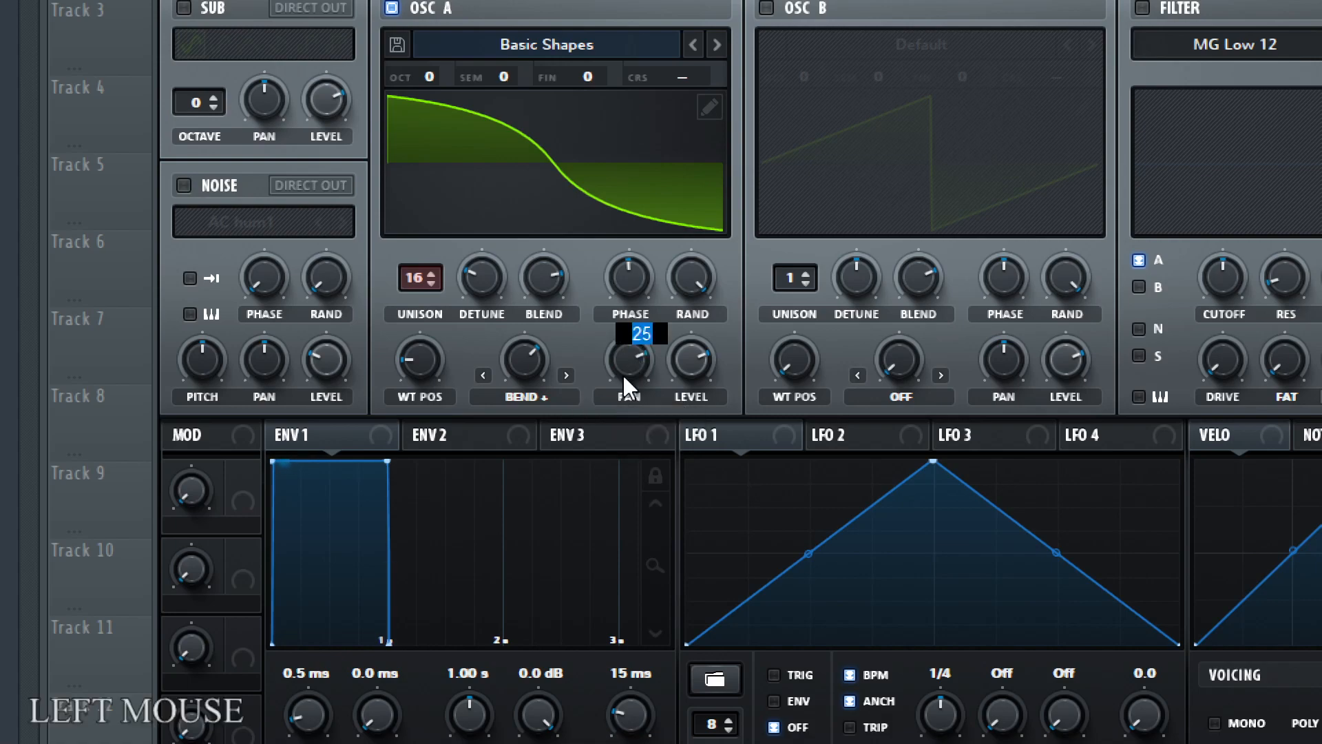
pyautogui.write('0')
pyautogui.press('Return')
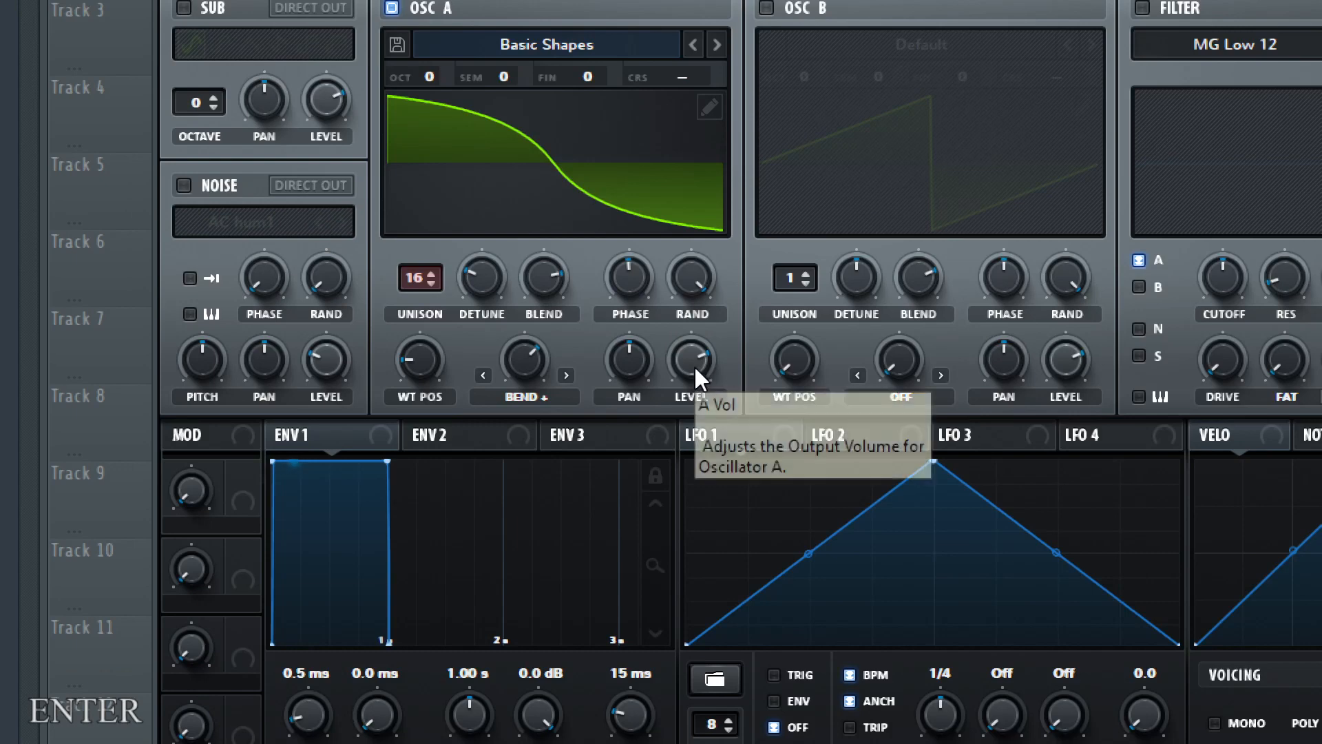
# - Stop the pattern's playback
pyautogui.click(694, 365)
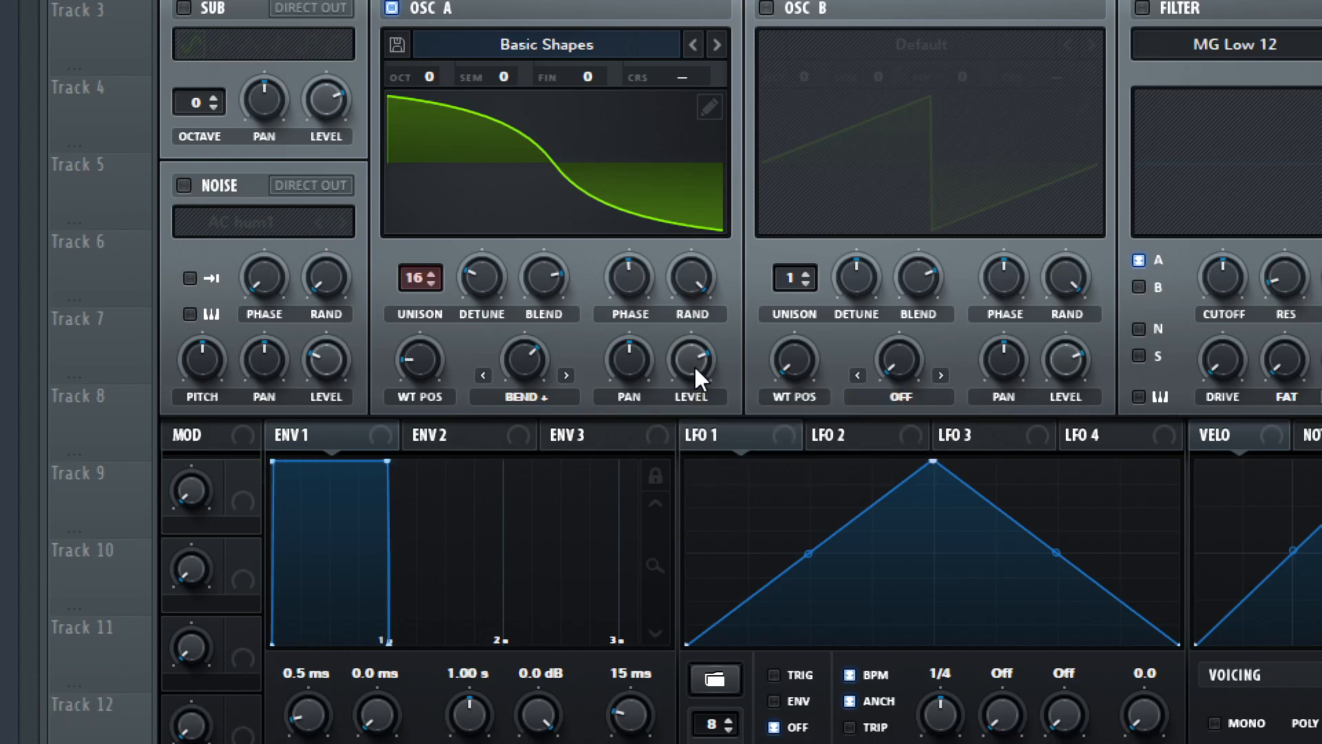
pyautogui.press('super+minus')
pyautogui.click(505, 146)
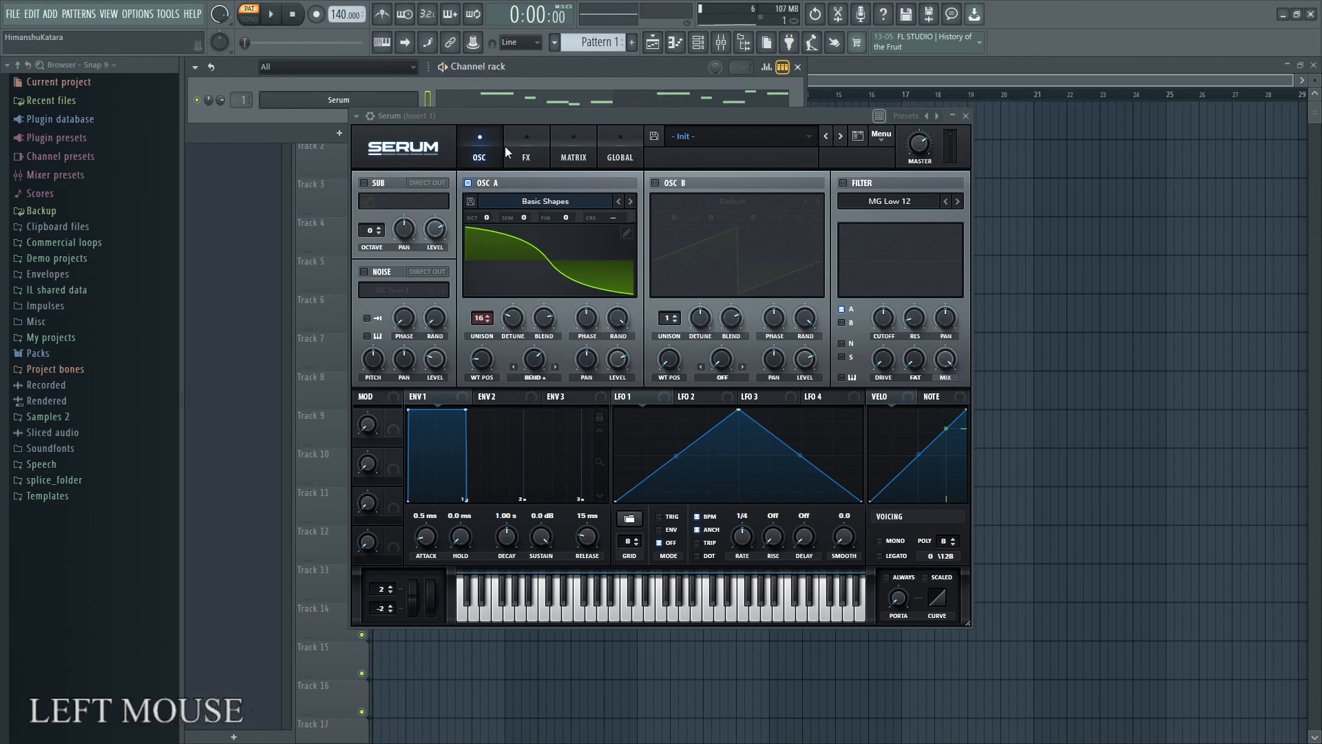
# - Restart the pattern's playback and try oscillator A's octave and semitone tuning, leaving both at 0
pyautogui.press('super+plus')
pyautogui.press('super+plus')
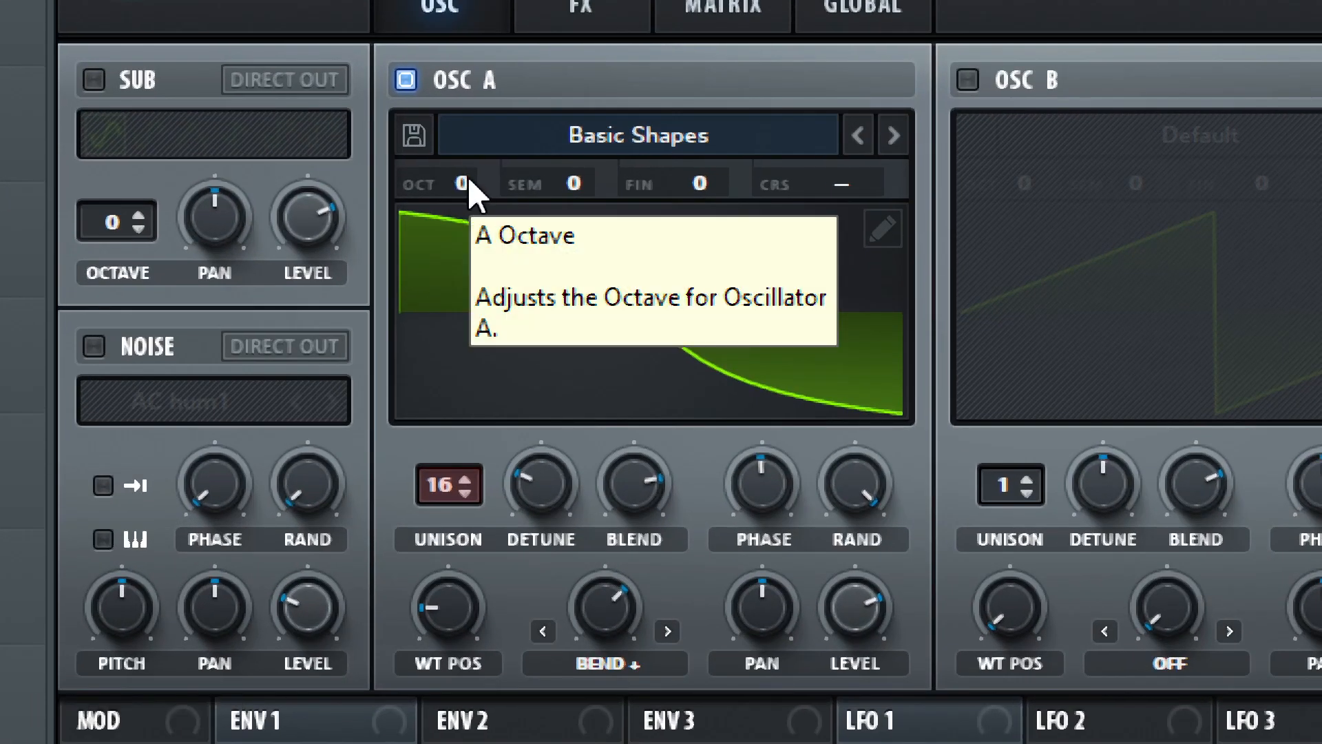
pyautogui.press('super+minus')
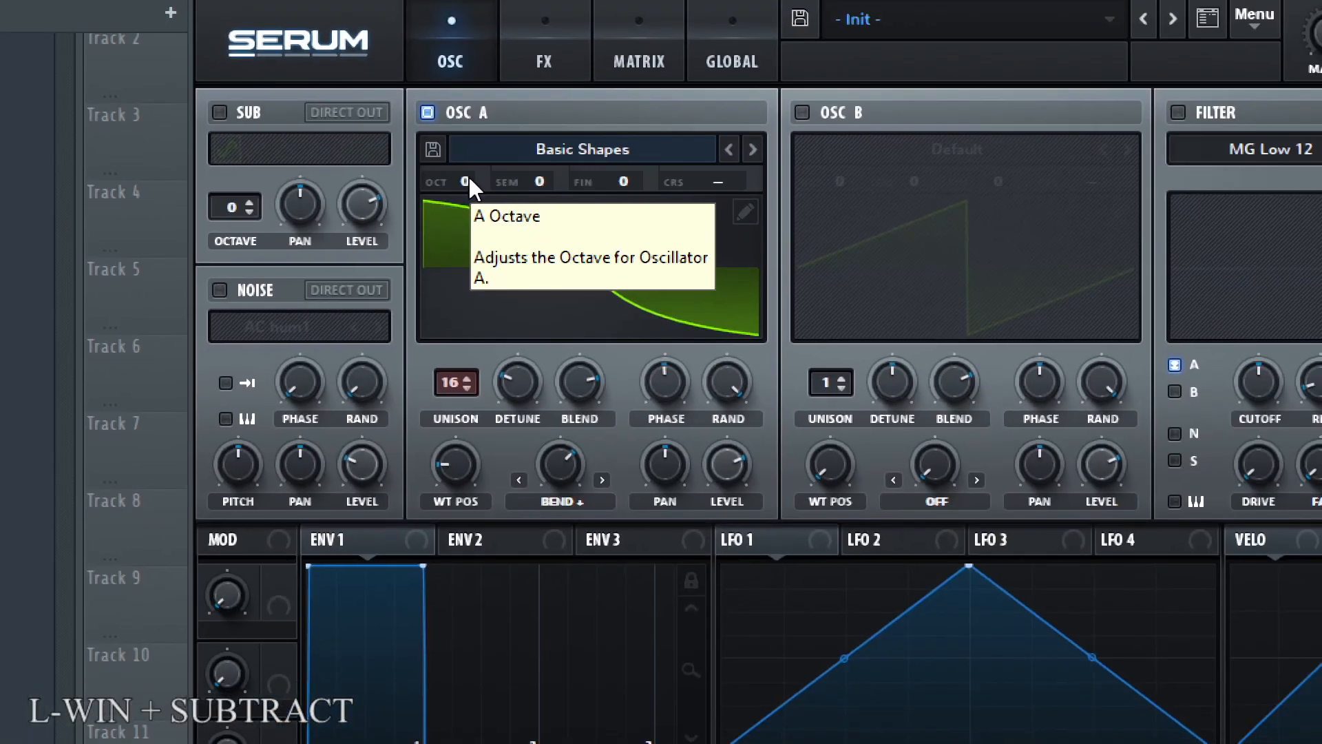
pyautogui.press('super+plus')
pyautogui.press('super+minus')
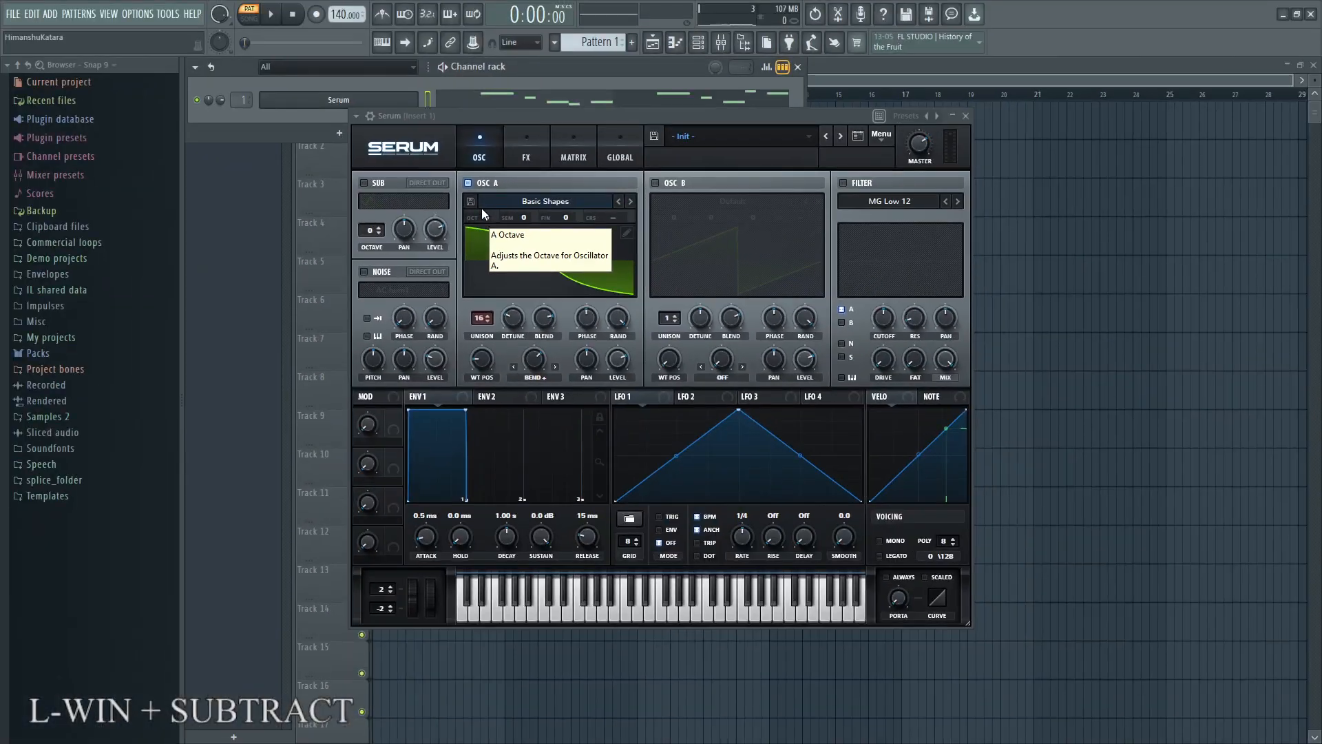
pyautogui.press('space')
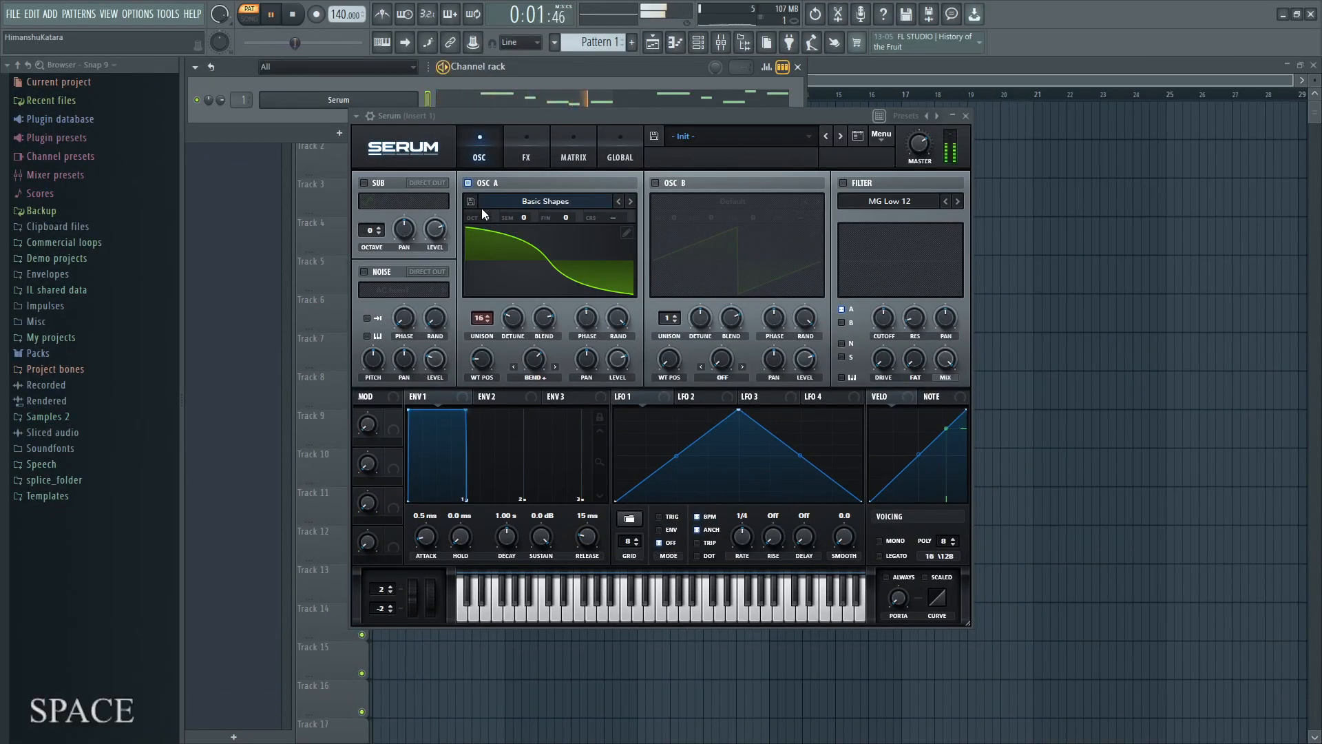
pyautogui.press('super+plus')
pyautogui.moveTo(488, 219); pyautogui.dragTo(527, 238)
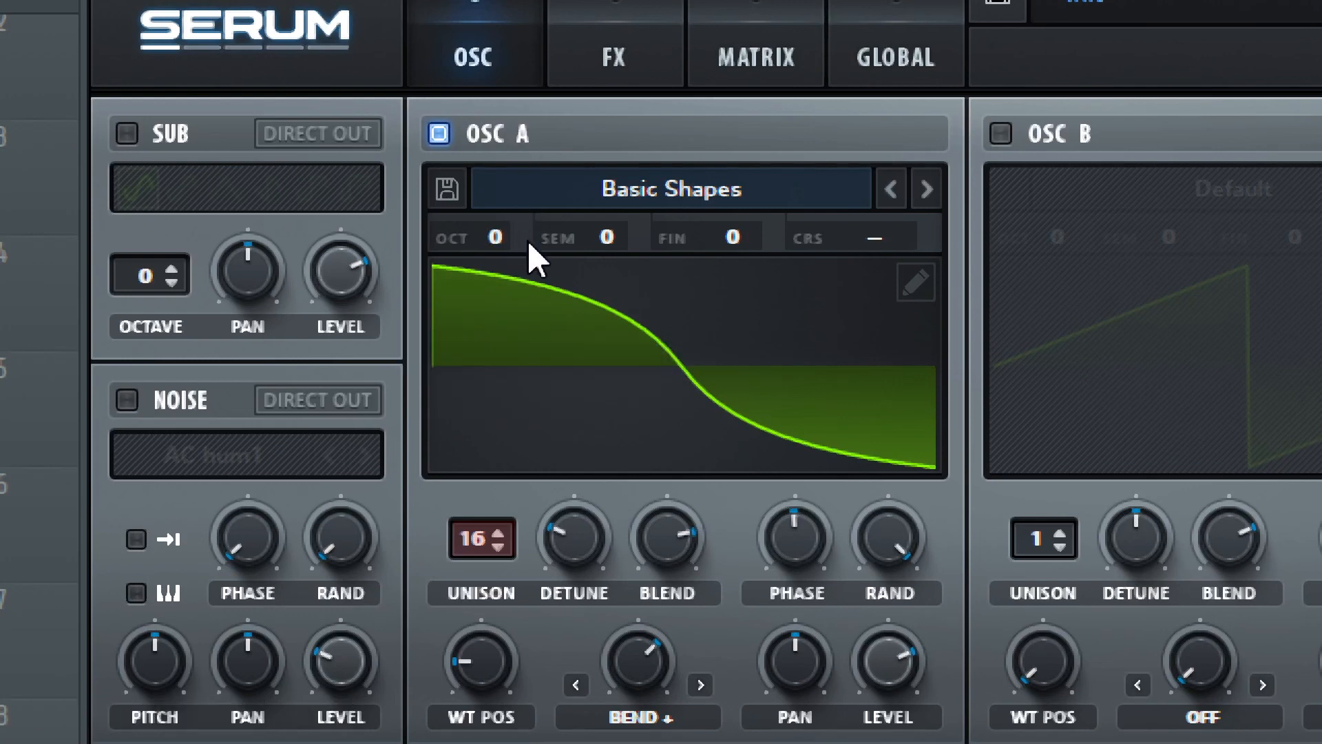
pyautogui.moveTo(627, 230)
pyautogui.mouseDown()
pyautogui.moveTo(615, 251)
pyautogui.moveTo(622, 230)
pyautogui.mouseUp()
# - Try shifting oscillator A's fine tuning to -4 and reset it to 0
pyautogui.moveTo(732, 245); pyautogui.dragTo(782, 289)
pyautogui.doubleClick(732, 237)
pyautogui.write('0')
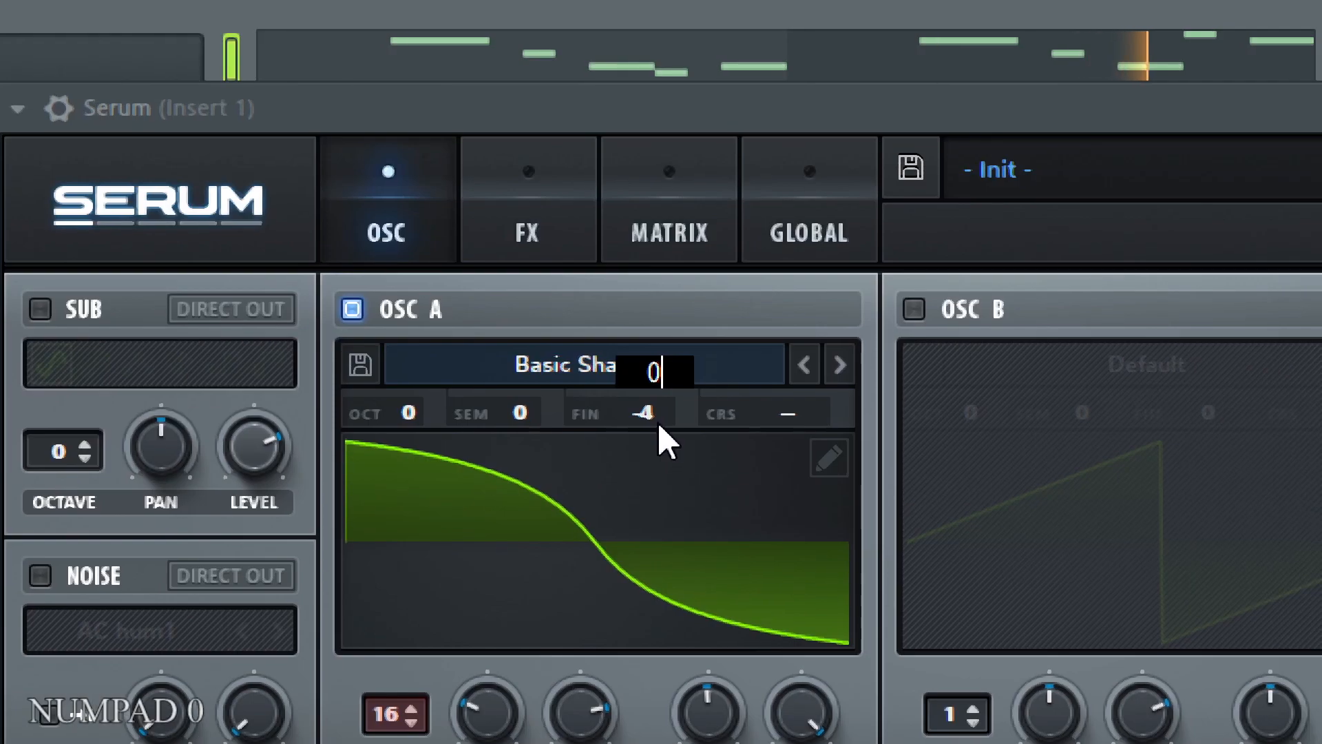
pyautogui.press('Return')
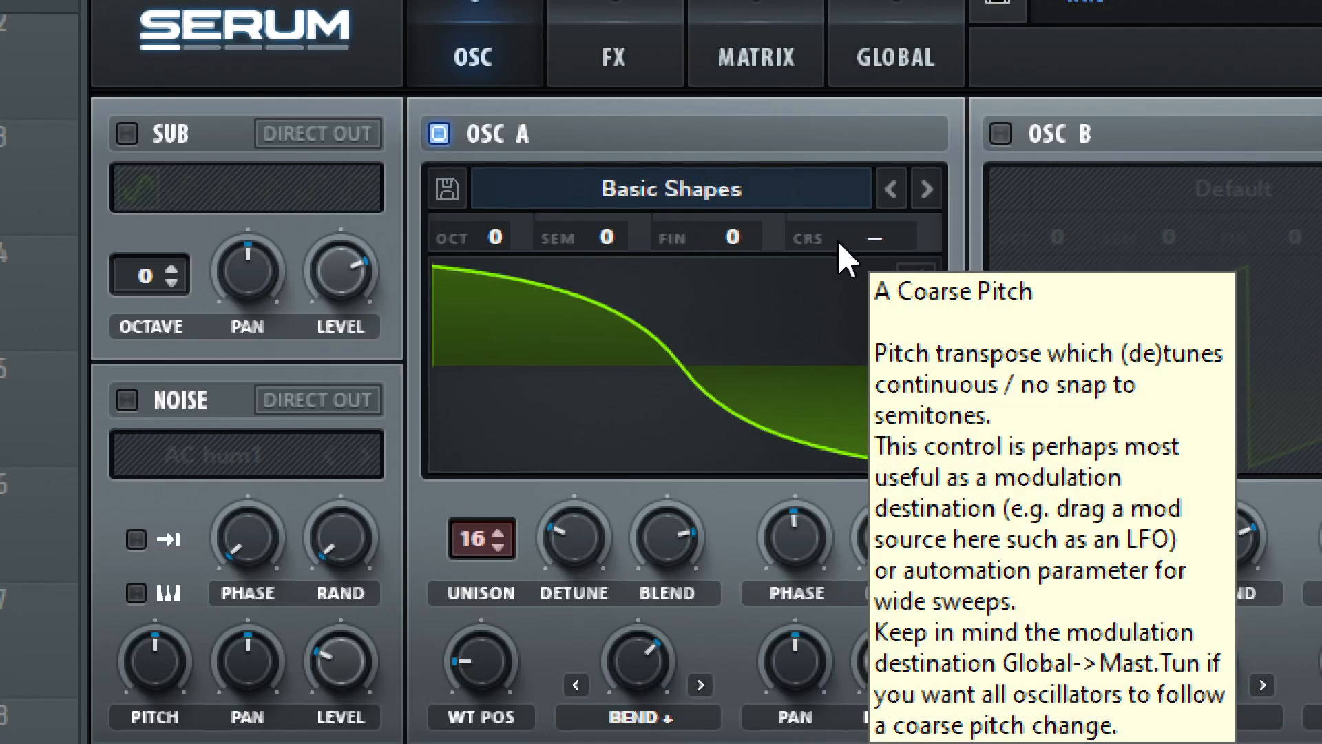
# - Try raising oscillator A's coarse pitch to 4.79 and reset it to 0
pyautogui.moveTo(851, 235)
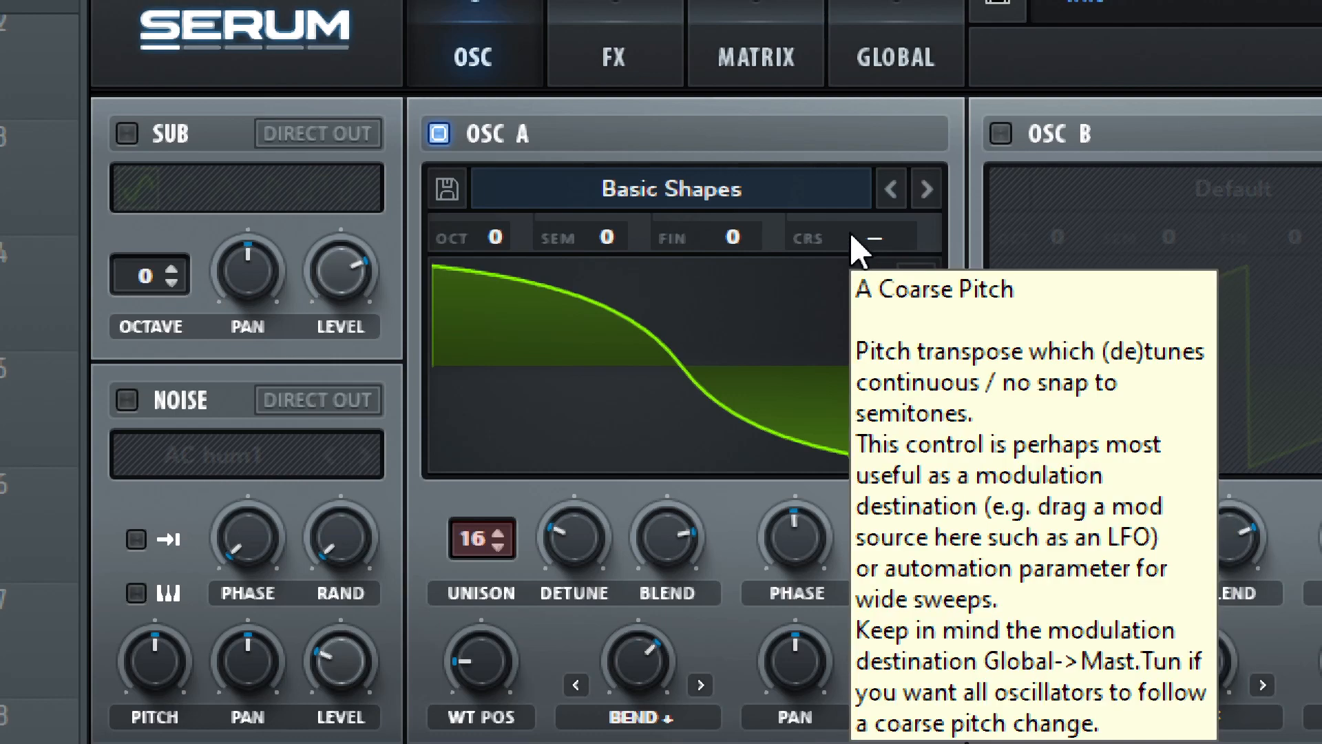
pyautogui.moveTo(877, 237)
pyautogui.mouseDown()
pyautogui.moveTo(891, 132)
pyautogui.moveTo(907, 196)
pyautogui.moveTo(868, 243)
pyautogui.mouseUp()
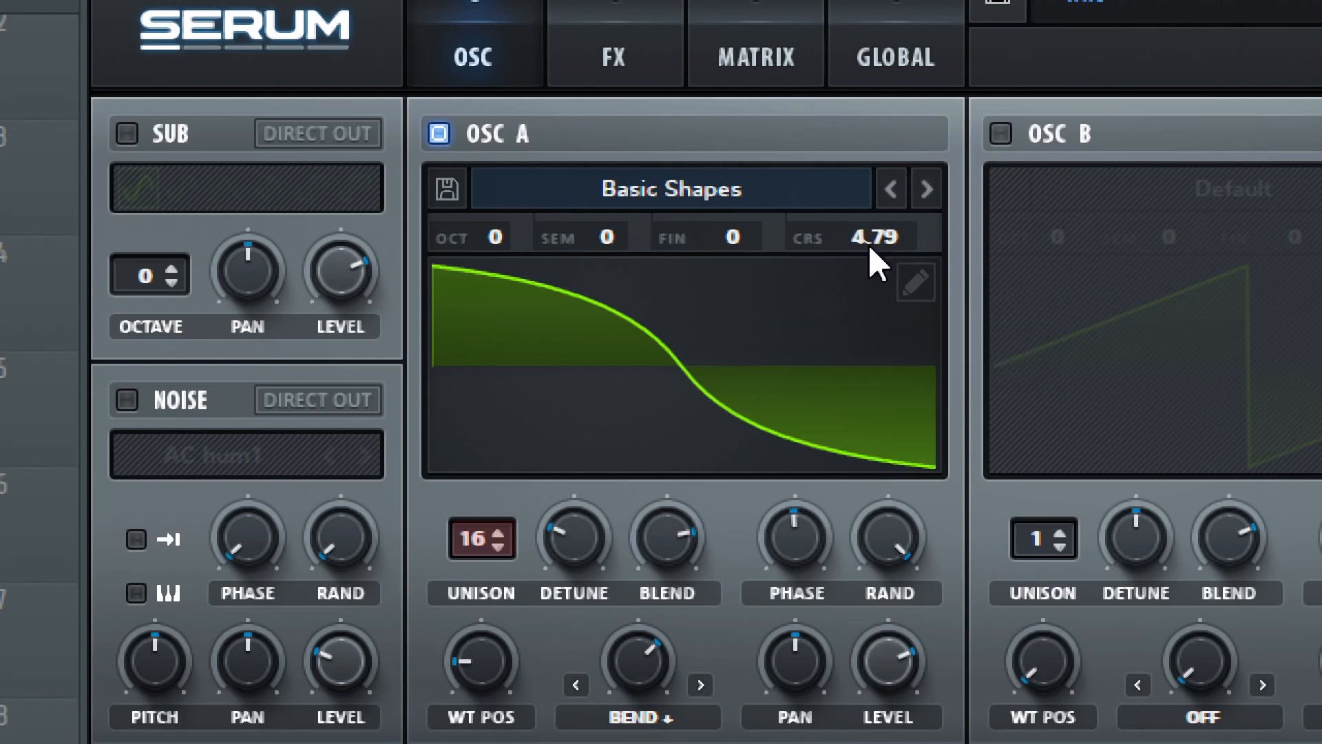
pyautogui.doubleClick(867, 242)
pyautogui.write('0')
pyautogui.press('Return')
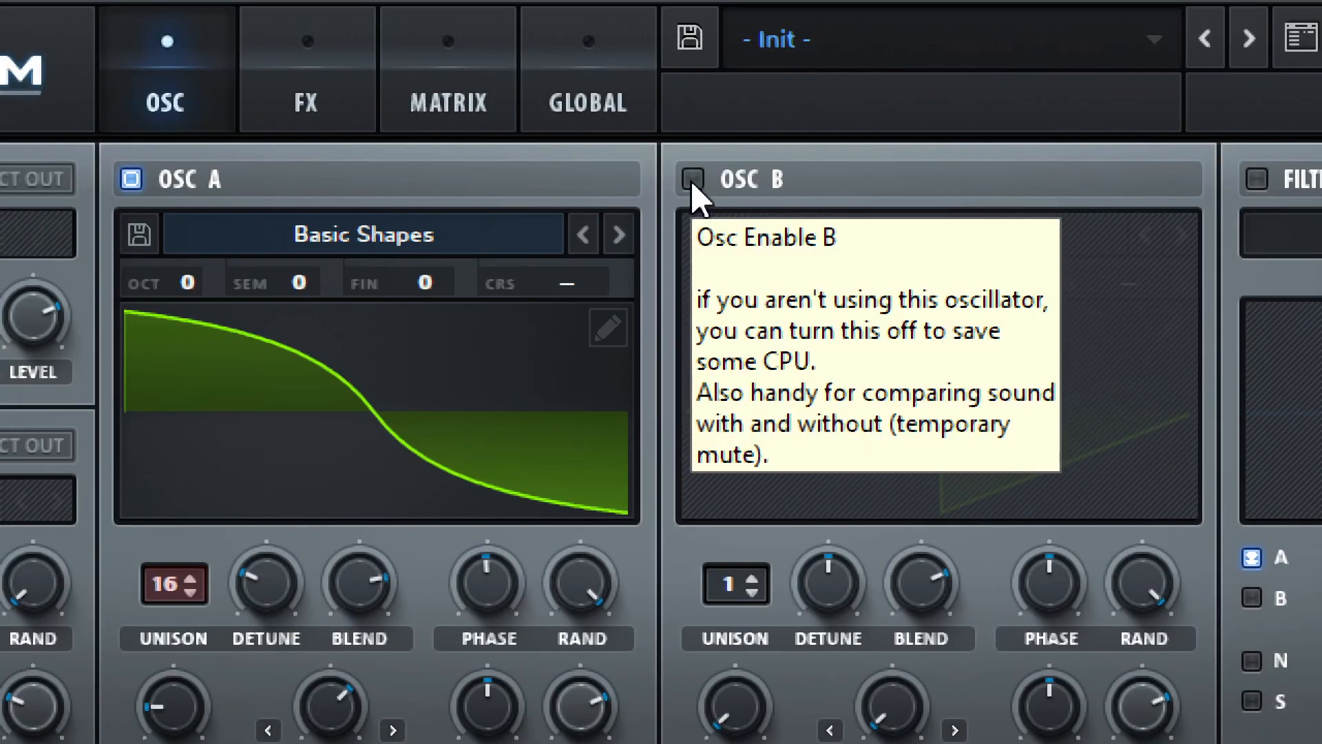
# - Enable oscillator B with 5 unison voices and slightly more detune, comparing the sound with oscillator A switched off and on
pyautogui.click(691, 179)
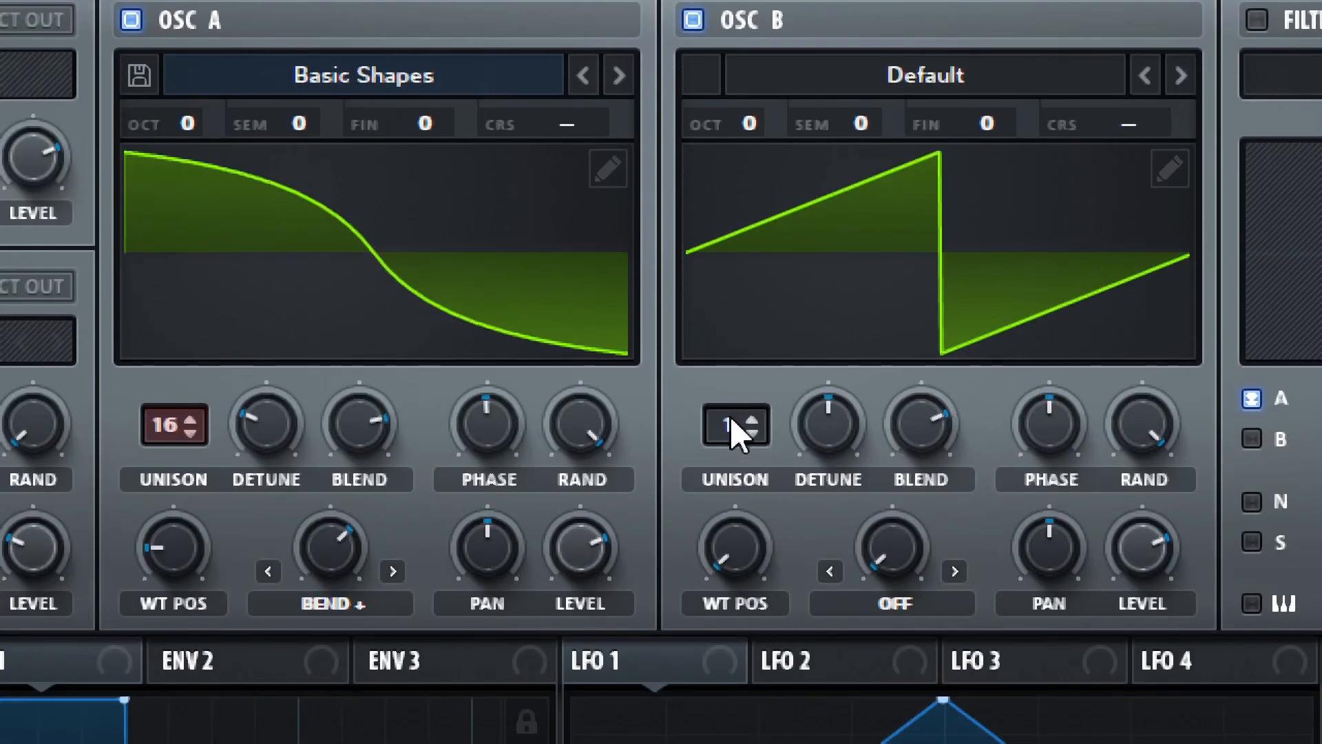
pyautogui.moveTo(732, 419); pyautogui.dragTo(745, 304)
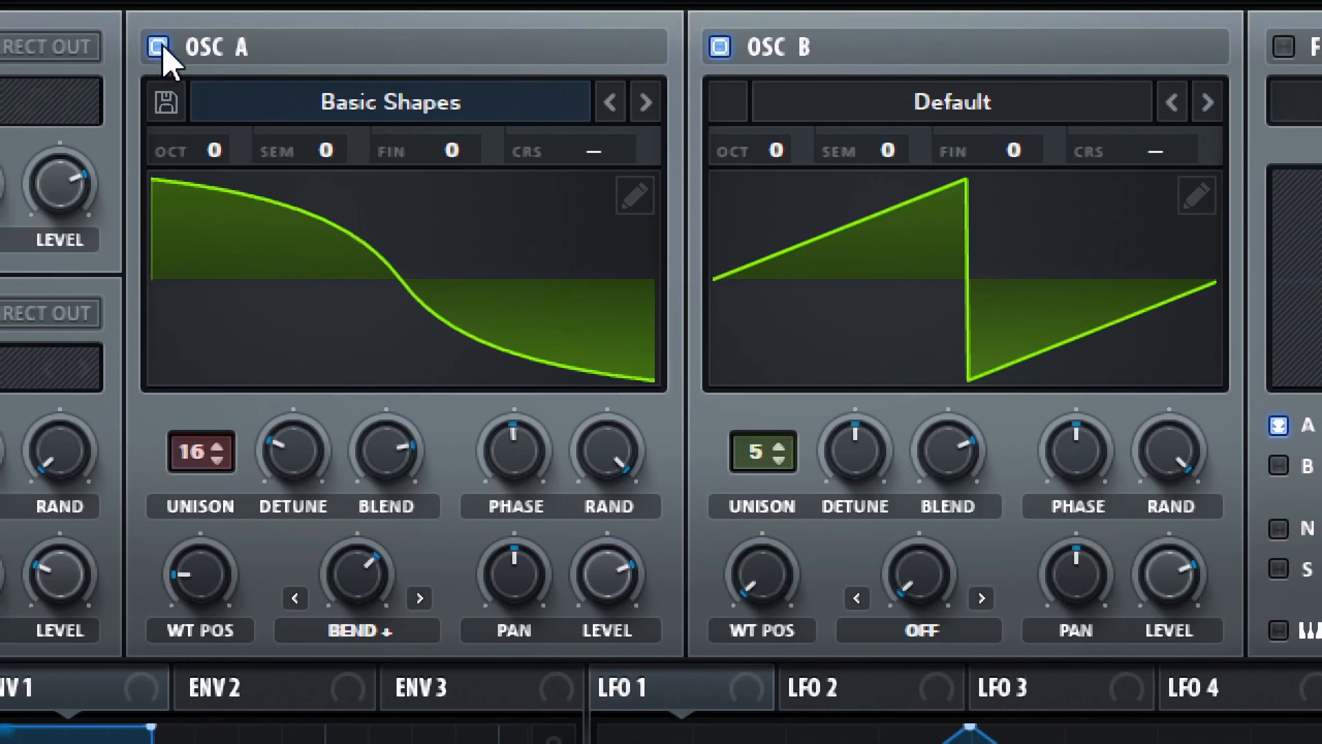
pyautogui.click(158, 47)
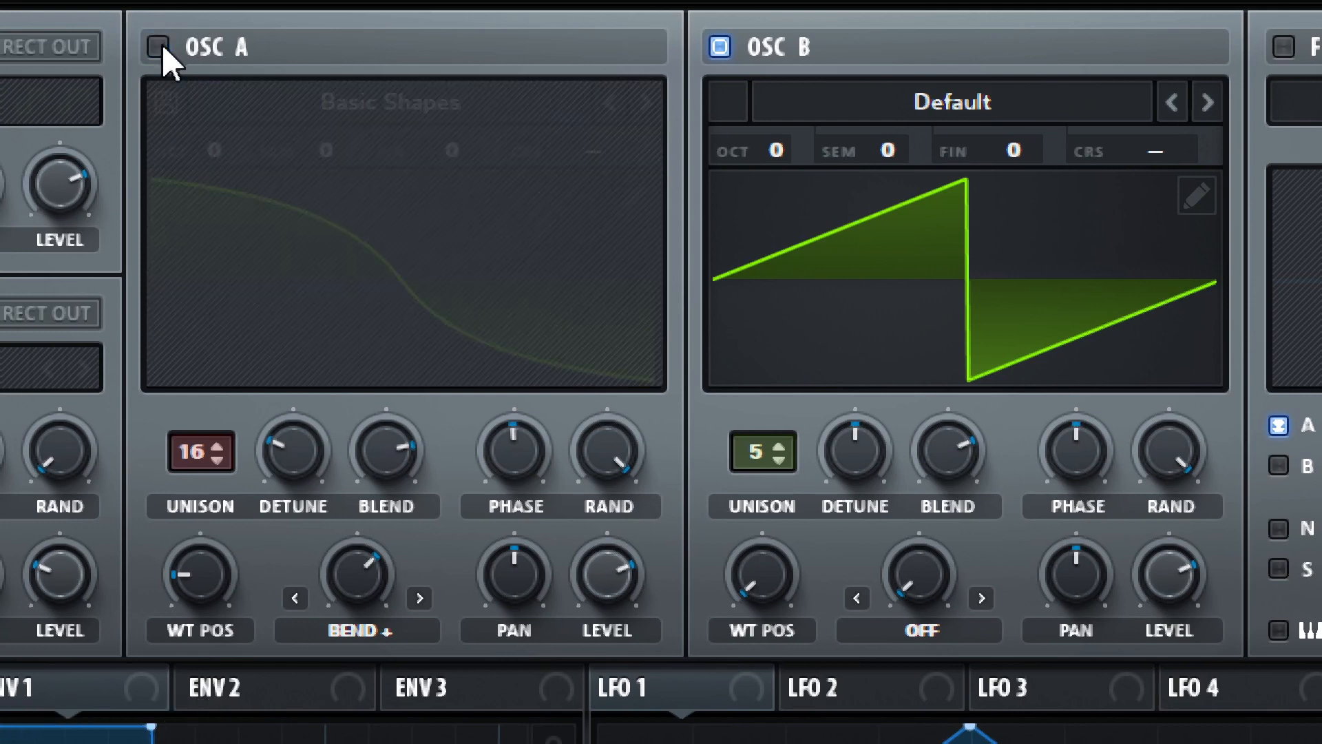
pyautogui.click(158, 47)
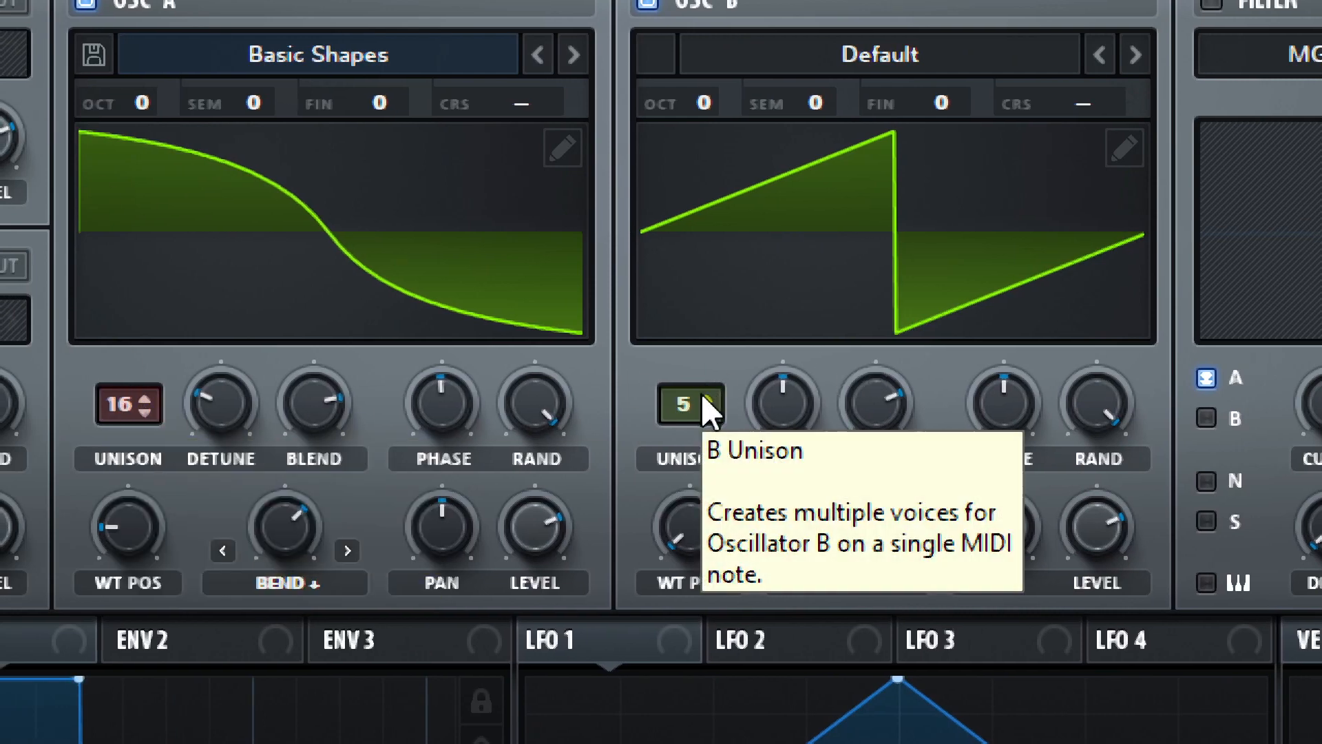
pyautogui.moveTo(787, 422); pyautogui.dragTo(808, 366)
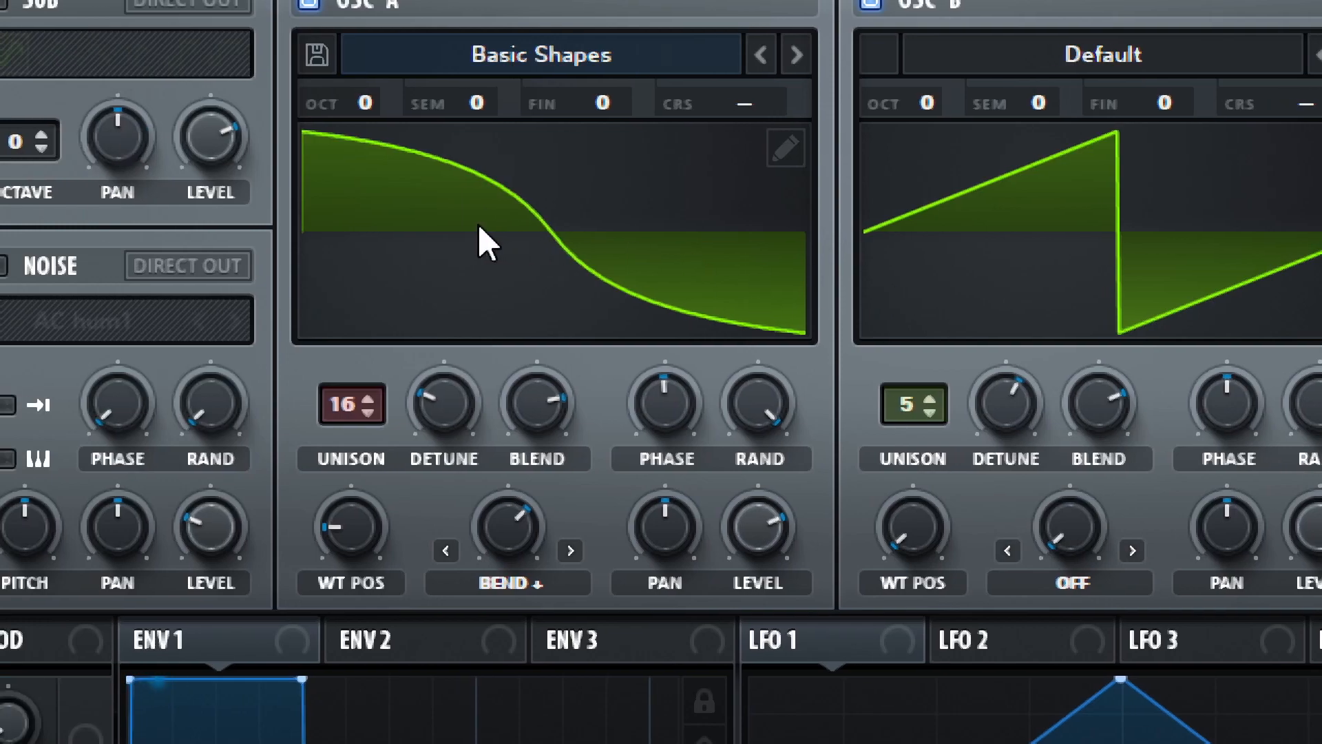
# - Stop the pattern's playback and move the Serum window up over the channel rack
pyautogui.press('super+minus')
pyautogui.press('super+minus')
pyautogui.moveTo(512, 124); pyautogui.dragTo(526, 136)
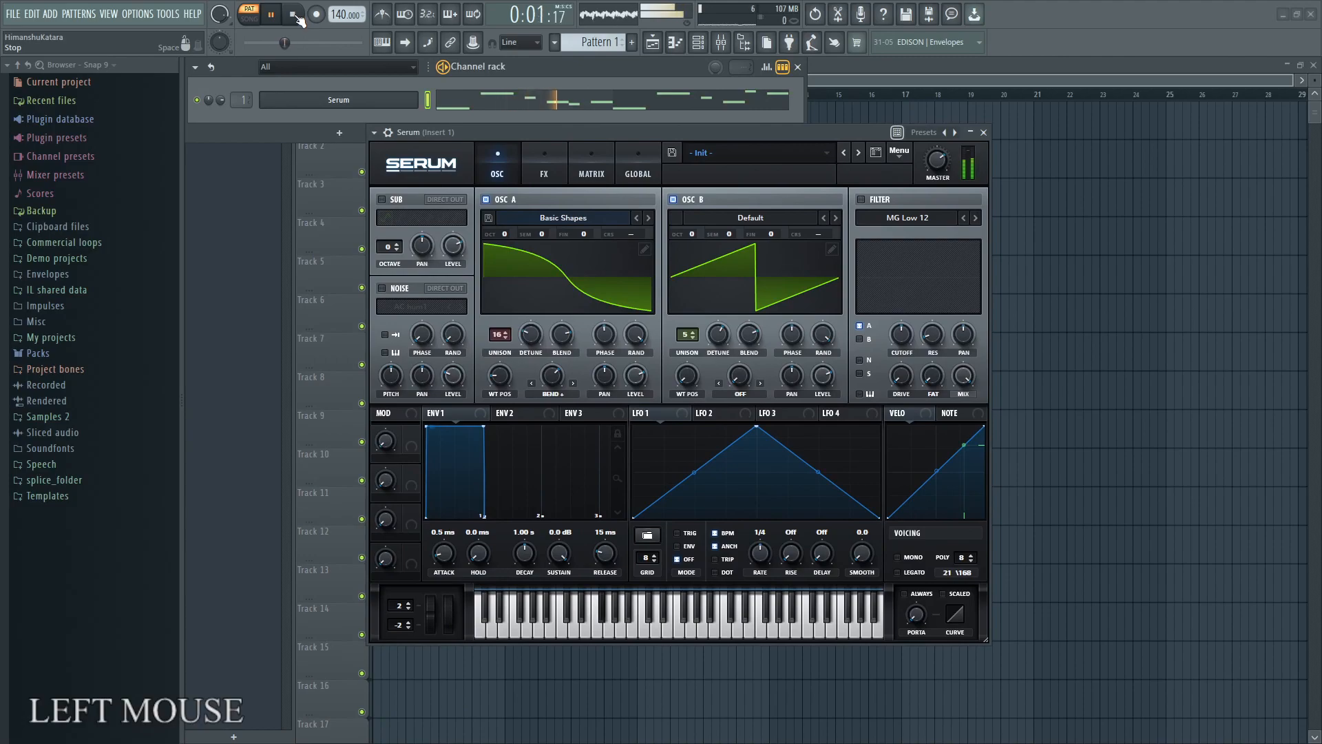
pyautogui.press('super+plus')
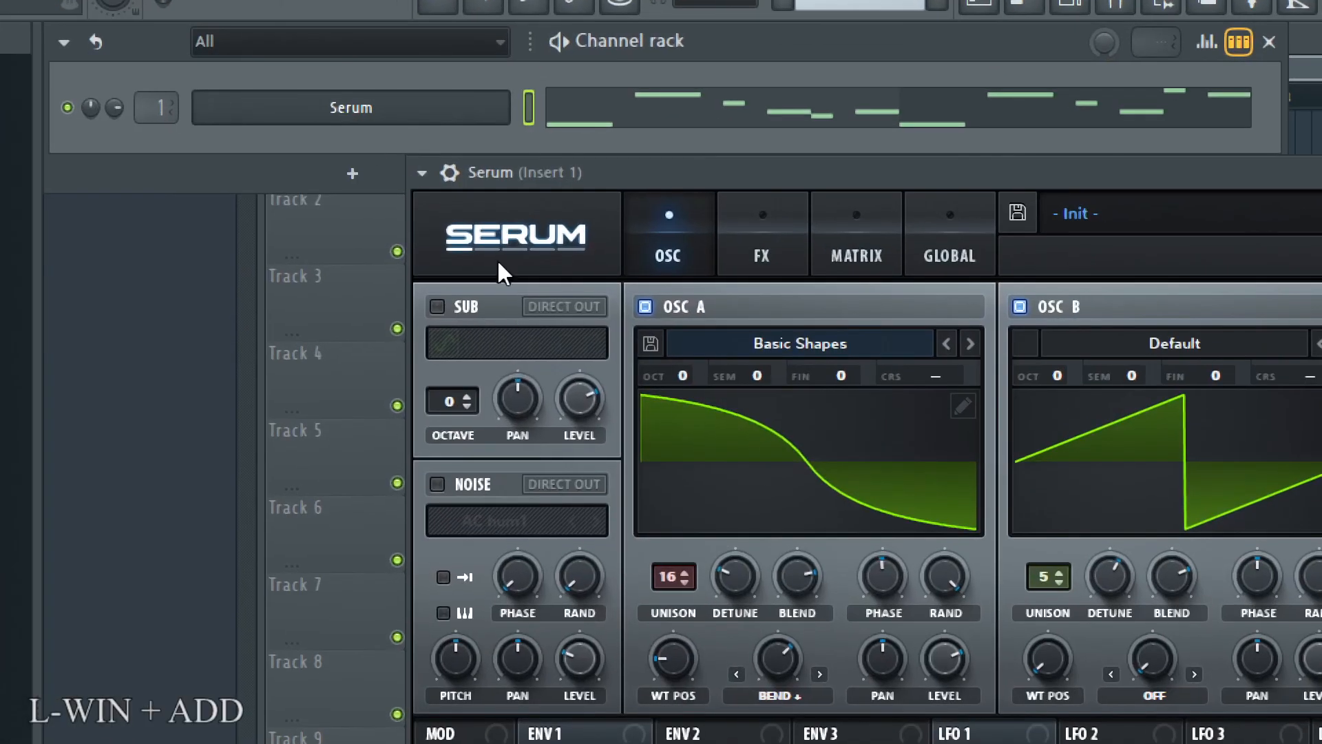
pyautogui.moveTo(597, 162); pyautogui.dragTo(600, 67)
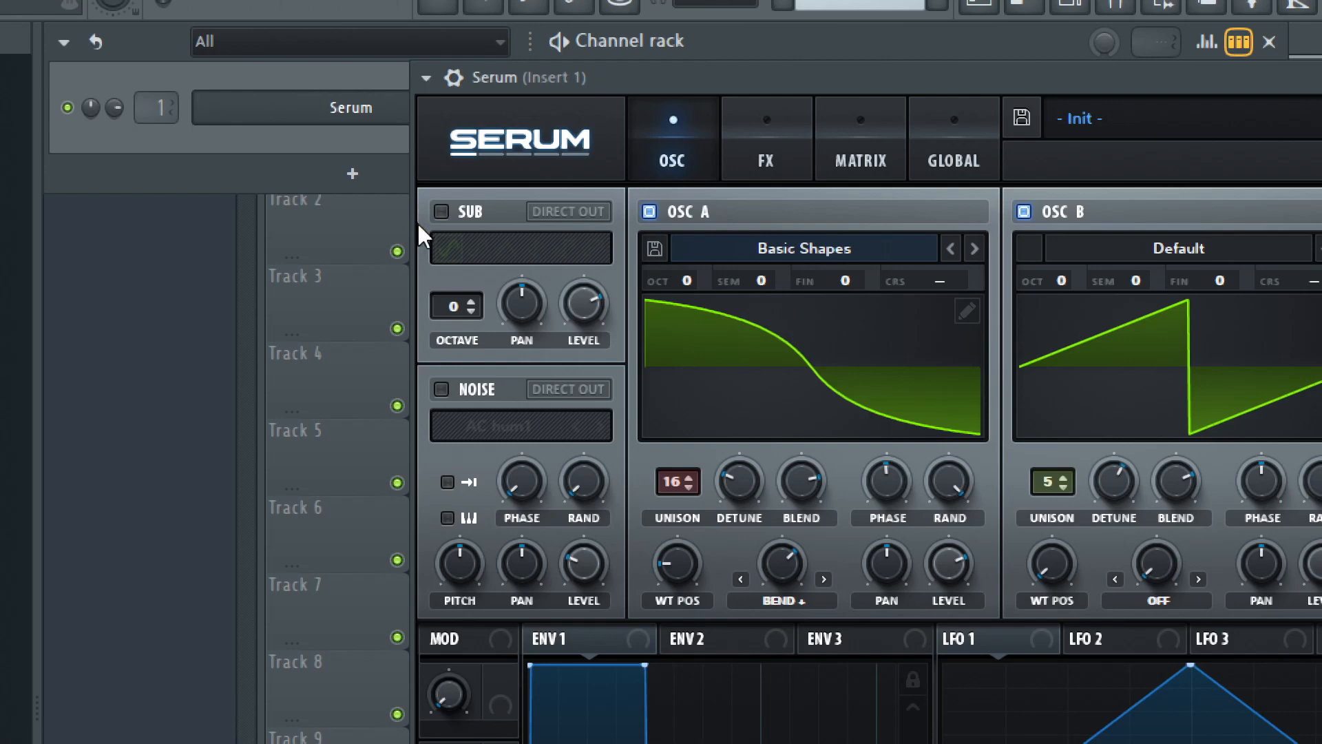
# - Enable the sub oscillator at octave -1 and turn off oscillators A and B to isolate it
pyautogui.click(440, 211)
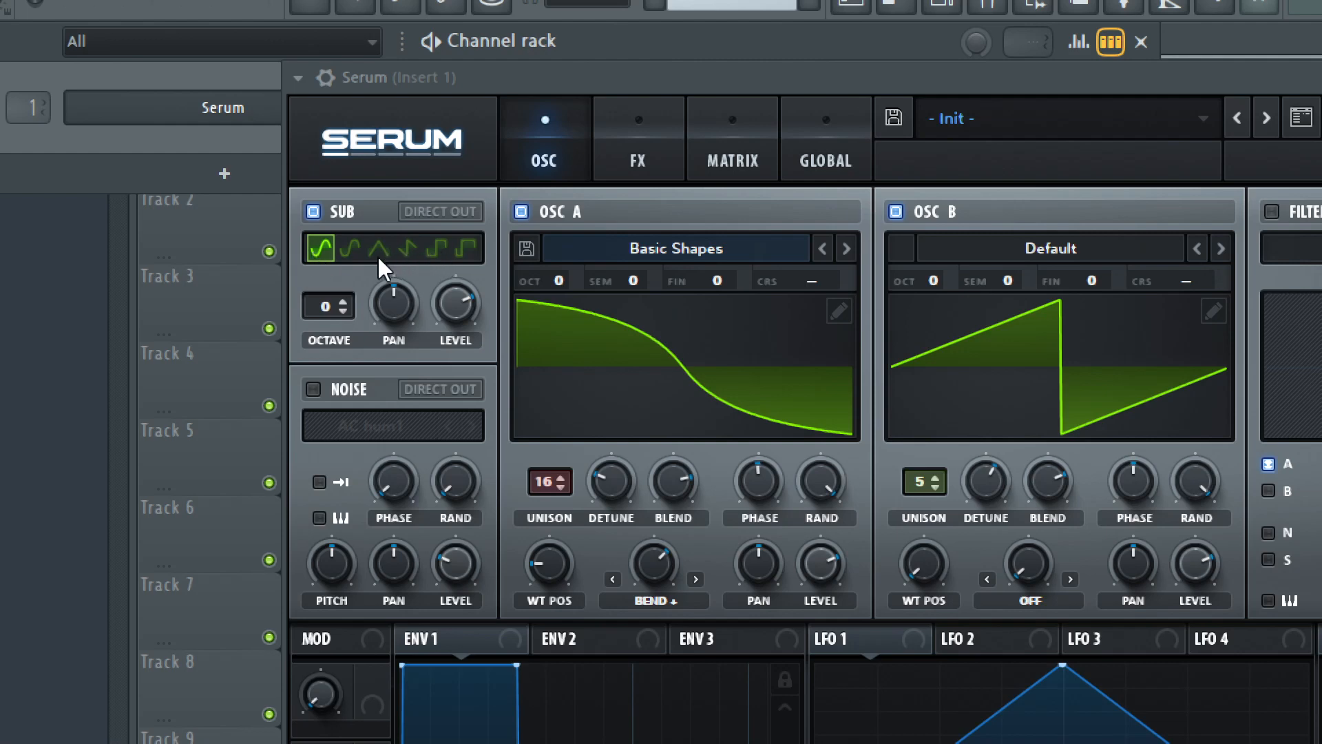
pyautogui.click(345, 311)
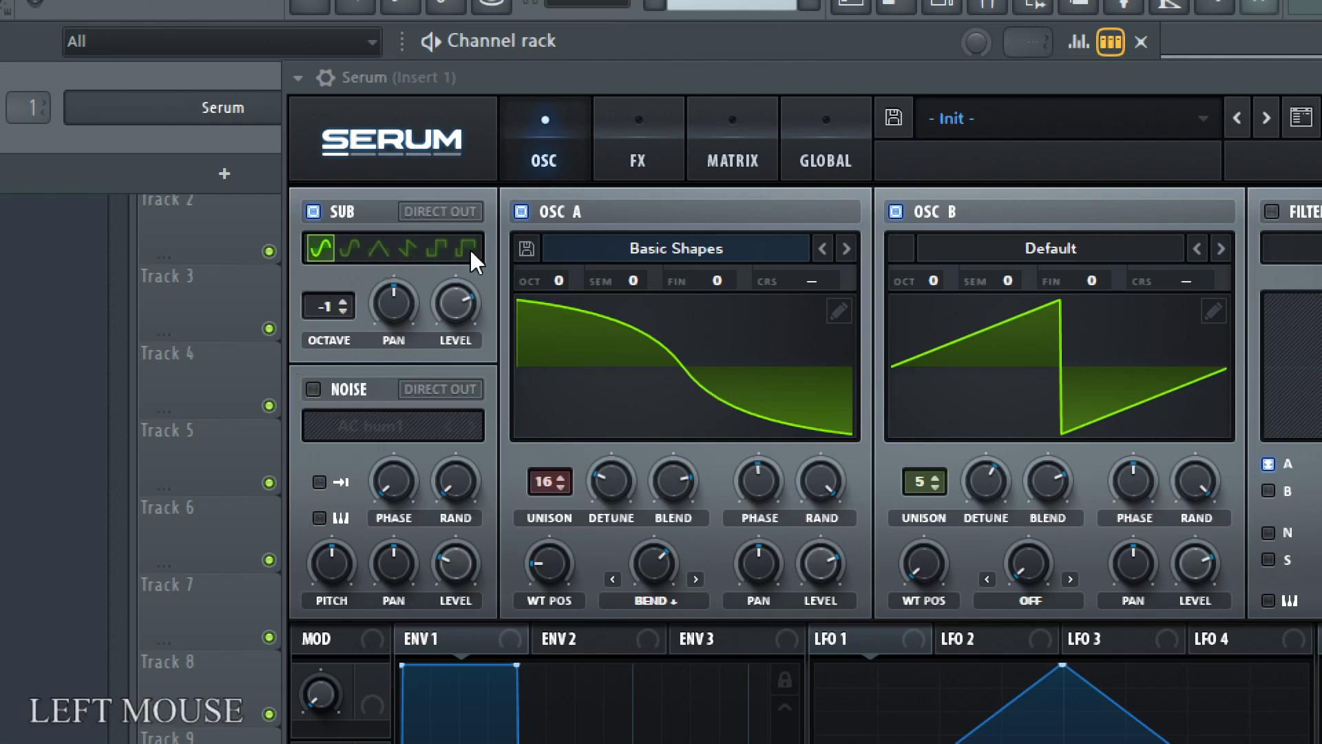
pyautogui.click(521, 211)
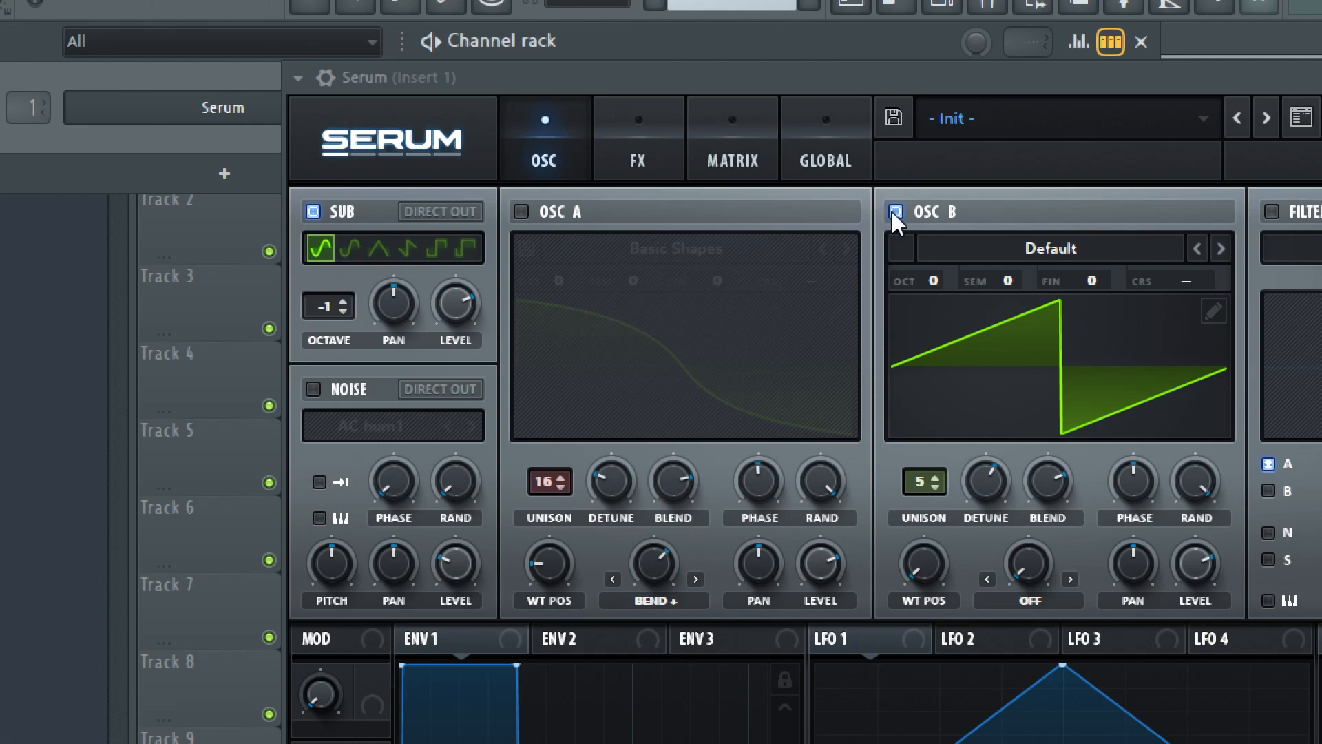
pyautogui.click(895, 212)
# - Start the pattern's playback and try the sub oscillator at octaves 0 and 1, returning it to -1
pyautogui.press('super+minus')
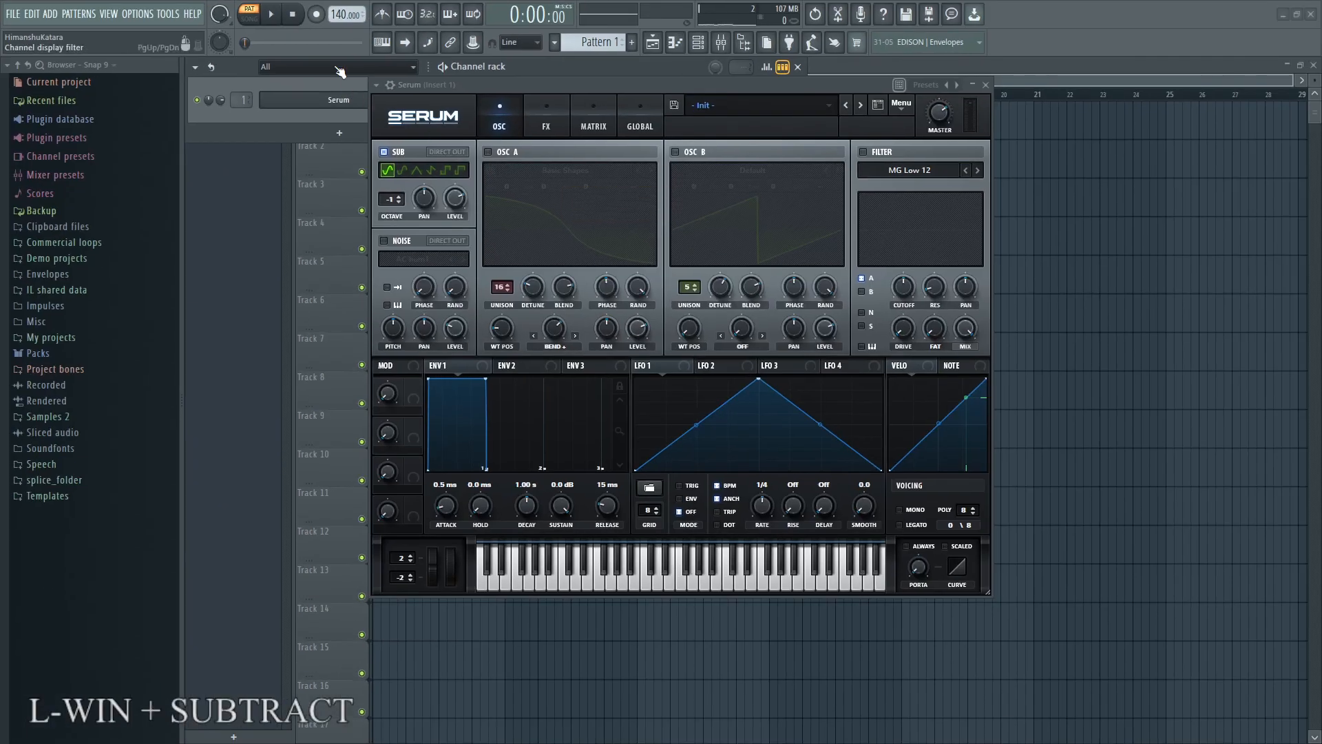
pyautogui.click(273, 15)
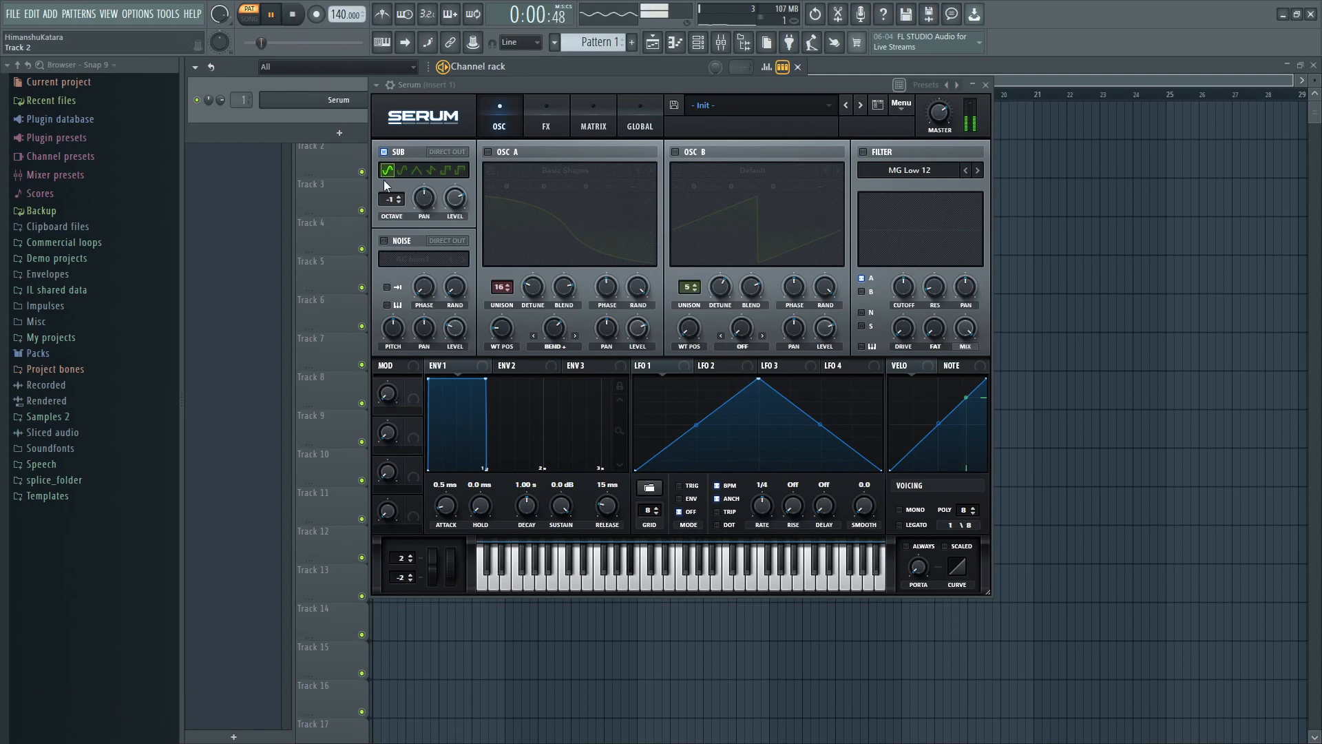
pyautogui.click(400, 198)
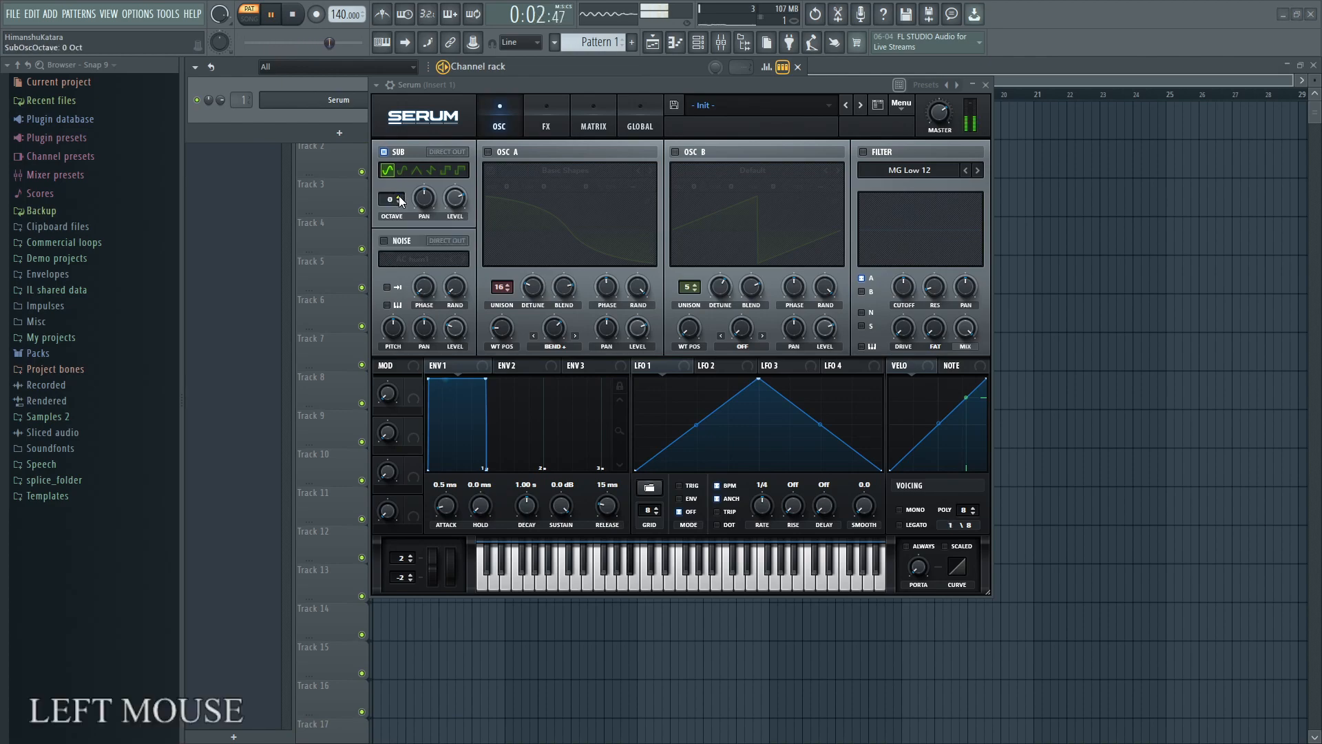
pyautogui.press('super+KP_Add')
pyautogui.click(399, 198)
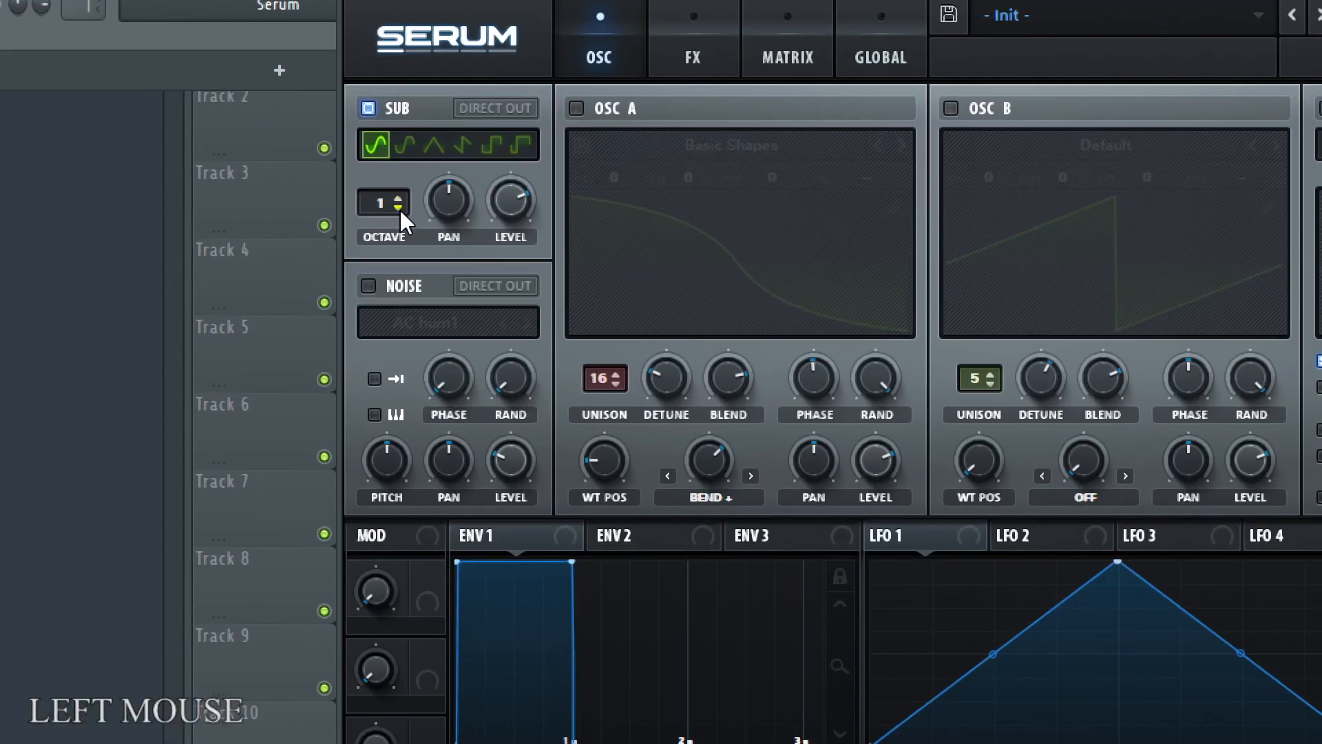
pyautogui.click(399, 209)
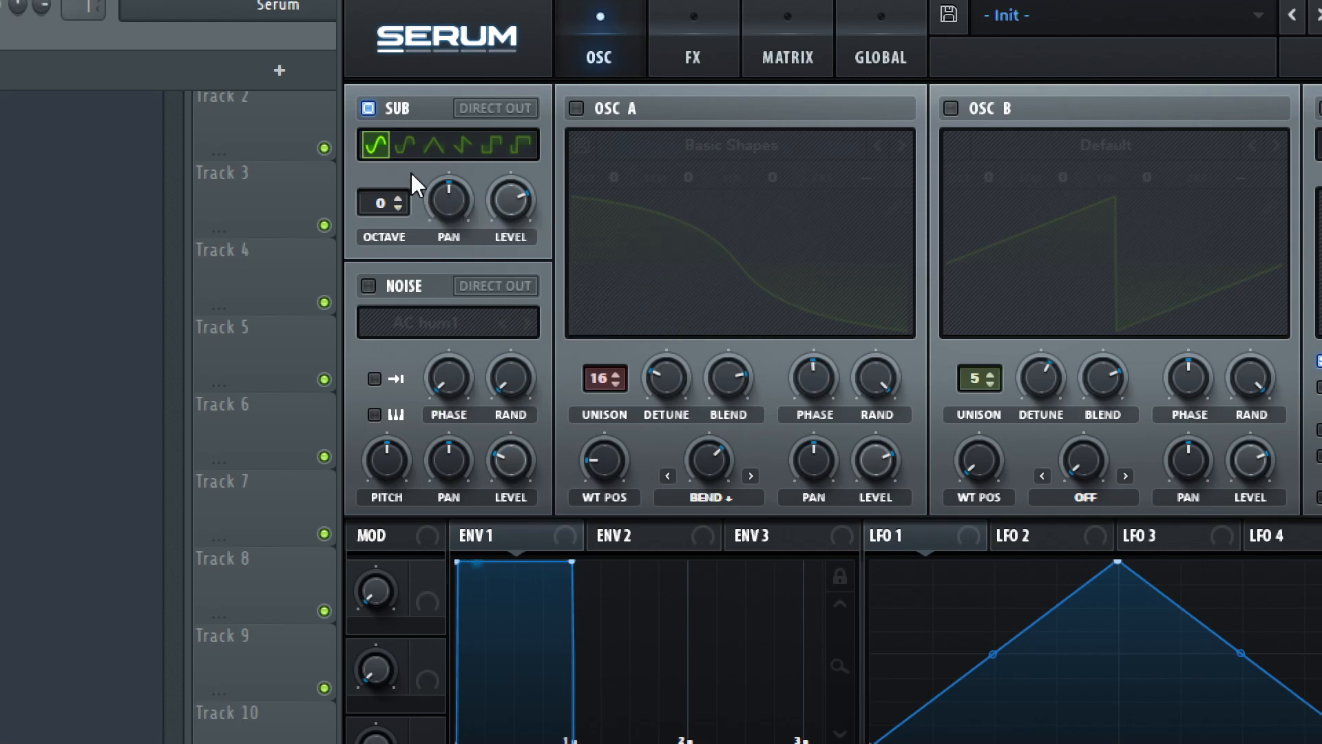
pyautogui.click(399, 208)
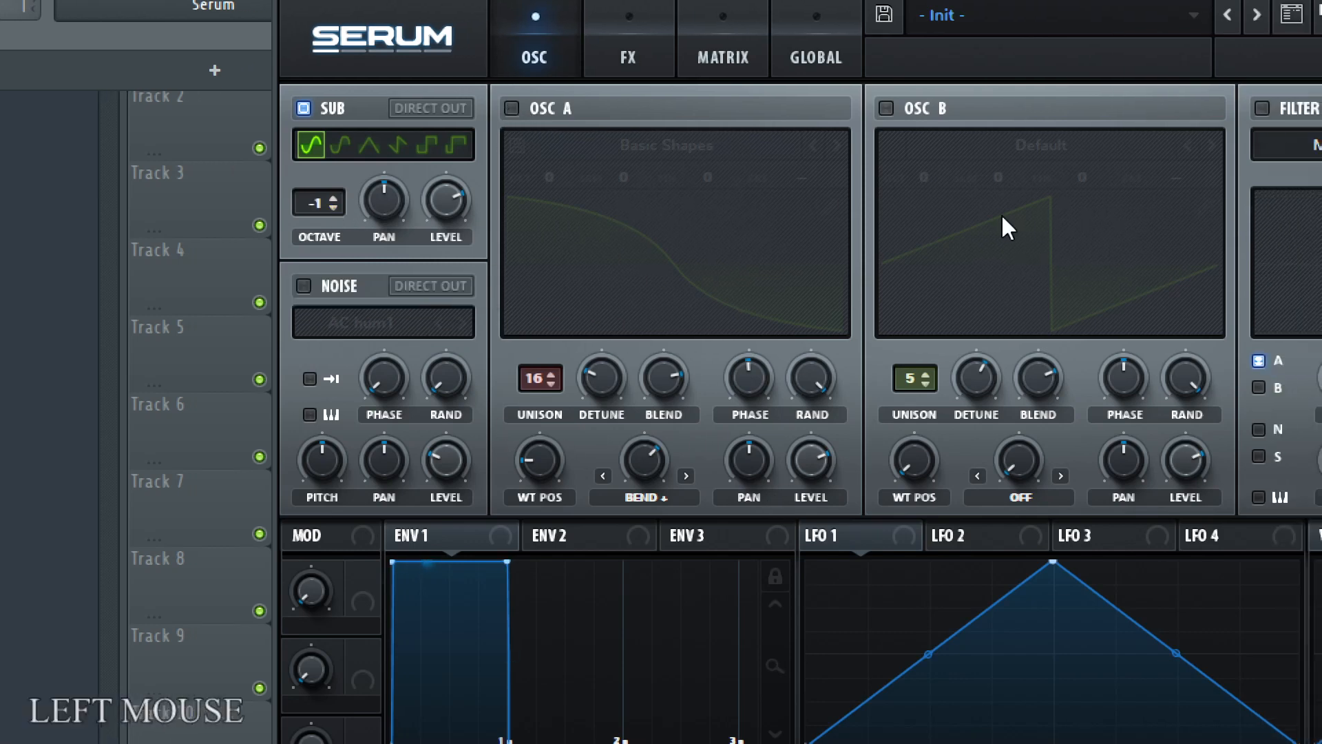
# - Turn oscillators A and B back on and compare the mix with the sub oscillator off and on
pyautogui.click(511, 108)
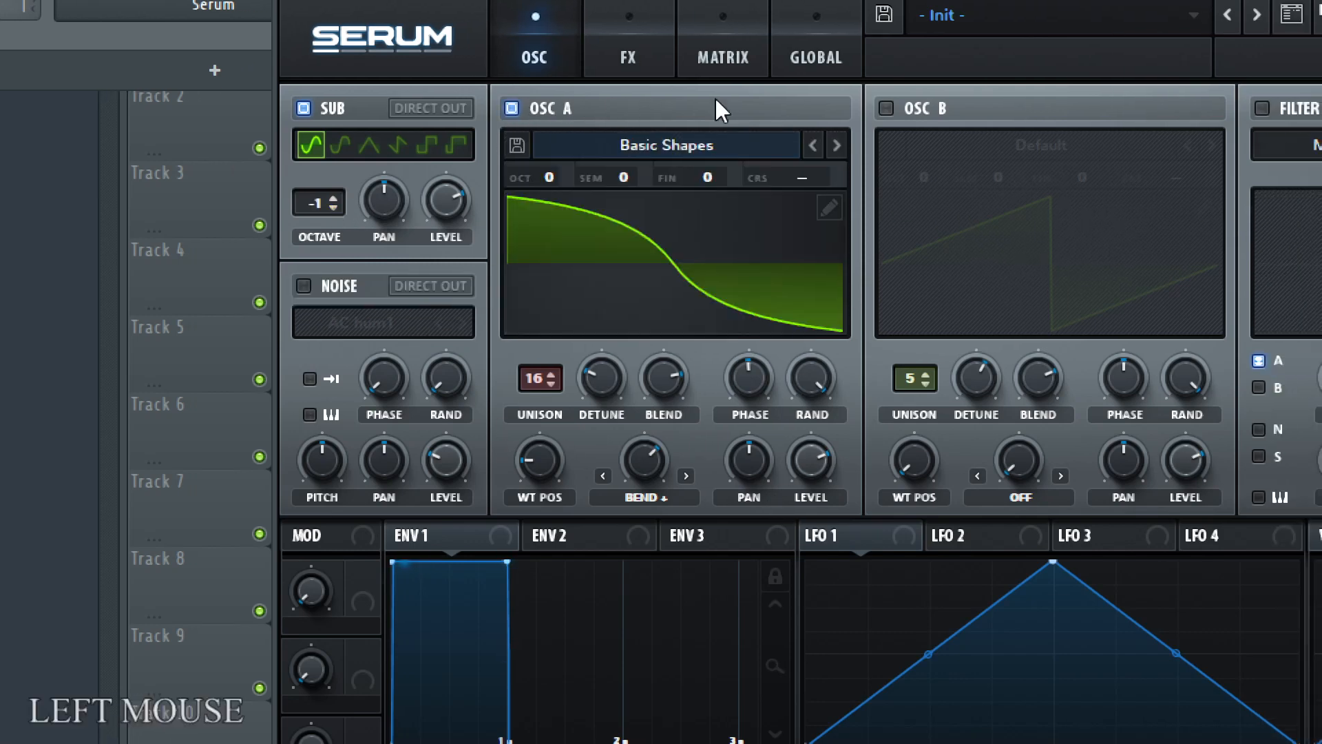
pyautogui.click(888, 107)
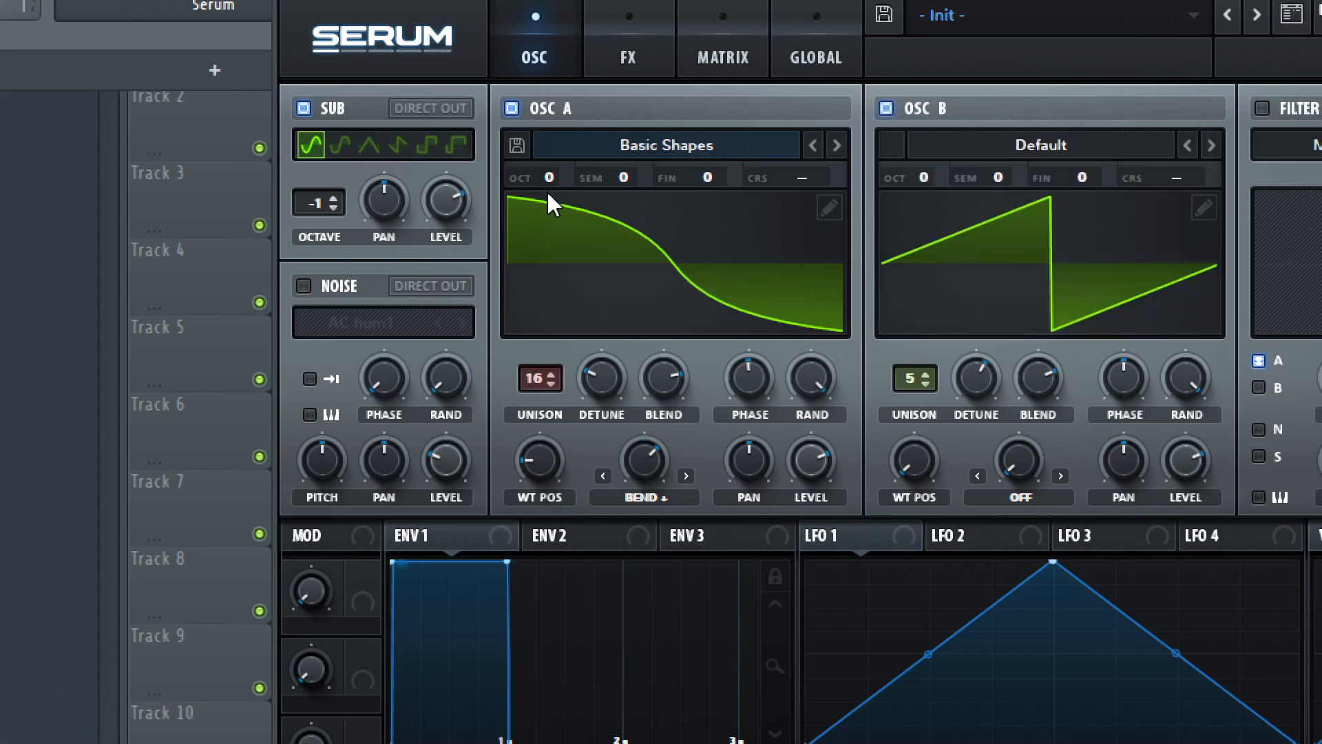
pyautogui.click(305, 107)
pyautogui.click(304, 108)
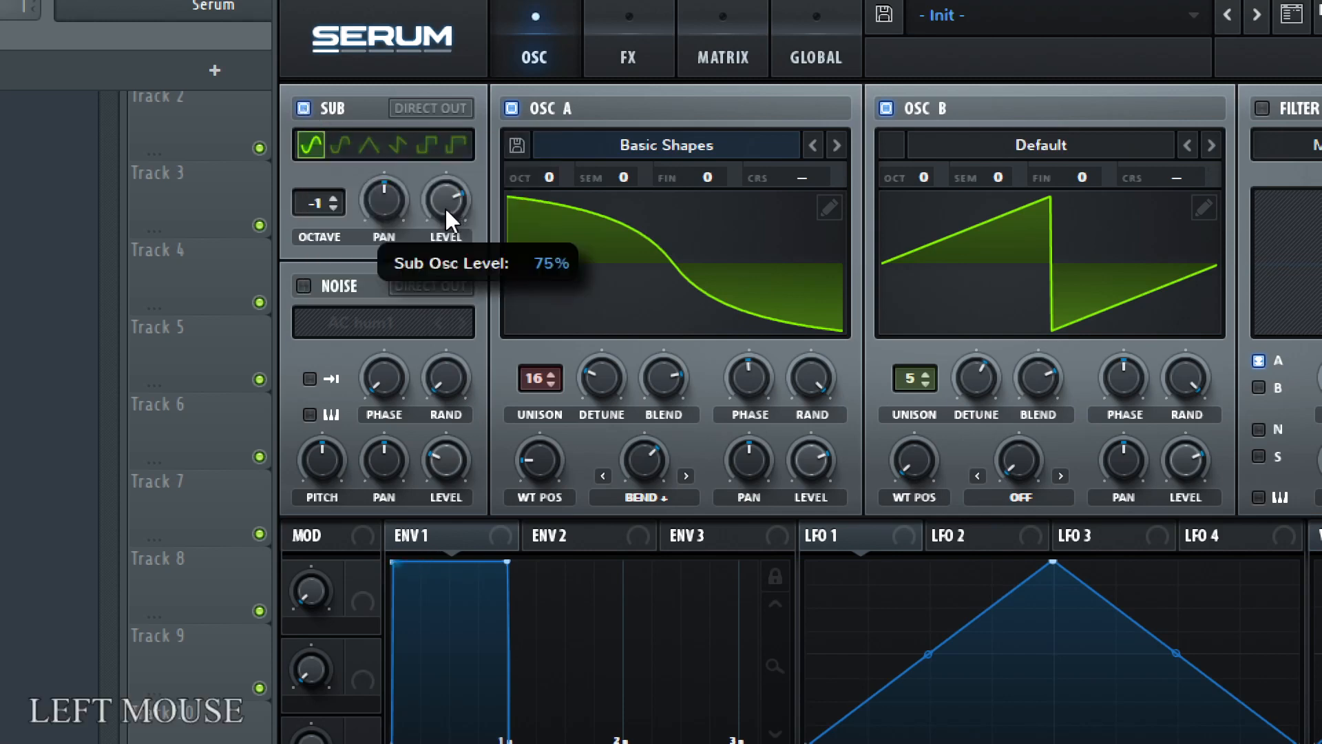
# - Lower the sub oscillator's level slightly from 75% and stop the pattern's playback
pyautogui.moveTo(445, 207); pyautogui.dragTo(446, 228)
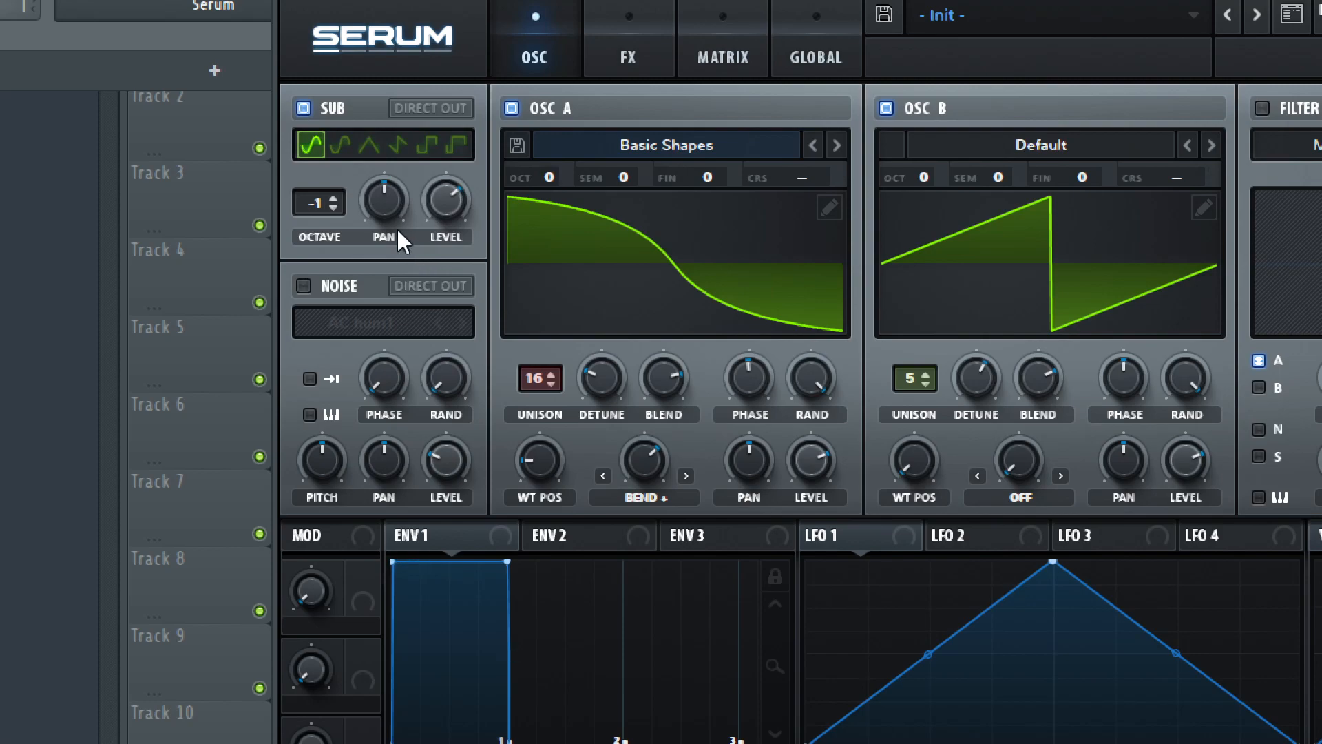
pyautogui.press('super+KP_Subtract')
pyautogui.press('super+KP_Add')
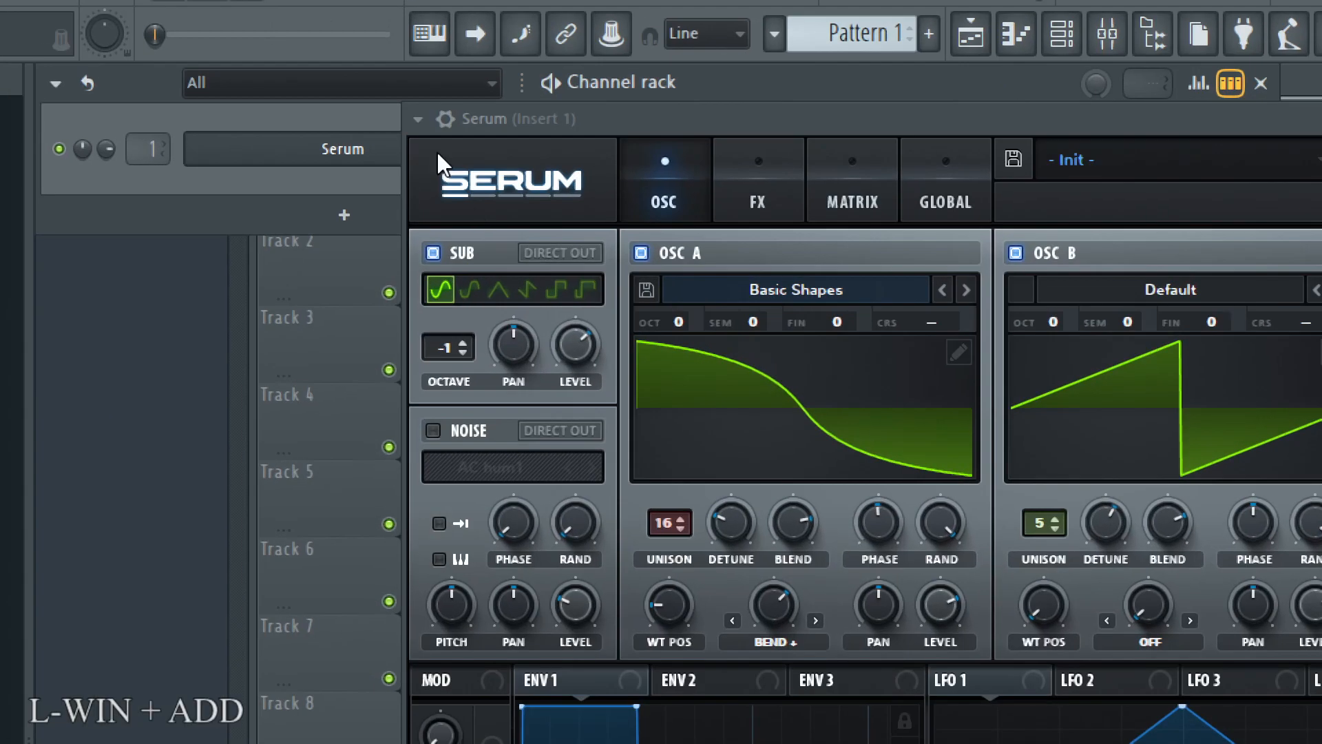
# - Enable the noise oscillator and load the J106 Chorus noise from the Analog category
pyautogui.click(433, 431)
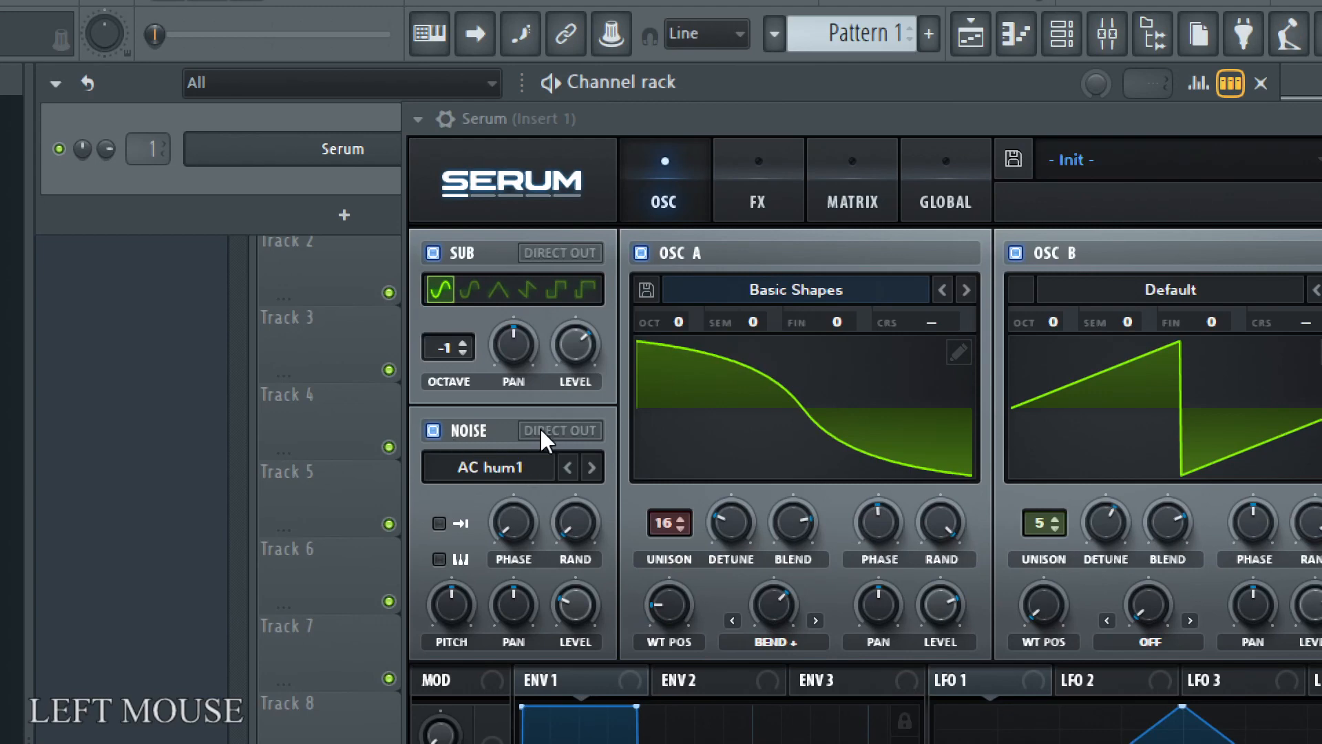
pyautogui.click(508, 464)
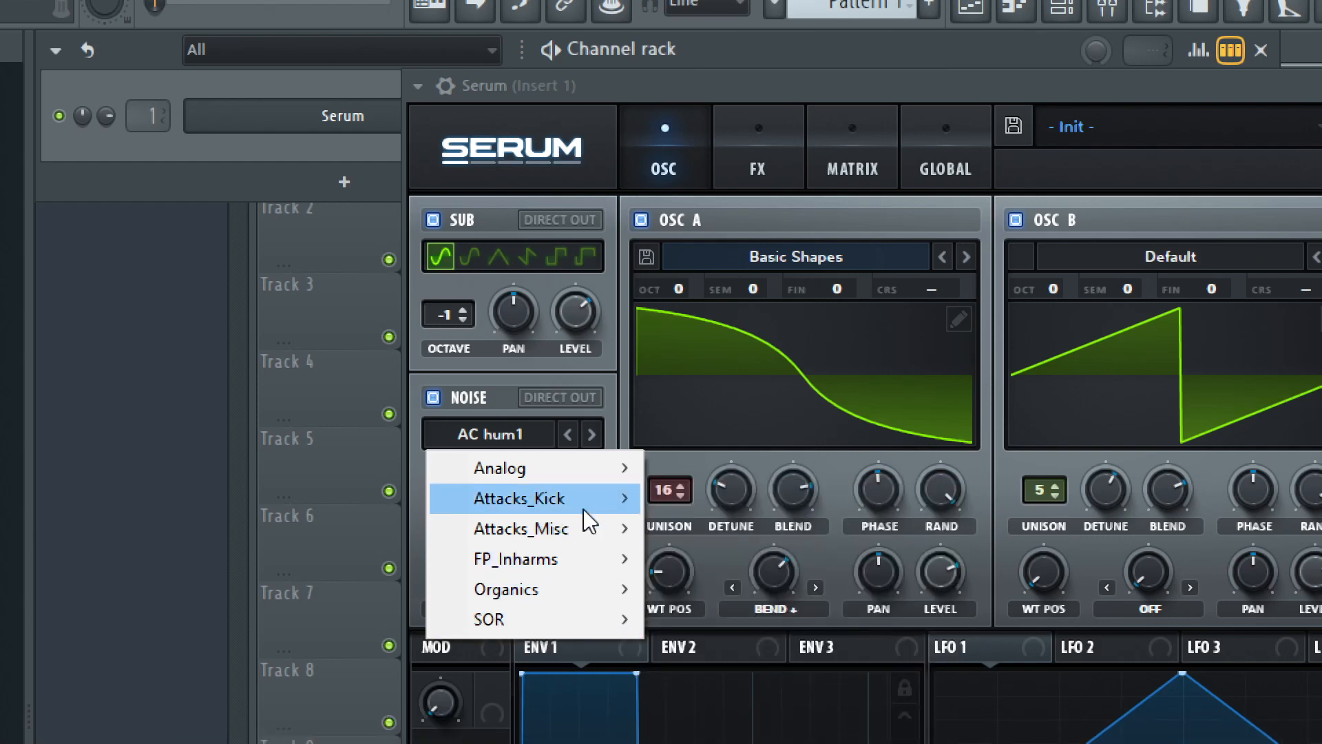
pyautogui.moveTo(593, 471)
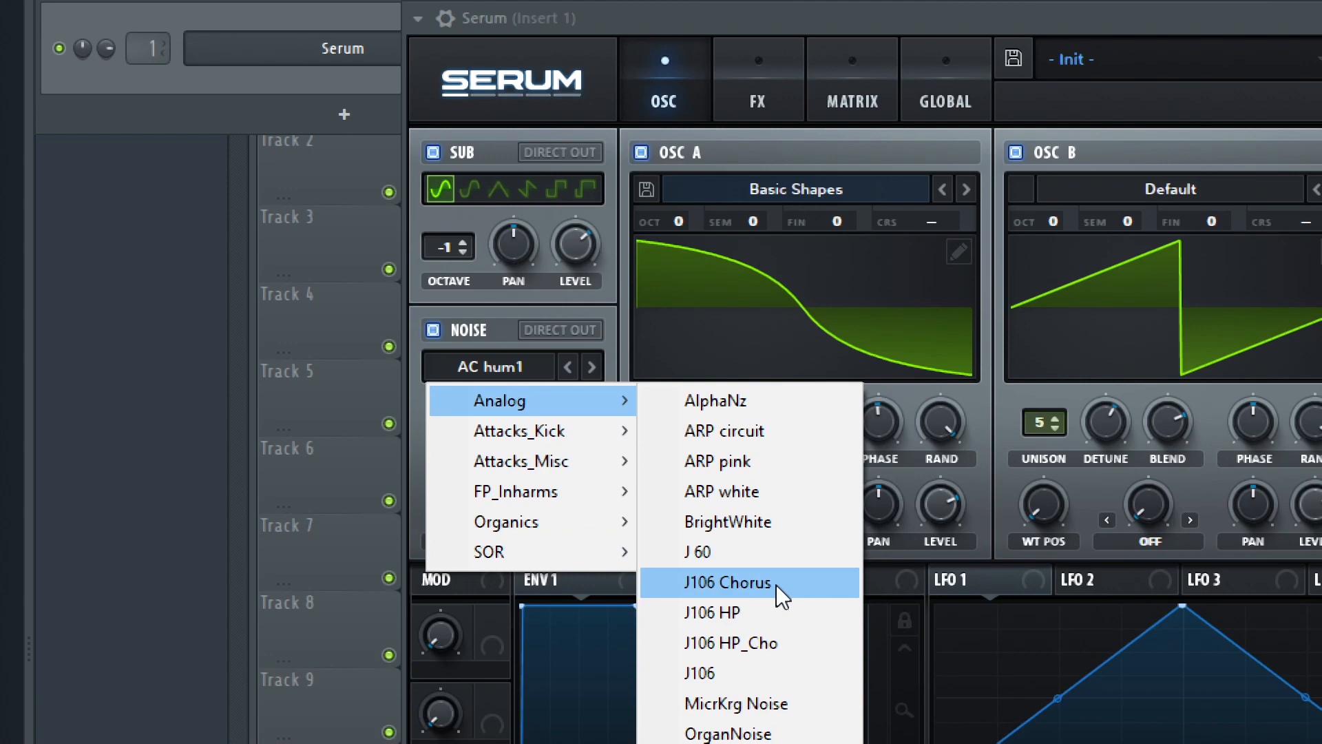
pyautogui.click(775, 585)
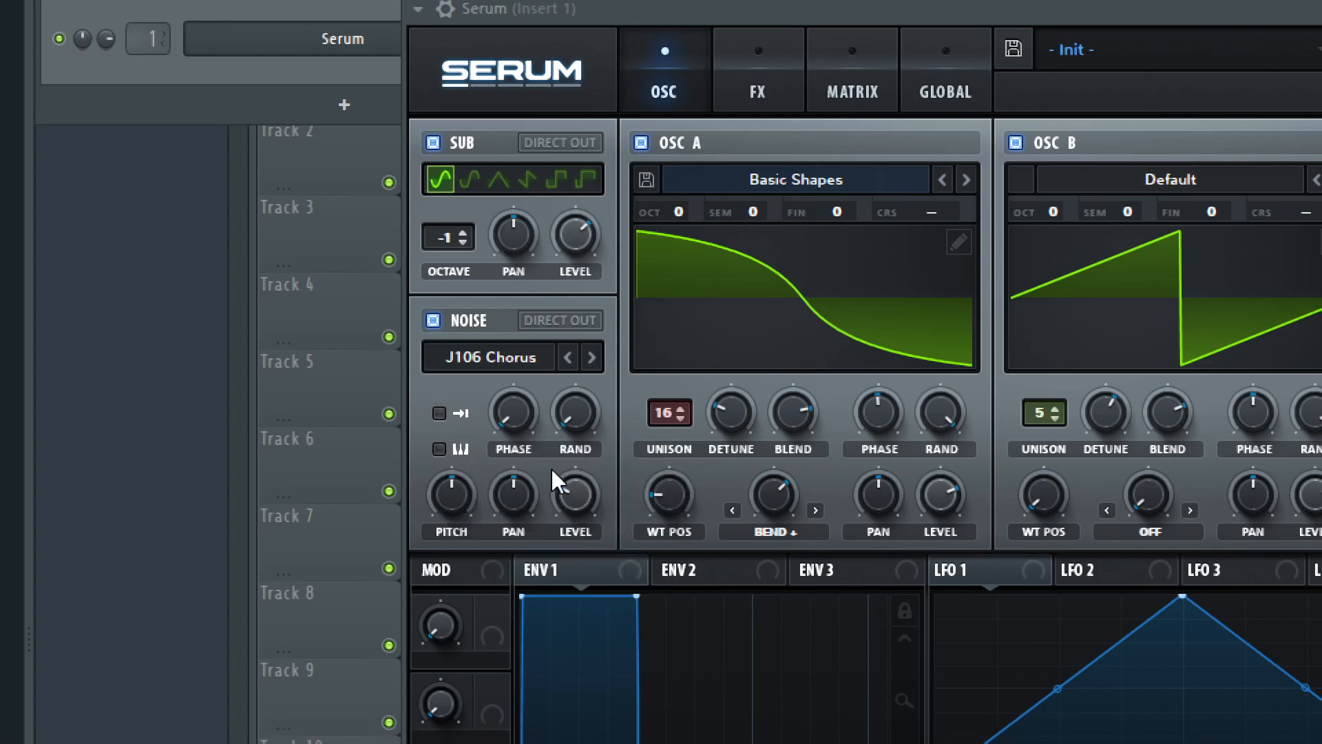
# - Play the pattern and adjust the noise oscillator's level by ear, trying 79% and settling on 64%
pyautogui.moveTo(571, 497); pyautogui.dragTo(581, 475)
pyautogui.press('super+minus')
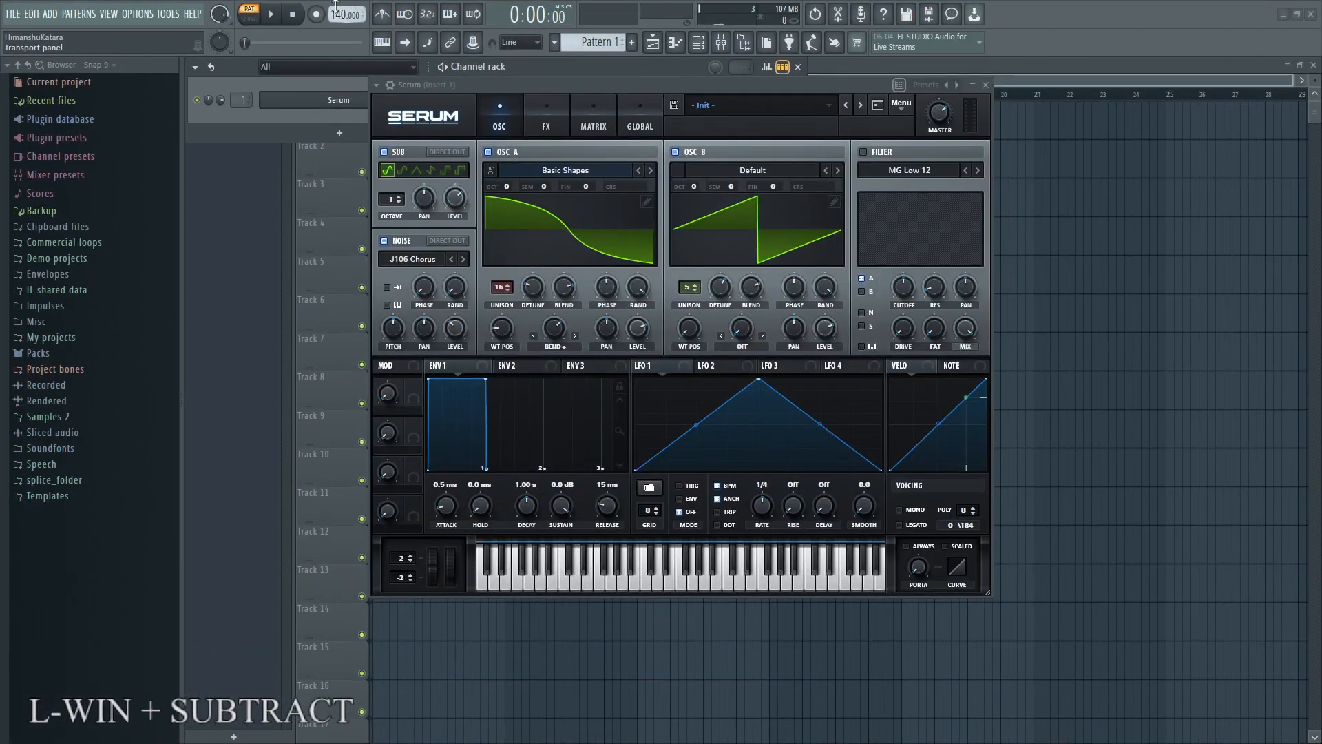
pyautogui.click(271, 17)
pyautogui.press('super+plus')
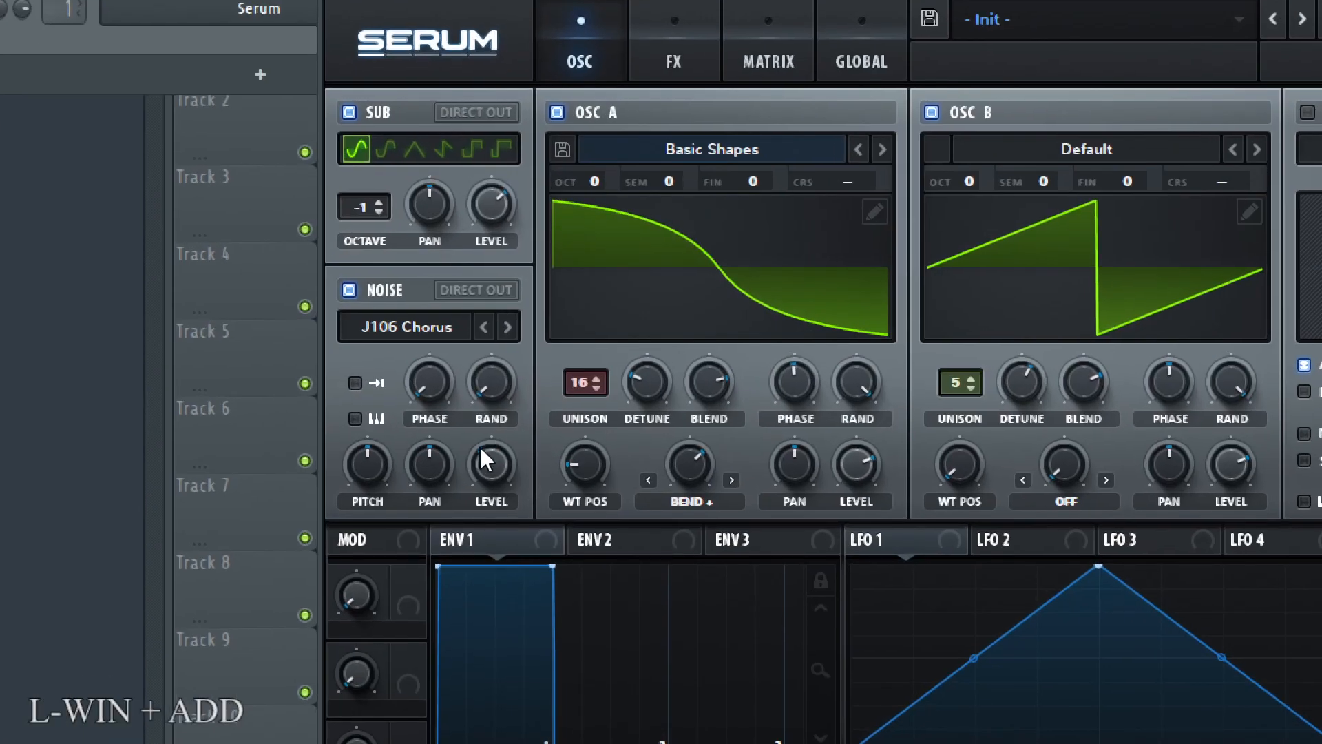
pyautogui.moveTo(448, 318); pyautogui.dragTo(462, 309)
pyautogui.moveTo(505, 416); pyautogui.dragTo(532, 363)
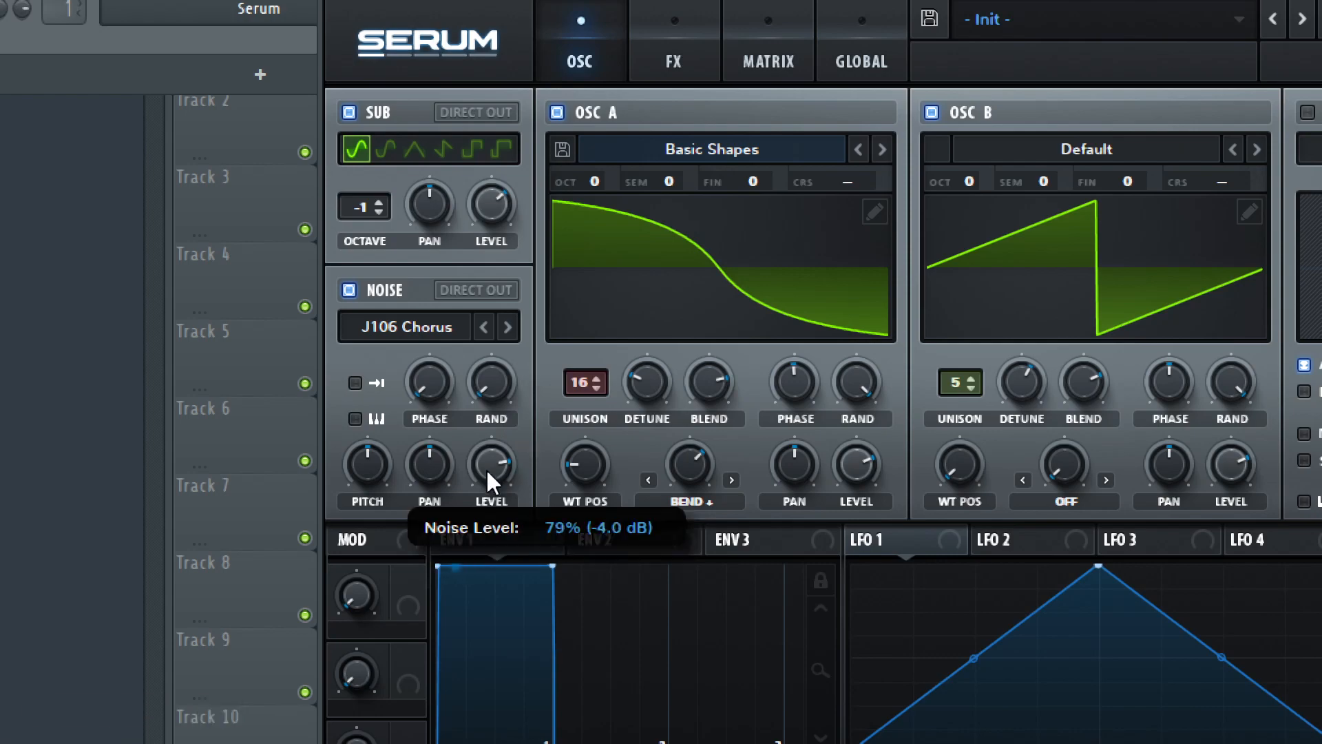
pyautogui.moveTo(487, 469); pyautogui.dragTo(489, 516)
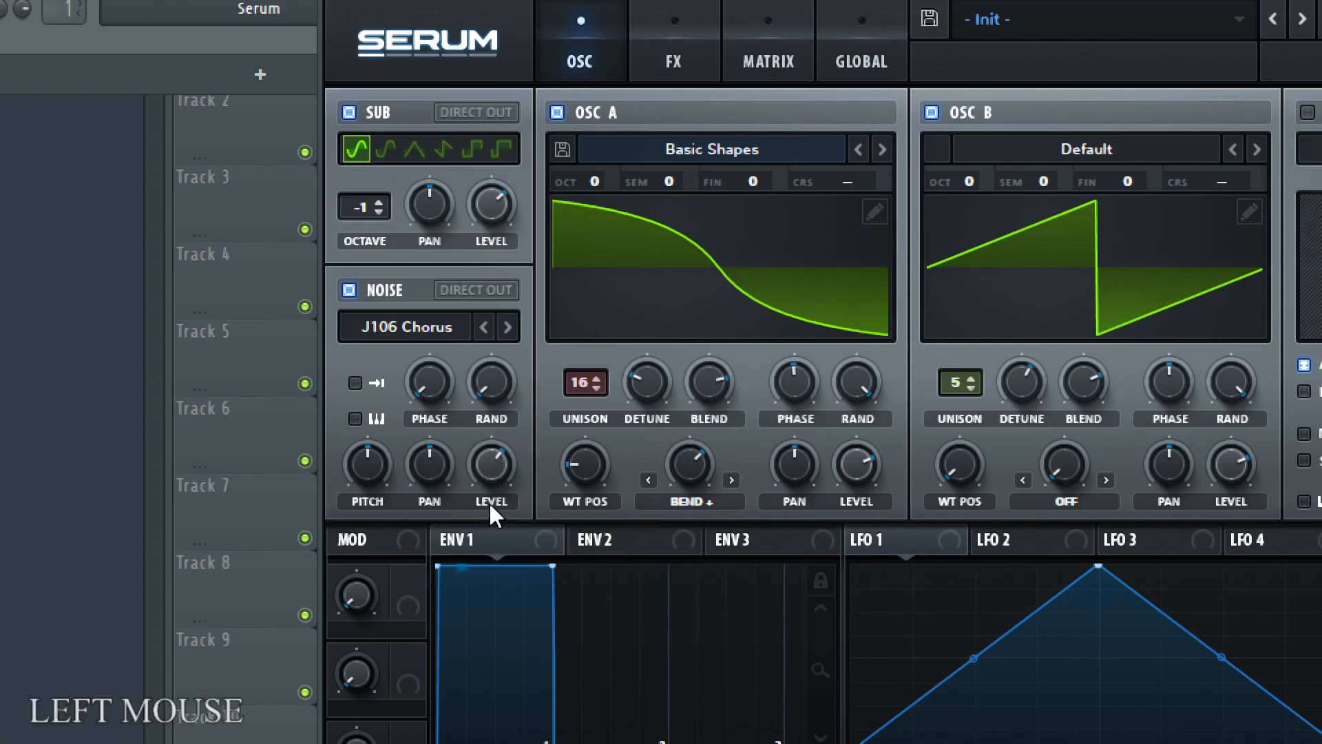
# - Turn off the sub oscillator while the pattern plays
pyautogui.press('super+minus')
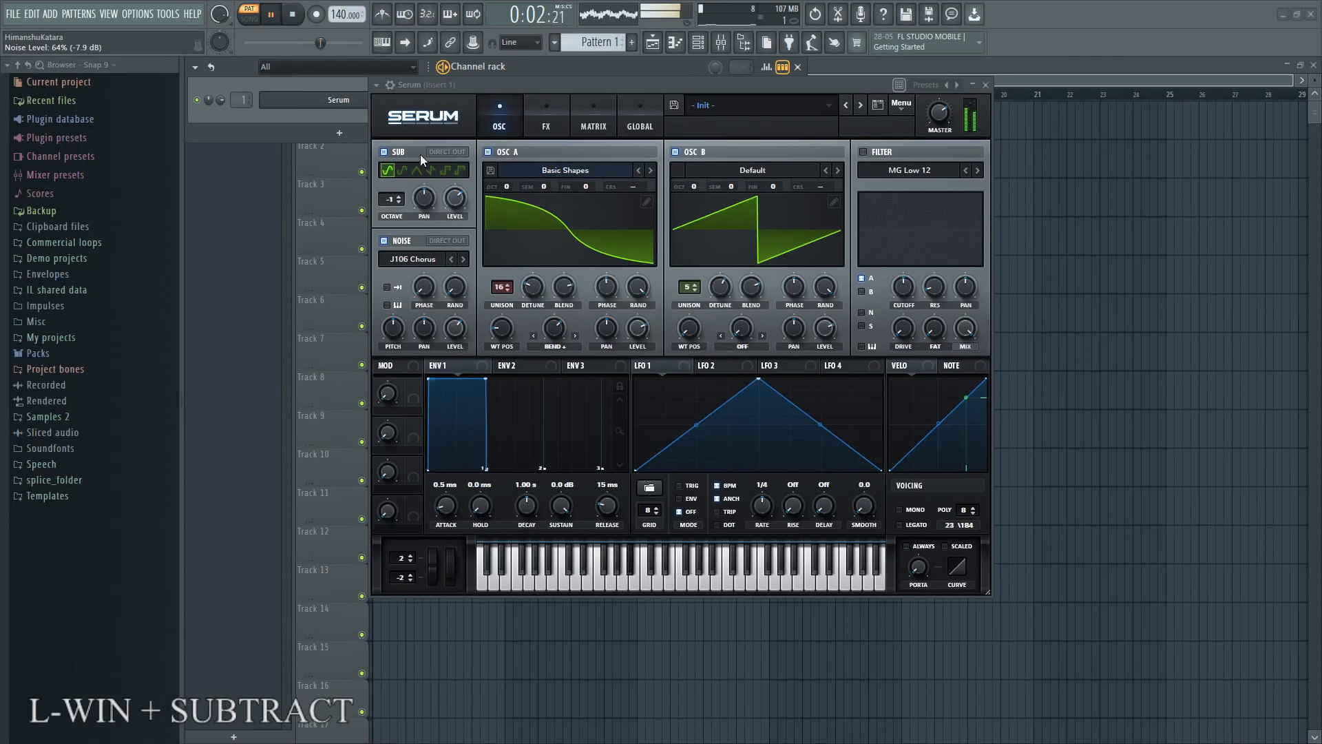
pyautogui.click(349, 113)
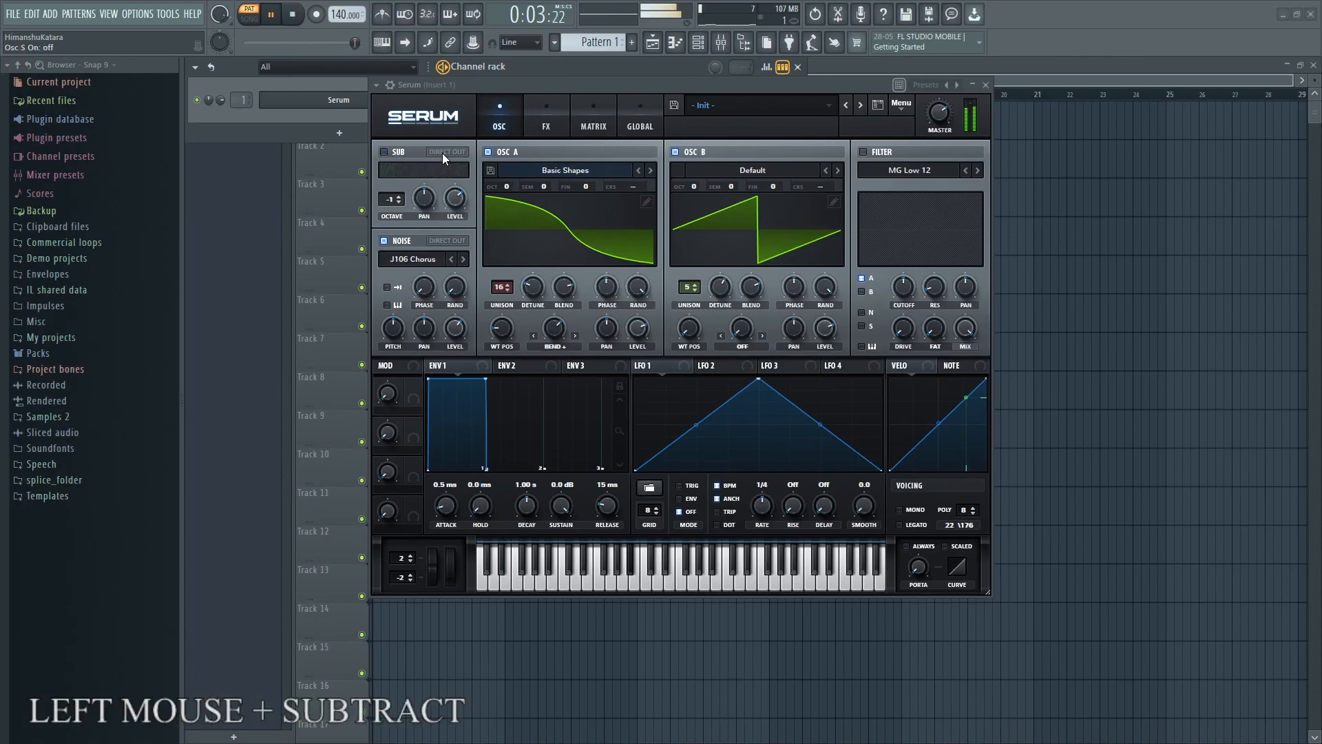
# - Isolate the noise oscillator by turning off oscillators A and B, and re-enable both together with the sub oscillator
pyautogui.click(488, 152)
pyautogui.click(675, 151)
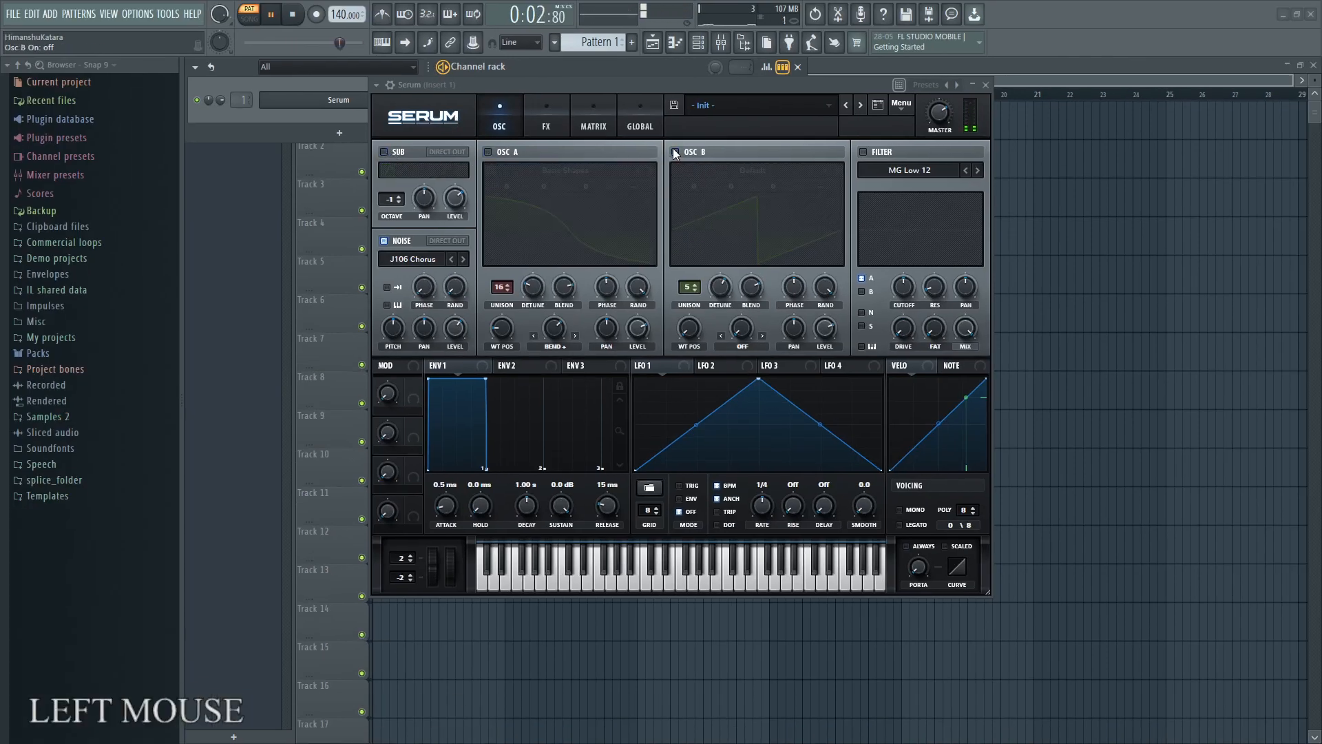
pyautogui.press('super+plus')
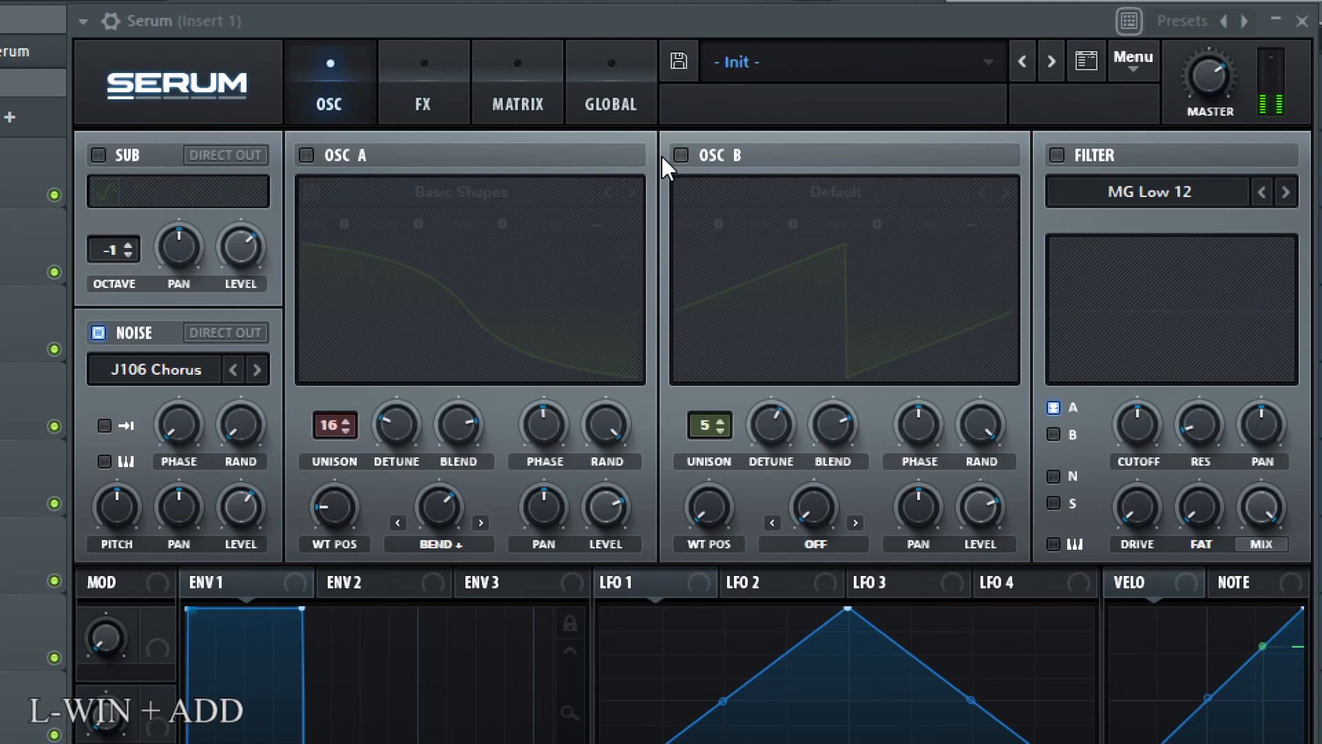
pyautogui.click(681, 155)
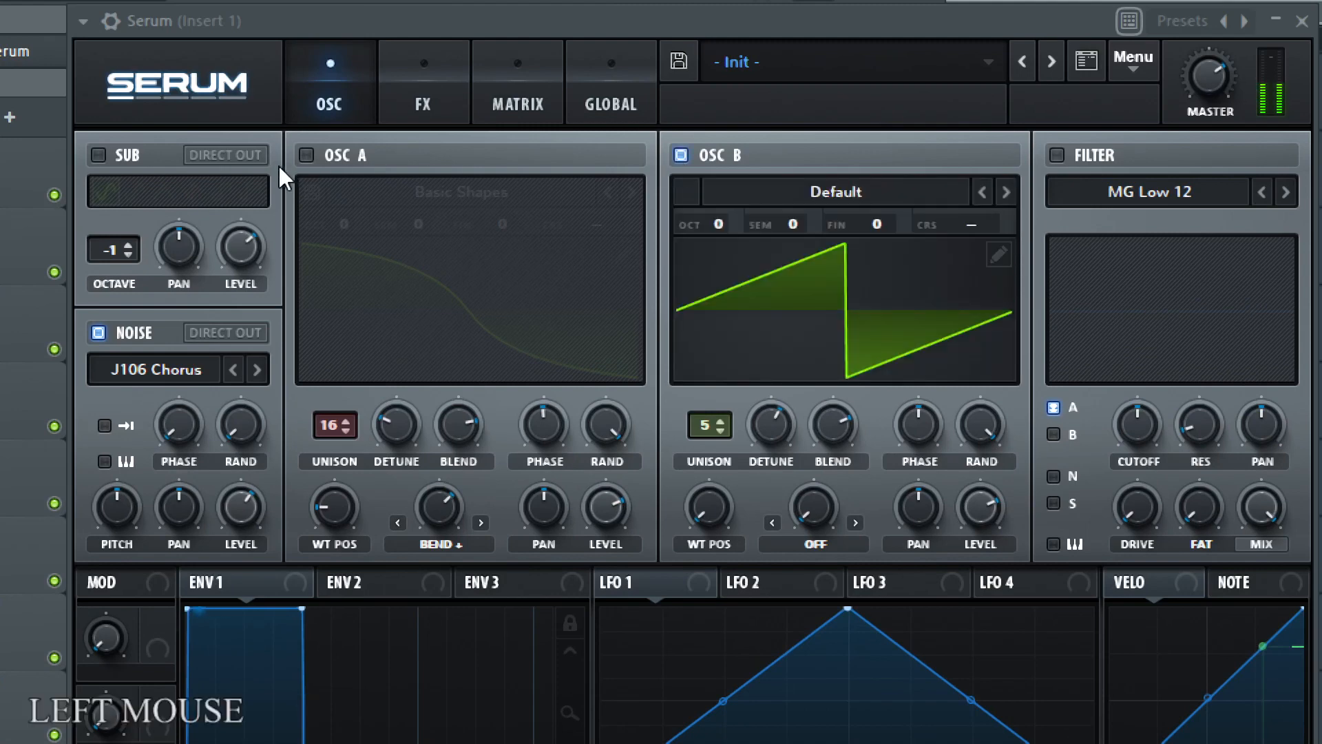
pyautogui.click(306, 155)
pyautogui.click(100, 155)
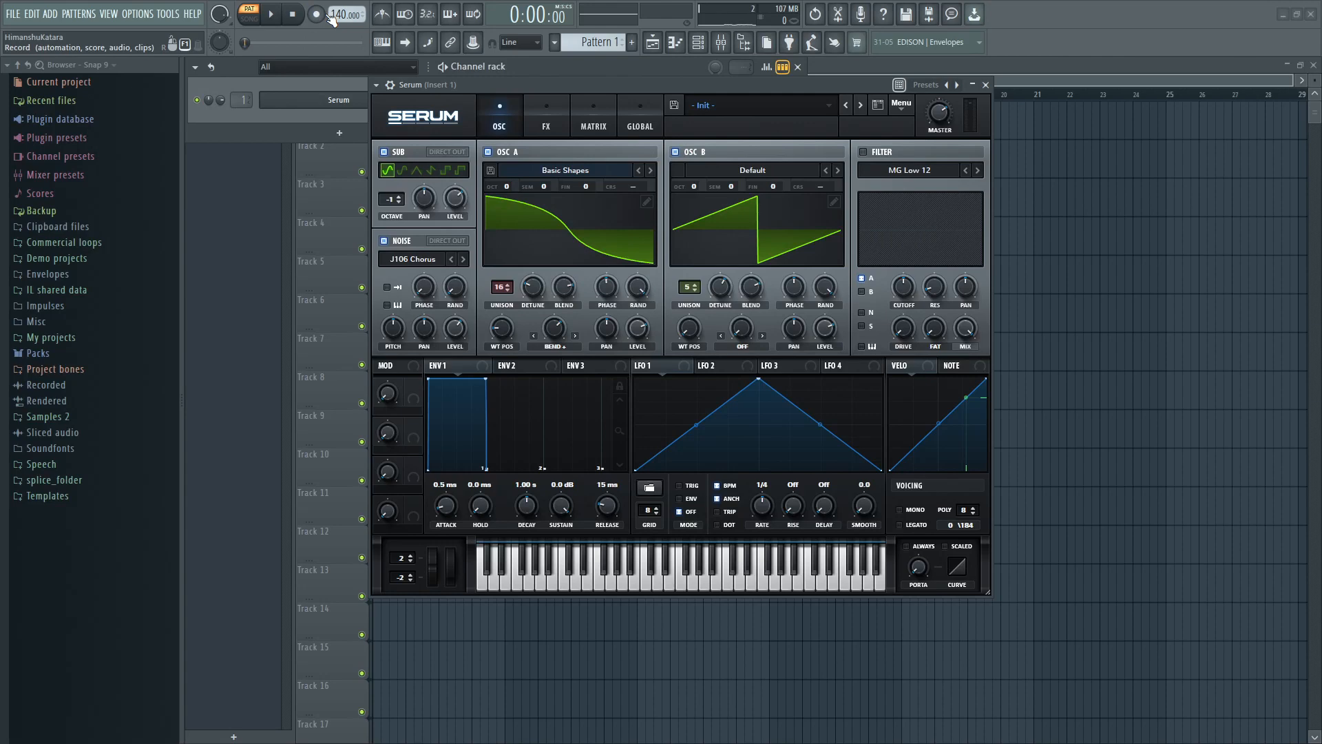
# - Enable Serum's filter section and take oscillator A out of its routing
pyautogui.moveTo(480, 84); pyautogui.dragTo(522, 116)
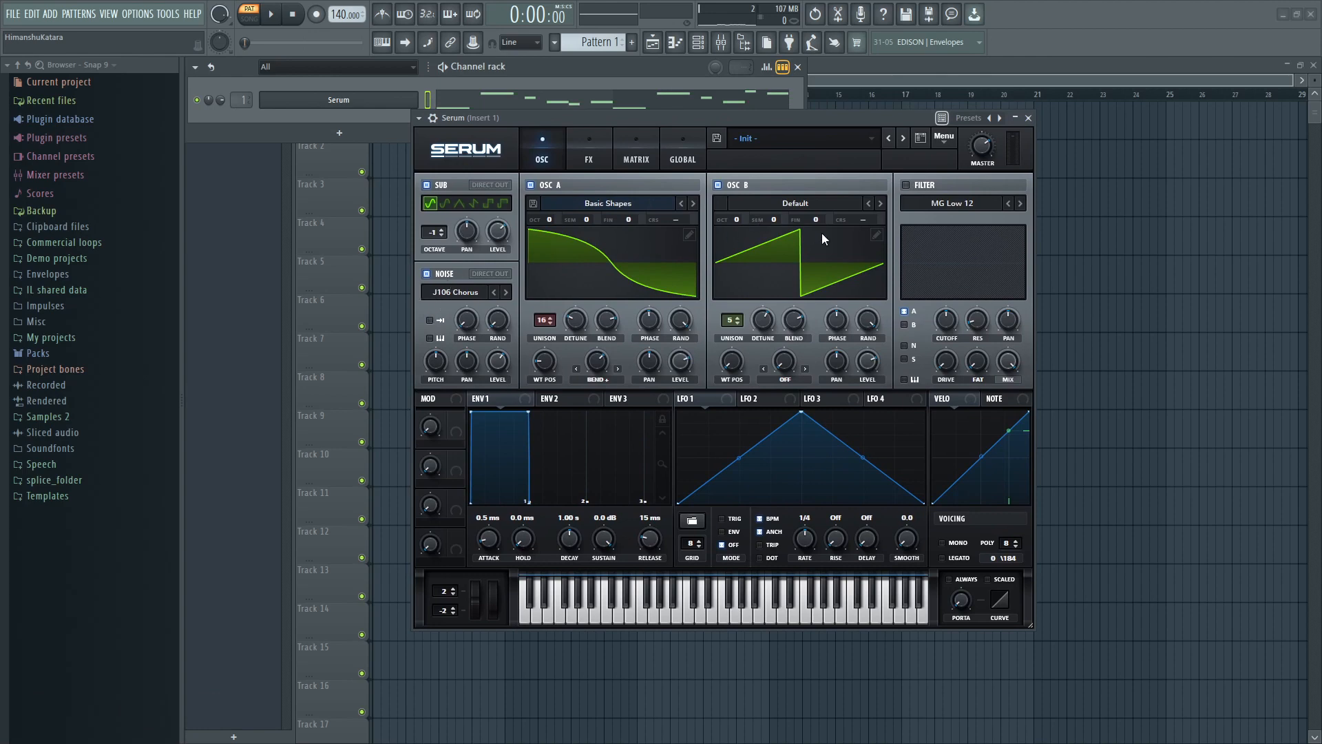
pyautogui.press('super+KP_Add')
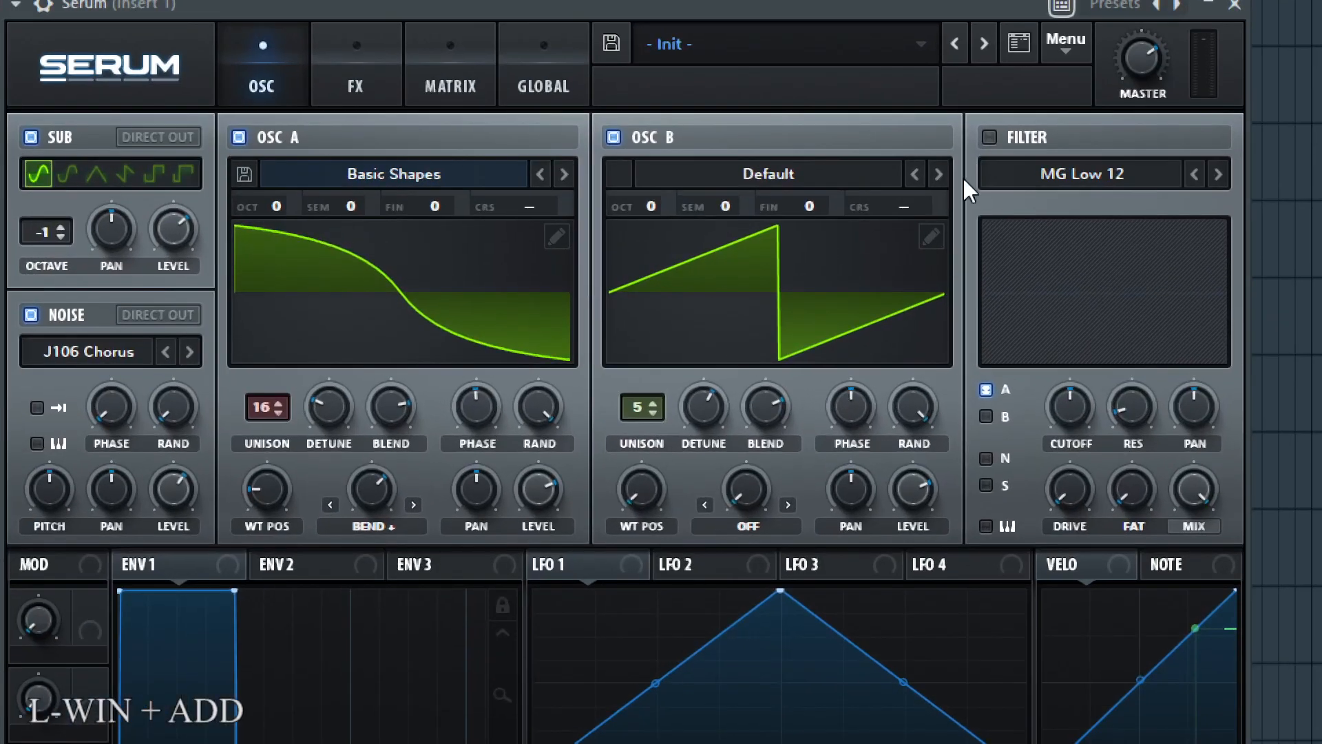
pyautogui.click(989, 137)
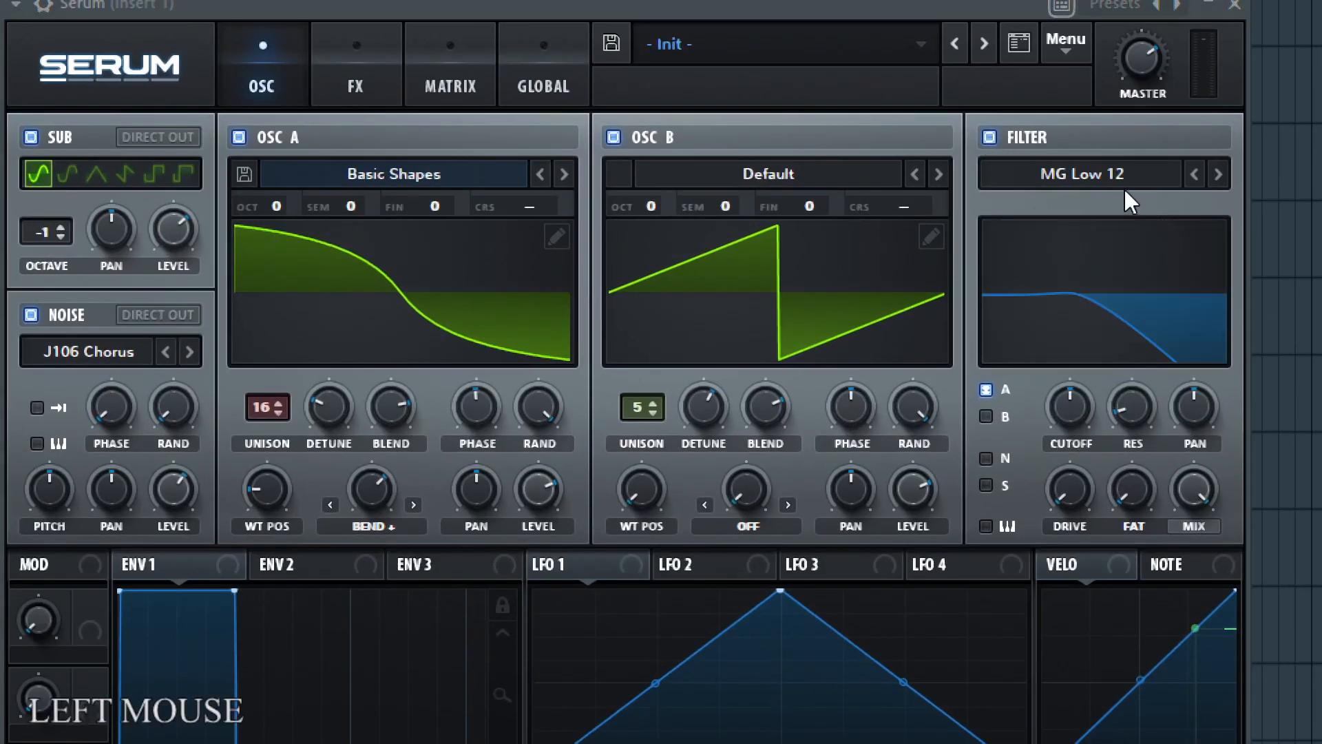
pyautogui.click(1140, 176)
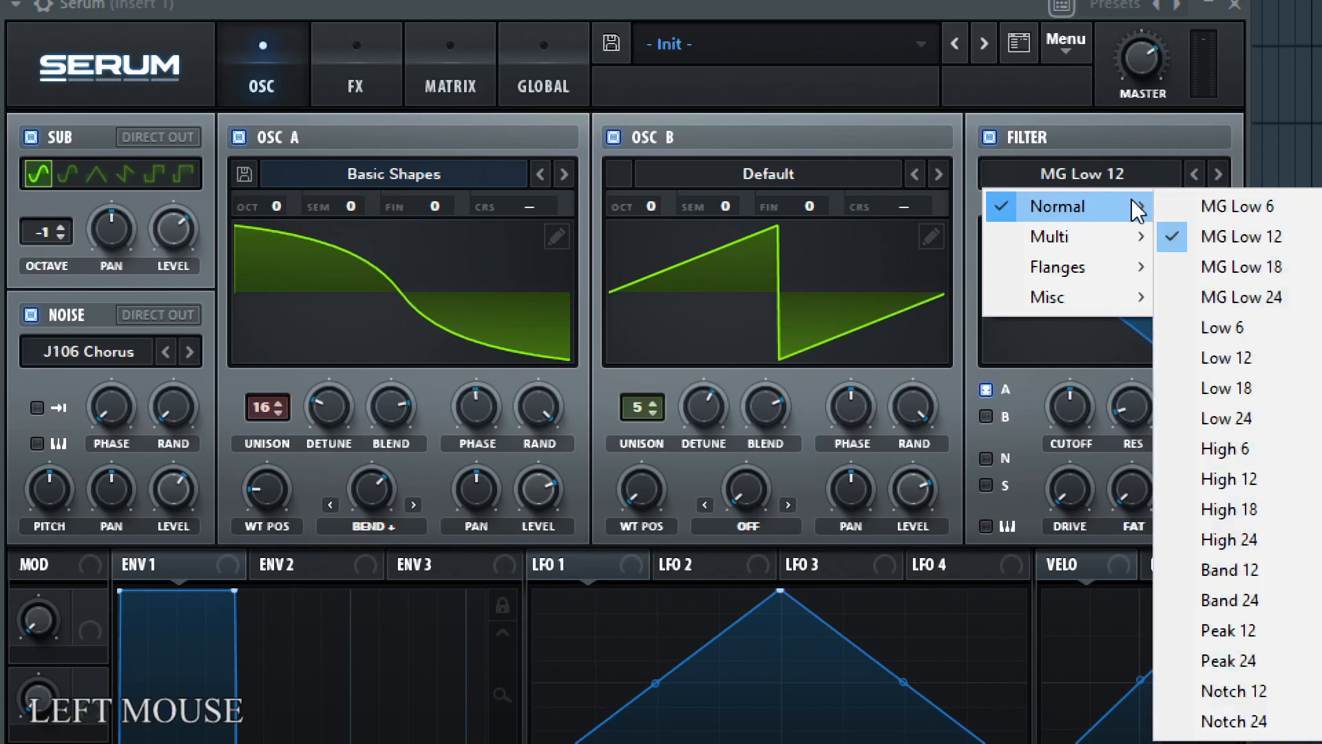
pyautogui.click(1007, 393)
pyautogui.click(1006, 391)
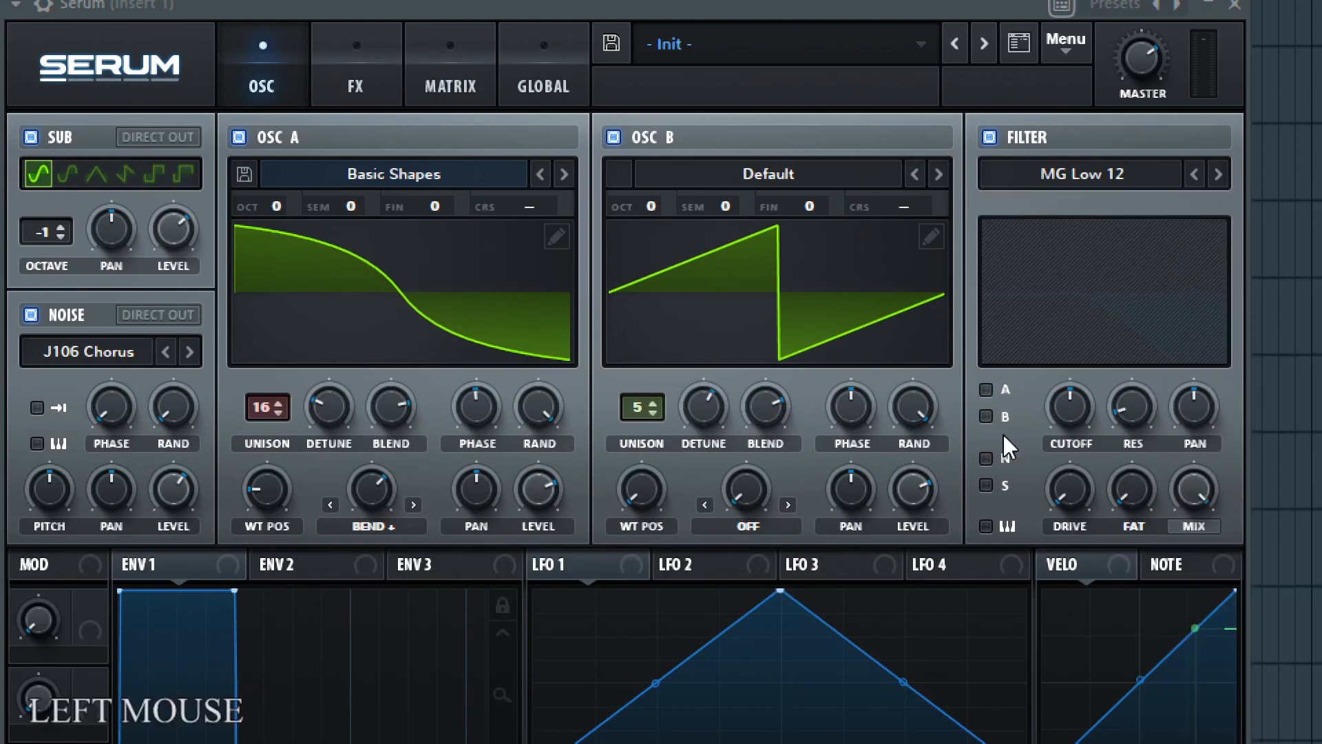
# - Set the filter type to MG Low 6 from the Normal category and route oscillator A through the filter
pyautogui.click(1105, 172)
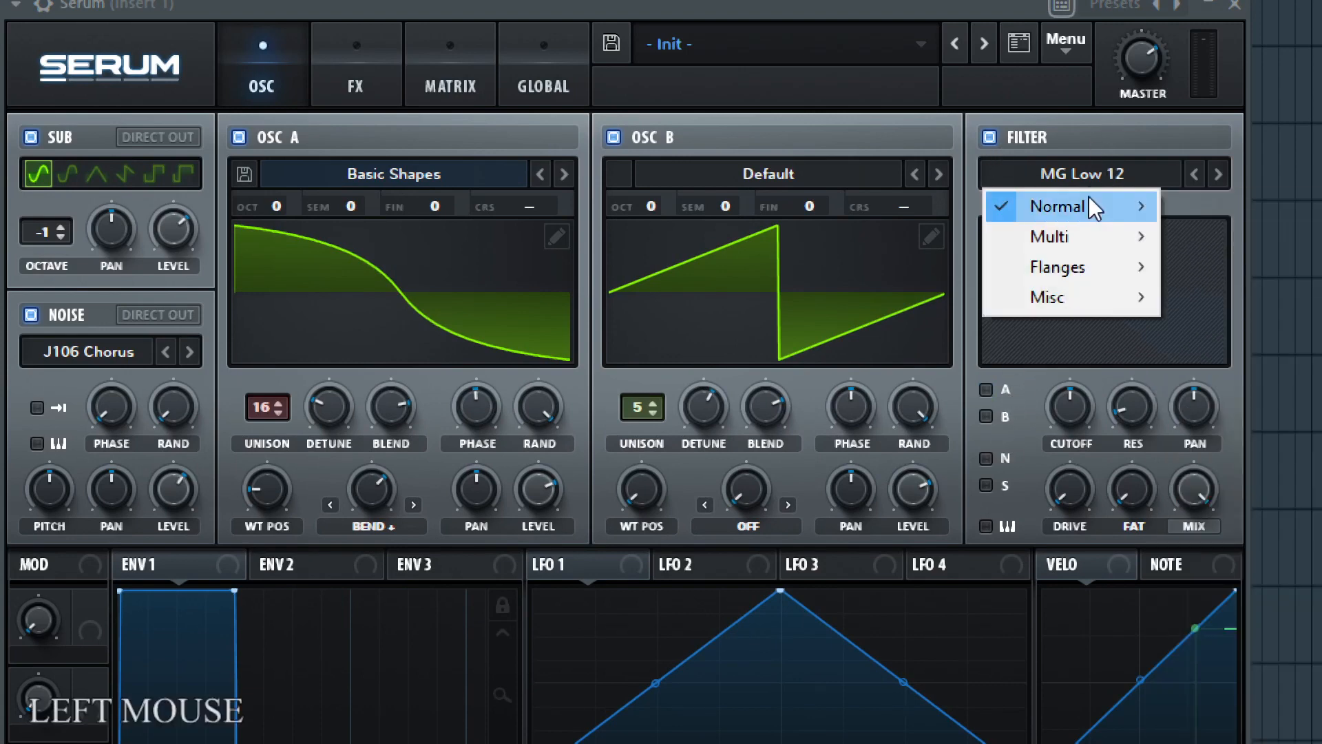
pyautogui.moveTo(1139, 208)
pyautogui.click(1213, 206)
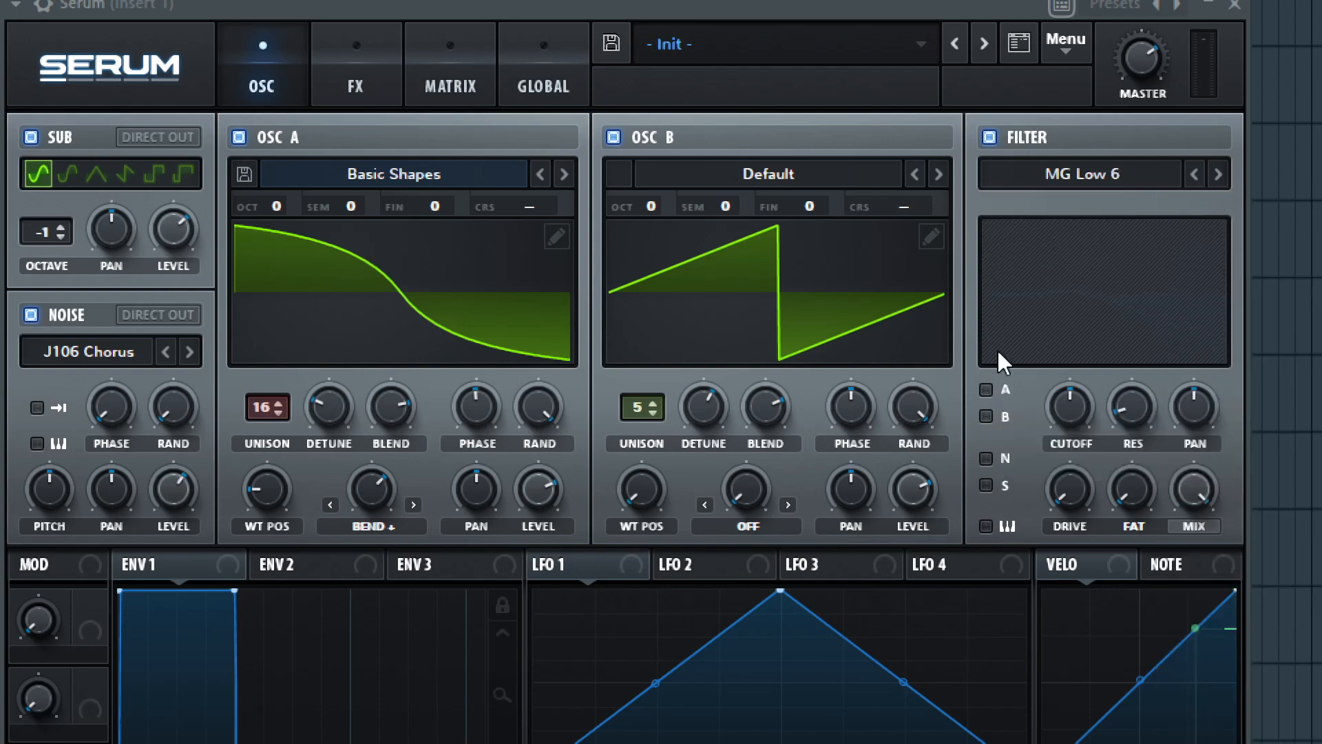
pyautogui.press('super+KP_Add')
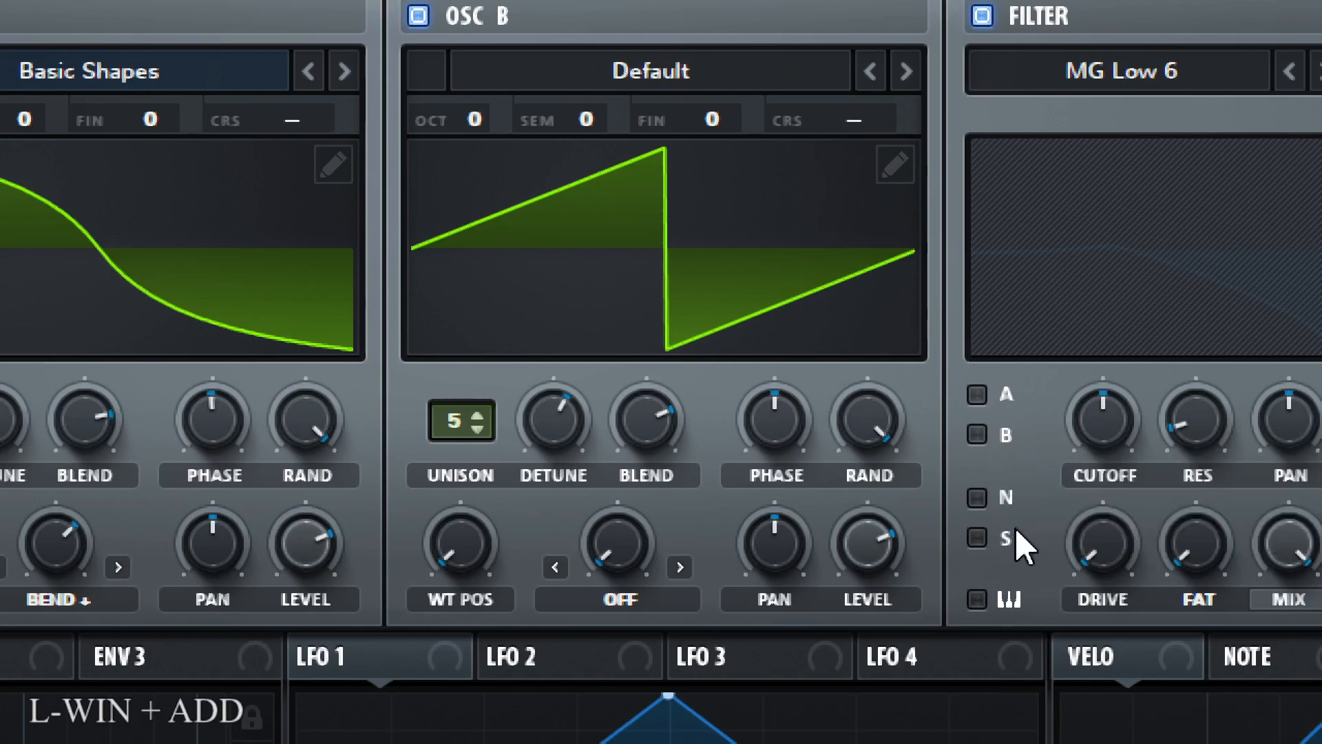
pyautogui.press('super+KP_Subtract')
pyautogui.press('super+KP_Add')
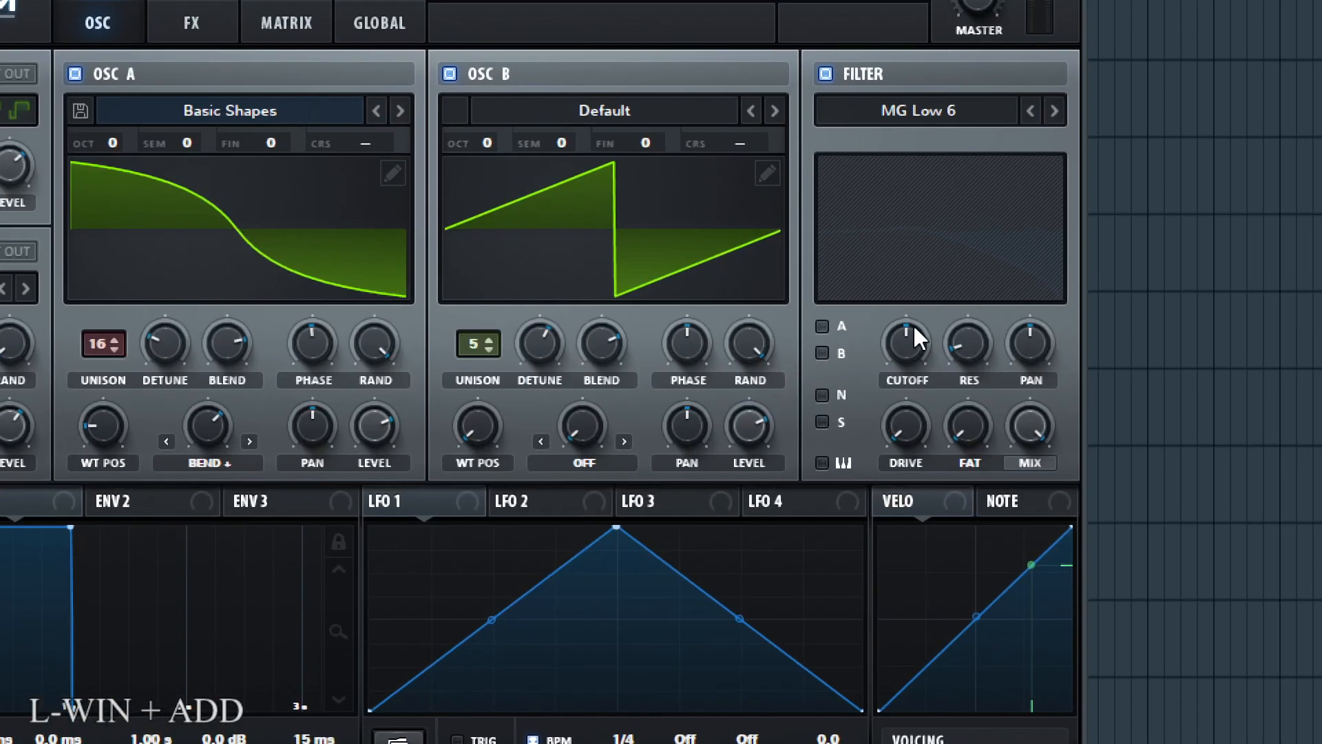
pyautogui.press('super+KP_Add')
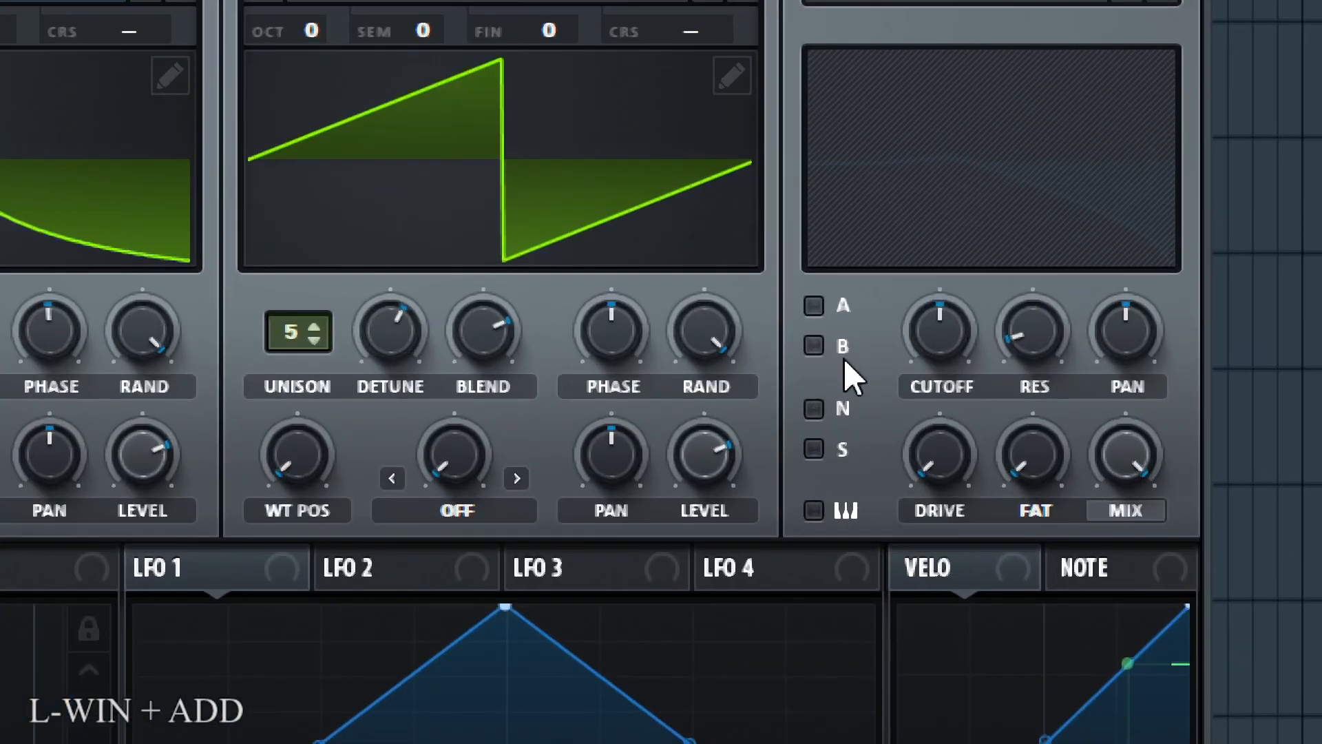
pyautogui.press('super+KP_Subtract')
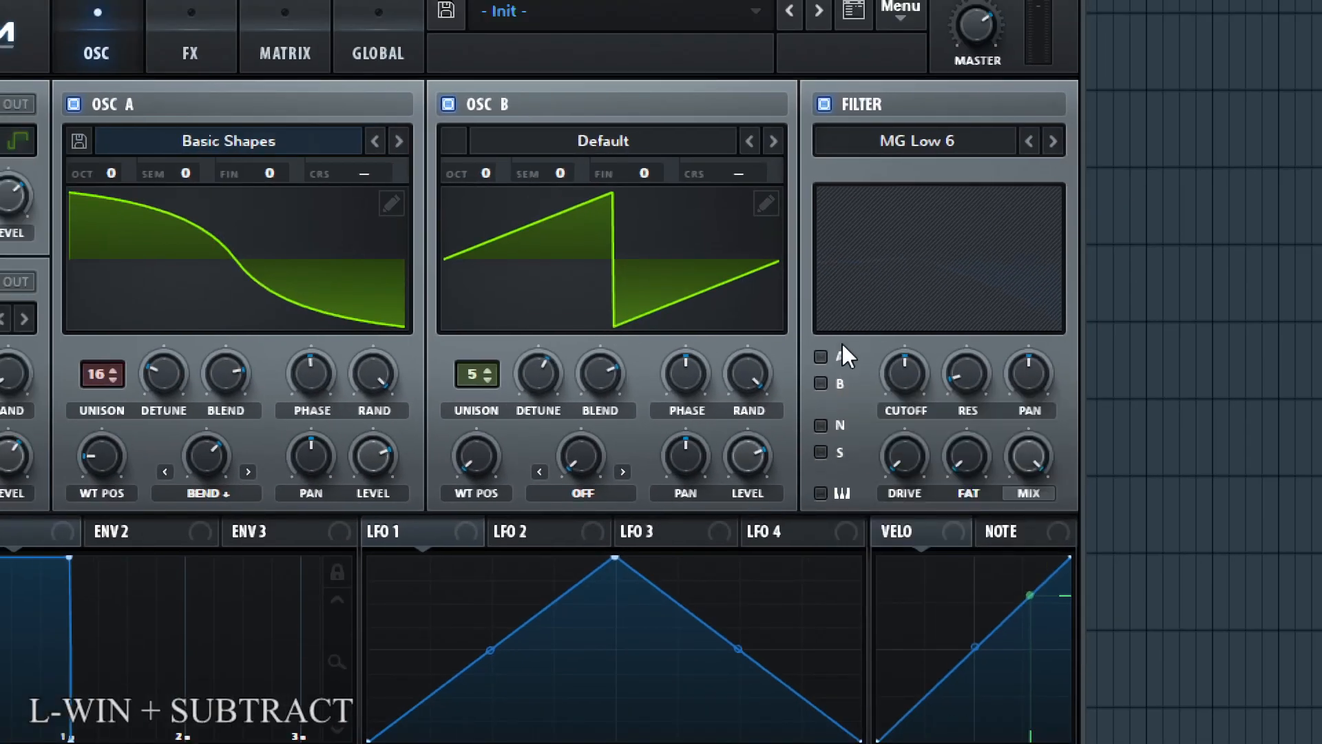
pyautogui.click(817, 356)
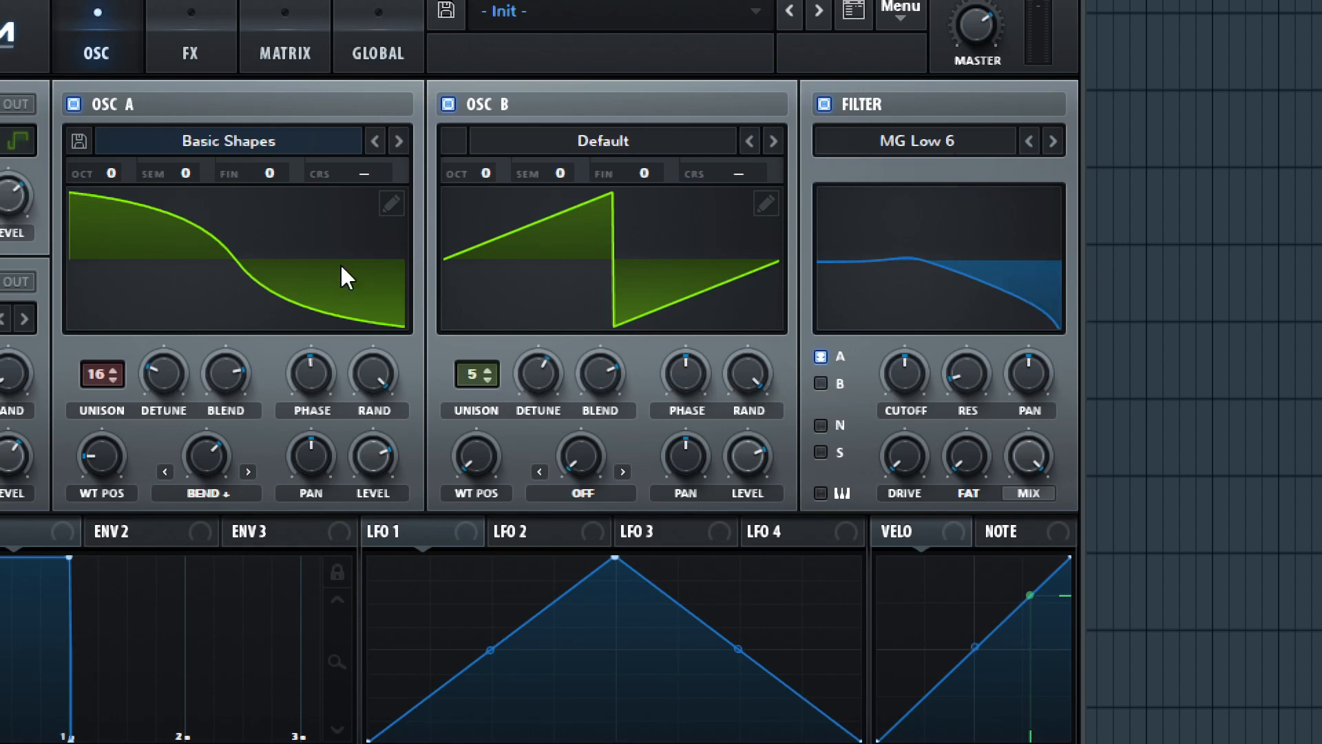
# - Play the pattern and turn off oscillator B, the sub oscillator and the noise oscillator so only oscillator A sounds
pyautogui.press('super+KP_Subtract')
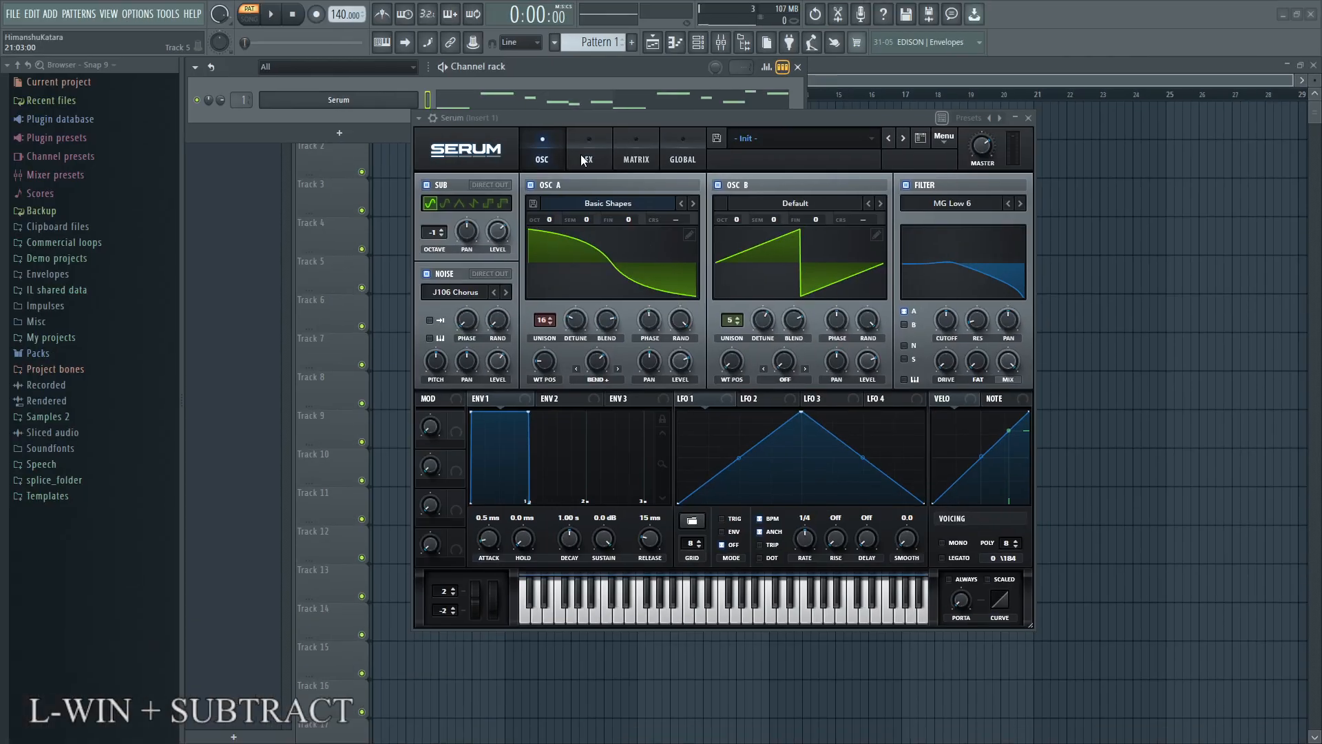
pyautogui.click(281, 15)
pyautogui.press('super+KP_Add')
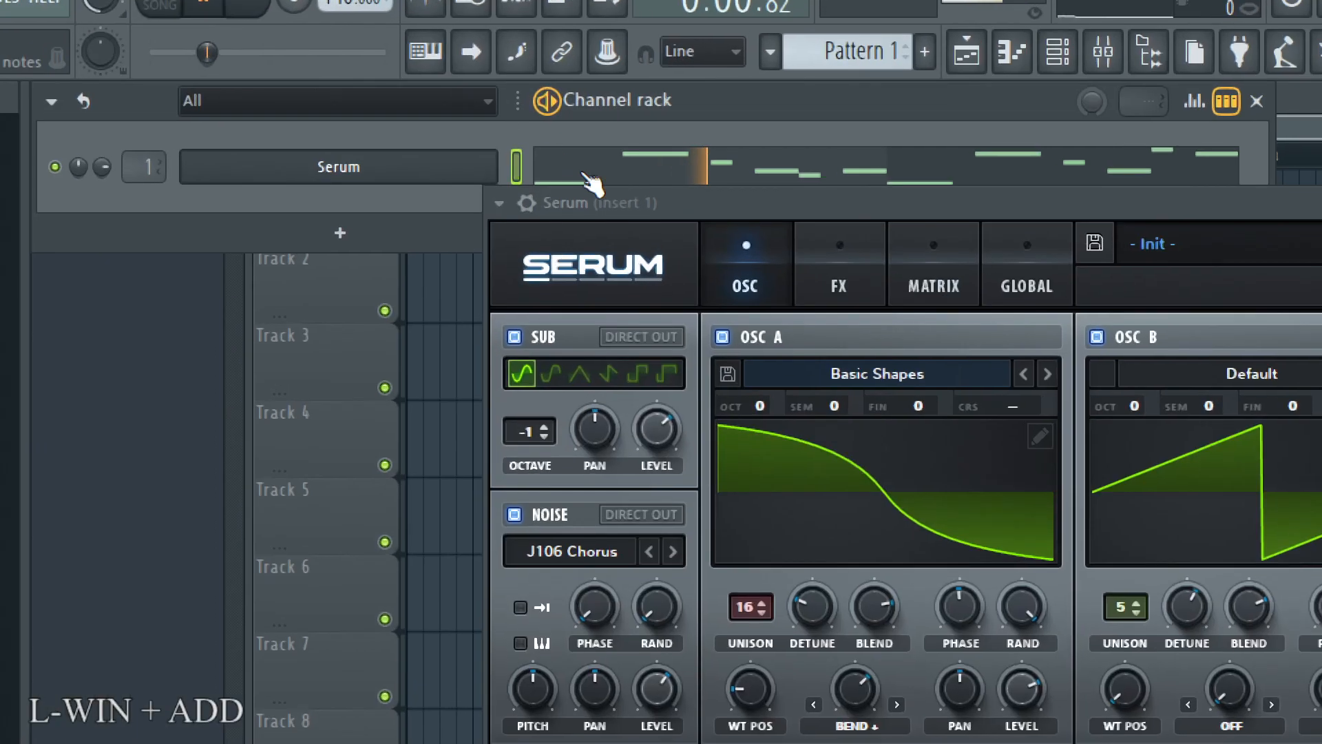
pyautogui.click(1095, 337)
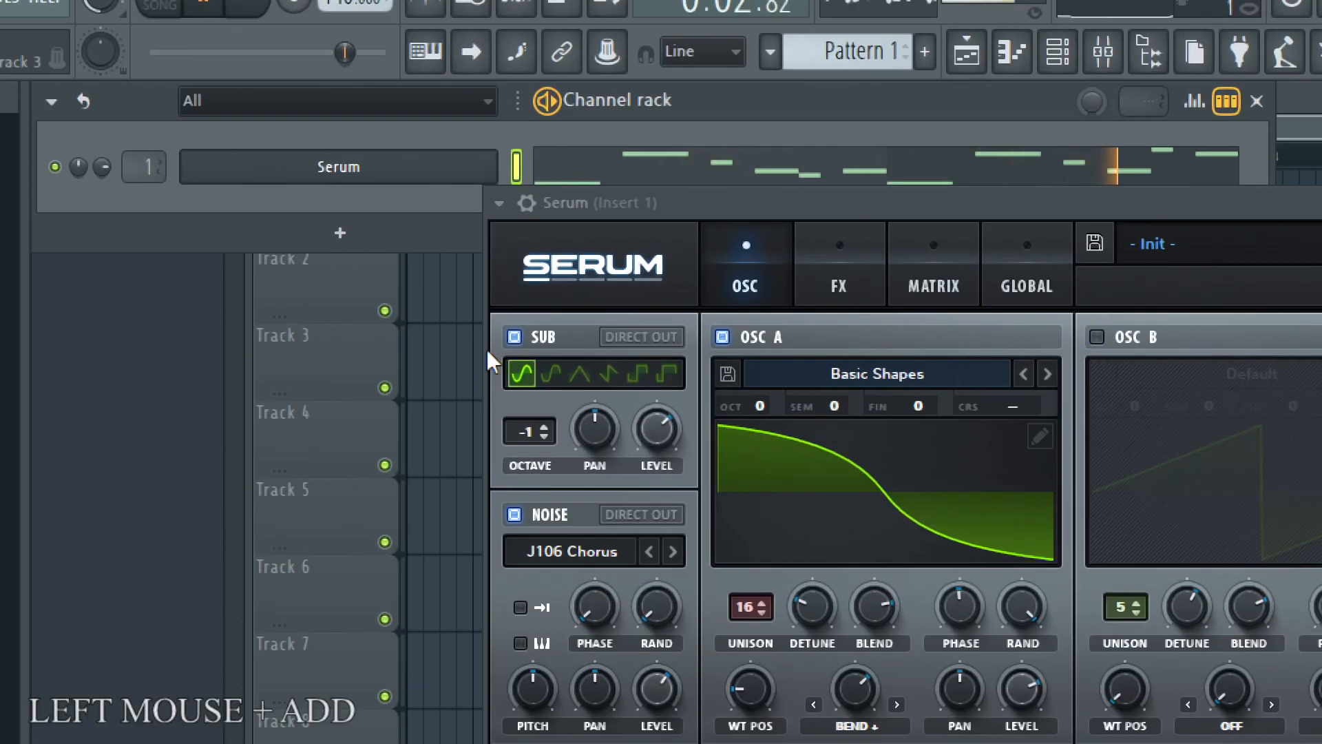
pyautogui.click(514, 336)
pyautogui.click(515, 518)
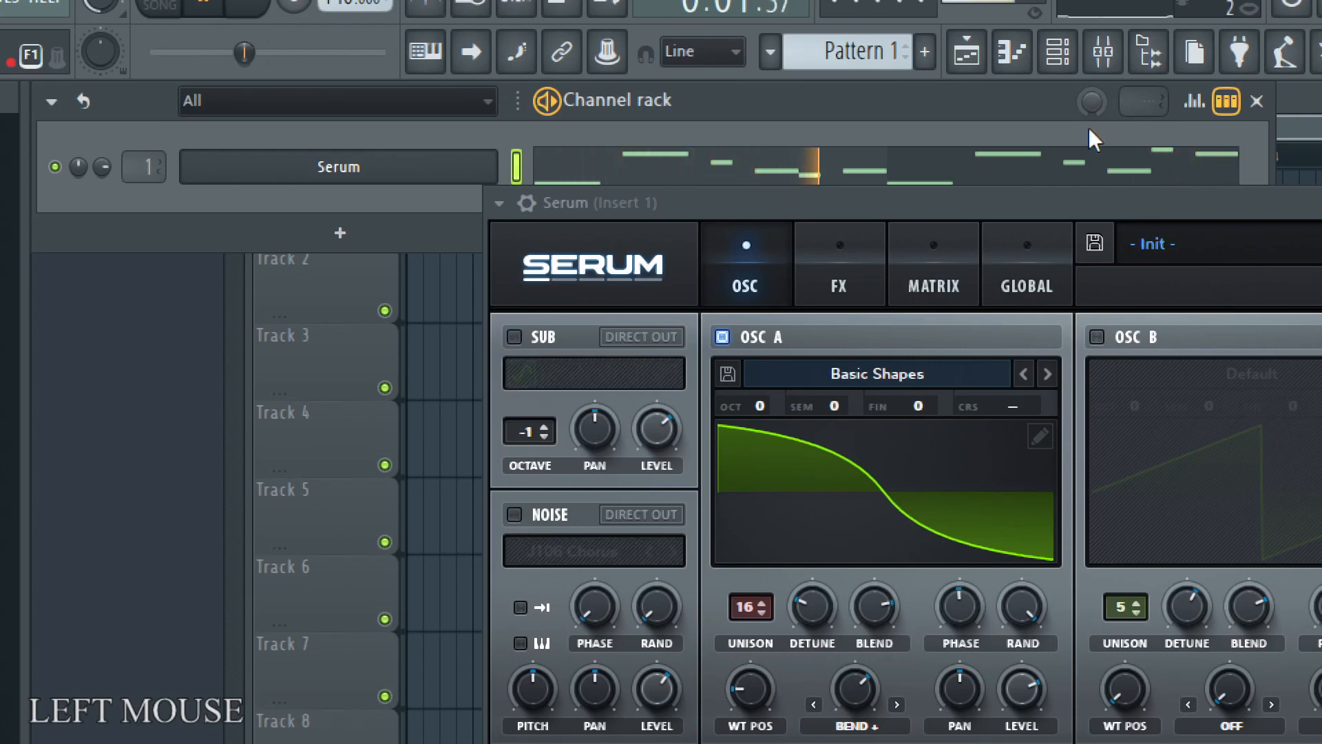
# - Switch oscillator A's filter routing off and back on to compare the sound while the pattern plays
pyautogui.moveTo(1100, 197); pyautogui.dragTo(668, 81)
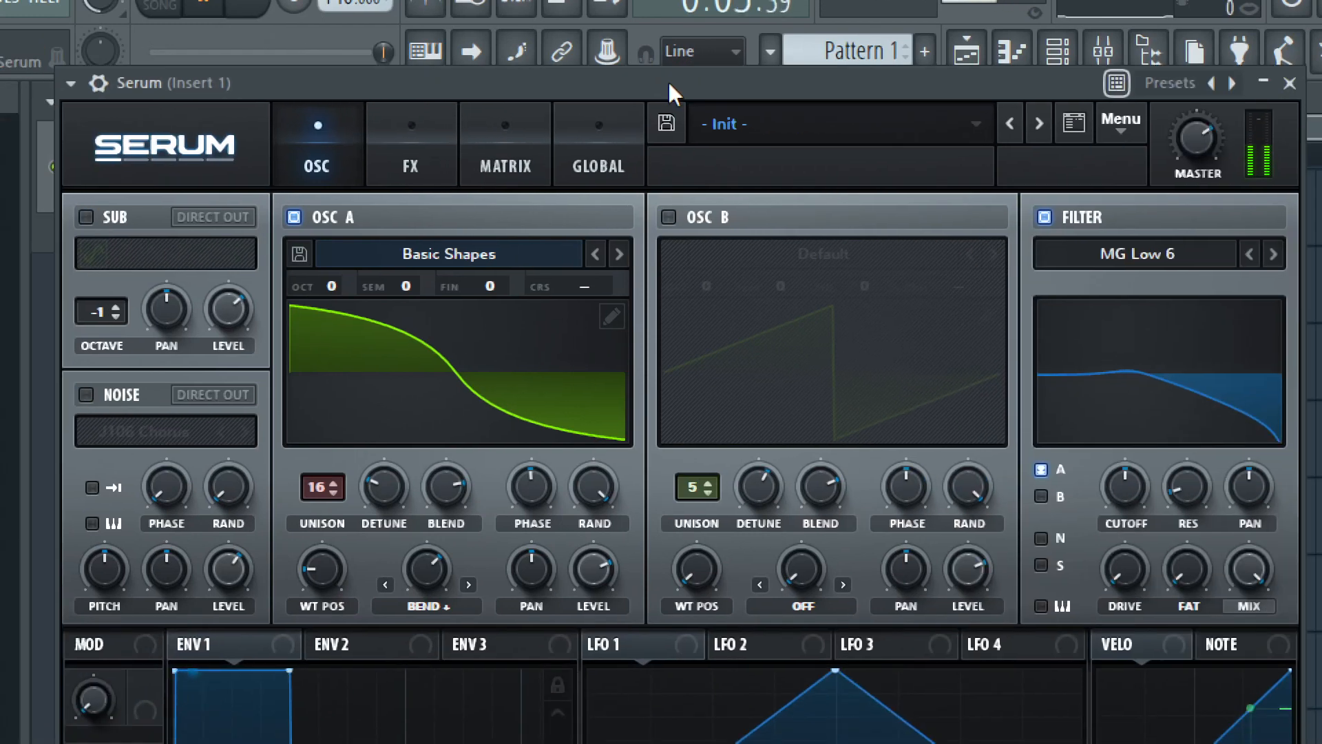
pyautogui.click(1041, 468)
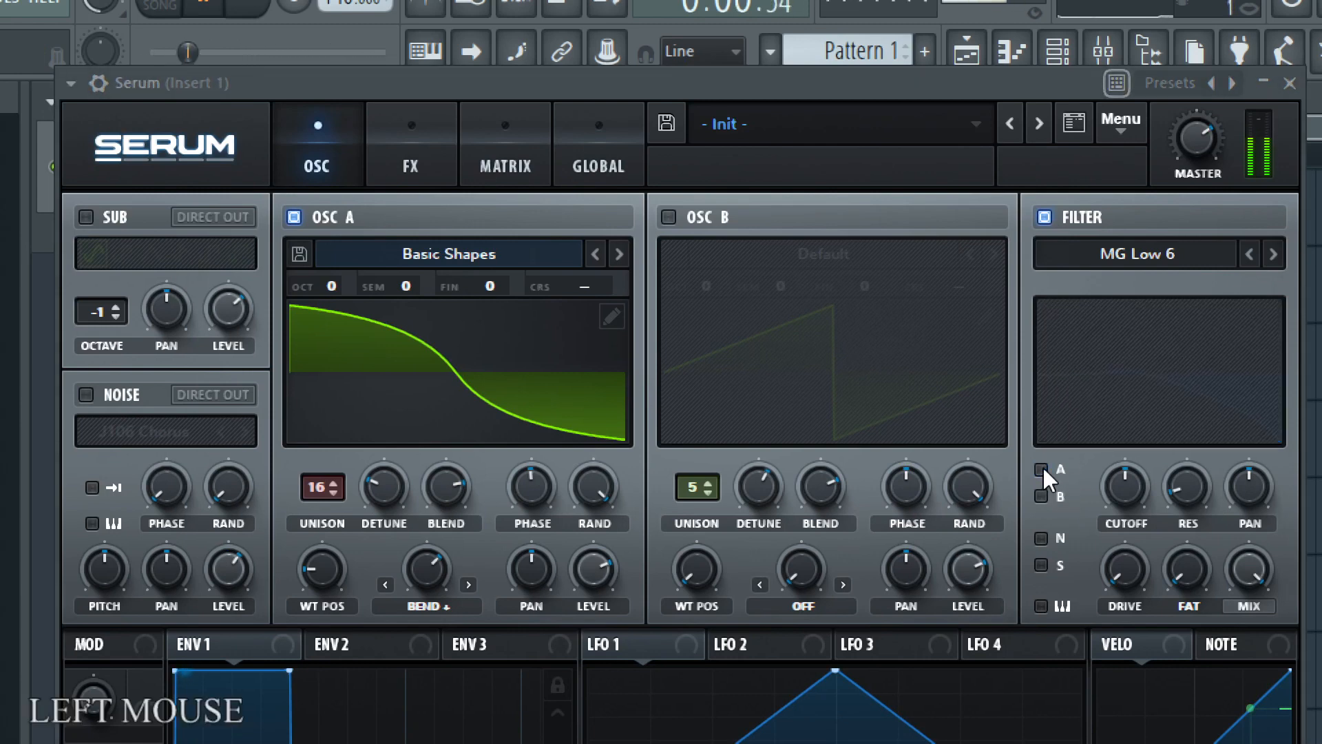
pyautogui.click(1042, 469)
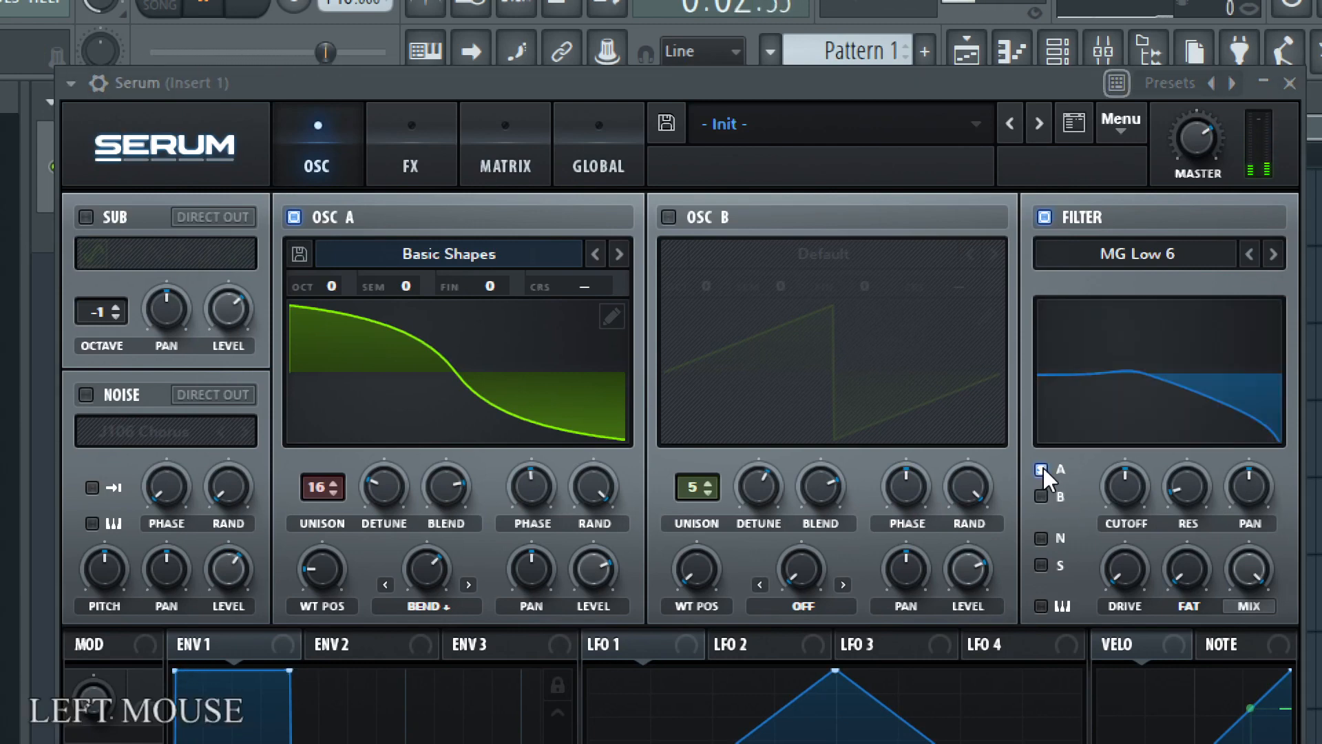
# - Re-enable oscillator B, the sub and the noise oscillator, and route oscillator B and the noise through the filter
pyautogui.click(670, 216)
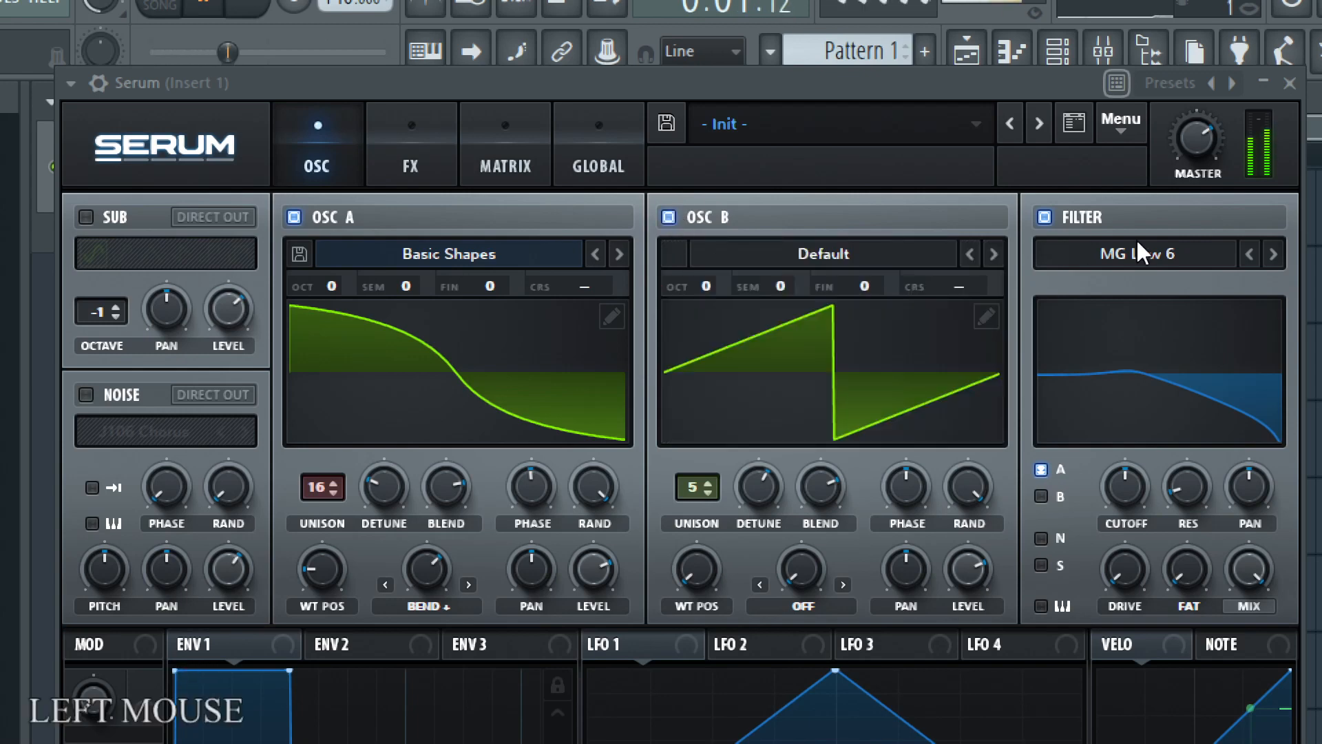
pyautogui.click(1046, 489)
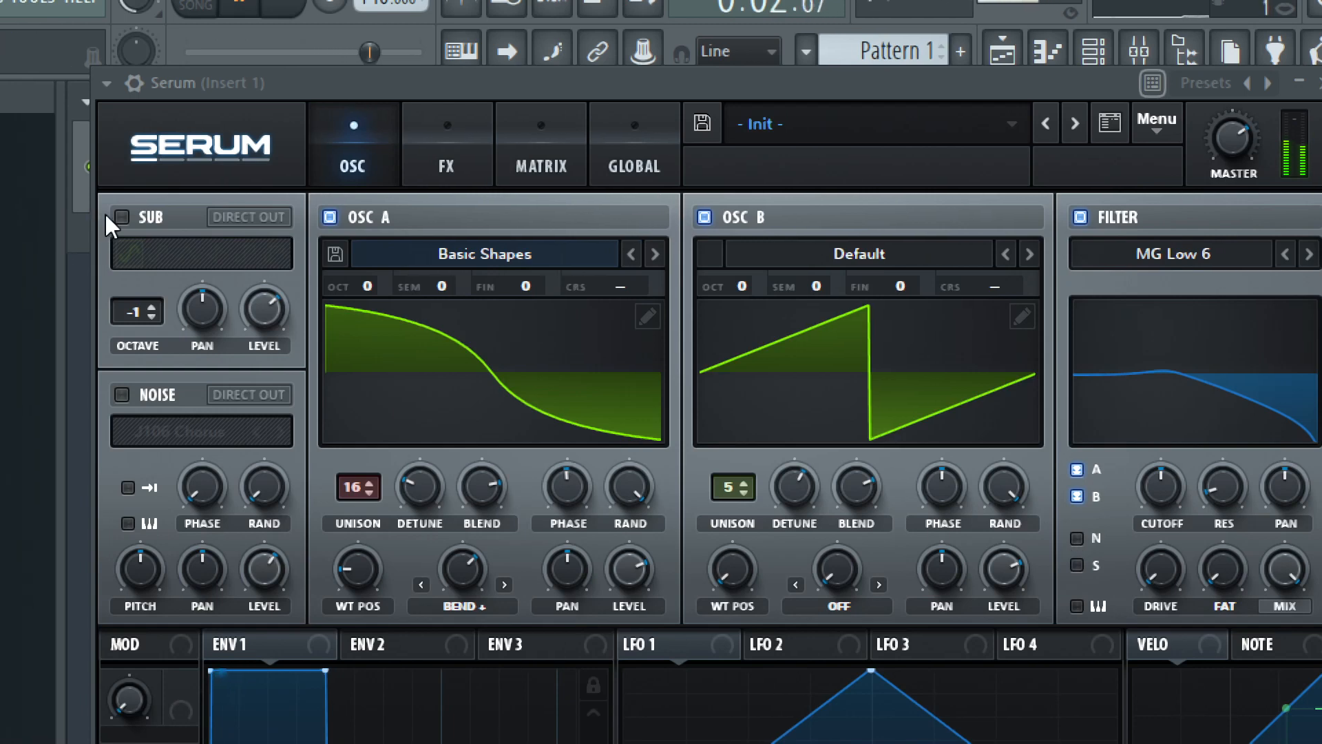
pyautogui.click(121, 217)
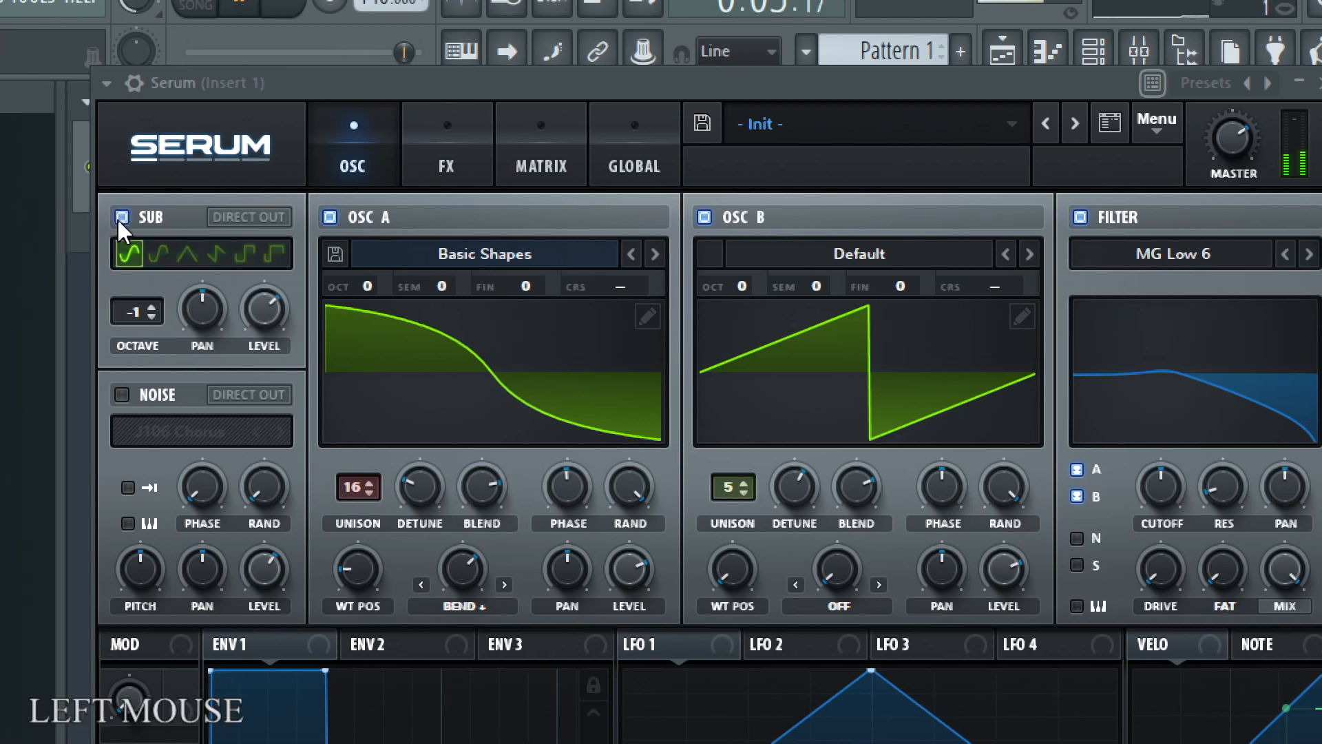
pyautogui.click(122, 395)
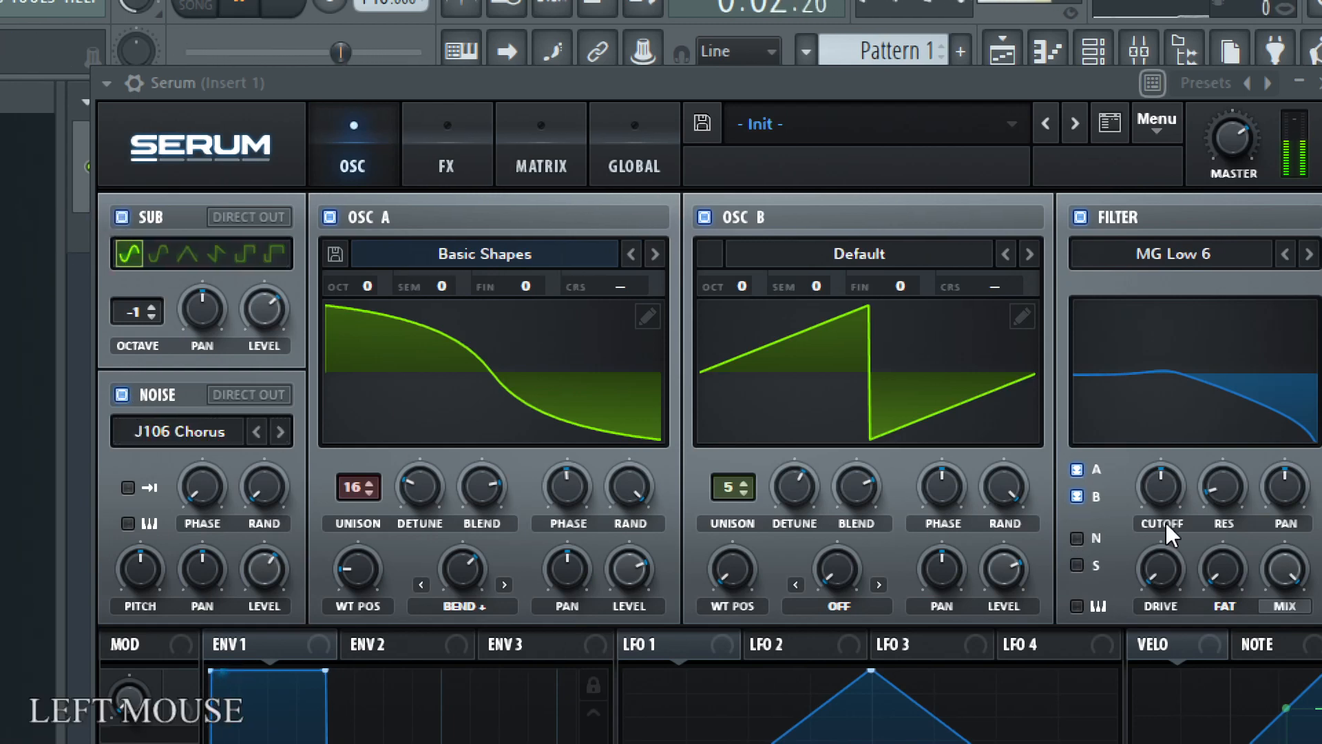
pyautogui.click(1080, 538)
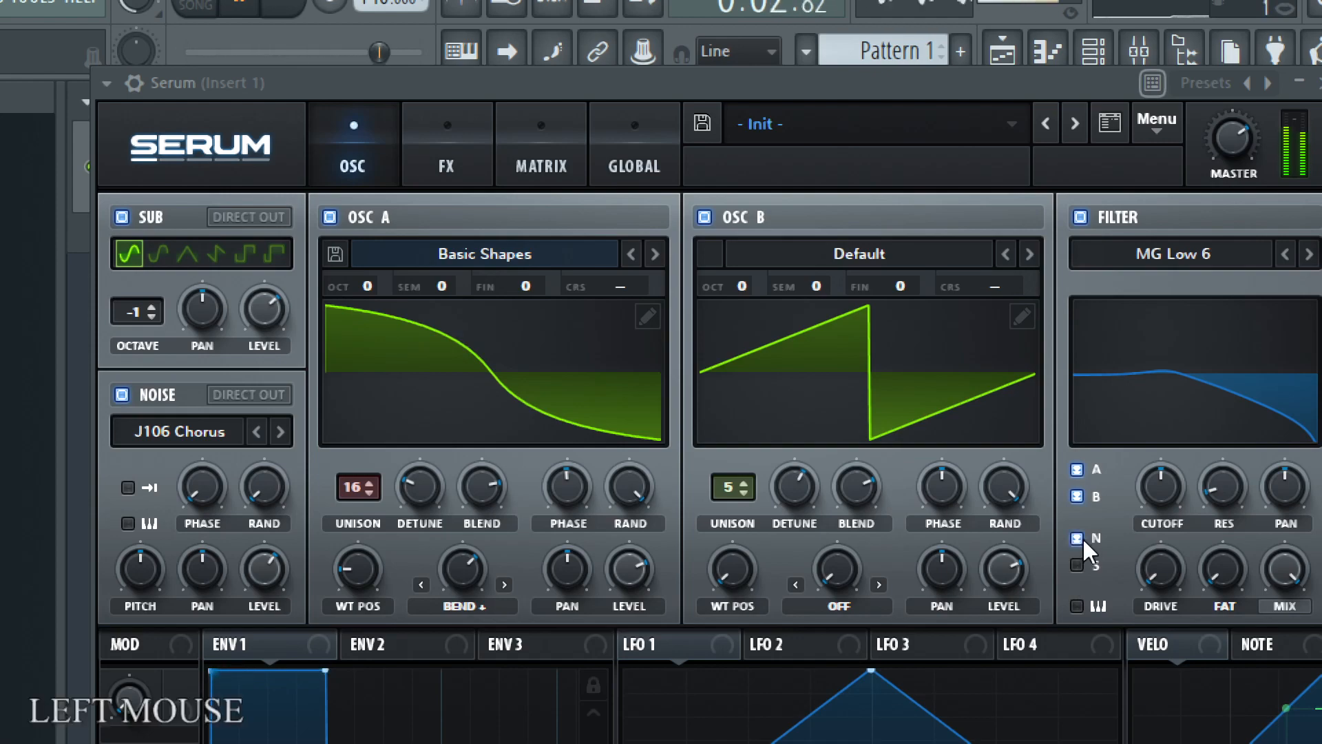
# - Reposition the Serum window clear of the channel rack and change the filter type to MG Low 24
pyautogui.press('super+KP_Subtract')
pyautogui.moveTo(454, 56); pyautogui.dragTo(588, 165)
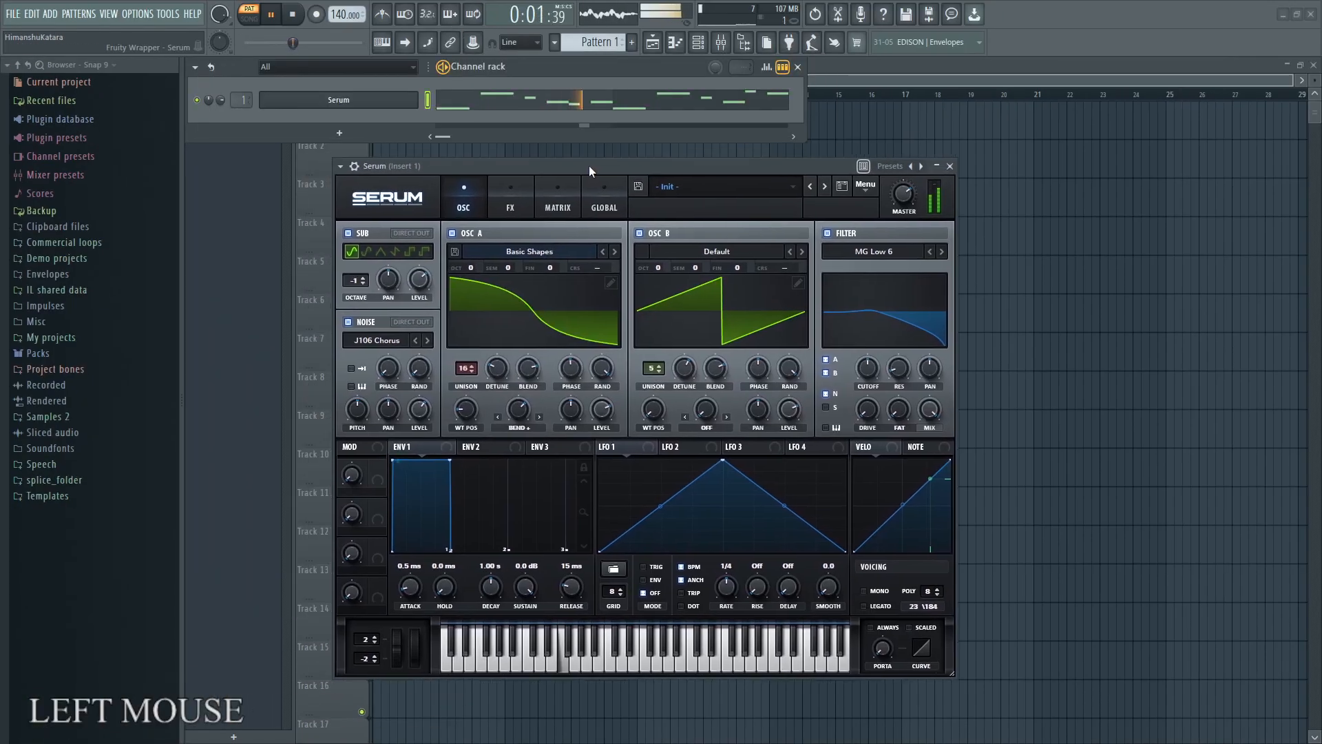
pyautogui.press('super+KP_Add')
pyautogui.click(1052, 323)
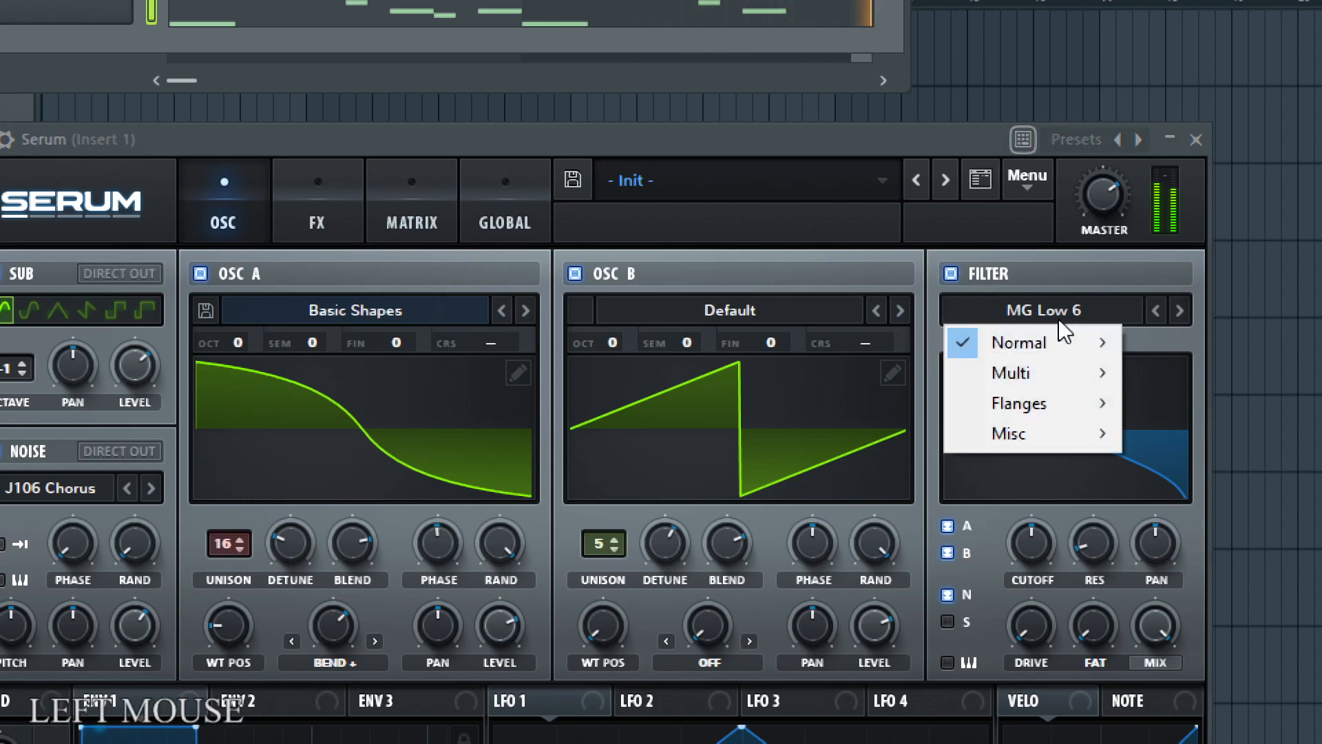
pyautogui.moveTo(1061, 333)
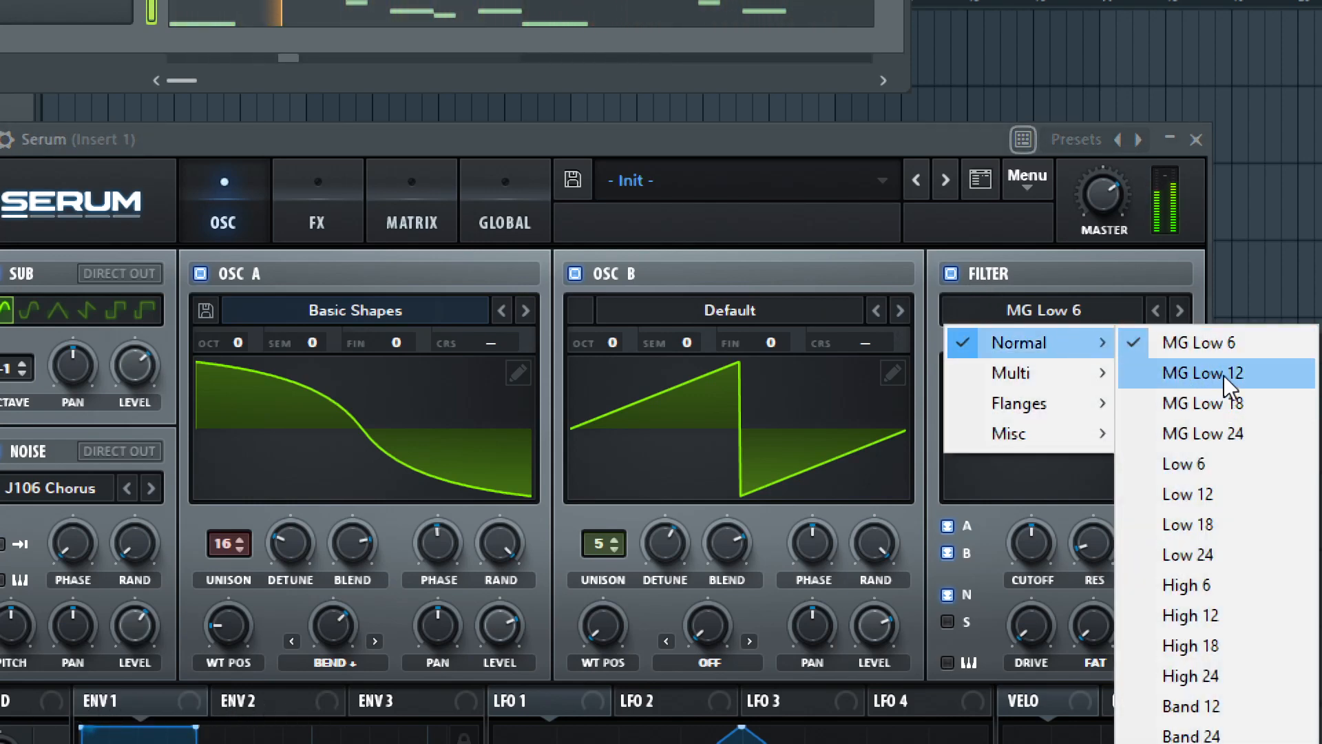
pyautogui.click(1241, 436)
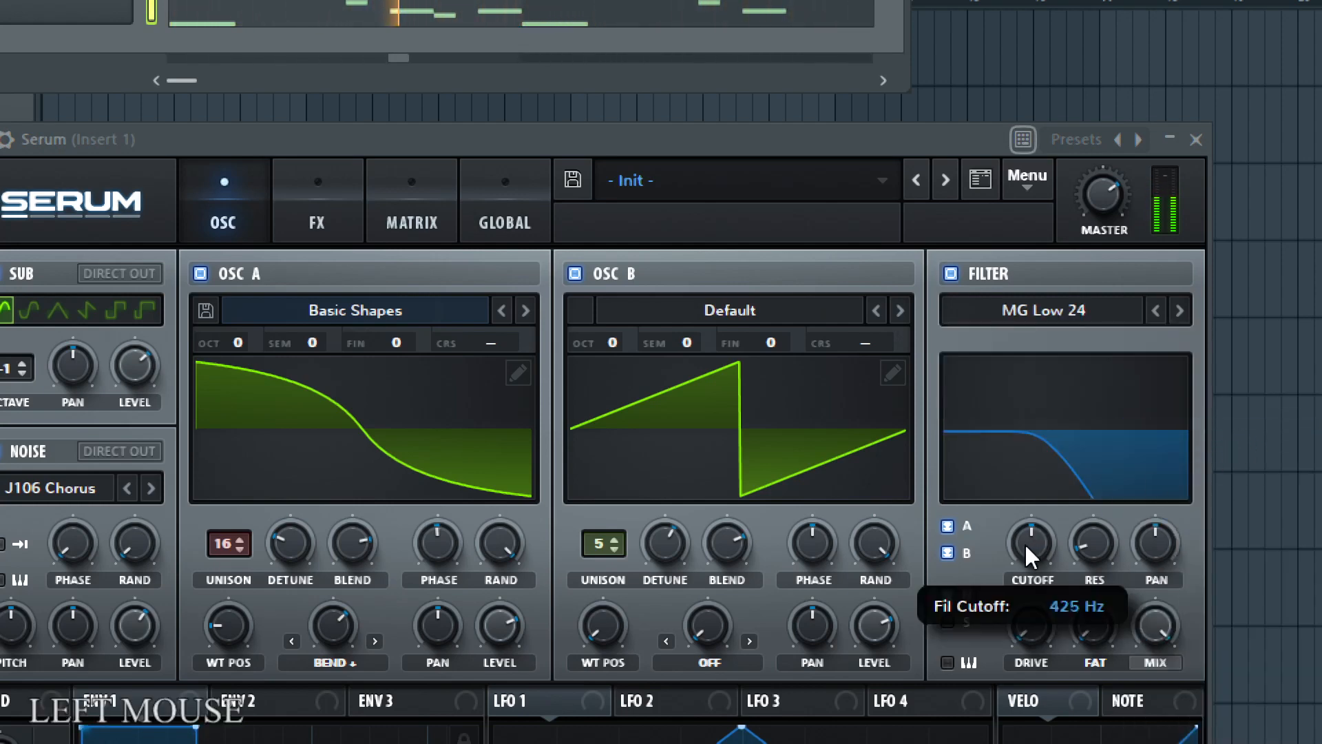
# - Raise the filter's cutoff and lower its resonance by ear, and try the filter's pan while the pattern plays
pyautogui.moveTo(1025, 543); pyautogui.dragTo(1031, 499)
pyautogui.moveTo(1033, 480); pyautogui.dragTo(1097, 588)
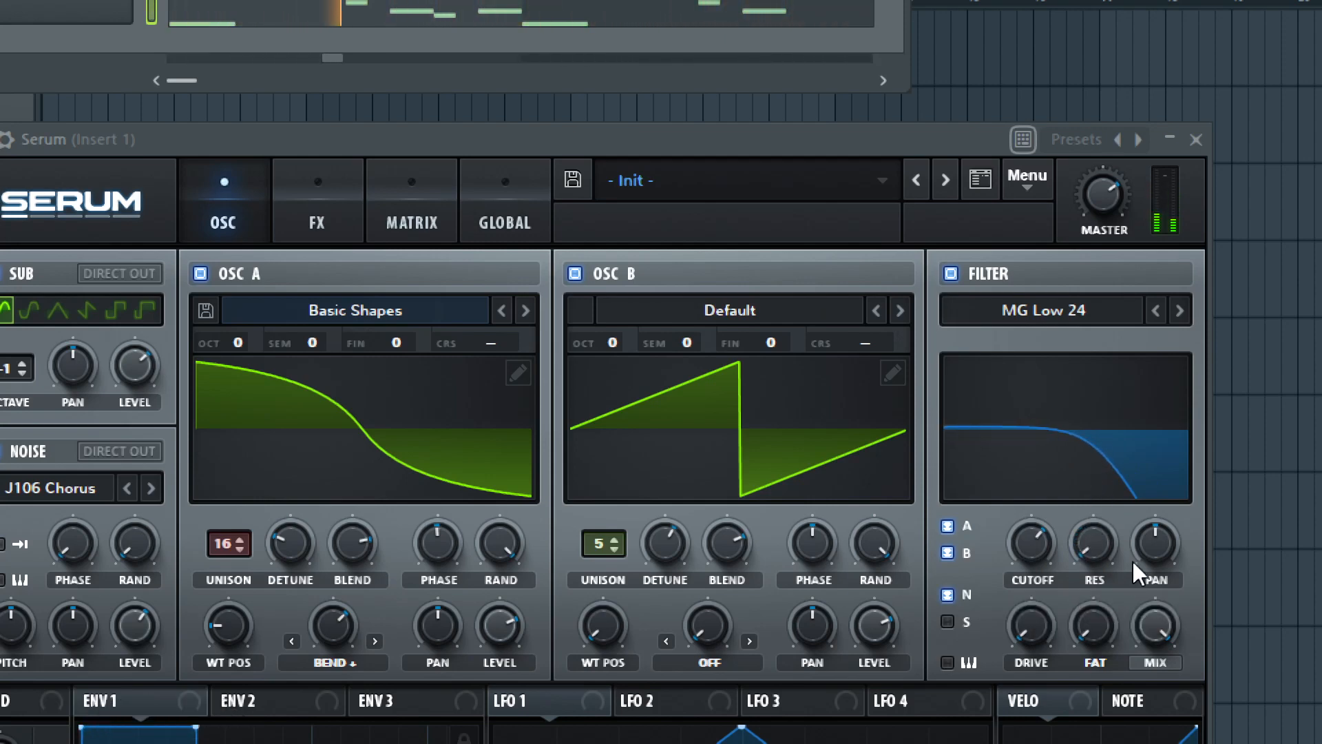
pyautogui.moveTo(1154, 540); pyautogui.dragTo(1181, 561)
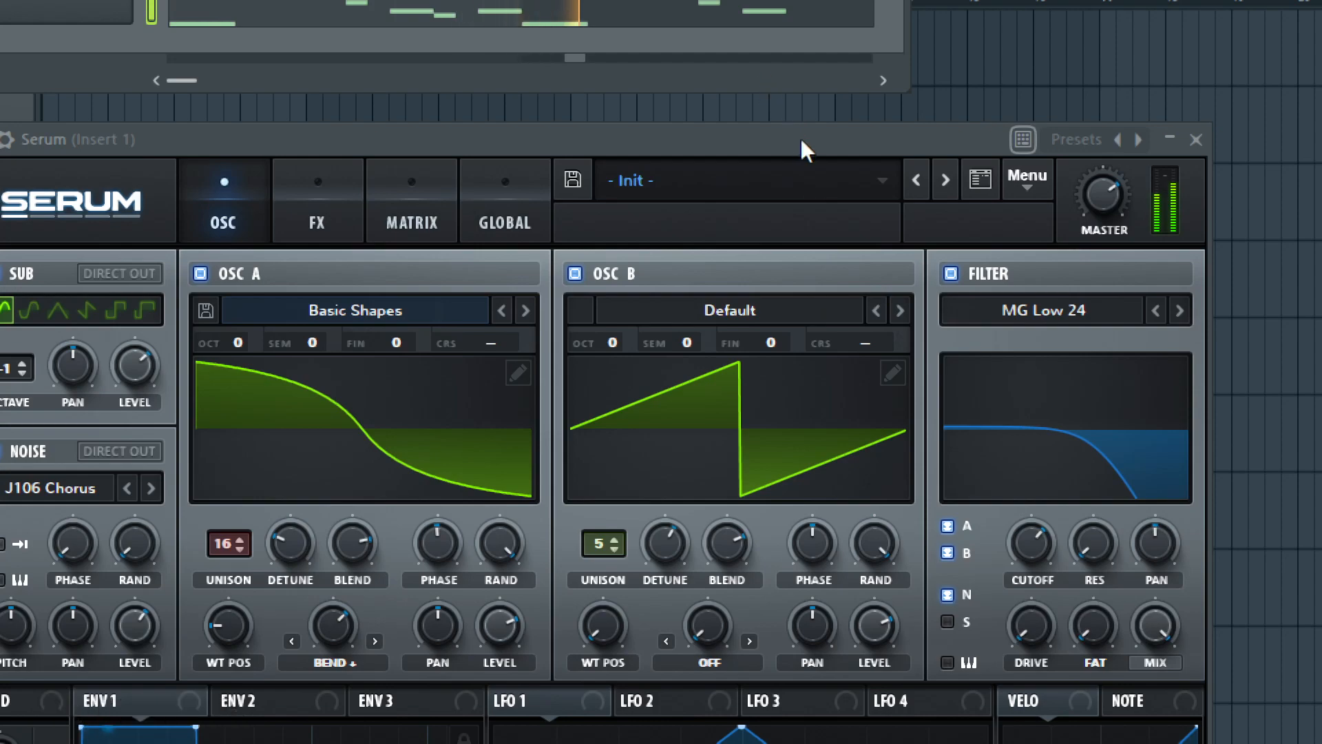
pyautogui.moveTo(800, 148); pyautogui.dragTo(814, 23)
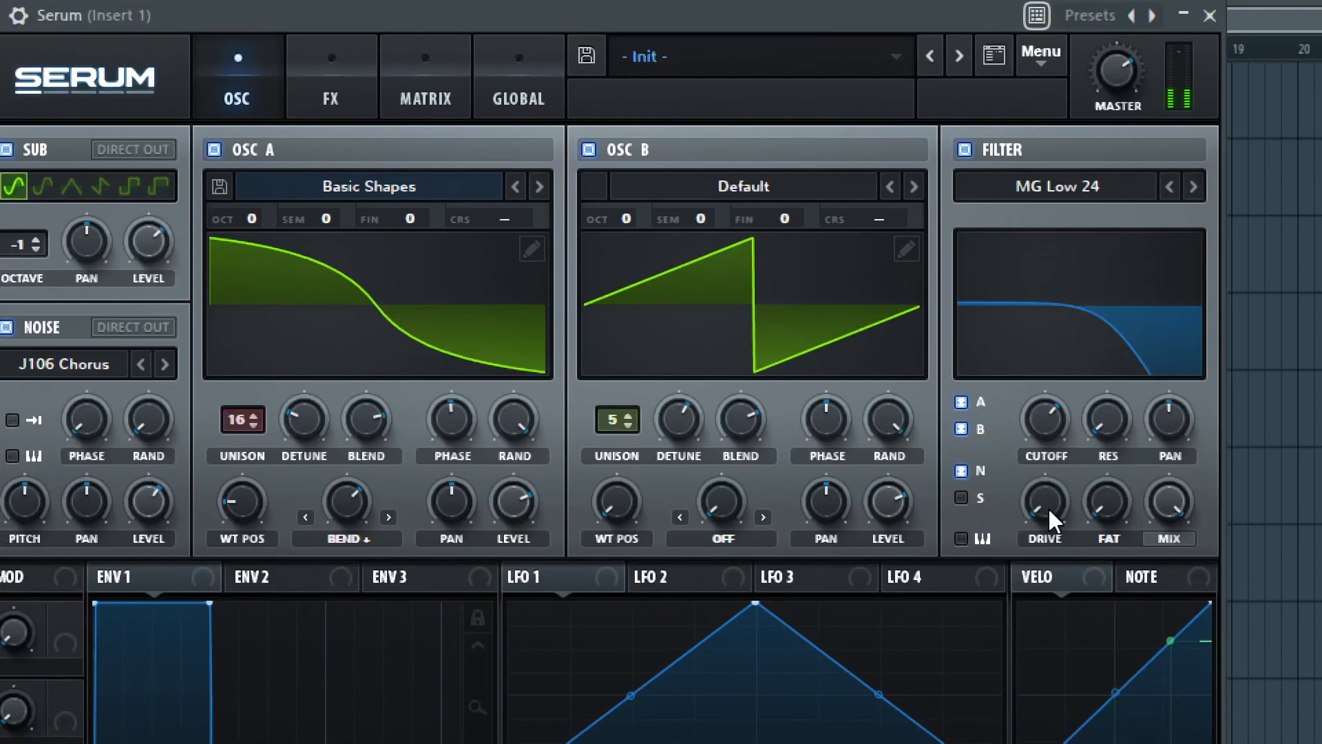
# - Try out the filter's drive, fat and mix amounts by ear while the pattern plays
pyautogui.moveTo(1048, 507); pyautogui.dragTo(1049, 576)
pyautogui.moveTo(1123, 493); pyautogui.dragTo(1152, 547)
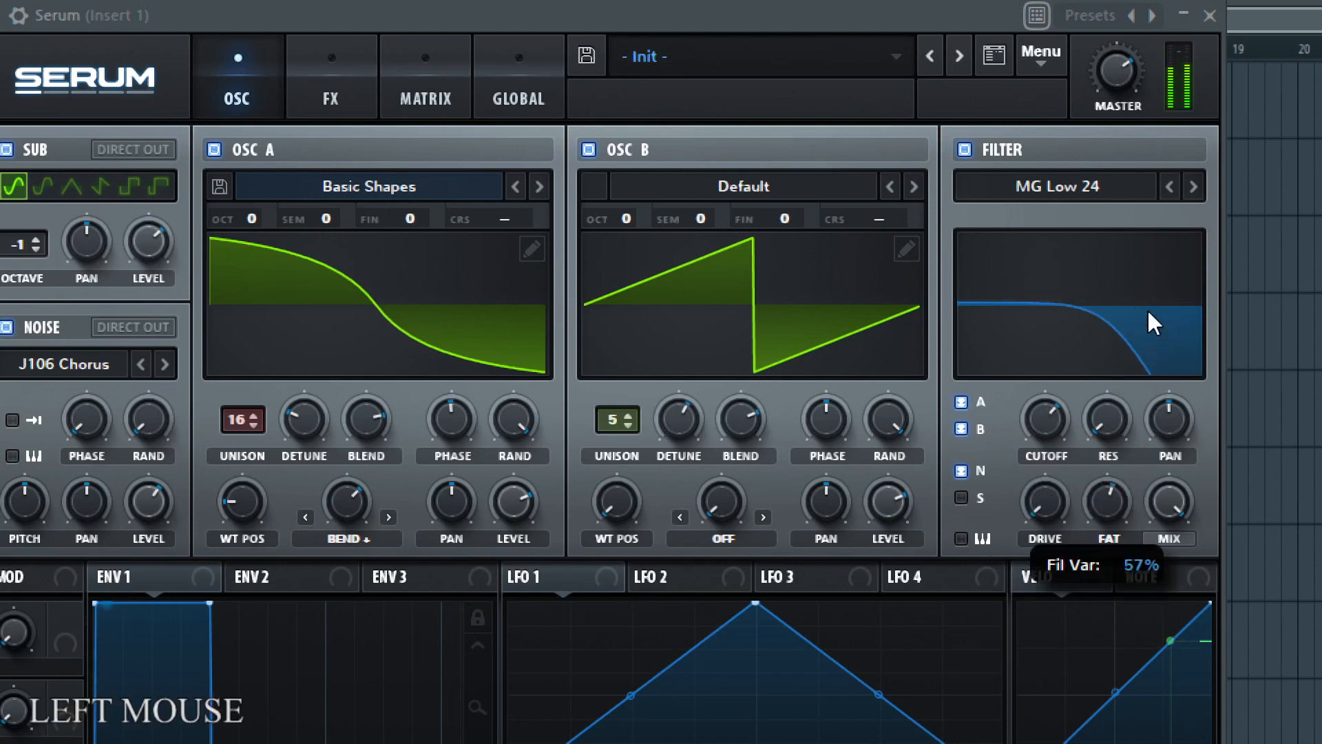
pyautogui.moveTo(1149, 315); pyautogui.dragTo(1175, 227)
pyautogui.moveTo(1055, 507); pyautogui.dragTo(1069, 434)
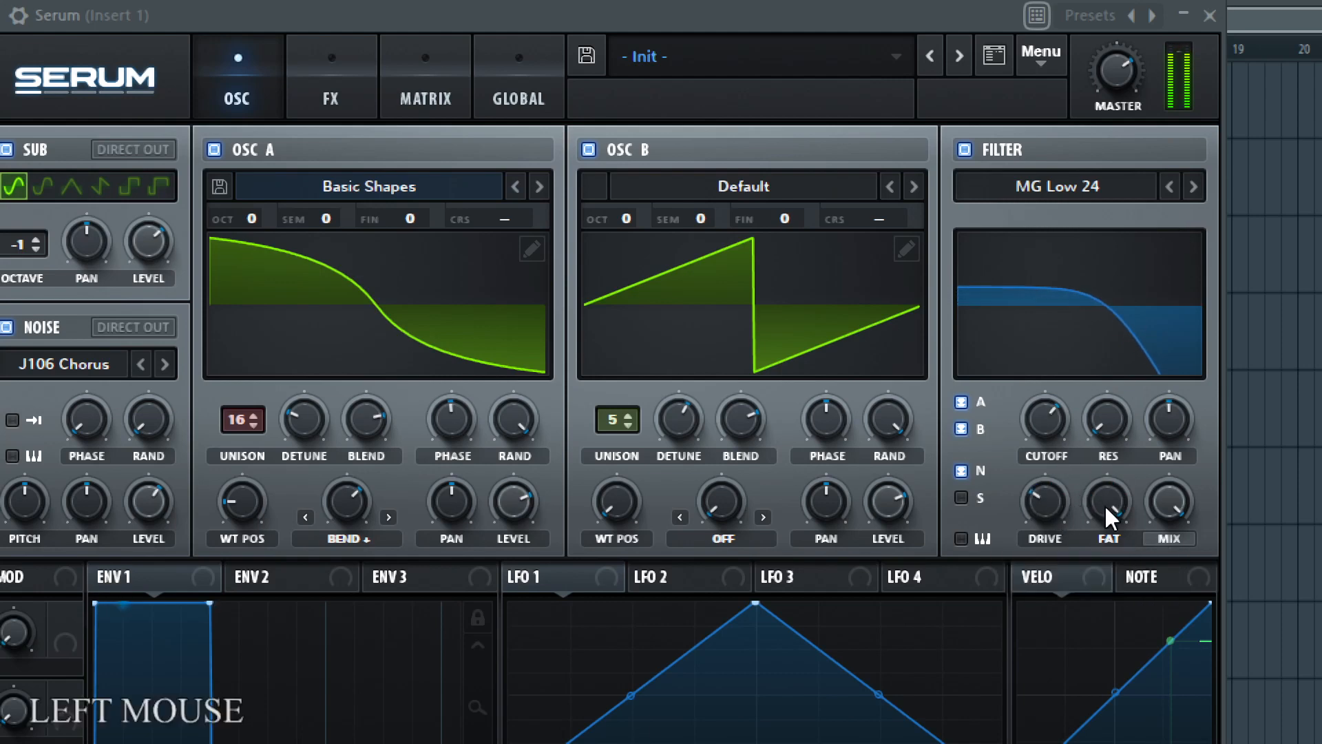
pyautogui.moveTo(1106, 508); pyautogui.dragTo(1113, 594)
pyautogui.moveTo(1169, 514); pyautogui.dragTo(1179, 464)
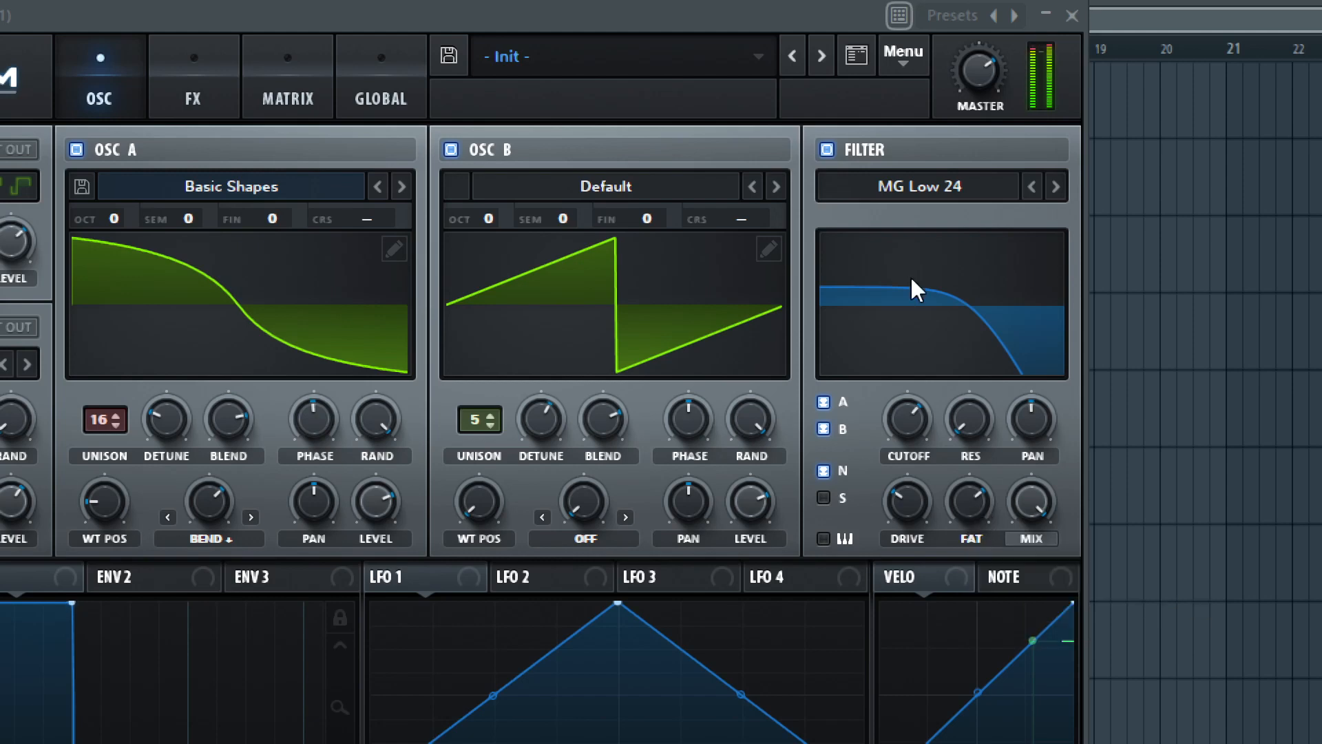
# - Try the LH 6 filter type with its frequency and mix controls, and restore MG Low 24
pyautogui.click(917, 183)
pyautogui.moveTo(944, 246)
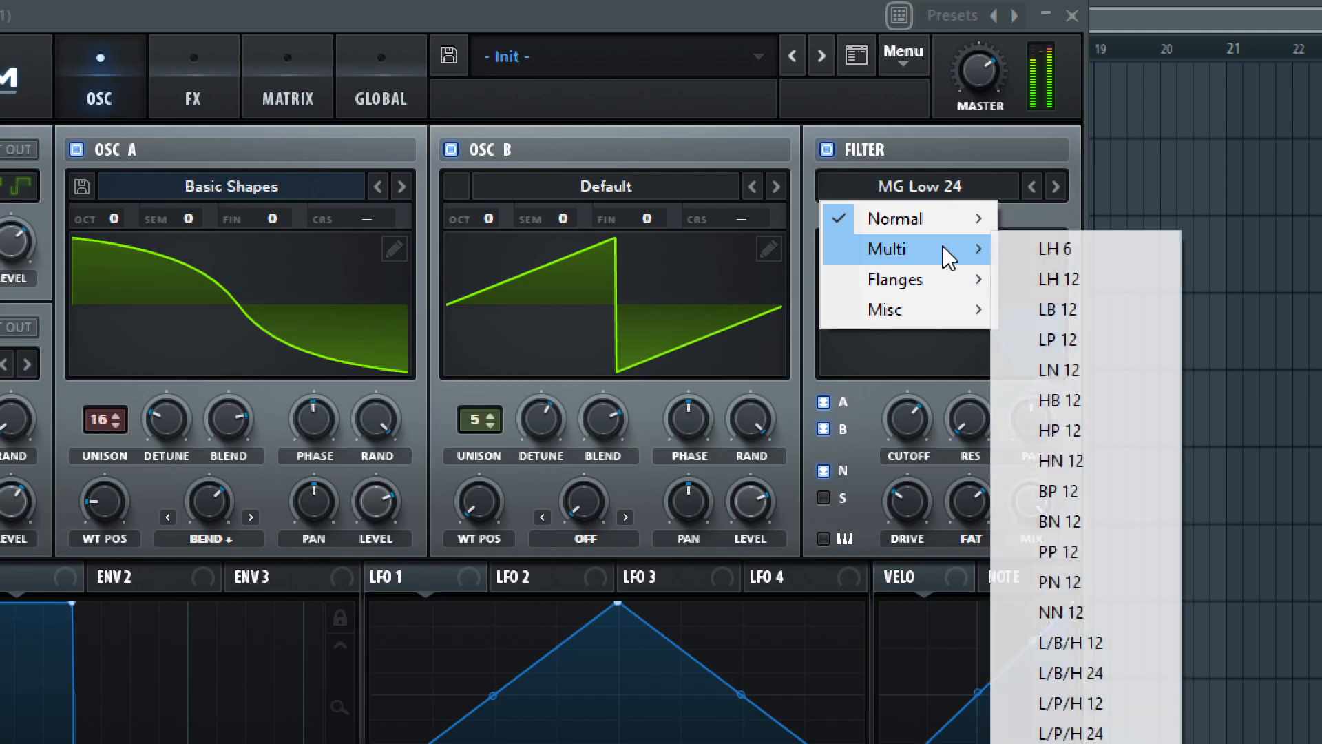
pyautogui.click(1060, 250)
pyautogui.moveTo(970, 509); pyautogui.dragTo(1019, 550)
pyautogui.moveTo(1032, 481); pyautogui.dragTo(1066, 444)
pyautogui.click(956, 162)
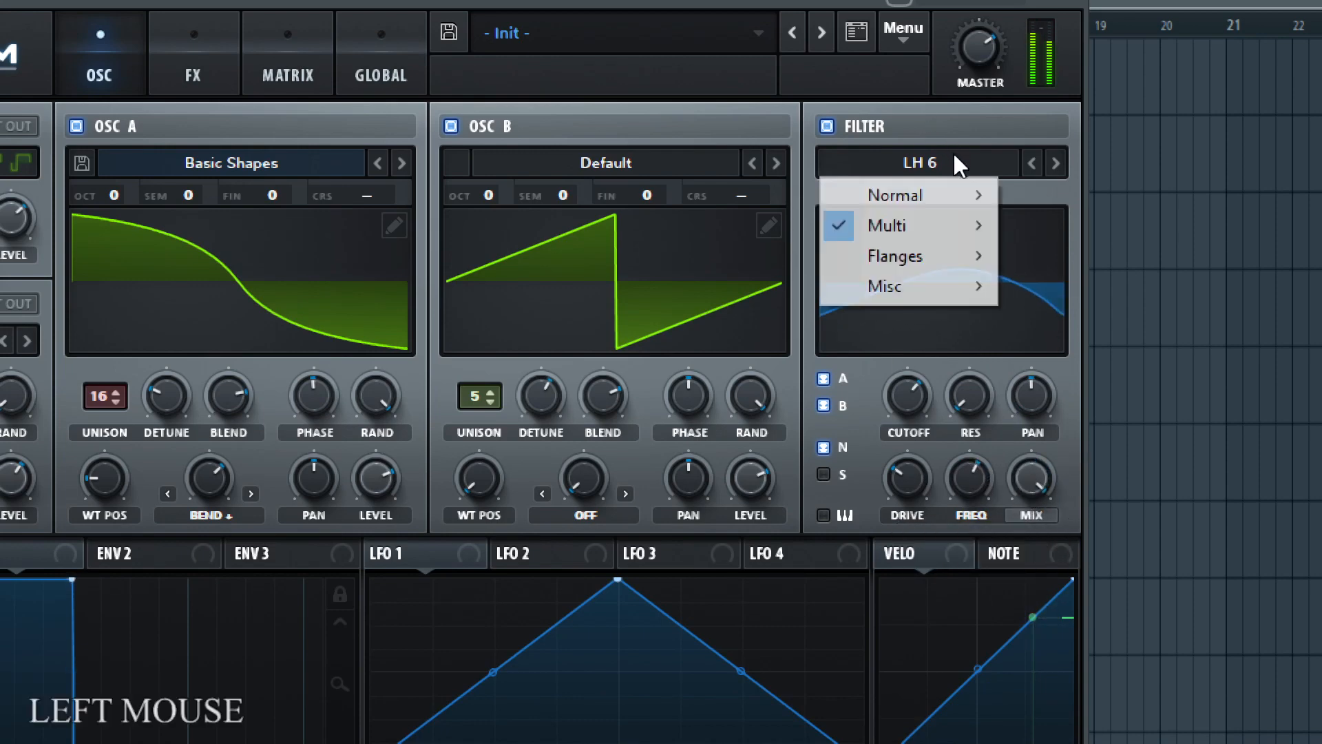
pyautogui.moveTo(964, 195)
pyautogui.click(1085, 286)
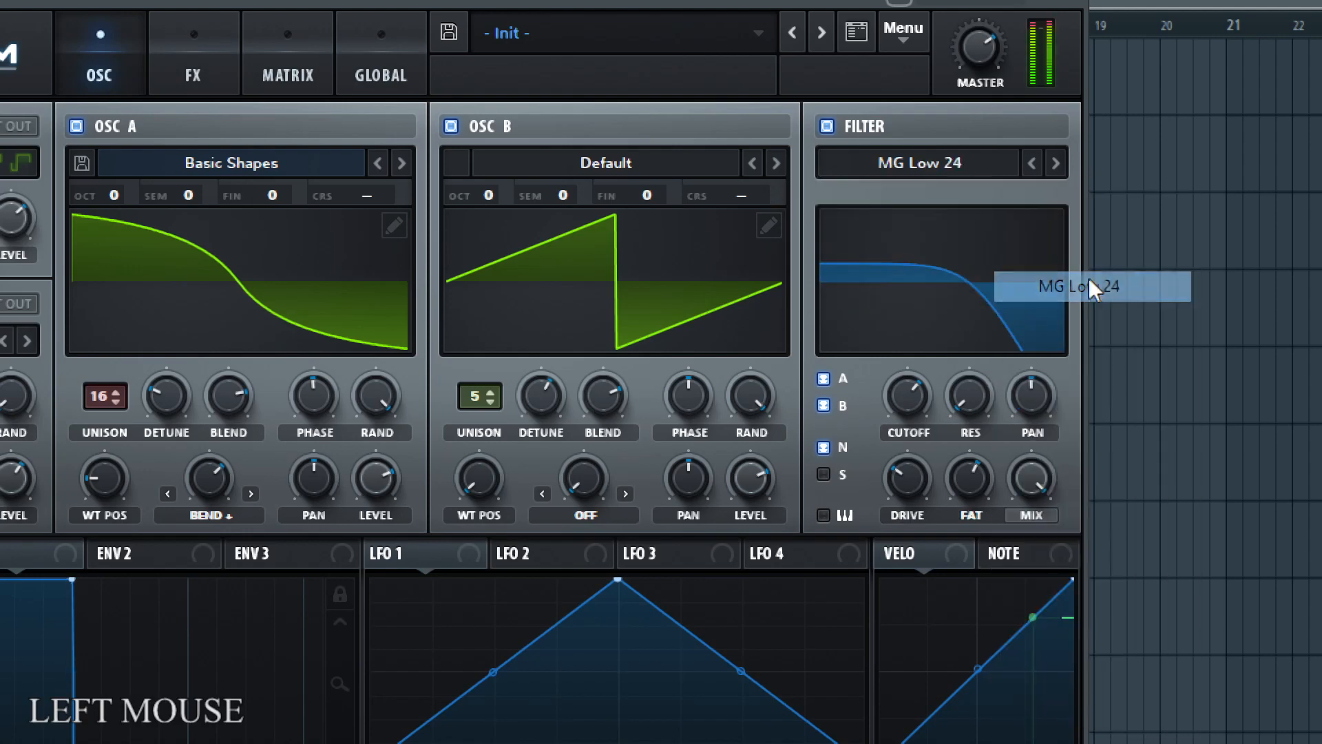
# - Lower the filter's drive to minimum and its fat to 0%, and raise the cutoff to about 4644 Hz
pyautogui.moveTo(908, 480); pyautogui.dragTo(911, 697)
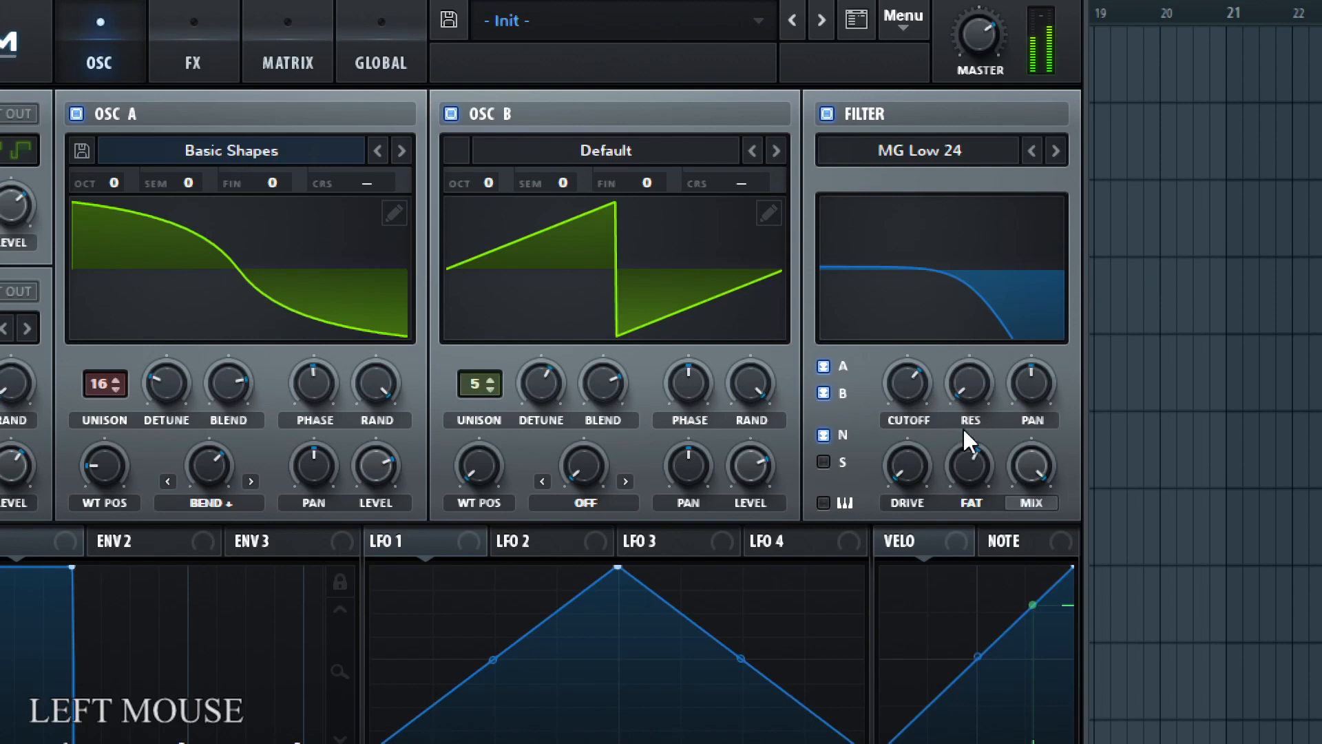
pyautogui.click(962, 465)
pyautogui.moveTo(964, 463); pyautogui.dragTo(963, 654)
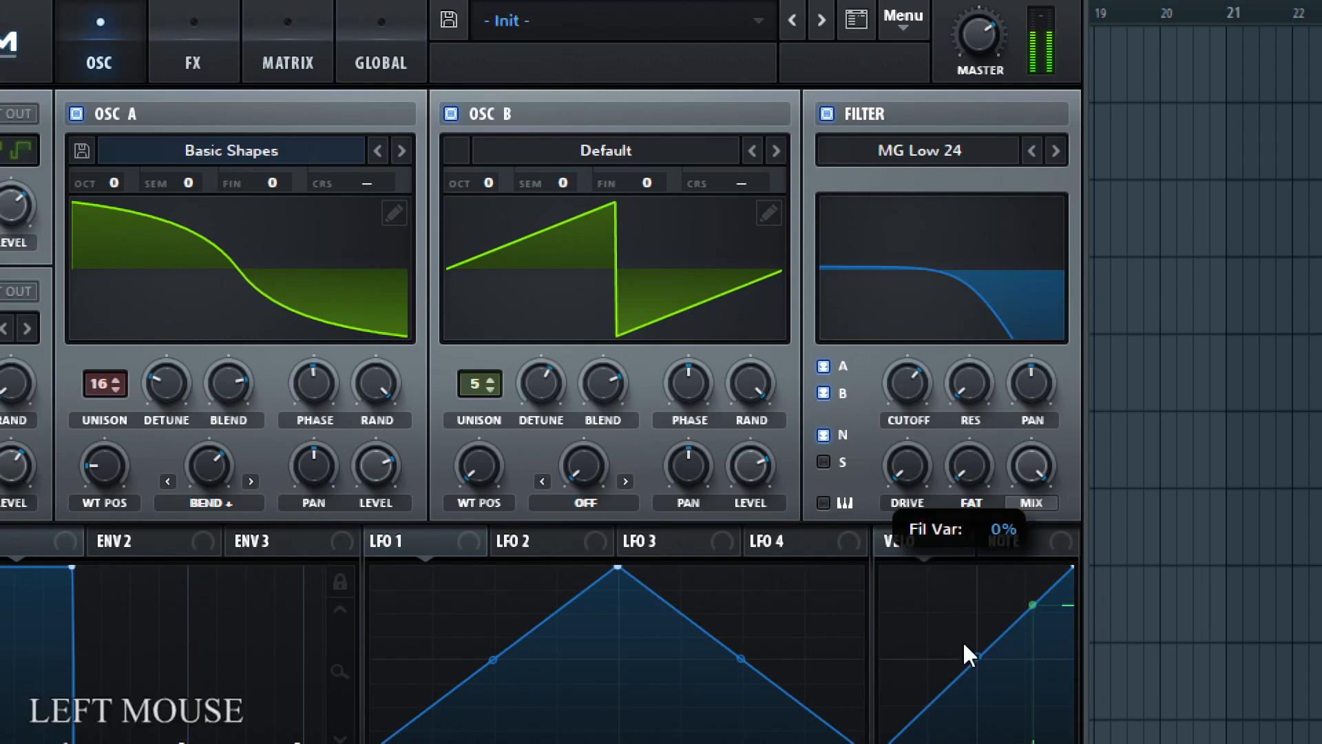
pyautogui.moveTo(930, 374); pyautogui.dragTo(935, 342)
# - Stop the pattern and move the Serum window down, clear of the main toolbars
pyautogui.press('super+minus')
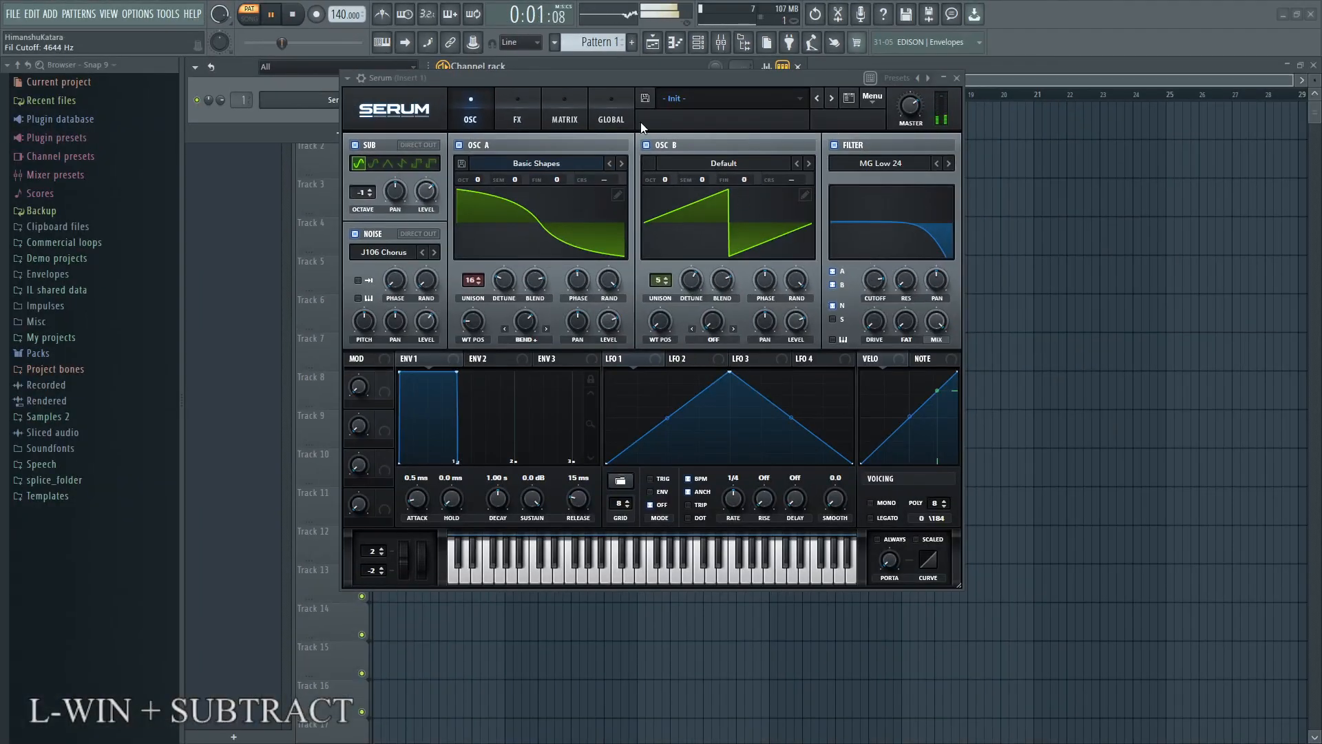
pyautogui.press('super+plus')
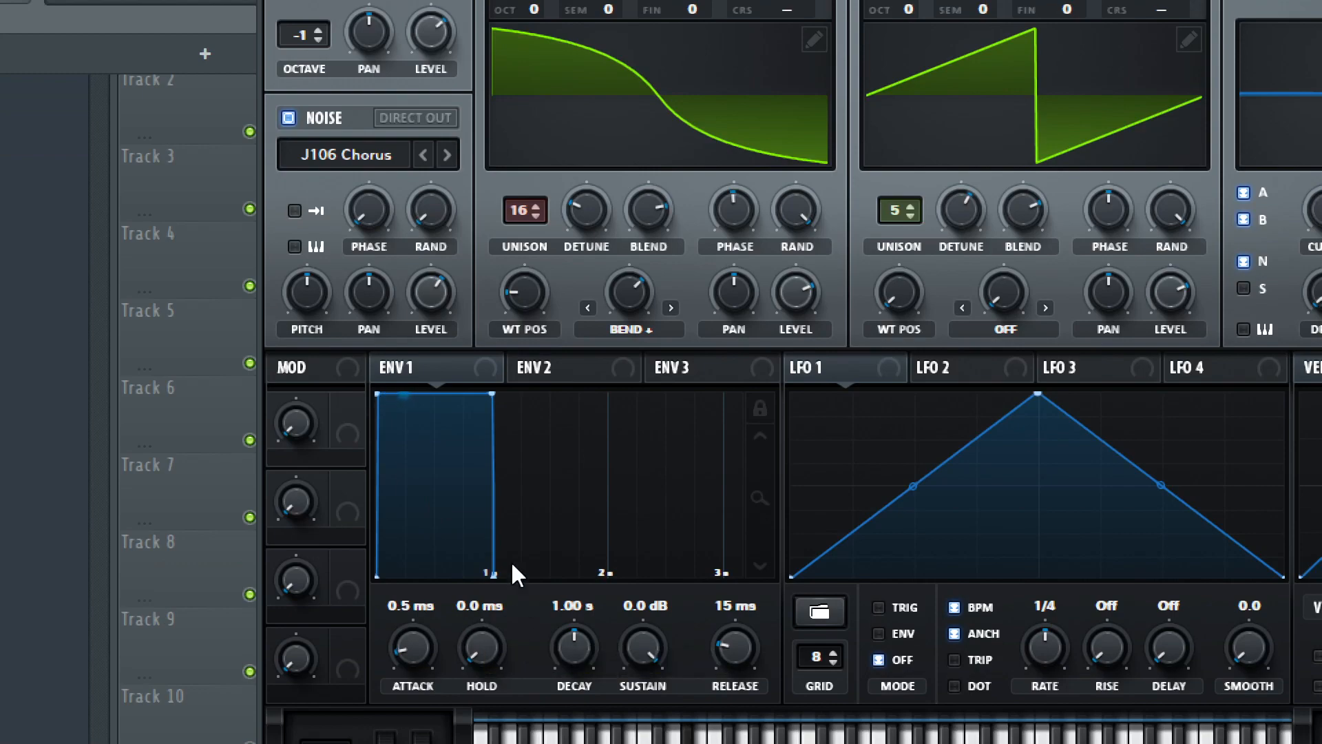
pyautogui.press('super+minus')
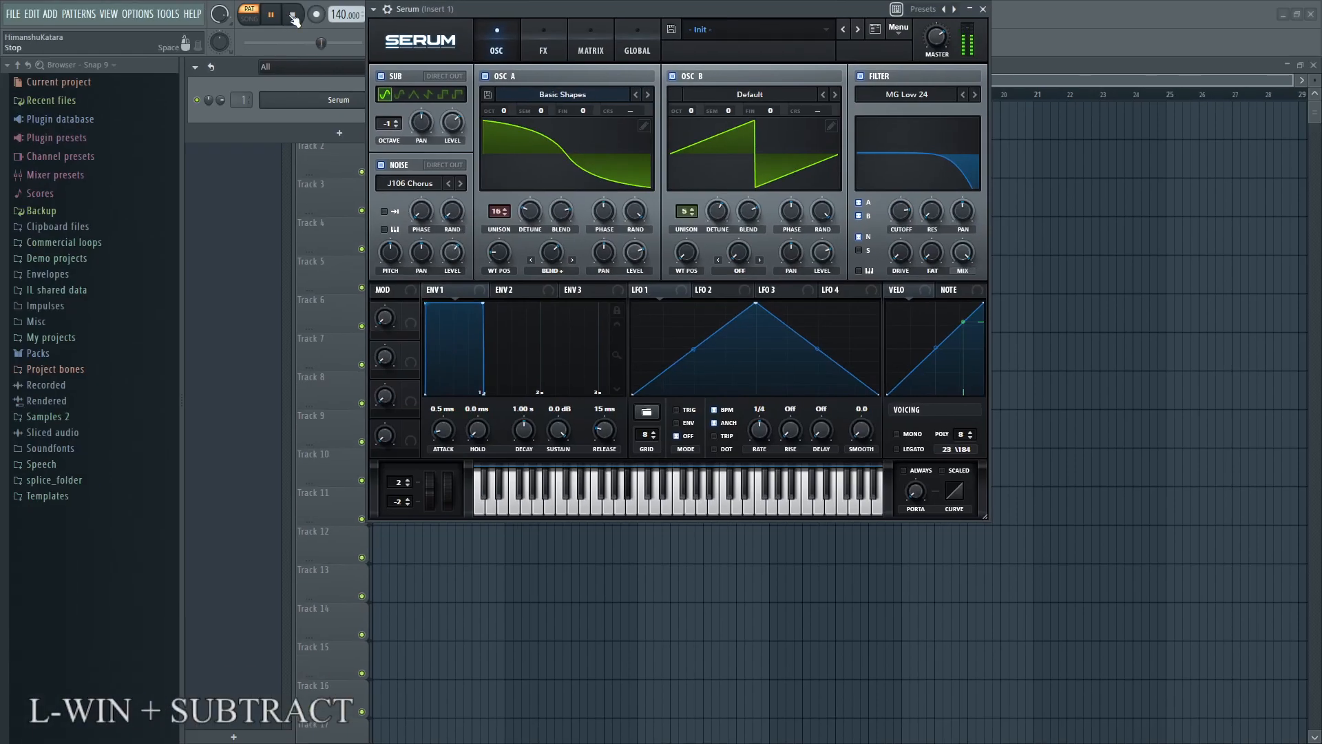
pyautogui.moveTo(453, 11); pyautogui.dragTo(486, 80)
pyautogui.press('super+plus')
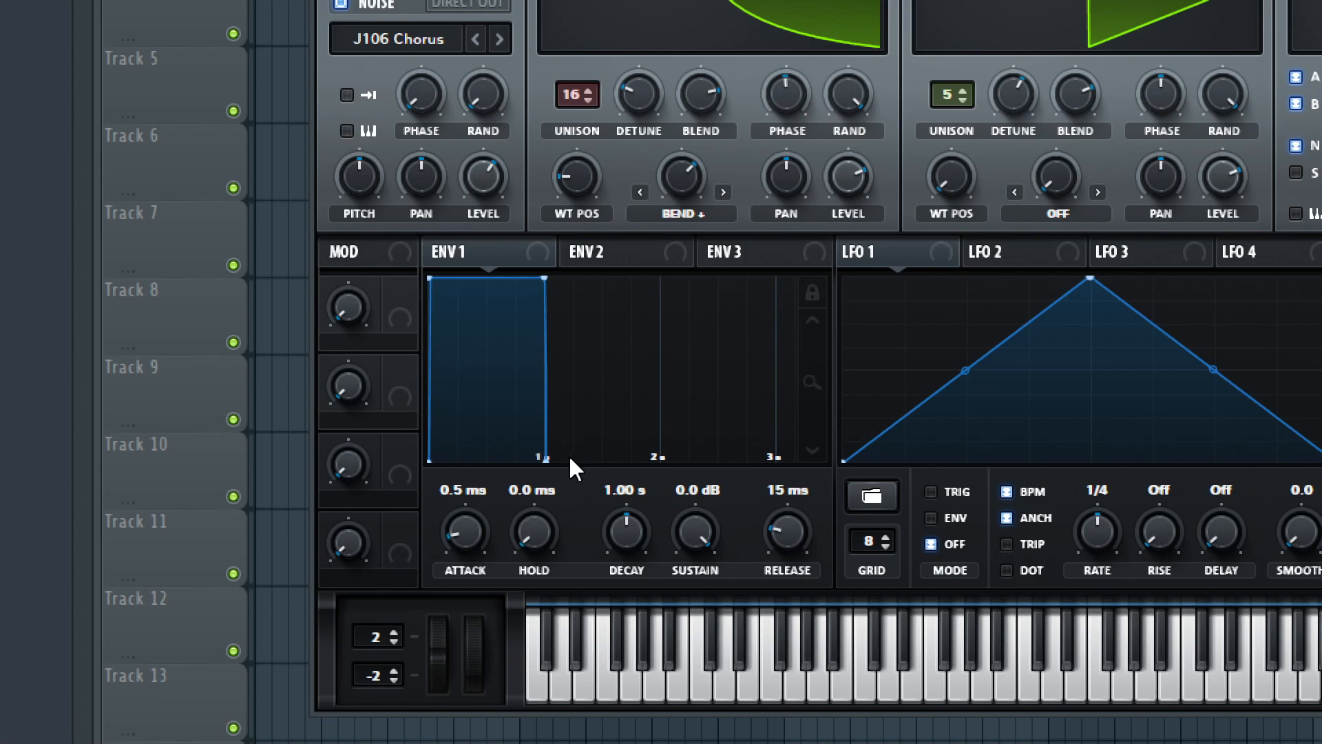
pyautogui.press('super+KP_Subtract')
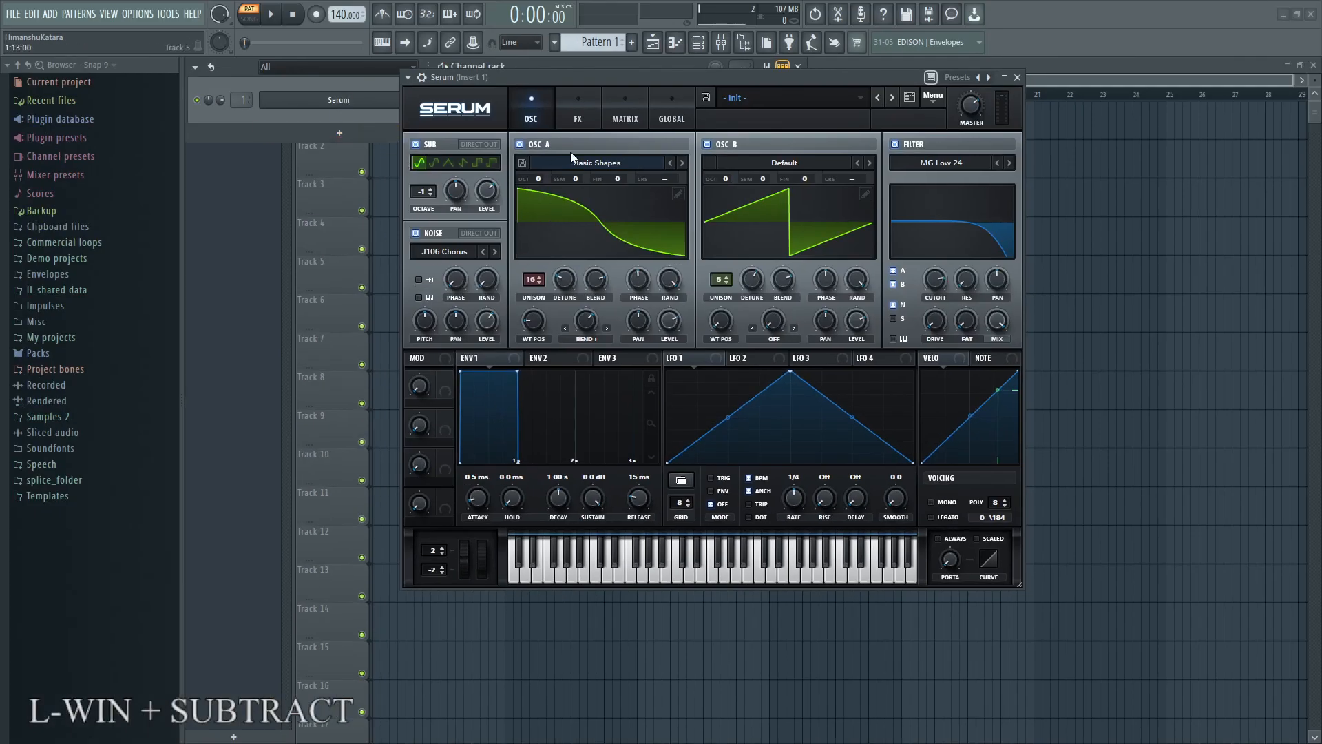
# - Disable oscillator B, the filter, the sub and the noise so that only oscillator A sounds
pyautogui.click(705, 145)
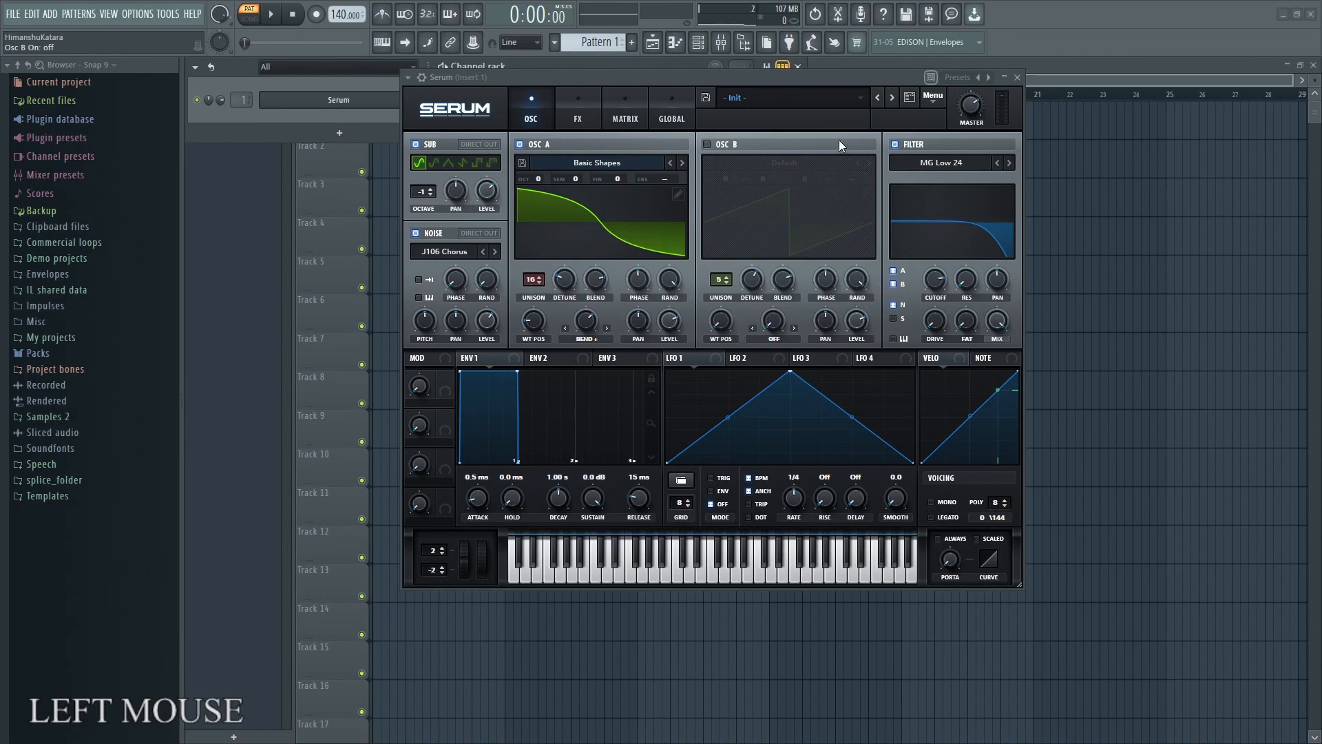
pyautogui.click(897, 145)
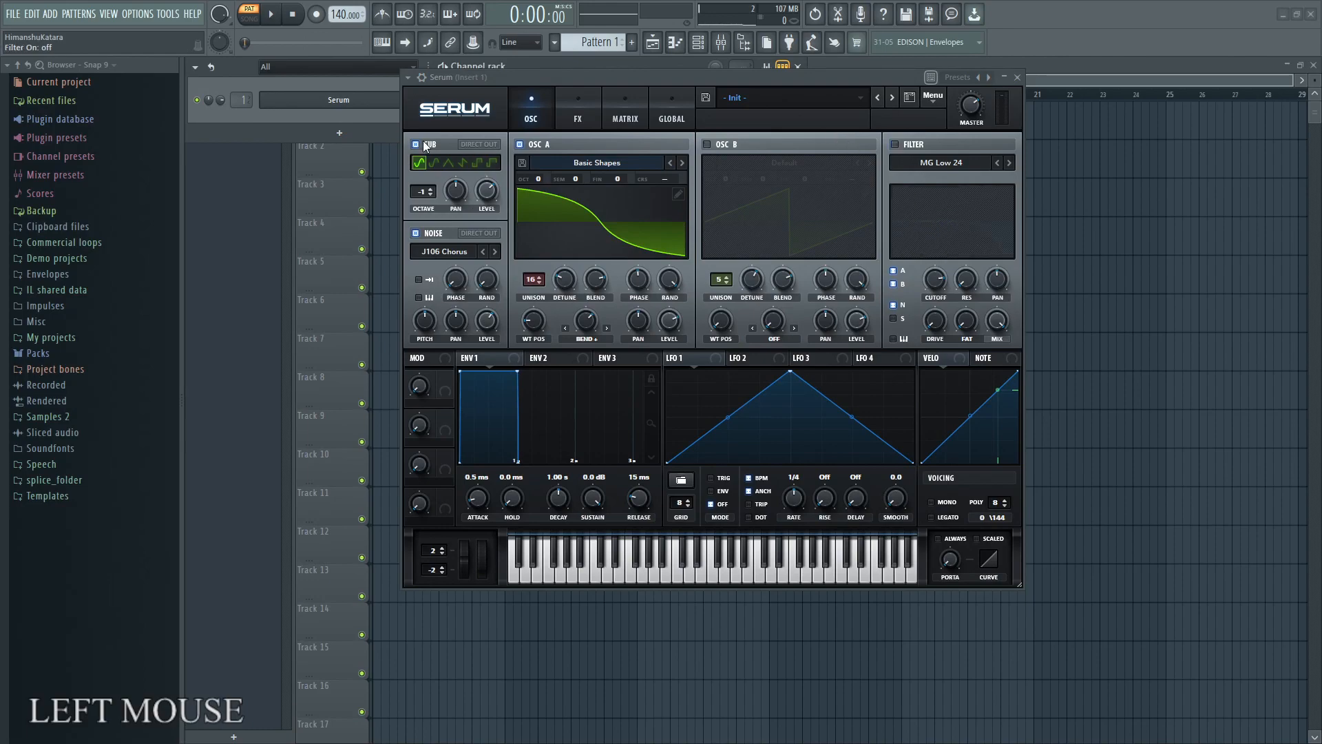
pyautogui.click(416, 144)
pyautogui.click(416, 233)
# - Raise envelope 1's release to 382 ms, and play and stop the pattern to hear the tail
pyautogui.press('super+plus')
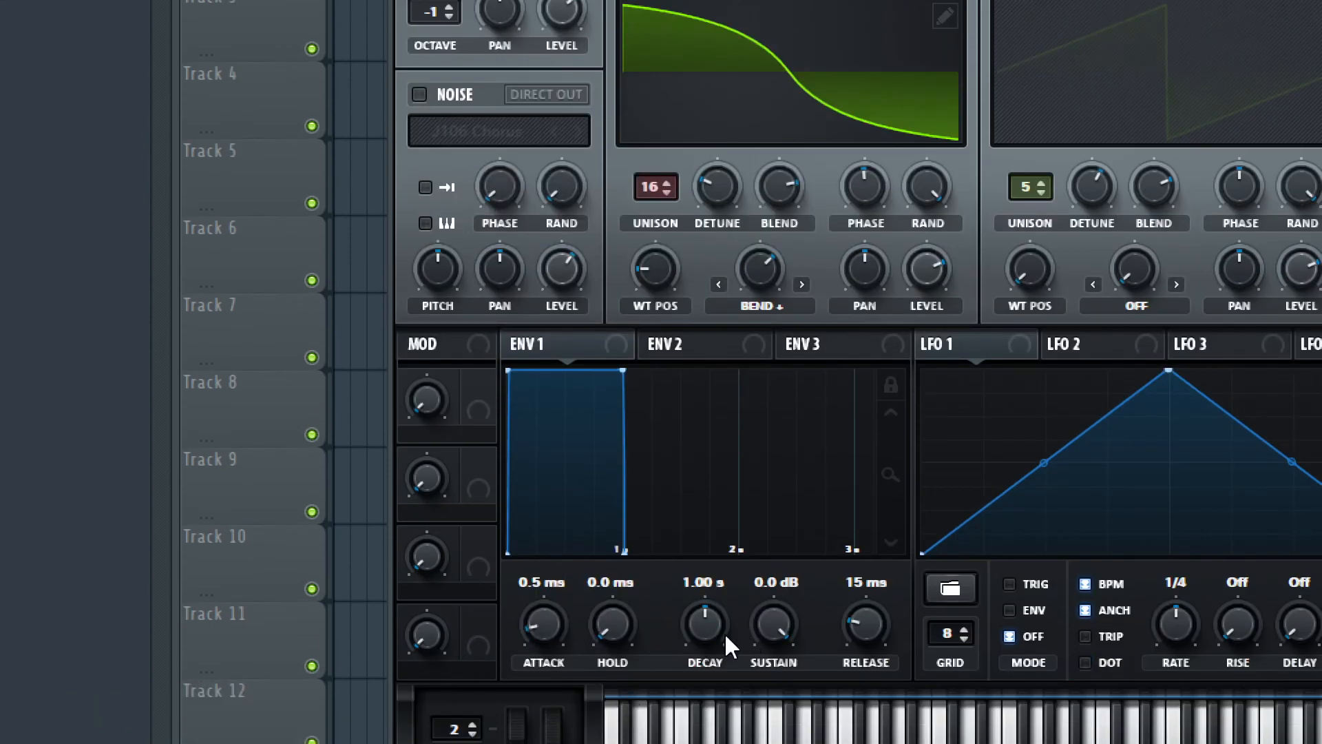
pyautogui.moveTo(869, 625); pyautogui.dragTo(866, 560)
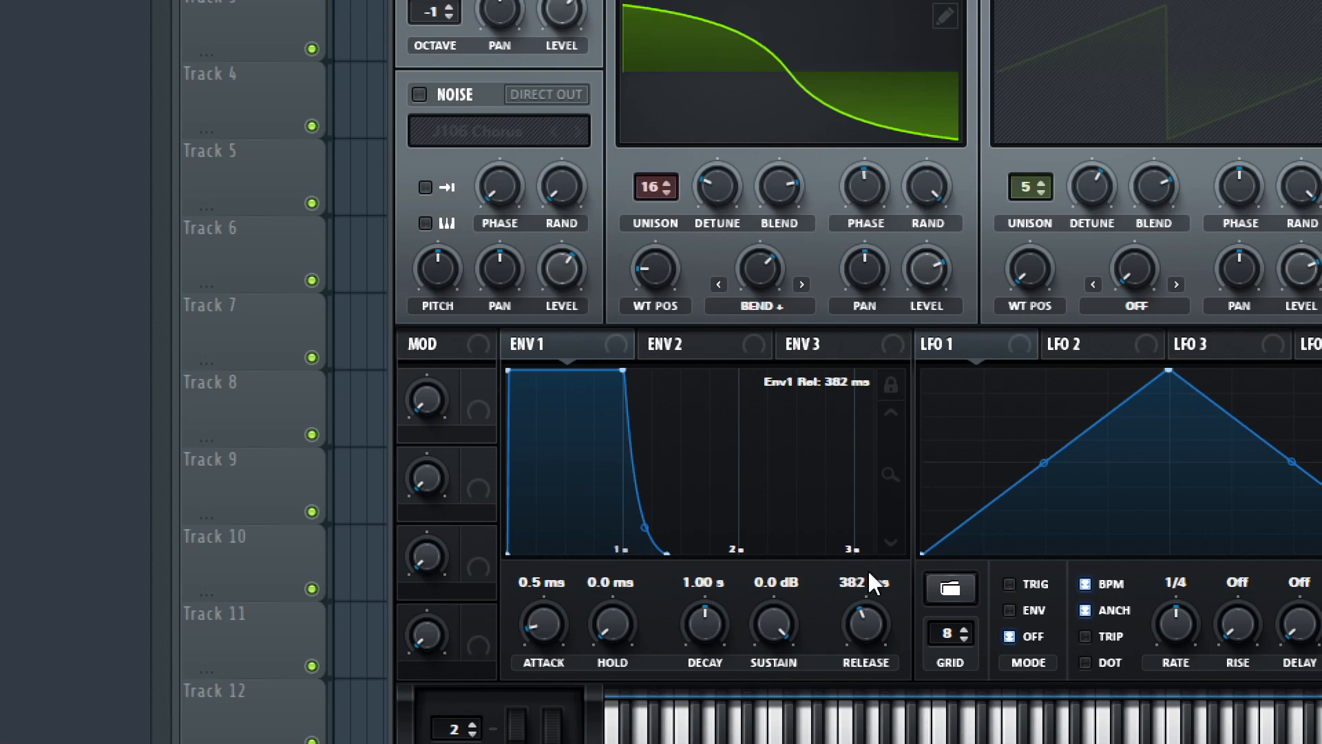
pyautogui.press('space')
pyautogui.press('super+KP_Subtract')
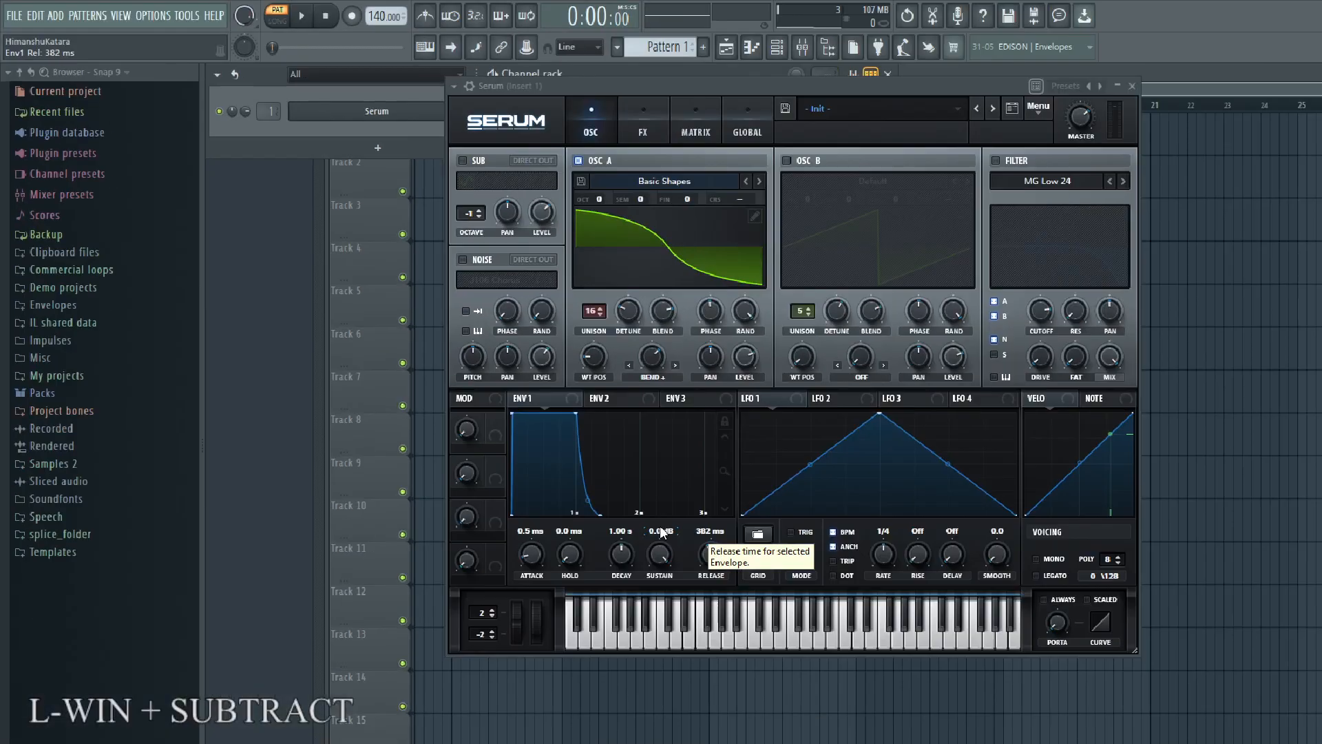
pyautogui.click(301, 16)
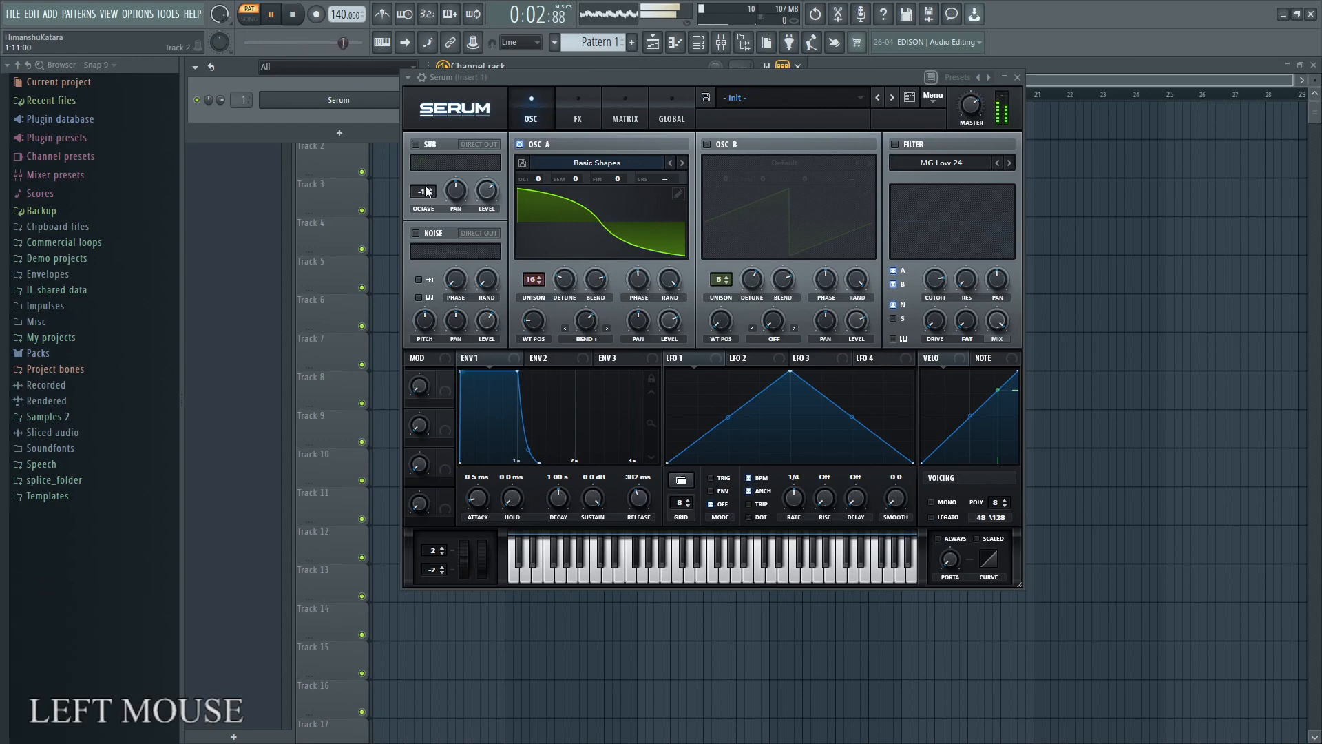
pyautogui.click(292, 14)
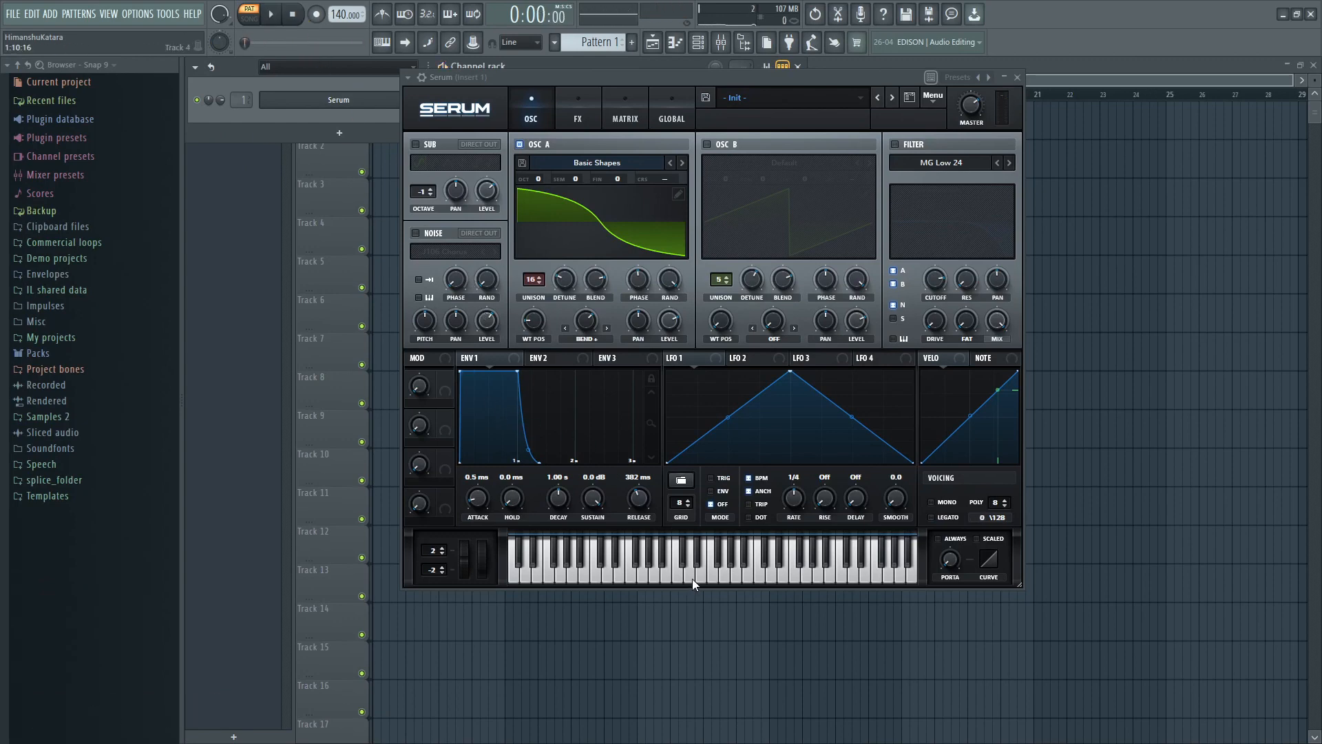
# - Raise envelope 1's release to 19.3 s, audition a note, and lower the release to 0.0 ms
pyautogui.moveTo(643, 511); pyautogui.dragTo(655, 436)
pyautogui.click(690, 559)
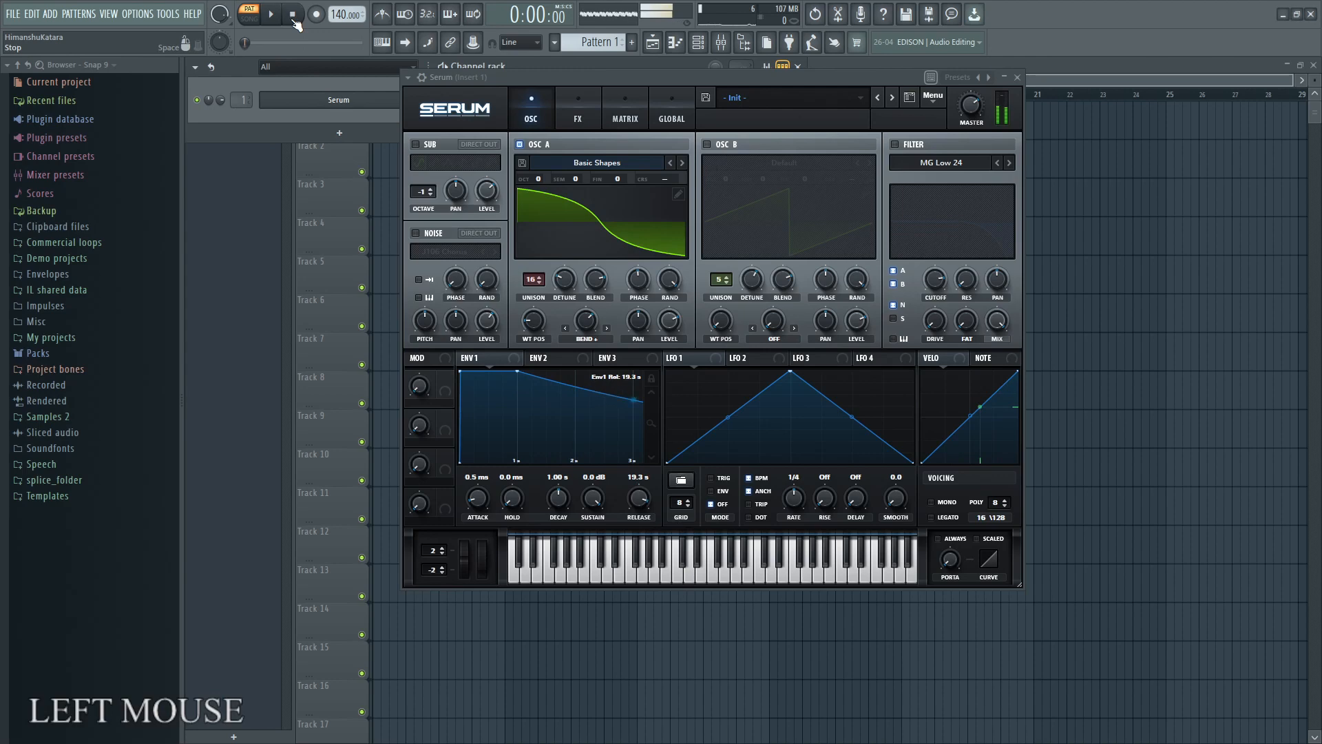
pyautogui.moveTo(619, 492); pyautogui.dragTo(626, 607)
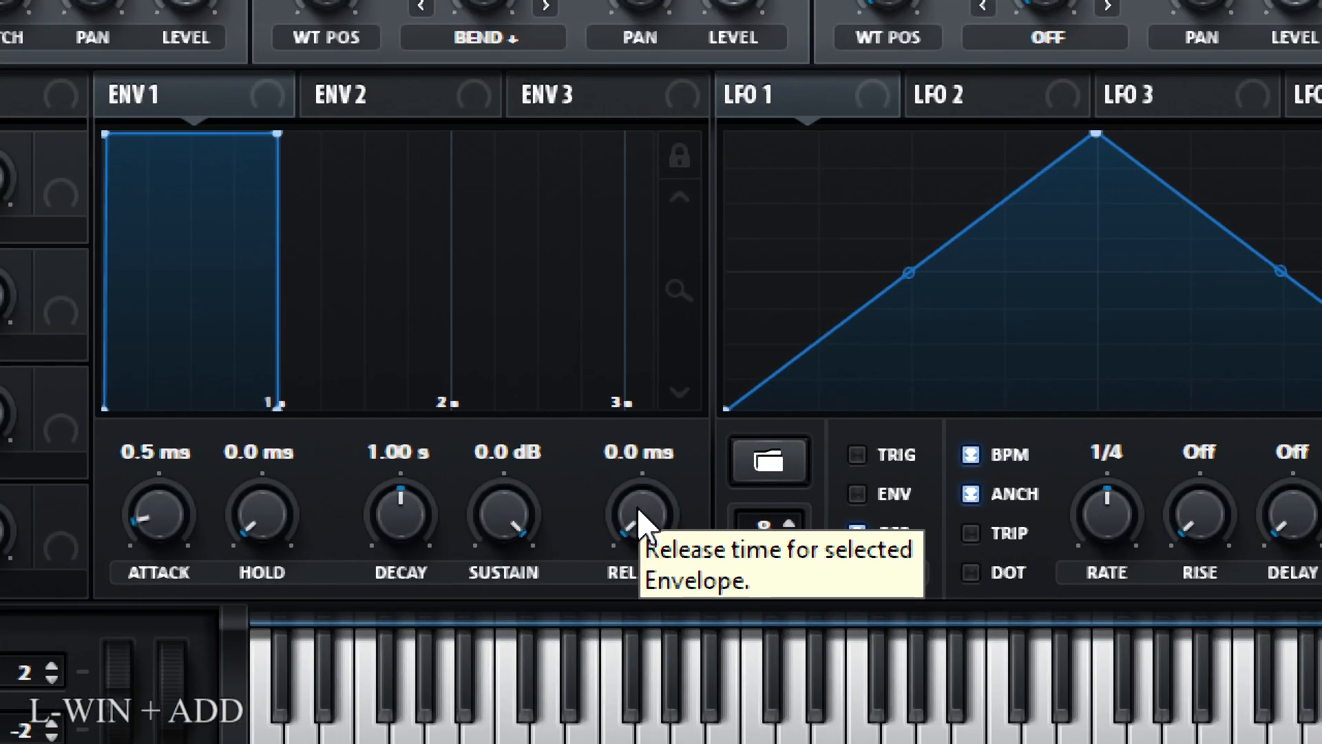
# - Set envelope 1's sustain to -4.2 dB, decay to 915 ms and attack to 634 ms, and audition a note
pyautogui.moveTo(503, 507); pyautogui.dragTo(502, 566)
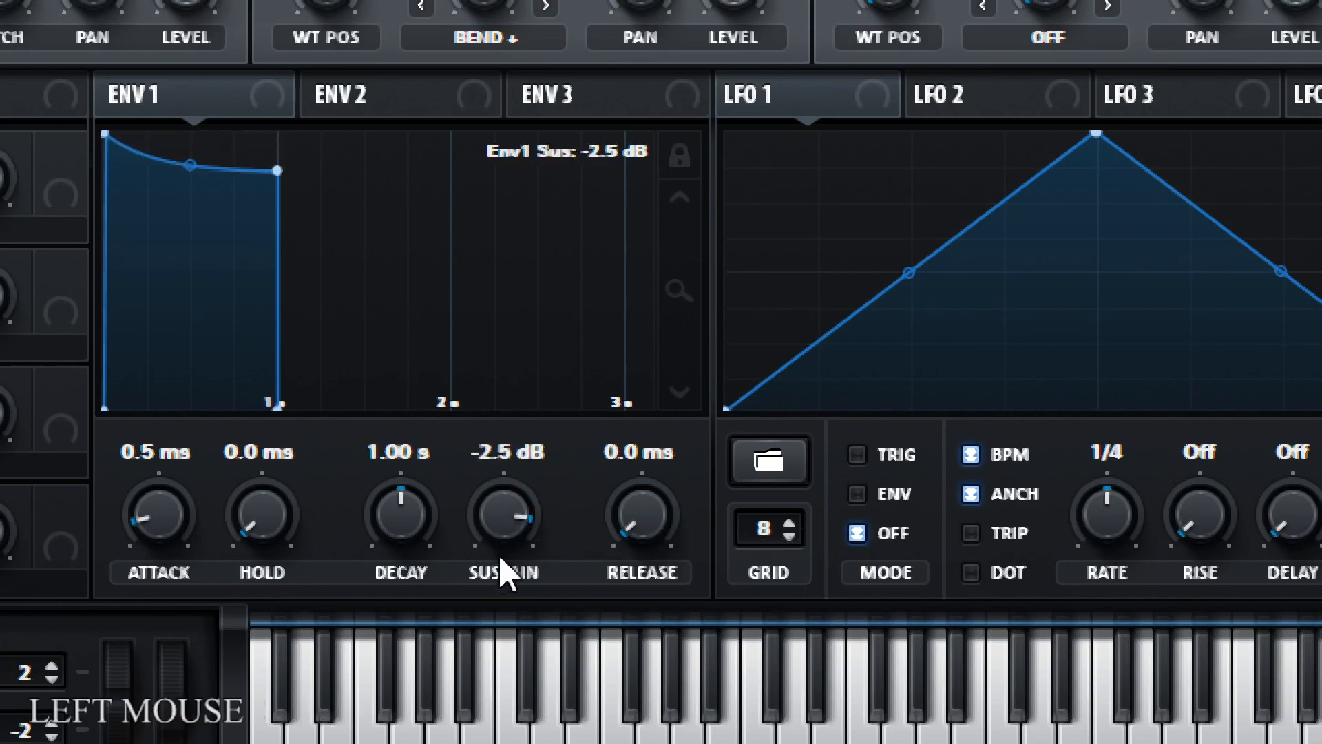
pyautogui.moveTo(501, 518)
pyautogui.mouseDown()
pyautogui.moveTo(499, 546)
pyautogui.moveTo(500, 522)
pyautogui.mouseUp()
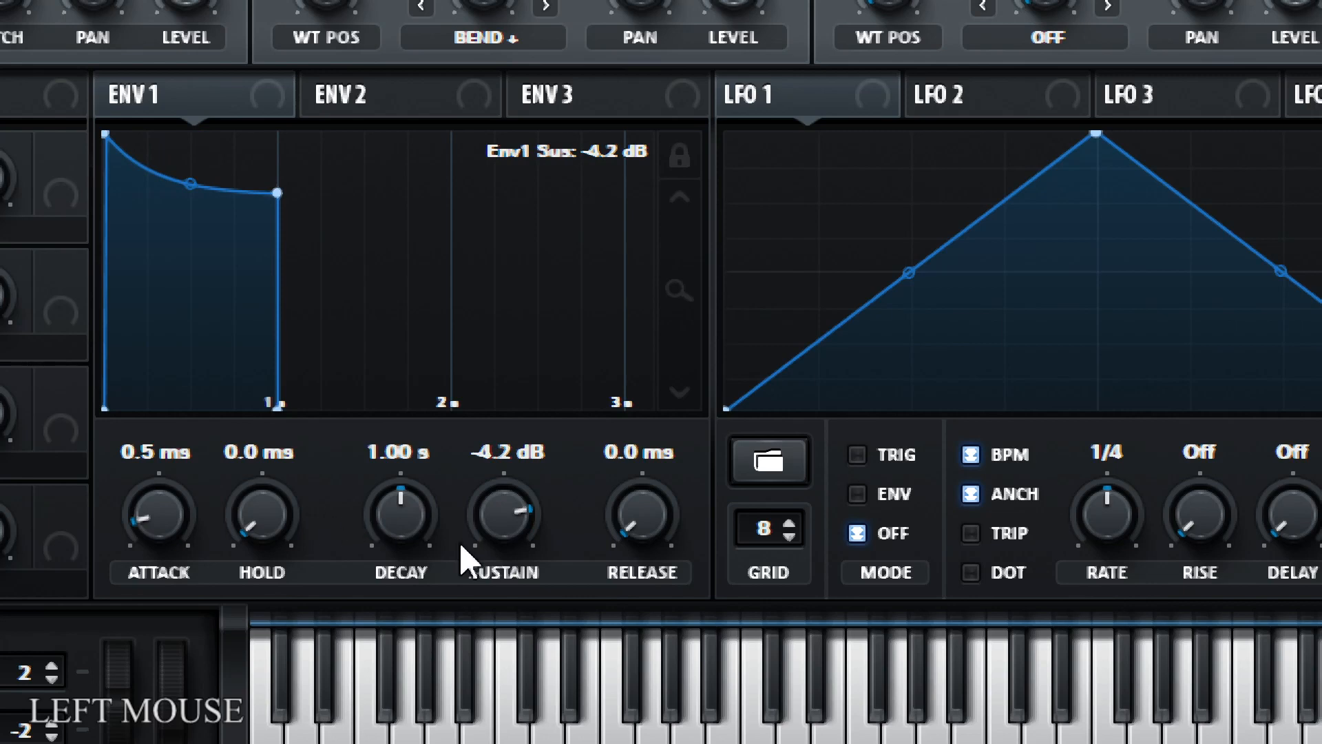
pyautogui.moveTo(391, 511)
pyautogui.mouseDown()
pyautogui.moveTo(392, 532)
pyautogui.moveTo(391, 515)
pyautogui.mouseUp()
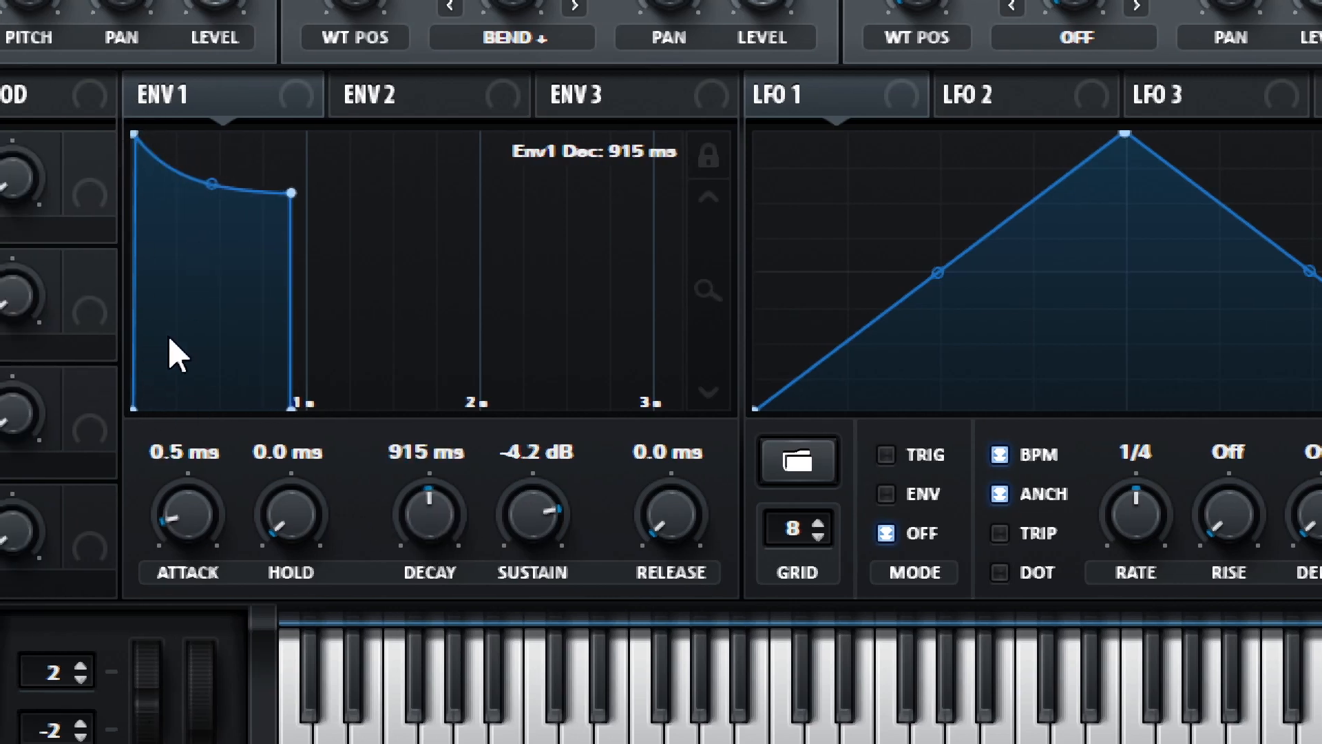
pyautogui.moveTo(179, 525); pyautogui.dragTo(211, 374)
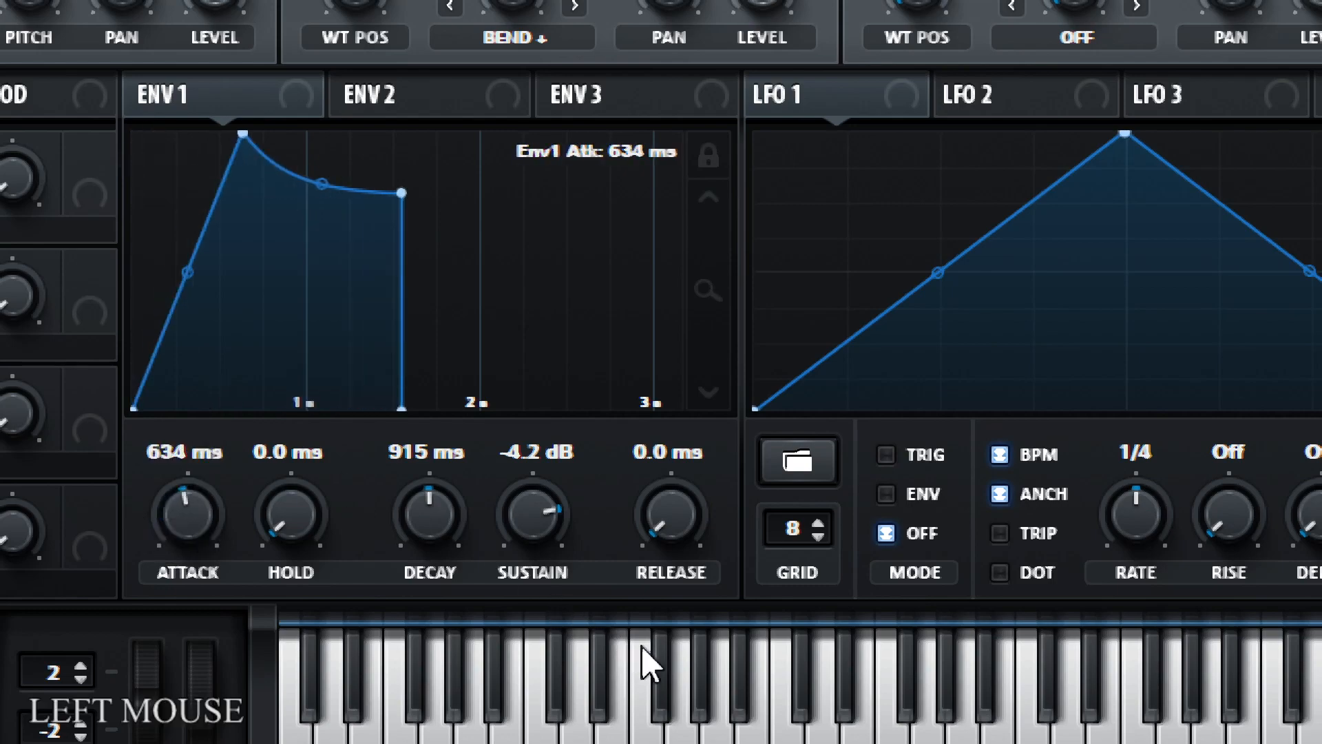
pyautogui.press('super+KP_Subtract')
pyautogui.click(808, 713)
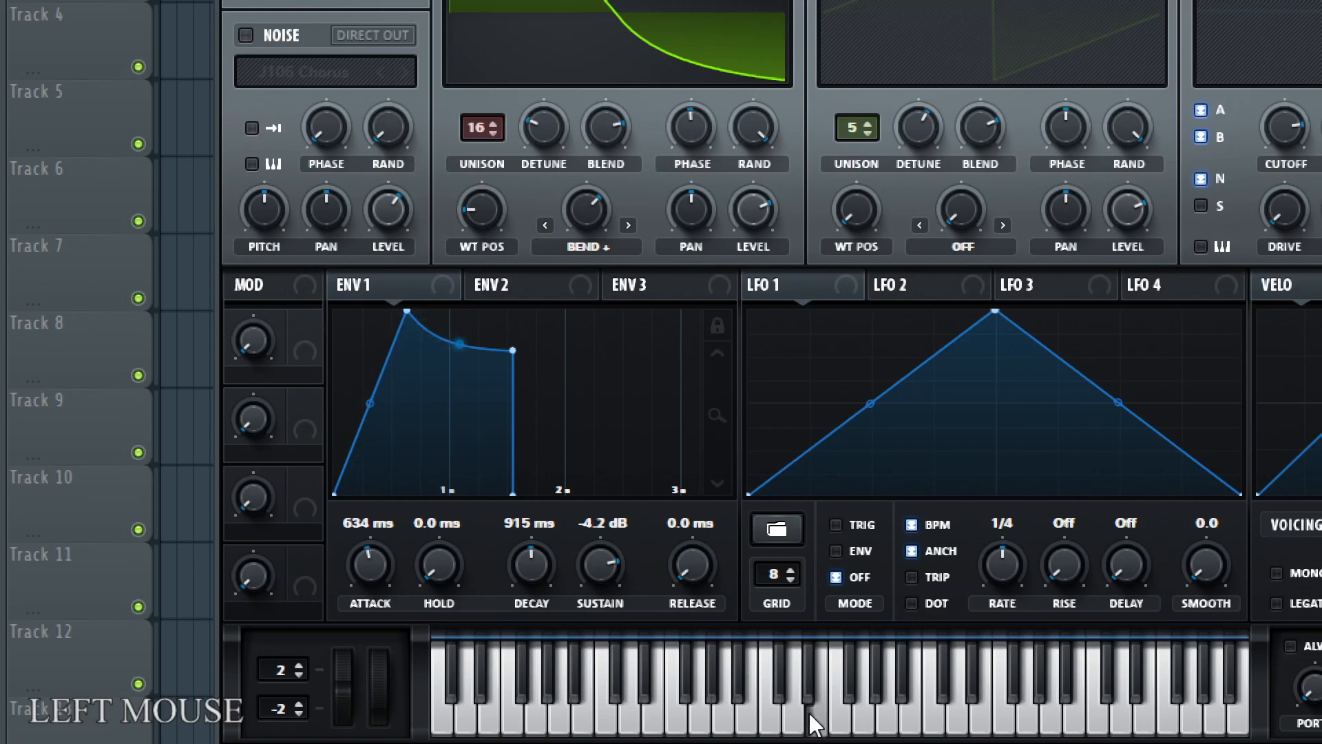
# - Raise envelope 1's attack to 1.72 s, audition a note, and reduce the attack to 0.0 ms
pyautogui.moveTo(368, 558); pyautogui.dragTo(368, 552)
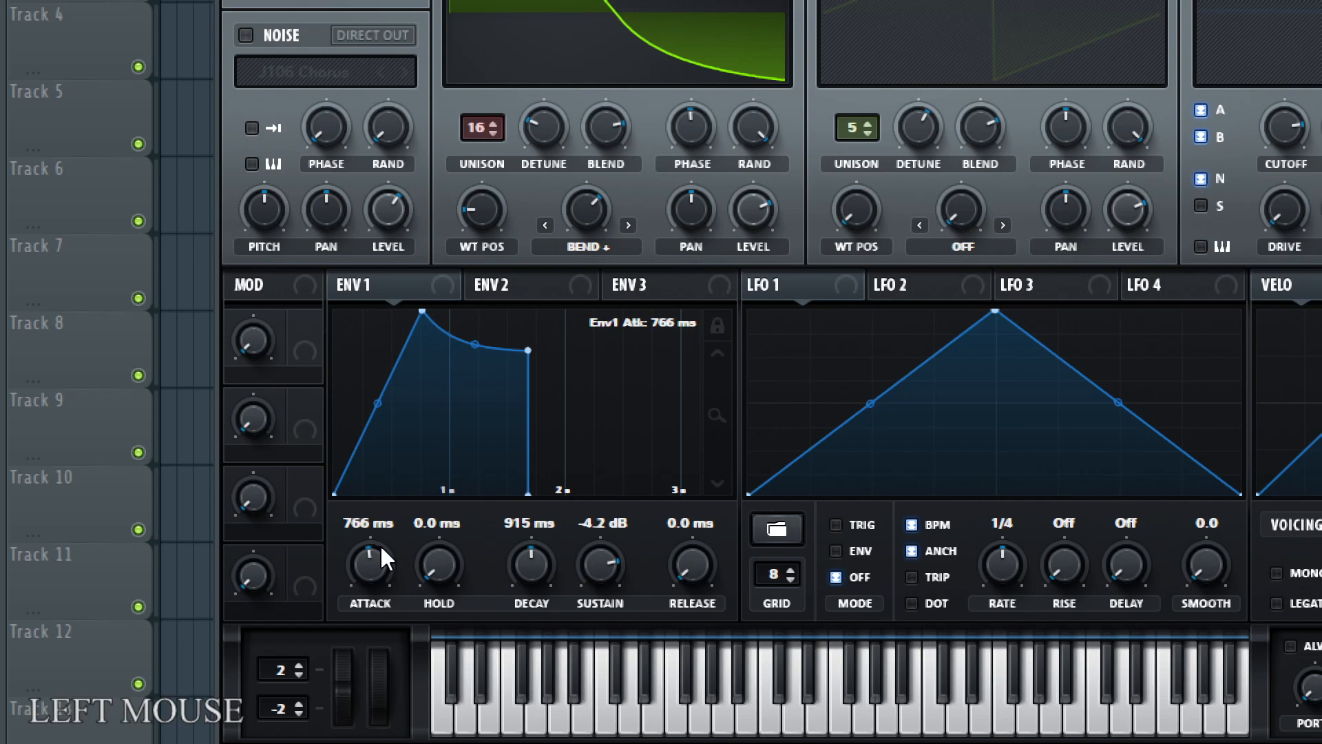
pyautogui.moveTo(381, 547); pyautogui.dragTo(390, 529)
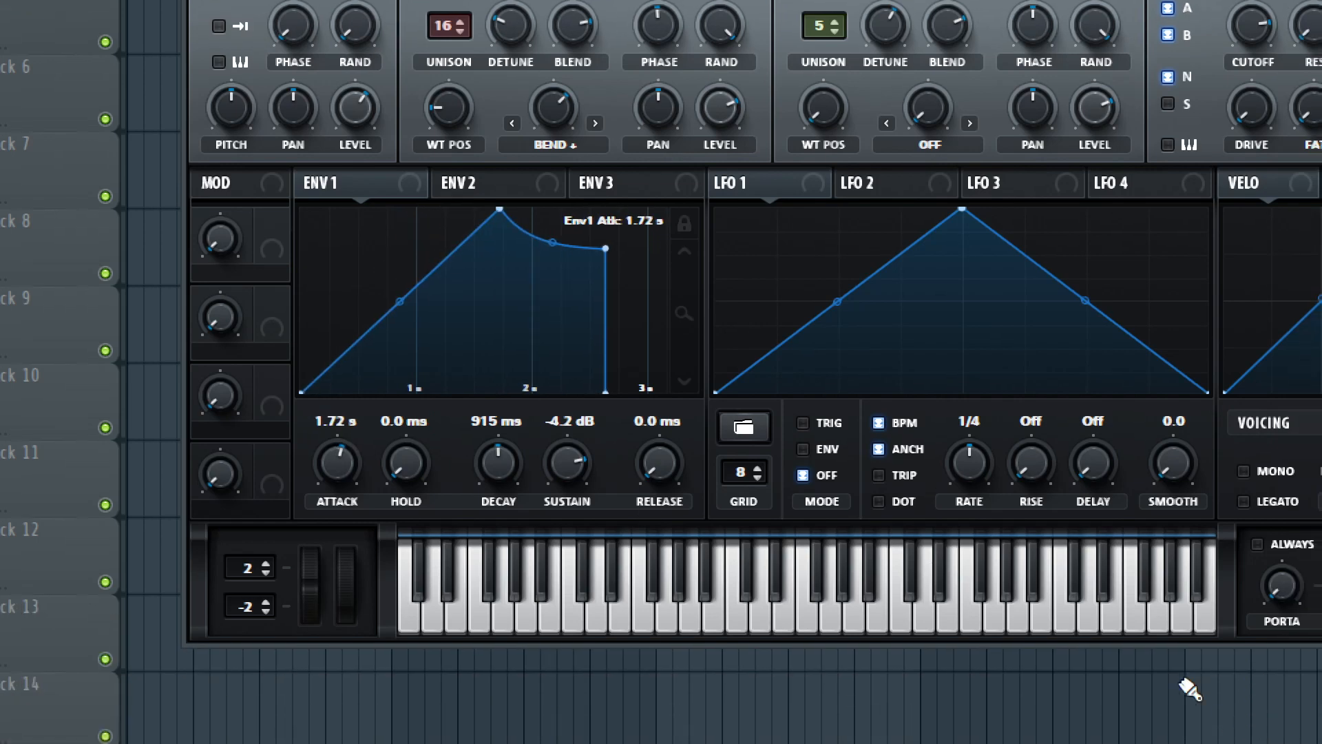
pyautogui.click(871, 615)
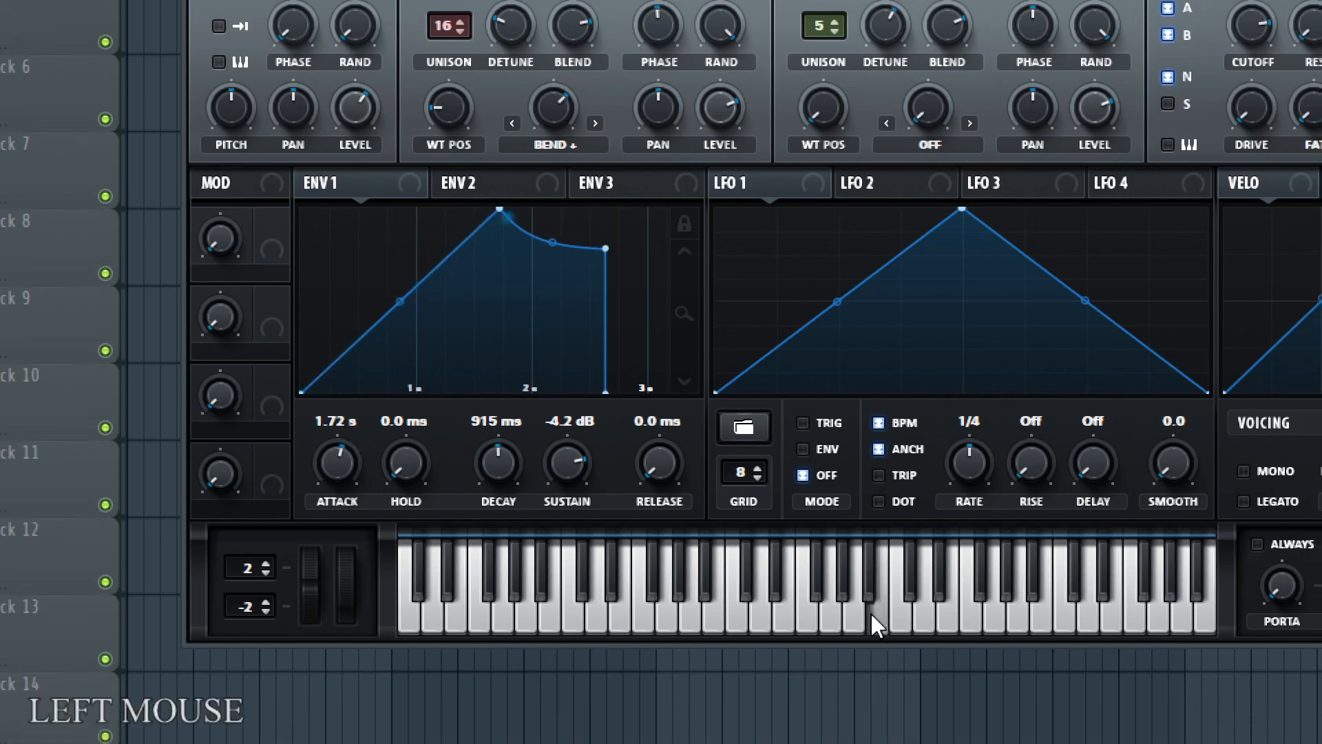
pyautogui.moveTo(327, 458); pyautogui.dragTo(331, 666)
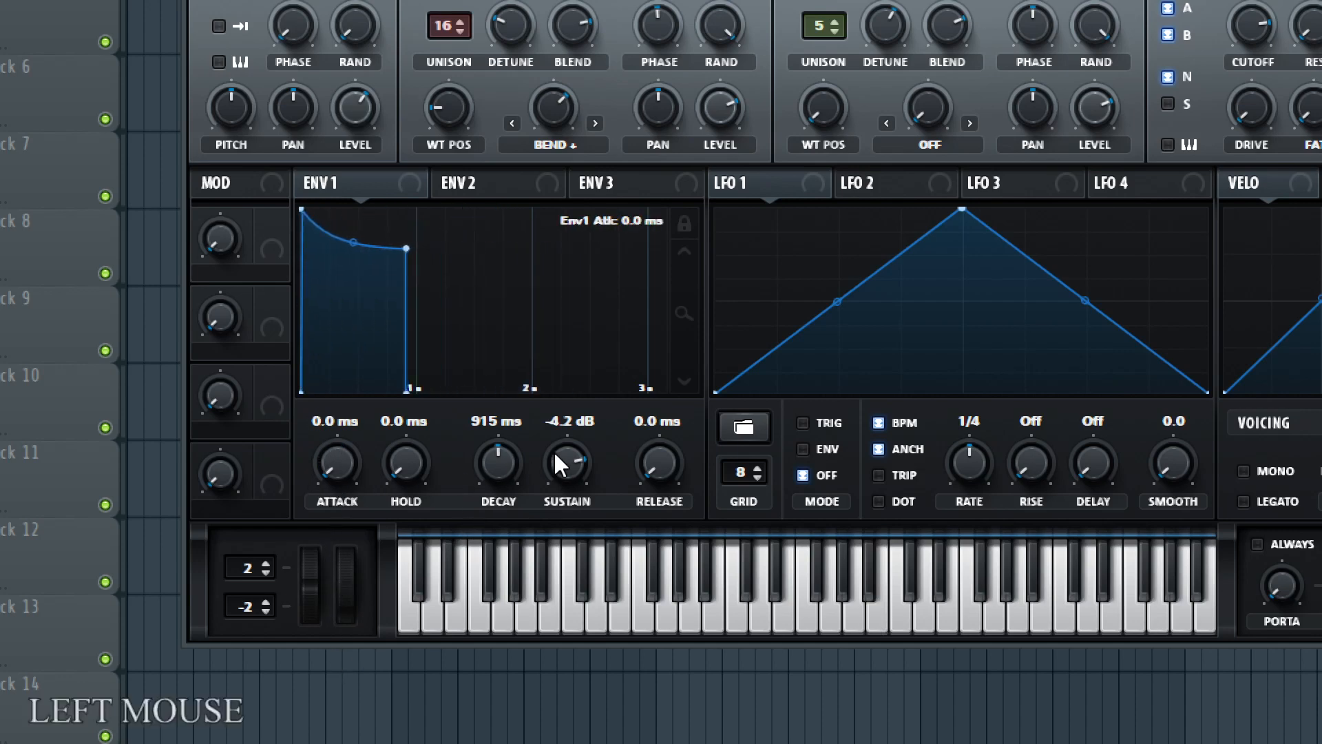
# - Shape envelope 1 with 342 ms decay, -11.9 dB sustain and 957 ms release, and audition it on the on-screen keyboard
pyautogui.moveTo(556, 468); pyautogui.dragTo(558, 536)
pyautogui.moveTo(498, 454); pyautogui.dragTo(500, 470)
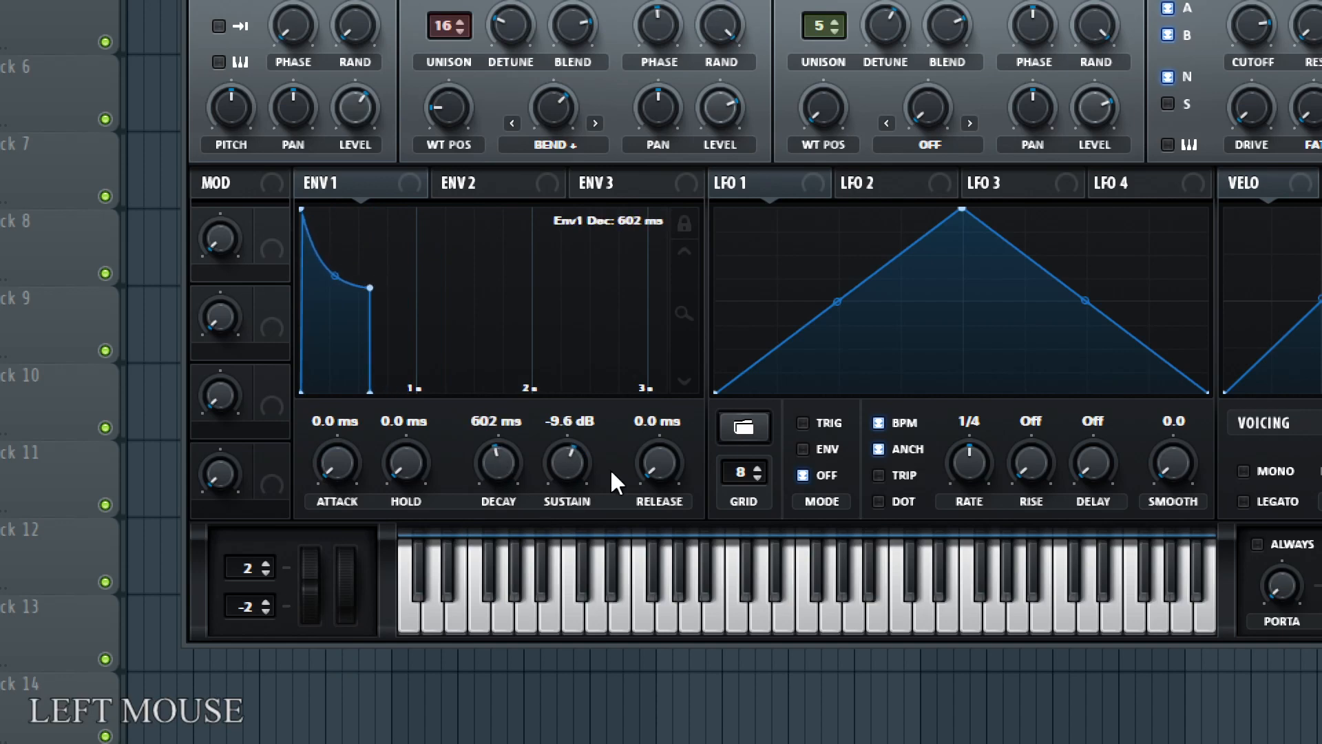
pyautogui.moveTo(646, 459); pyautogui.dragTo(673, 420)
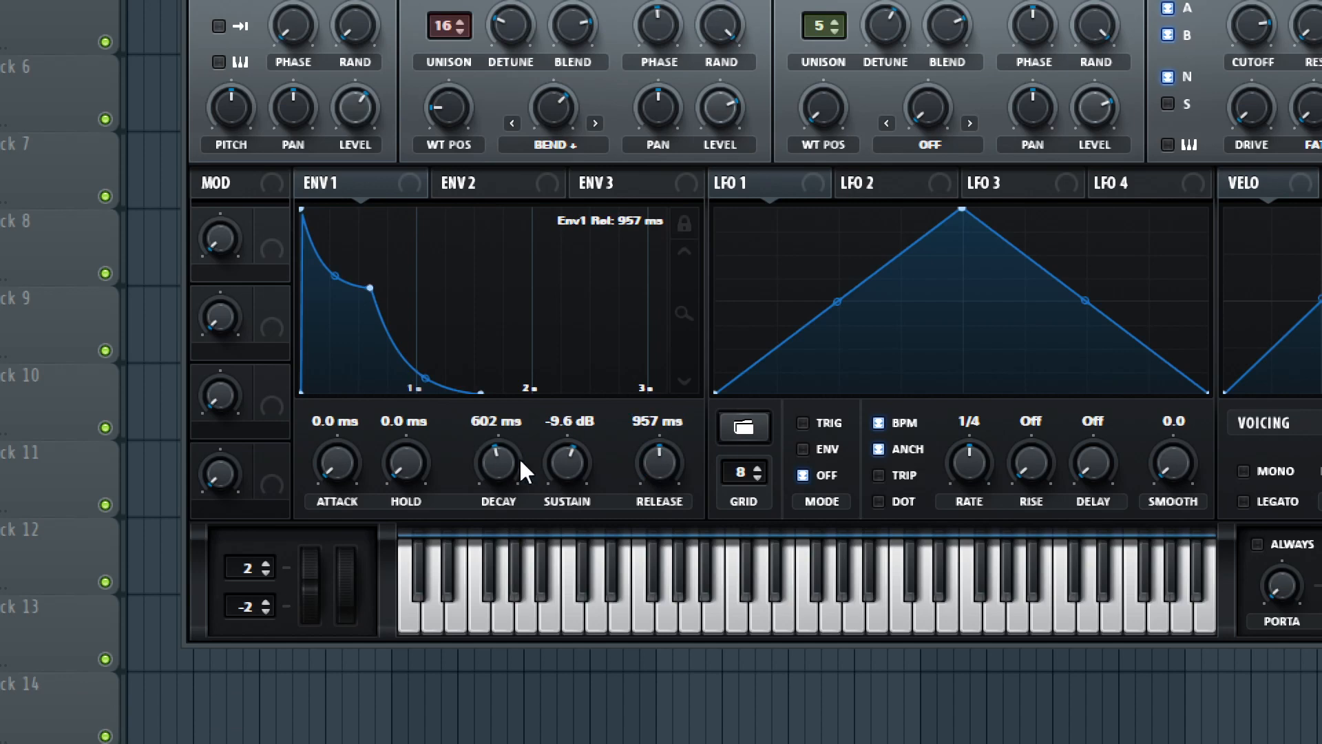
pyautogui.moveTo(499, 463); pyautogui.dragTo(560, 488)
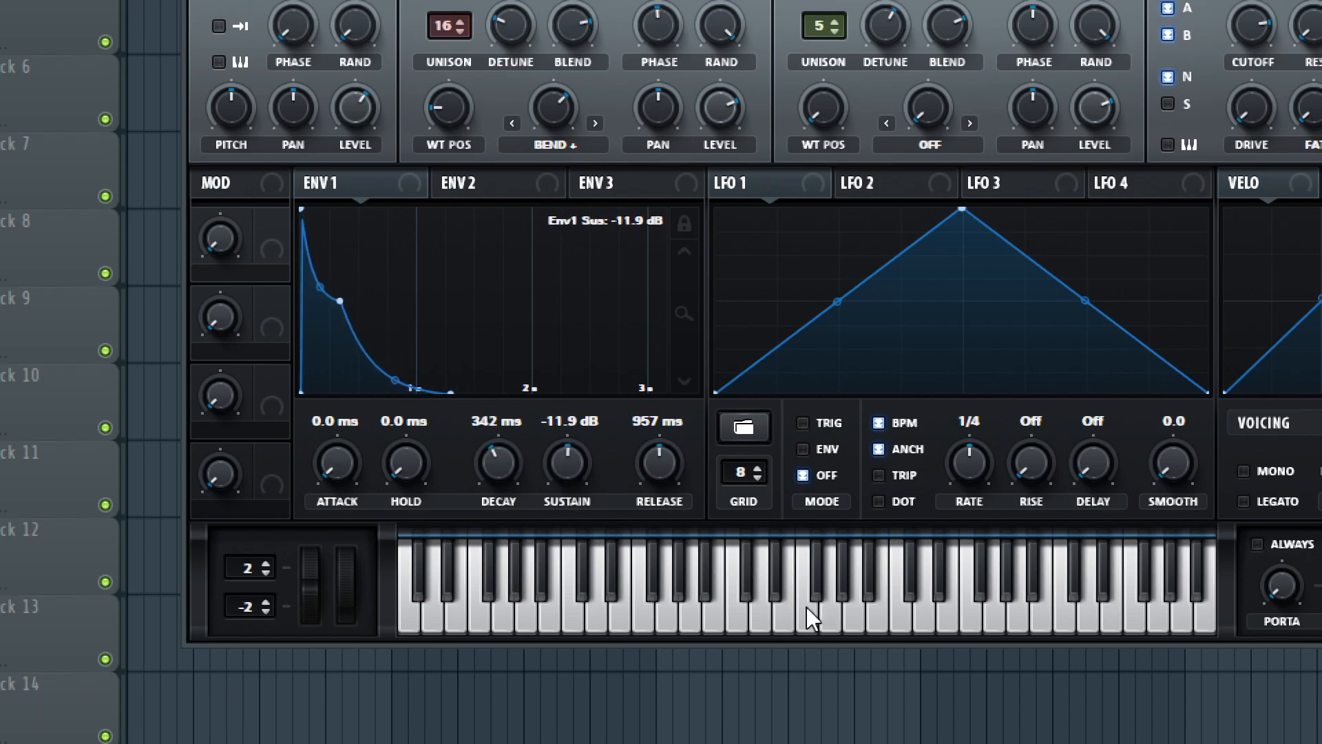
pyautogui.moveTo(808, 605); pyautogui.dragTo(854, 610)
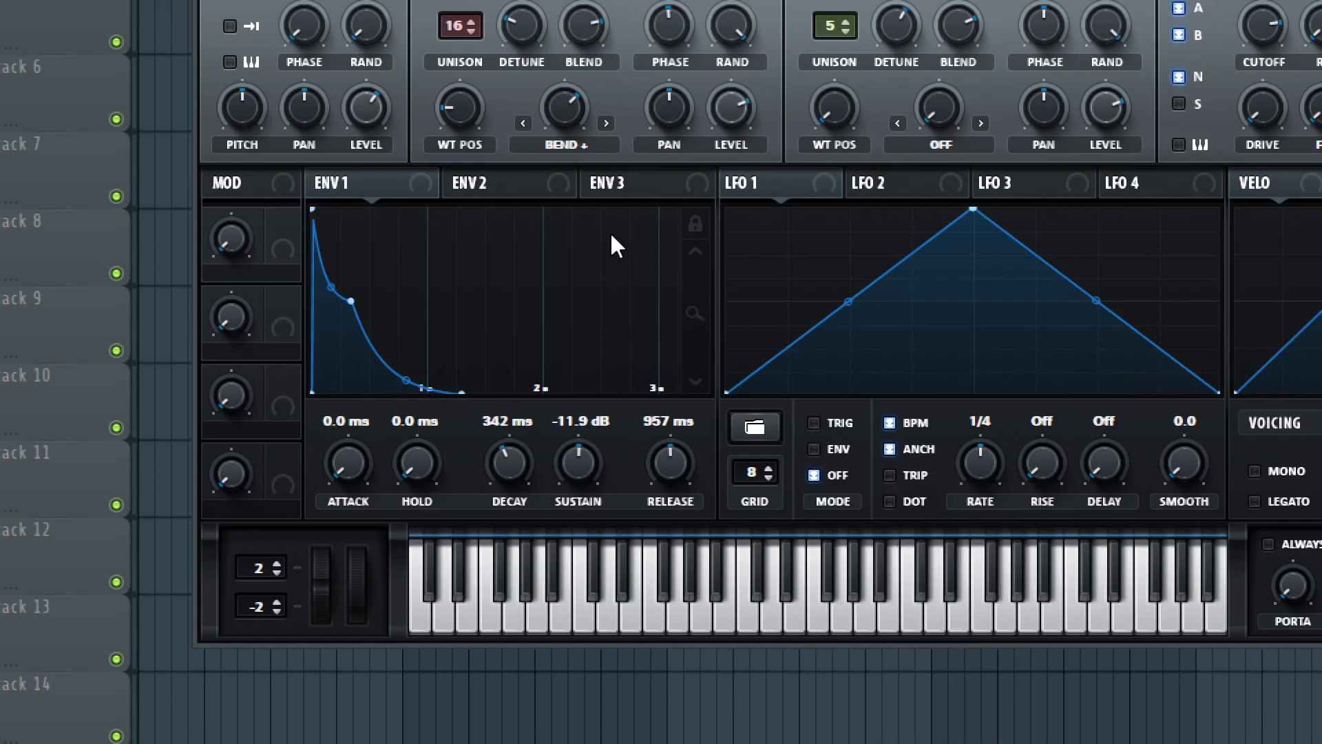
# - Move the Serum window down, then enable its filter and route the sub oscillator through it
pyautogui.press('super+minus')
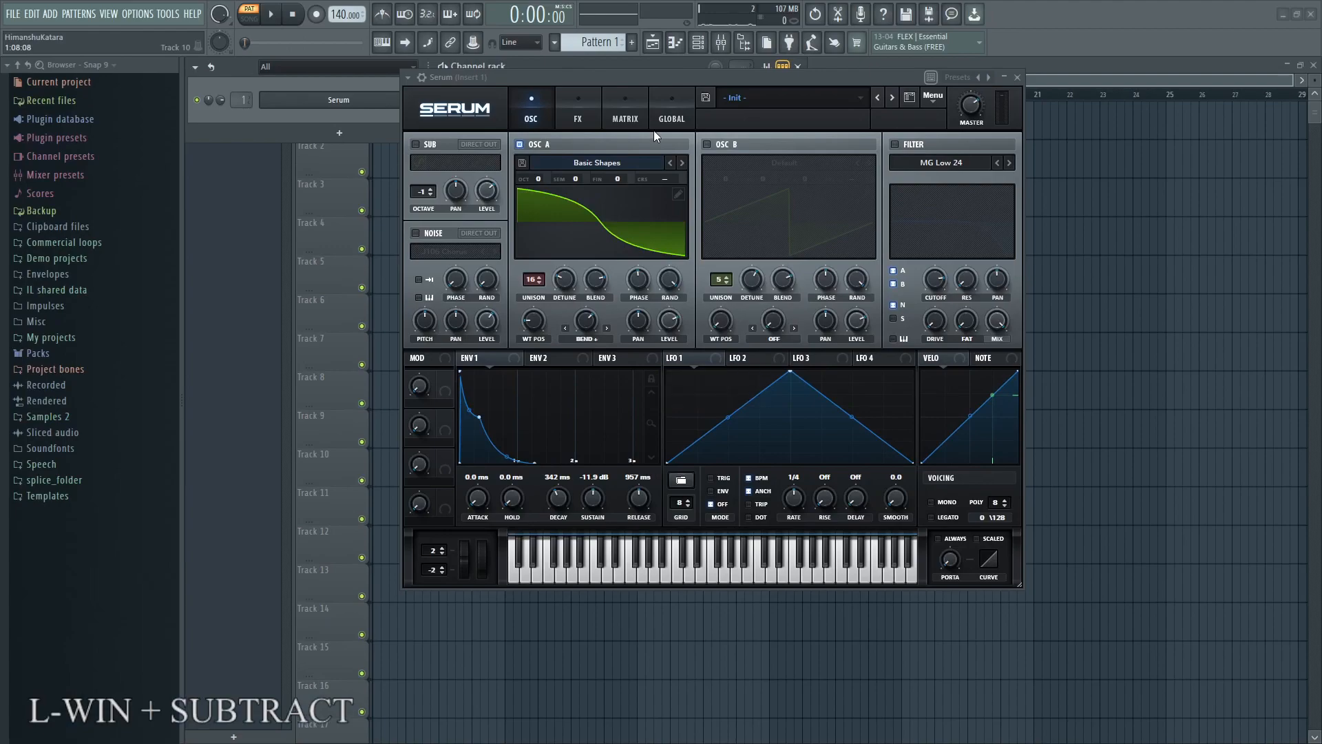
pyautogui.moveTo(654, 81); pyautogui.dragTo(651, 133)
pyautogui.press('super+plus')
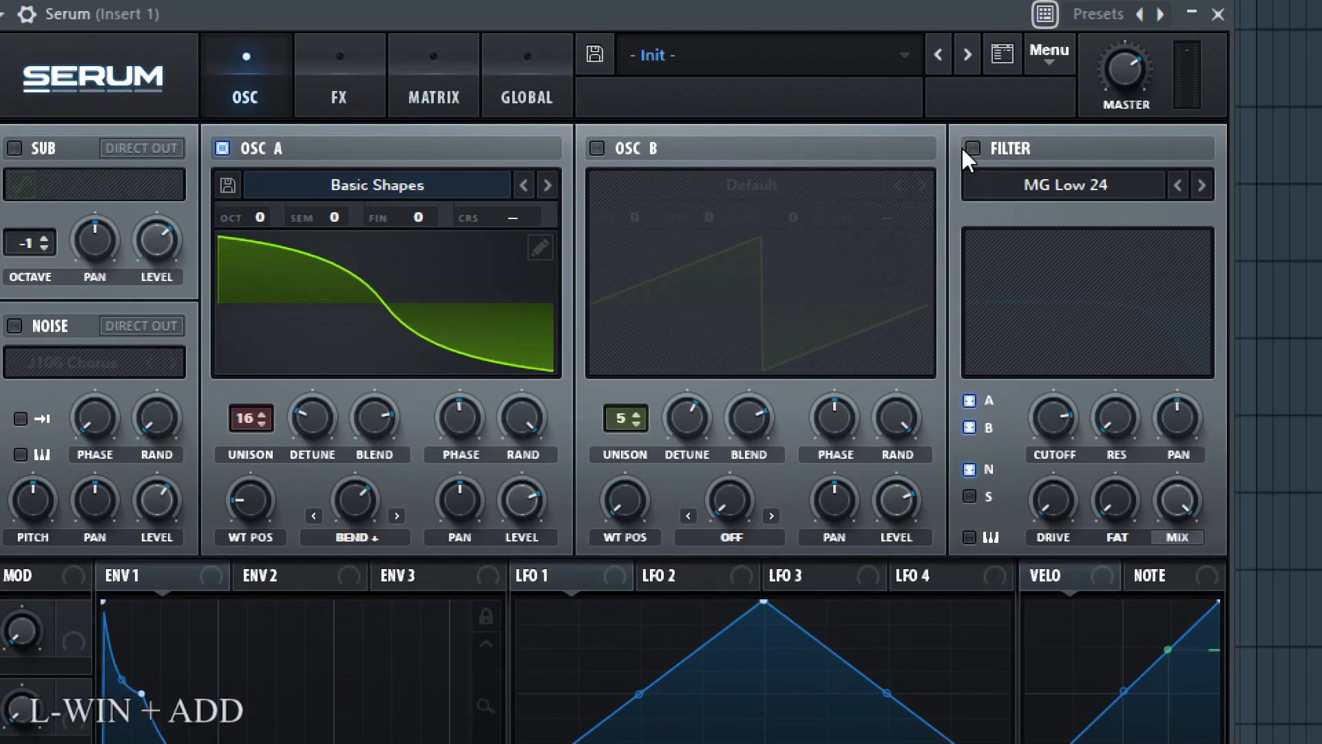
pyautogui.click(972, 147)
pyautogui.press('super+minus')
pyautogui.press('super+plus')
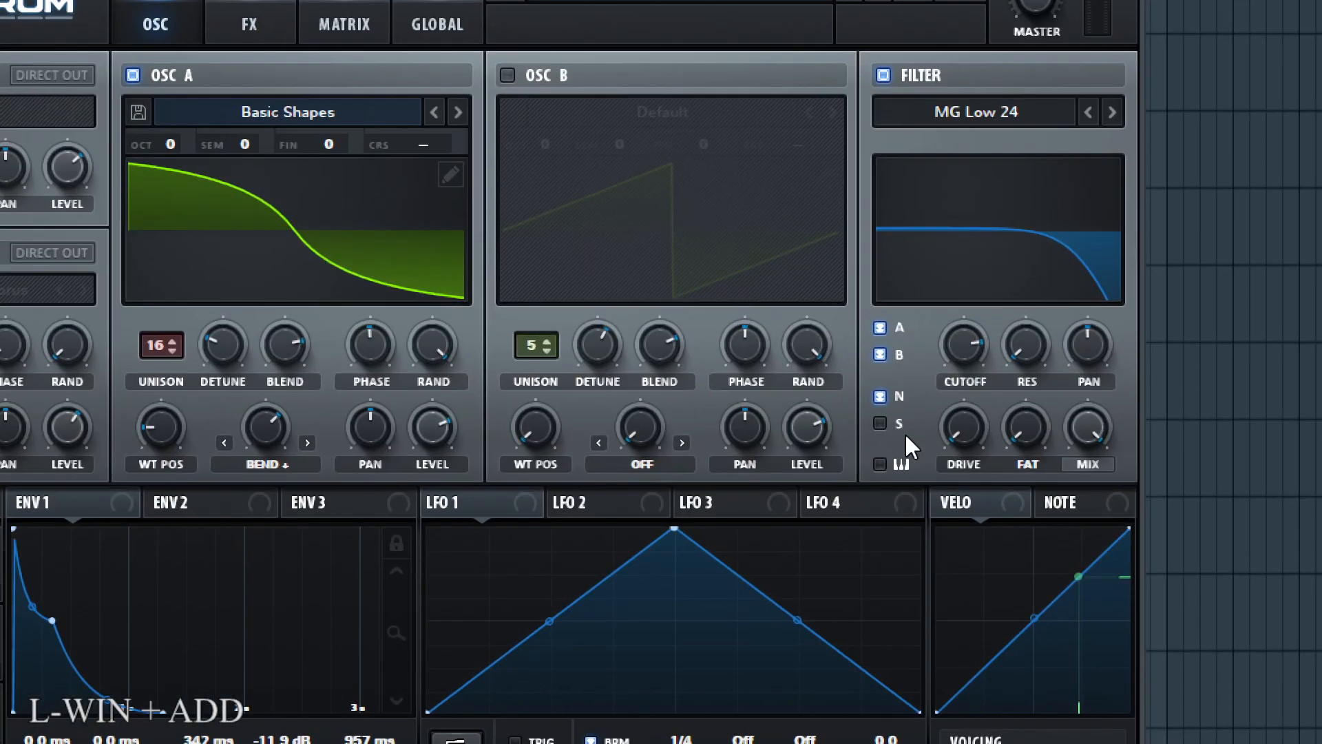
pyautogui.click(878, 423)
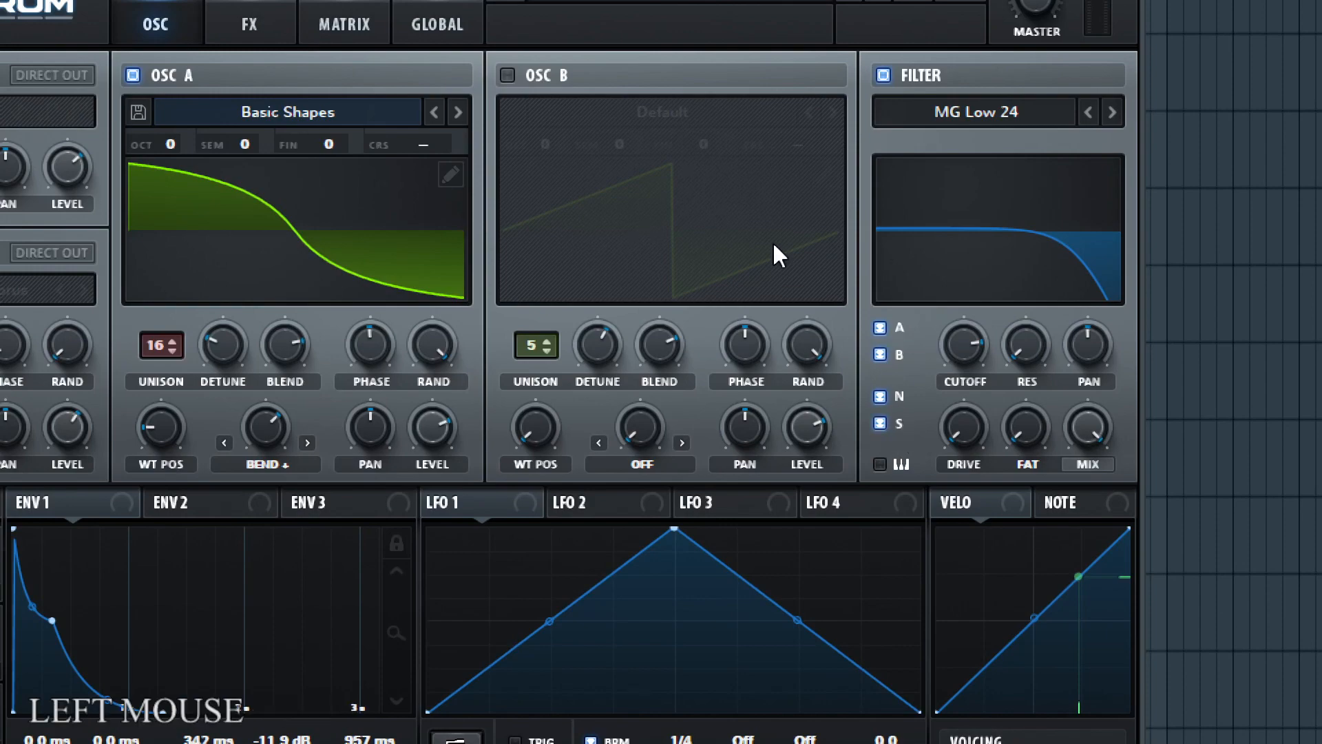
# - Enable the sub oscillator, the noise oscillator and oscillator B
pyautogui.press('super+minus')
pyautogui.click(413, 198)
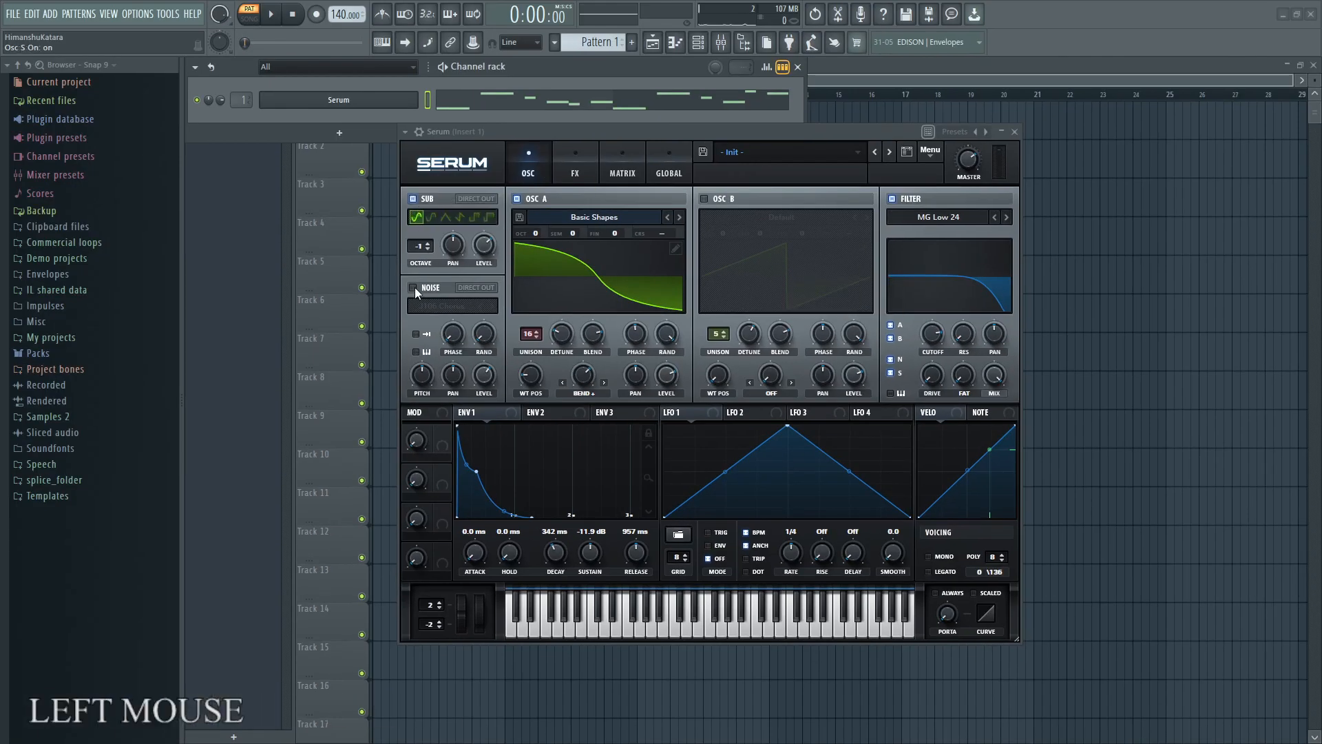
pyautogui.click(413, 287)
pyautogui.click(703, 198)
# - Modulate the filter cutoff with Env 1 at an amount of 25 and lower the base cutoff
pyautogui.press('super+KP_Add')
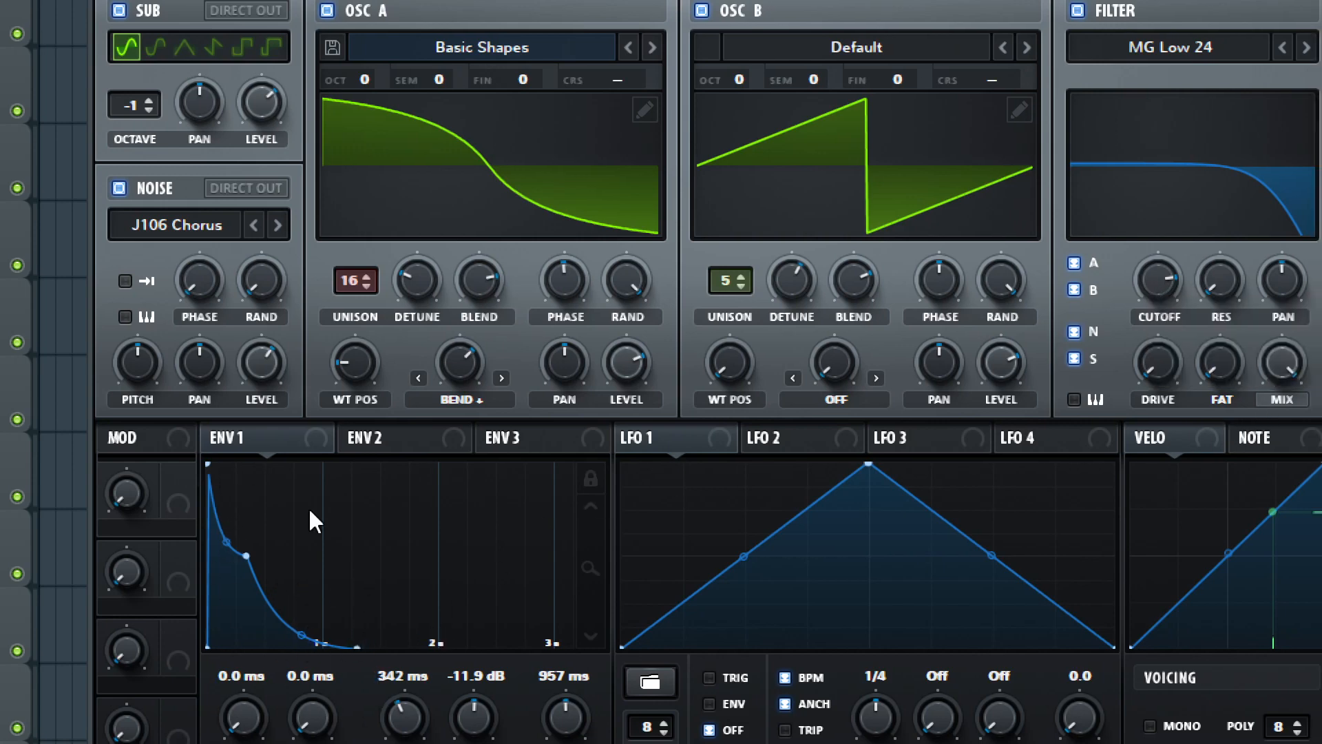
pyautogui.click(318, 440)
pyautogui.moveTo(317, 438); pyautogui.dragTo(1159, 262)
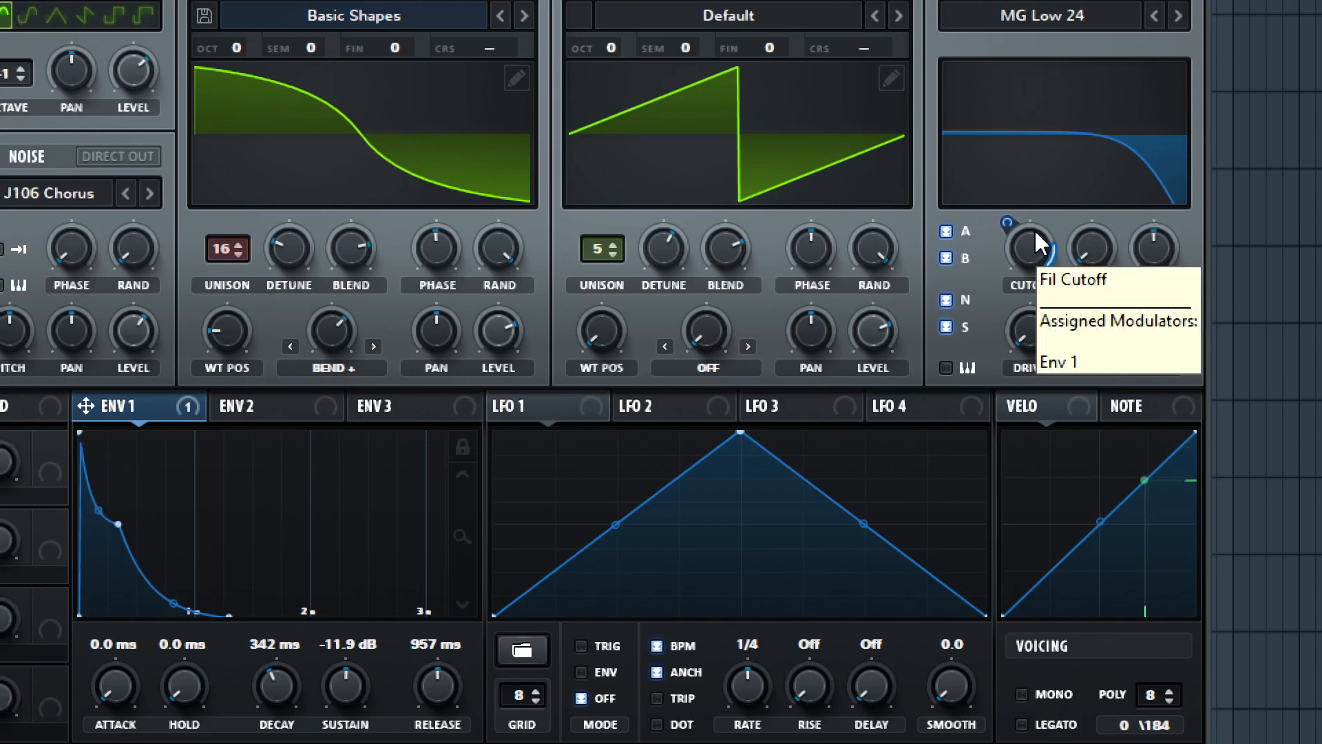
pyautogui.moveTo(1033, 238); pyautogui.dragTo(1009, 301)
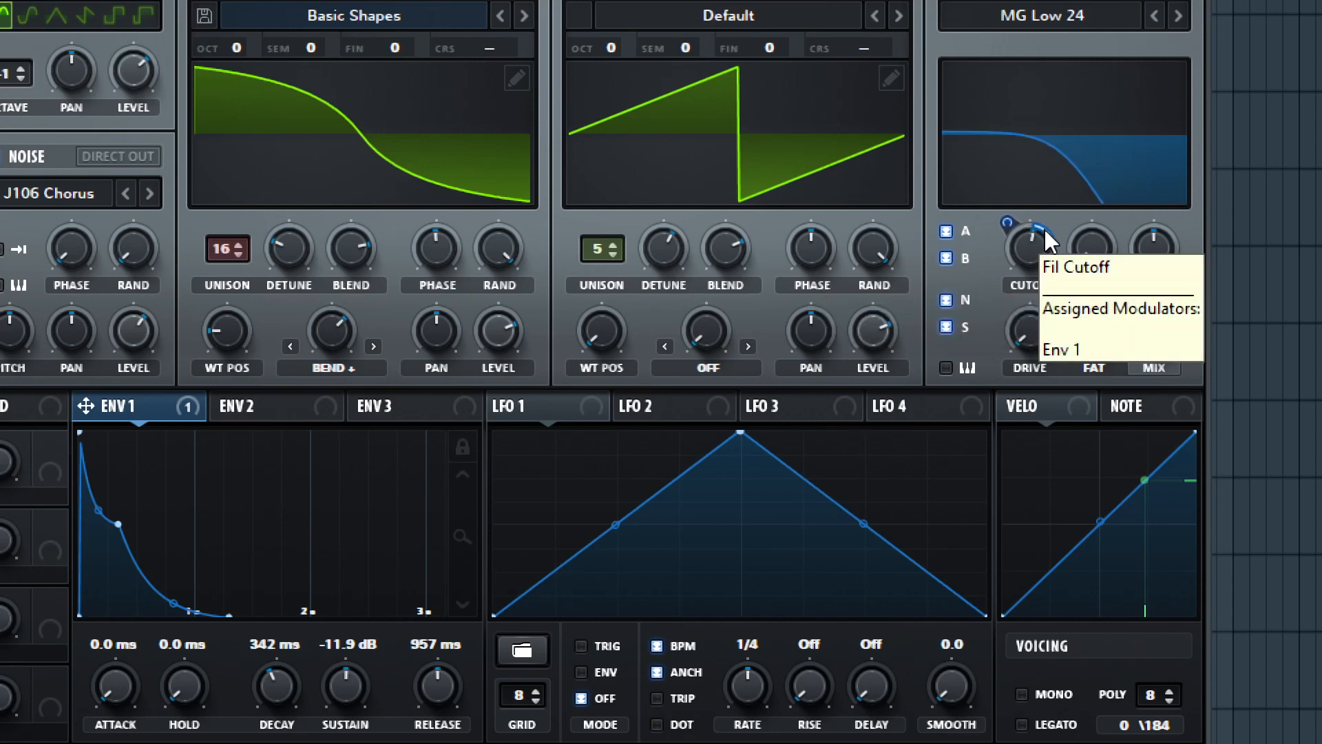
pyautogui.moveTo(1006, 222)
pyautogui.mouseDown()
pyautogui.moveTo(1007, 193)
pyautogui.moveTo(1003, 206)
pyautogui.mouseUp()
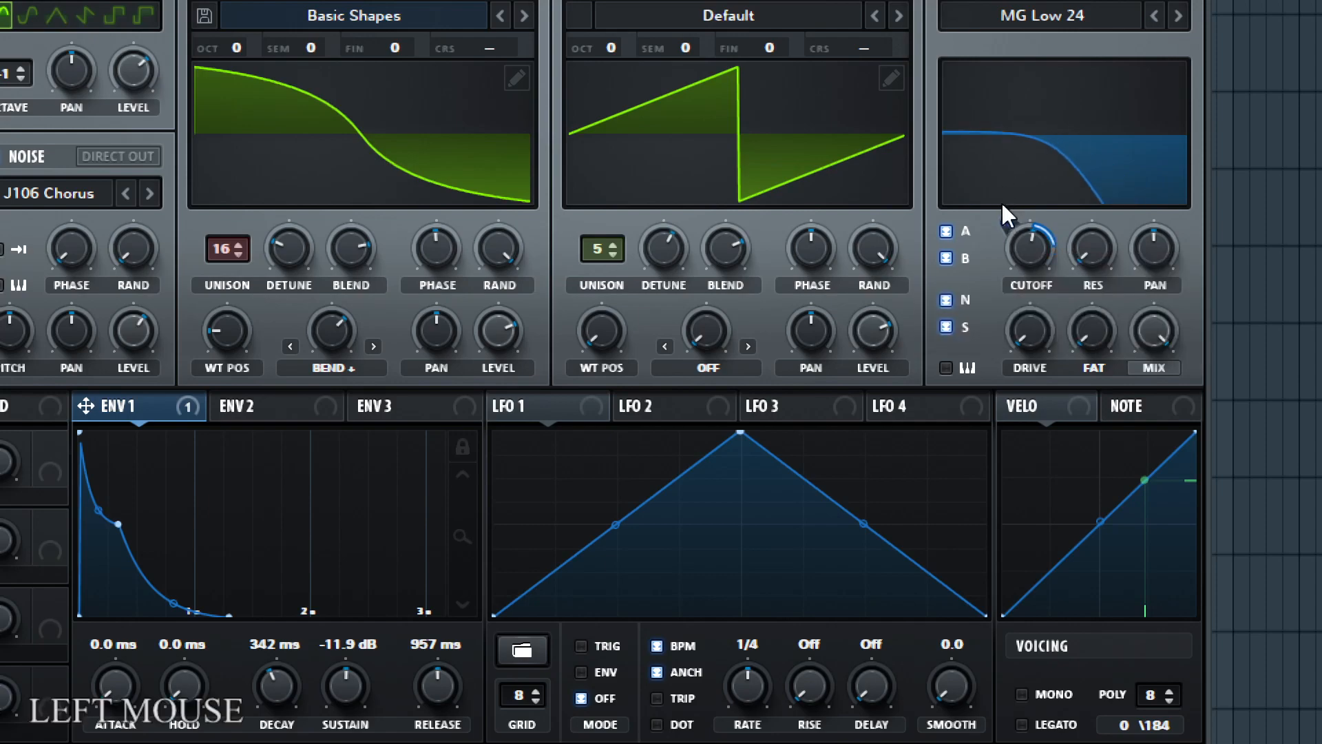
# - Make the Env 1 to Fil Cutoff modulation bidirectional in the matrix and return to the oscillator page
pyautogui.press('super+minus')
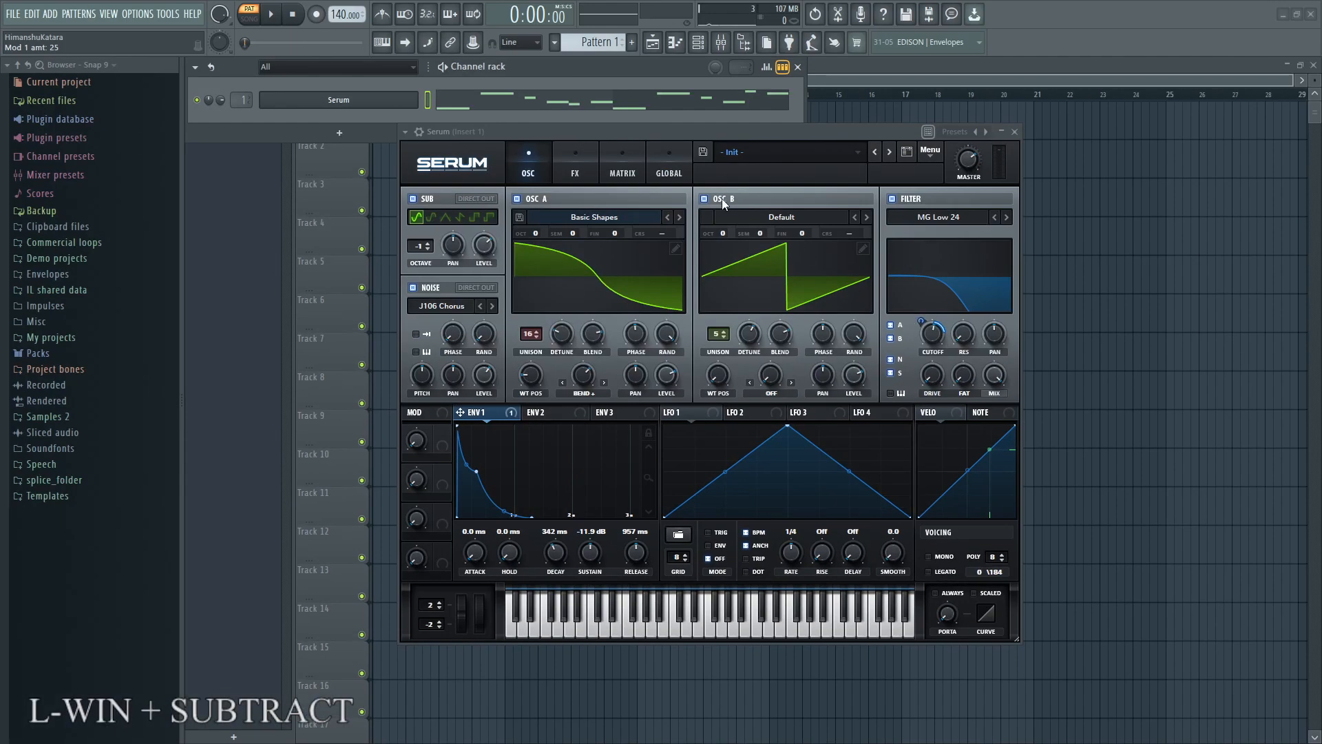
pyautogui.press('super+plus')
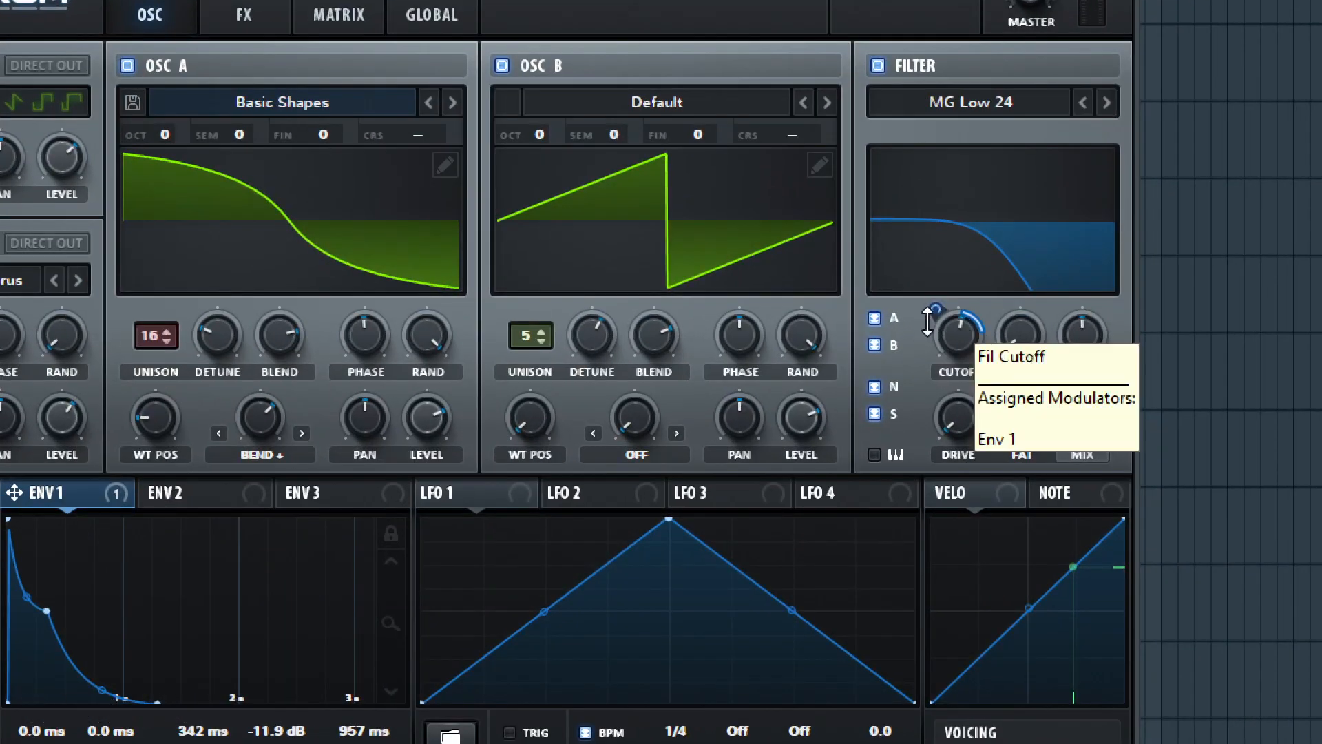
pyautogui.press('super+minus')
pyautogui.press('super+plus')
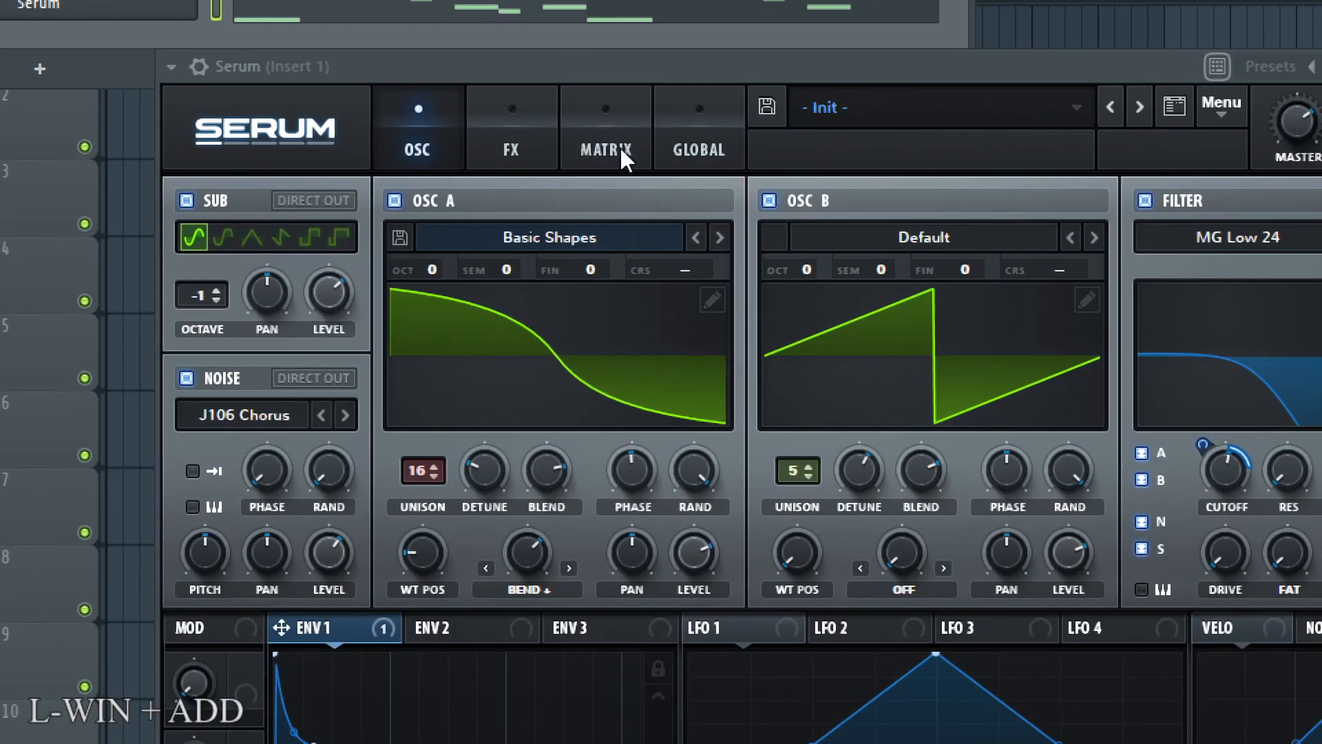
pyautogui.click(616, 143)
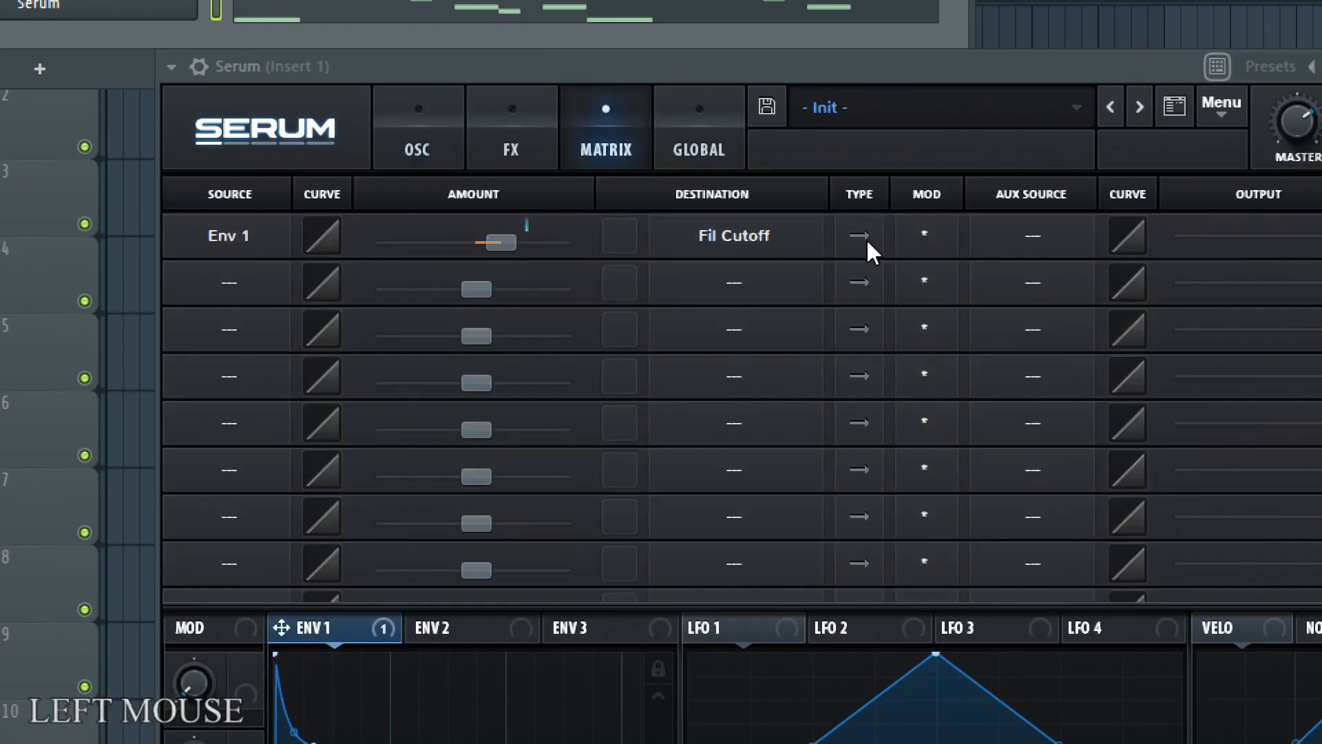
pyautogui.click(385, 110)
pyautogui.press('super+plus')
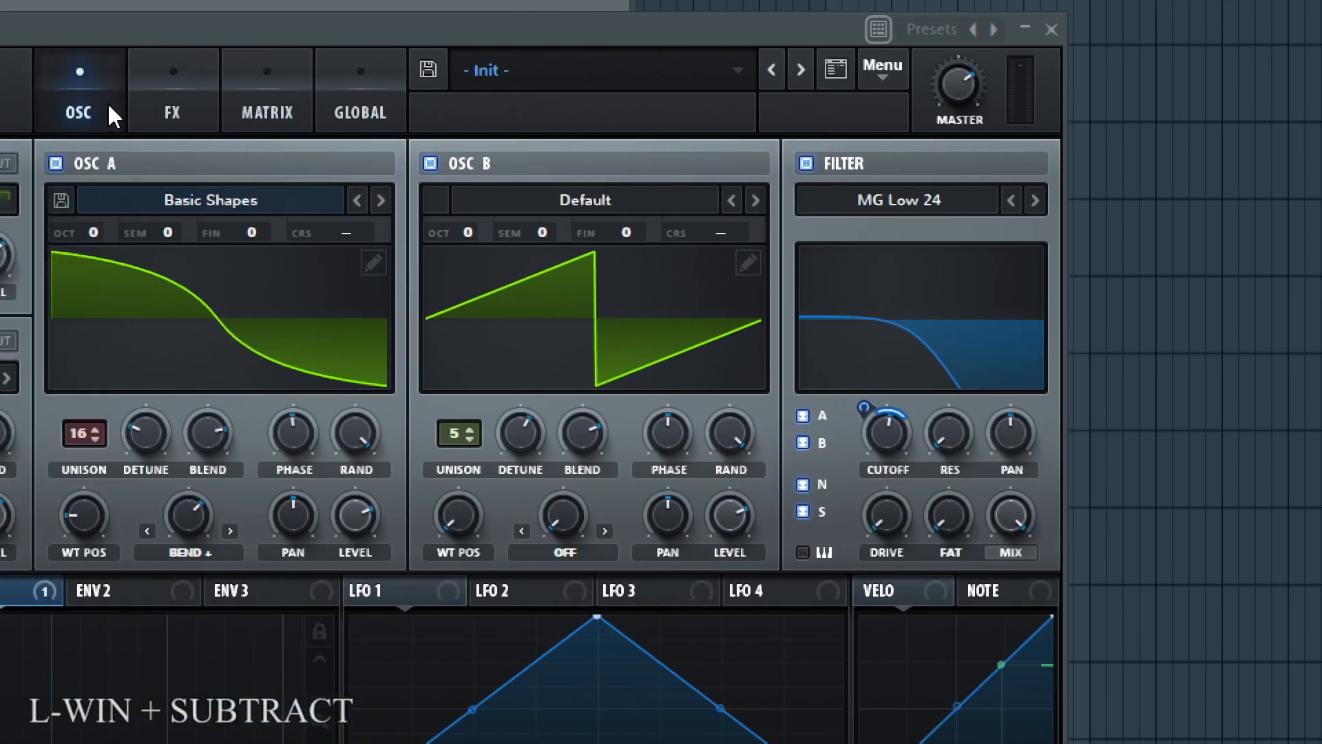
# - Restore the Env 1 to Fil Cutoff modulation to unidirectional in the matrix and go back to the oscillator page
pyautogui.click(261, 107)
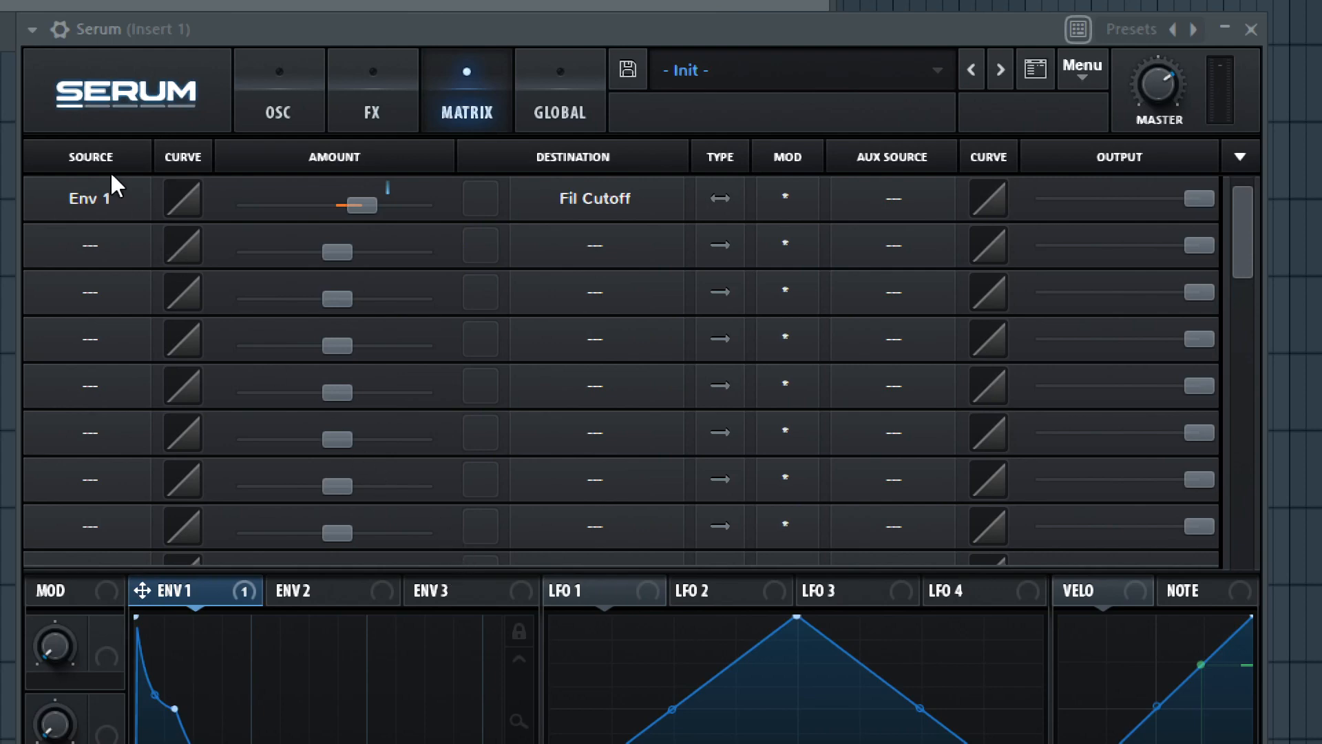
pyautogui.click(734, 211)
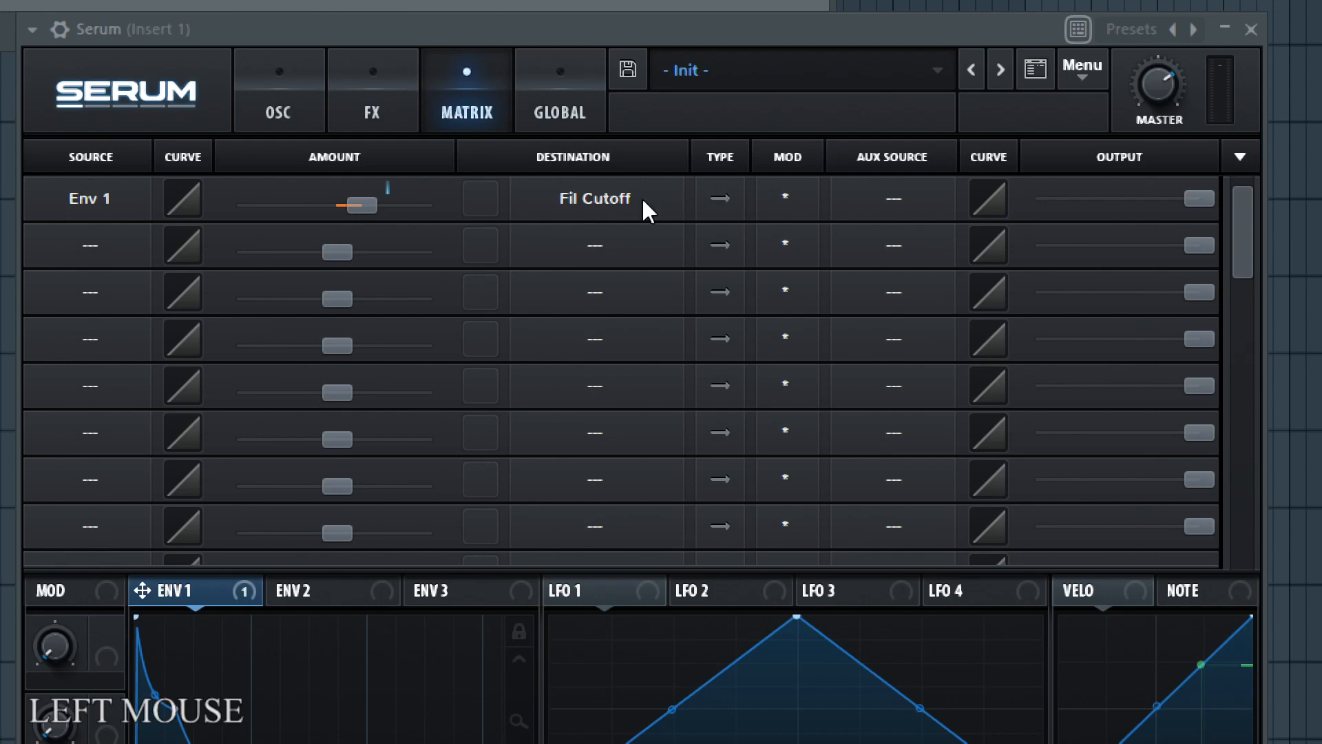
pyautogui.click(286, 102)
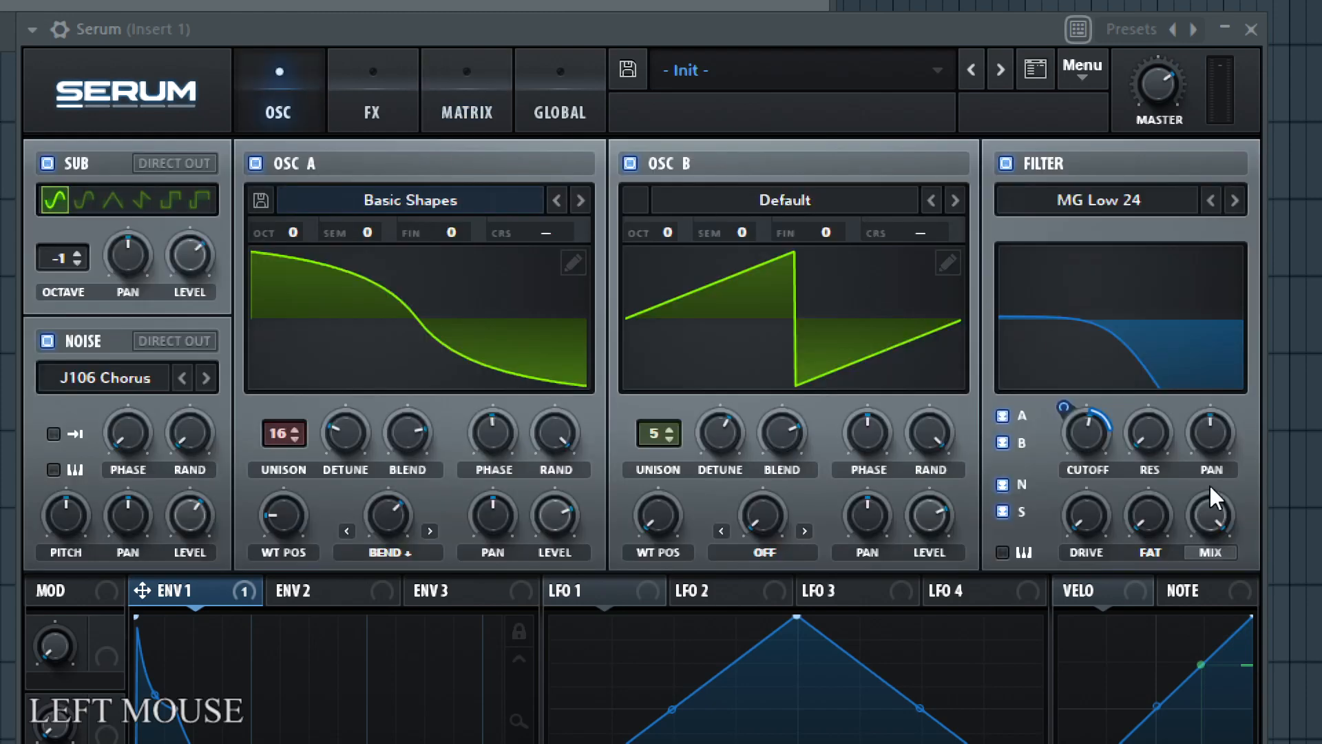
# - Play the pattern to hear the envelope-modulated filter cutoff, and stop playback
pyautogui.press('super+minus')
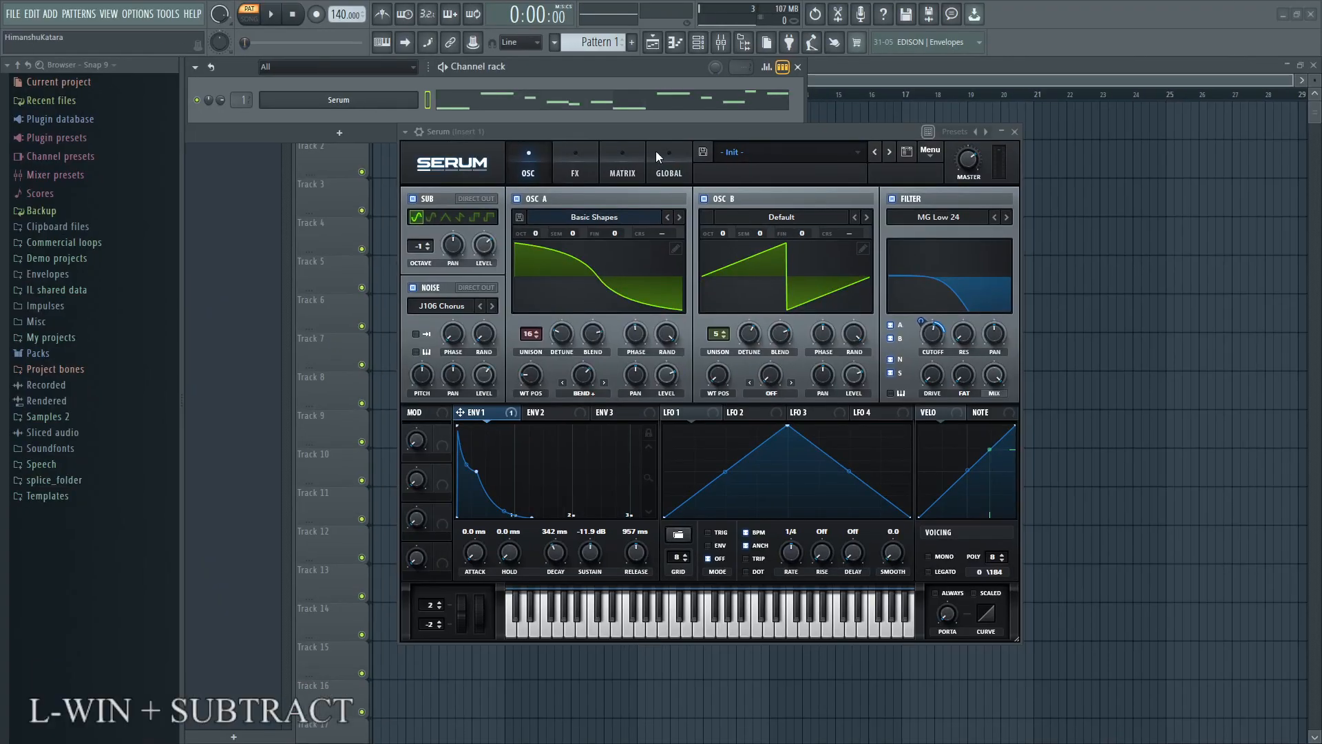
pyautogui.click(273, 15)
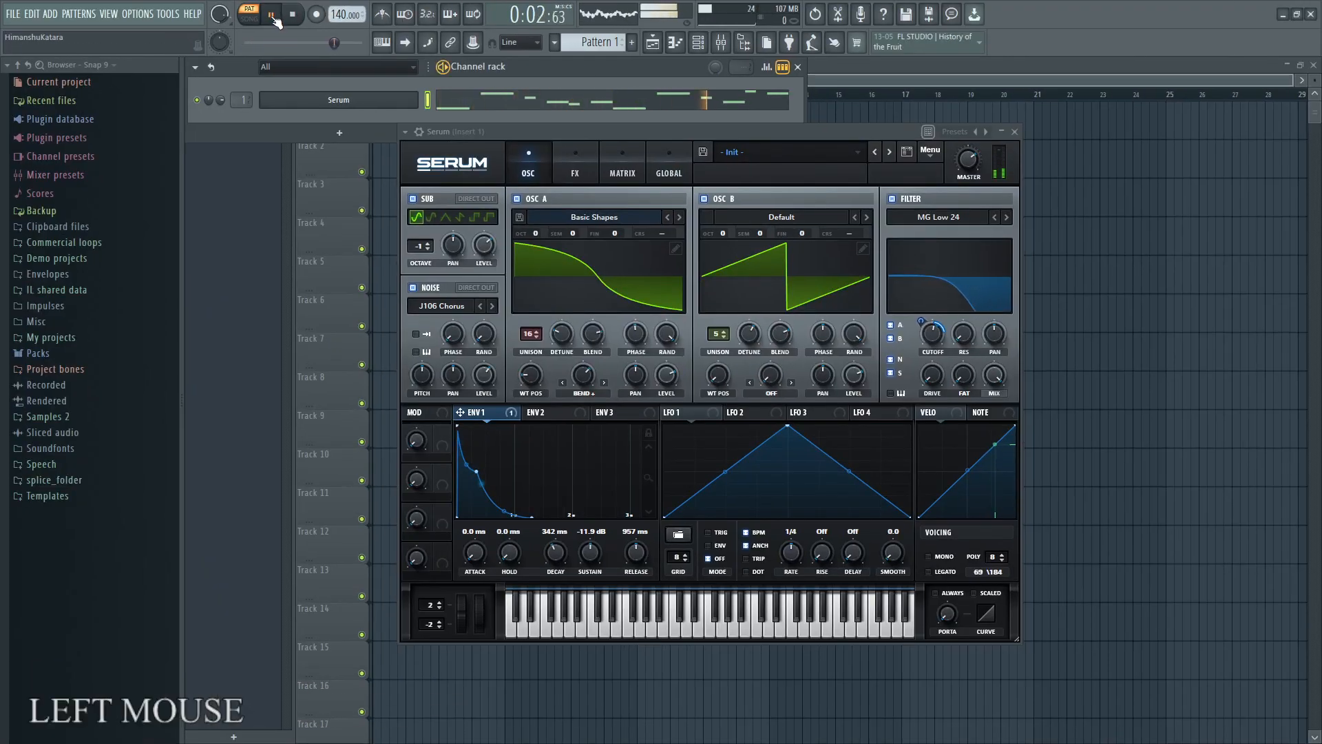
pyautogui.click(293, 15)
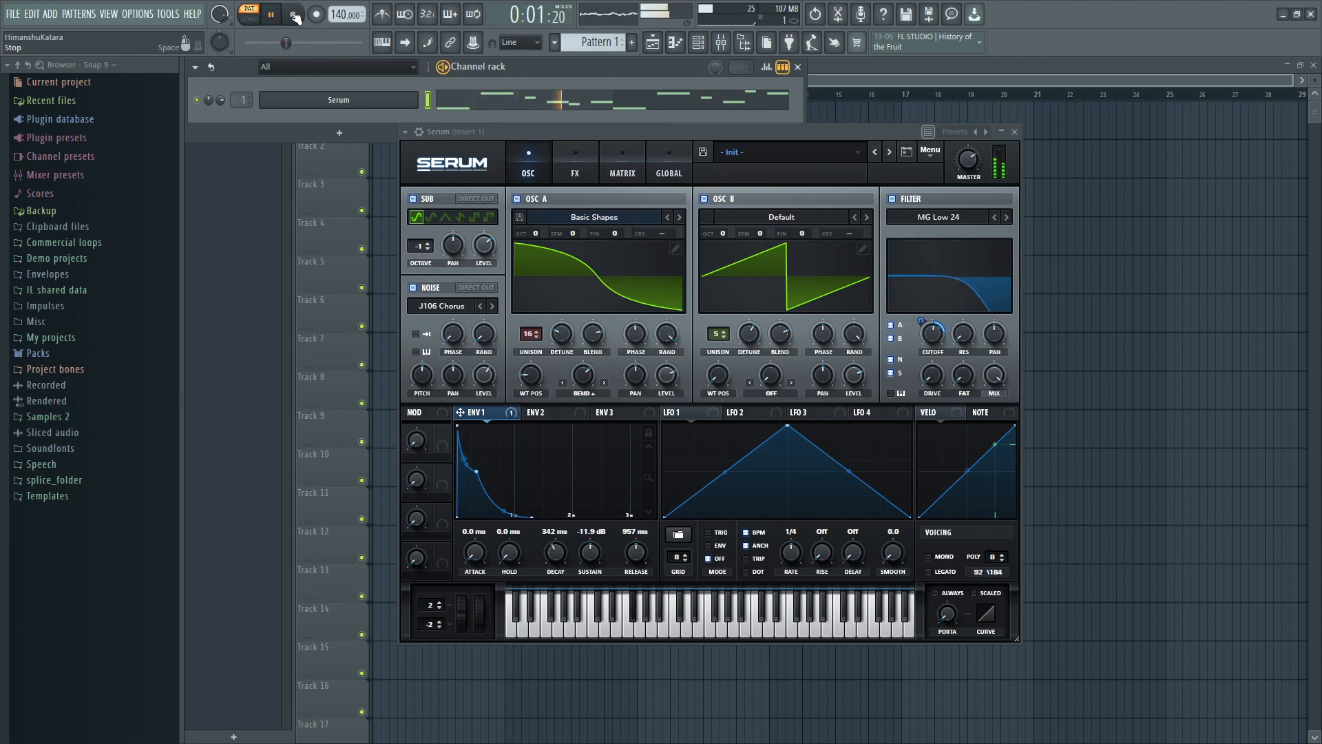
pyautogui.click(294, 15)
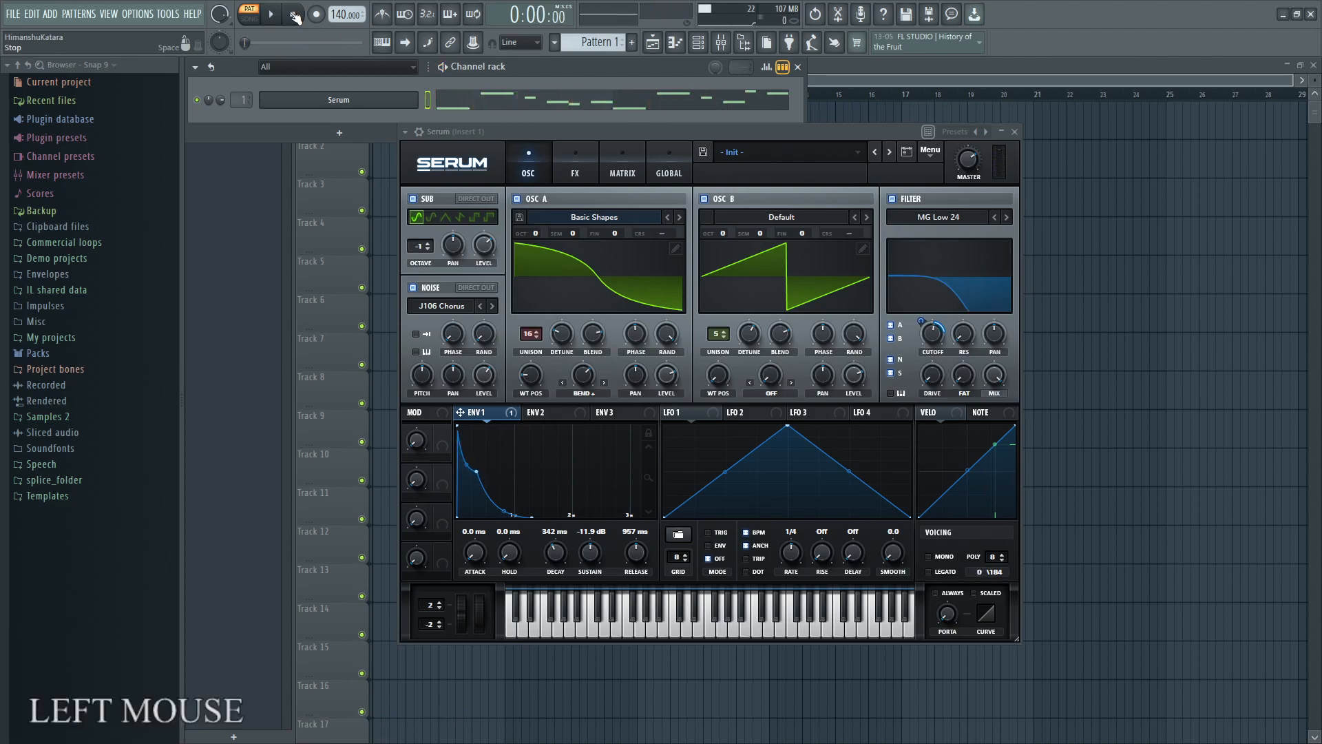
# - Modulate the noise oscillator's level with Env 1, adjusting the modulation amount and lowering the base level
pyautogui.press('super+KP_Add')
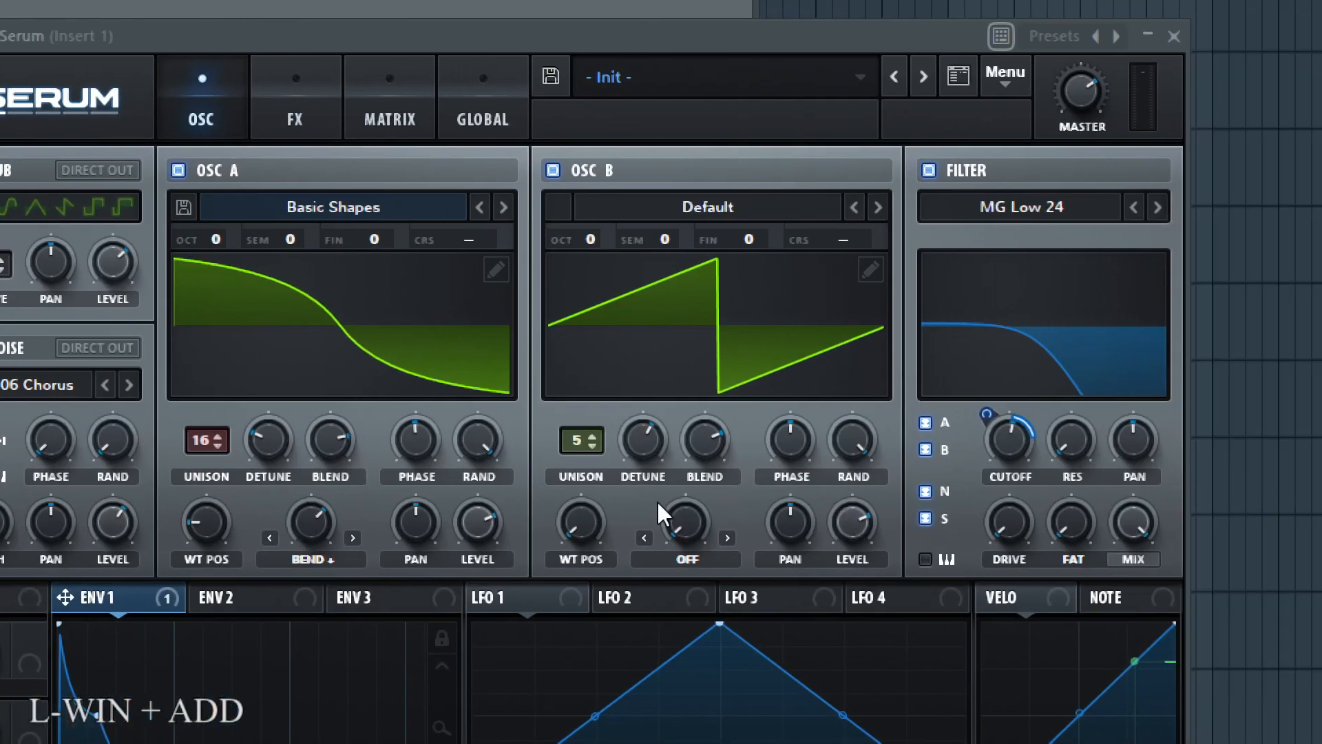
pyautogui.press('super+KP_Subtract')
pyautogui.press('super+KP_Add')
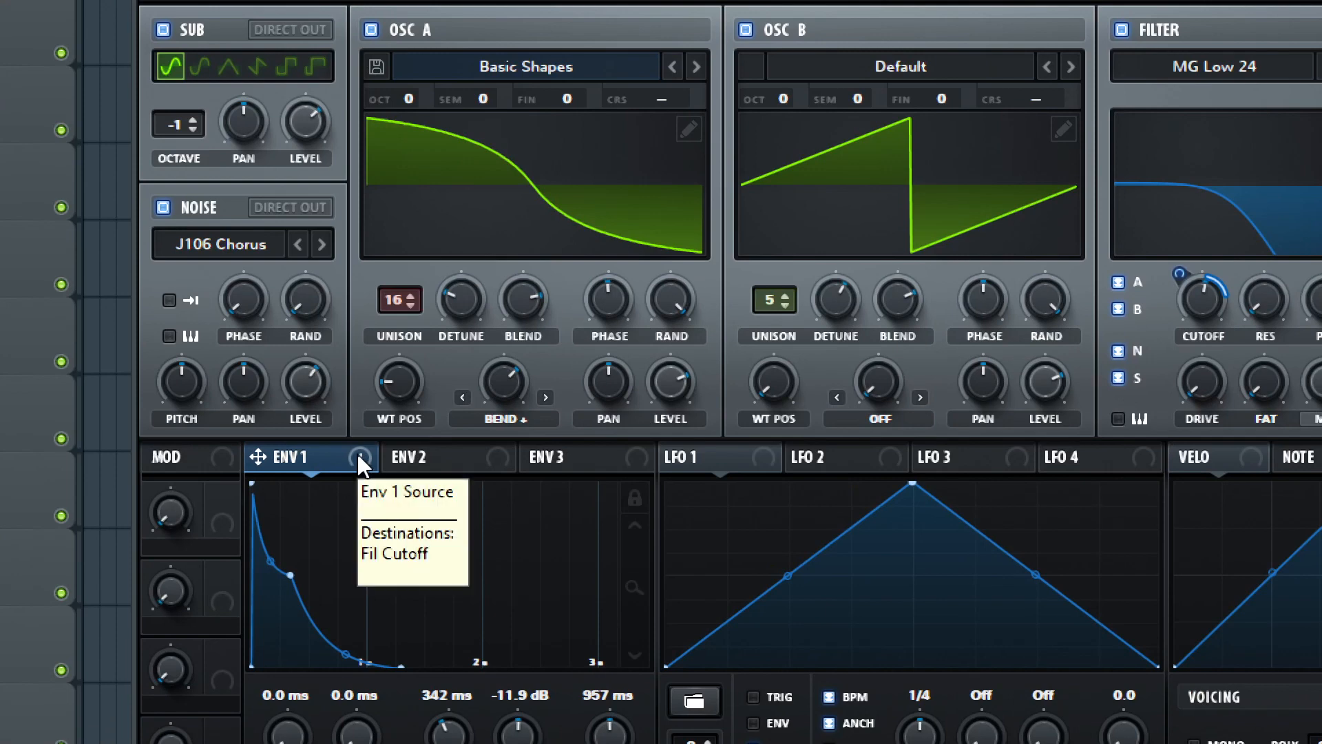
pyautogui.moveTo(358, 456); pyautogui.dragTo(306, 362)
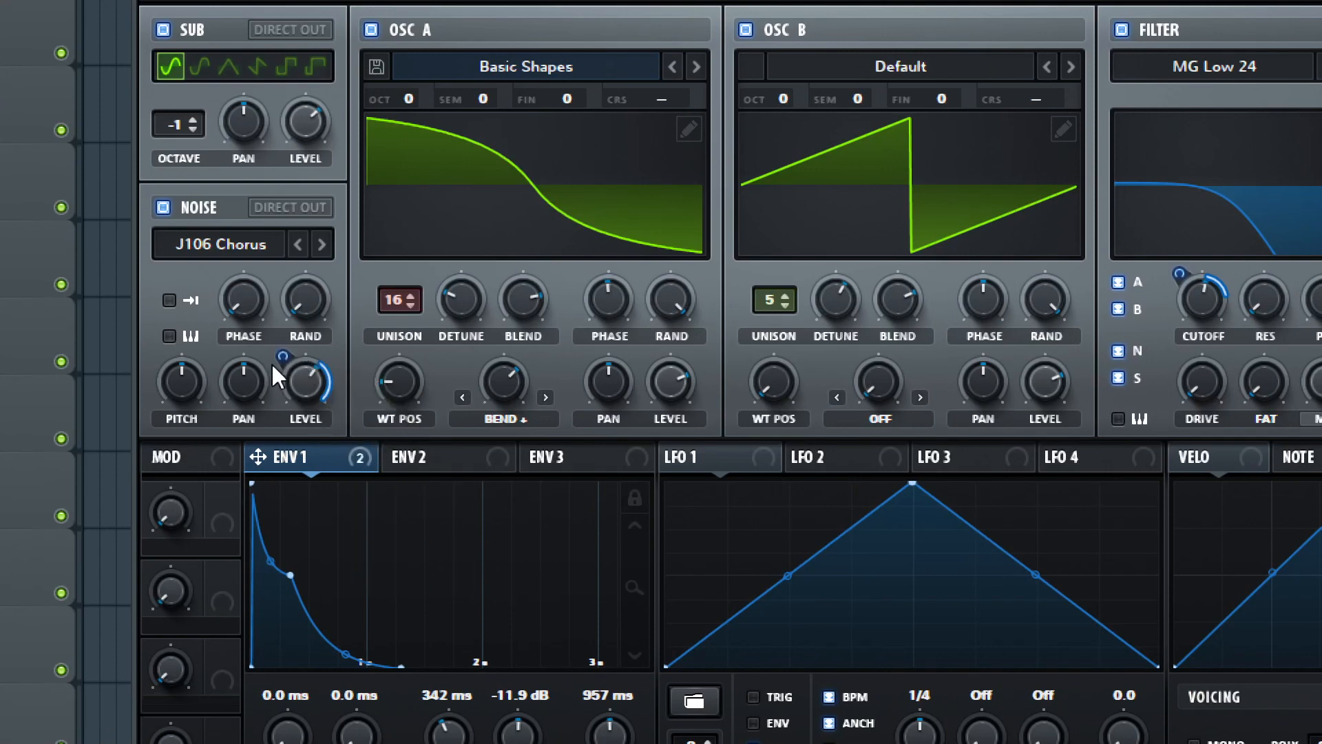
pyautogui.moveTo(282, 353); pyautogui.dragTo(278, 455)
pyautogui.moveTo(295, 386); pyautogui.dragTo(296, 373)
pyautogui.press('super+KP_Subtract')
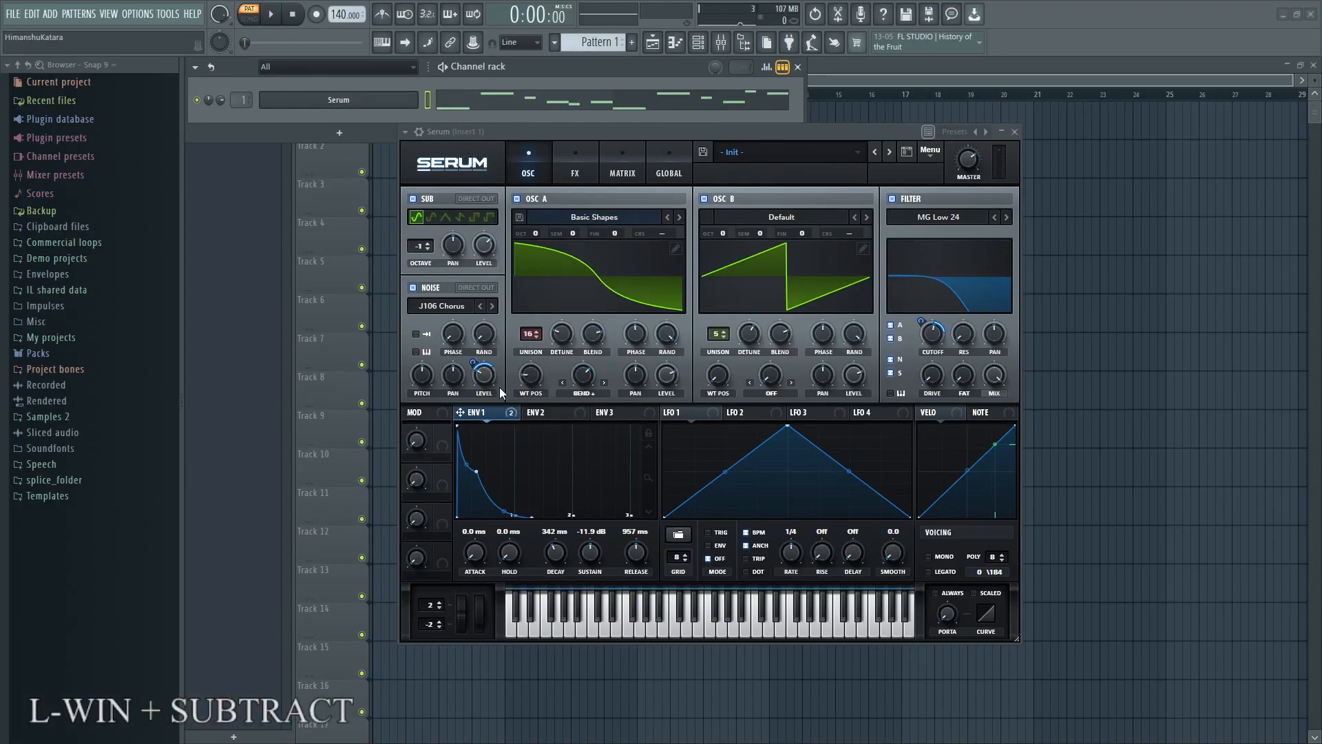
# - Play the pattern and set the noise oscillator's level to 47% while listening
pyautogui.press('super+KP_Add')
pyautogui.press('super+KP_Subtract')
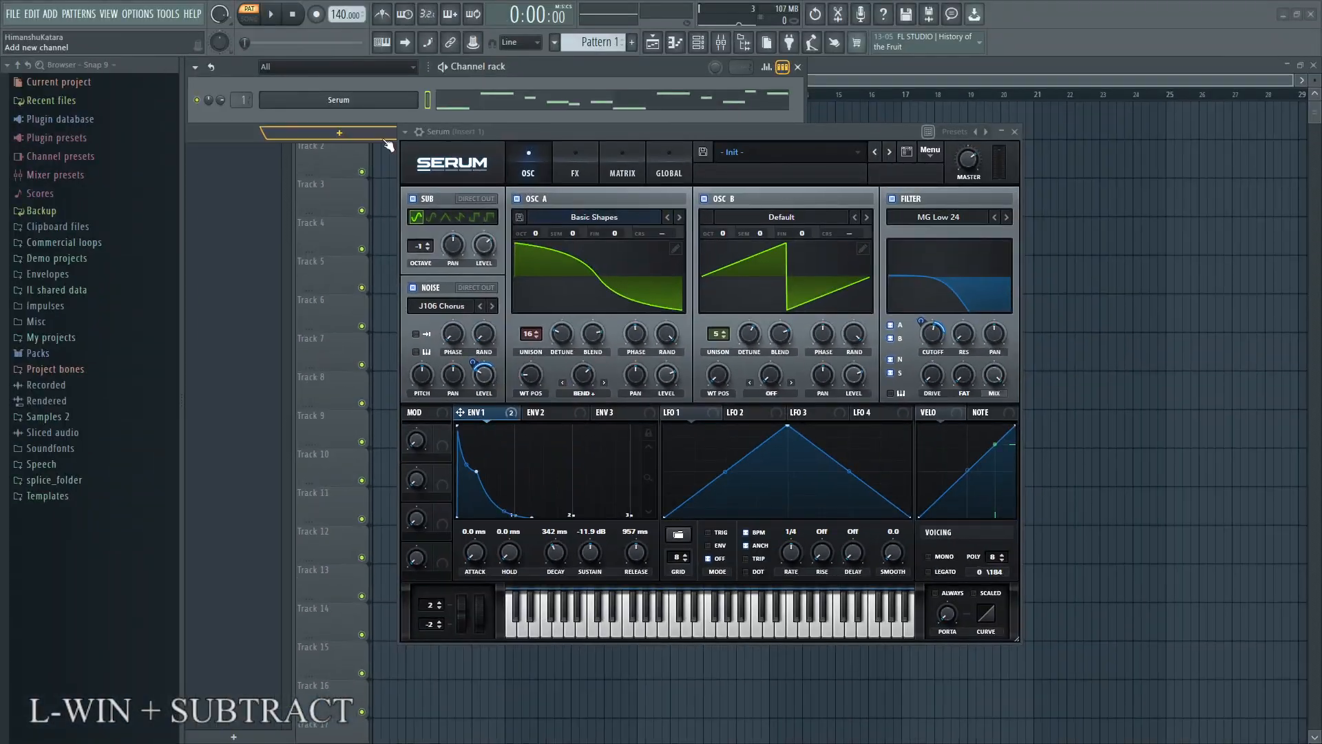
pyautogui.click(272, 17)
pyautogui.press('super+KP_Add')
pyautogui.press('super+KP_Add')
pyautogui.press('super+KP_Add')
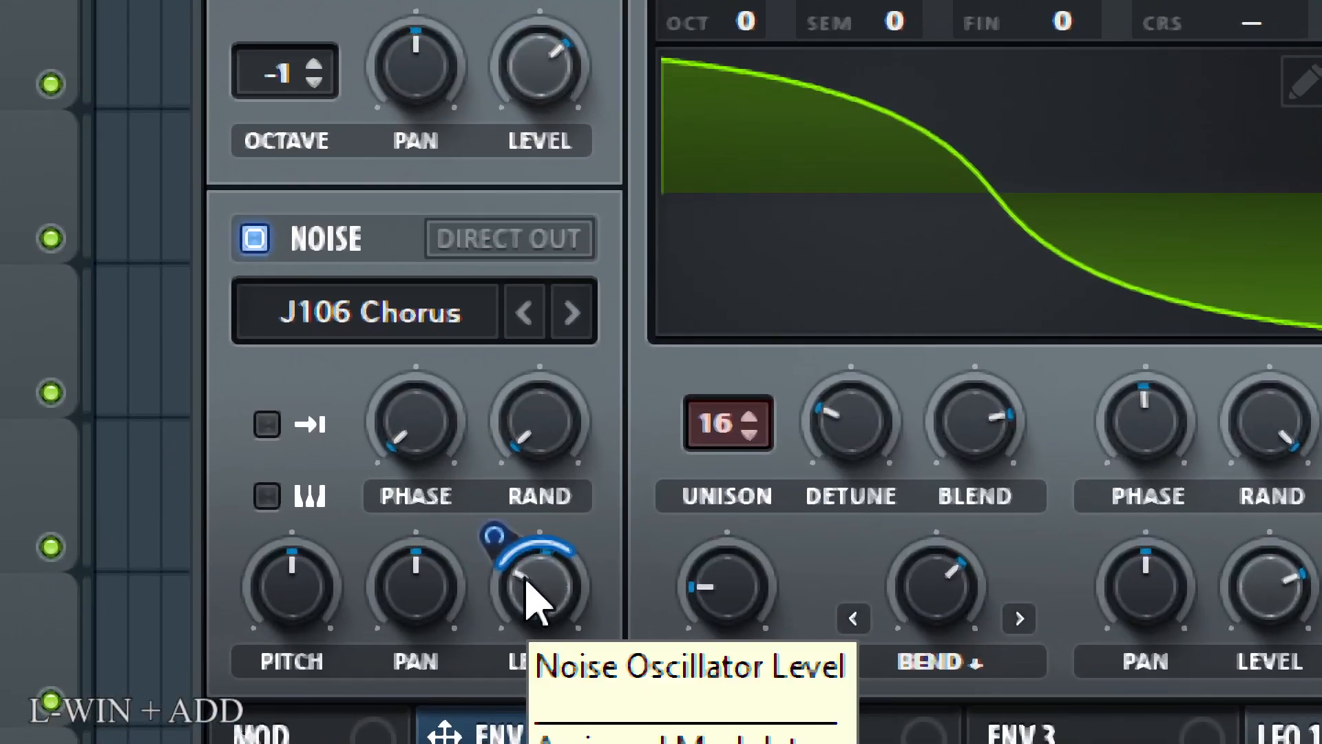
pyautogui.moveTo(525, 590); pyautogui.dragTo(582, 531)
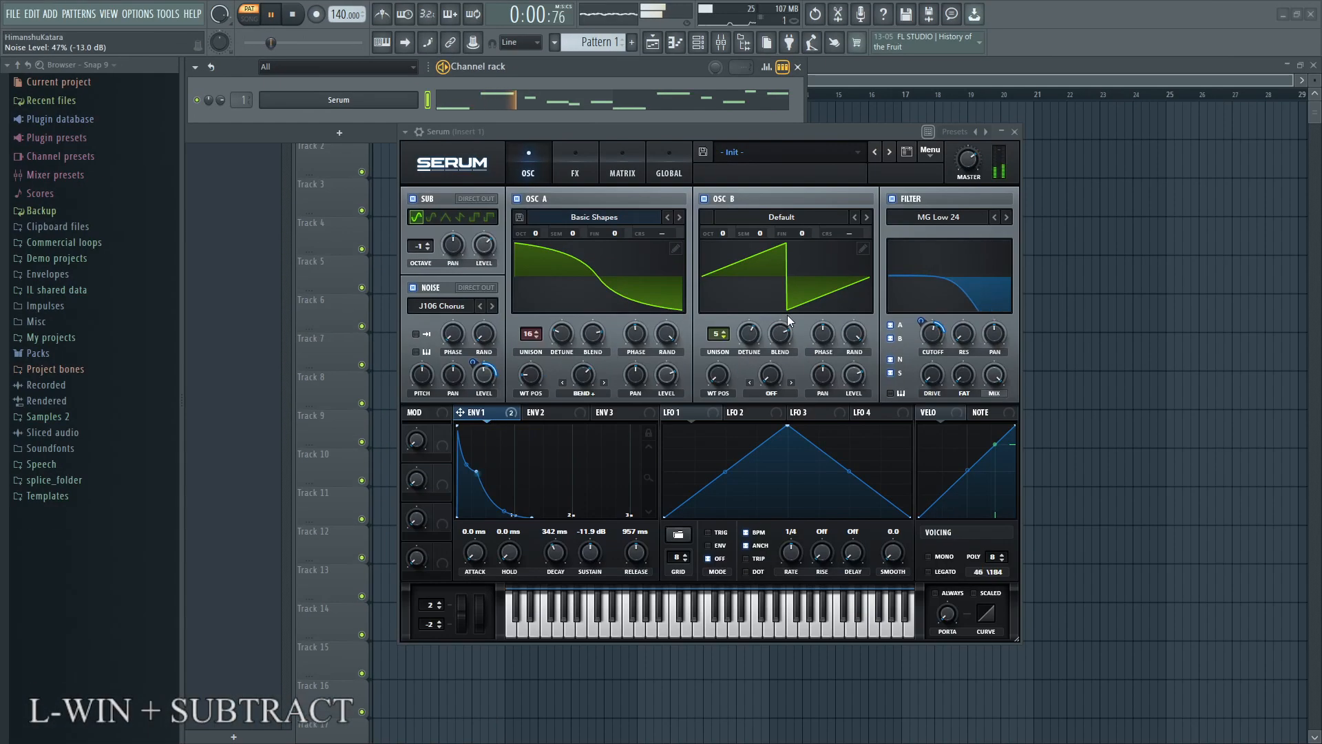
# - Stop playback of Pattern 1
pyautogui.press('super+KP_Add')
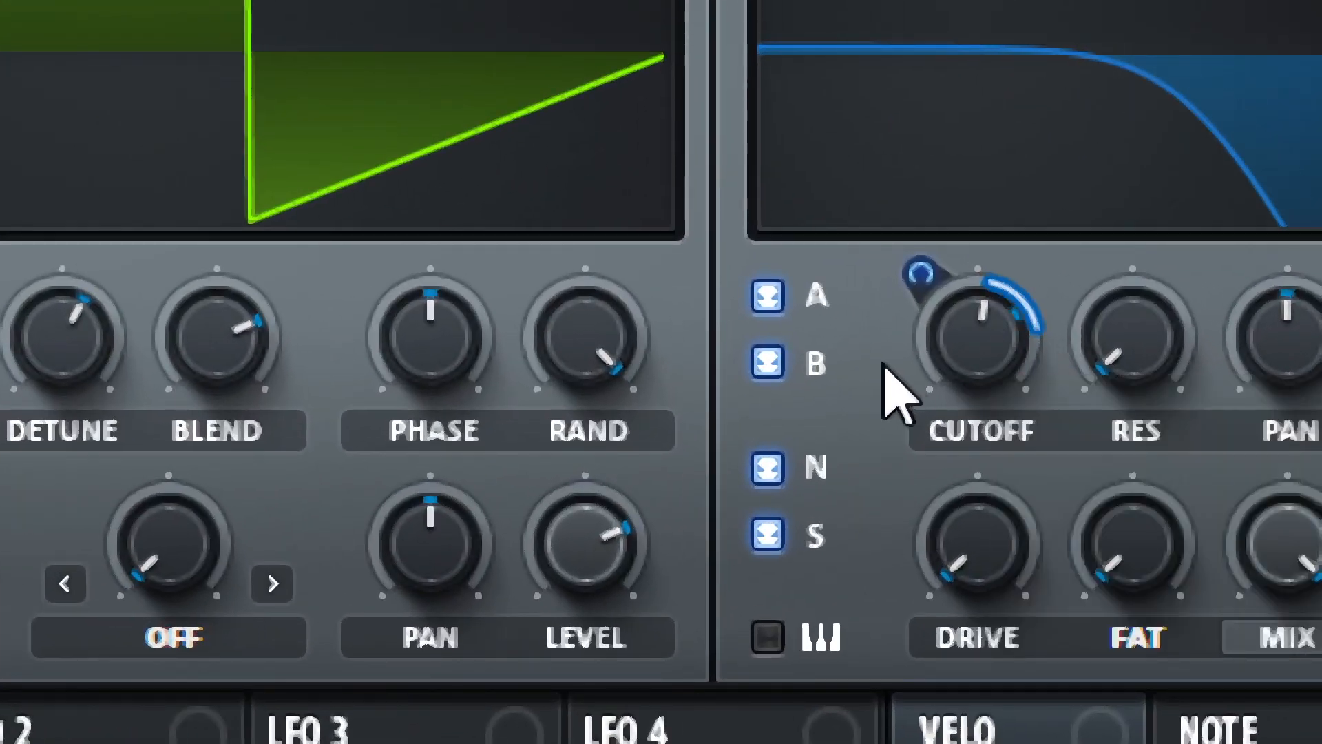
pyautogui.press('super+KP_Subtract')
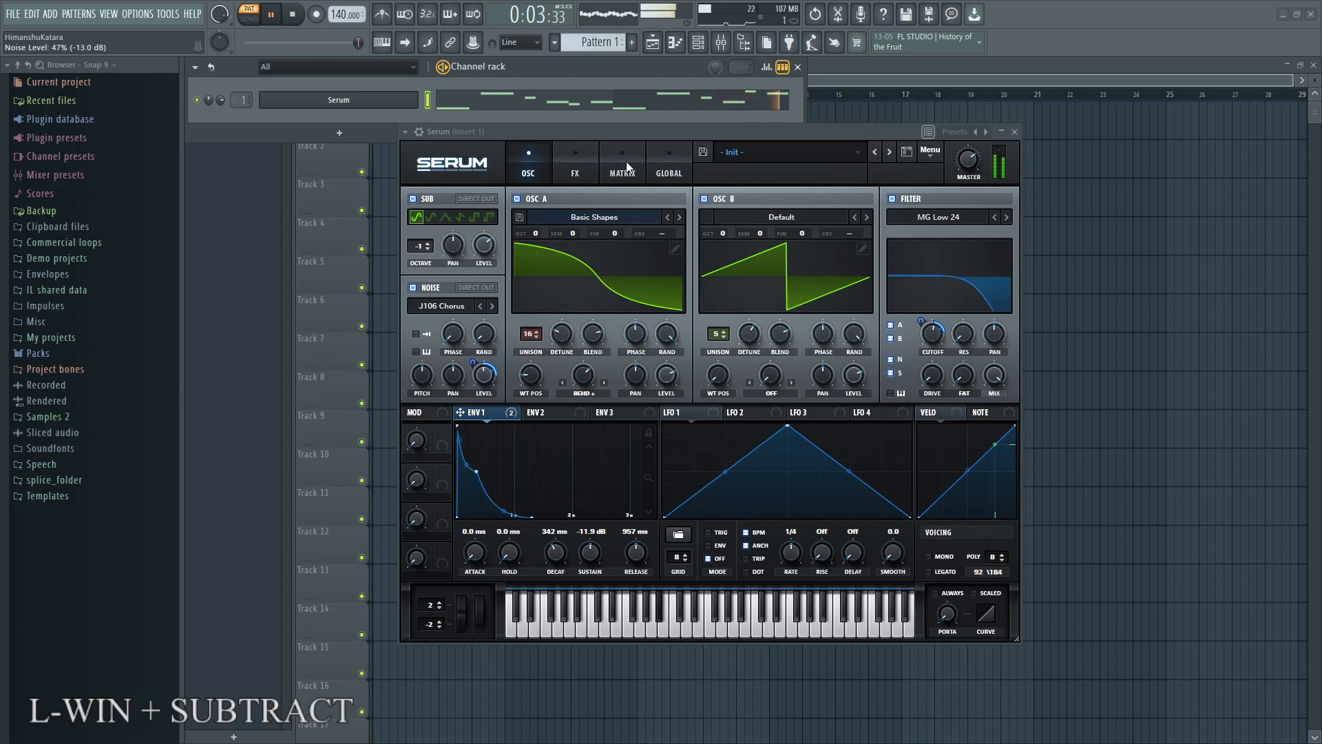
pyautogui.click(292, 15)
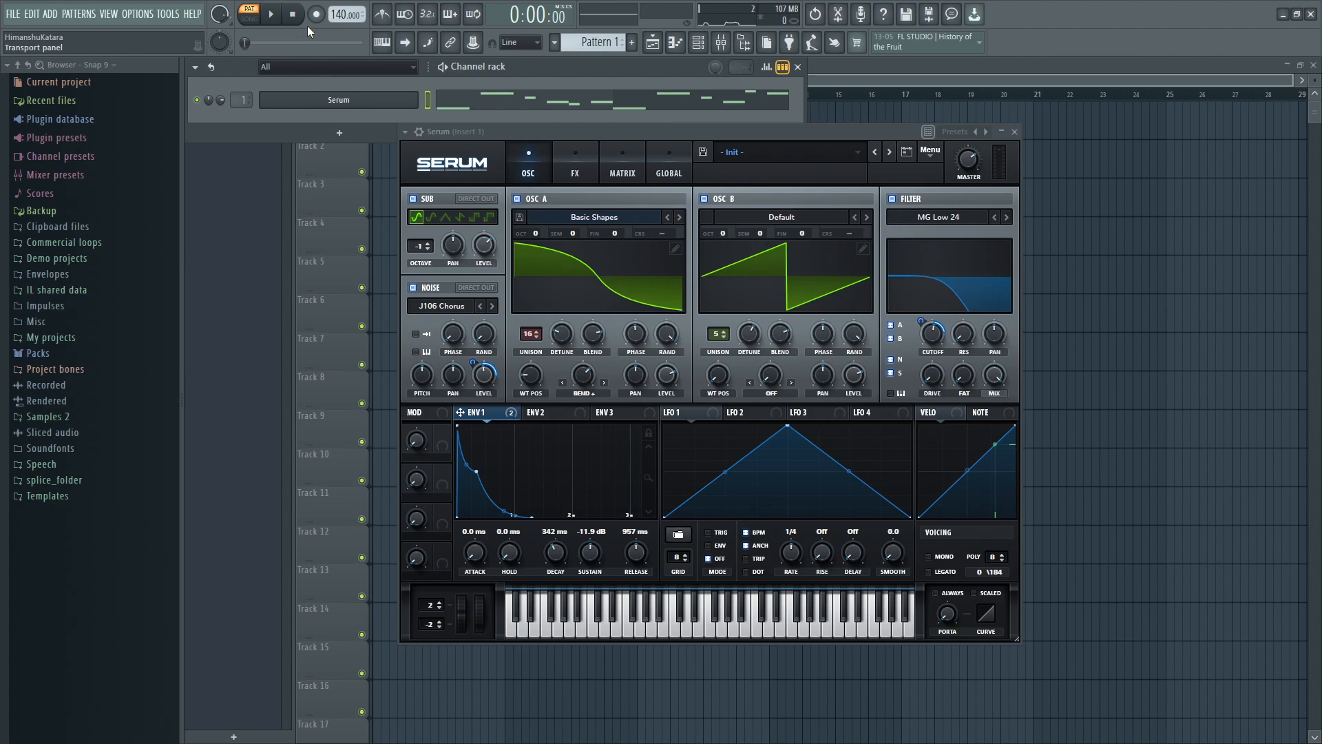
# - Switch Oscillator A's waveform display to the 3D view and open its wavetable editor
pyautogui.press('super+KP_Add')
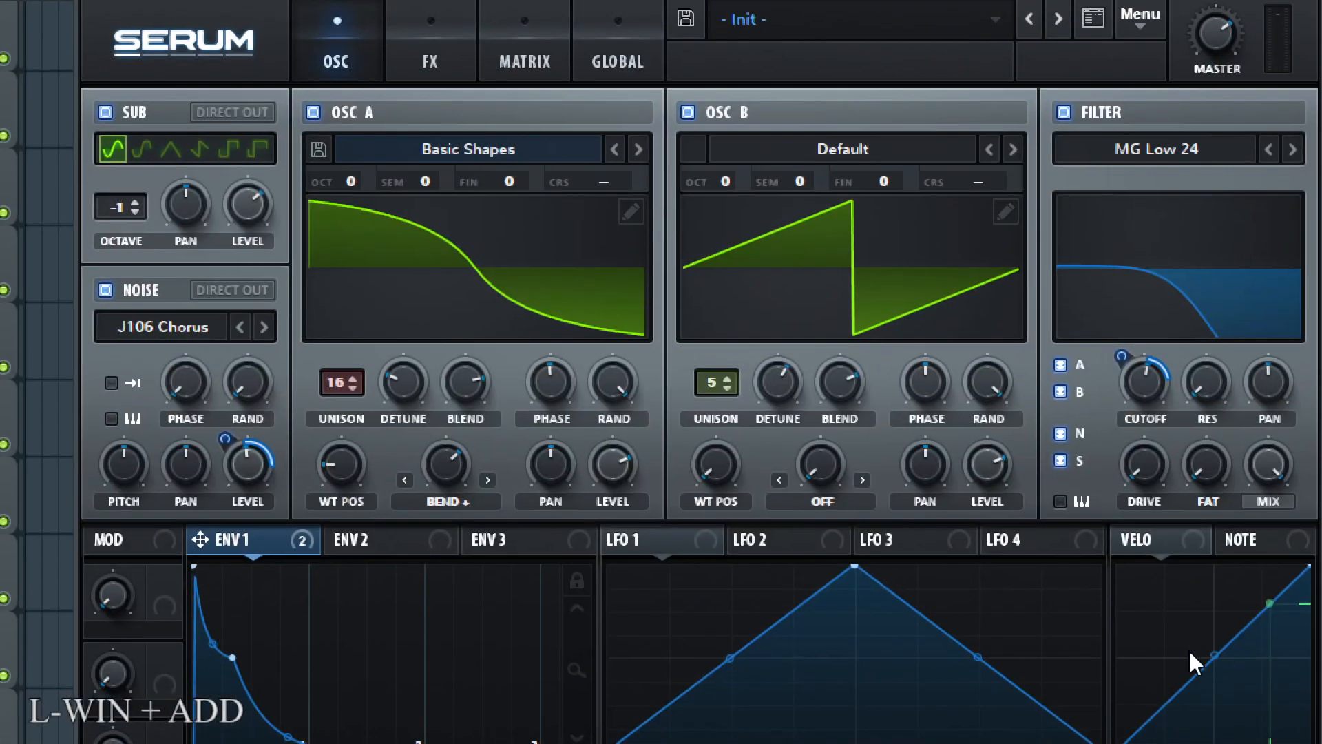
pyautogui.press('super+KP_Subtract')
pyautogui.press('super+KP_Add')
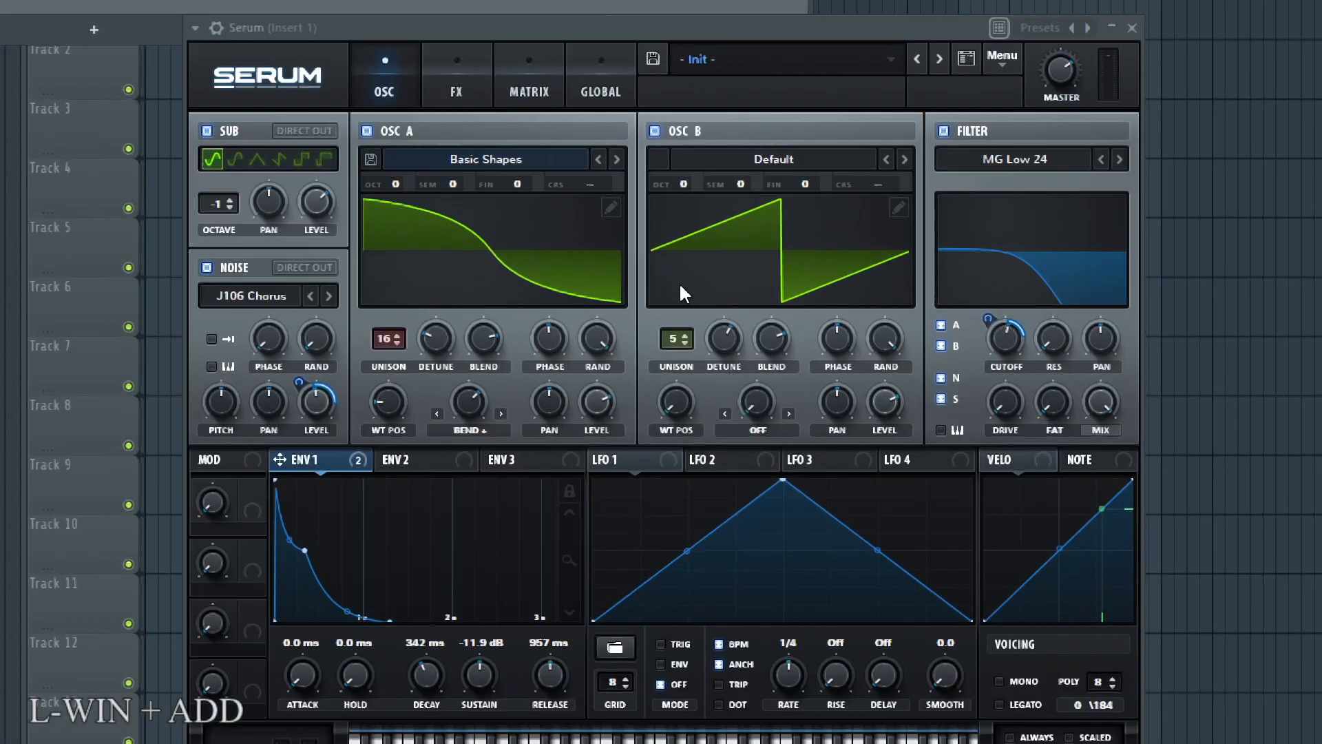
pyautogui.click(559, 258)
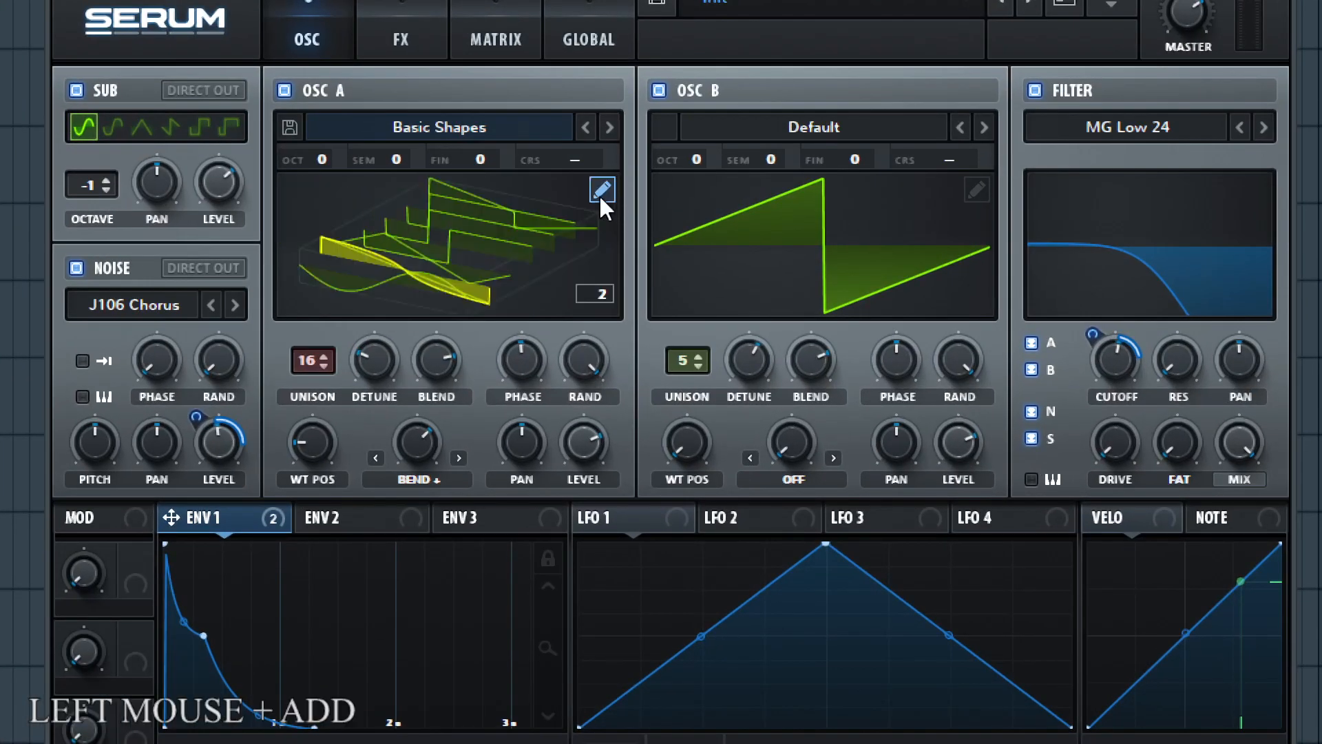
pyautogui.click(601, 195)
pyautogui.press('super+KP_Subtract')
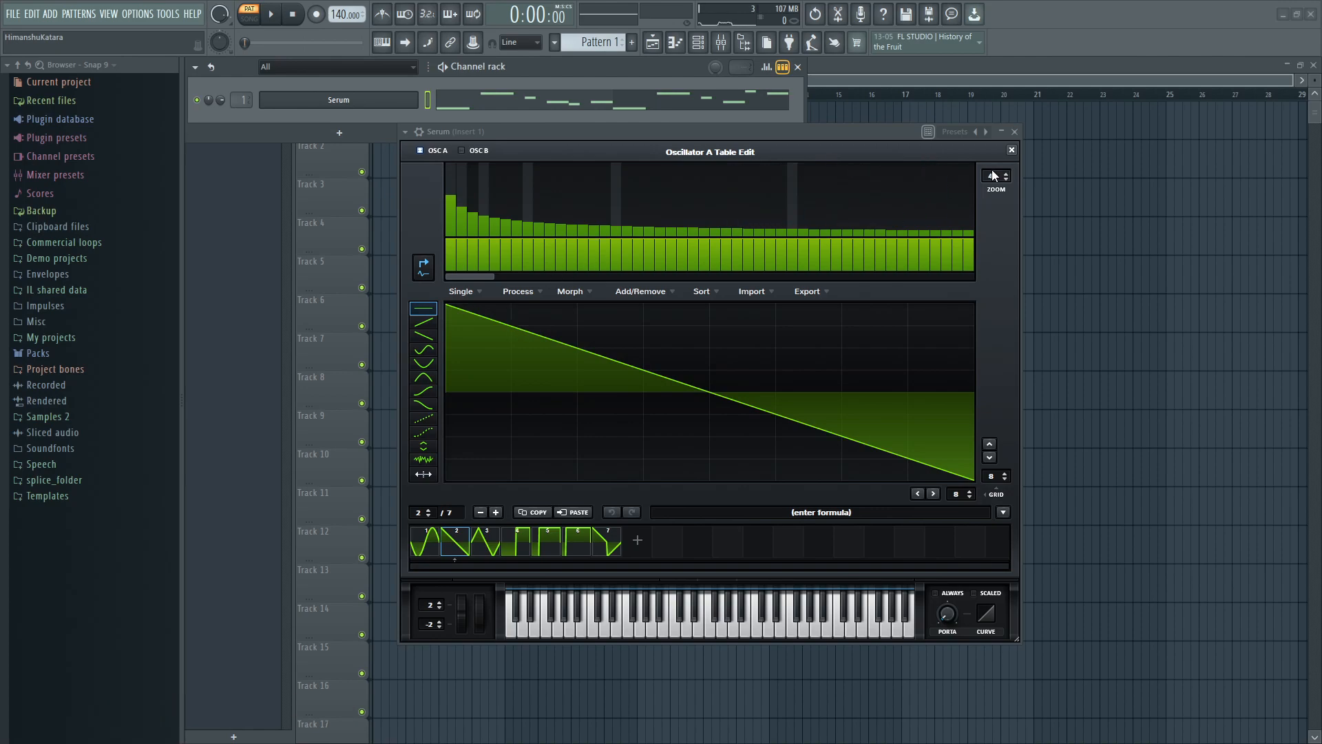
pyautogui.click(1011, 150)
pyautogui.press('super+KP_Add')
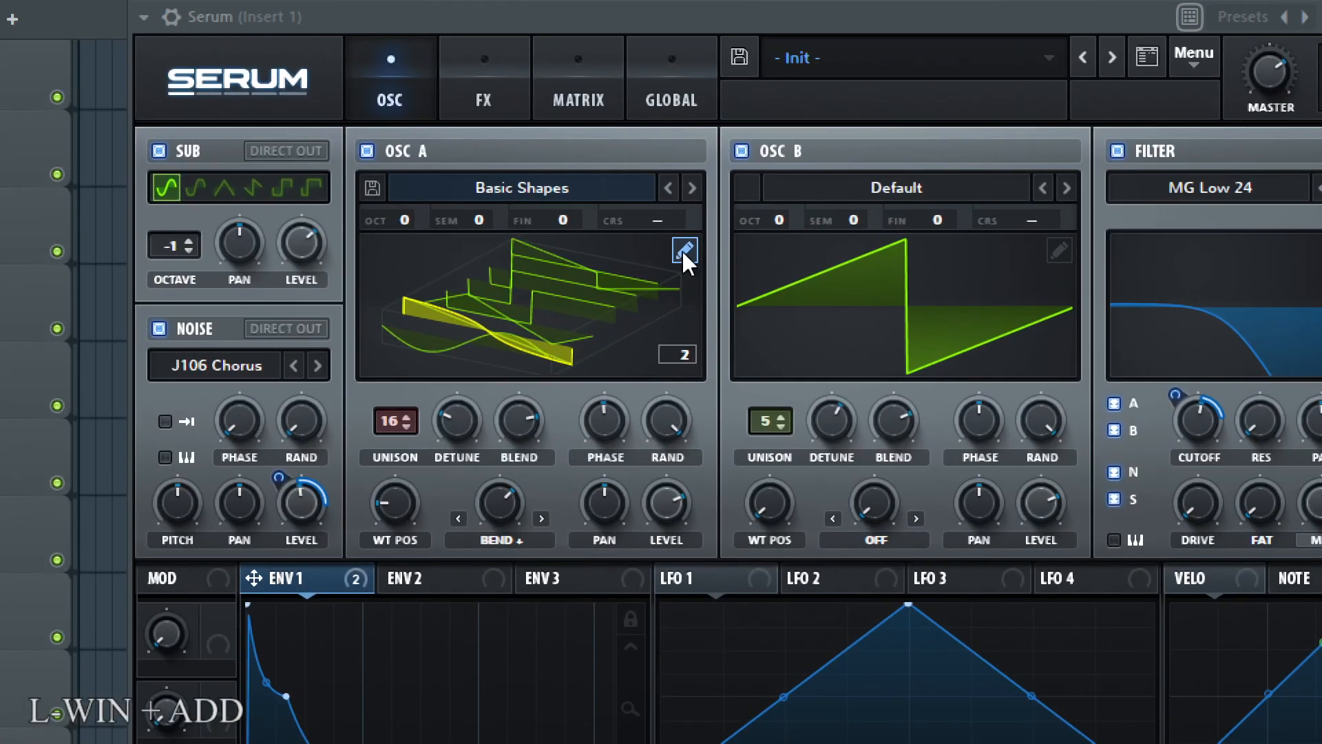
pyautogui.click(676, 249)
pyautogui.press('super+KP_Subtract')
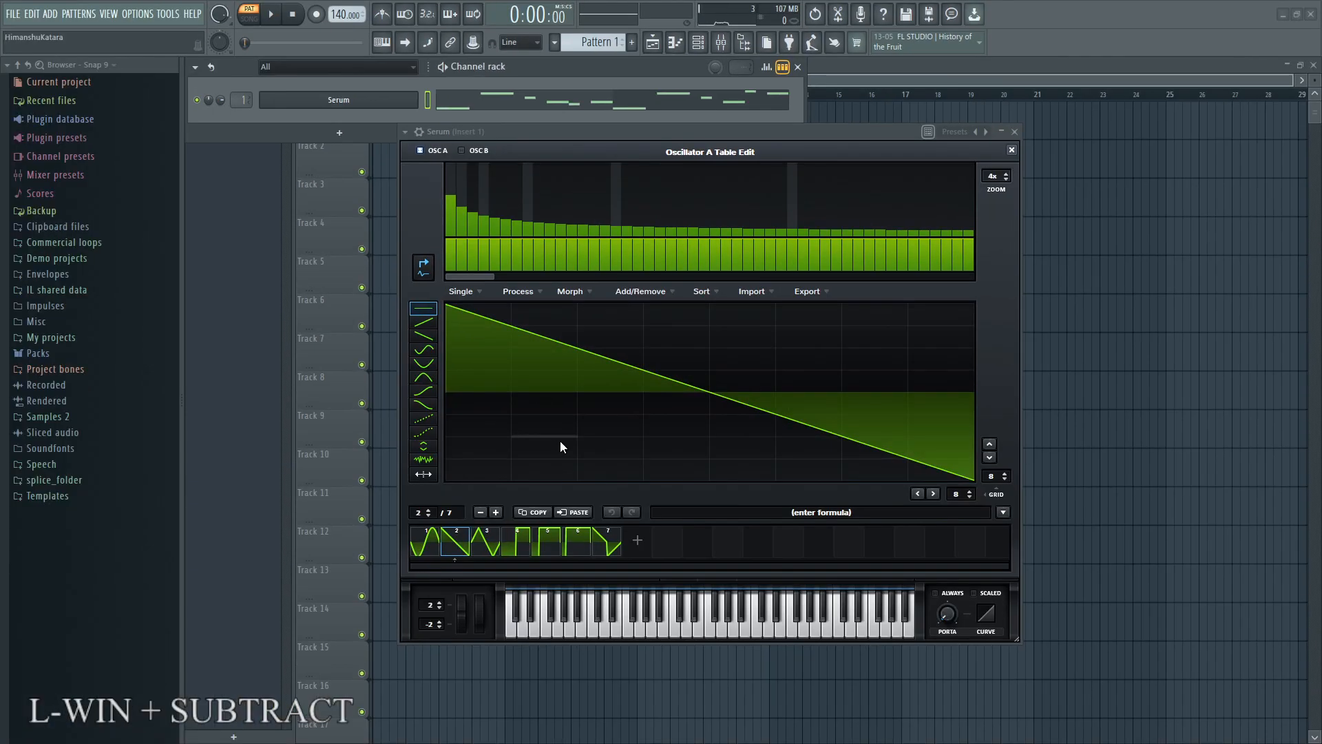
# - Draw a flat zero-level segment one grid cell wide in frame 2 of the wavetable and close the editor
pyautogui.moveTo(602, 354); pyautogui.dragTo(600, 389)
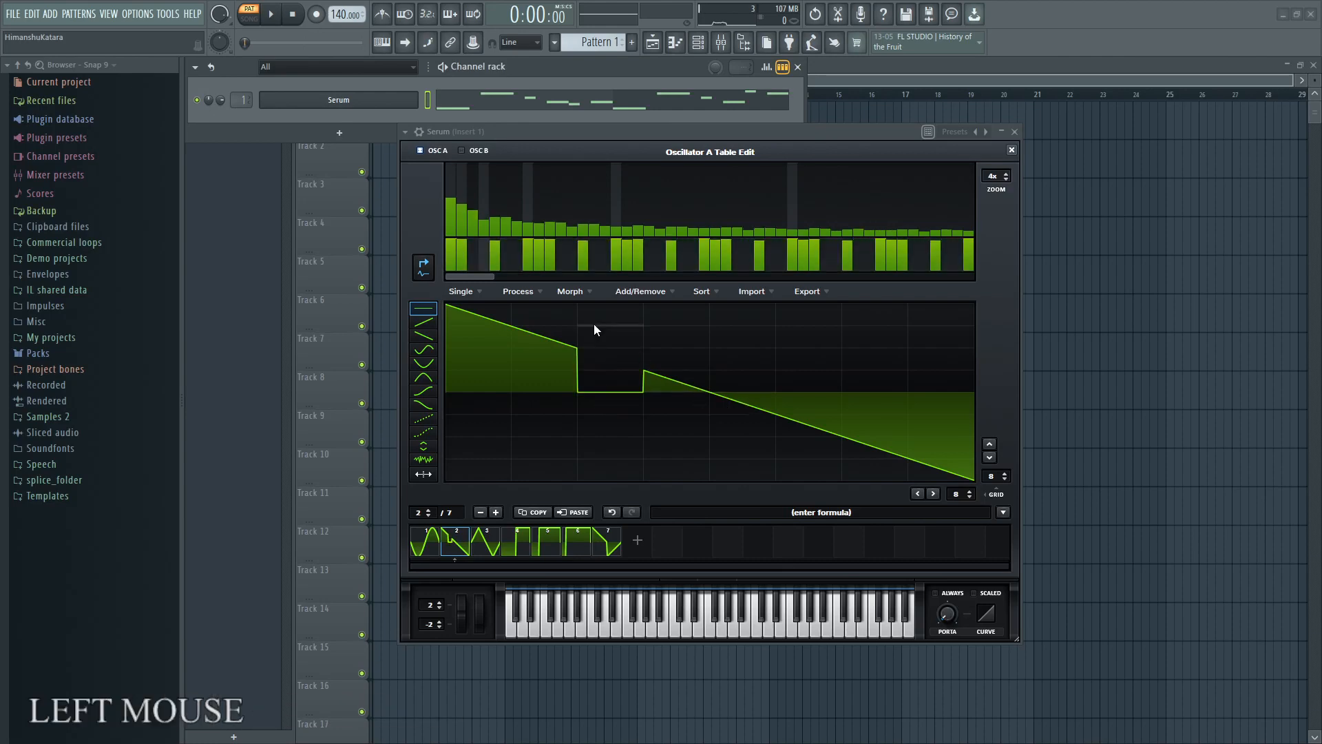
pyautogui.click(540, 297)
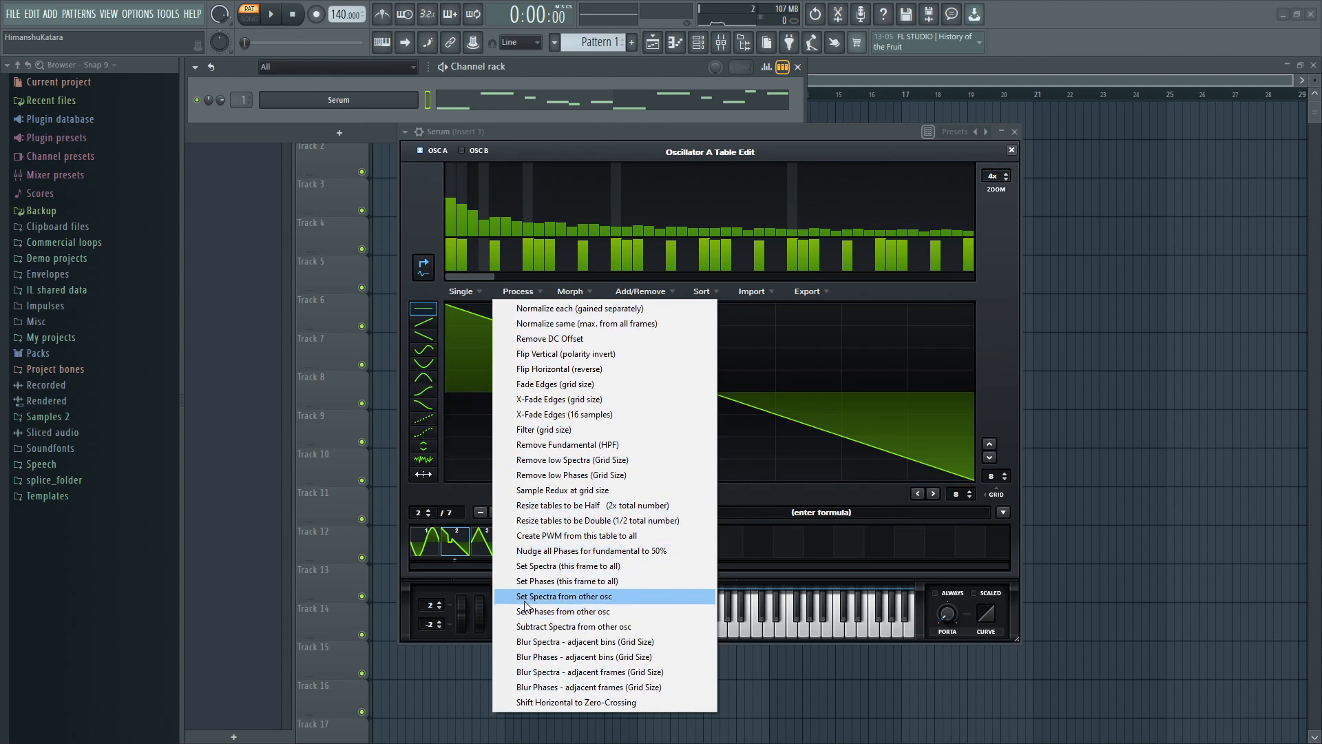
pyautogui.click(835, 313)
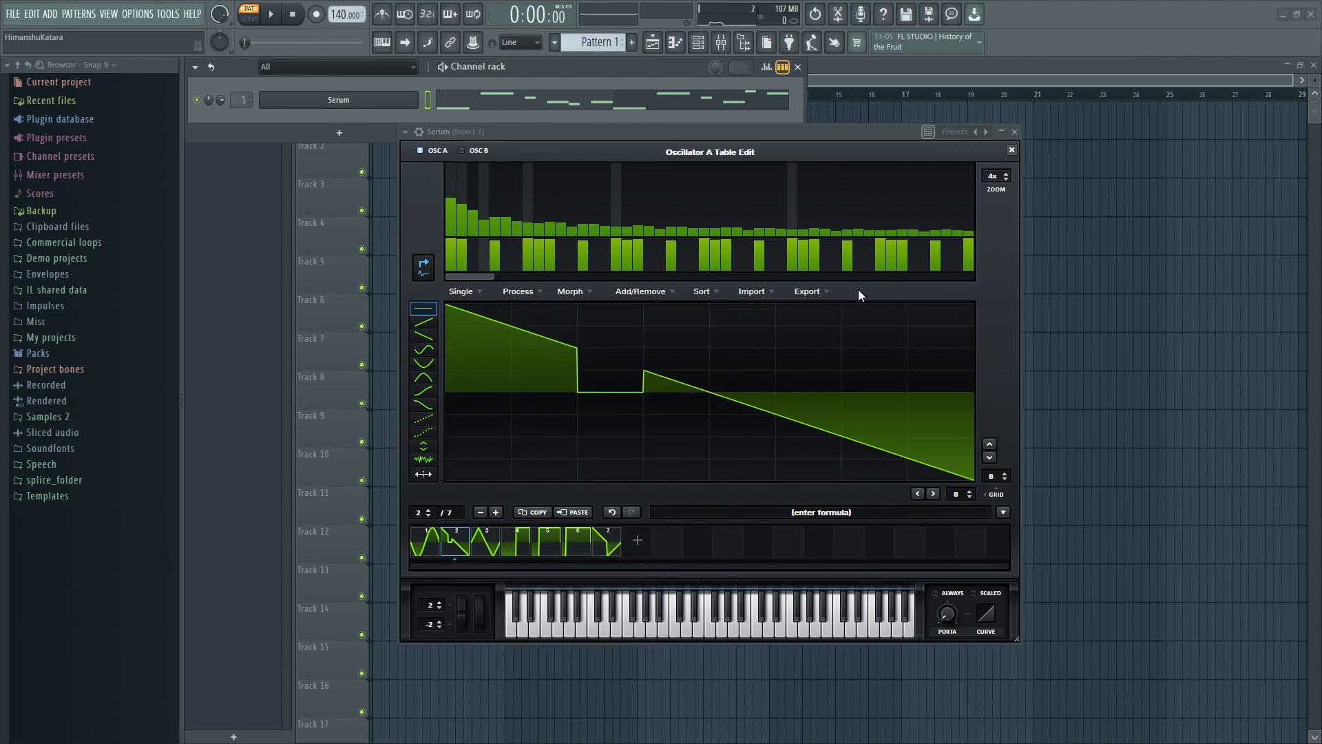
pyautogui.click(1011, 149)
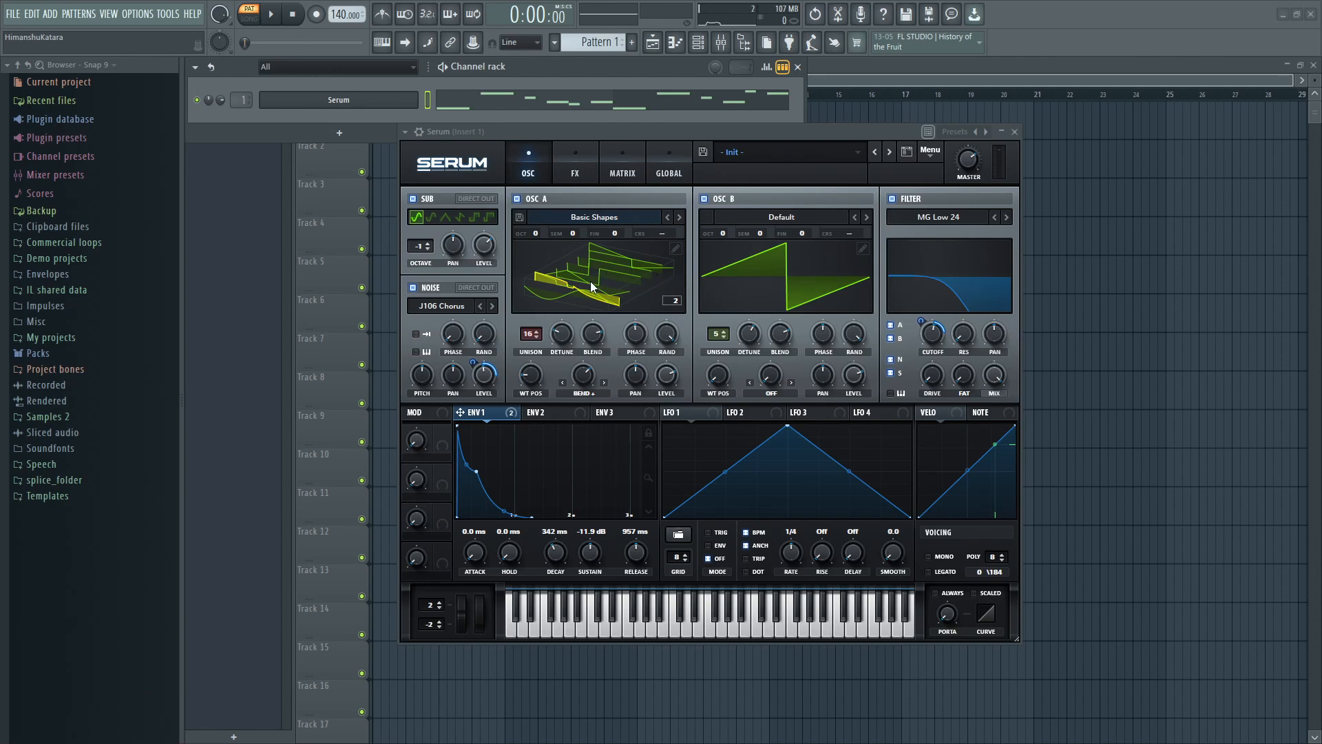
# - Reload the Basic Shapes wavetable from the Analog category in Oscillator A and return its display to the 2D view
pyautogui.click(590, 218)
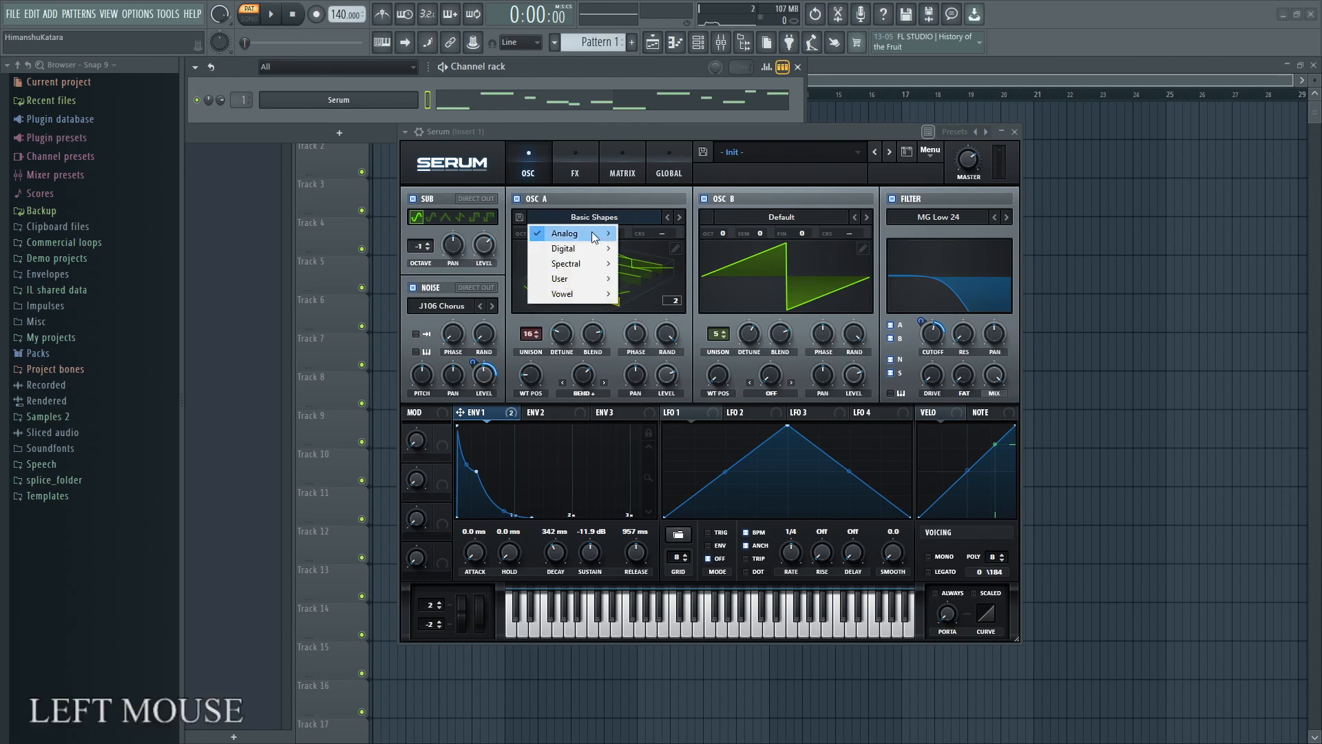
pyautogui.moveTo(596, 234)
pyautogui.click(653, 297)
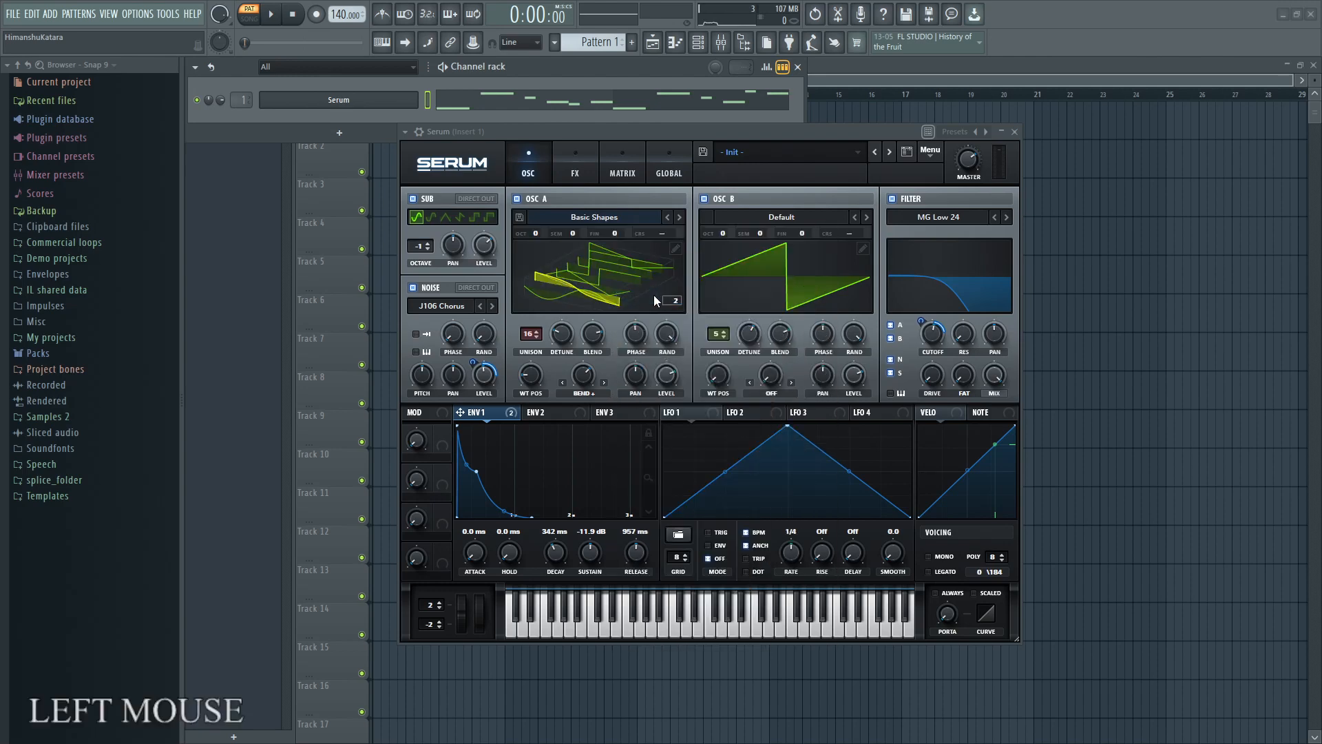
pyautogui.click(564, 268)
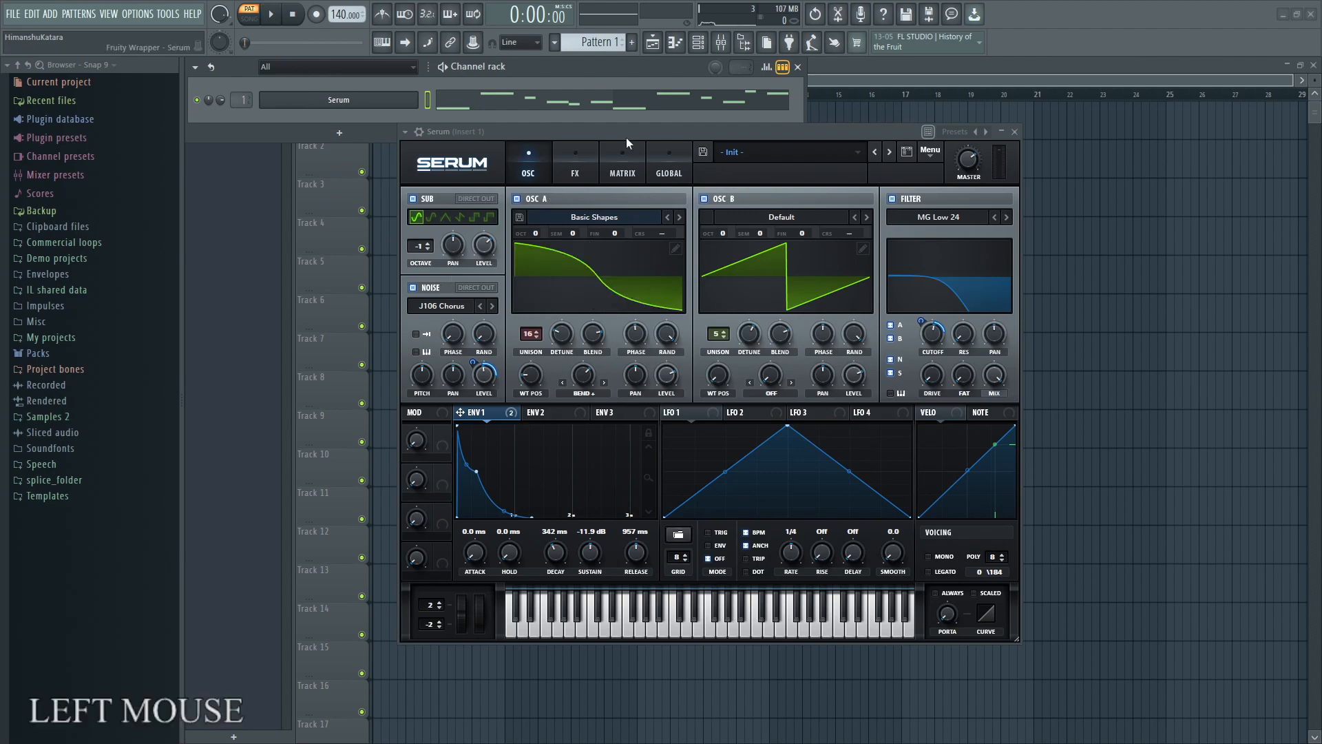
# - Examine the shapes and settings of envelopes 1, 2 and 3
pyautogui.press('super+KP_Add')
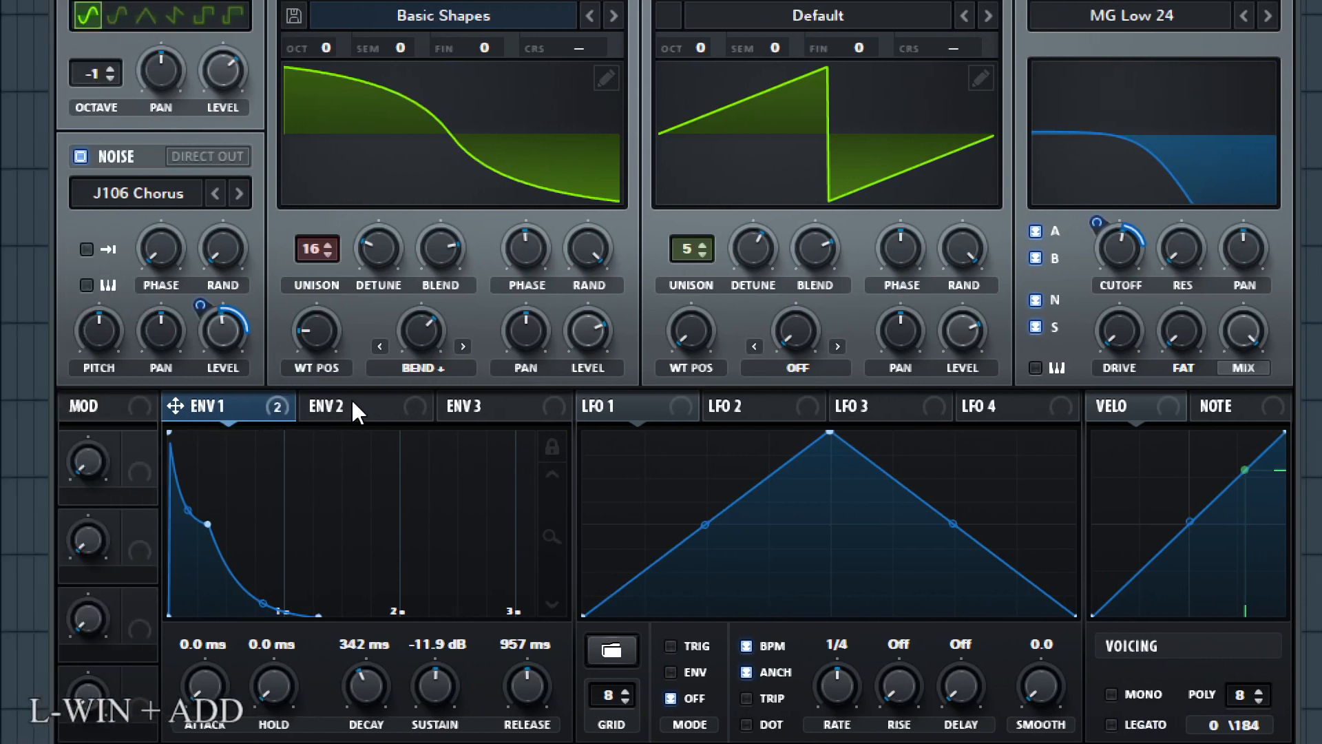
pyautogui.click(352, 403)
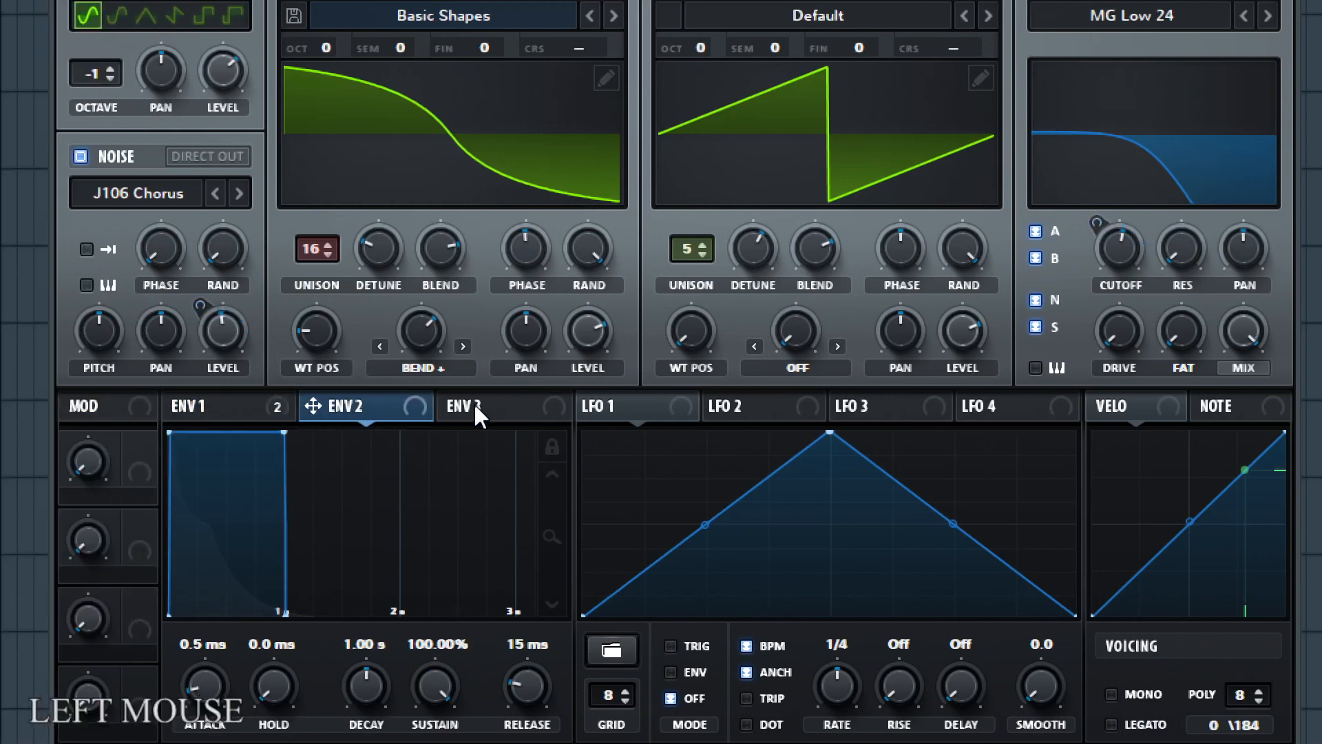
pyautogui.click(495, 406)
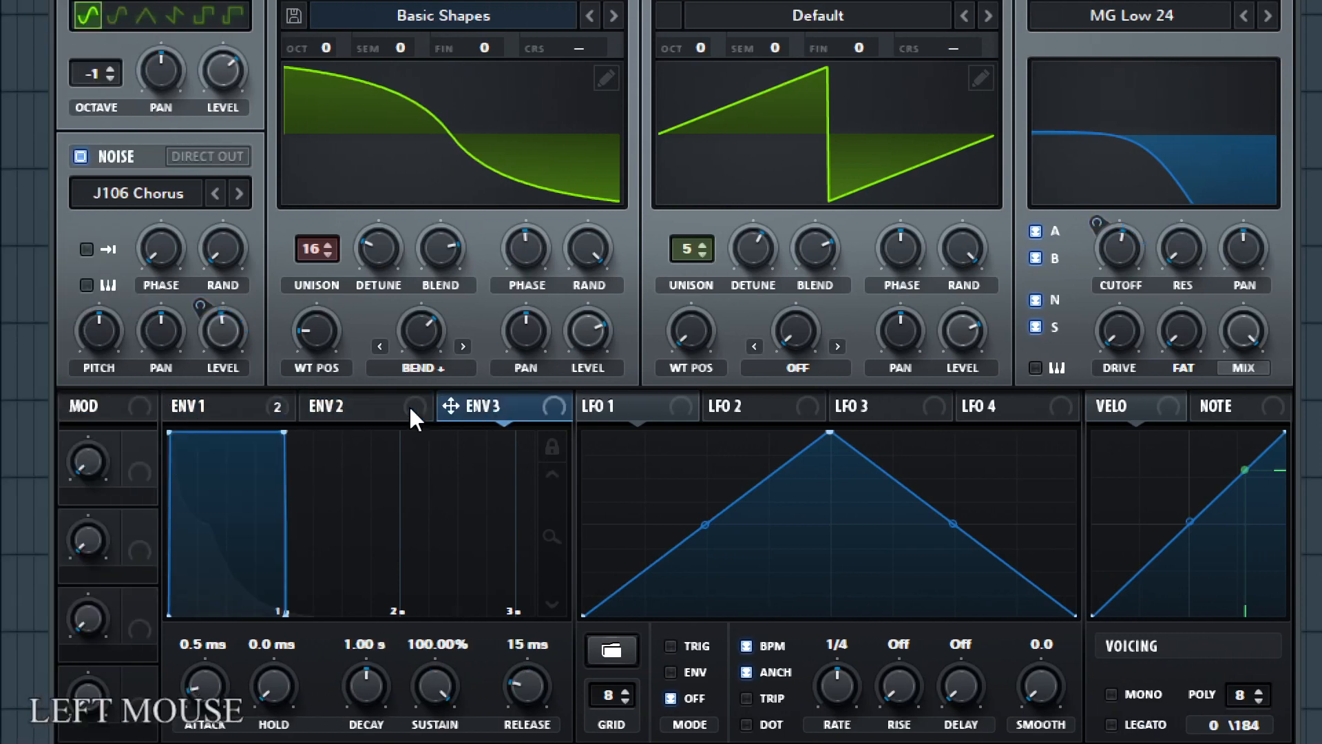
pyautogui.click(340, 402)
pyautogui.click(233, 403)
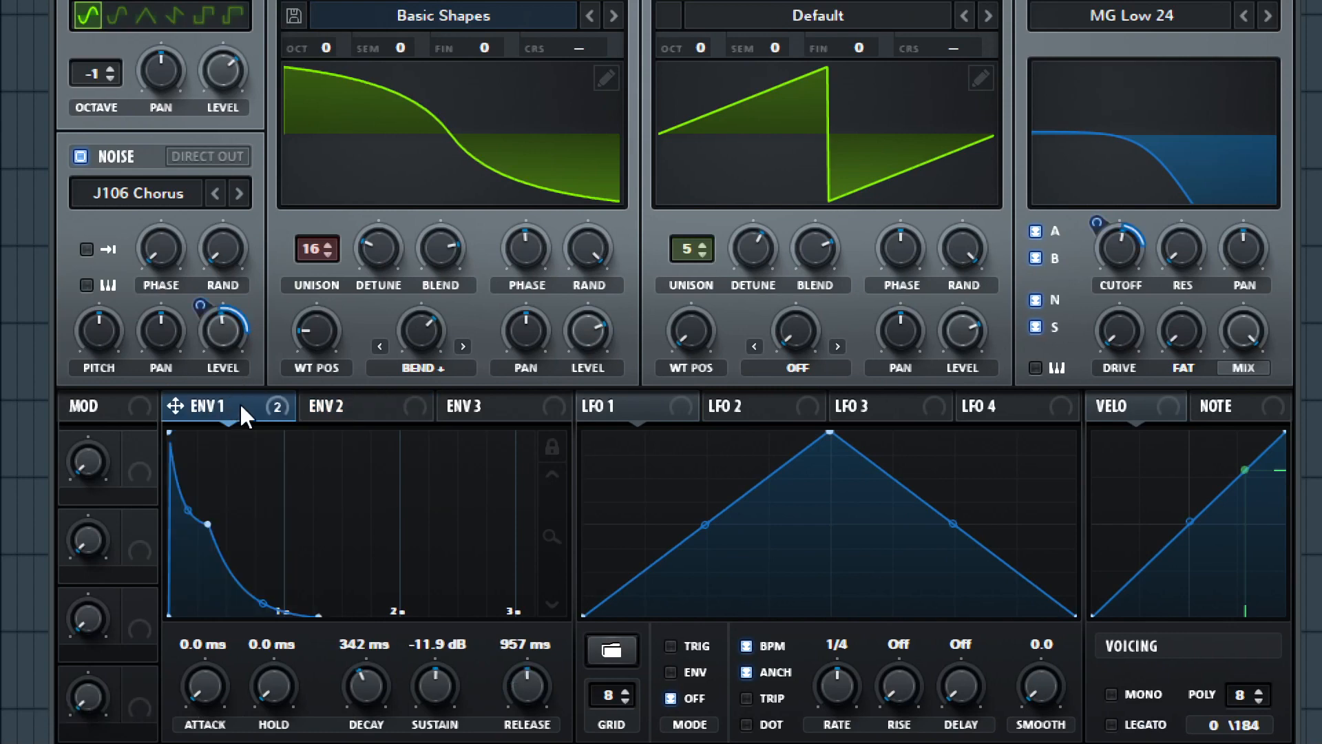
pyautogui.click(379, 398)
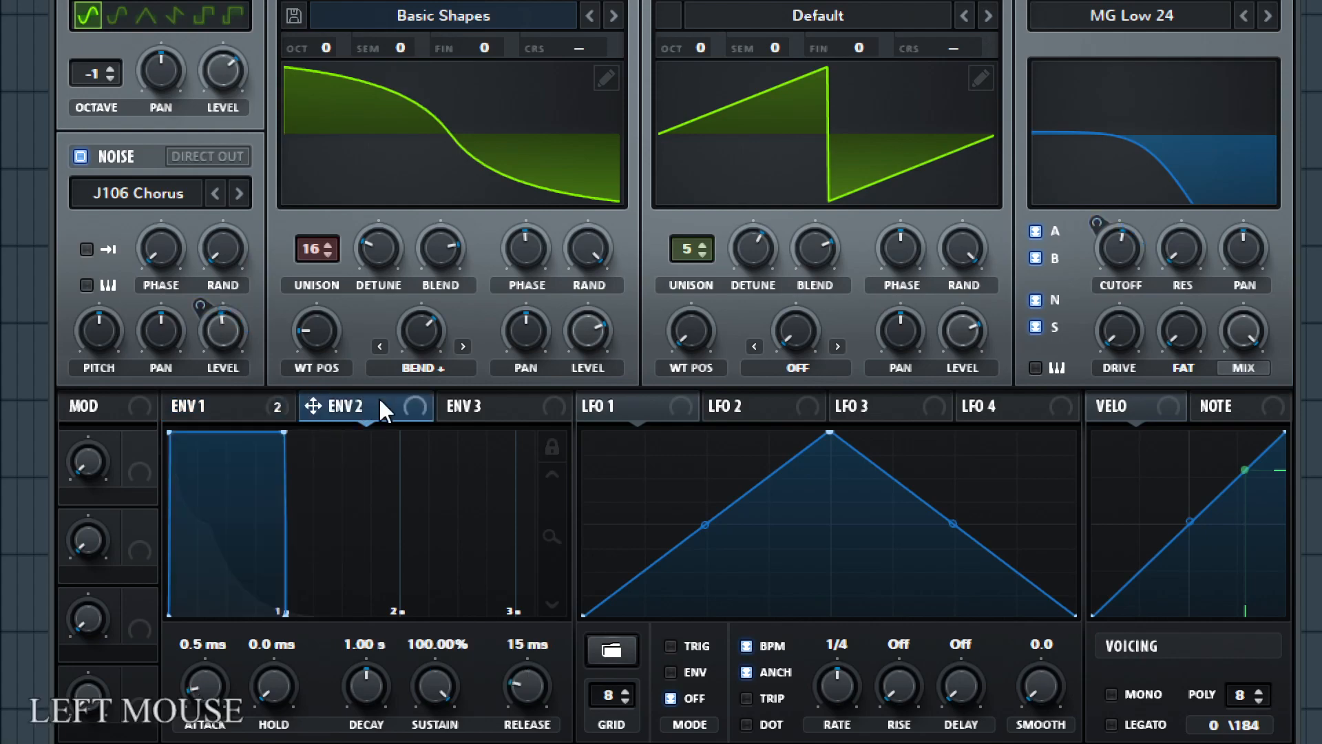
# - Shape envelope 3 with a 383 ms decay, 52.94% sustain and 777 ms release
pyautogui.click(518, 403)
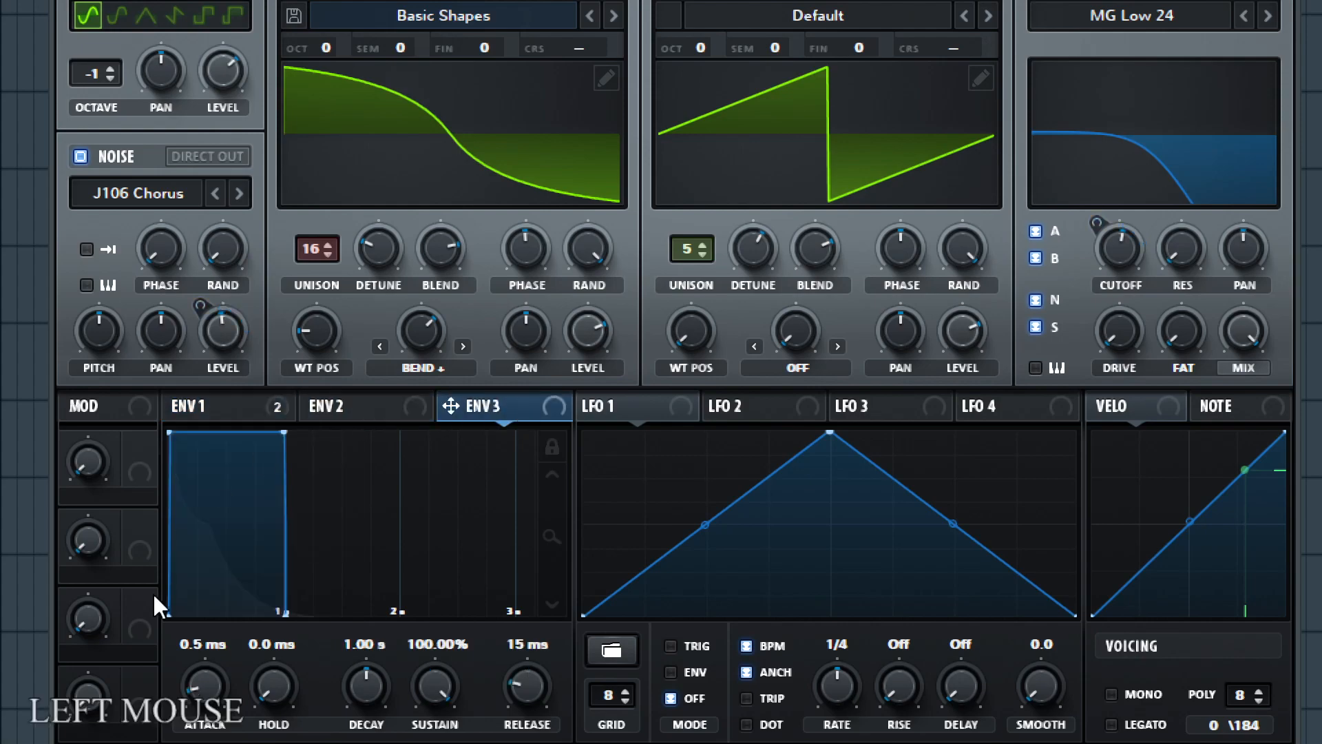
pyautogui.press('super+KP_Add')
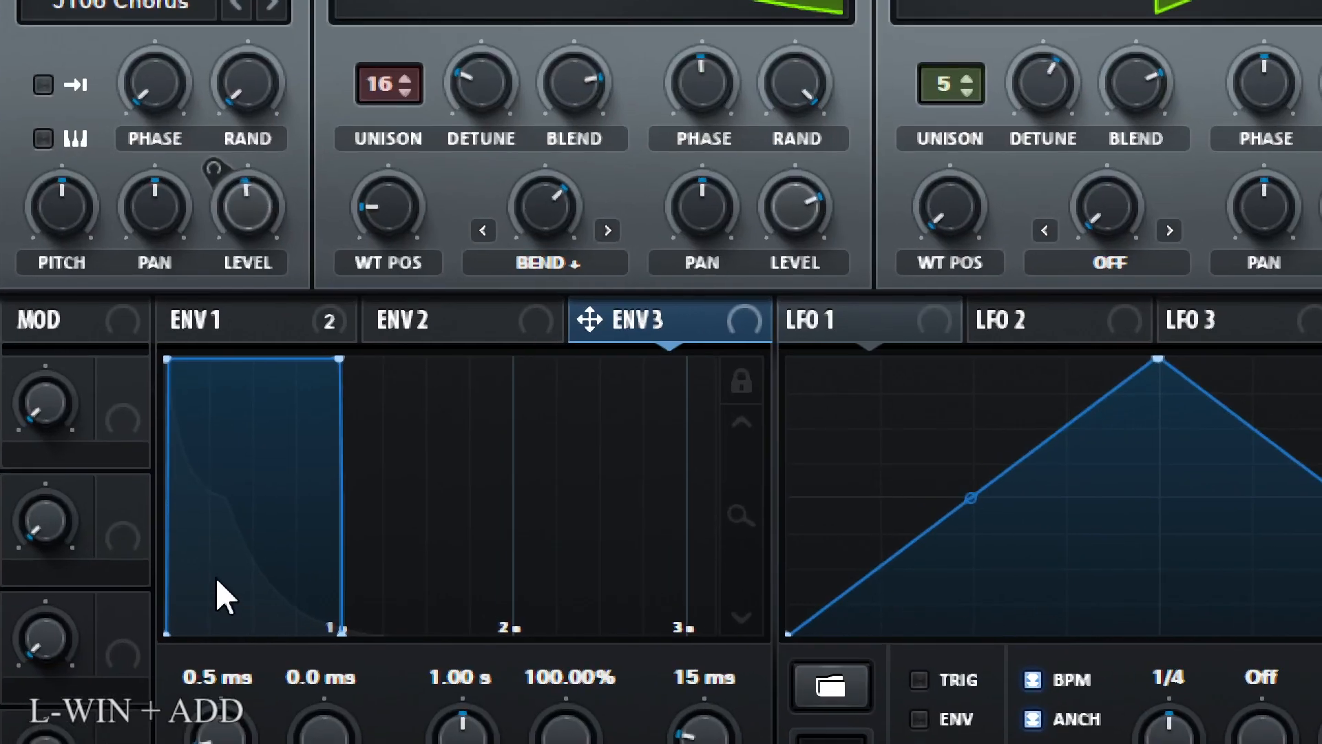
pyautogui.press('super+KP_Add')
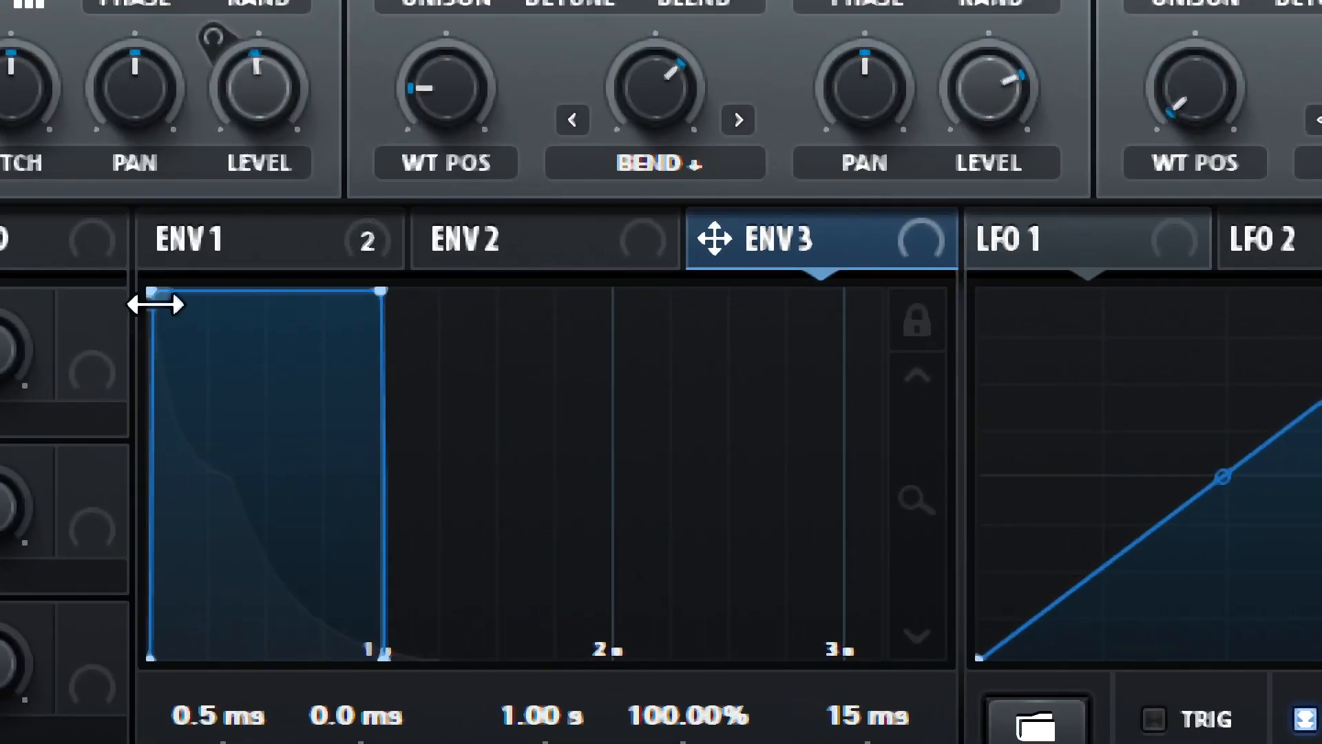
pyautogui.moveTo(374, 296); pyautogui.dragTo(197, 467)
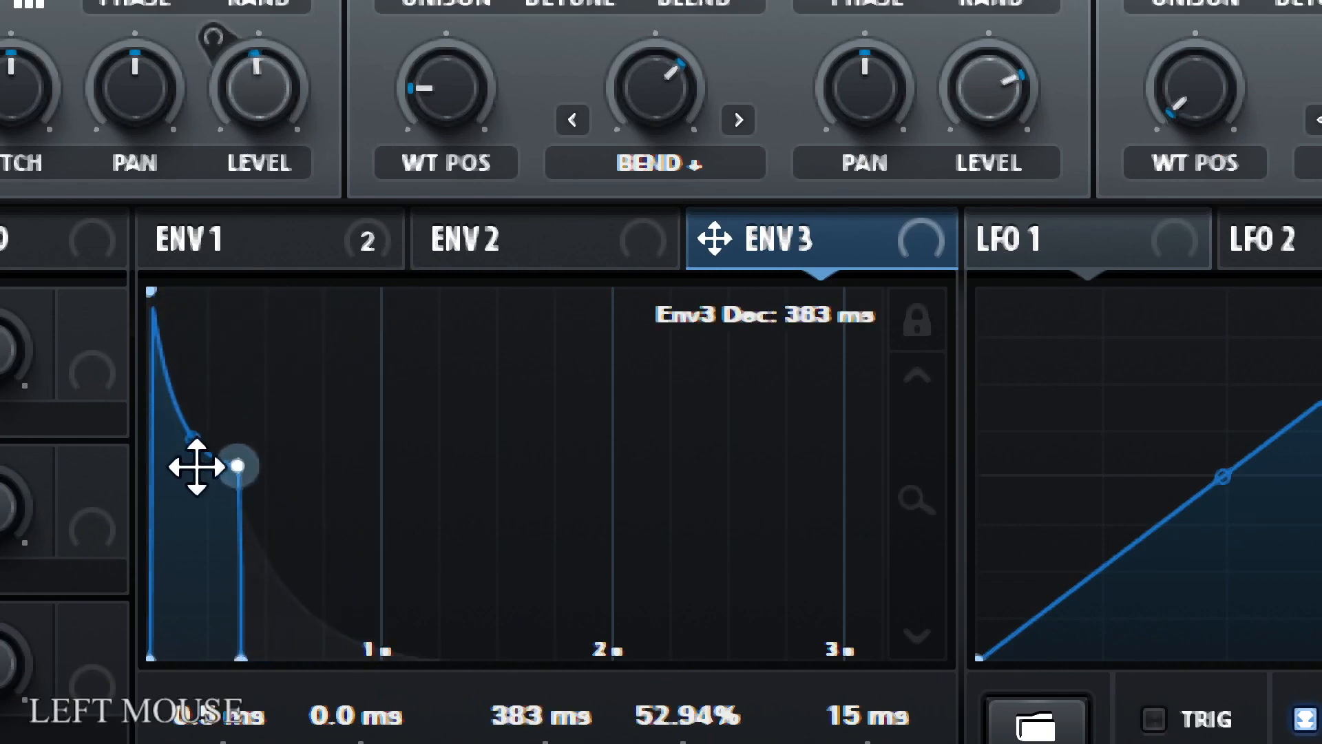
pyautogui.moveTo(236, 652); pyautogui.dragTo(270, 654)
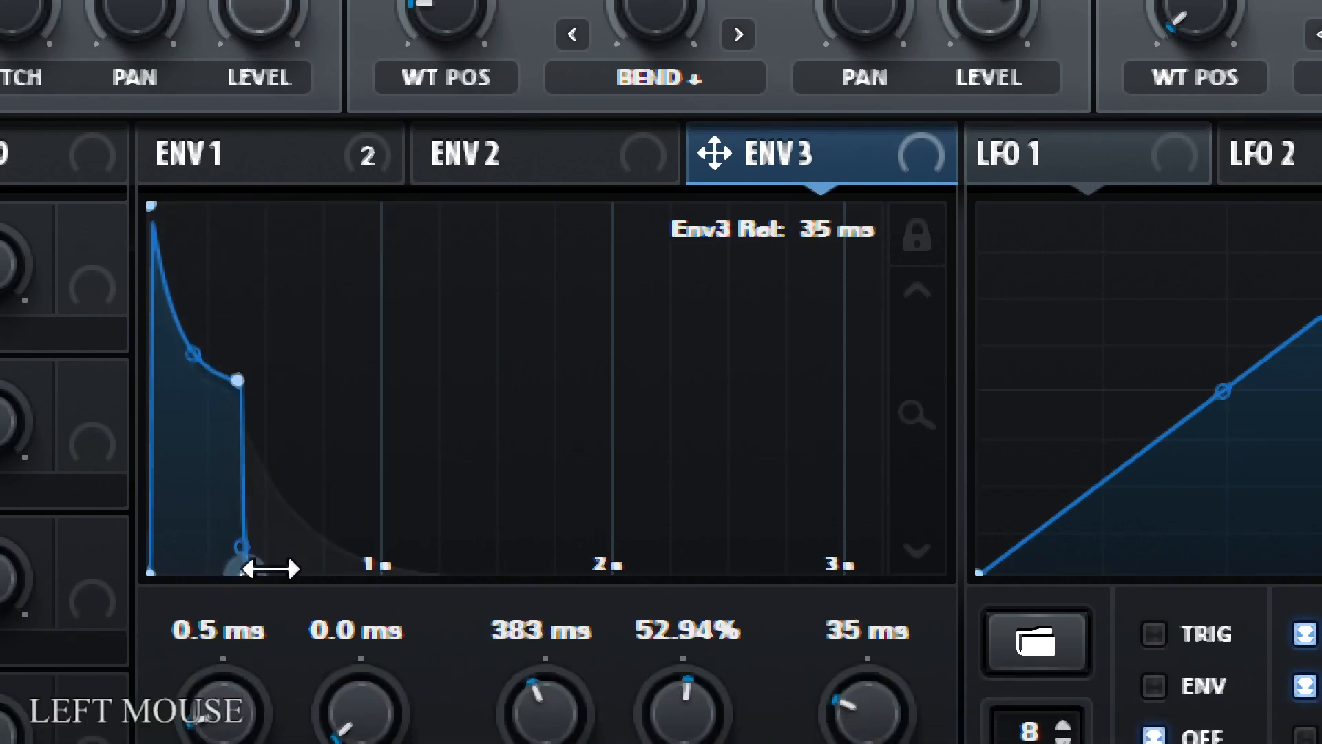
pyautogui.moveTo(270, 569); pyautogui.dragTo(549, 600)
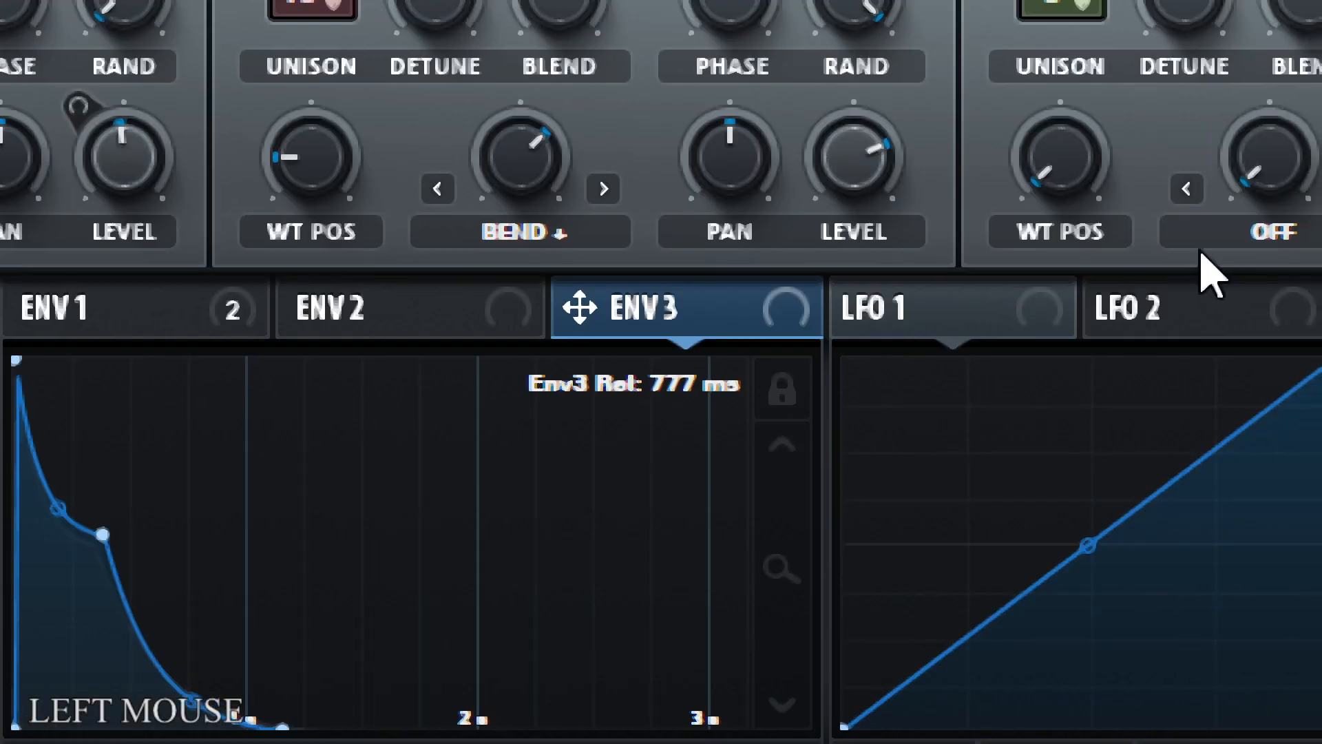
# - Widen the time scale of the envelope 3 graph to show about five seconds
pyautogui.press('super+minus')
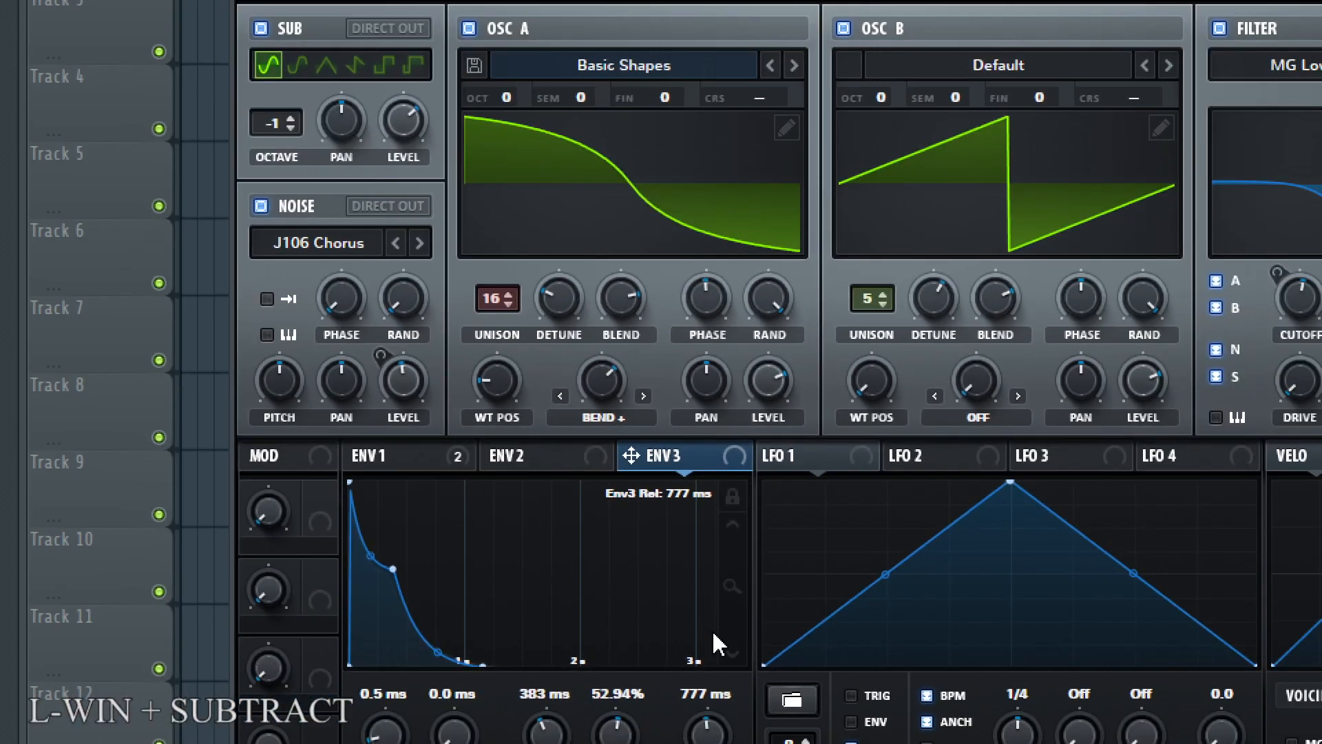
pyautogui.press('super+minus')
pyautogui.moveTo(650, 467); pyautogui.dragTo(645, 513)
pyautogui.press('super+plus')
pyautogui.press('super+plus')
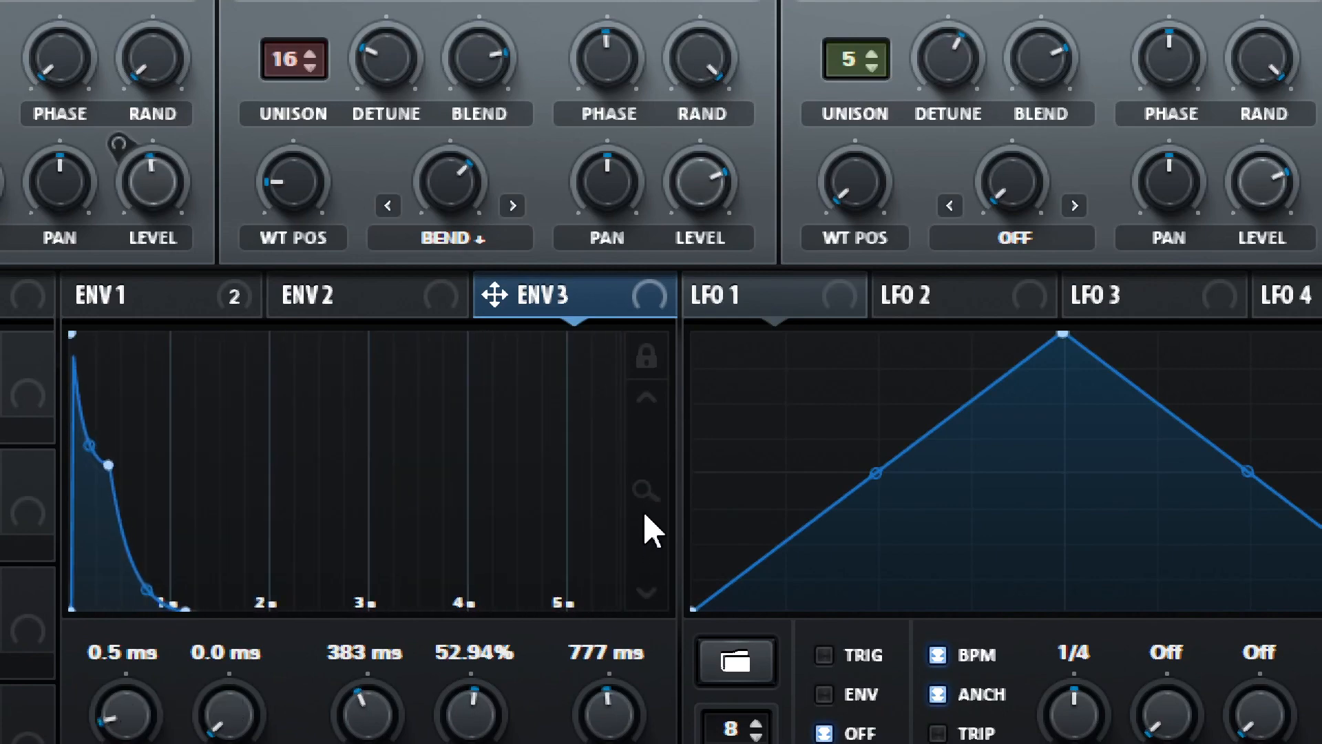
# - Select envelope 1 and envelope 2 in turn to view their curves
pyautogui.press('super+minus')
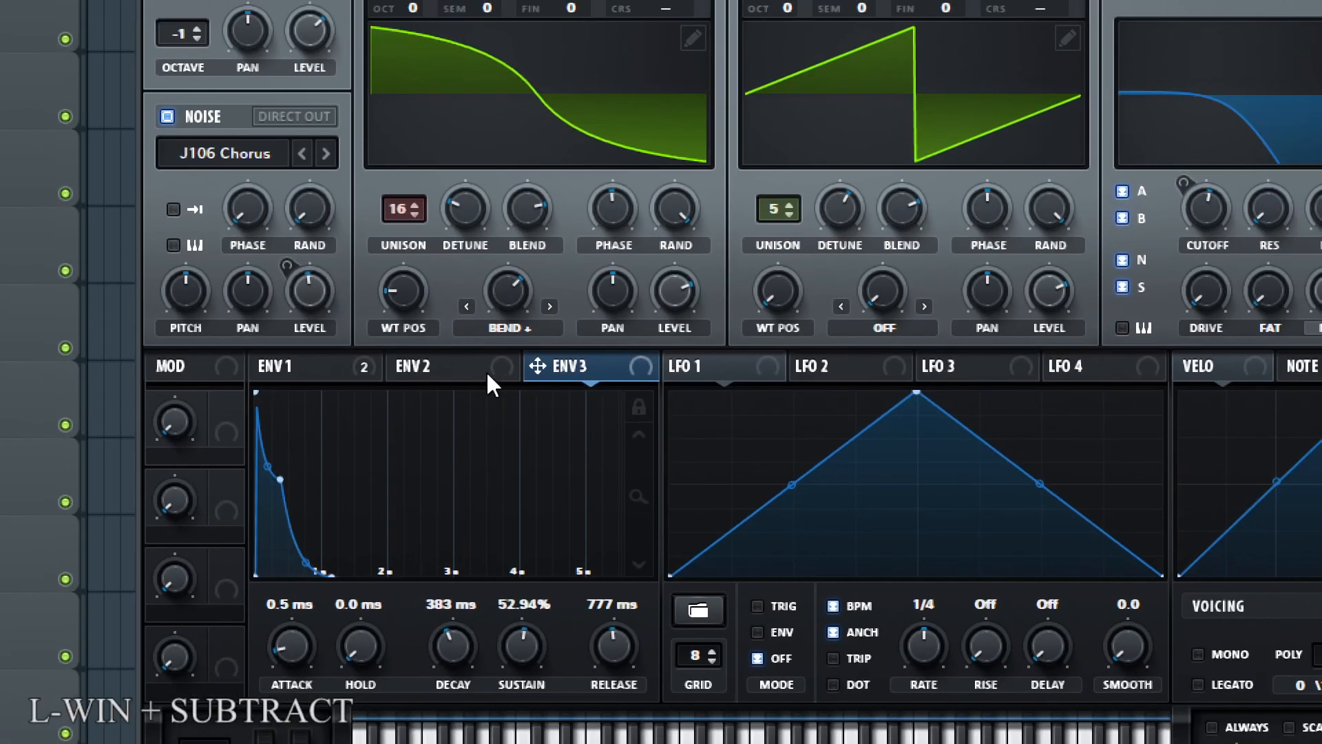
pyautogui.click(273, 369)
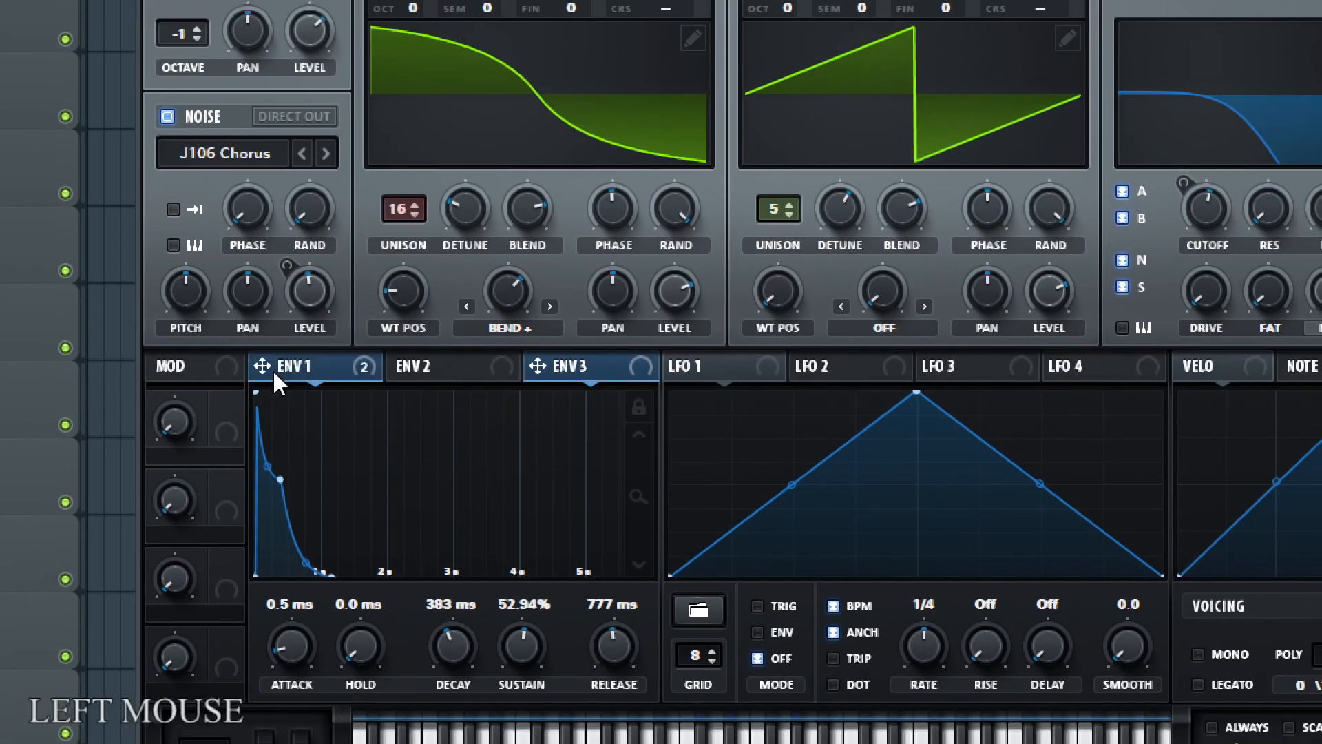
pyautogui.click(471, 372)
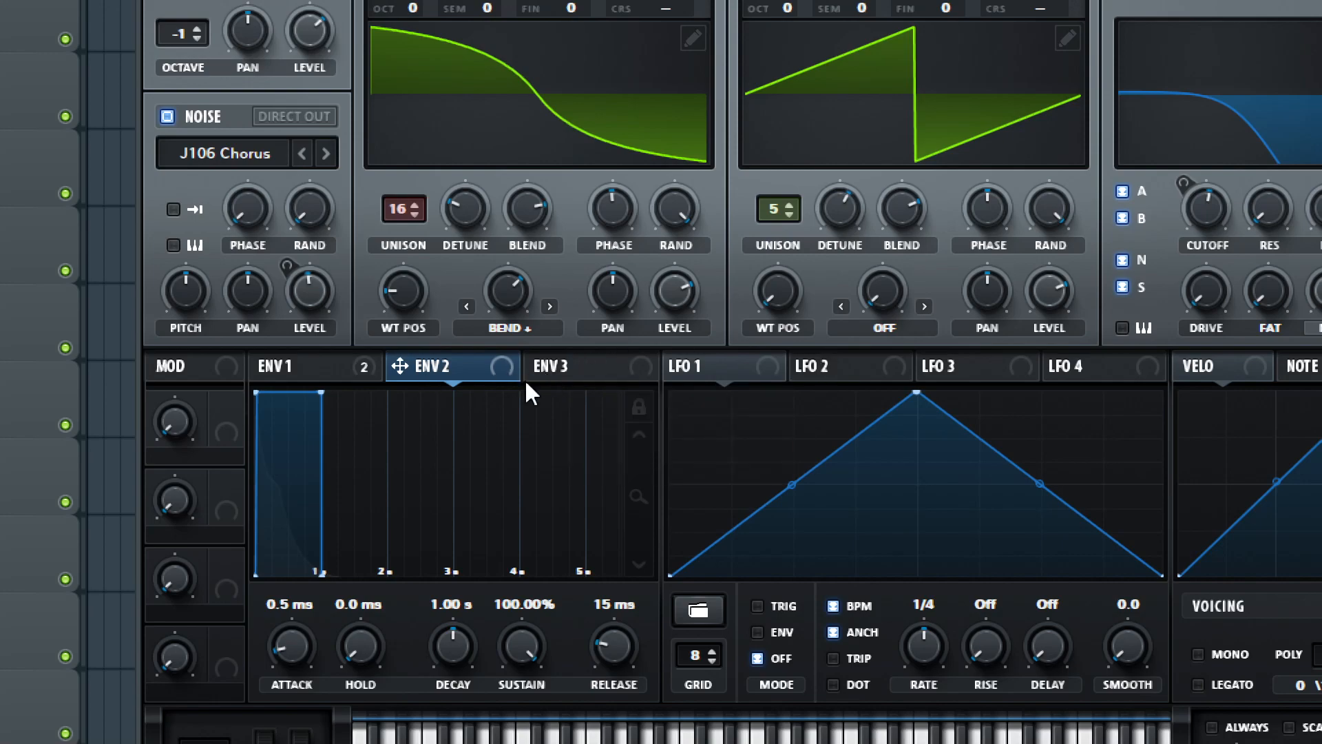
pyautogui.press('super+minus')
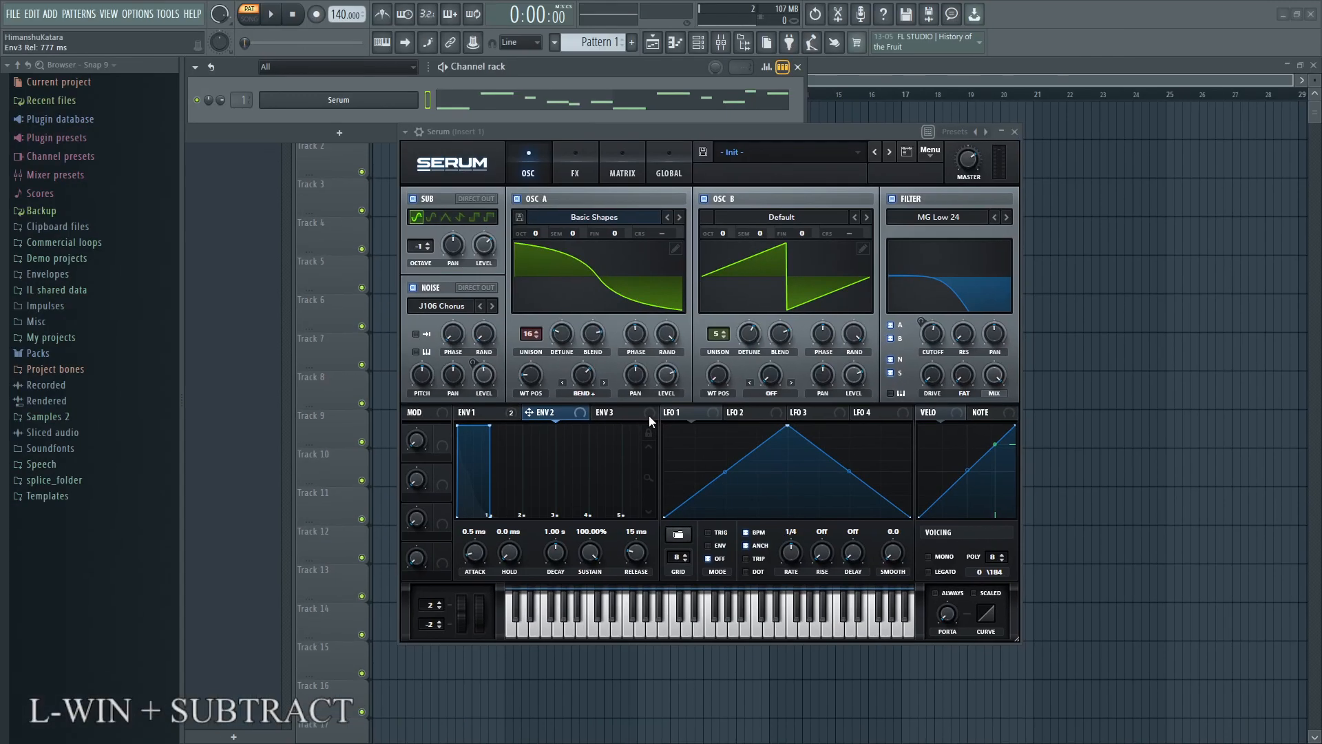
# - View the preset shape options available for LFO 1
pyautogui.press('super+plus')
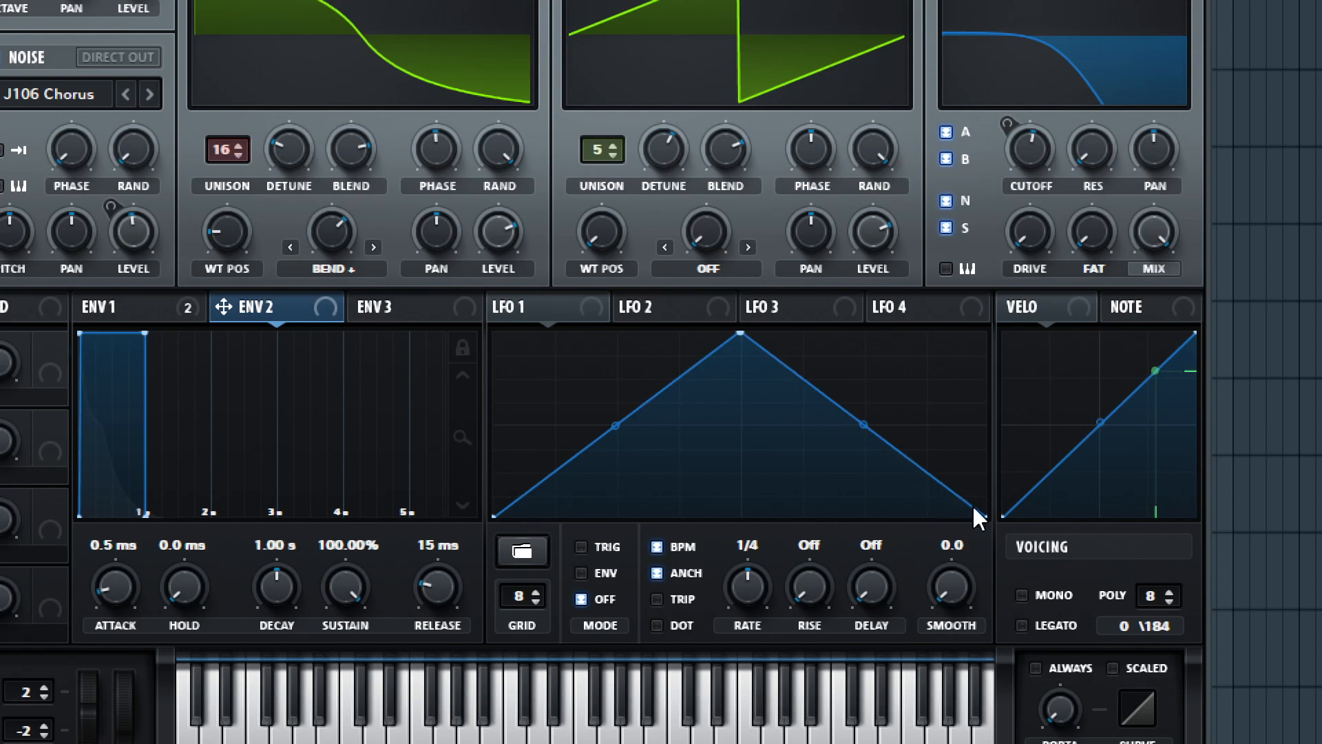
pyautogui.click(522, 552)
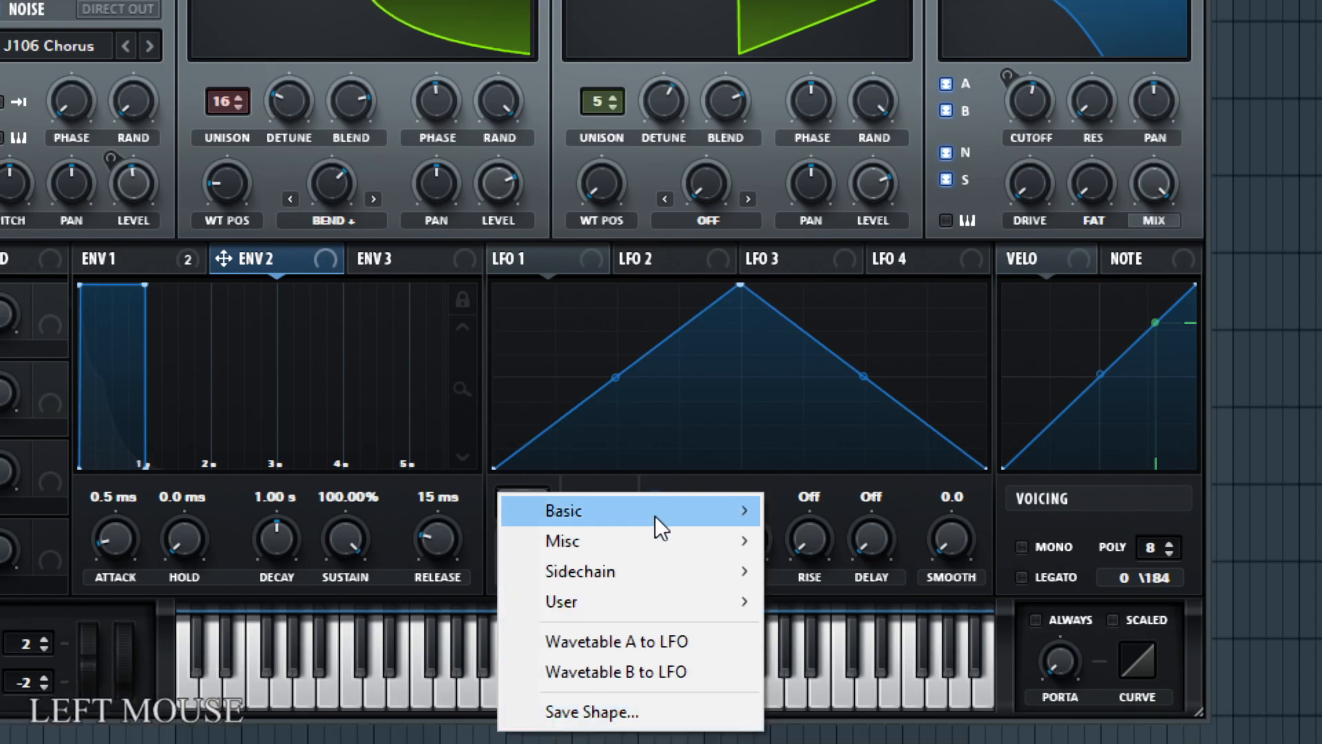
pyautogui.moveTo(655, 515)
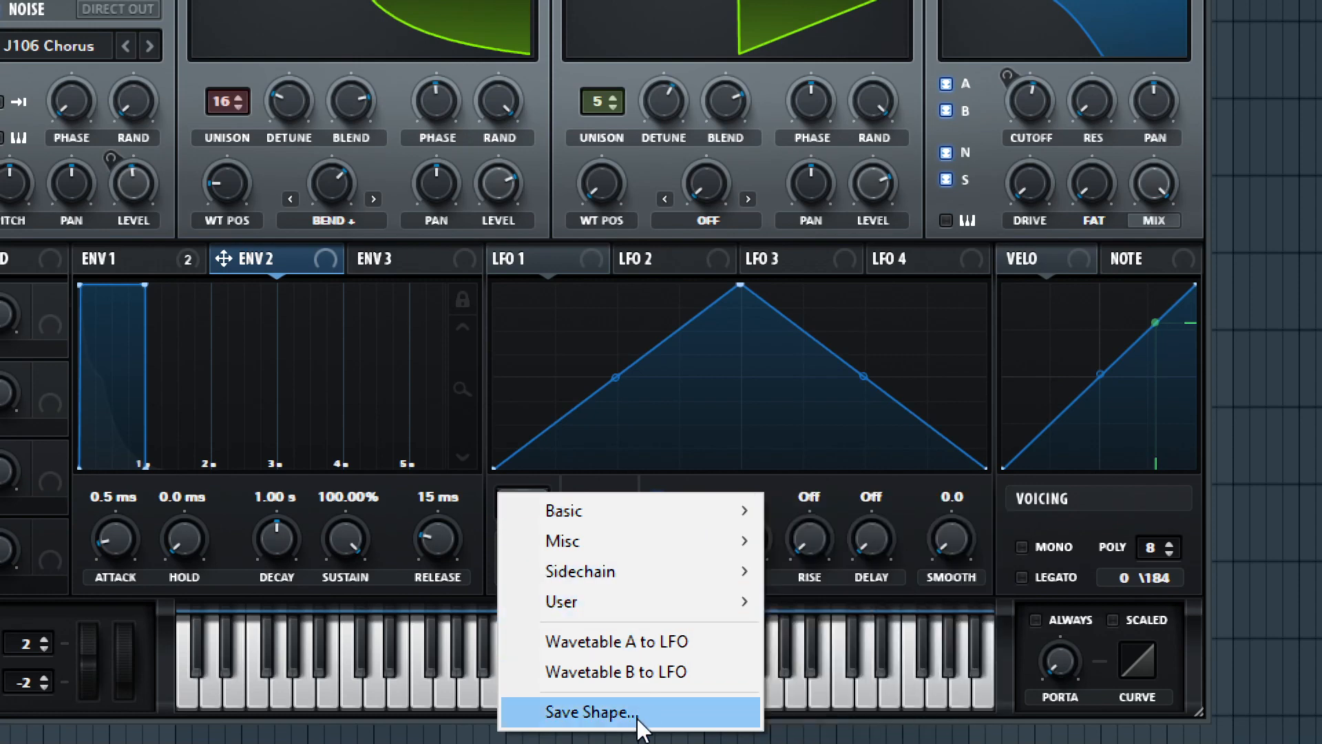
pyautogui.click(765, 346)
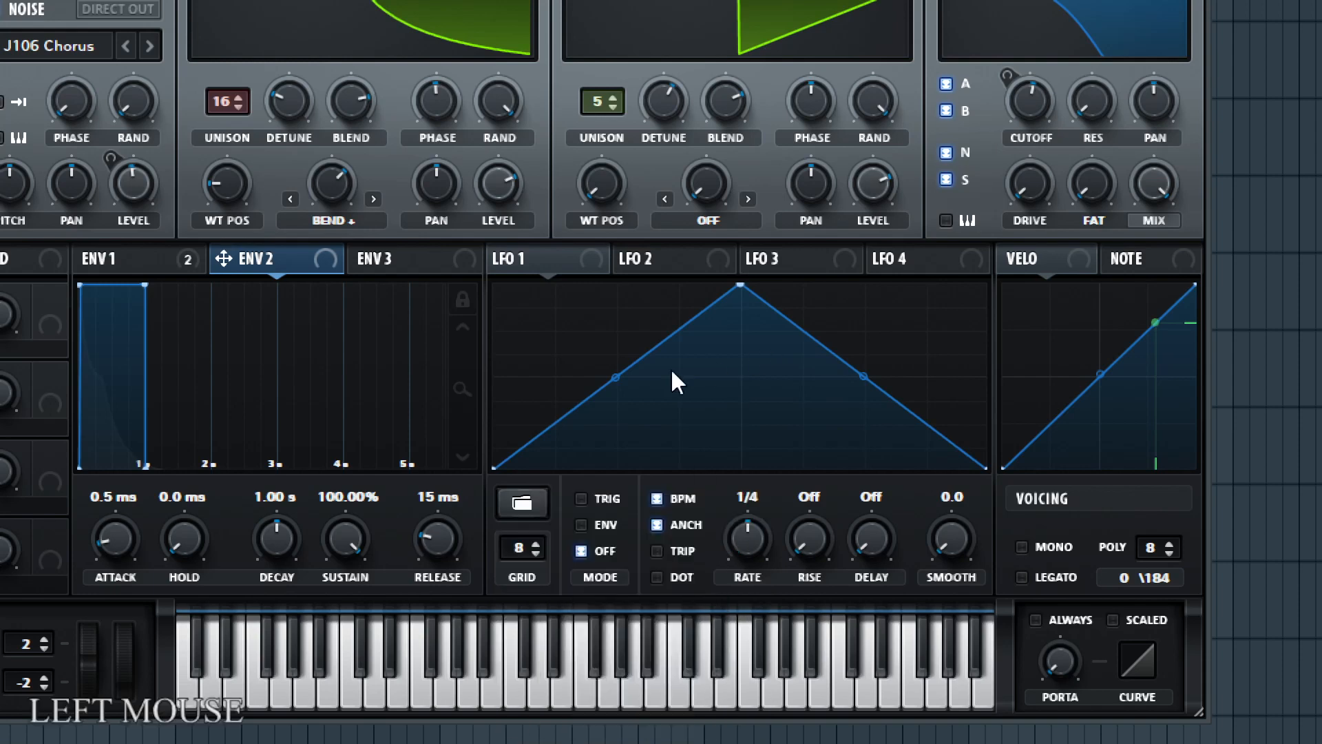
# - Bow LFO 1's rising segment upward, and add a point and grid-wide flat steps to its falling side
pyautogui.moveTo(615, 377); pyautogui.dragTo(615, 333)
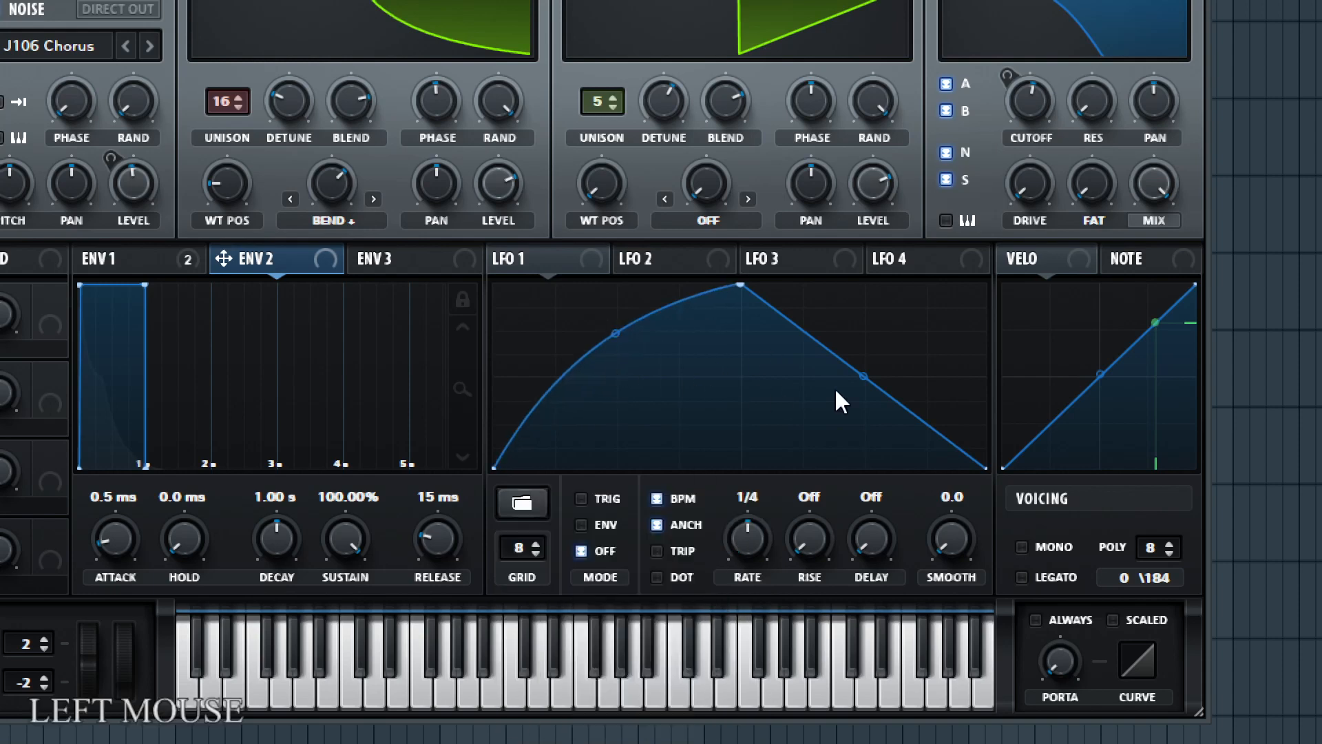
pyautogui.moveTo(862, 376)
pyautogui.mouseDown()
pyautogui.moveTo(883, 363)
pyautogui.moveTo(865, 375)
pyautogui.mouseUp()
pyautogui.click(888, 362)
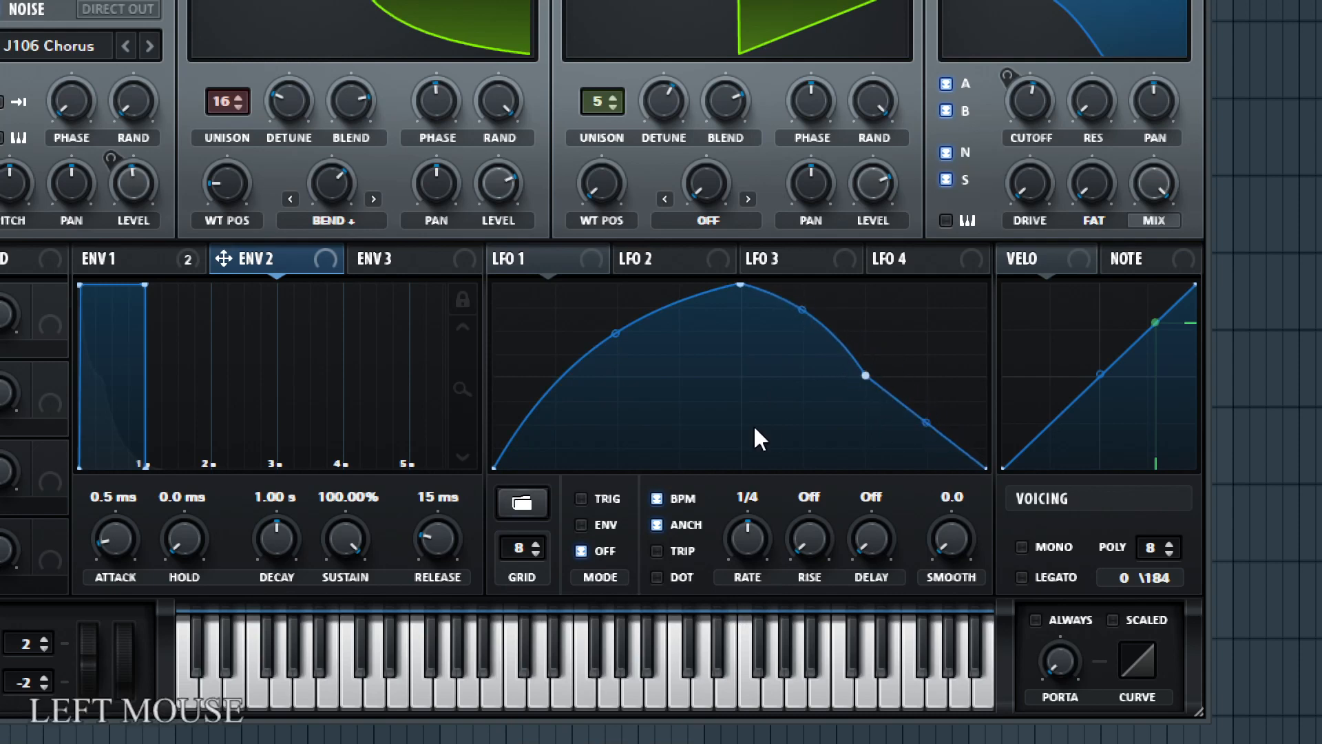
pyautogui.keyDown('shift'); pyautogui.click(833, 329); pyautogui.keyUp('shift')
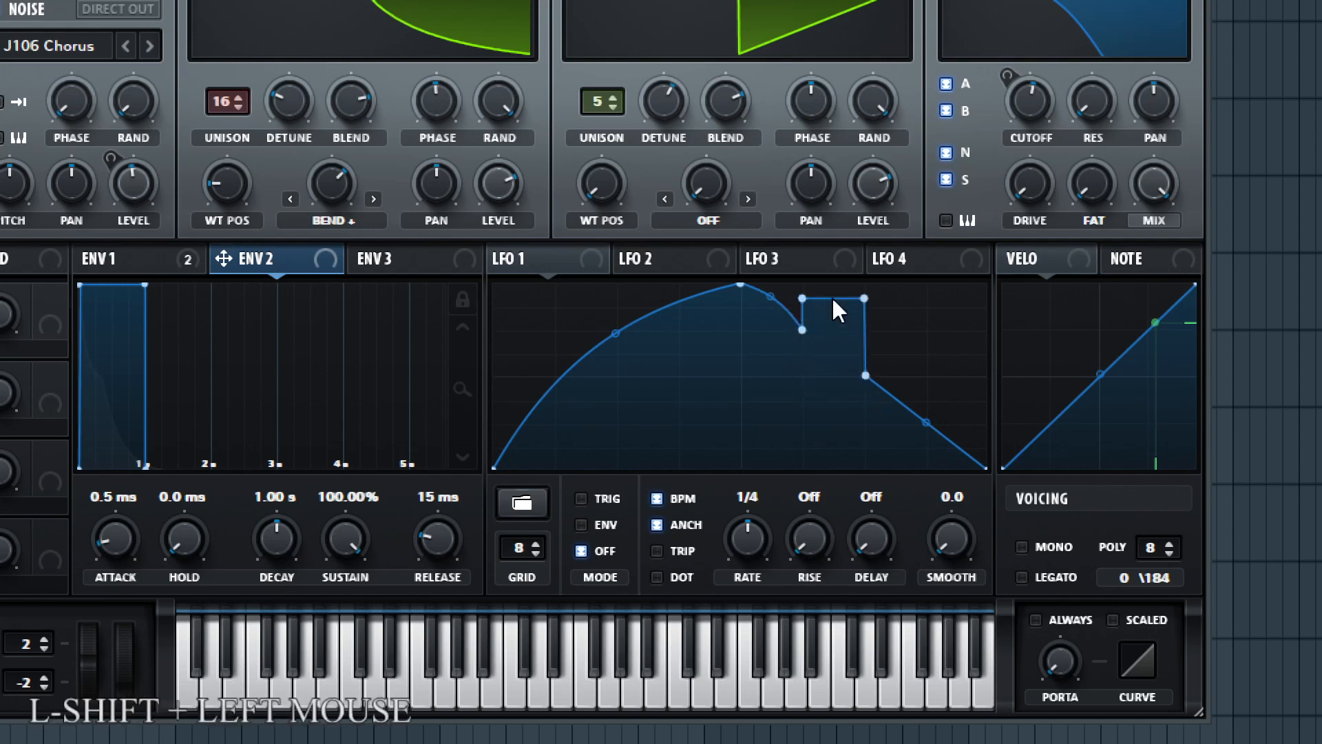
pyautogui.moveTo(865, 375)
pyautogui.mouseDown()
pyautogui.moveTo(892, 399)
pyautogui.moveTo(851, 426)
pyautogui.moveTo(874, 421)
pyautogui.moveTo(880, 359)
pyautogui.moveTo(884, 378)
pyautogui.mouseUp()
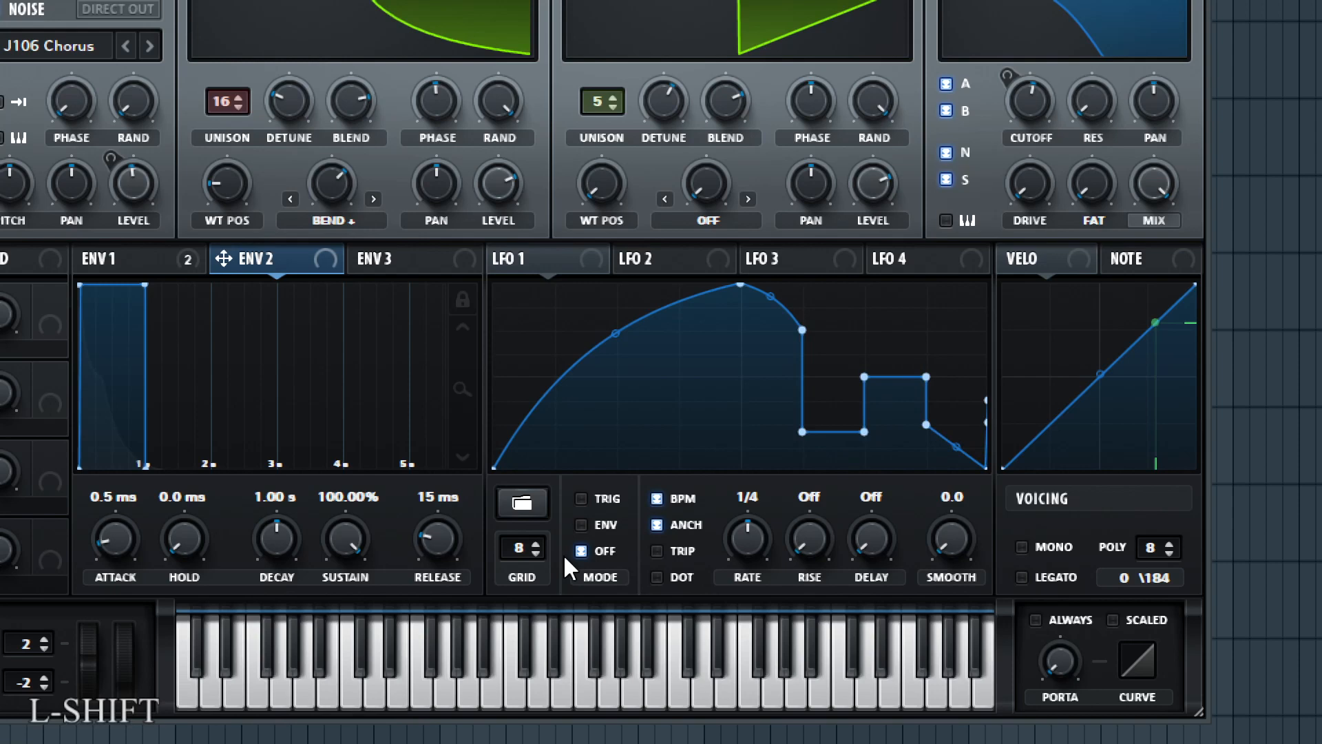
# - Remove the added points from LFO 1's falling side and bow that segment upward to mirror the rising curve
pyautogui.doubleClick(803, 431)
pyautogui.doubleClick(863, 429)
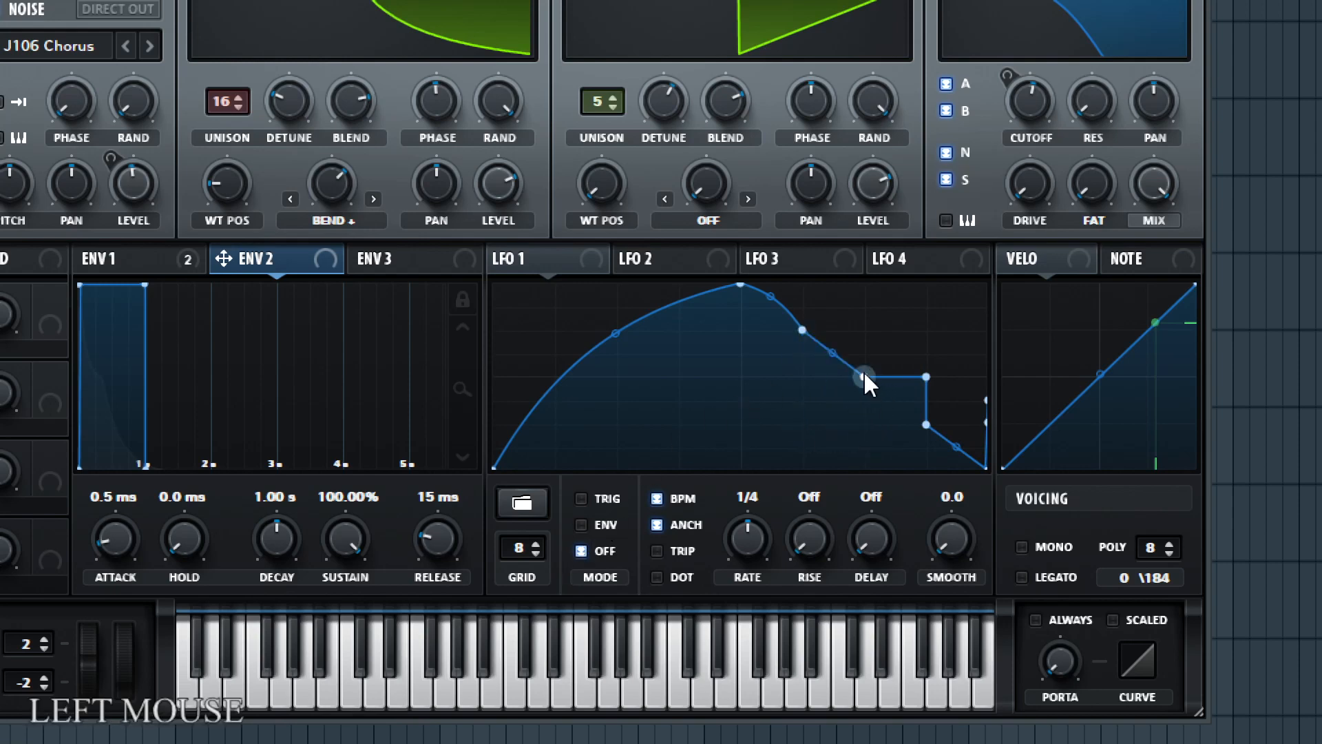
pyautogui.doubleClick(926, 376)
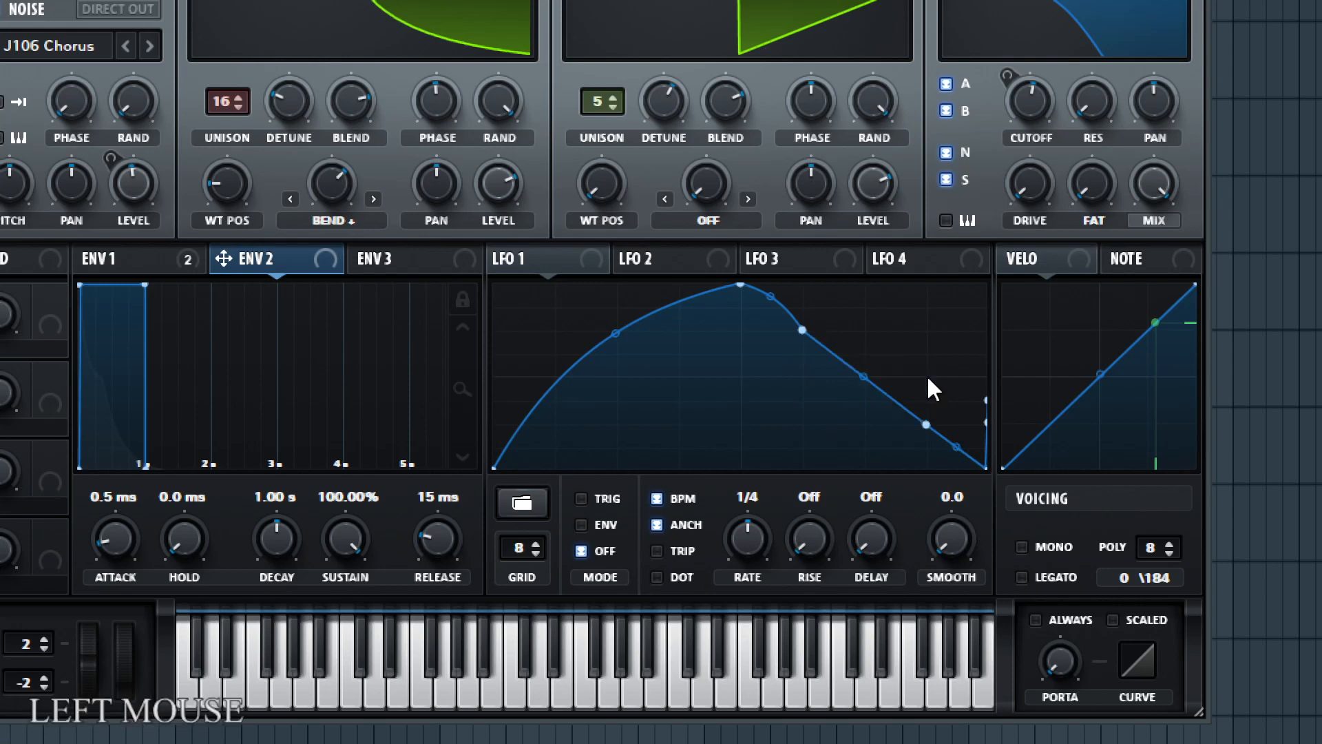
pyautogui.doubleClick(927, 423)
pyautogui.doubleClick(803, 330)
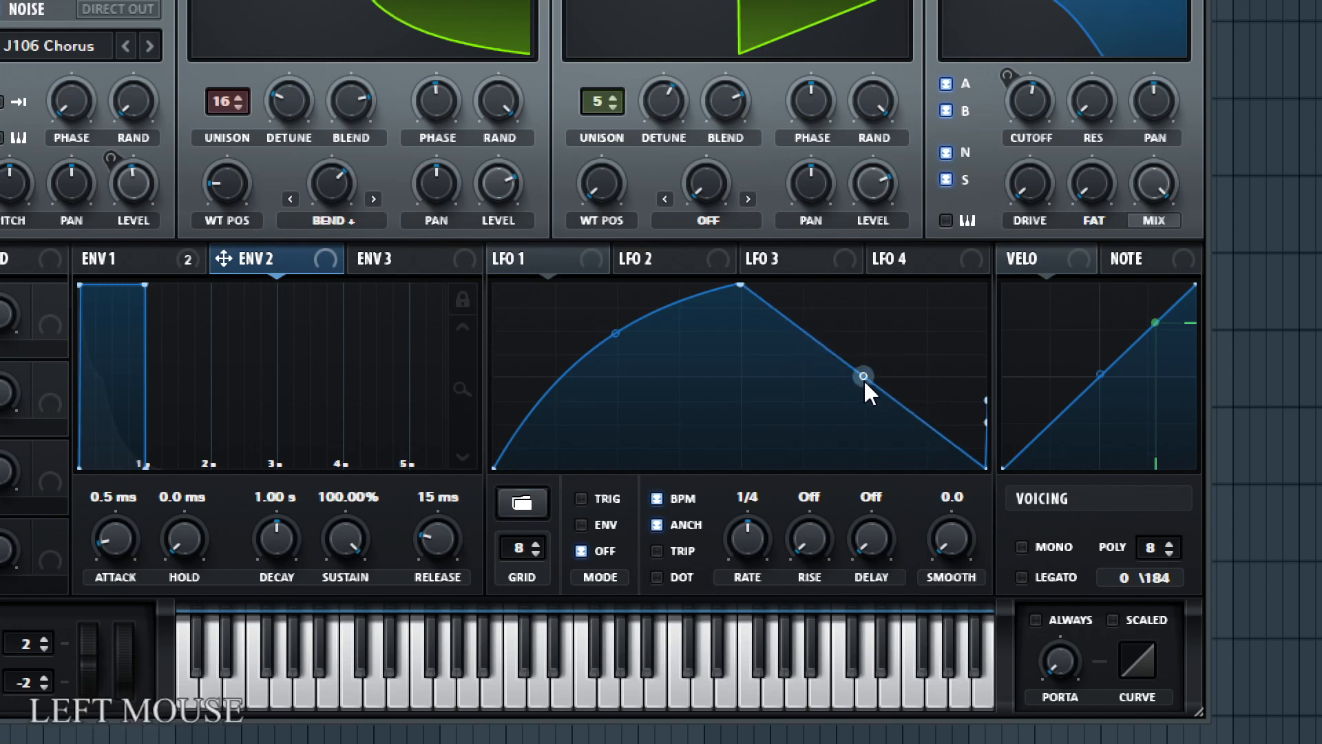
pyautogui.moveTo(864, 375); pyautogui.dragTo(878, 356)
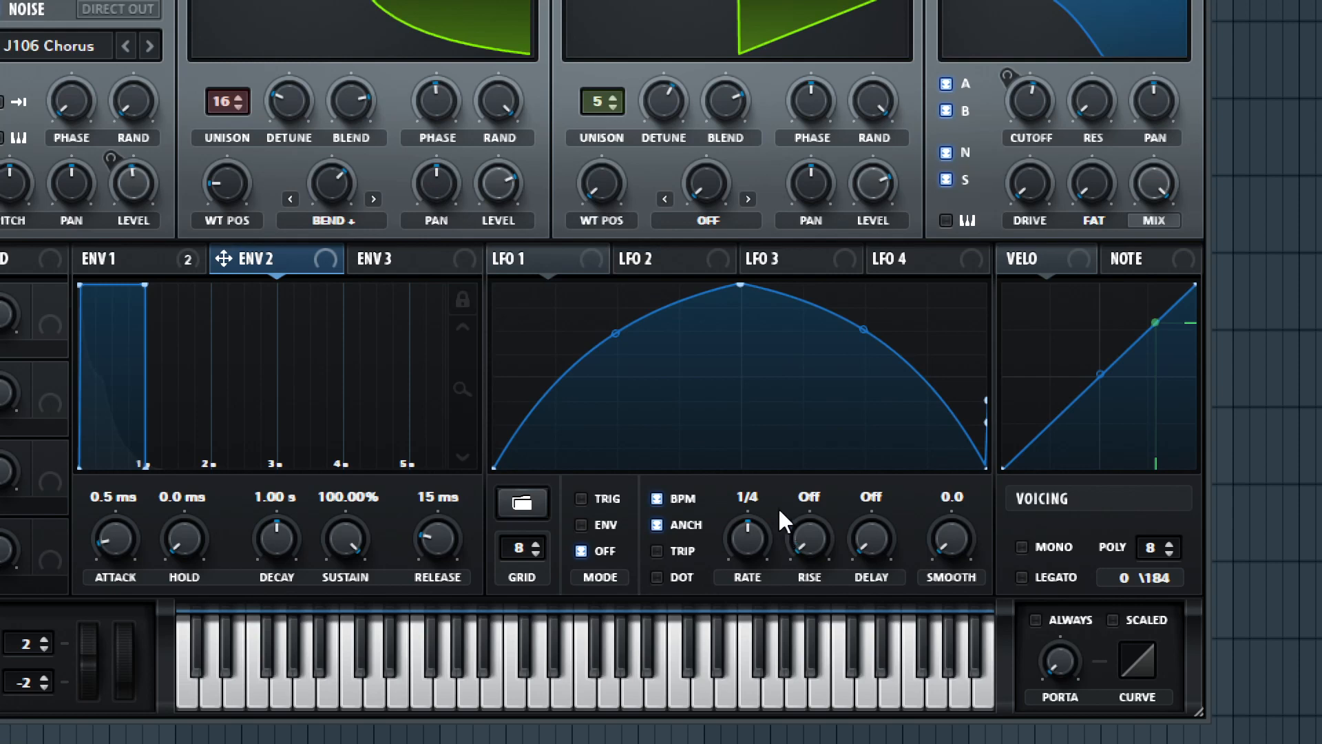
# - Assign LFO 1 as a modulator of oscillator A's pan
pyautogui.moveTo(590, 256); pyautogui.dragTo(453, 171)
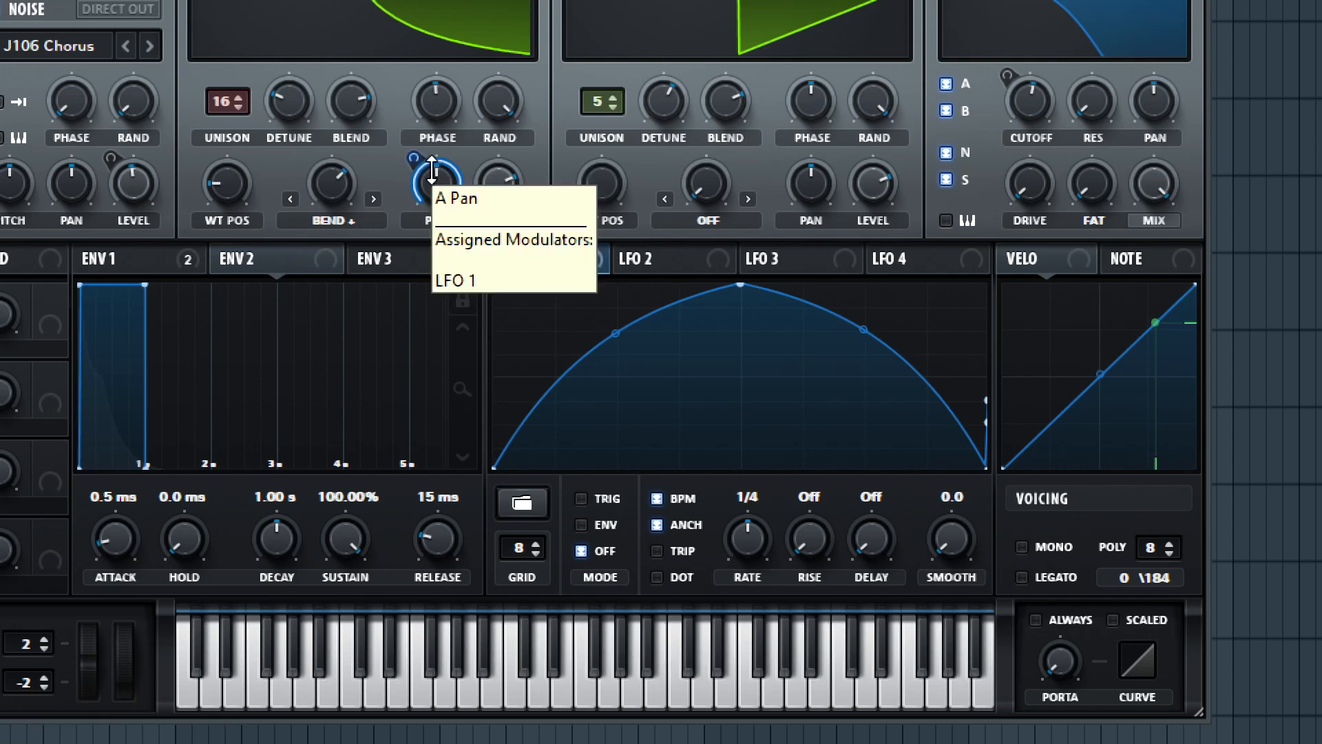
pyautogui.press('super+KP_Subtract')
pyautogui.press('super+KP_Add')
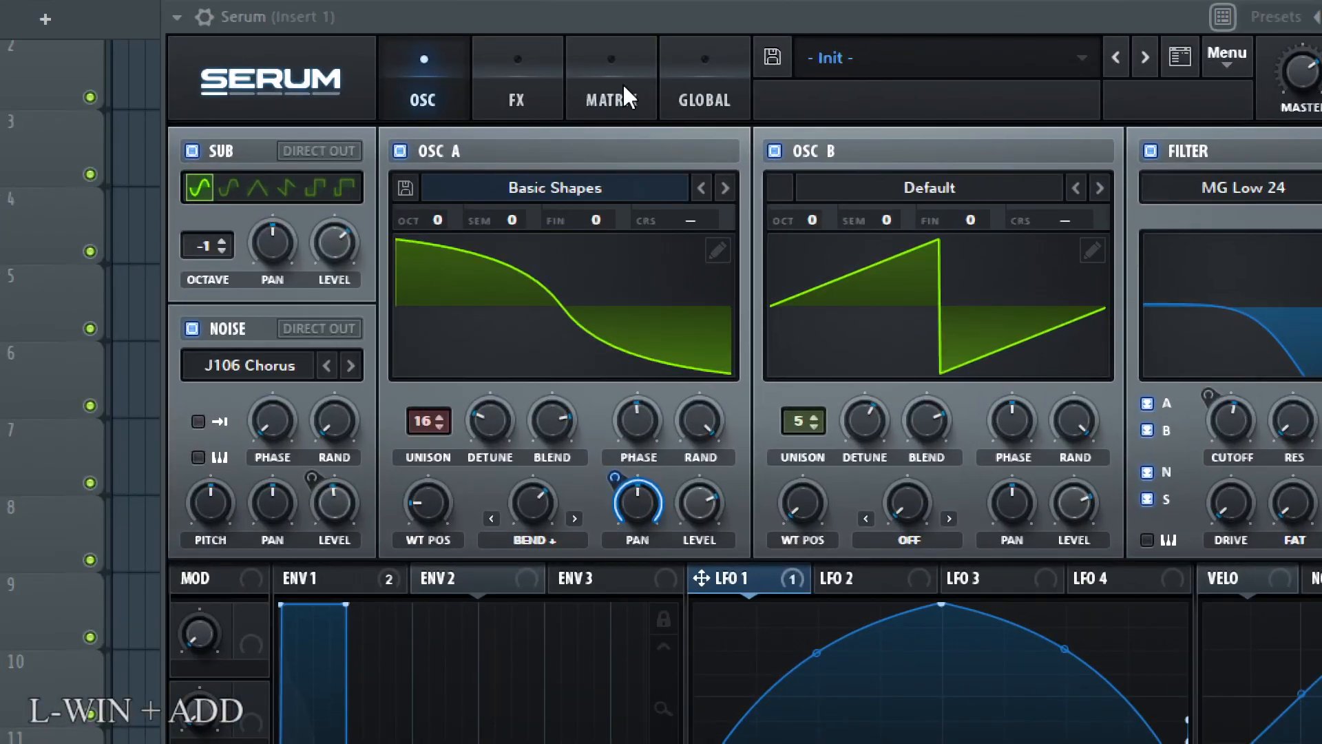
# - Examine the type of the LFO 1 to A Pan routing in the modulation matrix, and return to the oscillator page
pyautogui.click(624, 87)
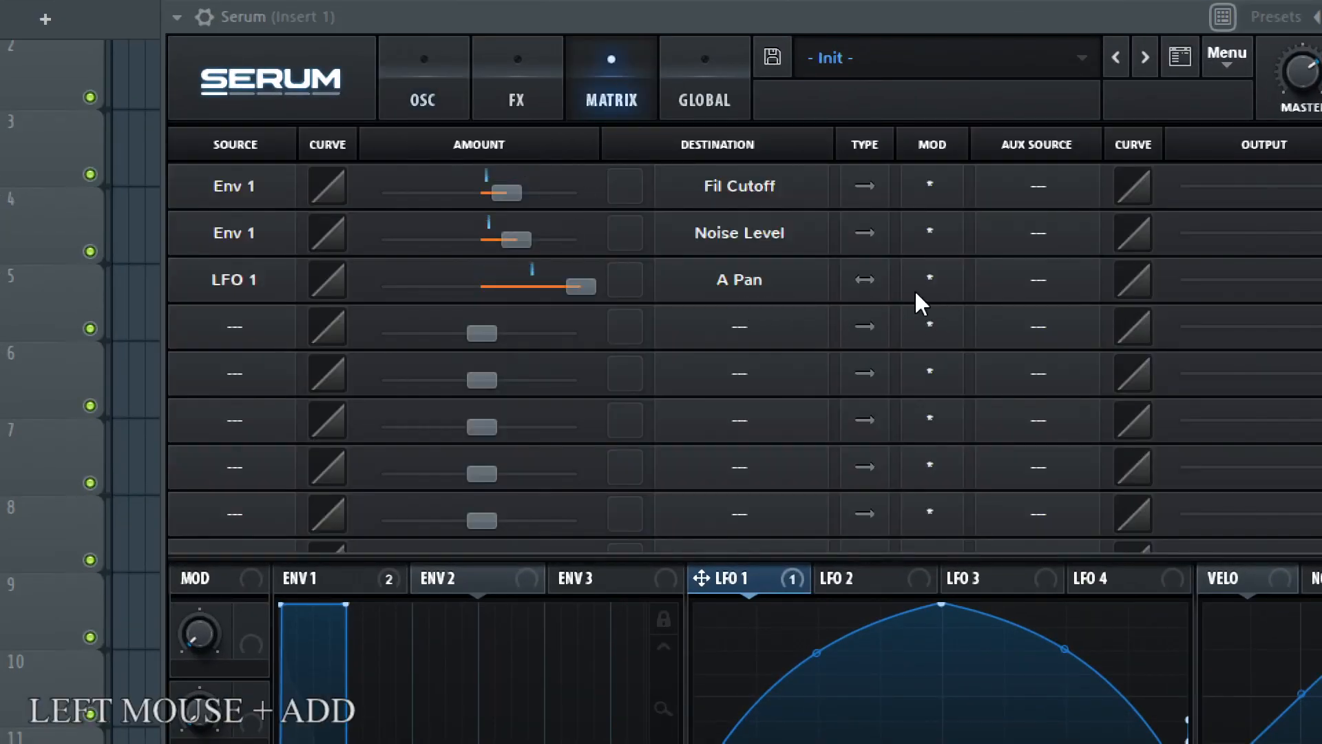
pyautogui.press('super+KP_Add')
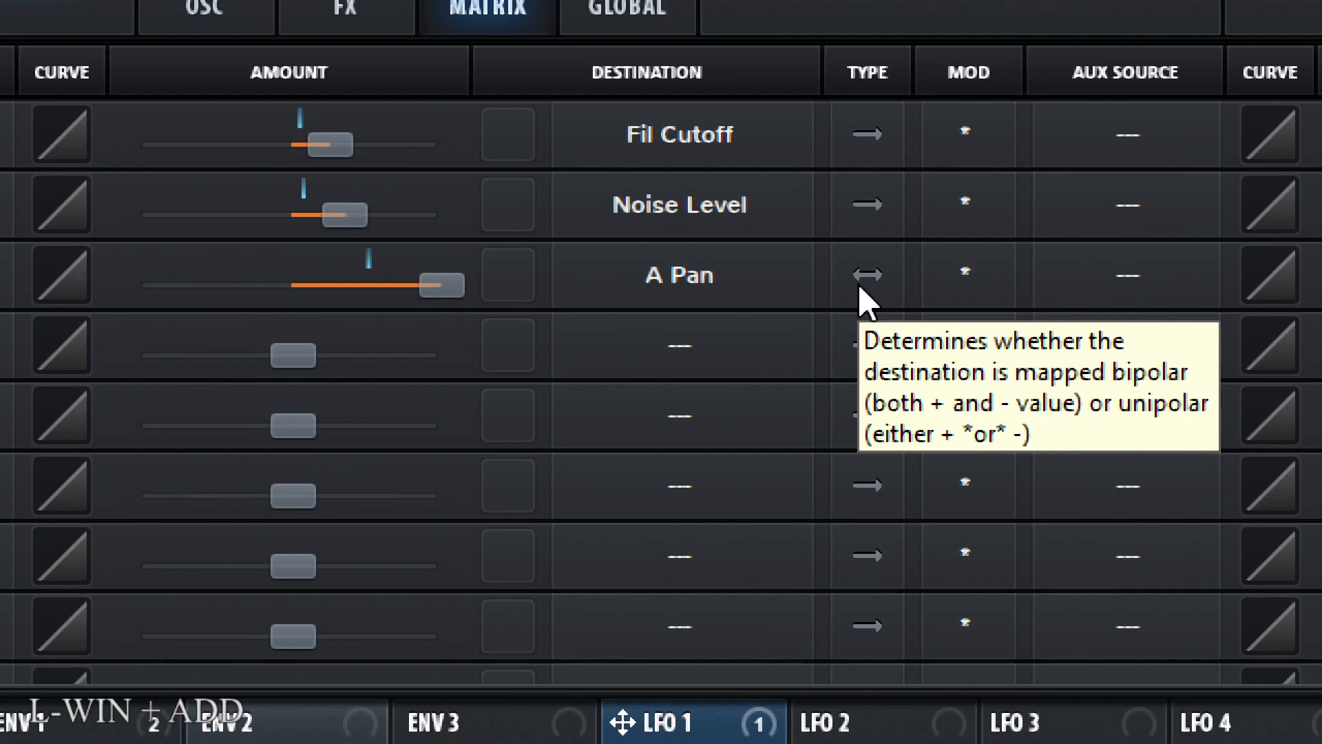
pyautogui.press('super+KP_Subtract')
pyautogui.press('super+KP_Subtract')
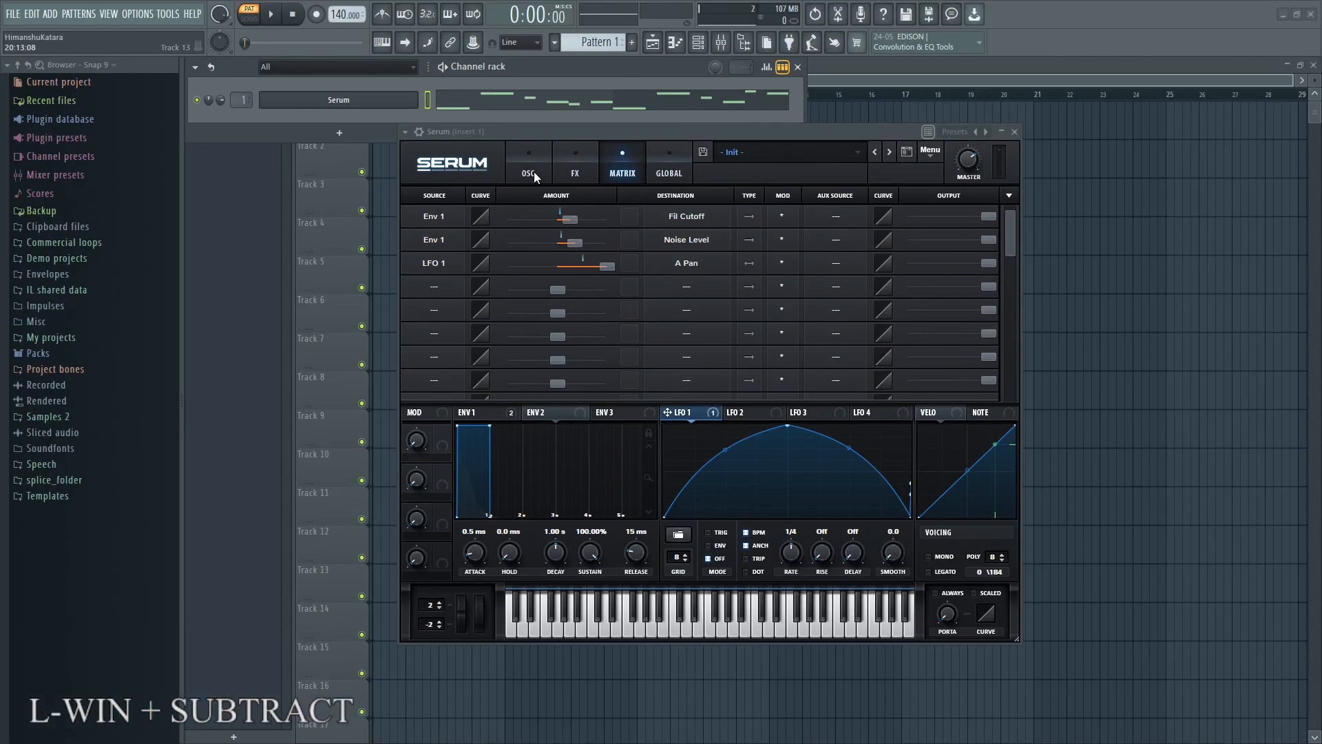
pyautogui.click(534, 172)
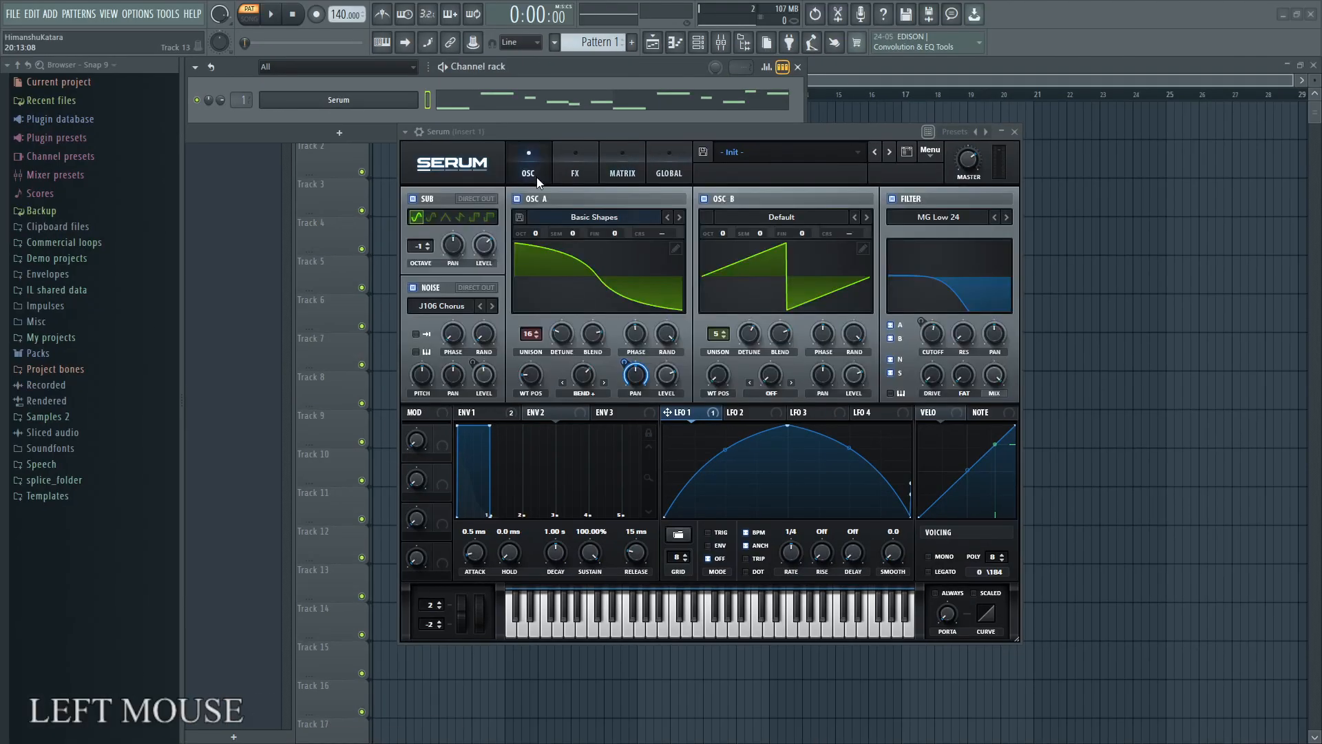
pyautogui.press('super+KP_Add')
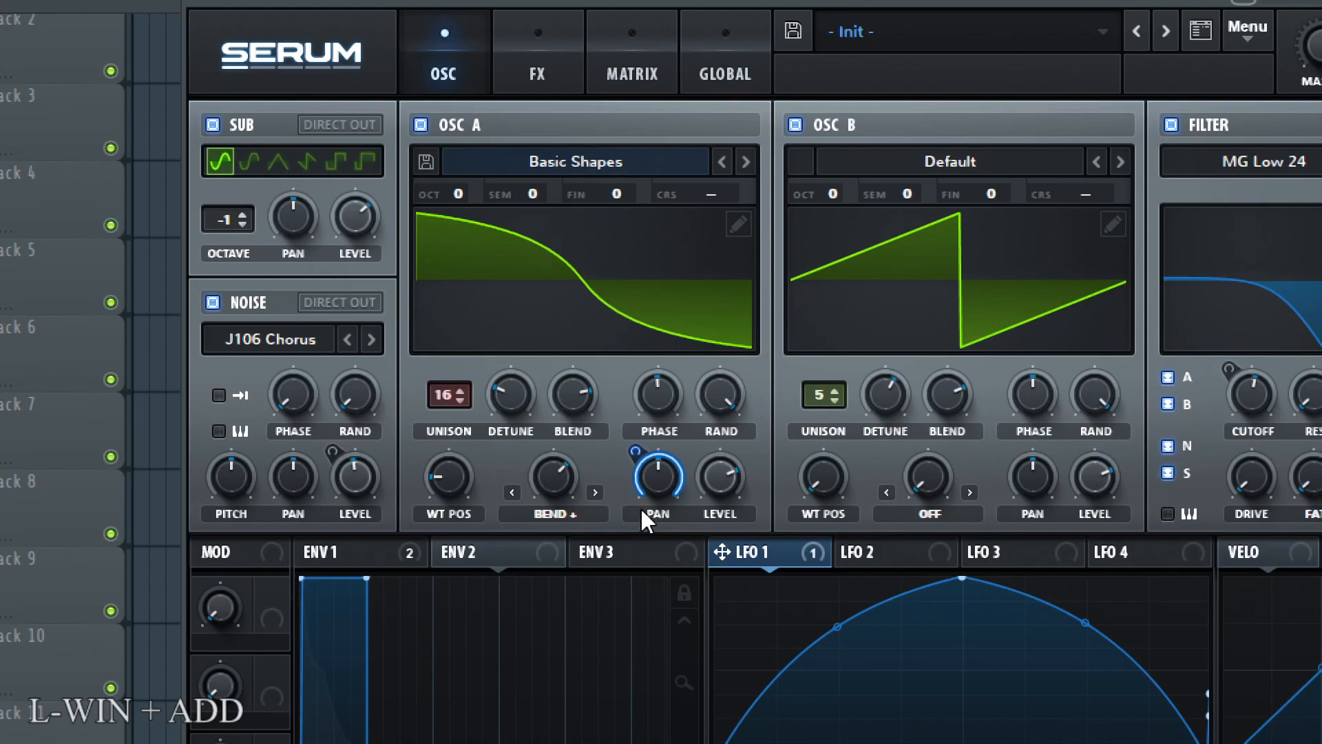
pyautogui.press('super+KP_Subtract')
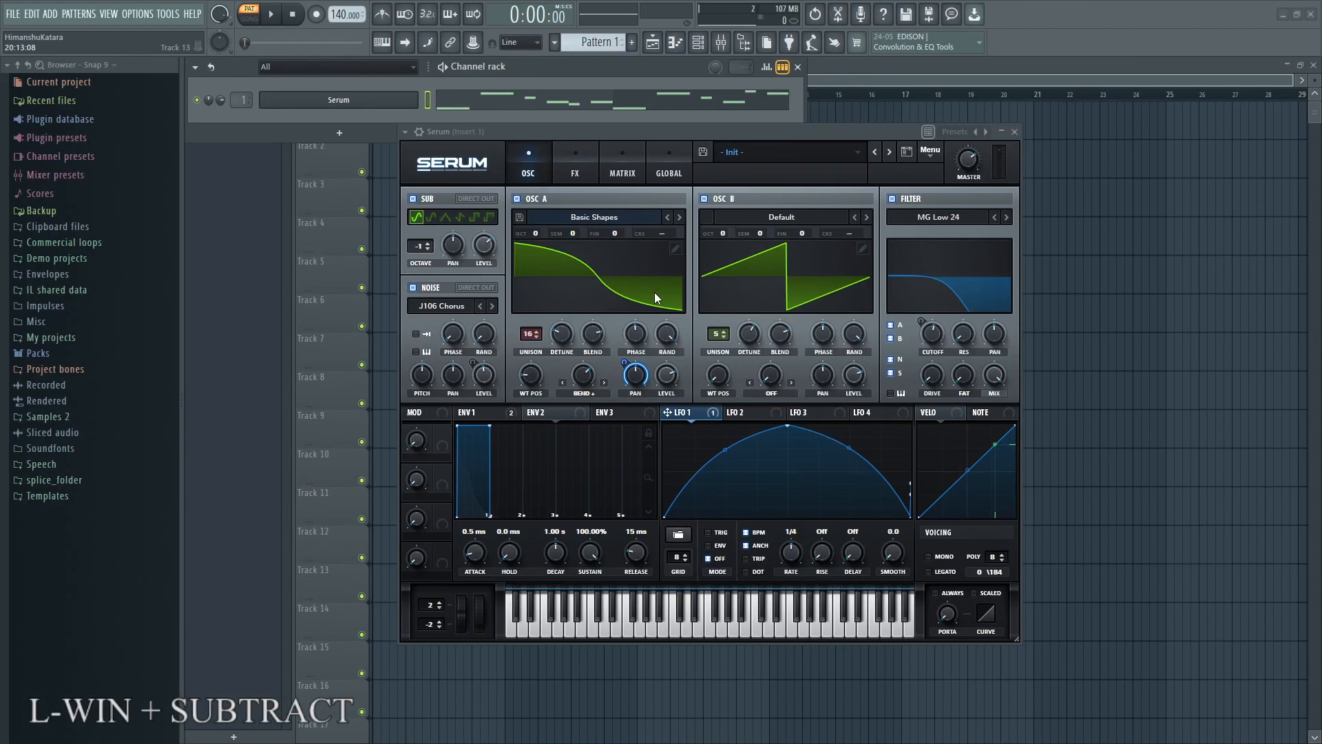
# - Play the pattern to hear LFO 1 modulating oscillator A's pan, and stop playback
pyautogui.click(281, 13)
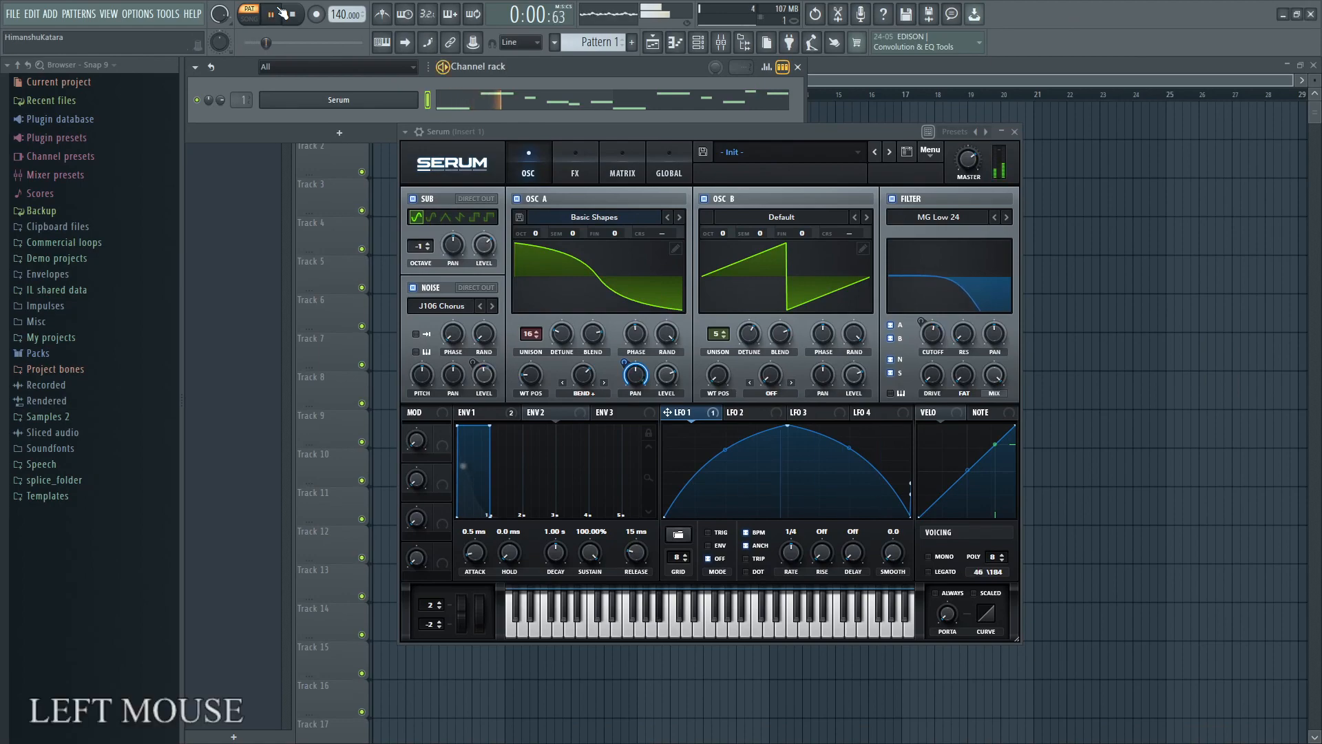
pyautogui.press('super+KP_Add')
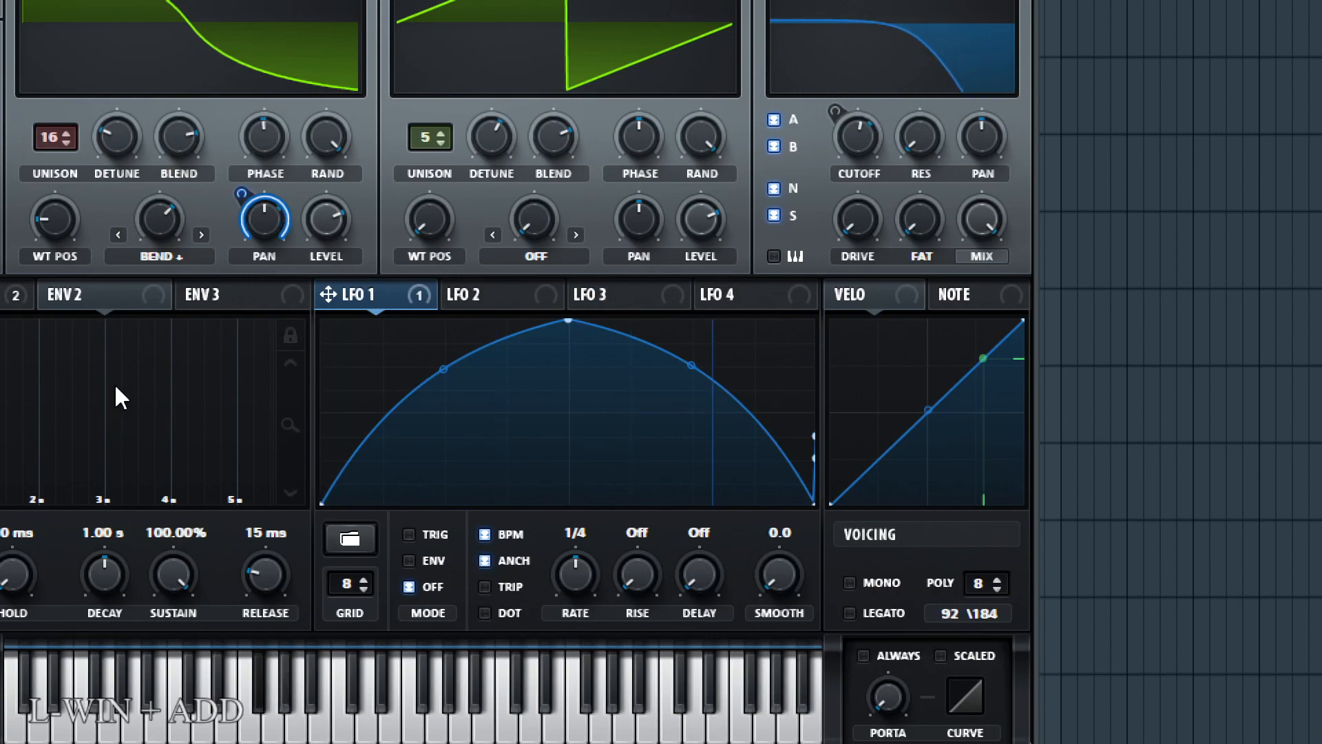
pyautogui.moveTo(252, 204)
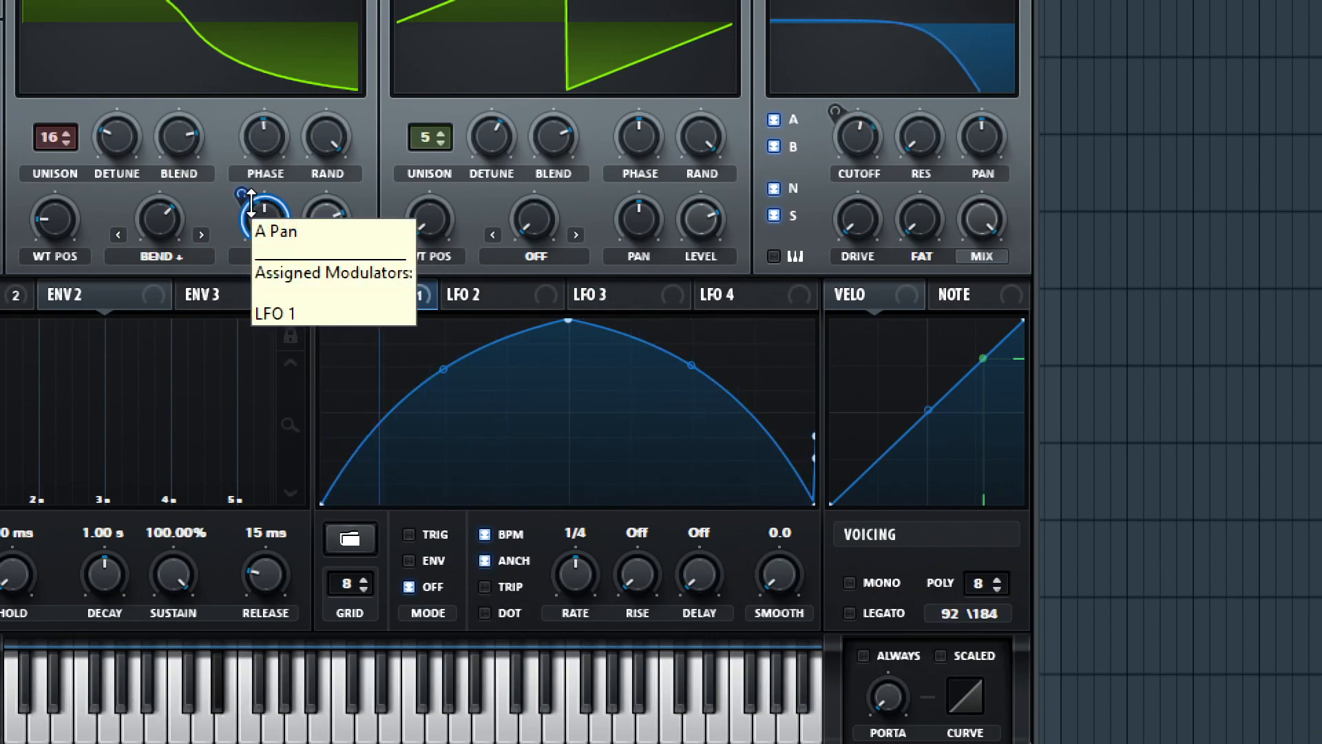
pyautogui.press('super+KP_Subtract')
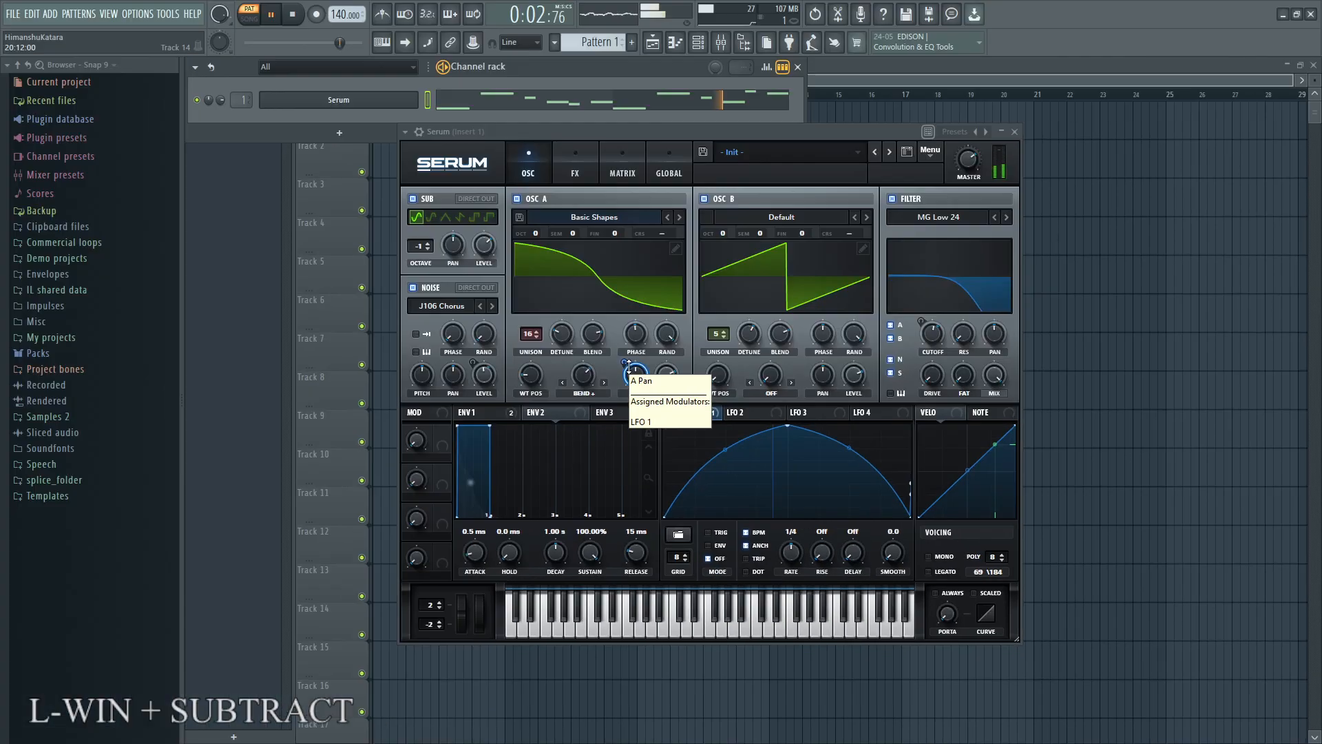
pyautogui.click(296, 14)
# - Assign LFO 1 as a modulator of the filter's resonance
pyautogui.press('super+KP_Add')
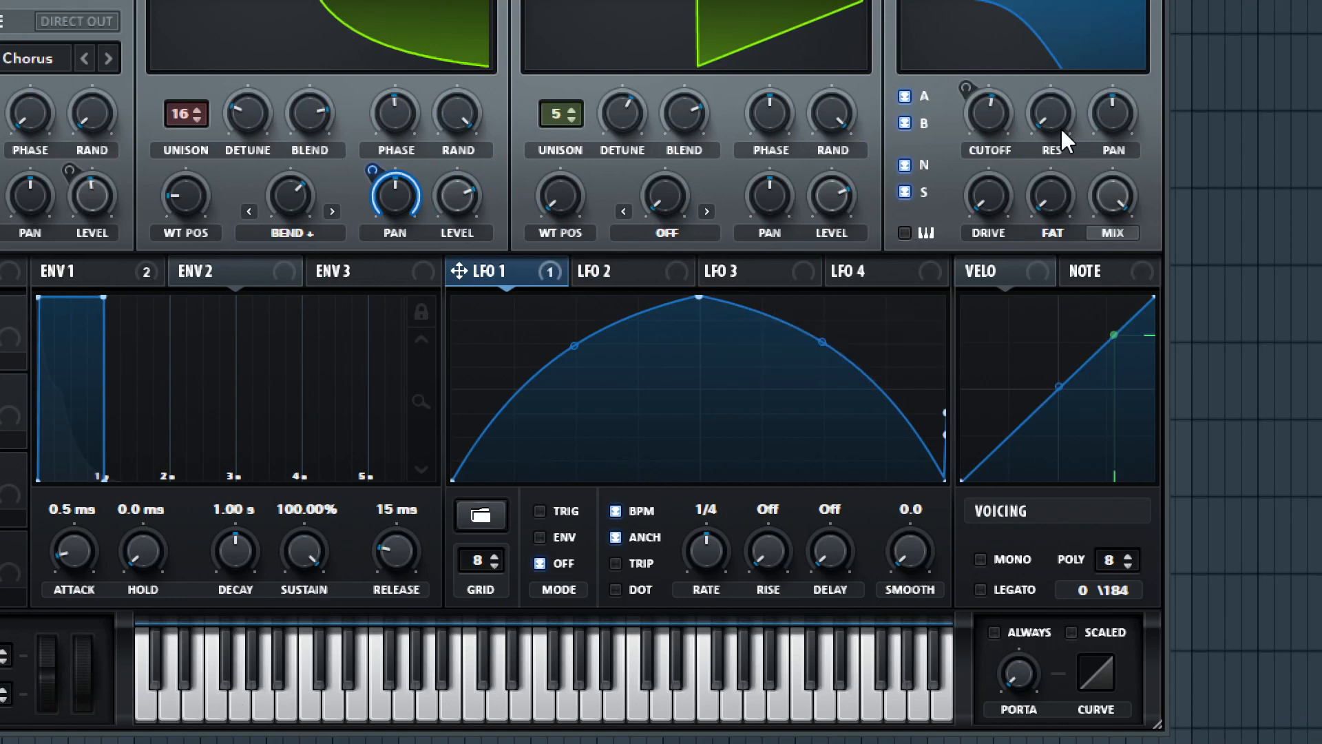
pyautogui.moveTo(555, 269); pyautogui.dragTo(1047, 214)
pyautogui.press('super+KP_Subtract')
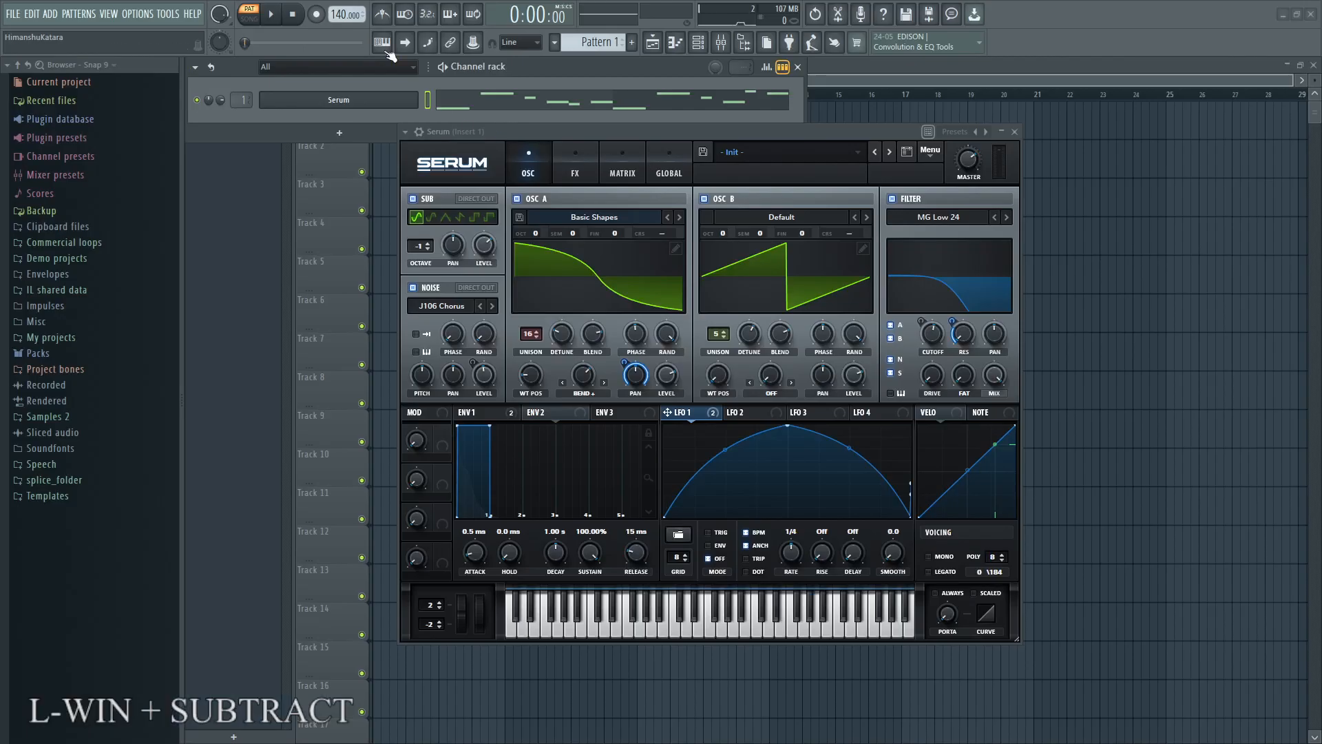
# - Play the pattern and examine how LFO 1 moves the filter's resonance
pyautogui.click(270, 14)
pyautogui.press('super+KP_Add')
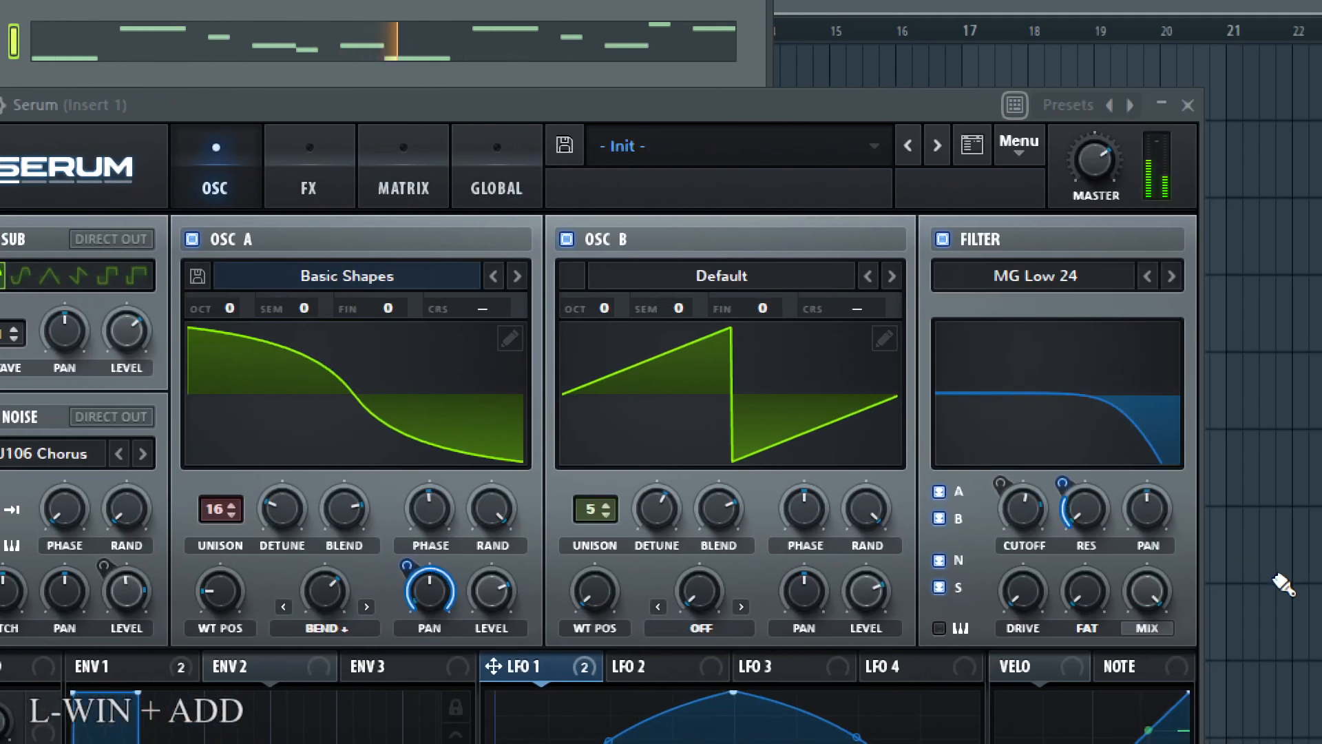
pyautogui.press('super+KP_Add')
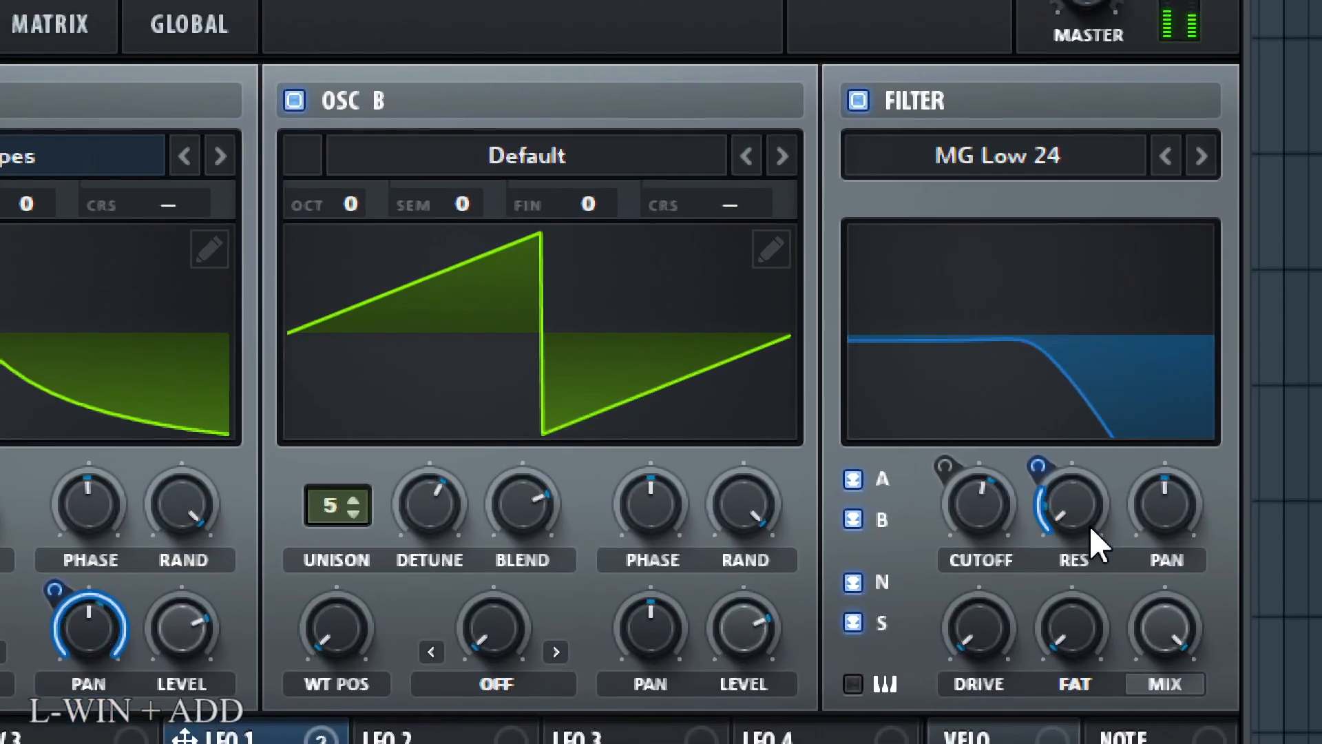
pyautogui.press('super+KP_Subtract')
pyautogui.press('super+KP_Subtract')
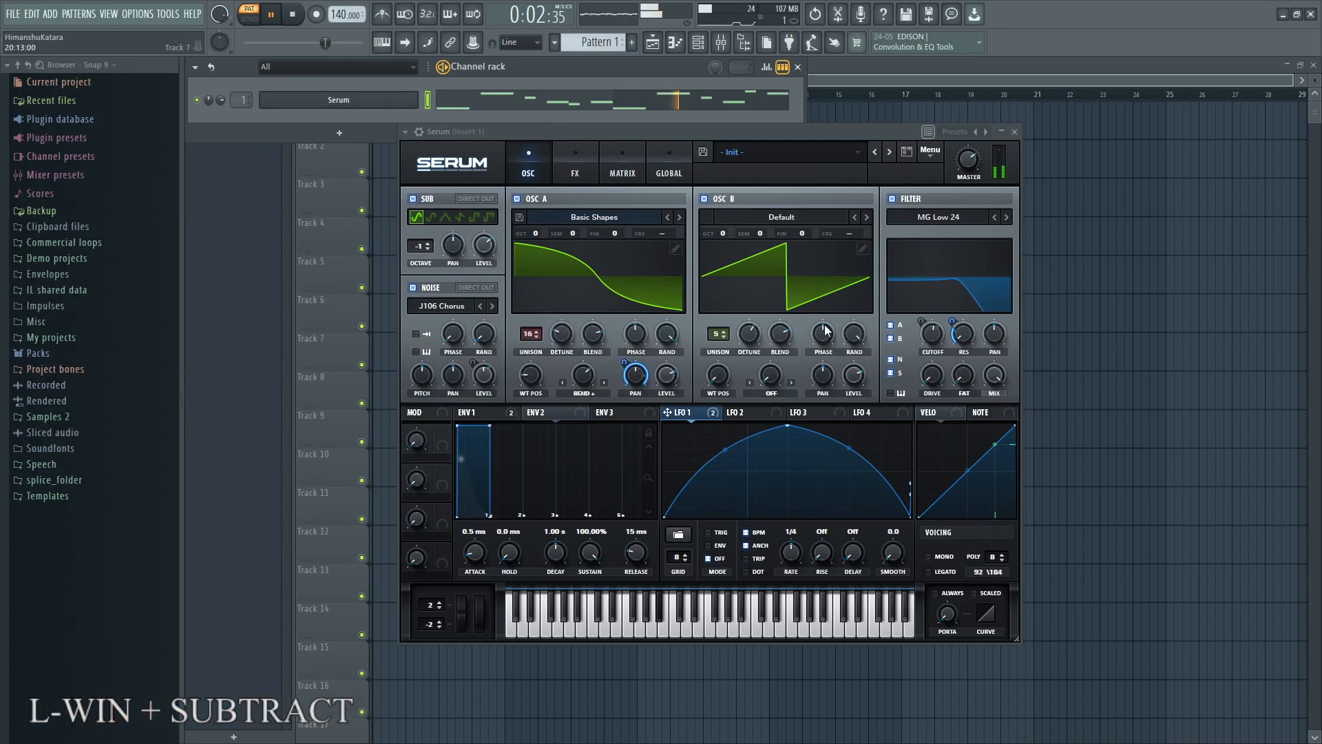
# - Set LFO 1's mode to Trig while the pattern plays
pyautogui.press('super+KP_Add')
pyautogui.press('super+KP_Add')
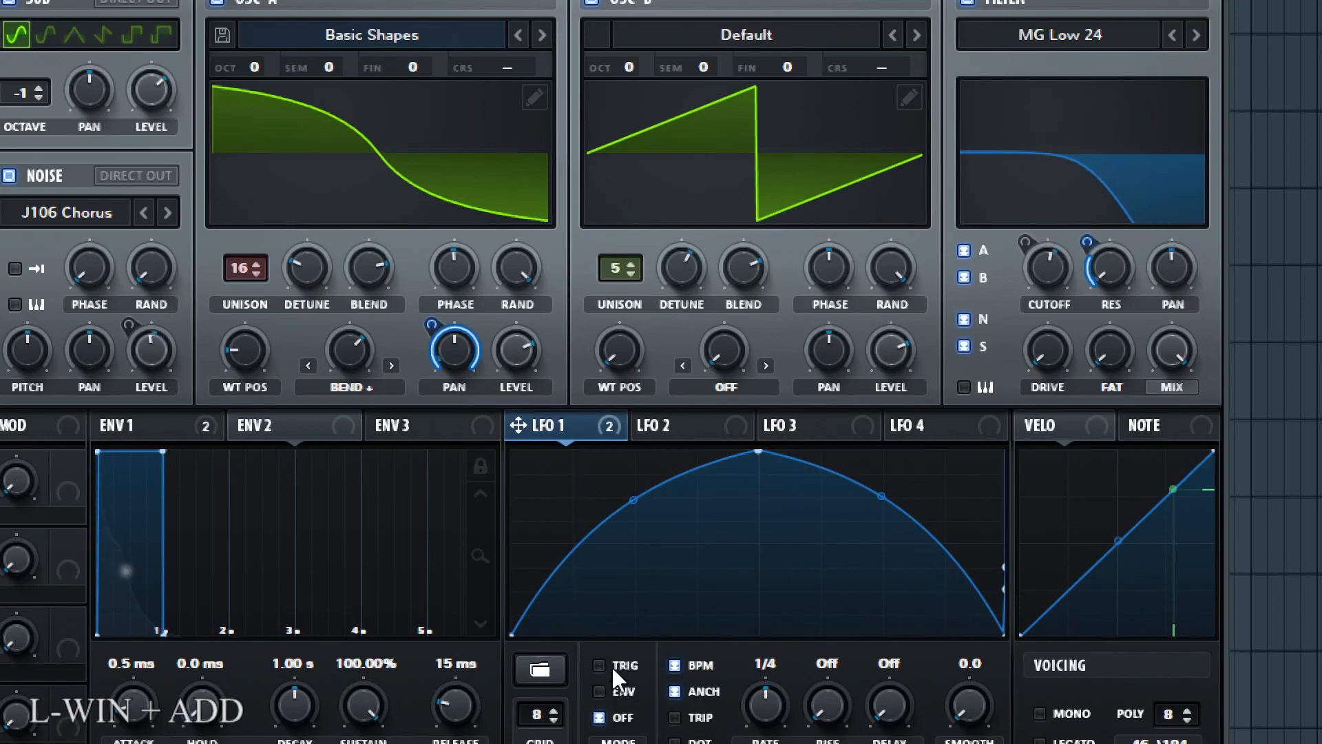
pyautogui.press('super+KP_Add')
pyautogui.press('super+KP_Subtract')
pyautogui.press('super+KP_Add')
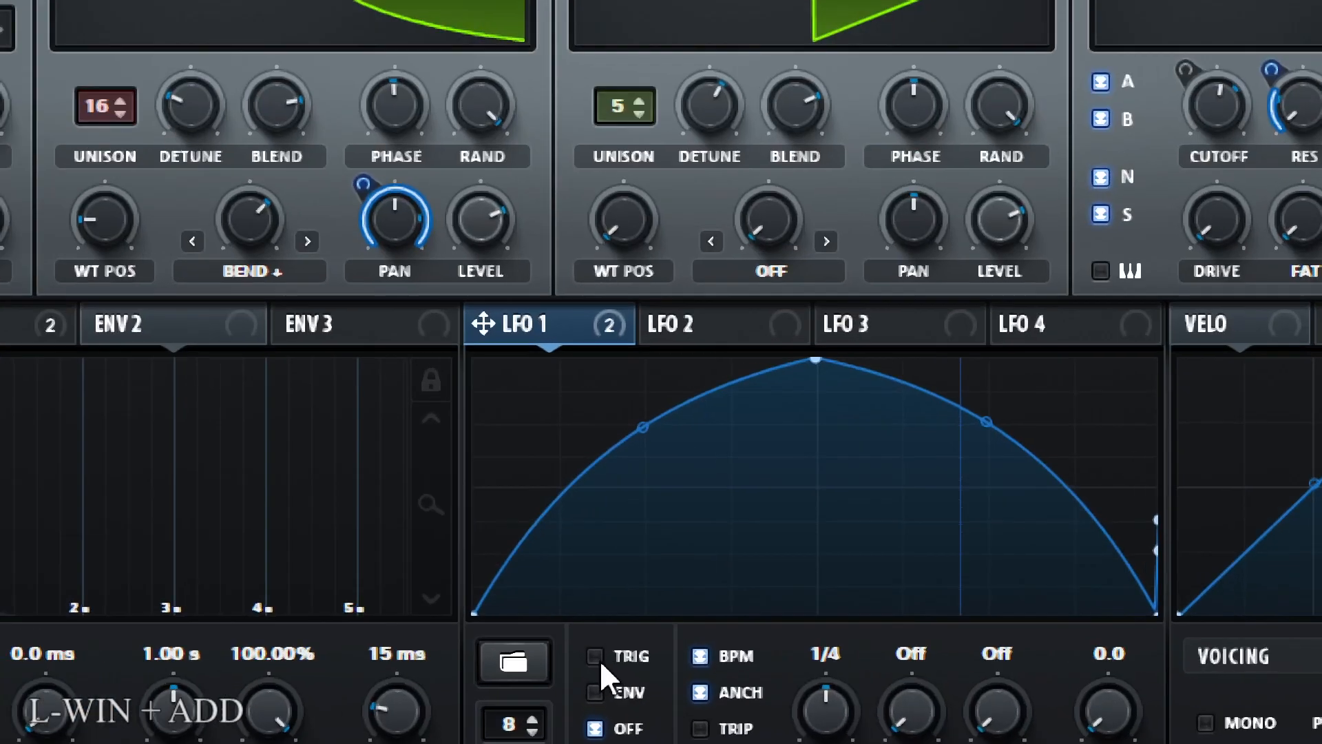
pyautogui.click(598, 657)
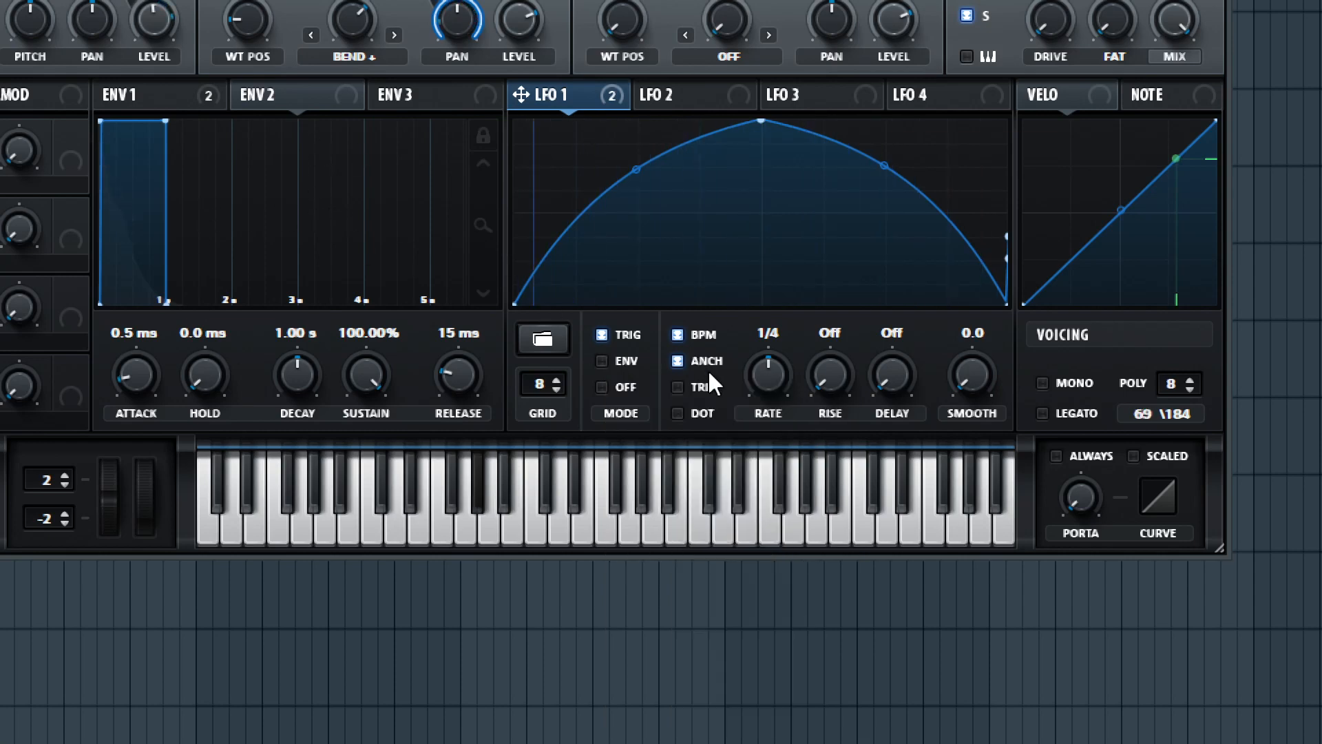
# - Try the Env and Off modes on LFO 1, return it to Trig, and set its grid to 10
pyautogui.click(603, 359)
pyautogui.click(609, 380)
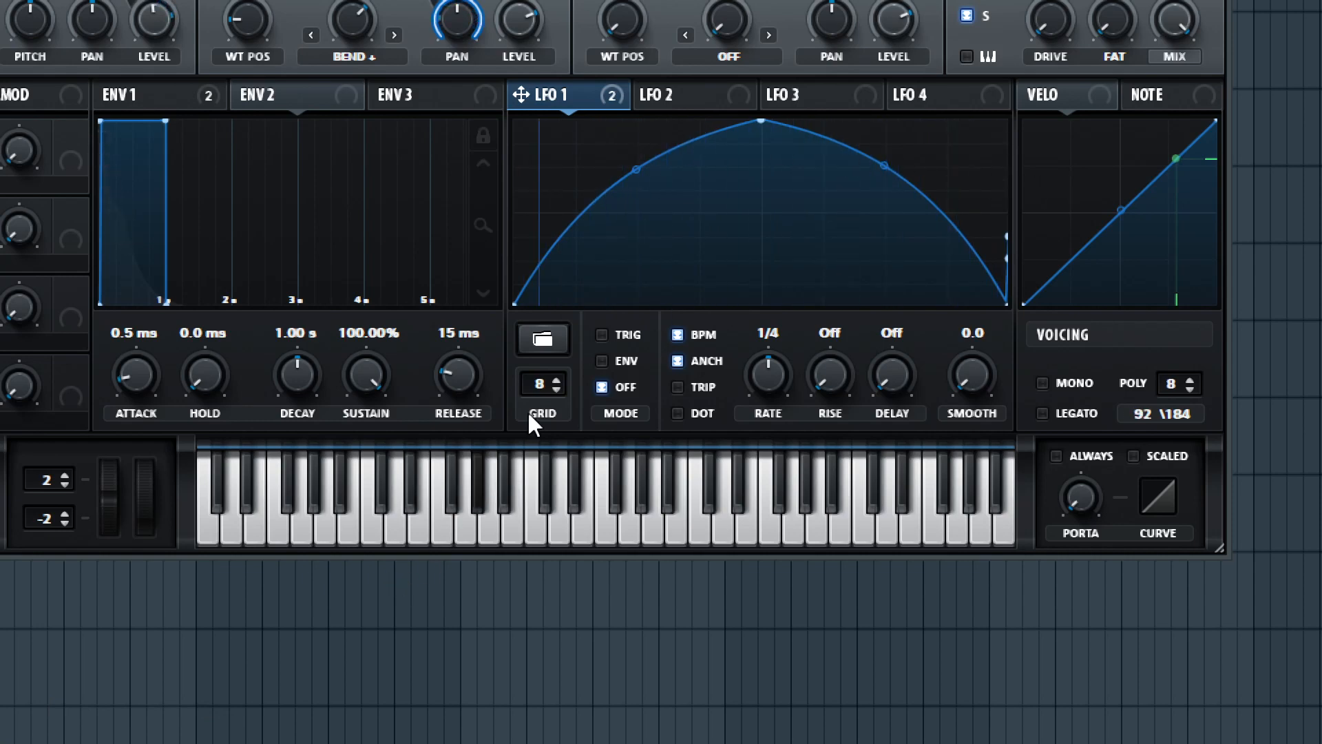
pyautogui.click(601, 334)
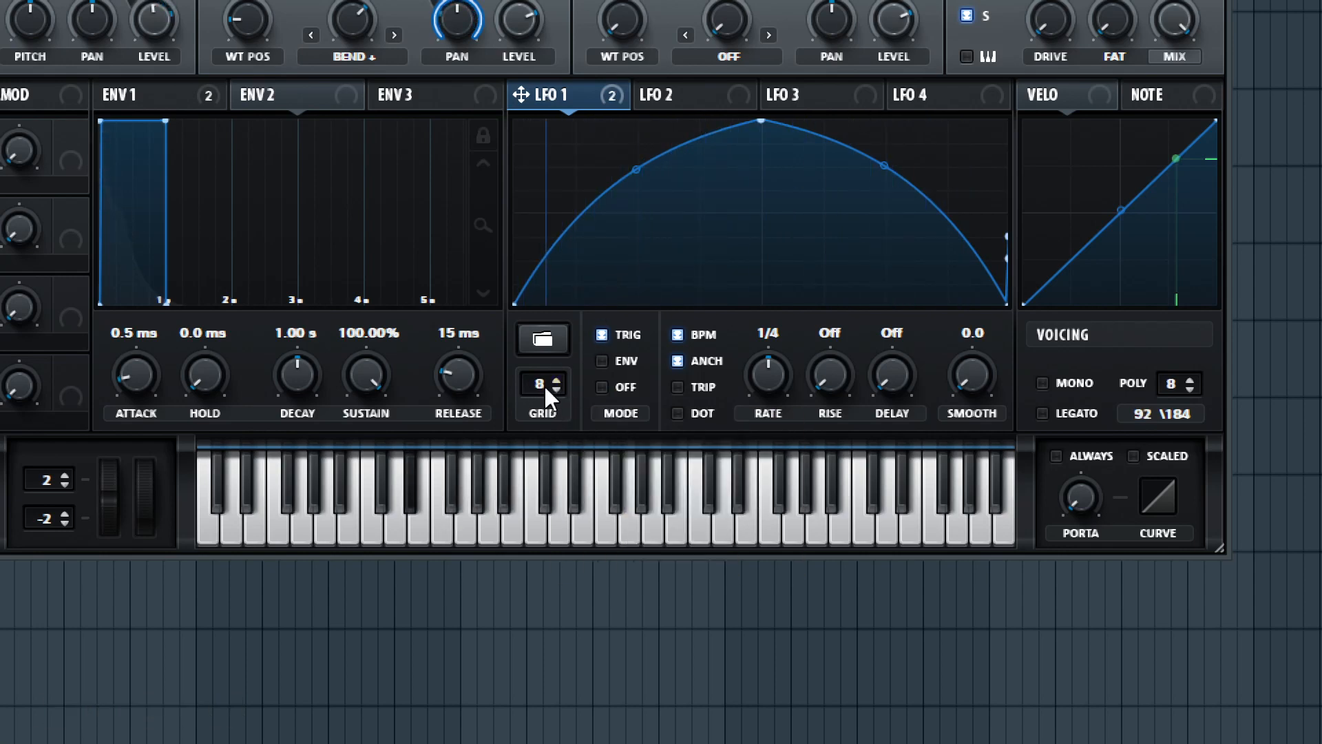
pyautogui.moveTo(544, 384); pyautogui.dragTo(552, 354)
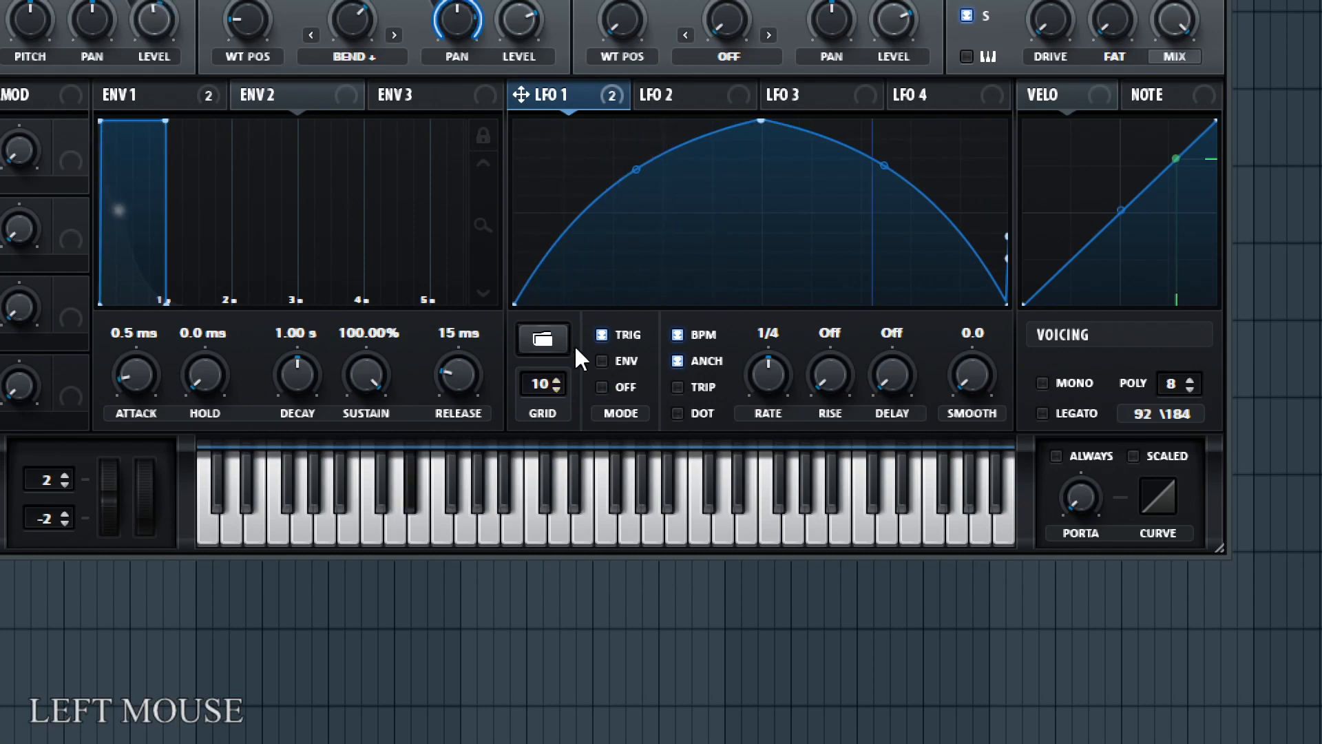
# - Set LFO 1's grid to 16, add a point halfway up its rising curve, and flatten the bend after it
pyautogui.press('super+KP_Add')
pyautogui.press('super+KP_Add')
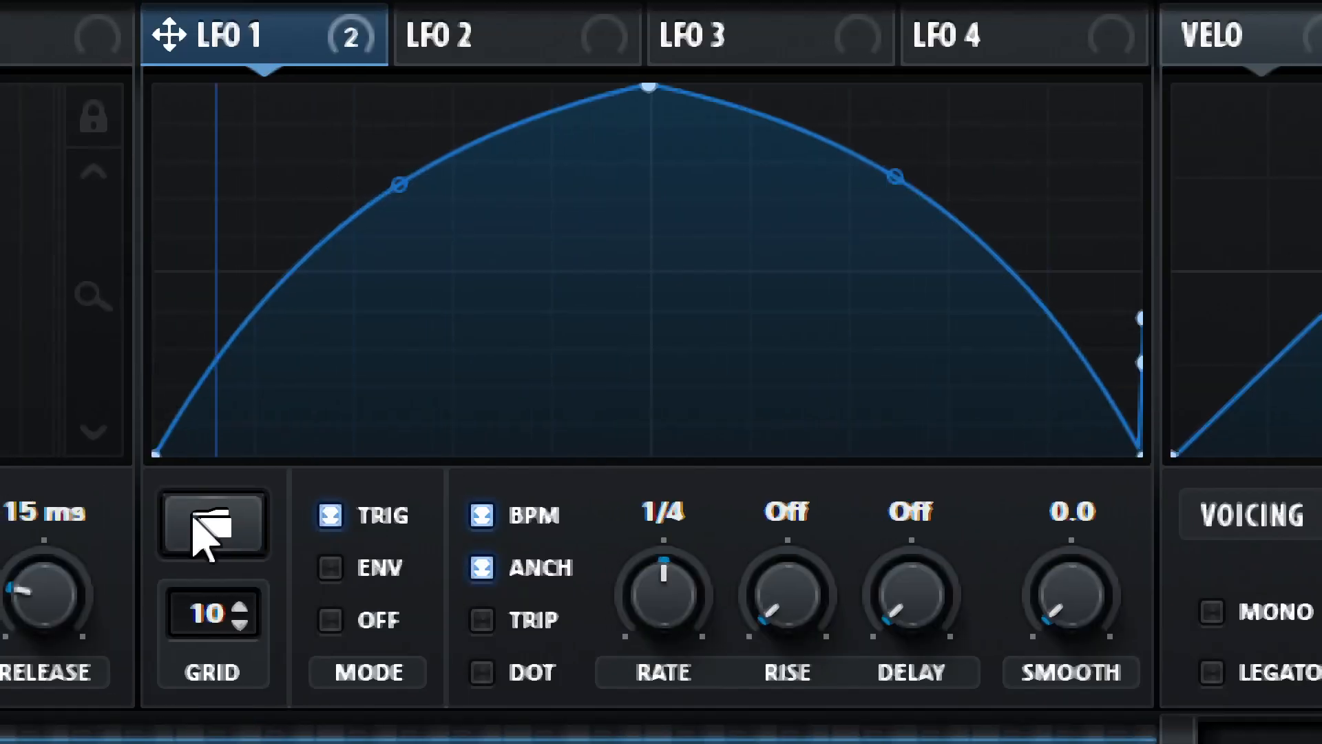
pyautogui.moveTo(205, 612); pyautogui.dragTo(275, 423)
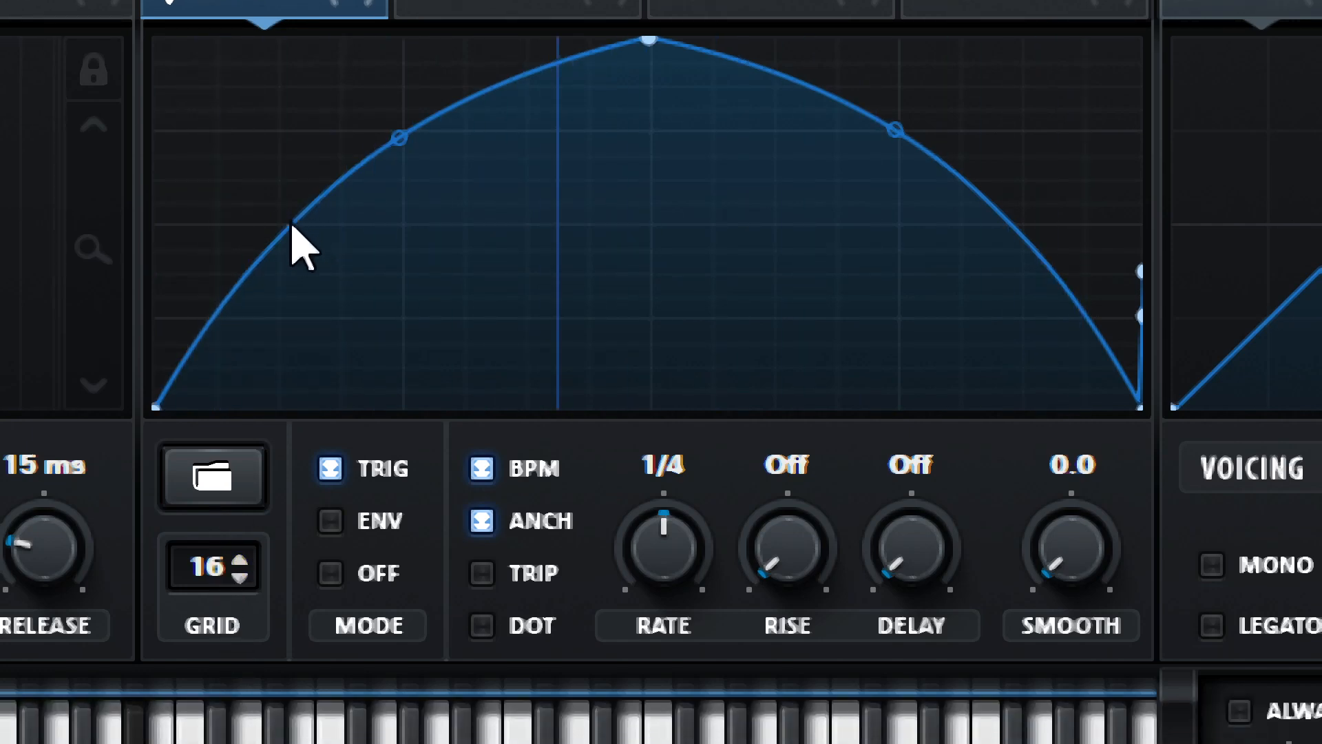
pyautogui.doubleClick(289, 234)
pyautogui.moveTo(290, 234)
pyautogui.mouseDown()
pyautogui.moveTo(289, 221)
pyautogui.moveTo(262, 221)
pyautogui.moveTo(282, 224)
pyautogui.mouseUp()
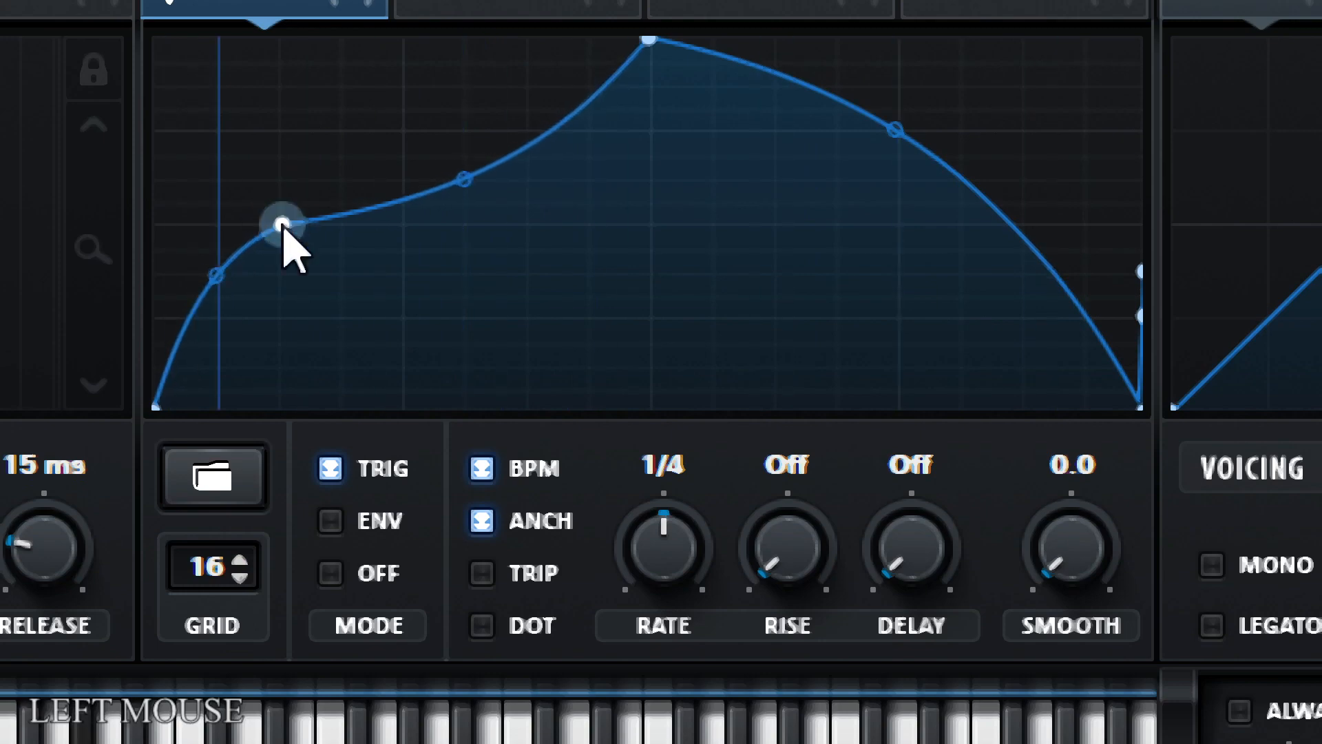
pyautogui.moveTo(450, 172); pyautogui.dragTo(450, 165)
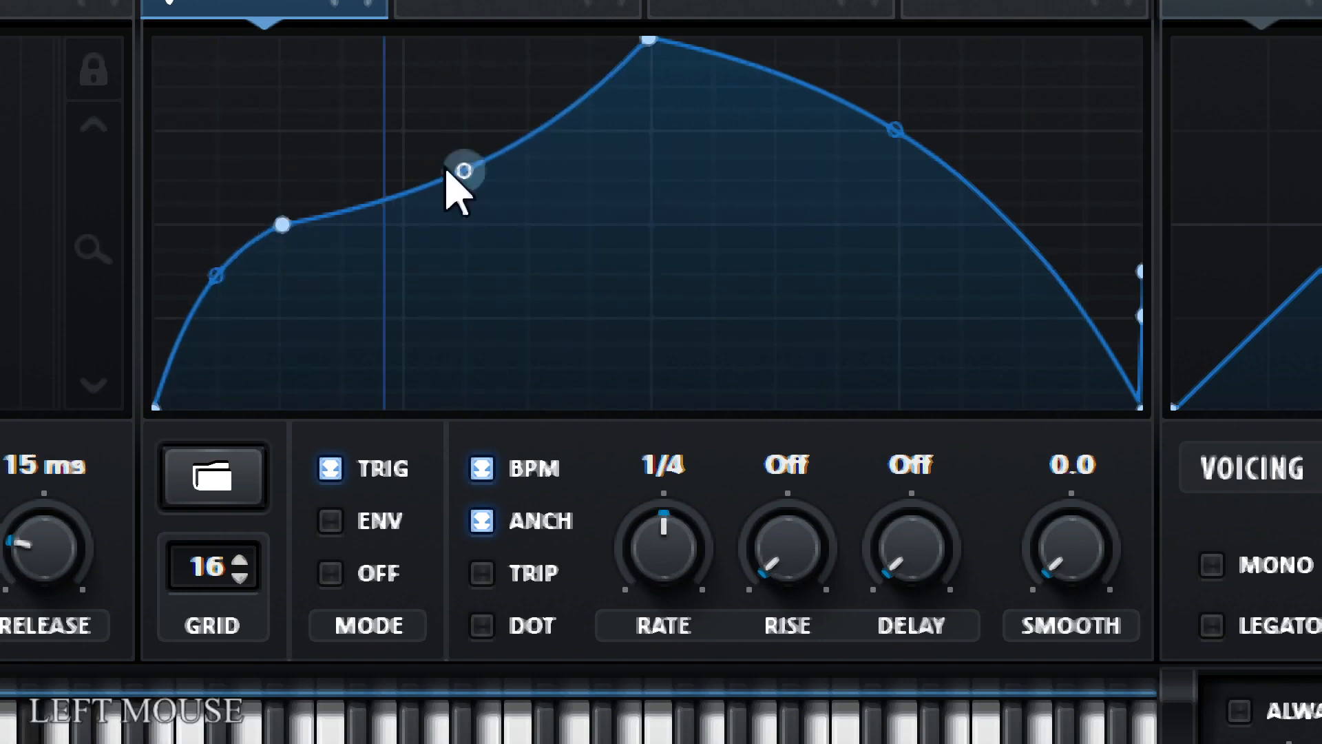
# - Clear the two stray points at the end of LFO 1's curve and set the grid to 8
pyautogui.doubleClick(1140, 270)
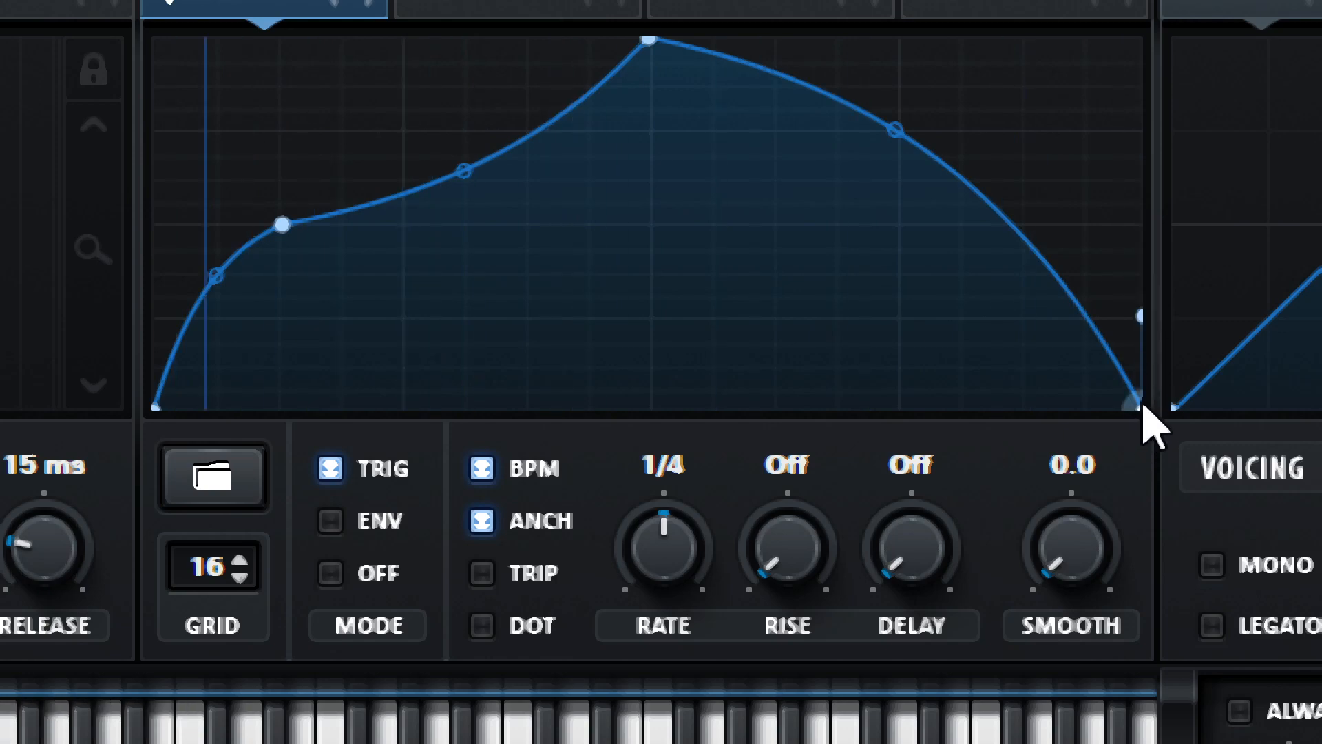
pyautogui.moveTo(1140, 316); pyautogui.dragTo(1145, 432)
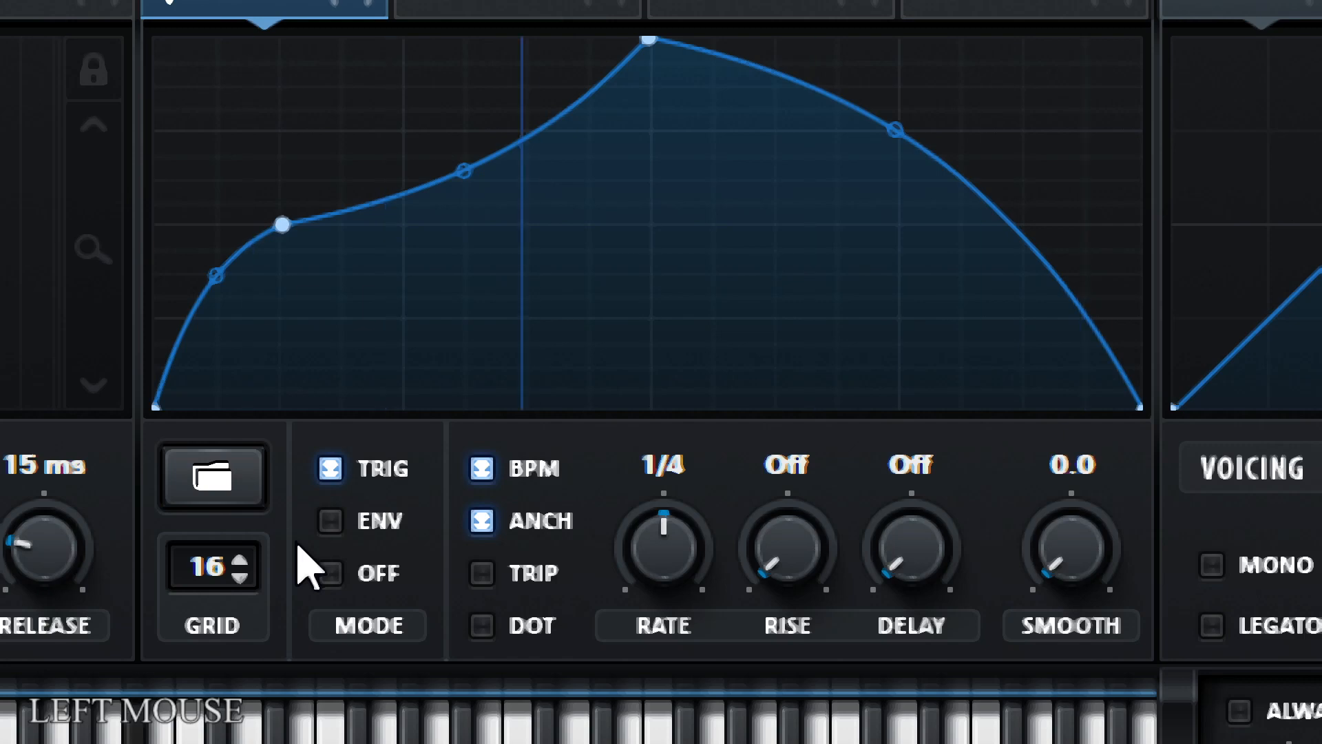
pyautogui.moveTo(206, 572); pyautogui.dragTo(213, 643)
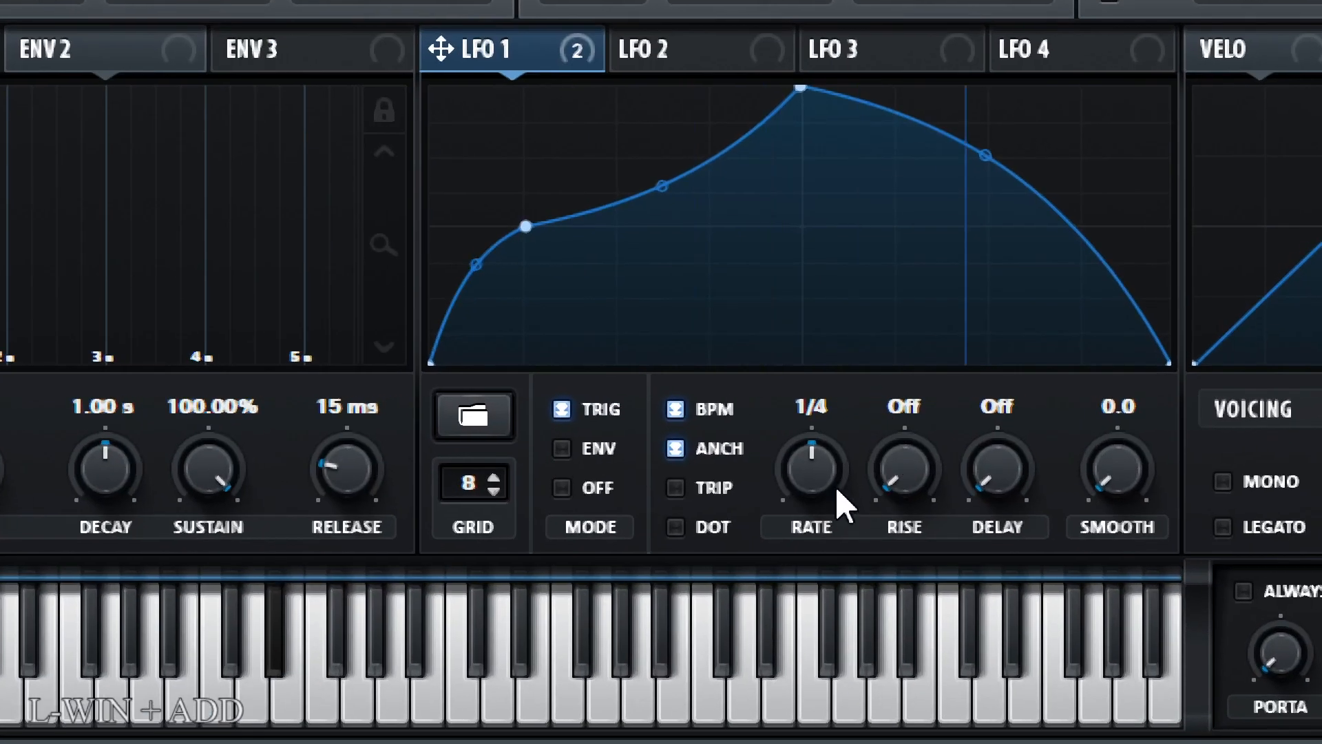
# - Set LFO 1's rate to 1/2 and its smooth to 17.5, and stop playback
pyautogui.moveTo(817, 475); pyautogui.dragTo(825, 503)
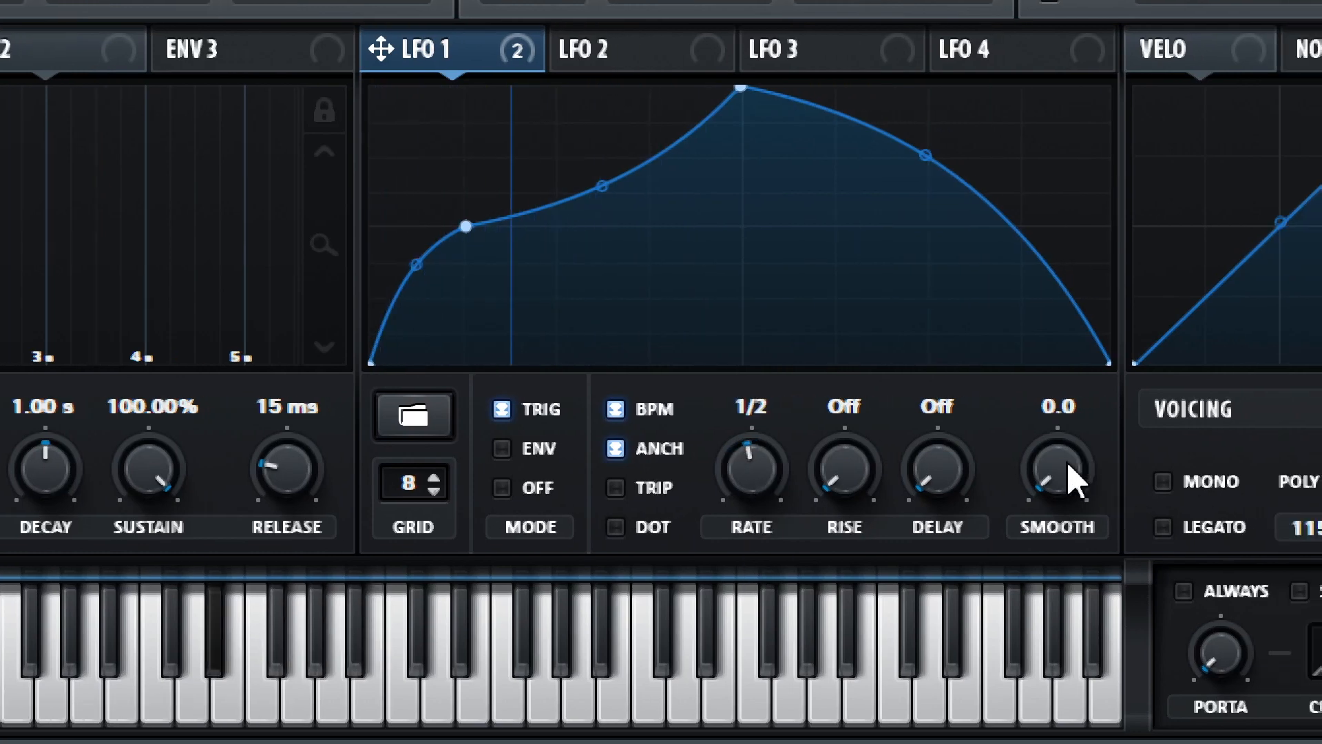
pyautogui.moveTo(1130, 472); pyautogui.dragTo(1101, 422)
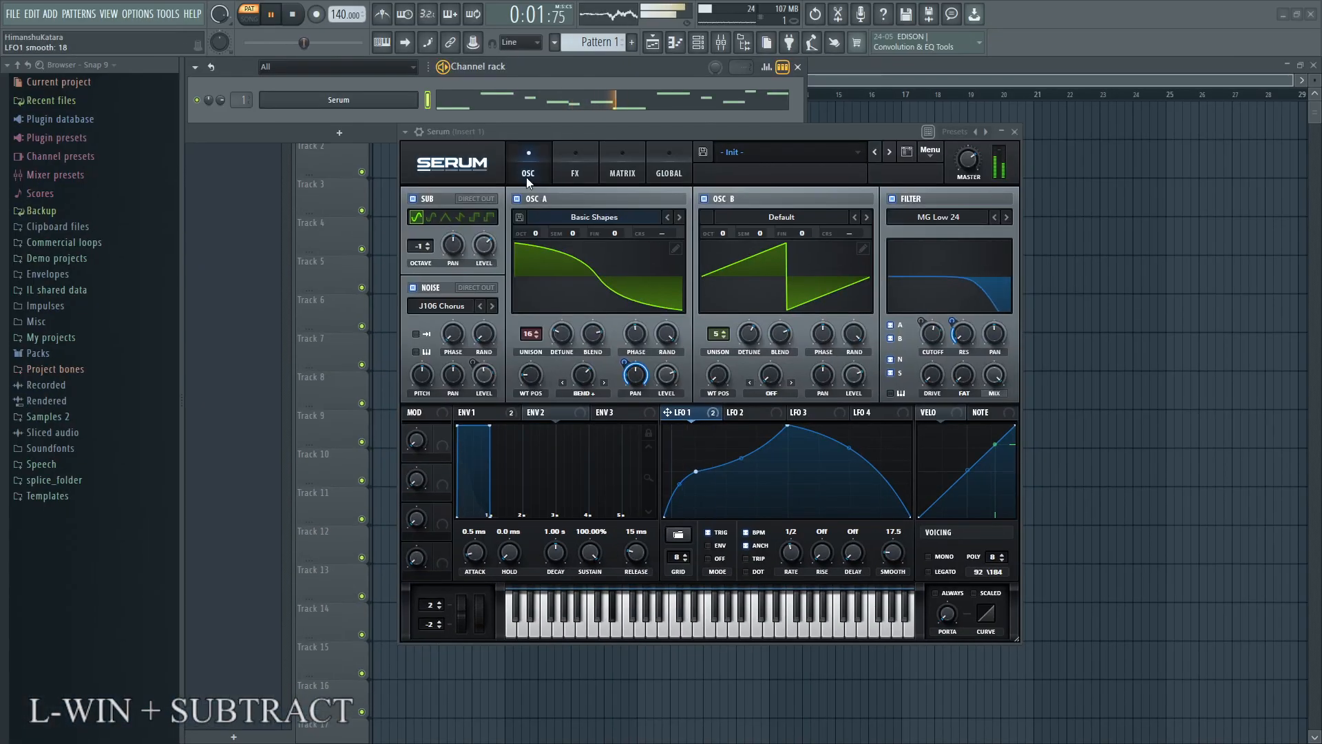
pyautogui.click(292, 14)
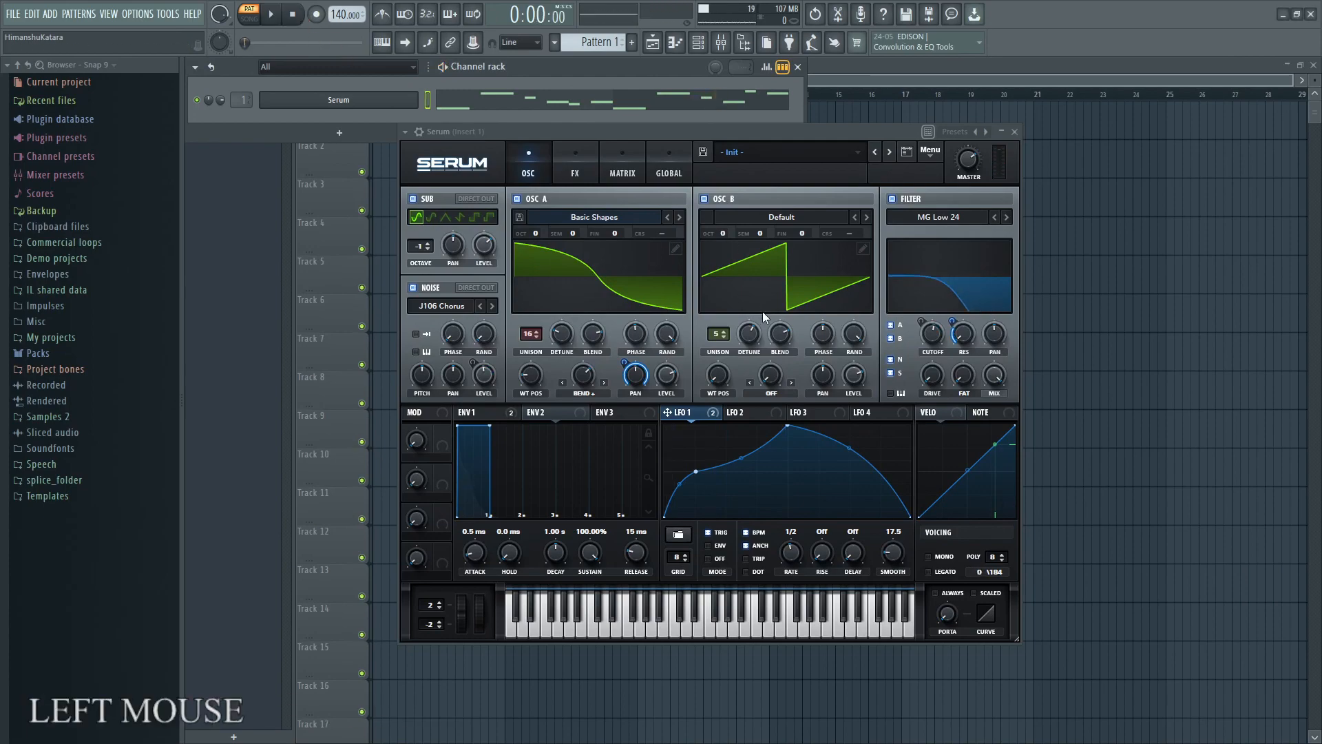
# - Turn on Mono voicing and try it by playing across the on-screen keyboard
pyautogui.press('super+KP_Add')
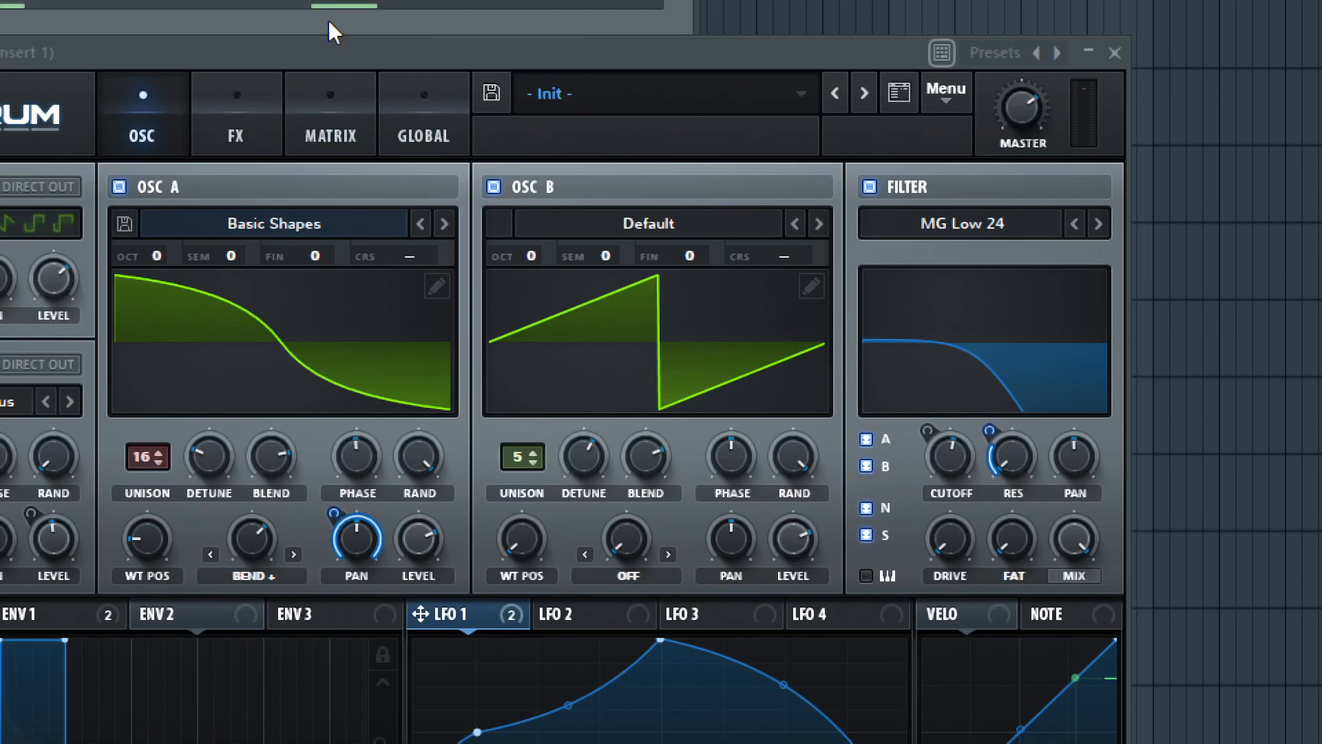
pyautogui.click(350, 31)
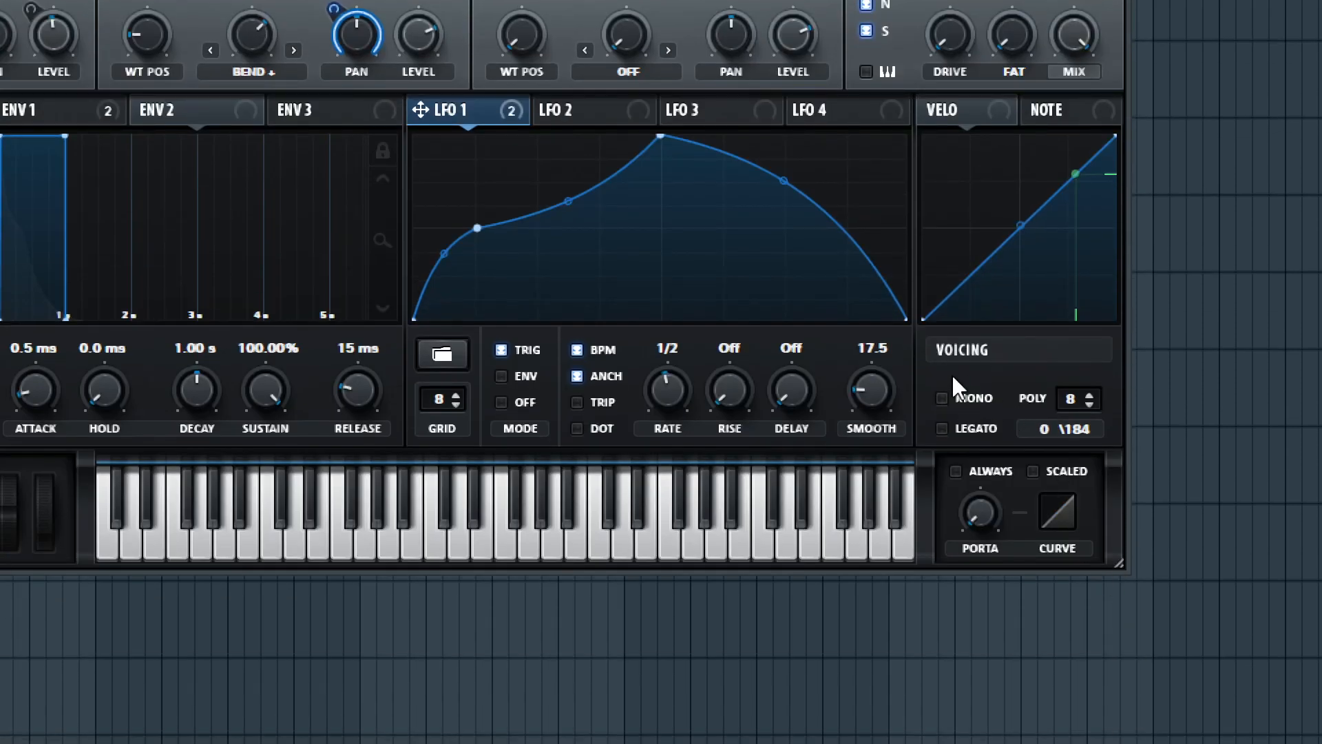
pyautogui.click(944, 391)
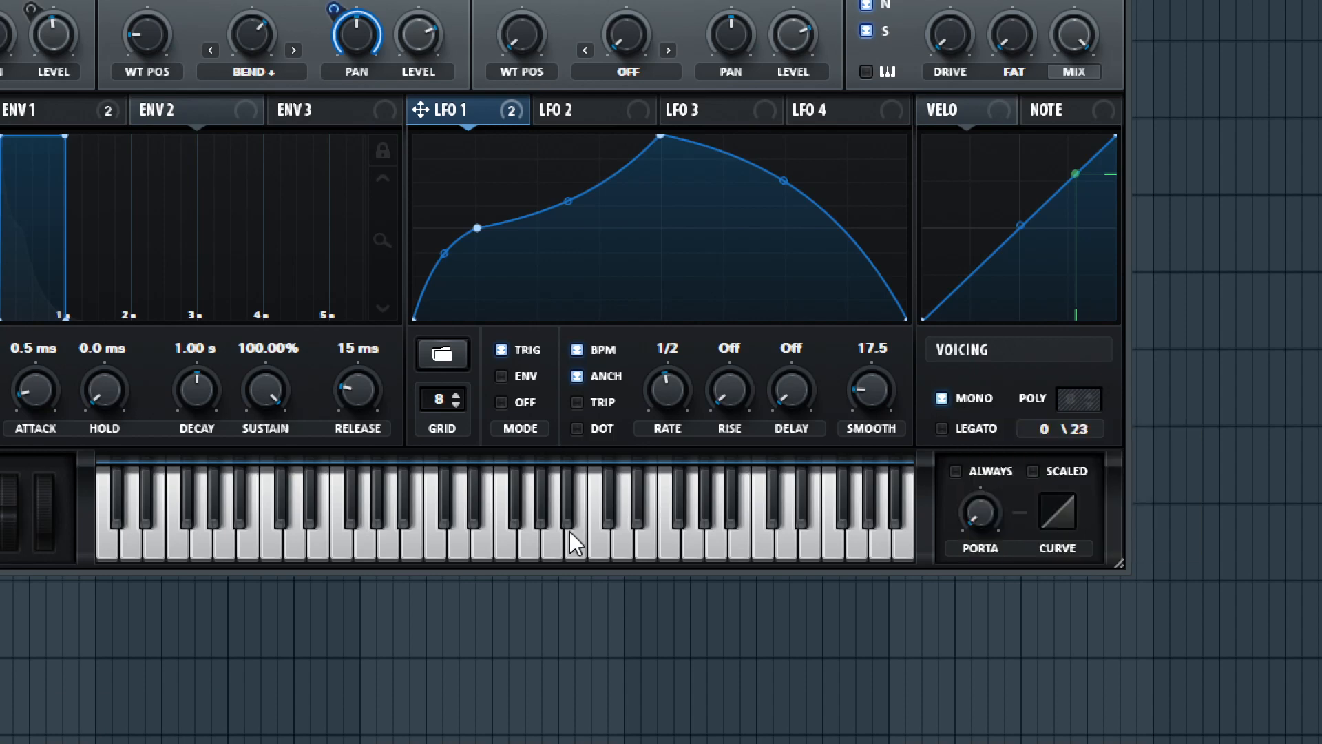
pyautogui.moveTo(549, 541)
pyautogui.mouseDown()
pyautogui.moveTo(642, 532)
pyautogui.moveTo(719, 544)
pyautogui.moveTo(498, 540)
pyautogui.moveTo(804, 529)
pyautogui.moveTo(524, 533)
pyautogui.moveTo(692, 533)
pyautogui.moveTo(574, 551)
pyautogui.moveTo(1040, 413)
pyautogui.mouseUp()
# - Switch the voicing from Mono to Legato and audition several low and high keys
pyautogui.click(942, 398)
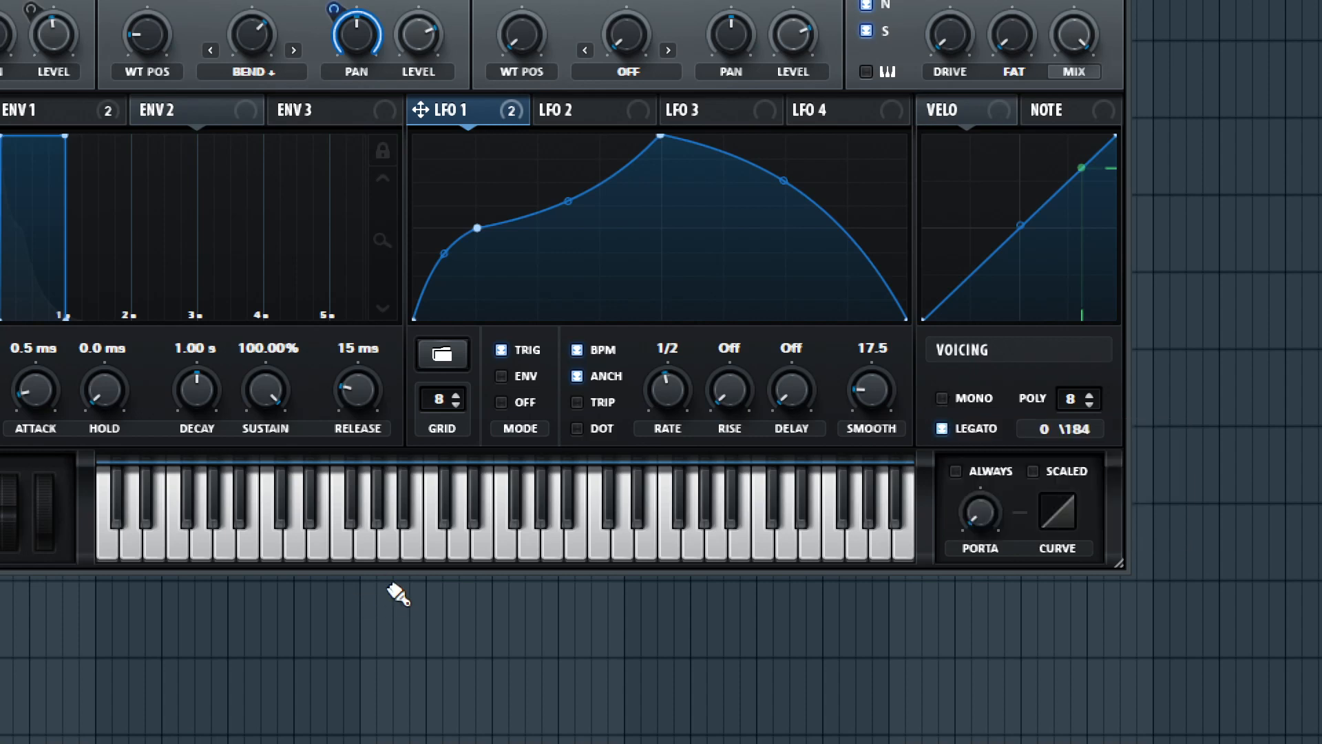
pyautogui.click(598, 537)
pyautogui.click(718, 547)
pyautogui.click(599, 559)
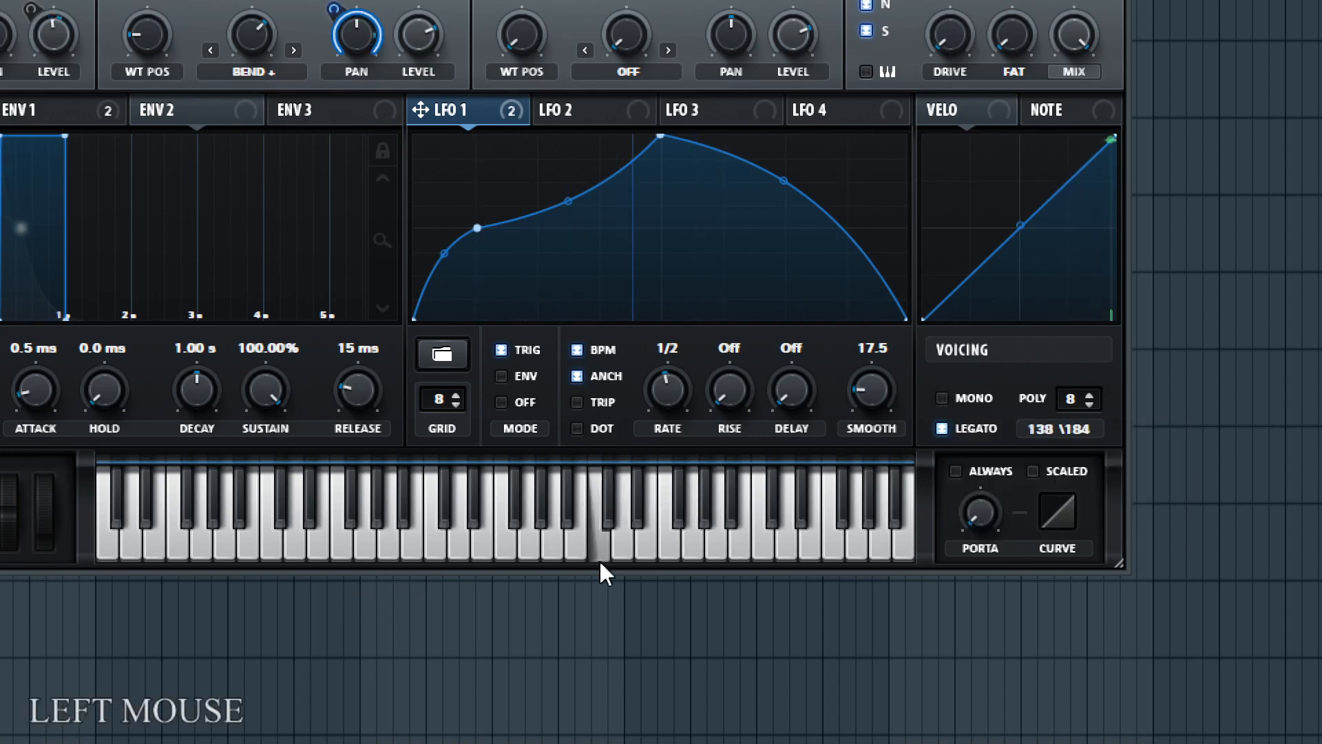
pyautogui.click(767, 547)
pyautogui.click(540, 540)
pyautogui.click(747, 535)
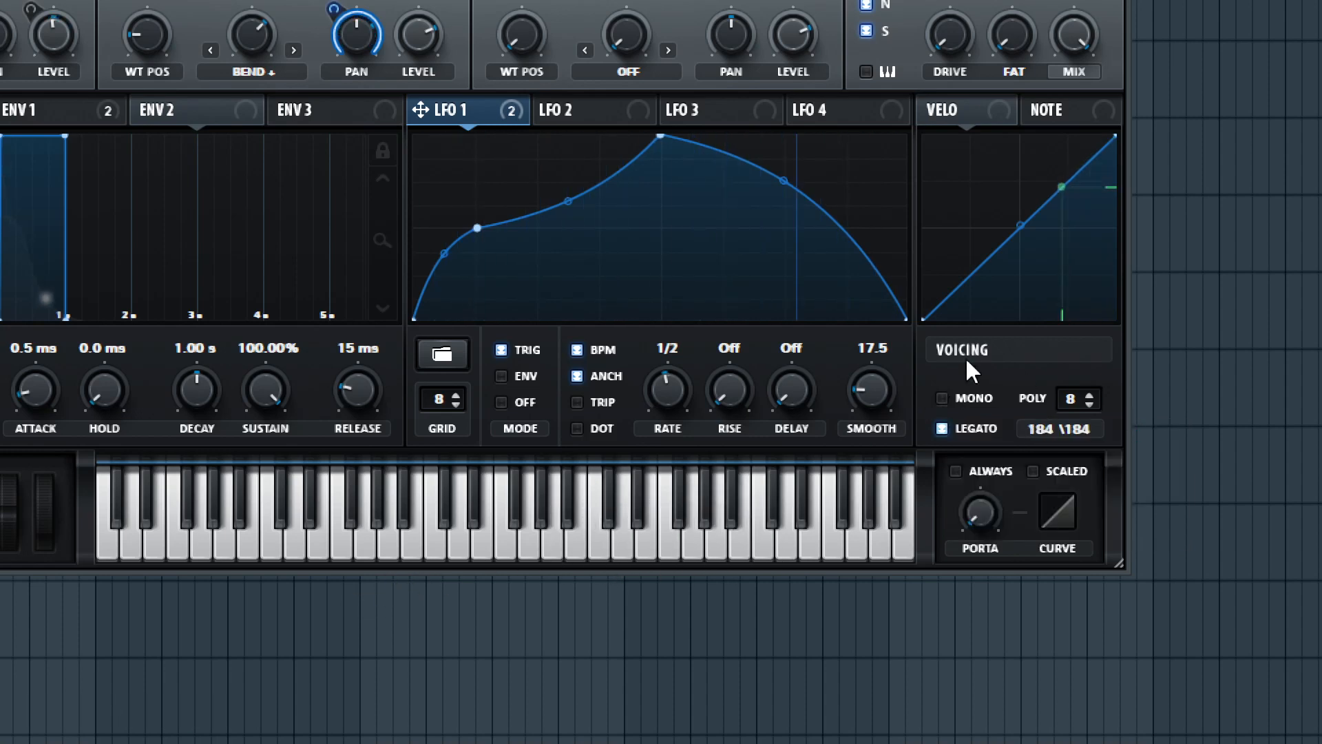
# - Combine Mono with Legato, slide across the keys to hear it, and turn Legato off
pyautogui.click(942, 394)
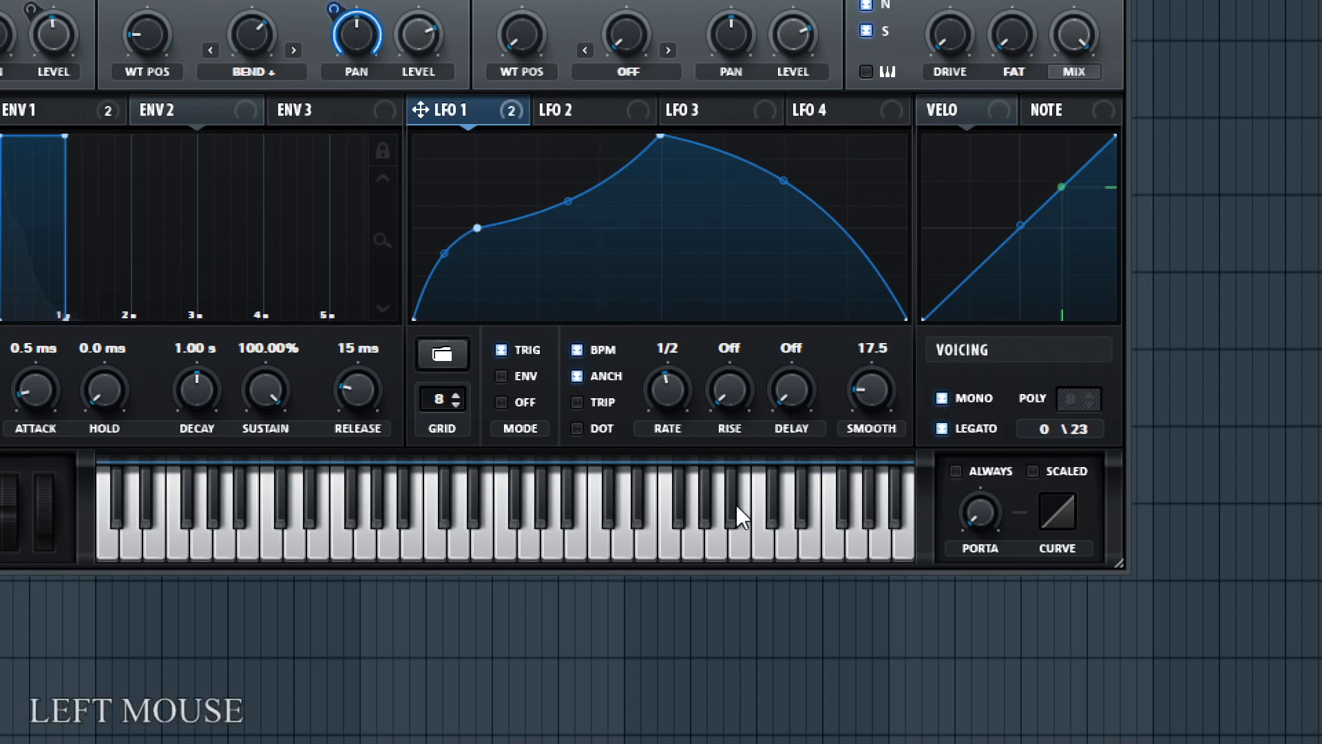
pyautogui.moveTo(564, 536)
pyautogui.mouseDown()
pyautogui.moveTo(843, 501)
pyautogui.moveTo(726, 531)
pyautogui.moveTo(689, 524)
pyautogui.moveTo(790, 519)
pyautogui.moveTo(790, 506)
pyautogui.mouseUp()
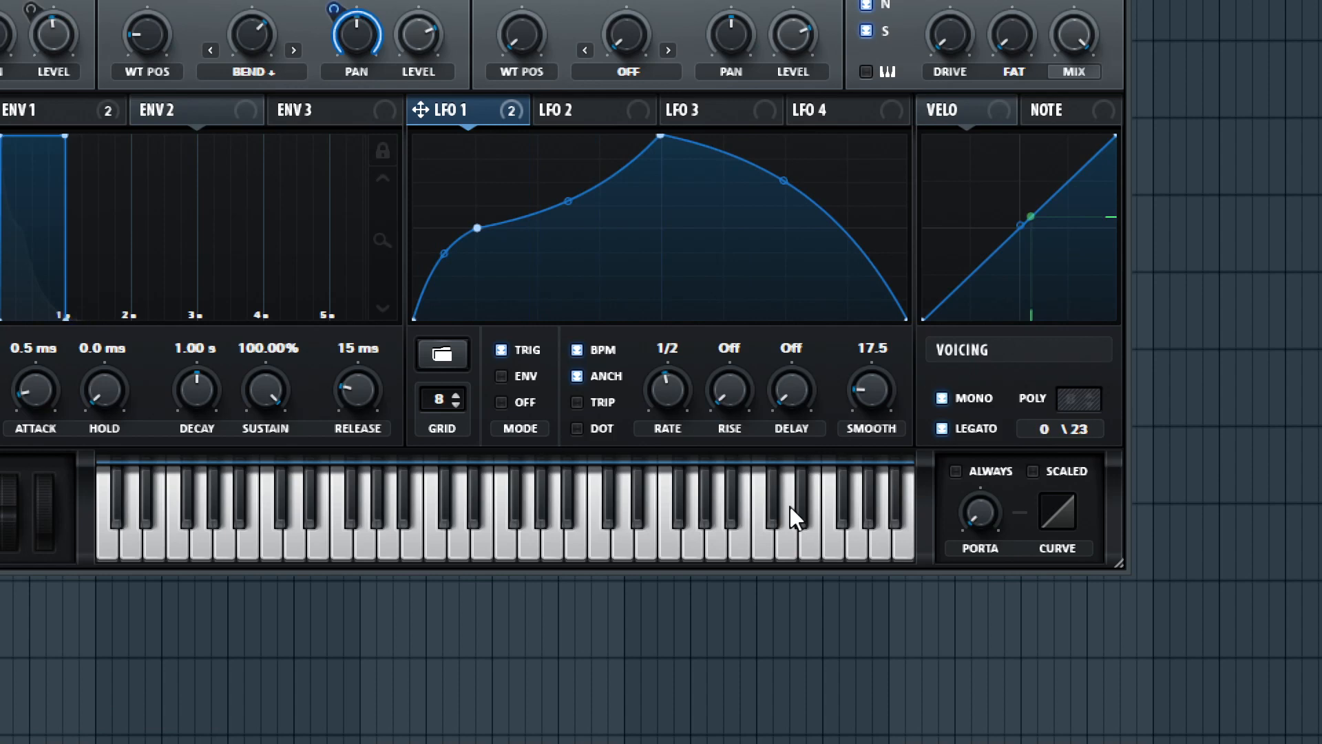
pyautogui.click(942, 426)
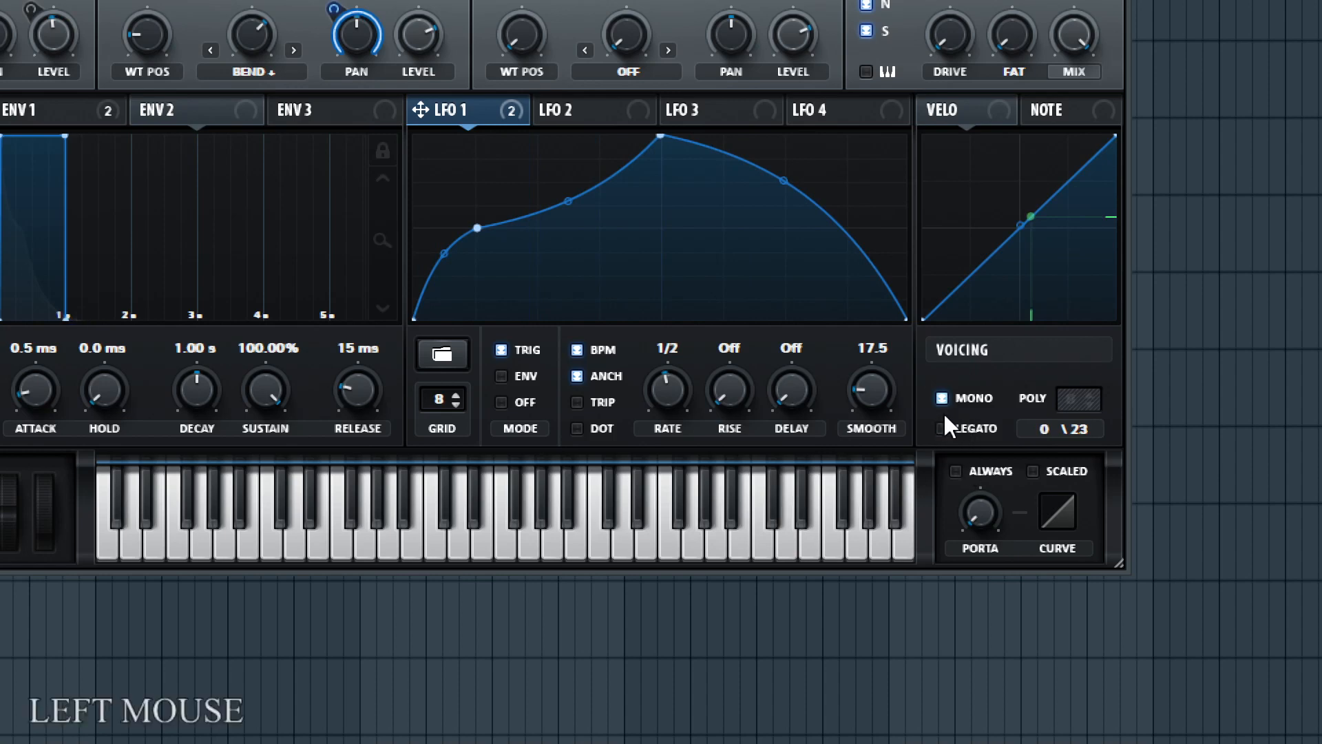
# - Raise Porta to about its midpoint, test the glide across the keys, and leave Legato and Mono off
pyautogui.moveTo(985, 513); pyautogui.dragTo(996, 368)
pyautogui.moveTo(668, 522); pyautogui.dragTo(711, 521)
pyautogui.moveTo(717, 527); pyautogui.dragTo(758, 526)
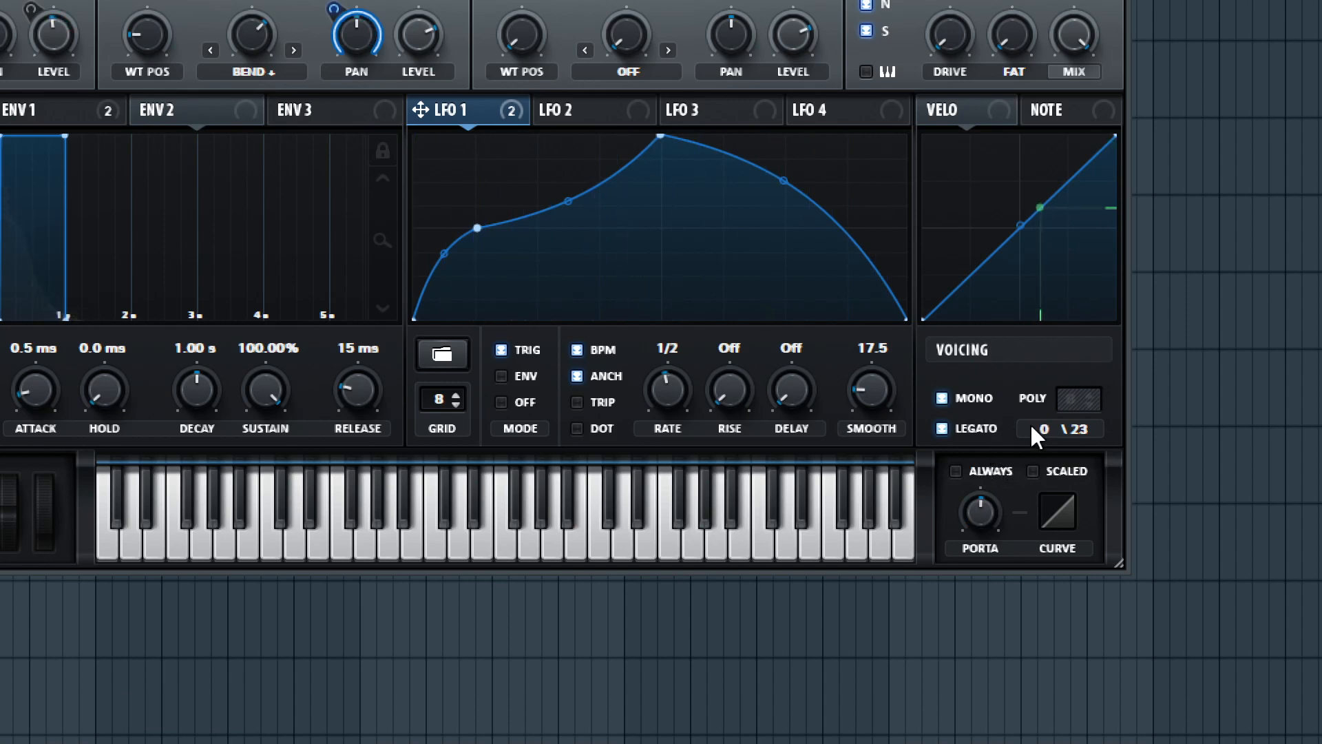
pyautogui.click(941, 428)
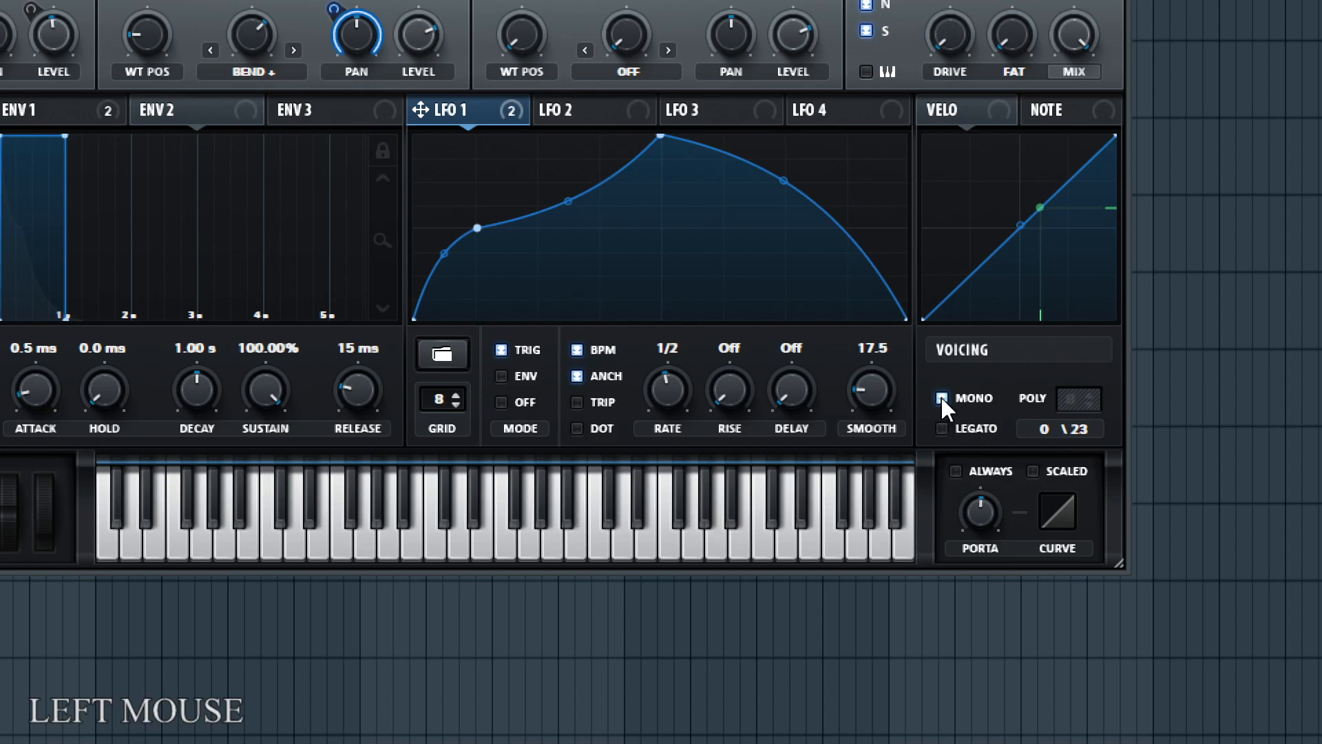
pyautogui.click(942, 398)
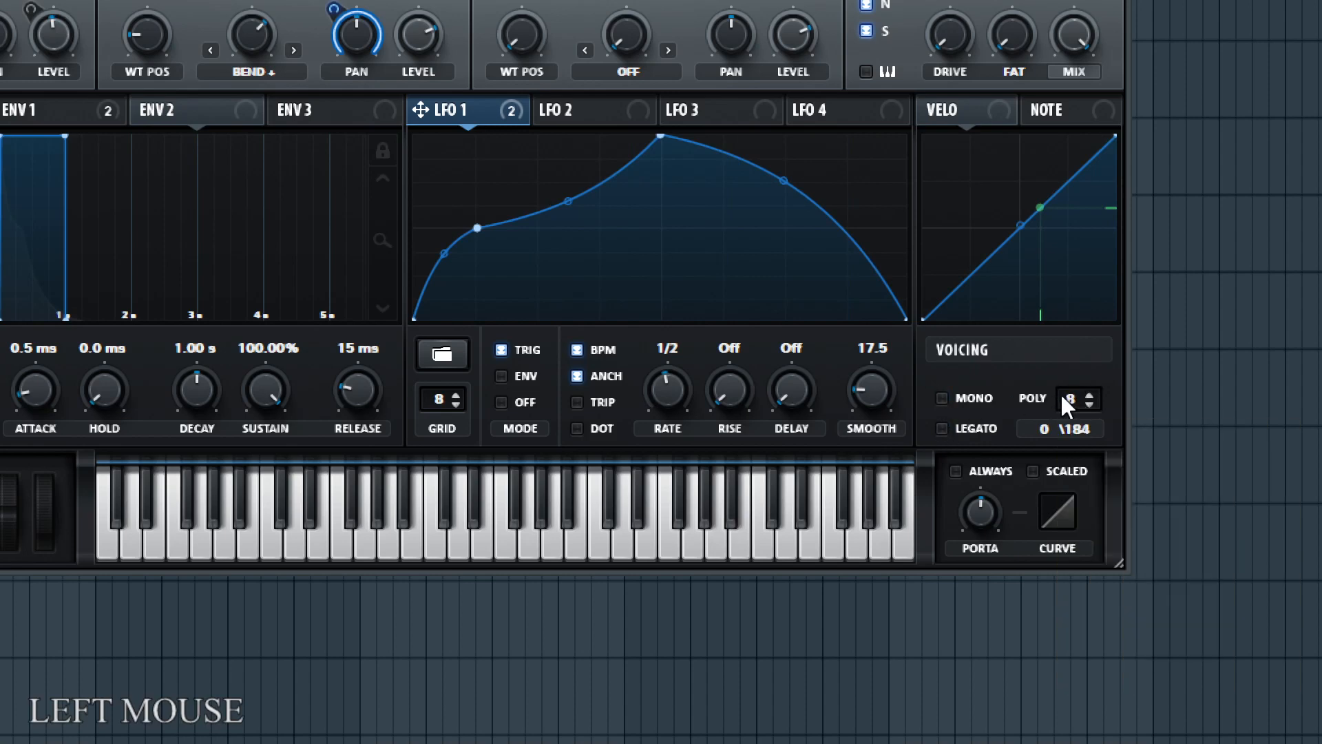
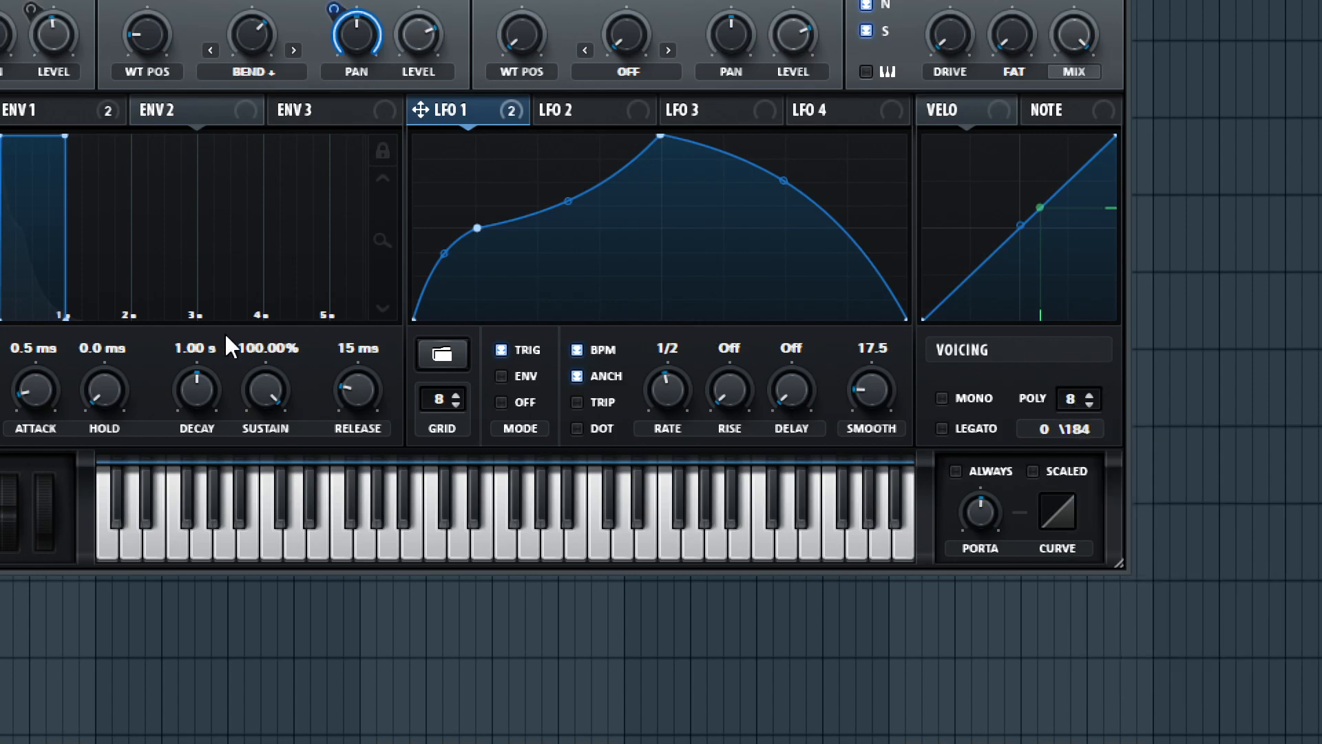
# - Compare the Note and Velo curves and play a key to examine how Velo responds
pyautogui.press('super+minus')
pyautogui.press('super+KP_Add')
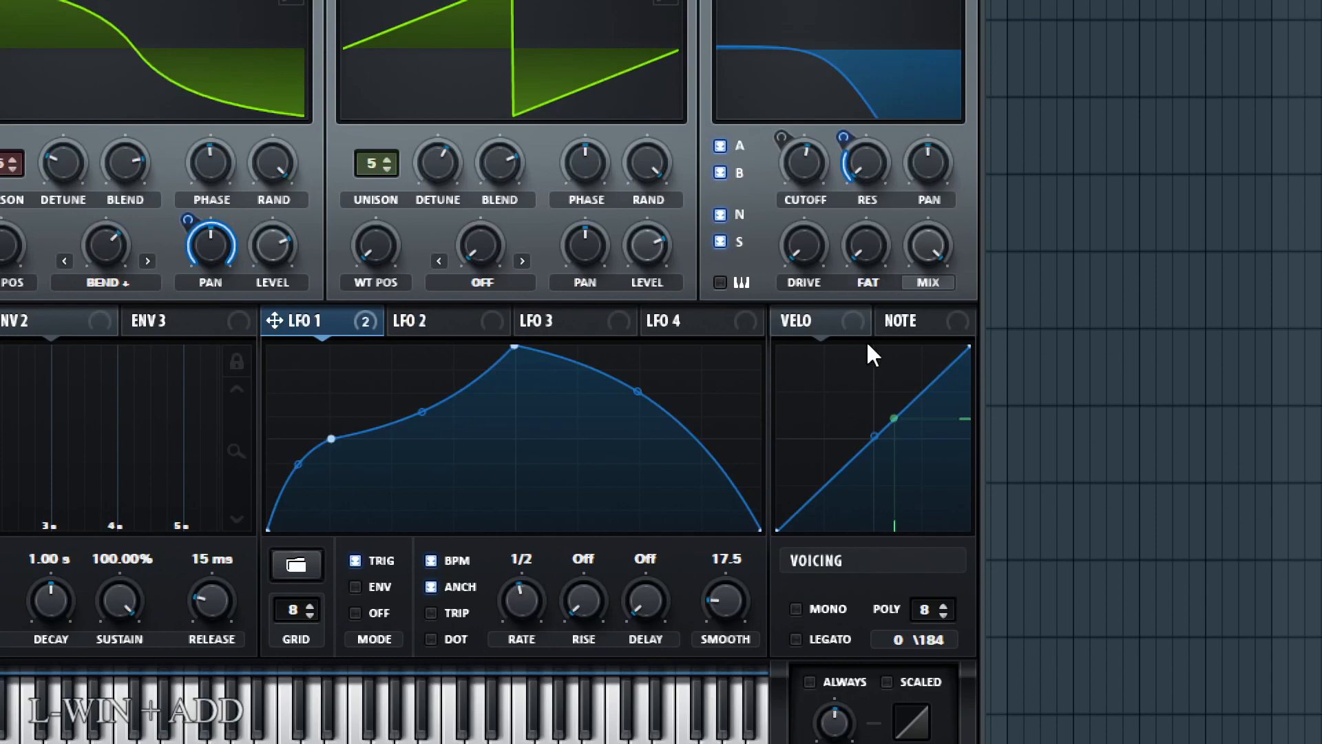
pyautogui.click(904, 318)
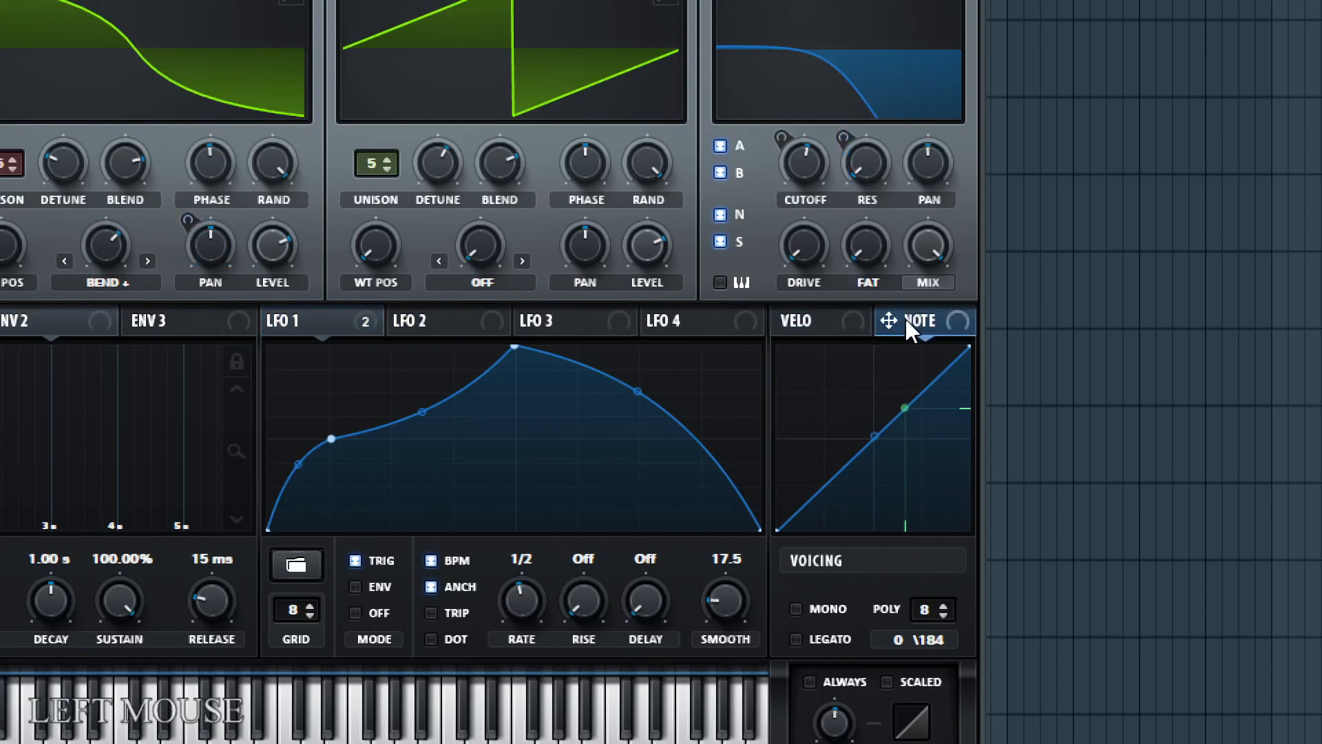
pyautogui.click(828, 320)
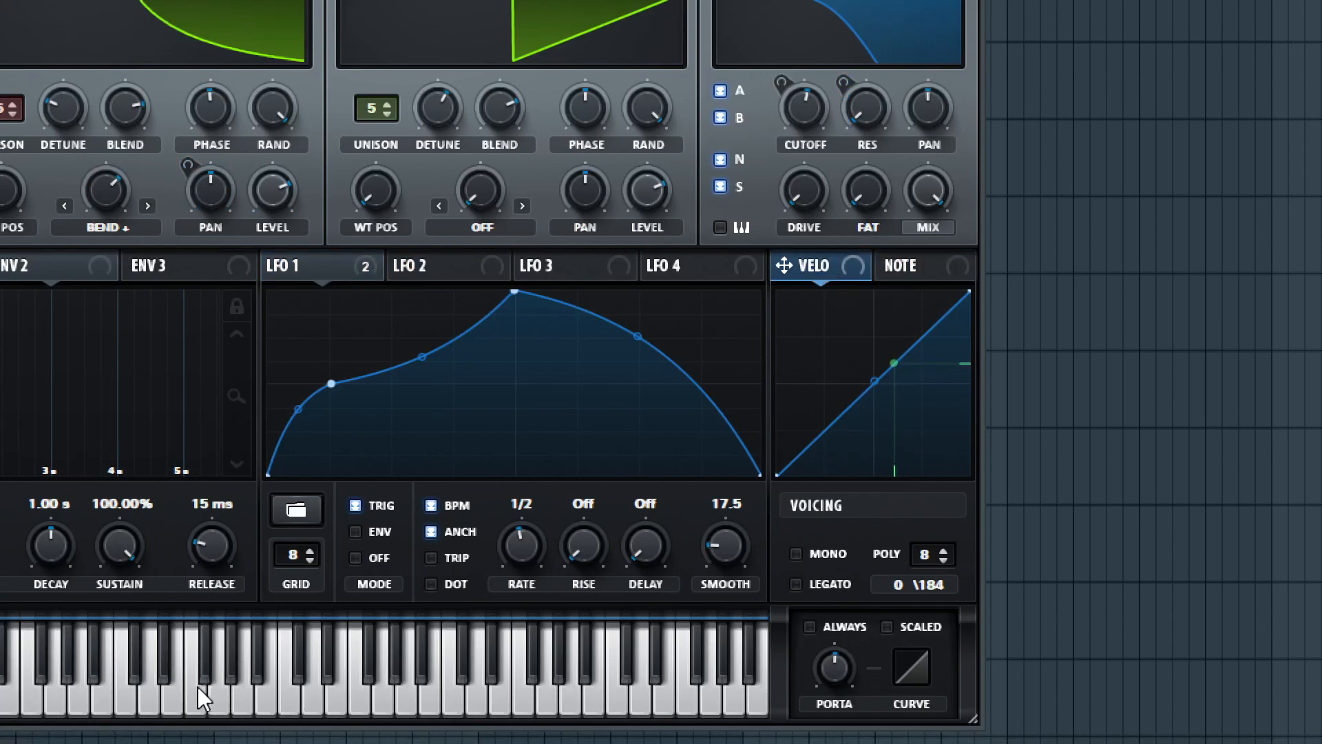
pyautogui.click(109, 697)
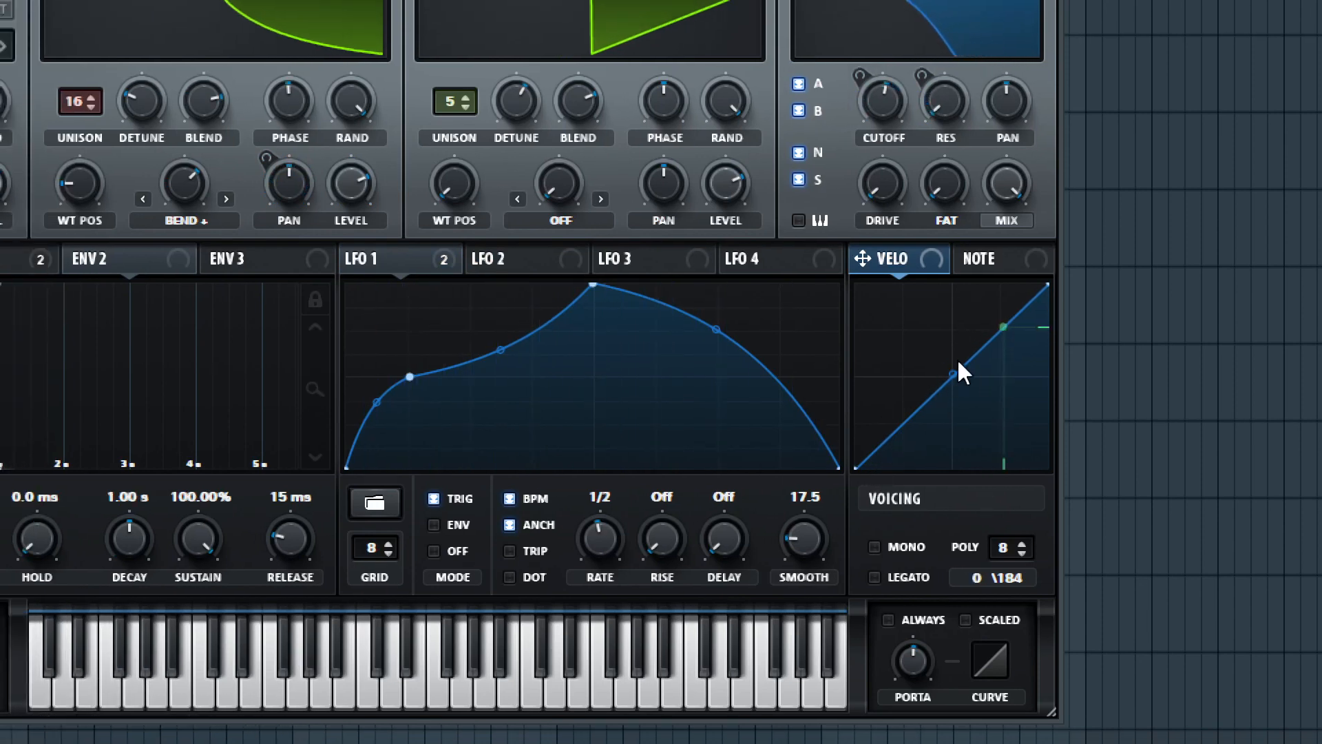
# - Sweep the keyboard with the Note curve shown to examine its key tracking, and return to the Velo curve
pyautogui.click(977, 256)
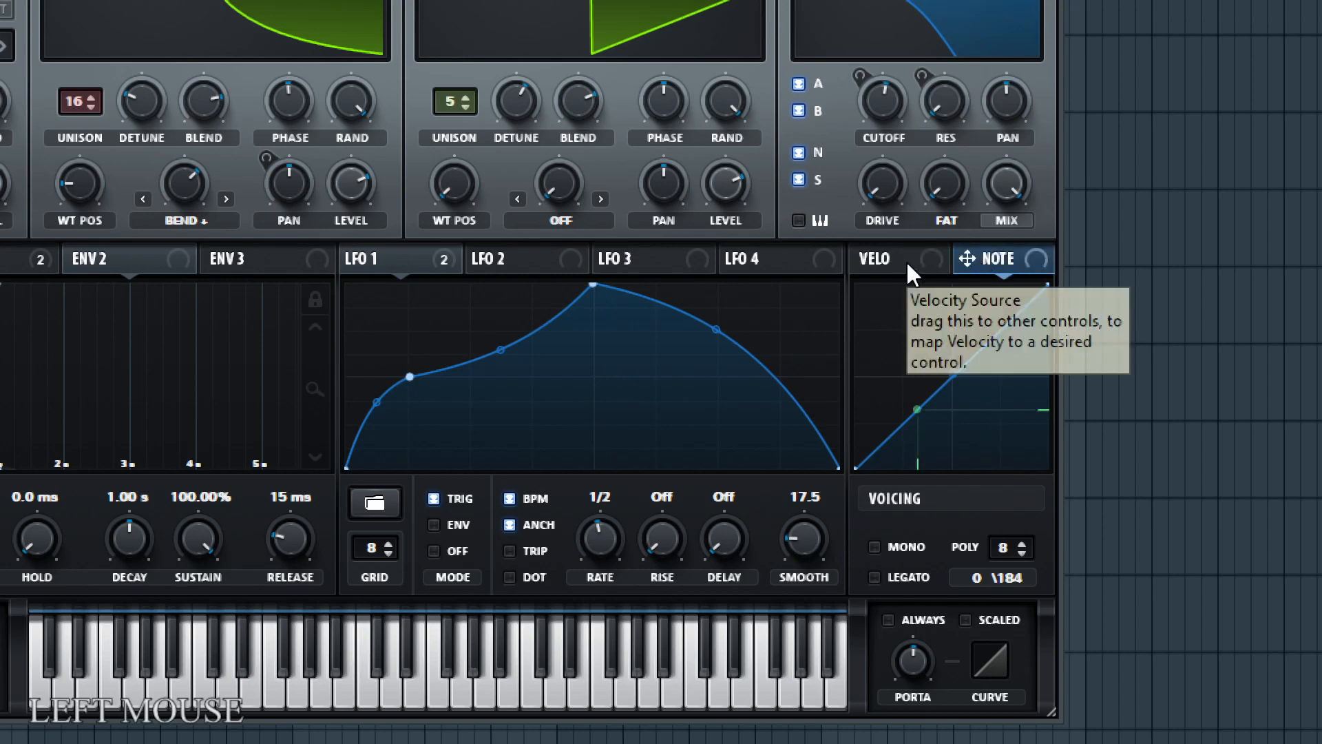
pyautogui.click(907, 270)
pyautogui.click(997, 256)
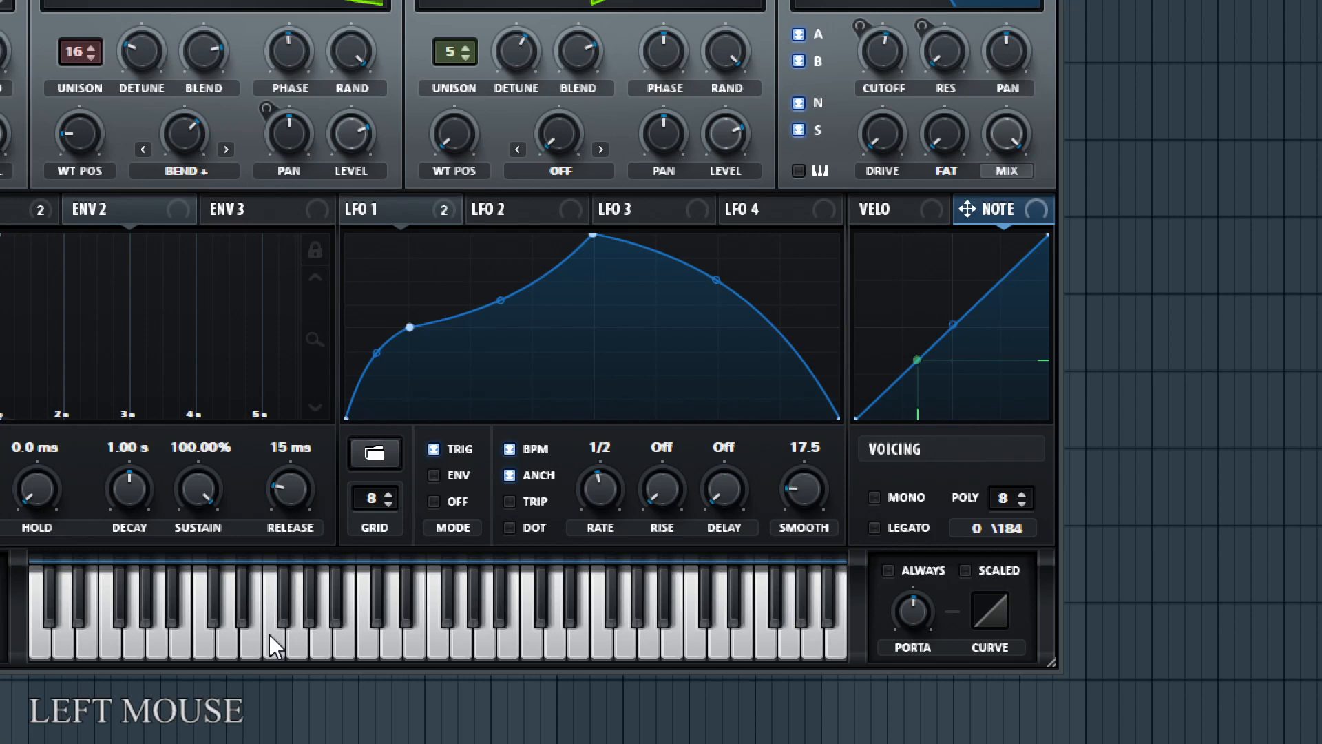
pyautogui.moveTo(270, 634)
pyautogui.mouseDown()
pyautogui.moveTo(643, 655)
pyautogui.moveTo(742, 630)
pyautogui.mouseUp()
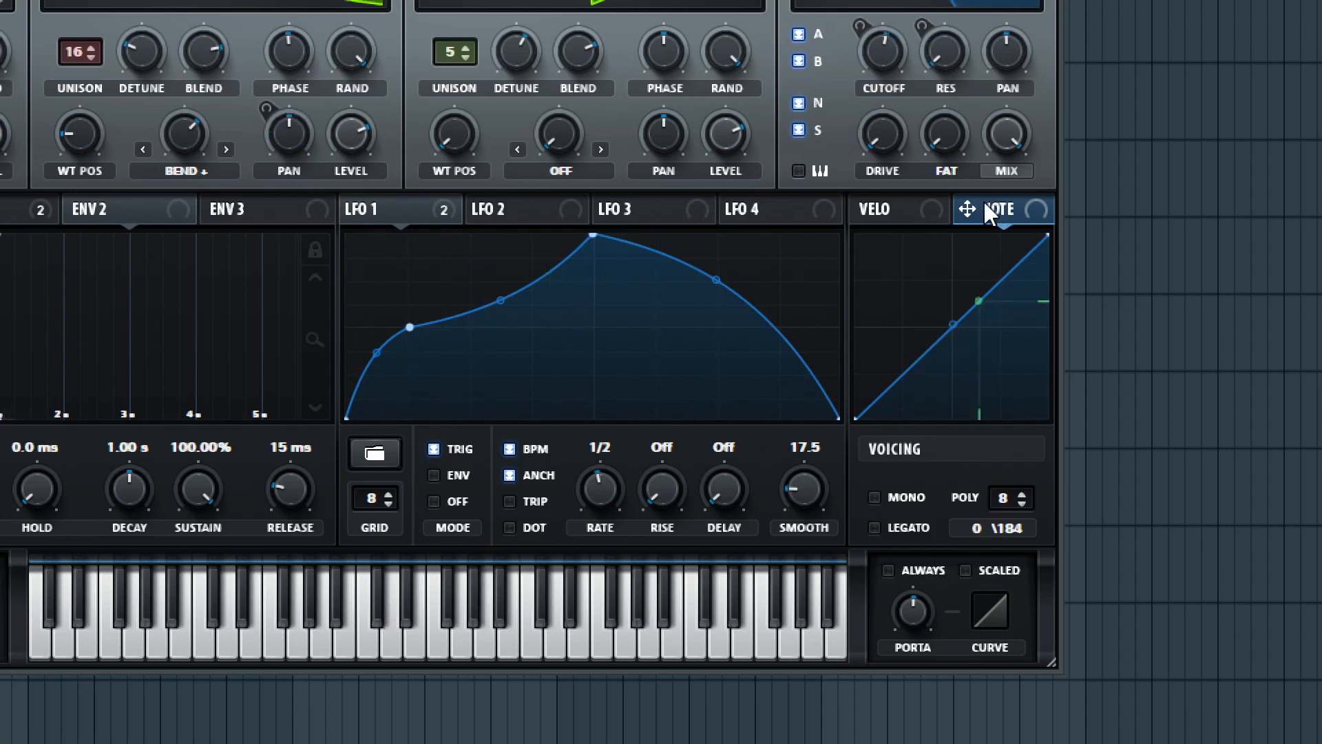
pyautogui.click(927, 205)
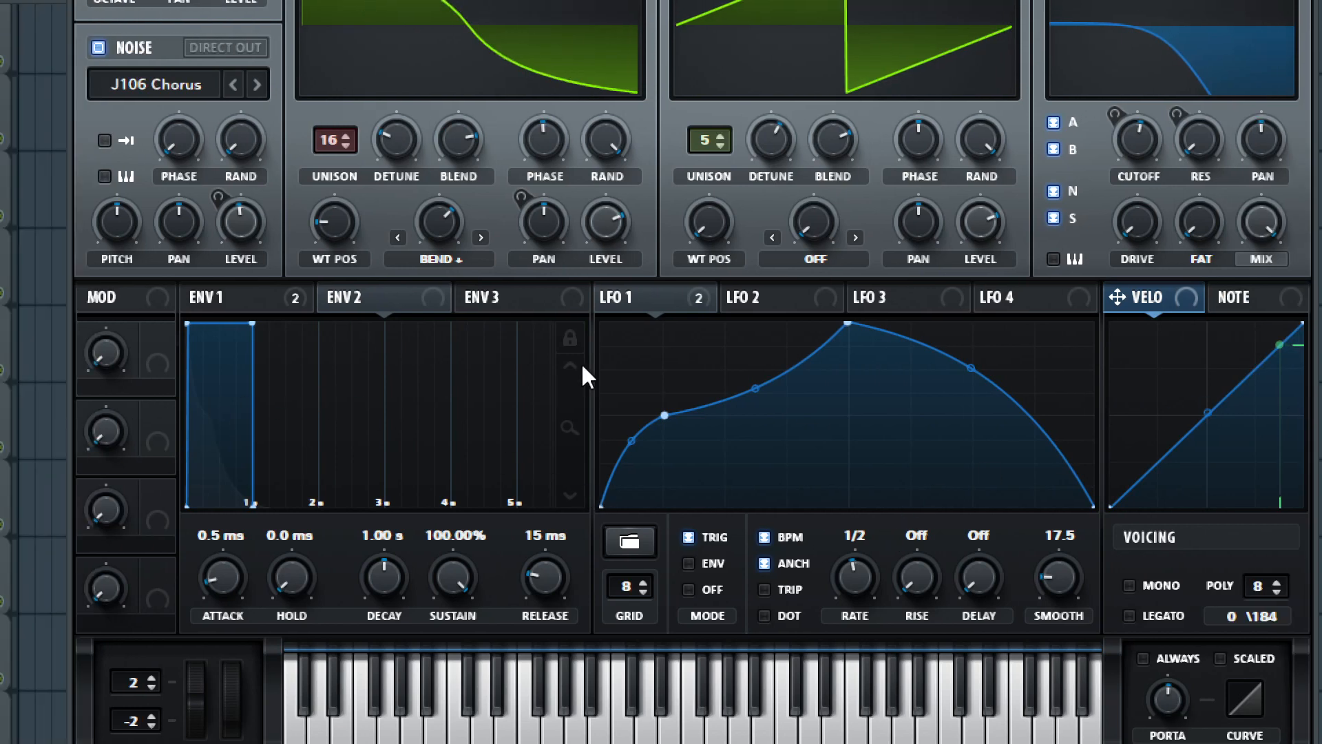
# - Assign the first macro to the filter's cutoff and turn the macro knob down to a low setting
pyautogui.click(1142, 147)
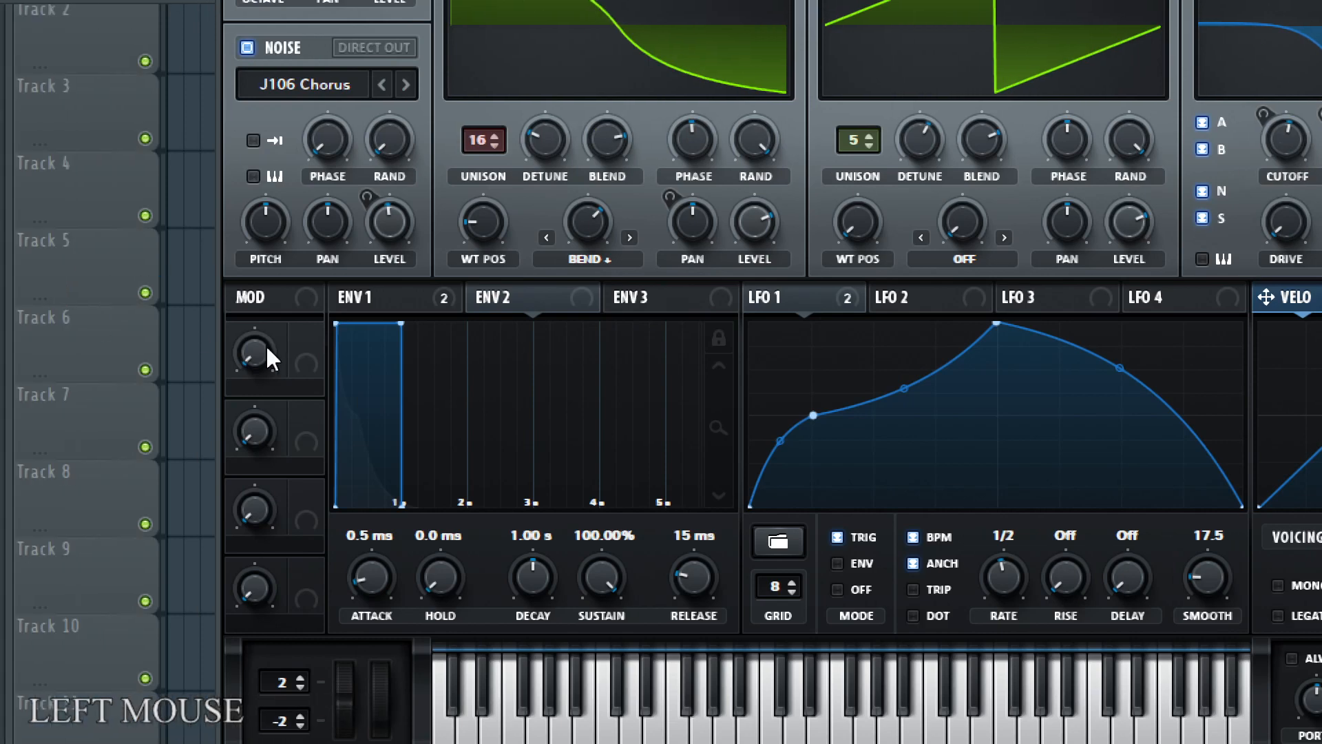
pyautogui.moveTo(268, 350); pyautogui.dragTo(1257, 127)
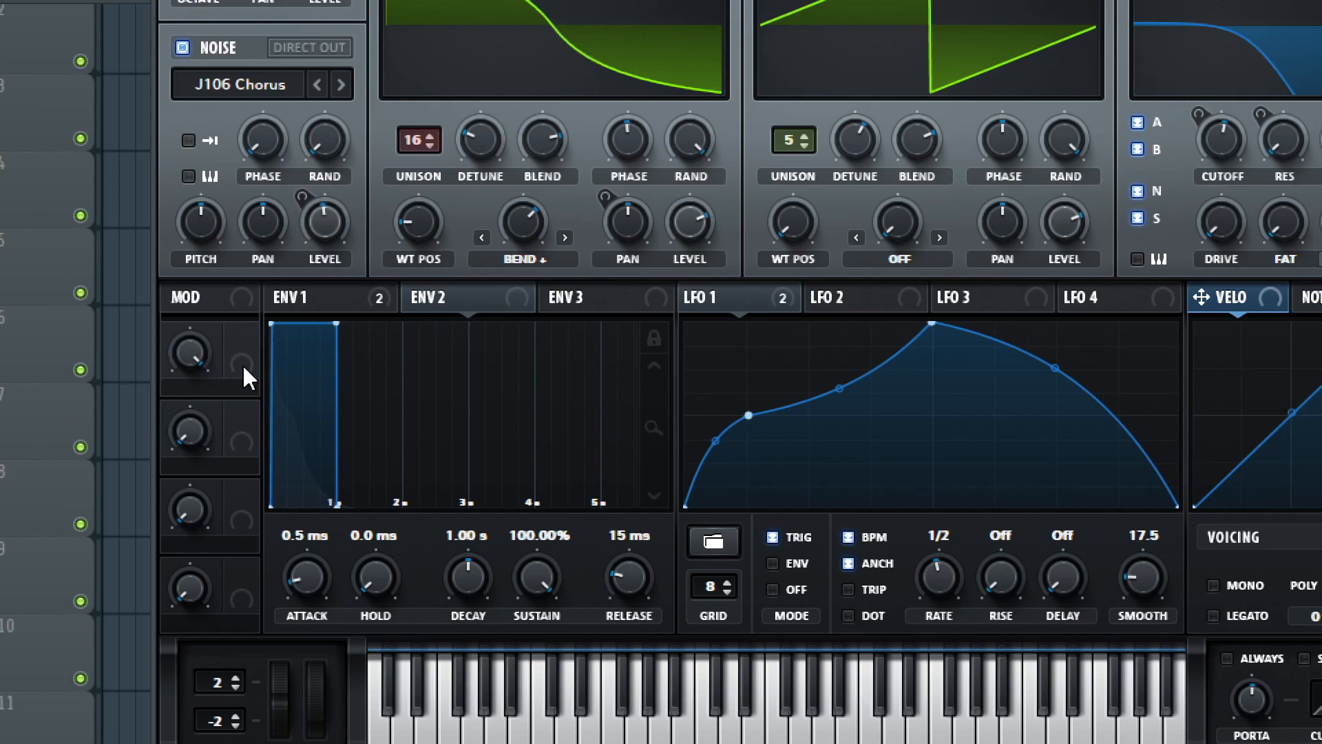
pyautogui.moveTo(243, 363); pyautogui.dragTo(1215, 140)
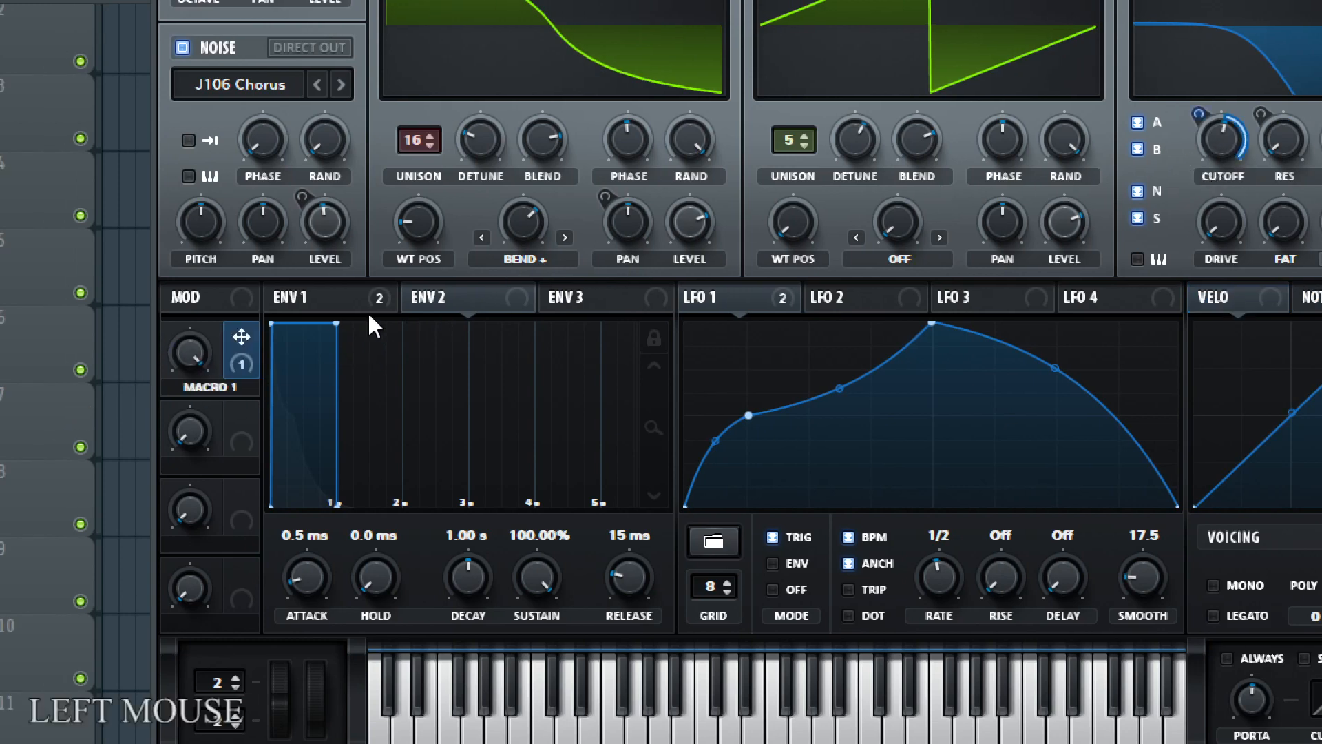
pyautogui.moveTo(191, 349); pyautogui.dragTo(184, 599)
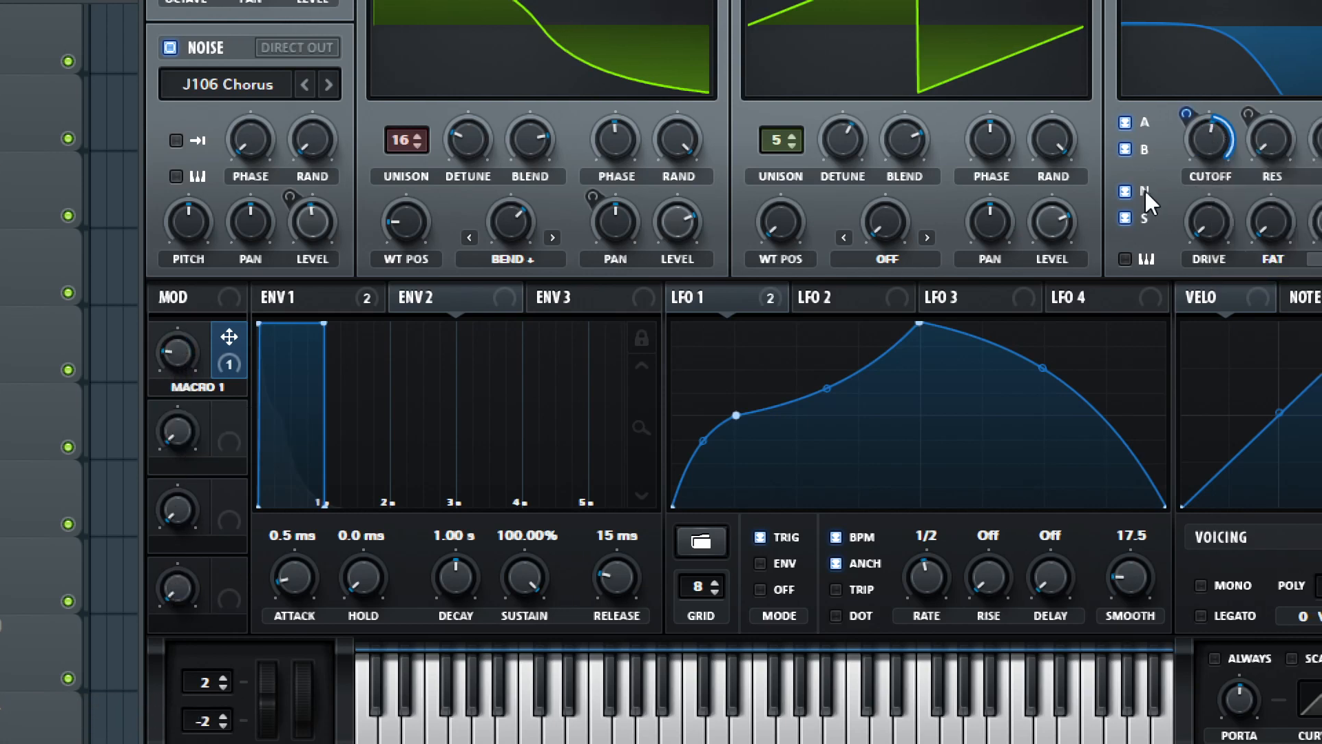
# - Turn Macro 1 up slightly, then lower the filter's cutoff and raise it back to about its midpoint
pyautogui.moveTo(157, 348); pyautogui.dragTo(168, 346)
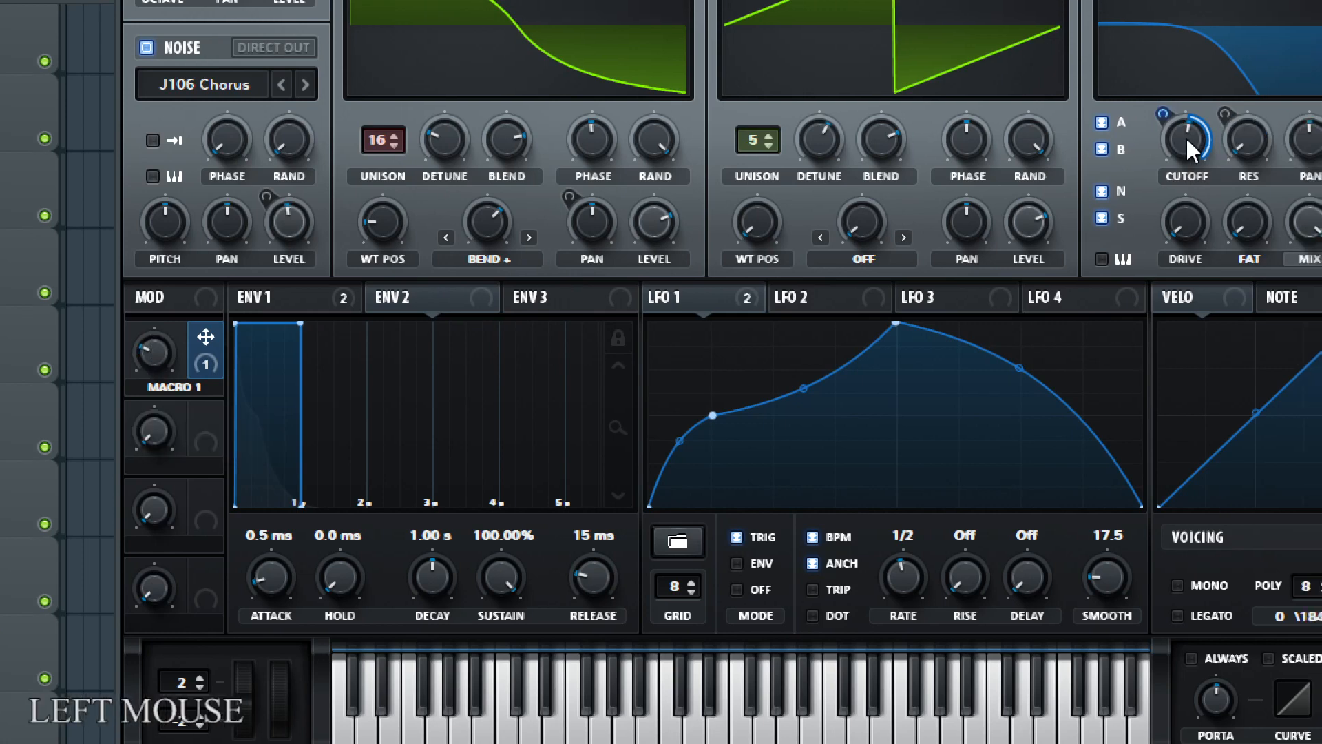
pyautogui.moveTo(1190, 118); pyautogui.dragTo(1171, 212)
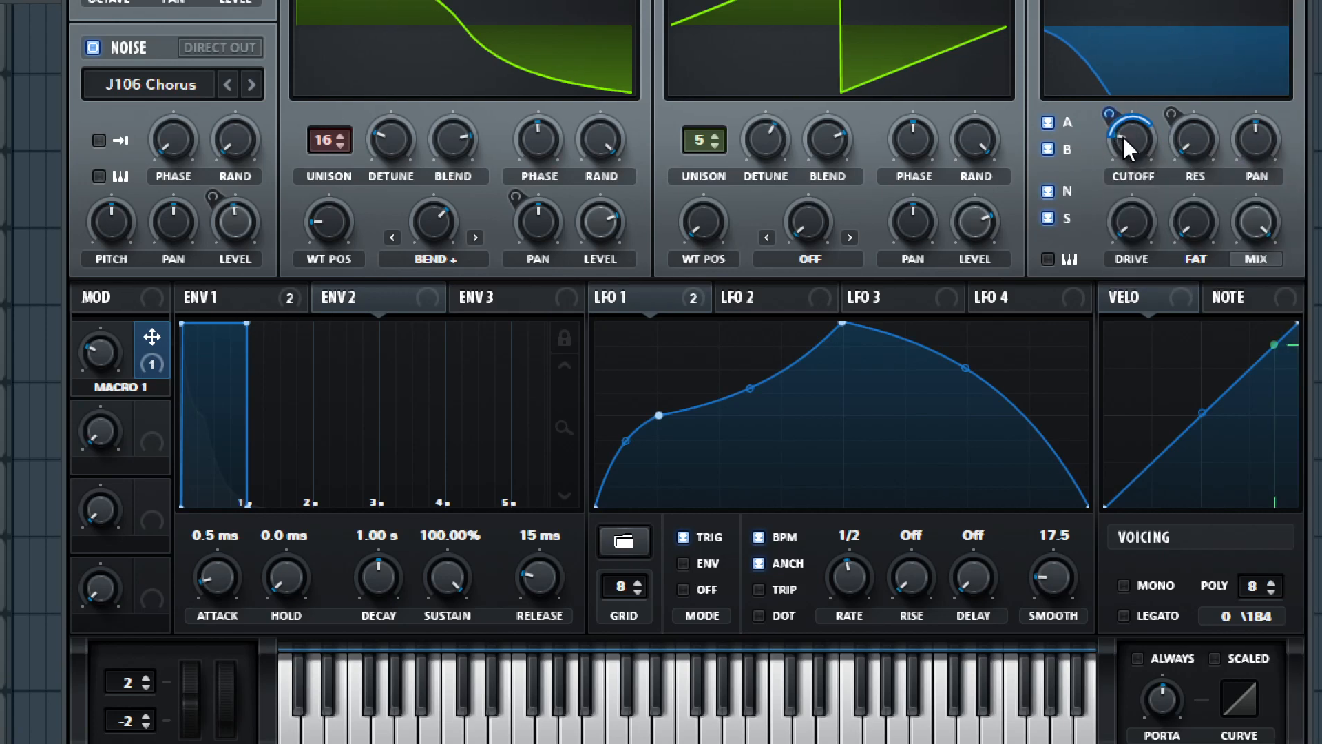
pyautogui.moveTo(1122, 135); pyautogui.dragTo(1152, 75)
# - Move the synth window down, sweep Macro 1 up to about 72% while the pattern plays, and stop playback
pyautogui.press('super+KP_Subtract')
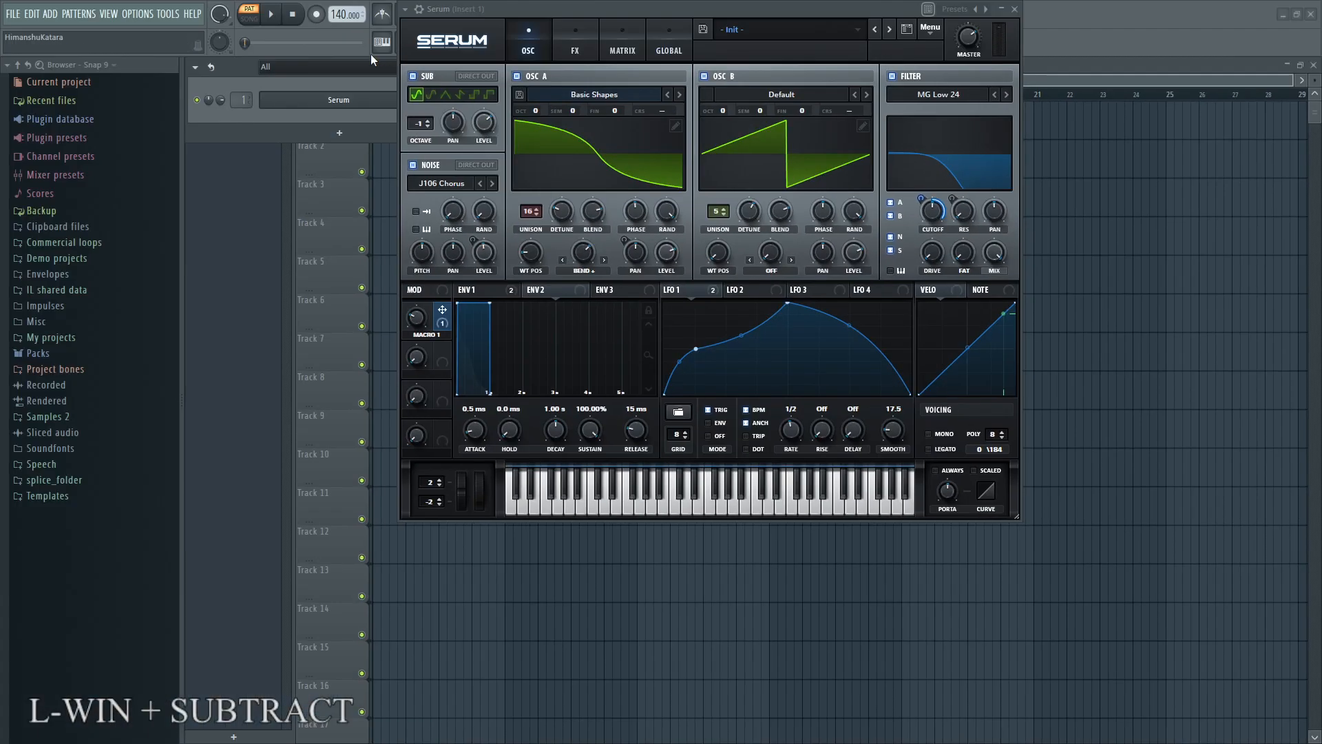
pyautogui.click(331, 7)
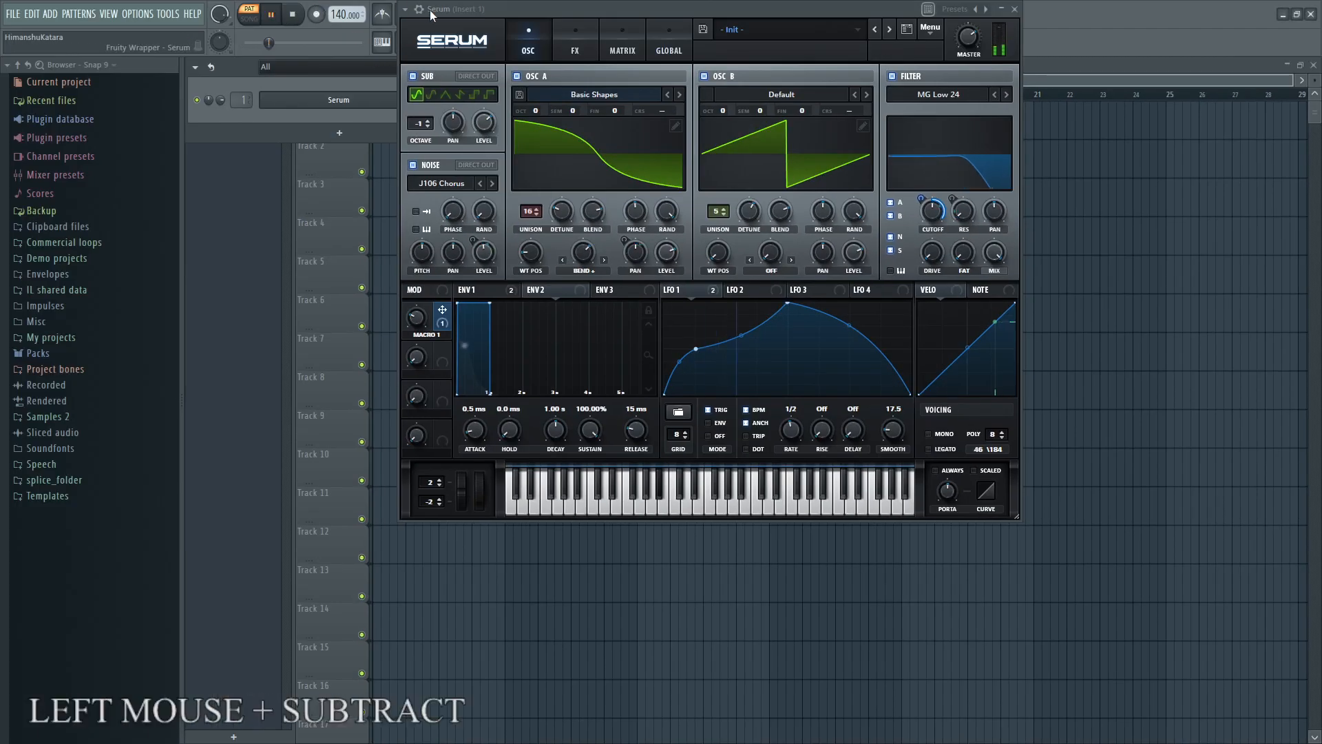
pyautogui.moveTo(430, 9); pyautogui.dragTo(442, 70)
pyautogui.moveTo(435, 390)
pyautogui.moveTo(436, 390); pyautogui.dragTo(475, 446)
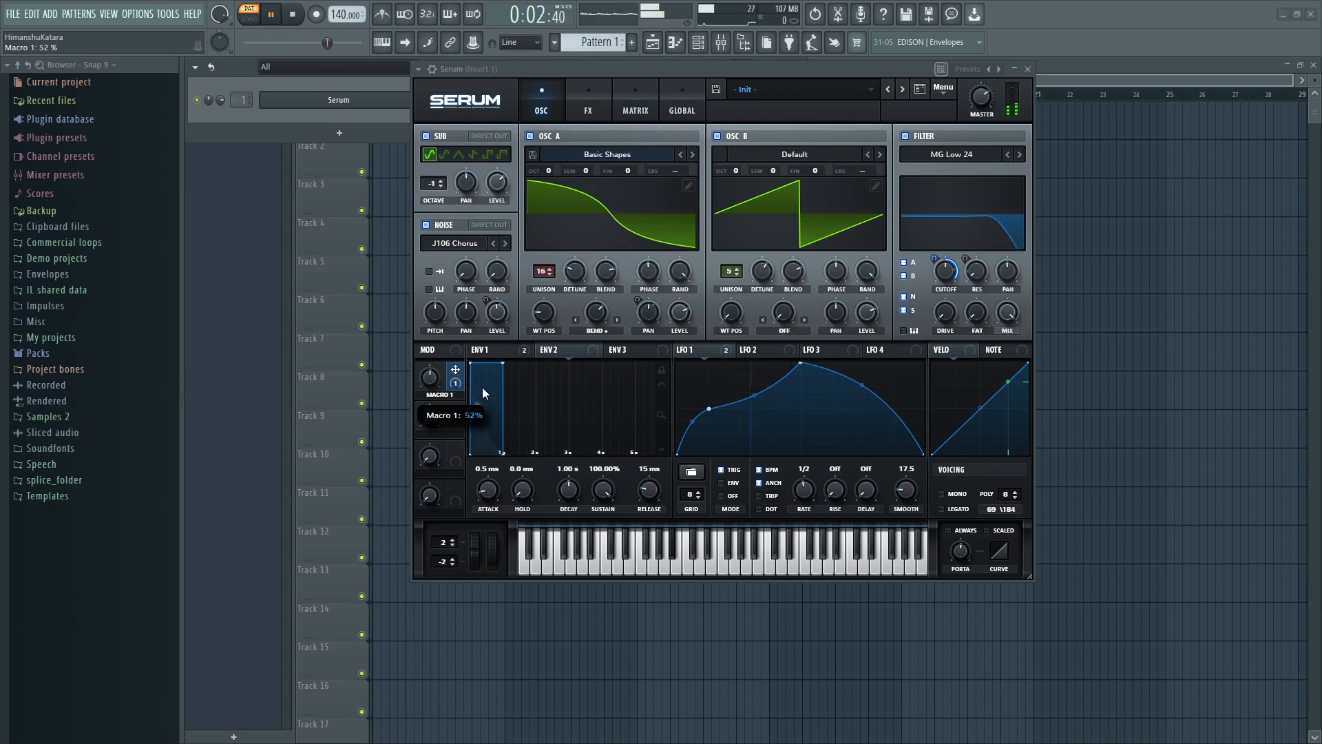
pyautogui.click(294, 15)
# - List Serum's parameters in the browser and examine the Fil Cutoff entry among them
pyautogui.press('super+KP_Add')
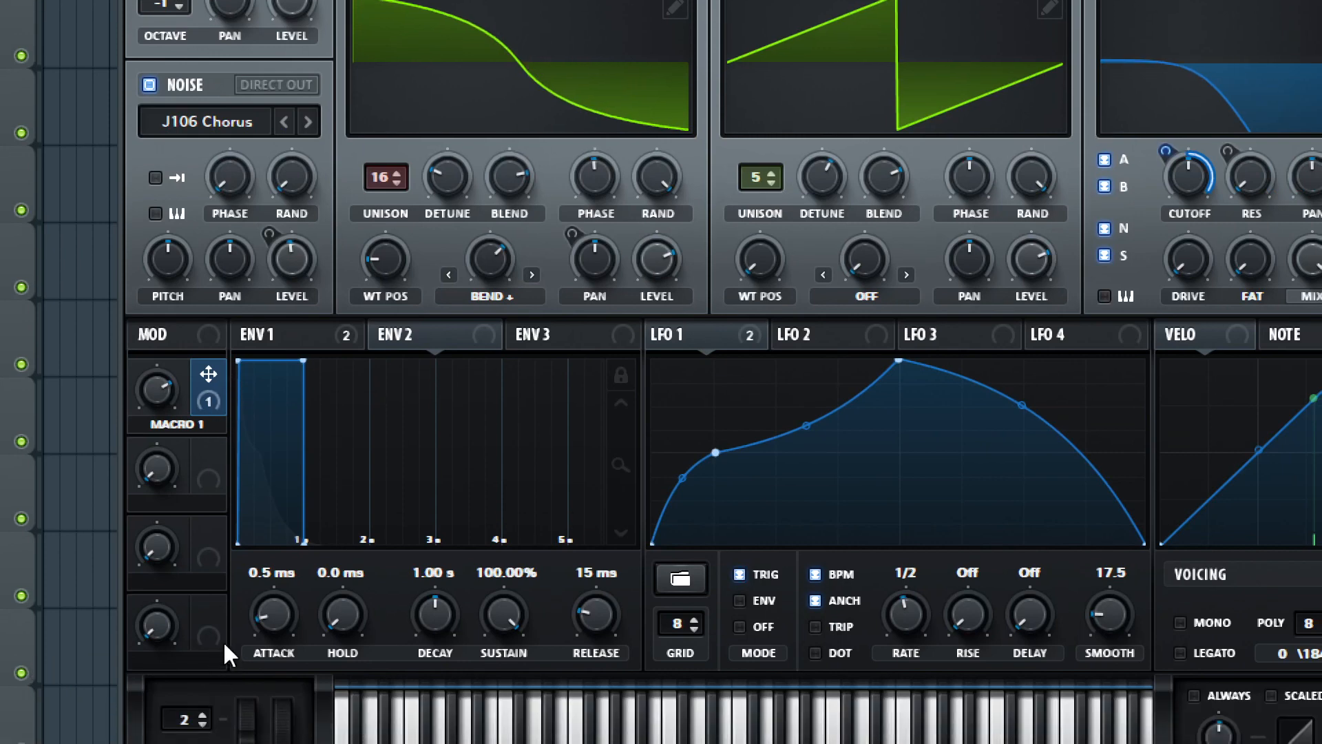
pyautogui.rightClick(1194, 173)
pyautogui.click(1177, 181)
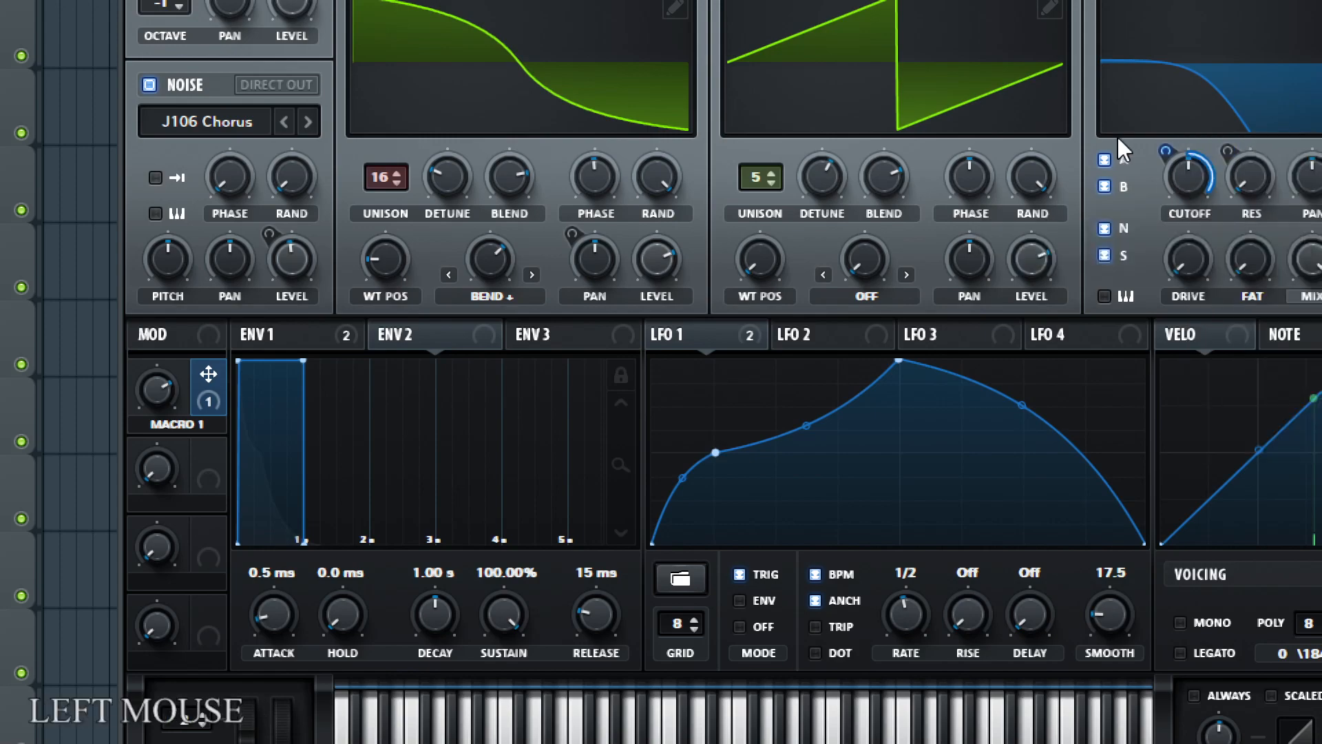
pyautogui.press('super+minus')
pyautogui.click(418, 69)
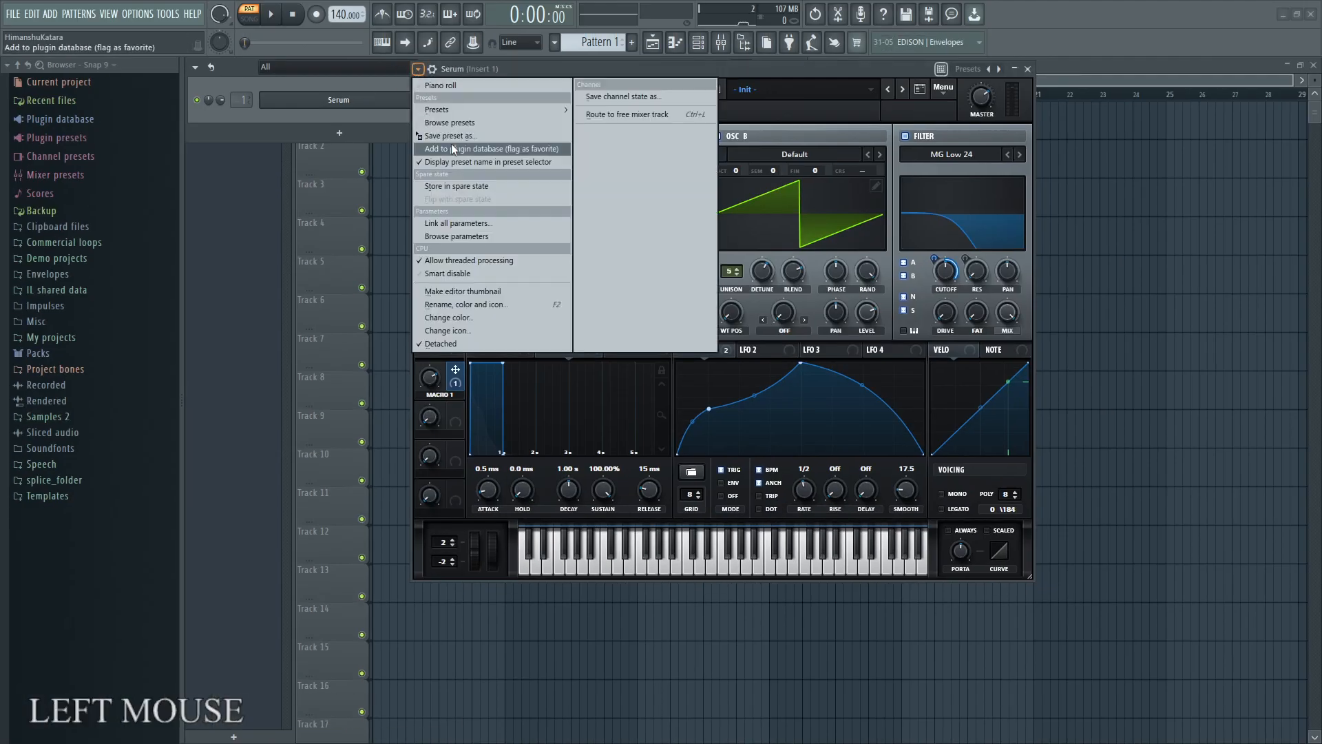
pyautogui.click(468, 235)
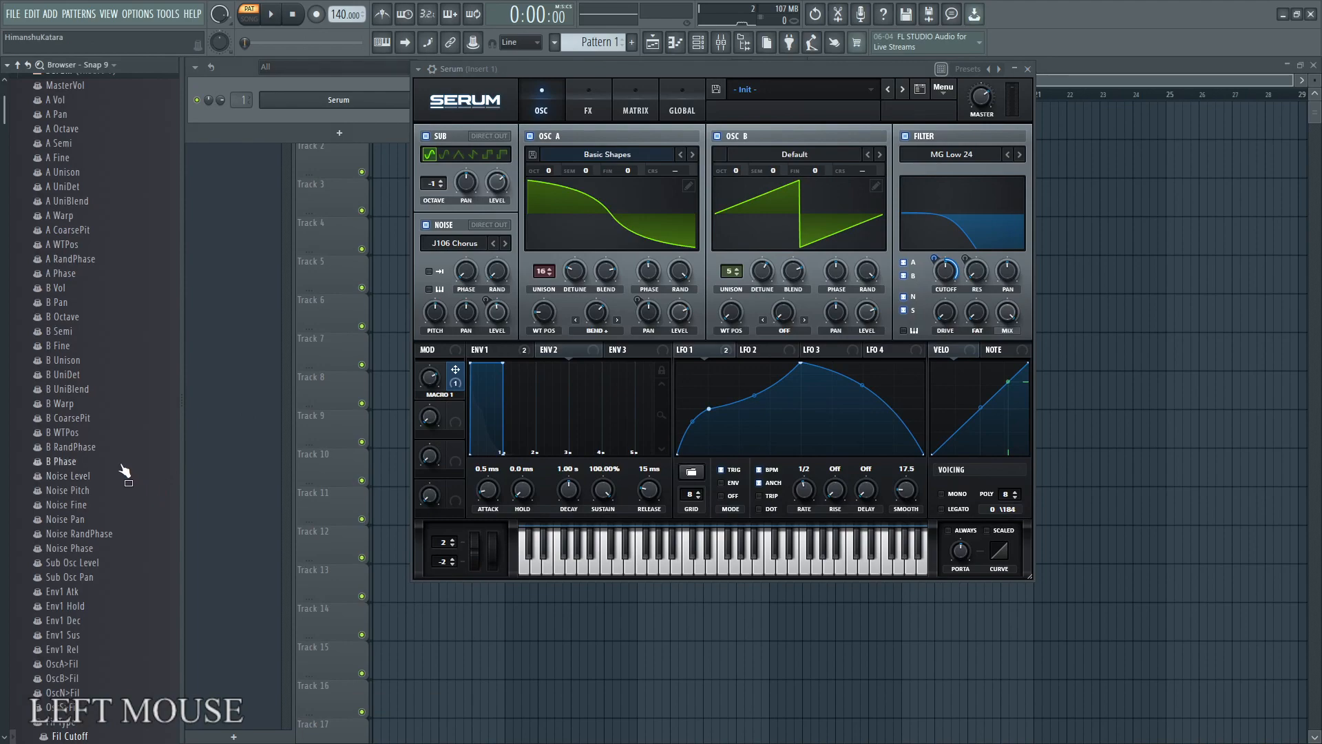
pyautogui.scroll(-4, 124, 470)
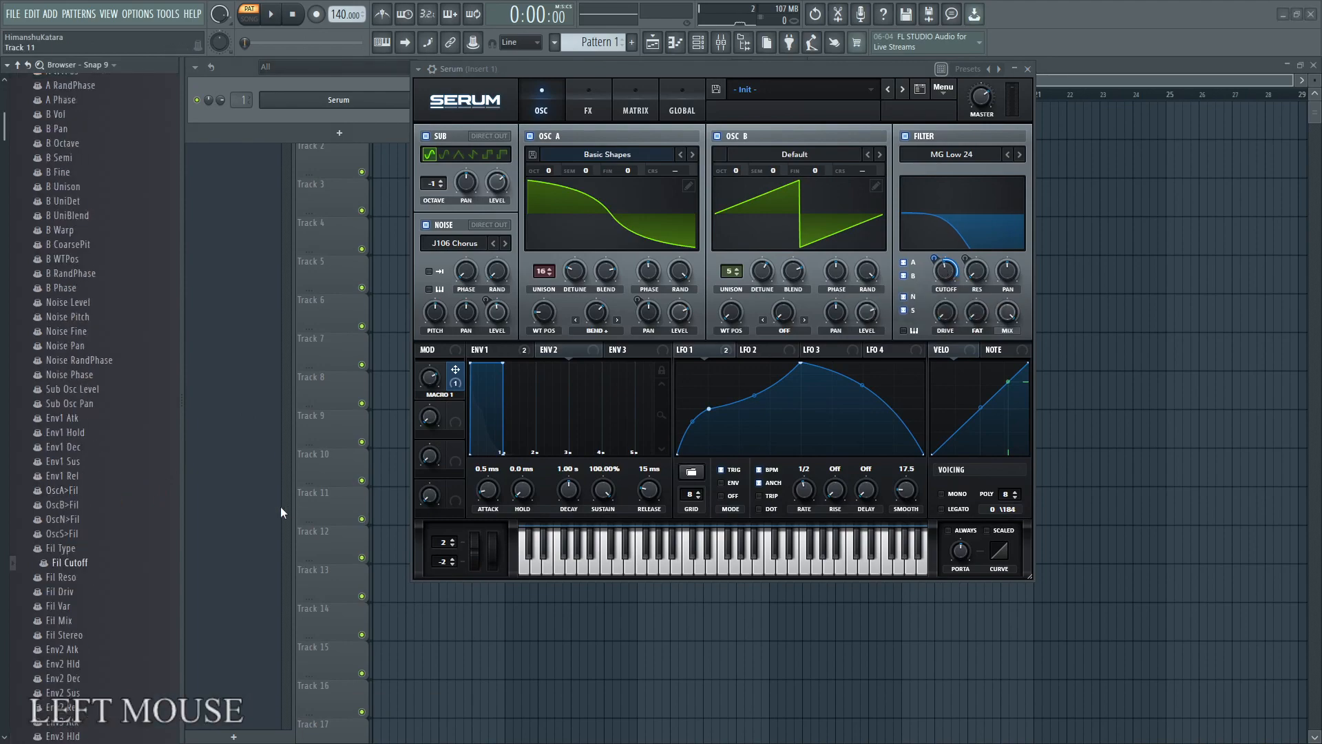
pyautogui.press('super+plus')
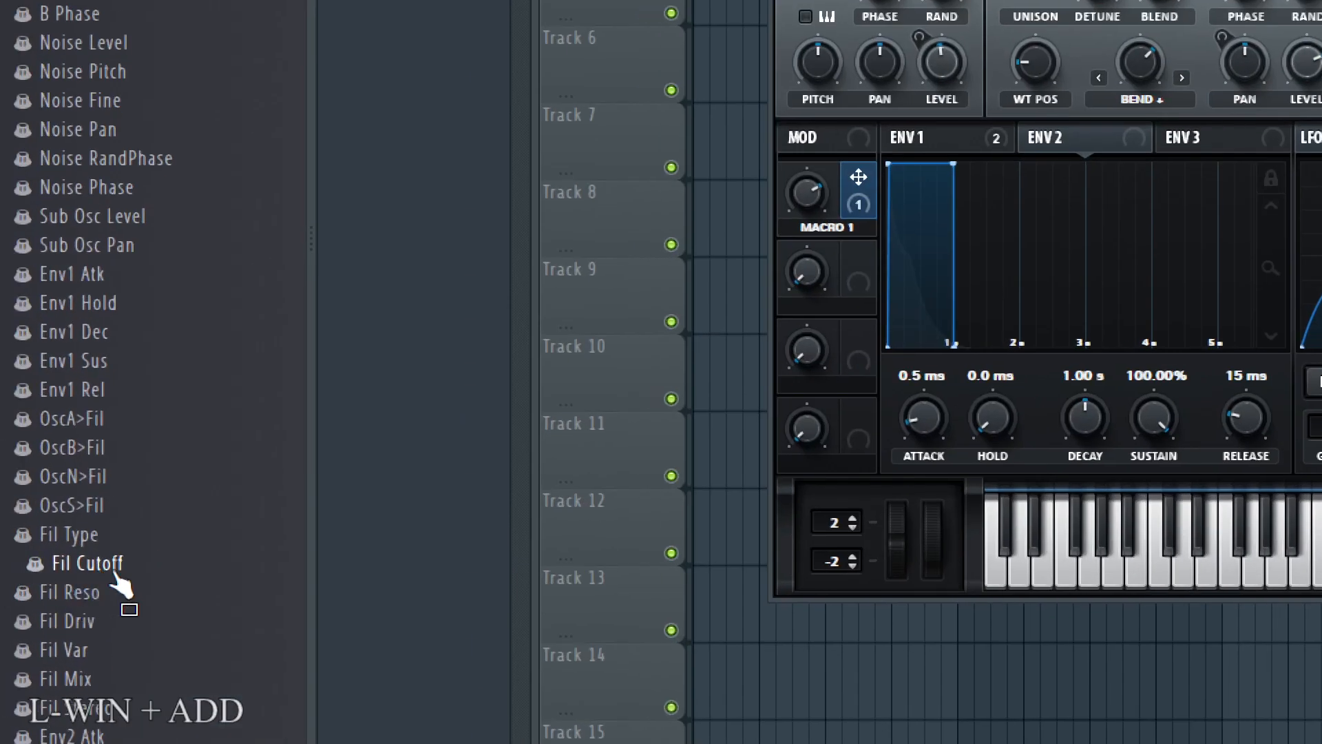
pyautogui.press('super+minus')
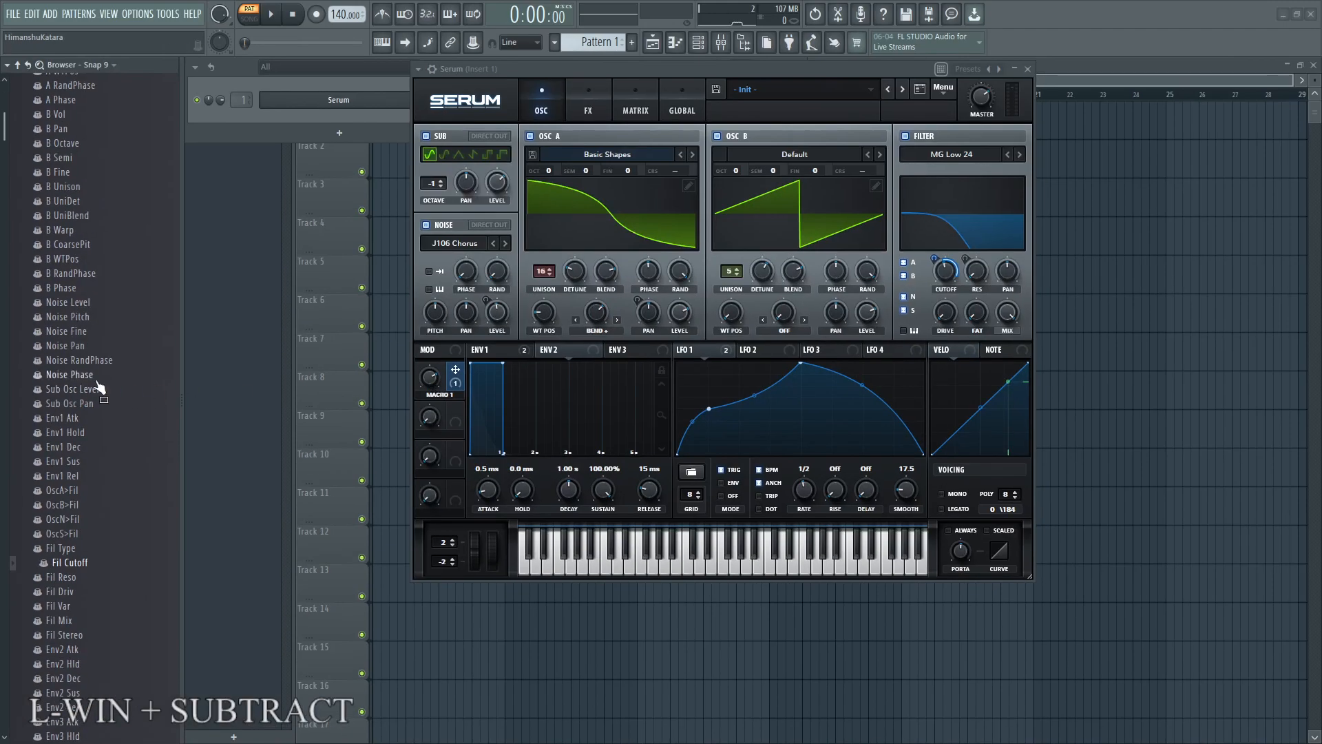
pyautogui.scroll(6, 96, 387)
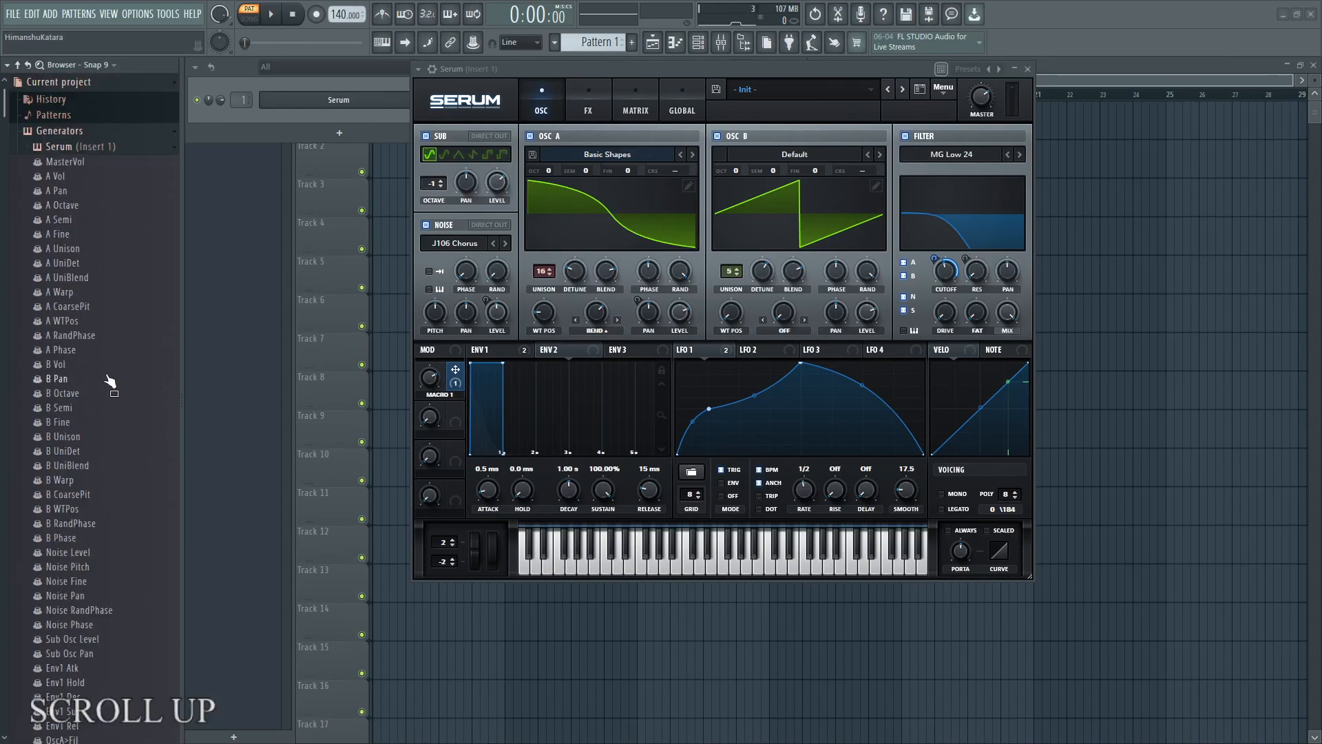
# - Touch the first macro knob and locate its Macro 1 entry in the browser's parameter list
pyautogui.click(428, 384)
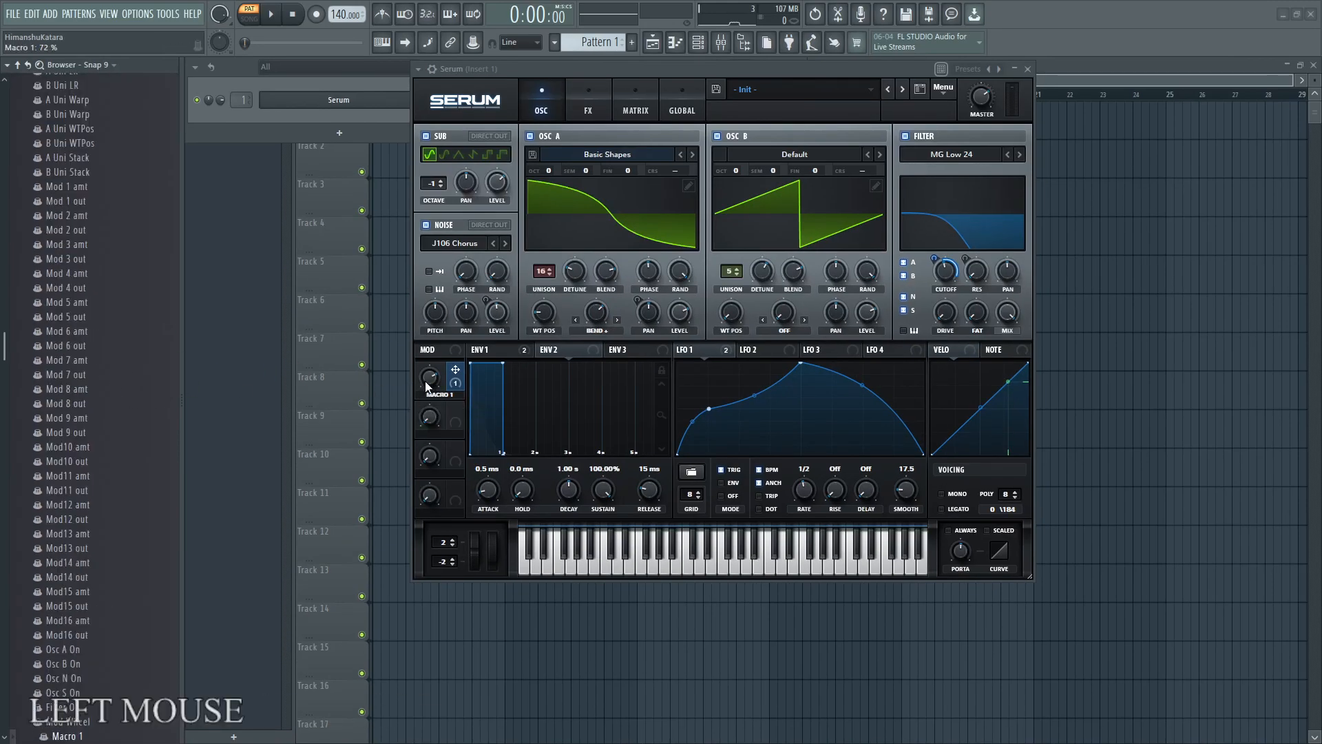
pyautogui.scroll(-6, 103, 551)
pyautogui.press('super+plus')
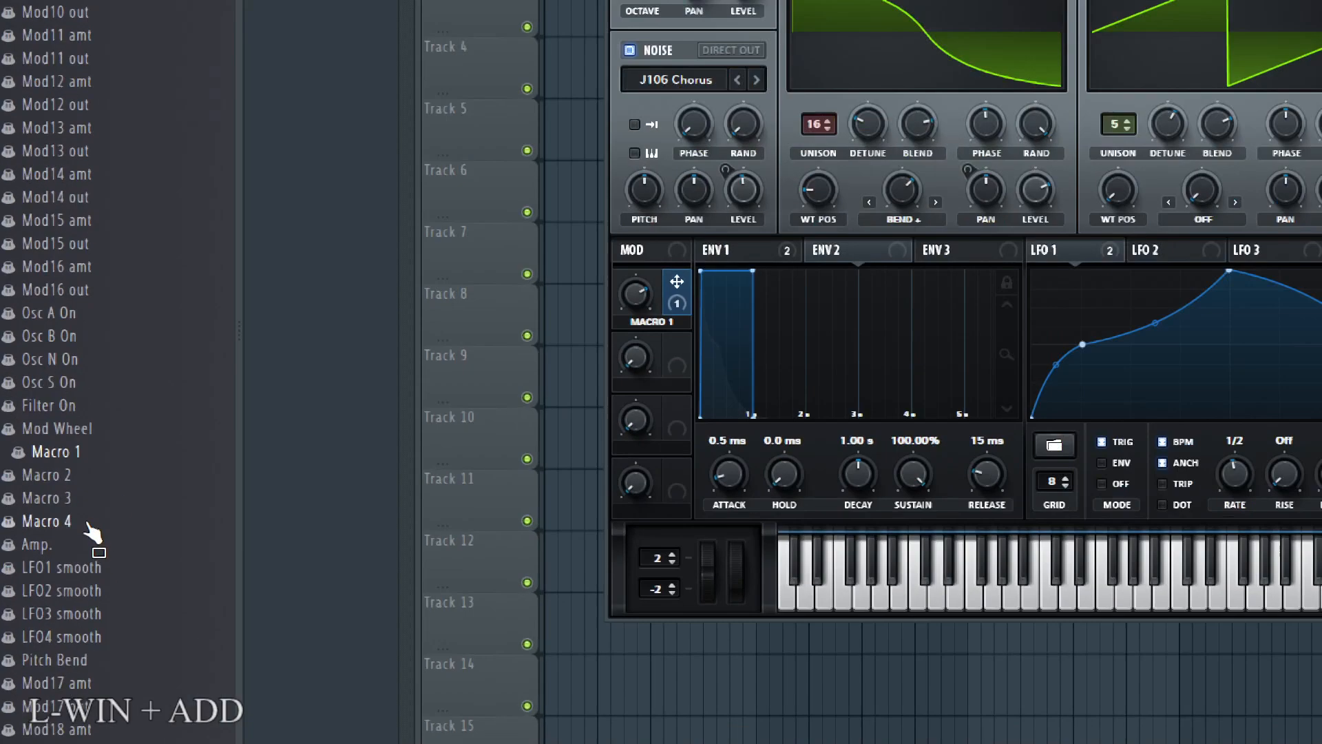
pyautogui.moveTo(83, 434); pyautogui.dragTo(860, 270)
pyautogui.press('super+minus')
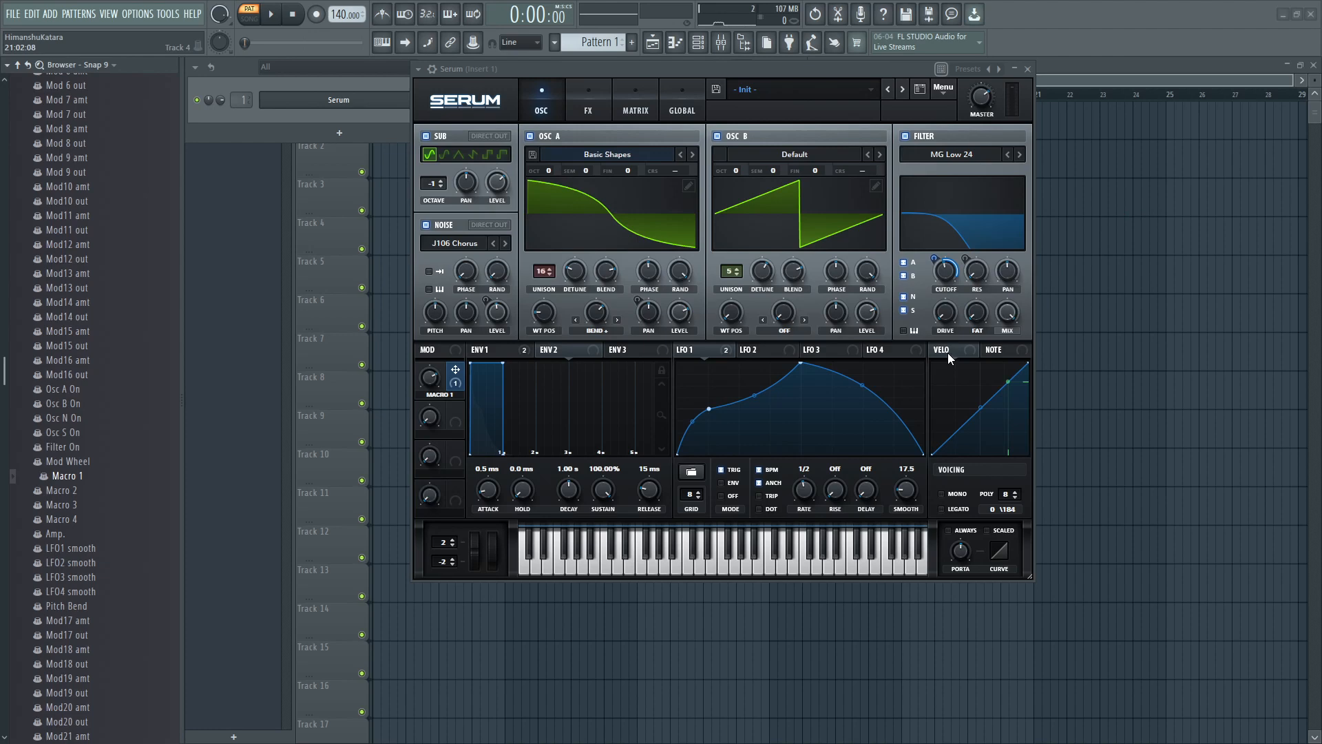
# - Open Macro 1's name for editing and leave it without renaming
pyautogui.doubleClick(439, 395)
pyautogui.press('super+minus')
pyautogui.press('super+plus')
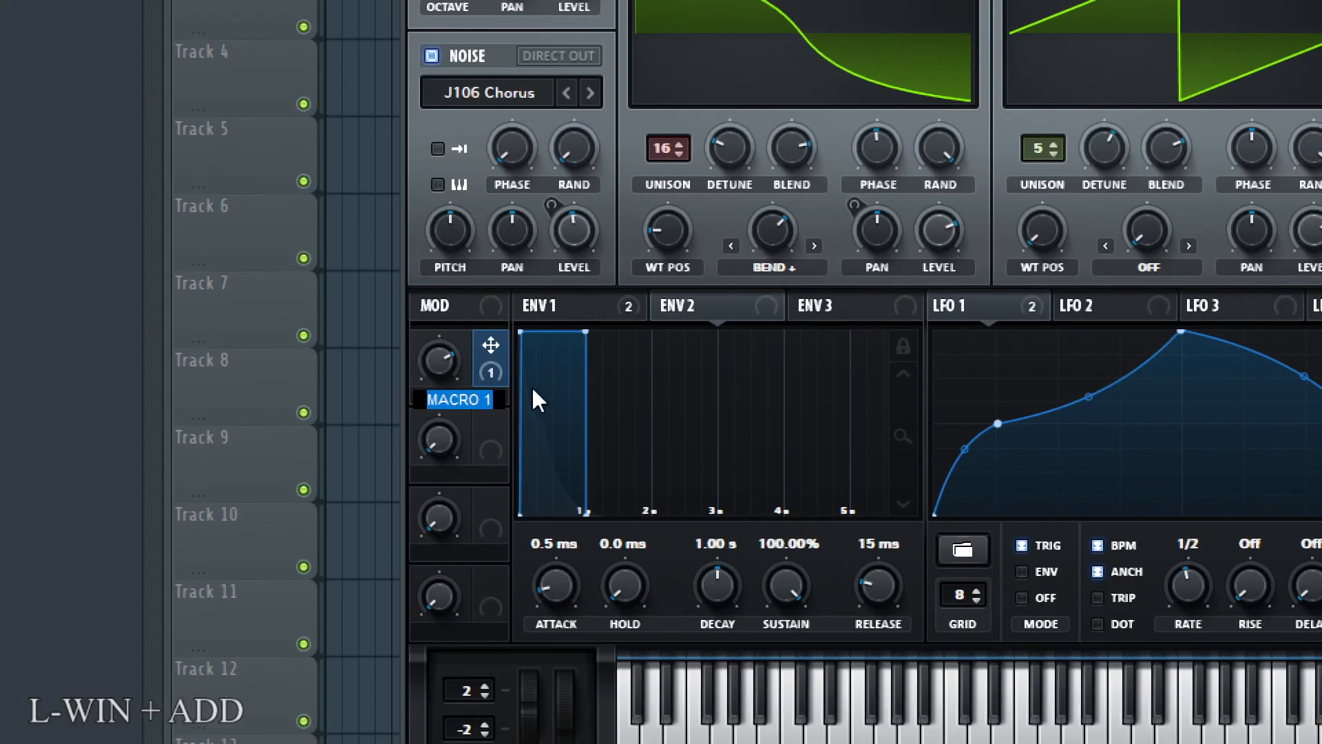
pyautogui.press('super+plus')
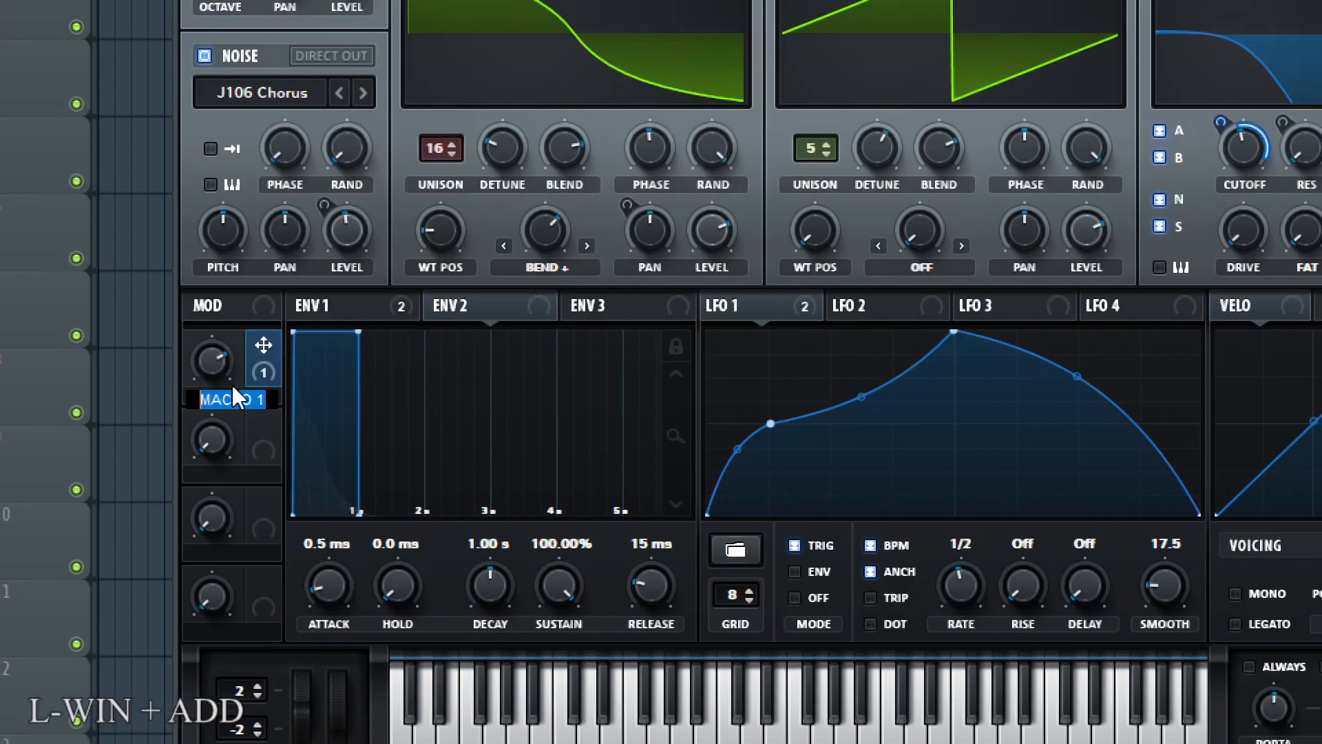
pyautogui.click(243, 423)
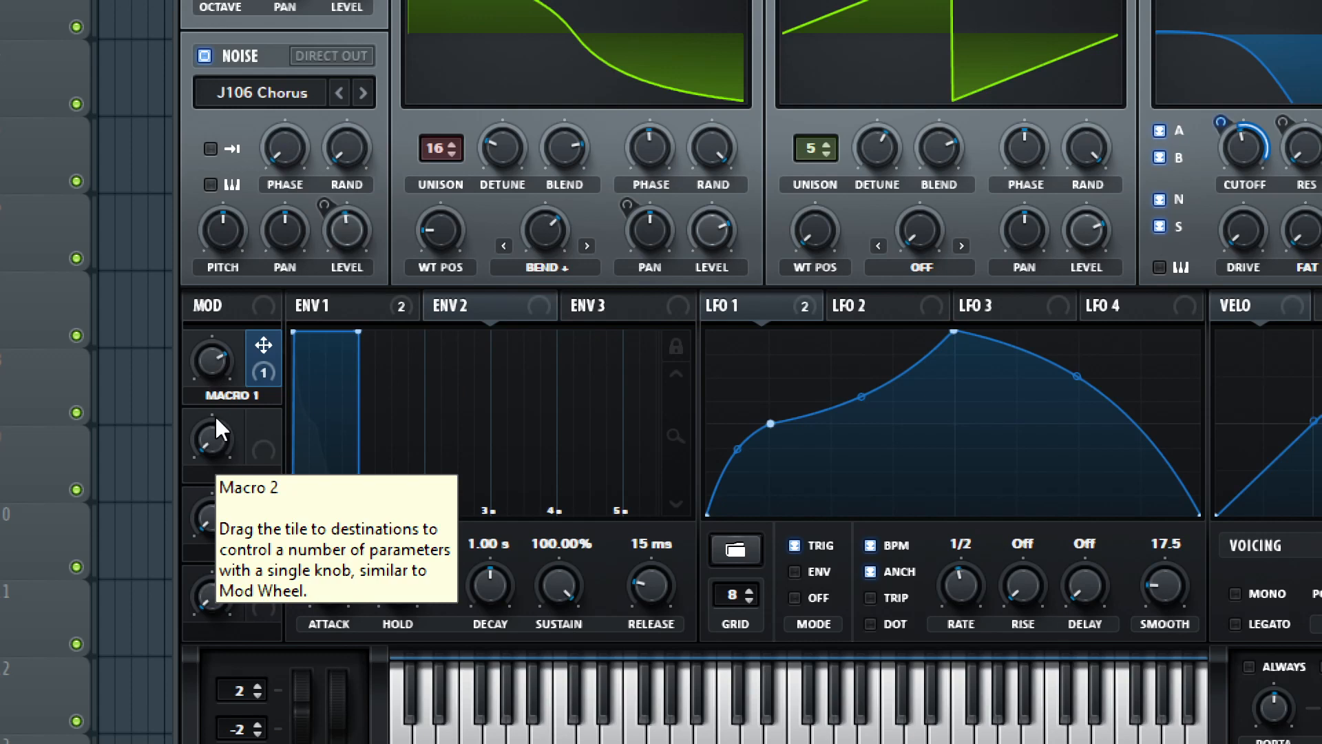
# - Select the Mod source and examine its assignment tile and the pitch bend range beside the keyboard
pyautogui.click(221, 300)
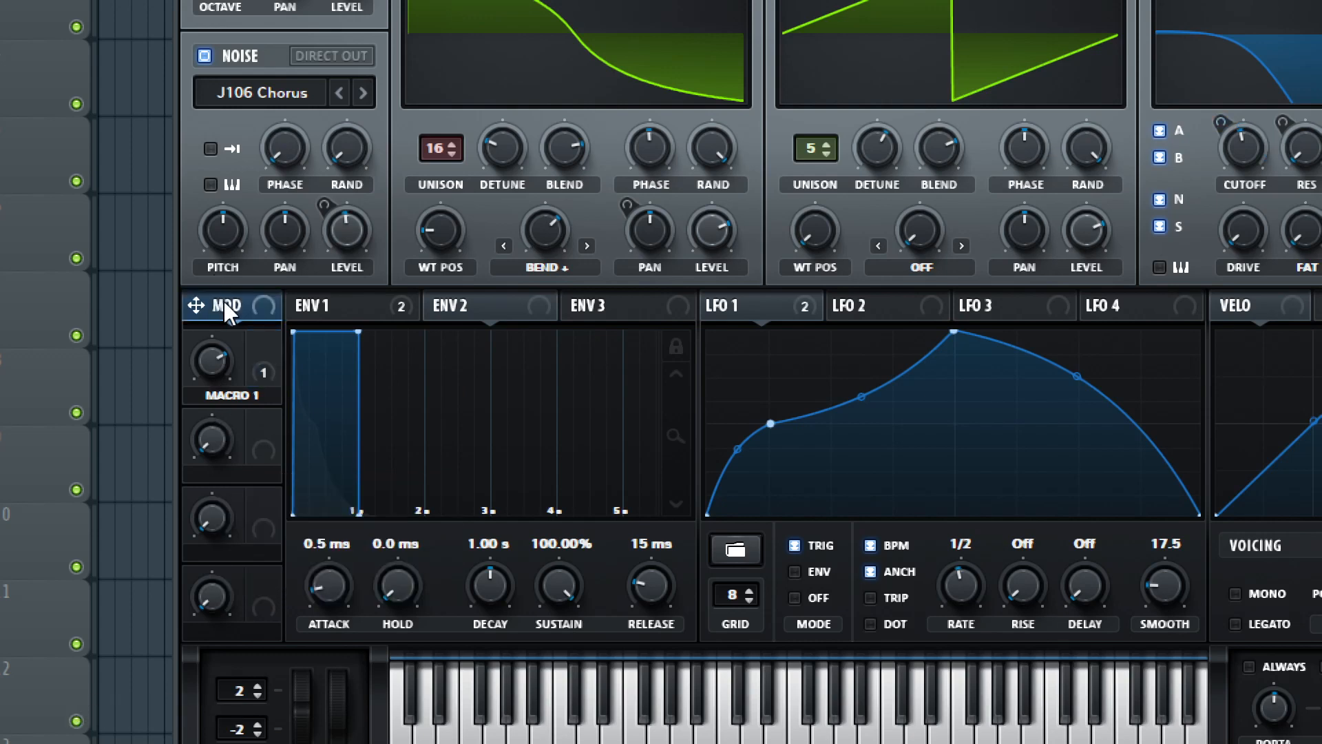
pyautogui.press('super+minus')
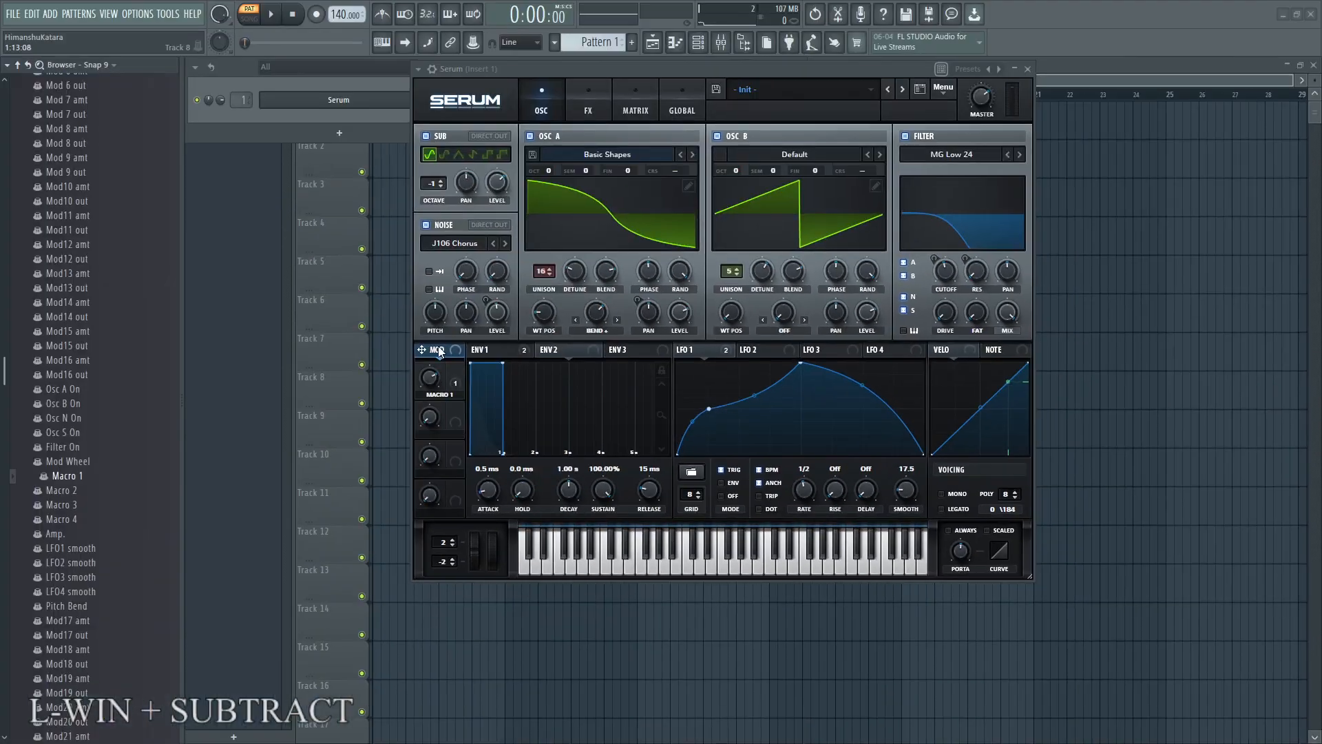
pyautogui.press('super+plus')
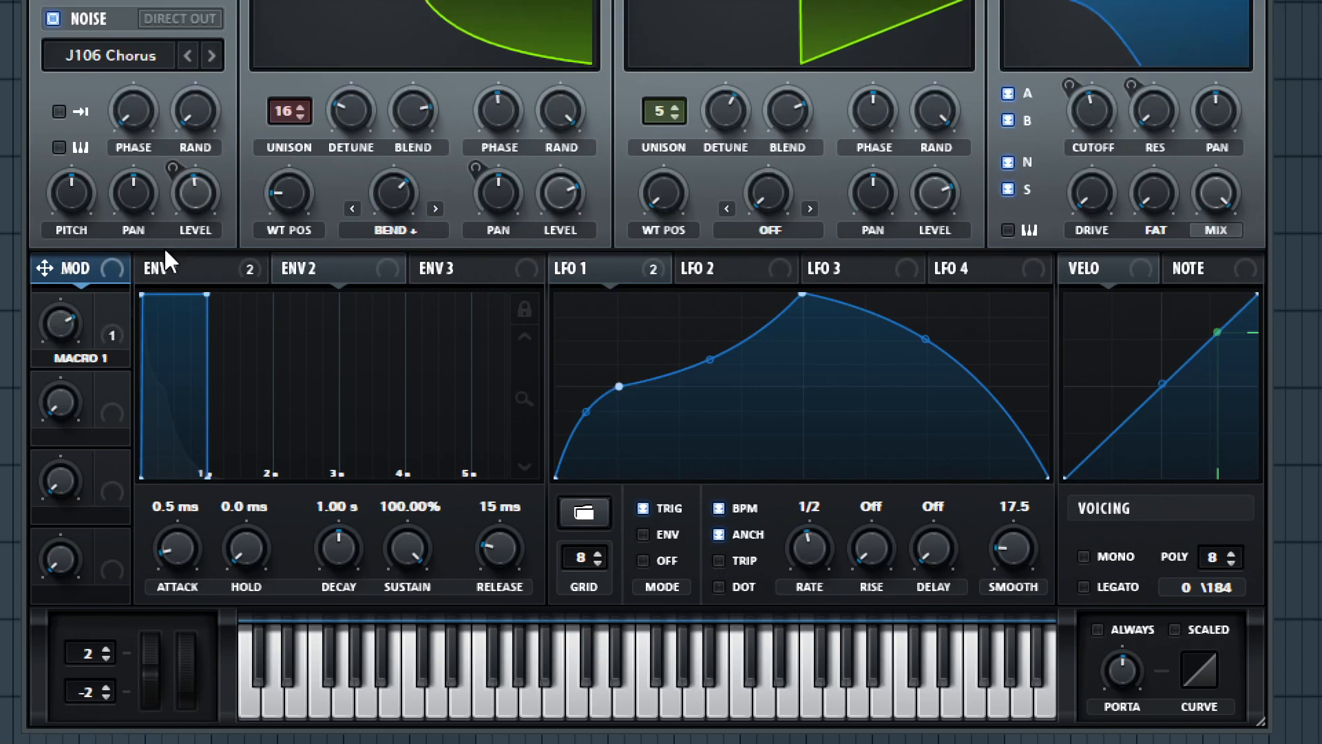
pyautogui.press('super+minus')
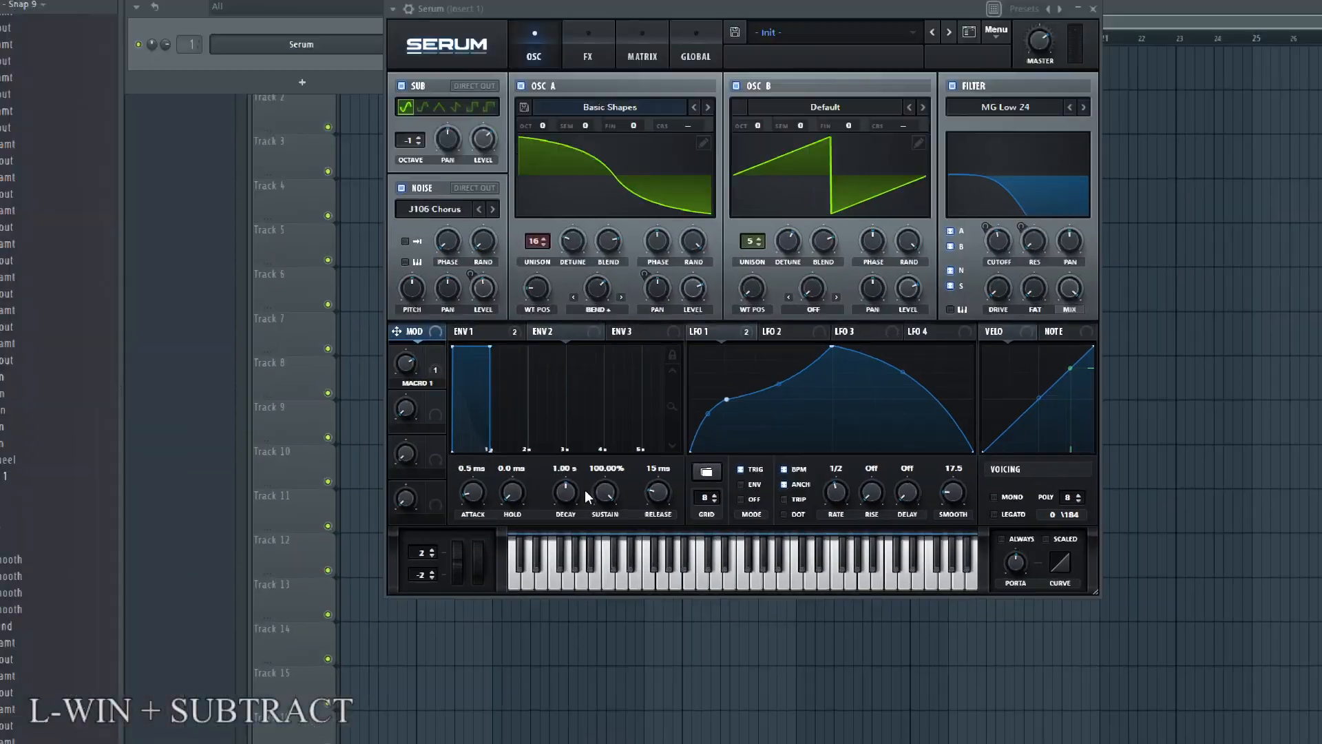
pyautogui.press('super+plus')
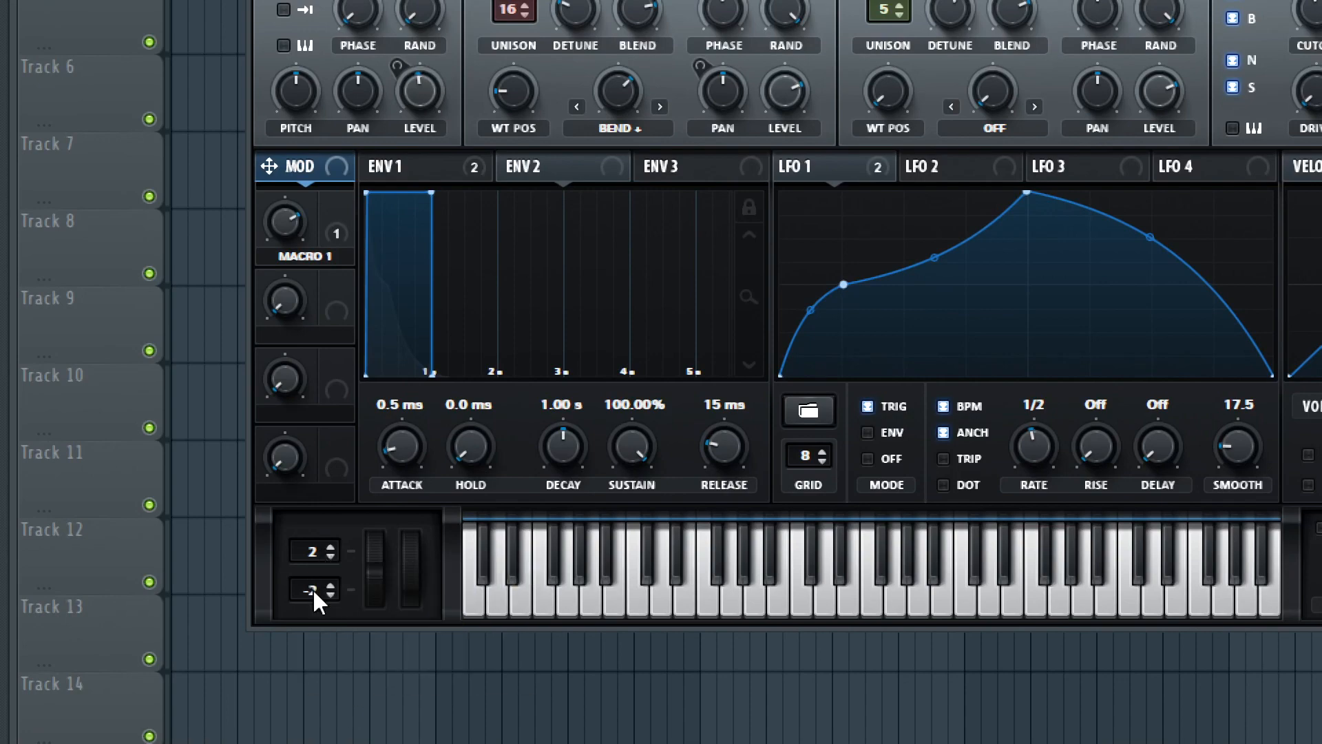
pyautogui.press('super+minus')
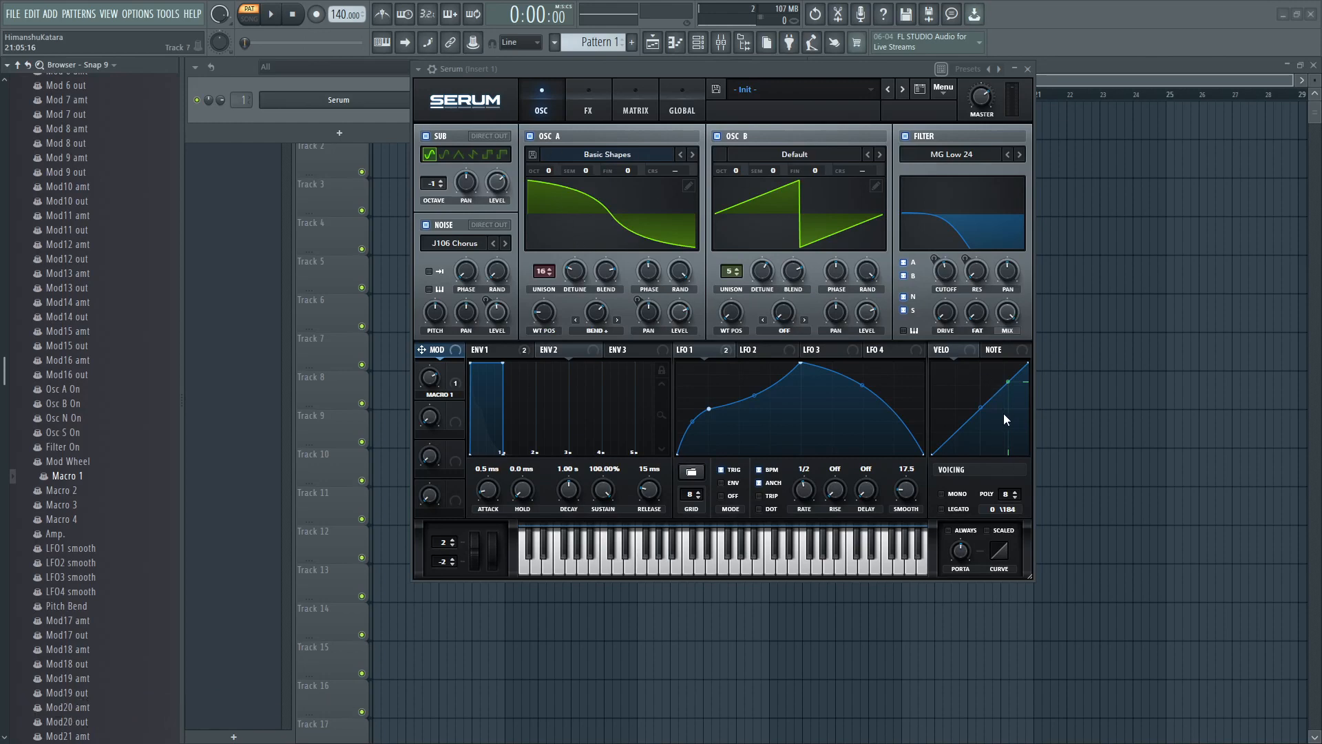
# - Open the FX page, reposition the window, enable Hyper / Dimension, and return to FX after a look at the oscillators
pyautogui.click(586, 96)
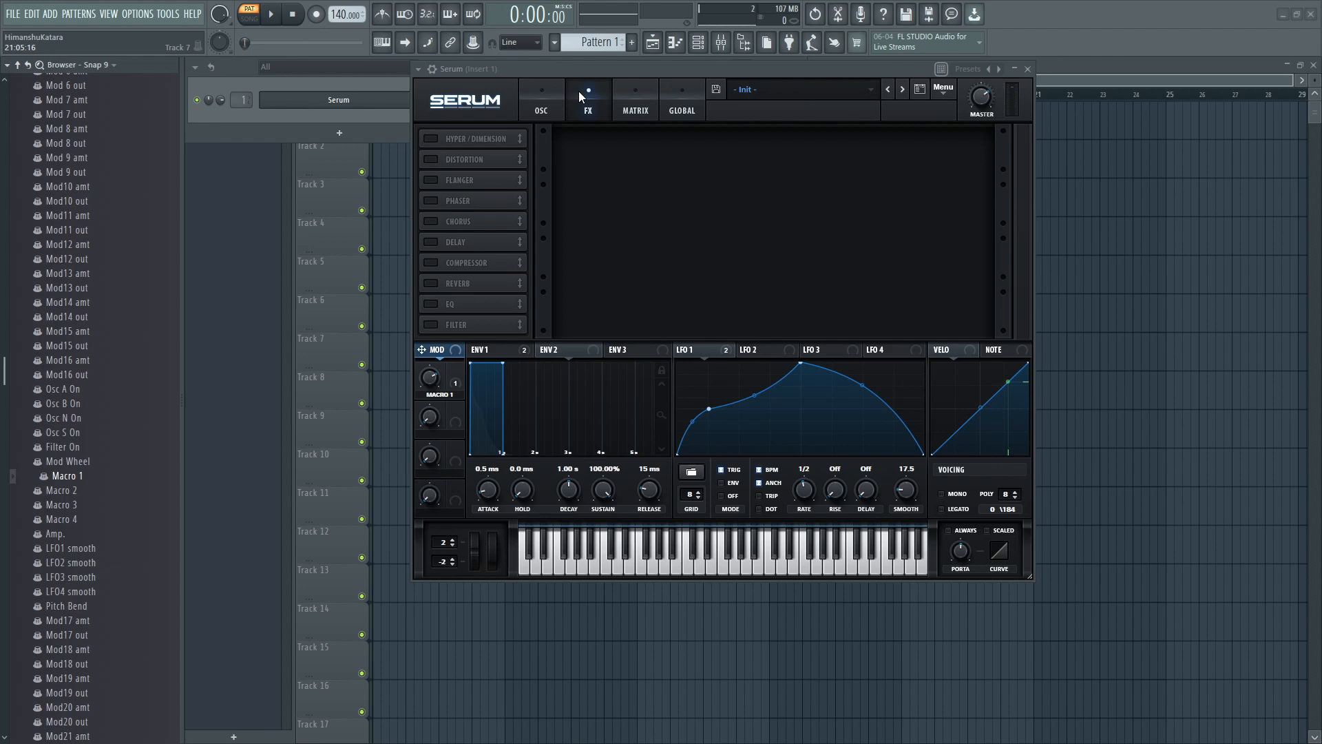
pyautogui.moveTo(544, 68); pyautogui.dragTo(529, 127)
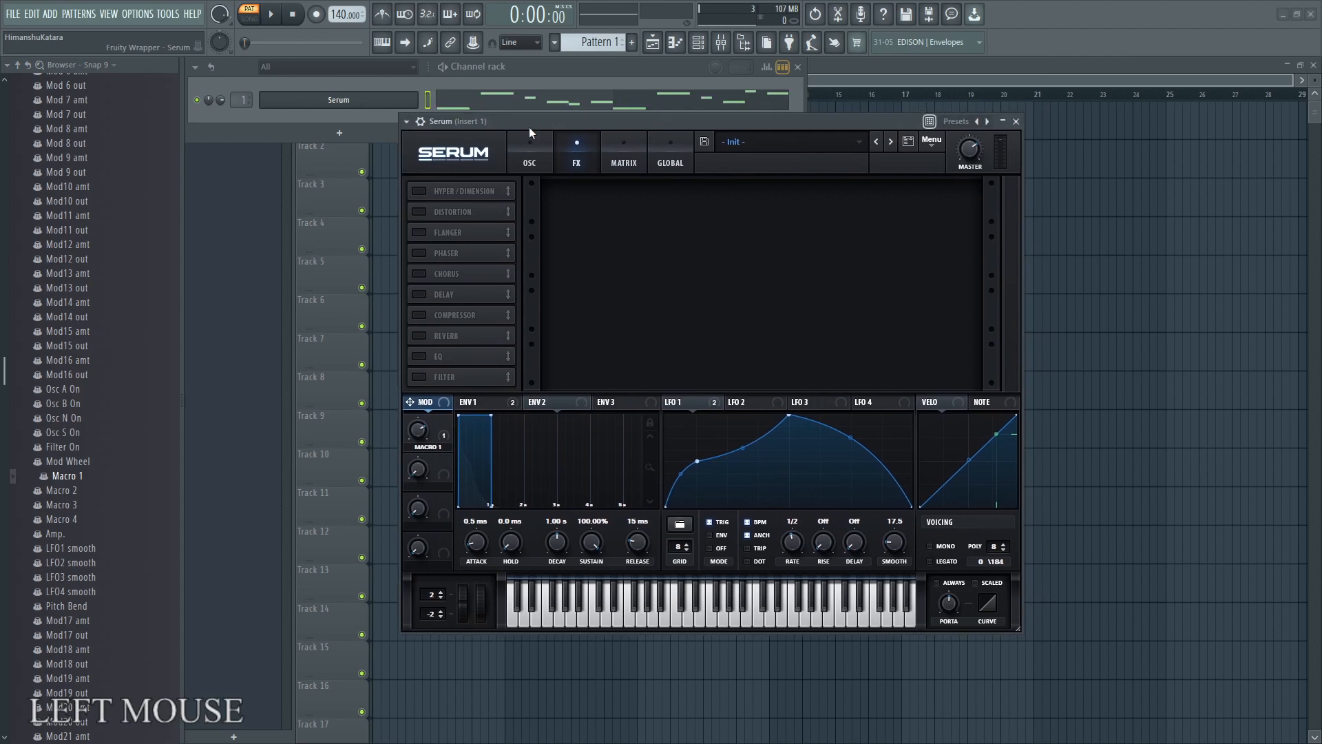
pyautogui.press('super+KP_Add')
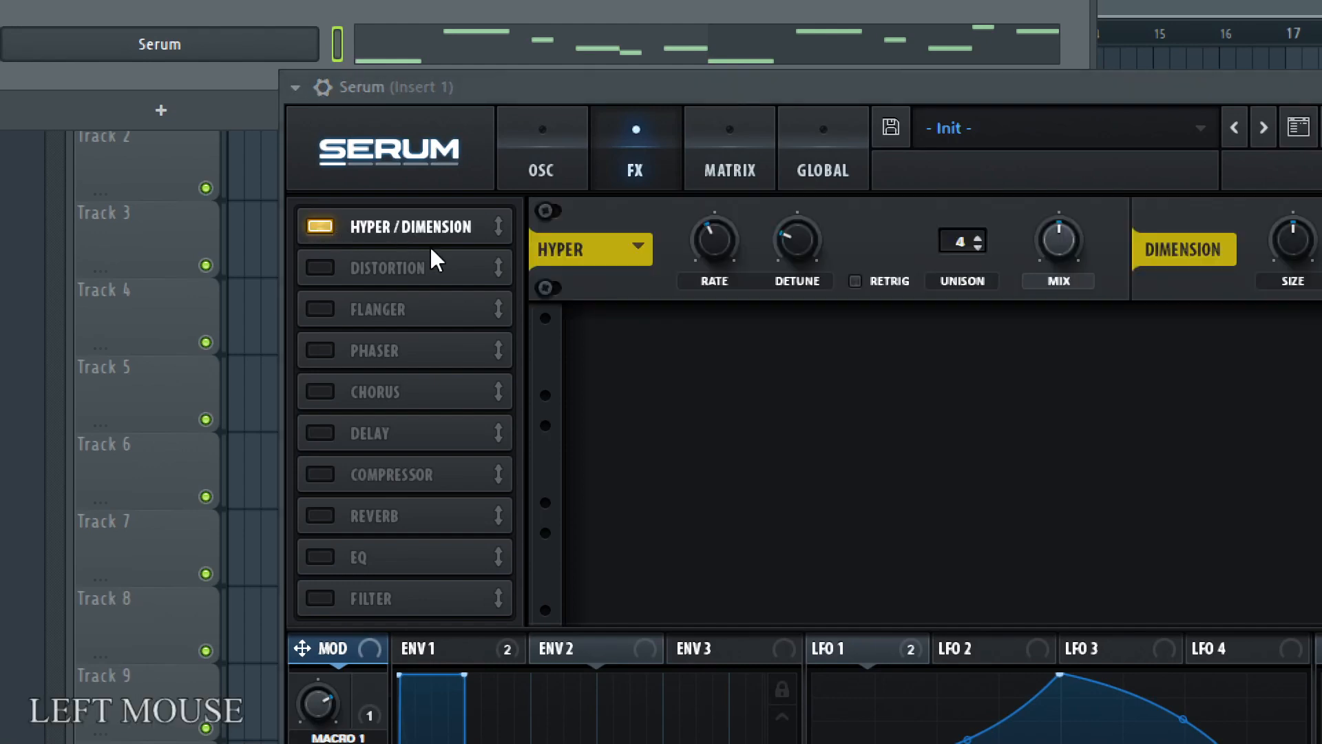
pyautogui.click(547, 165)
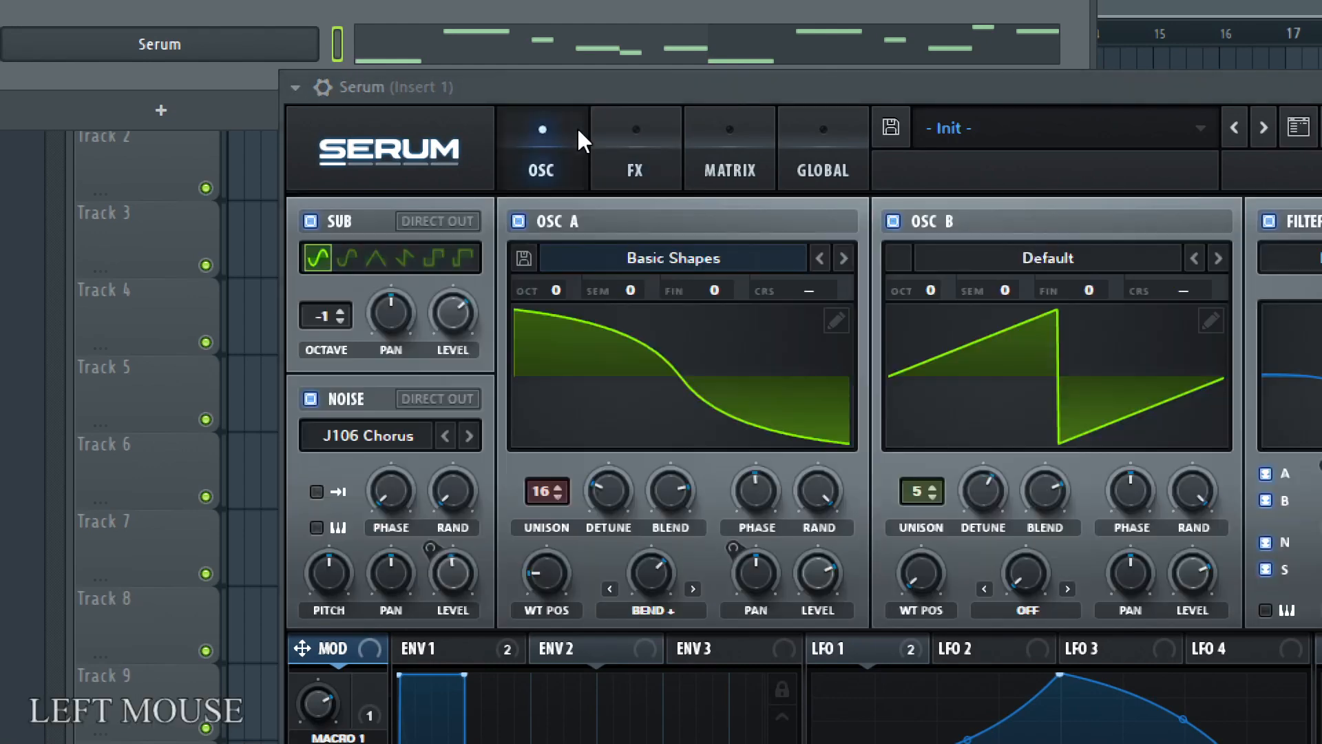
pyautogui.click(646, 130)
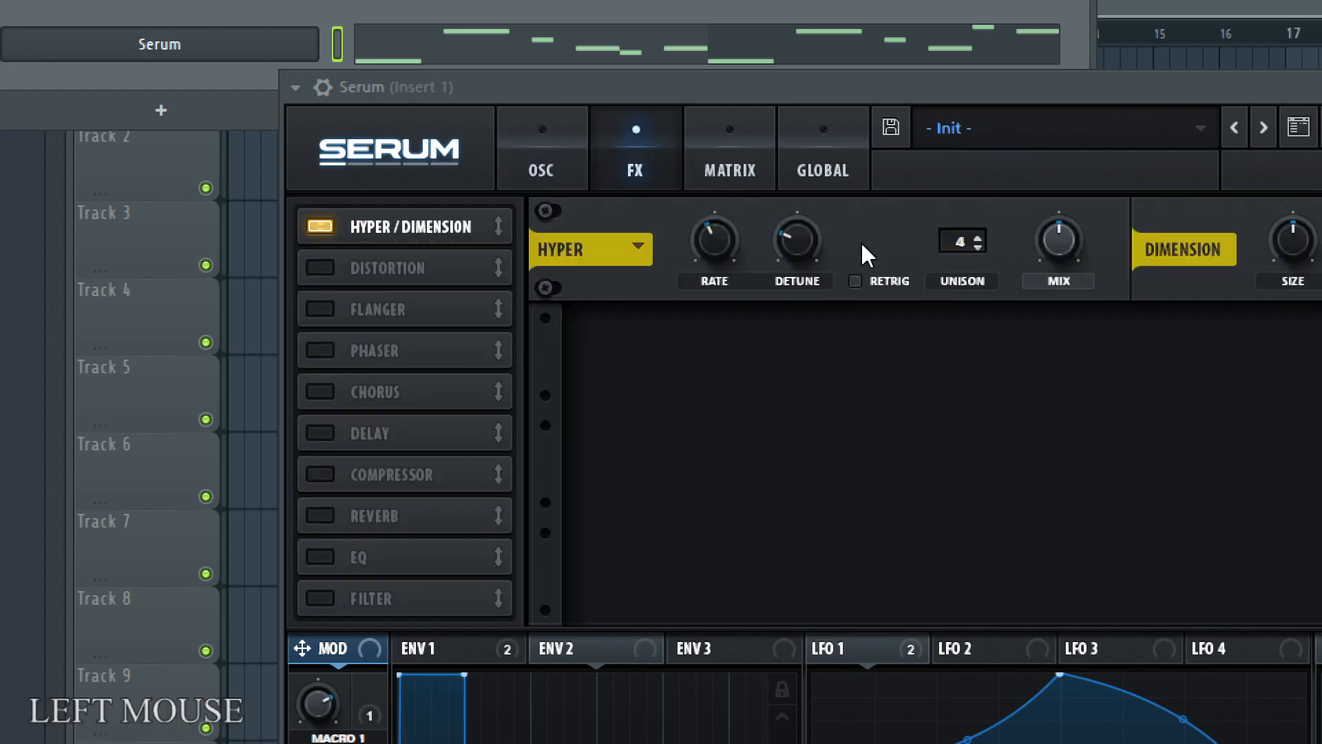
# - Set the Hyper effect's Rate to 37%, raise its Detune slightly, and lower its Mix to about a third
pyautogui.moveTo(709, 256); pyautogui.dragTo(723, 275)
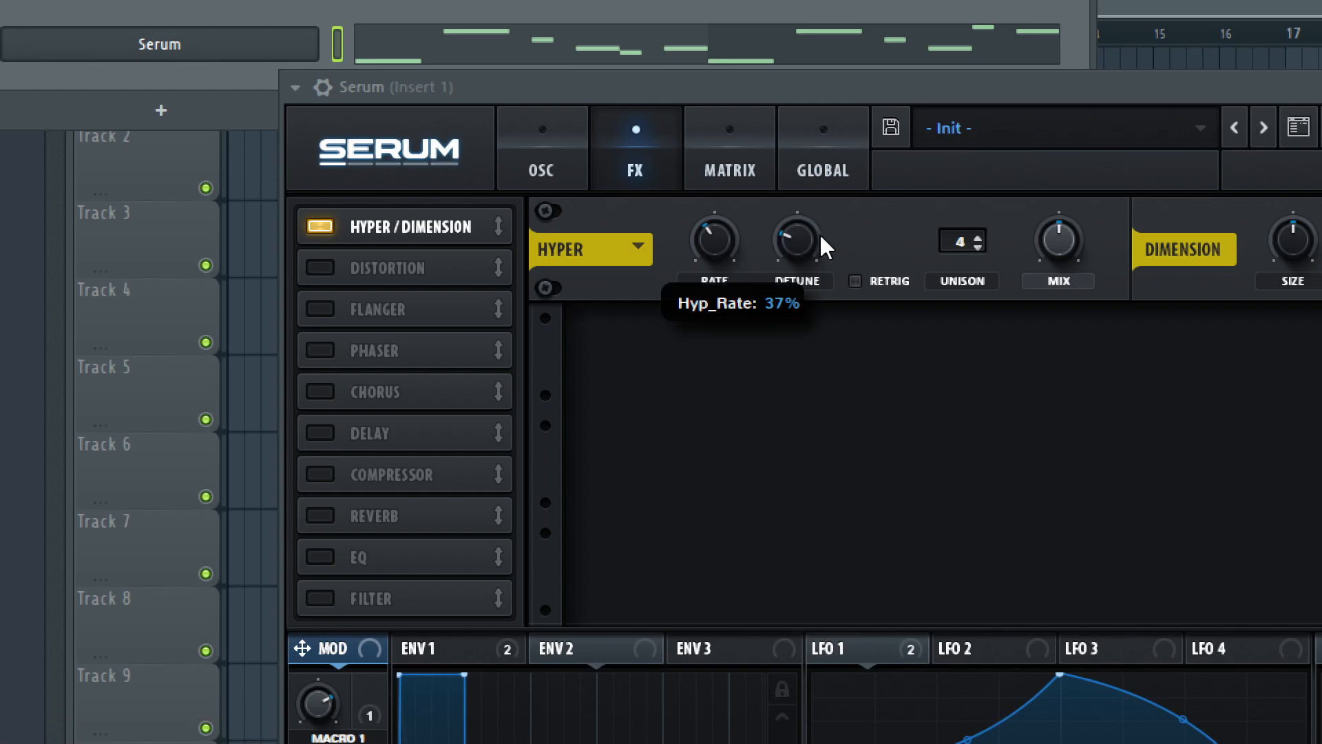
pyautogui.moveTo(806, 234); pyautogui.dragTo(808, 224)
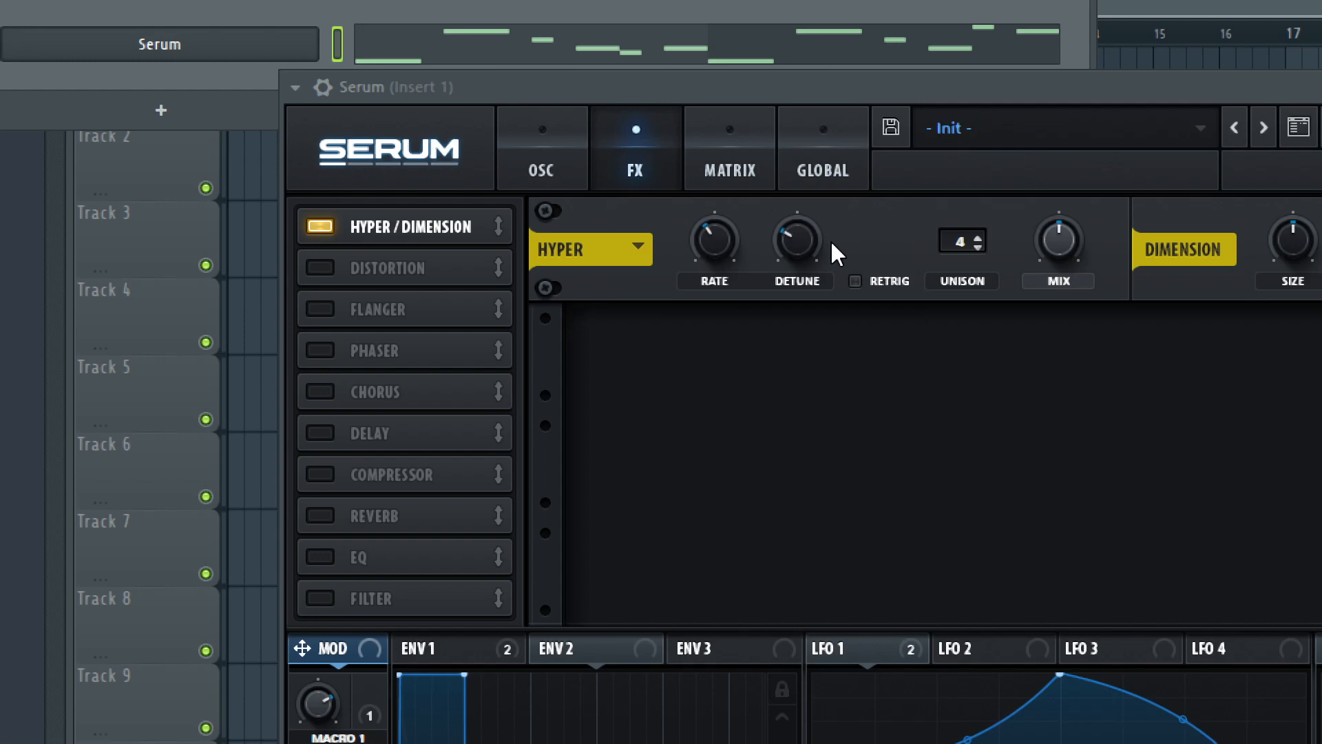
pyautogui.moveTo(797, 240); pyautogui.dragTo(802, 261)
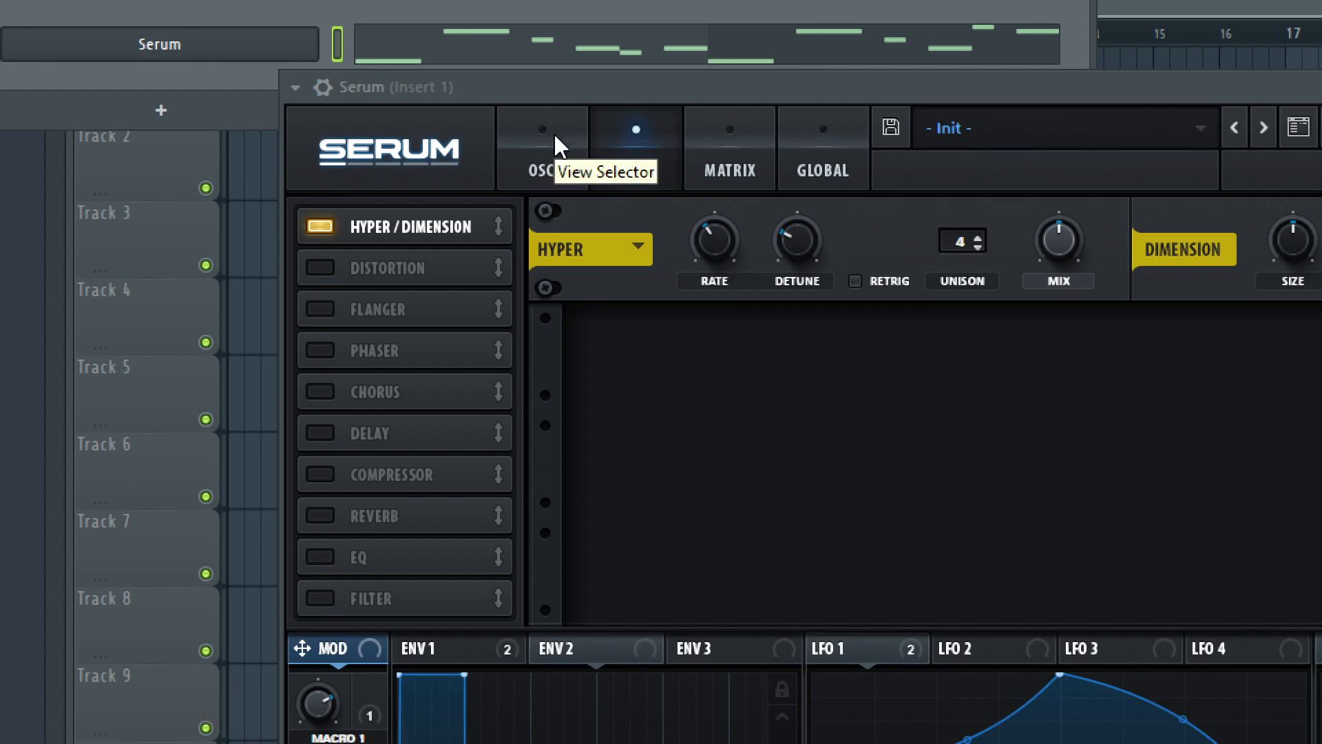
pyautogui.moveTo(1041, 242); pyautogui.dragTo(1046, 309)
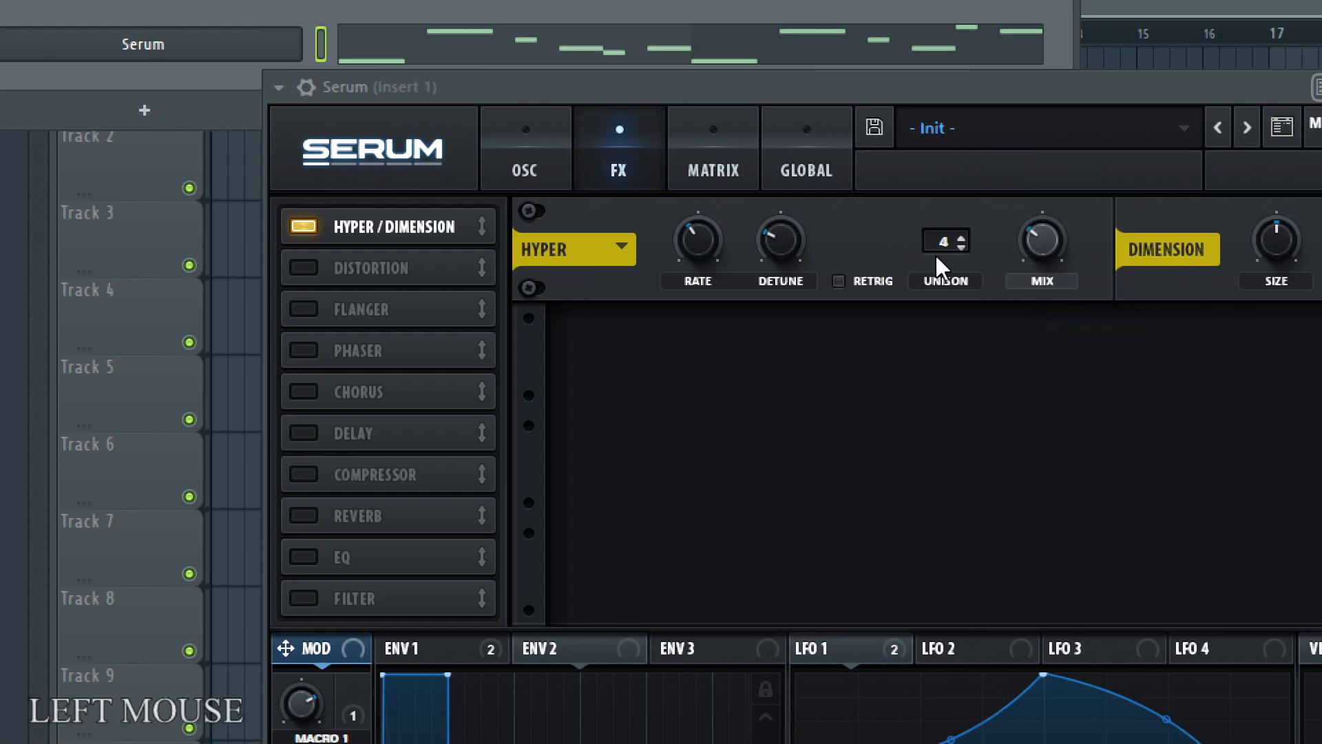
# - Start playback, raise the Mix of both Hyper and Dimension, and lower the Dimension Size to about a quarter
pyautogui.press('super+KP_Subtract')
pyautogui.click(267, 13)
pyautogui.press('super+KP_Add')
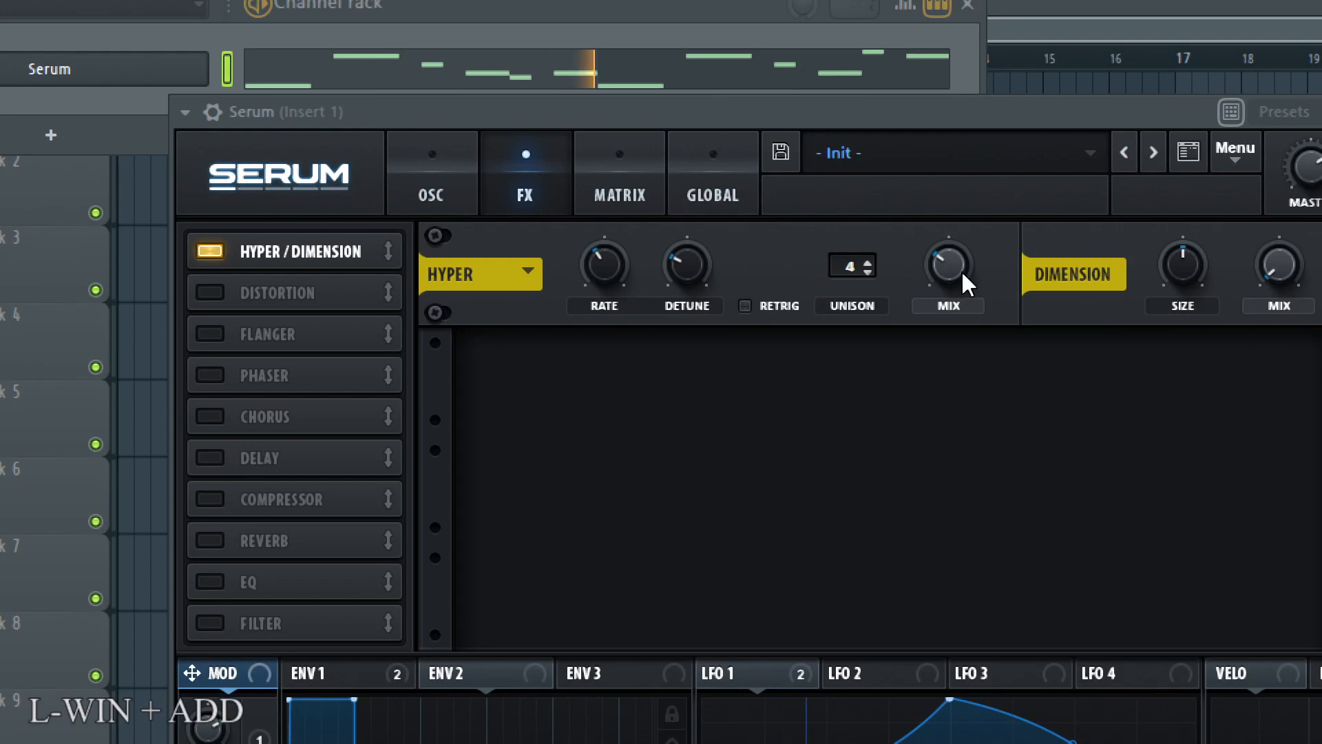
pyautogui.moveTo(962, 270); pyautogui.dragTo(992, 213)
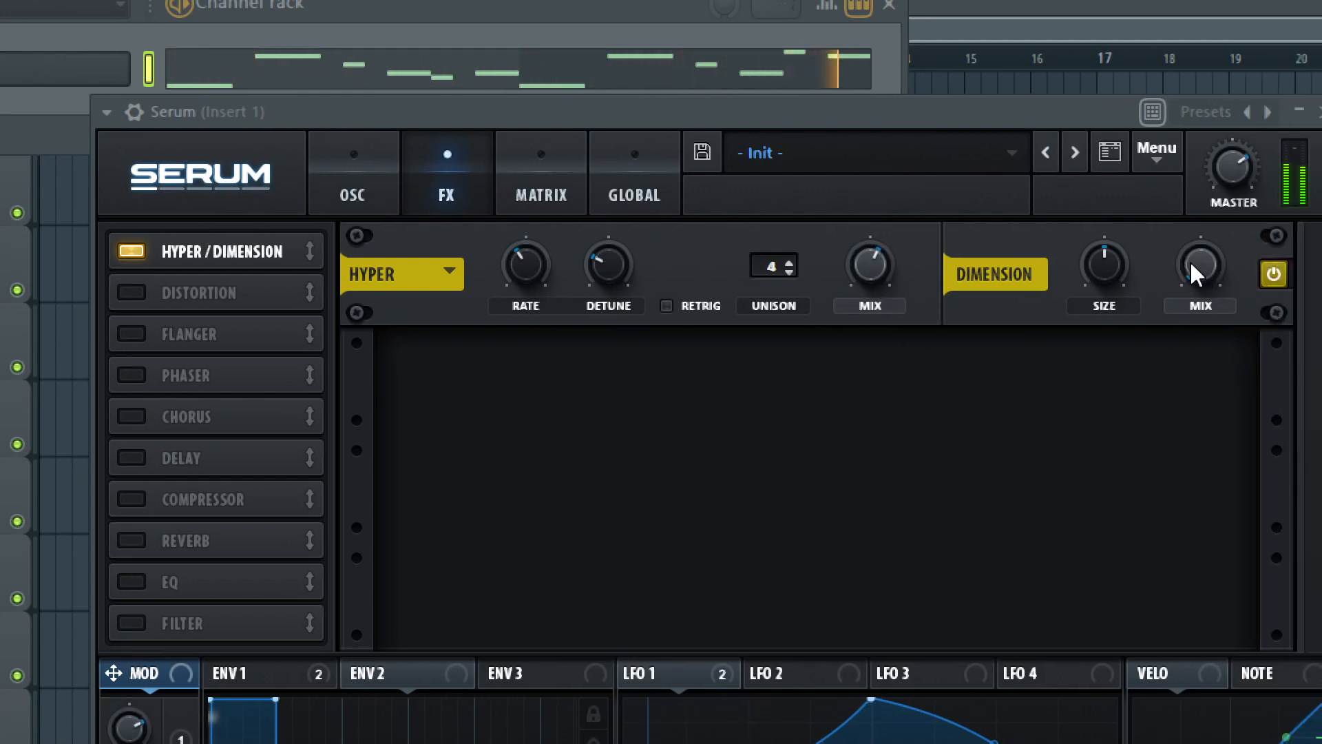
pyautogui.moveTo(1190, 260); pyautogui.dragTo(1225, 180)
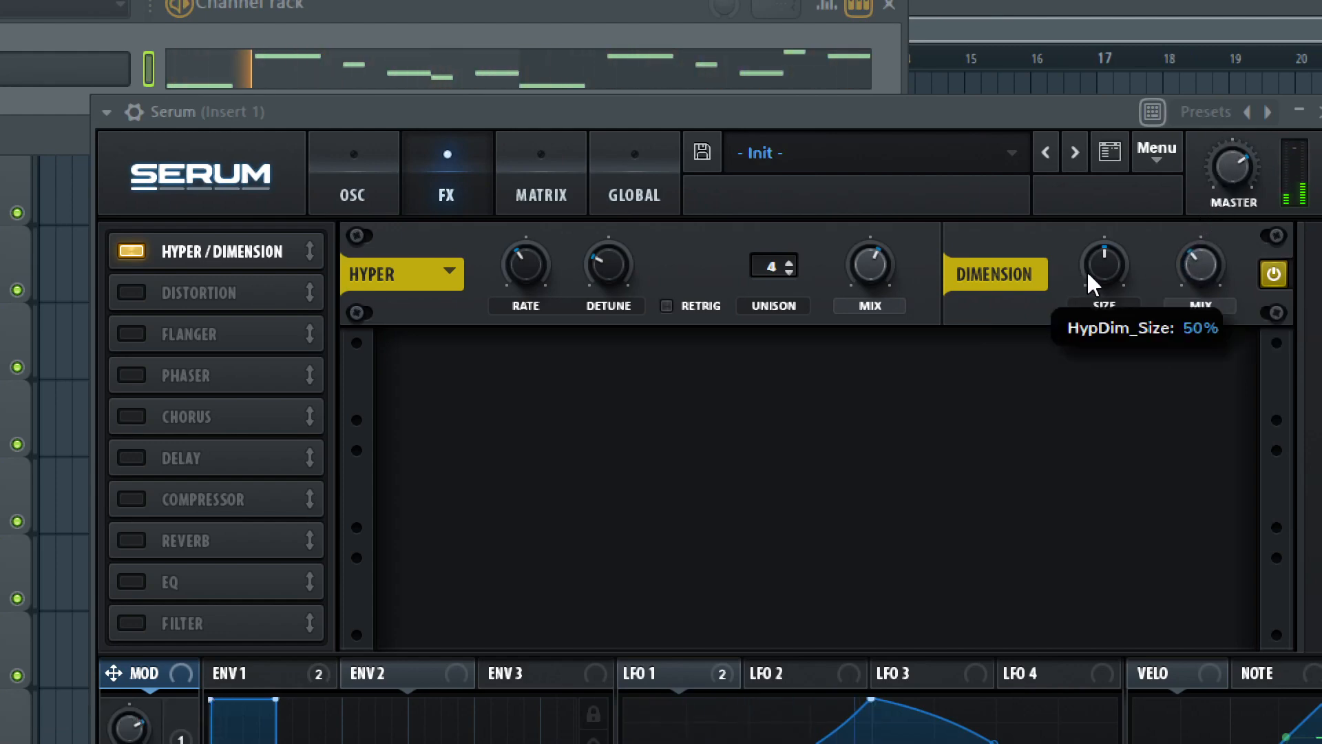
pyautogui.moveTo(1087, 270); pyautogui.dragTo(1135, 406)
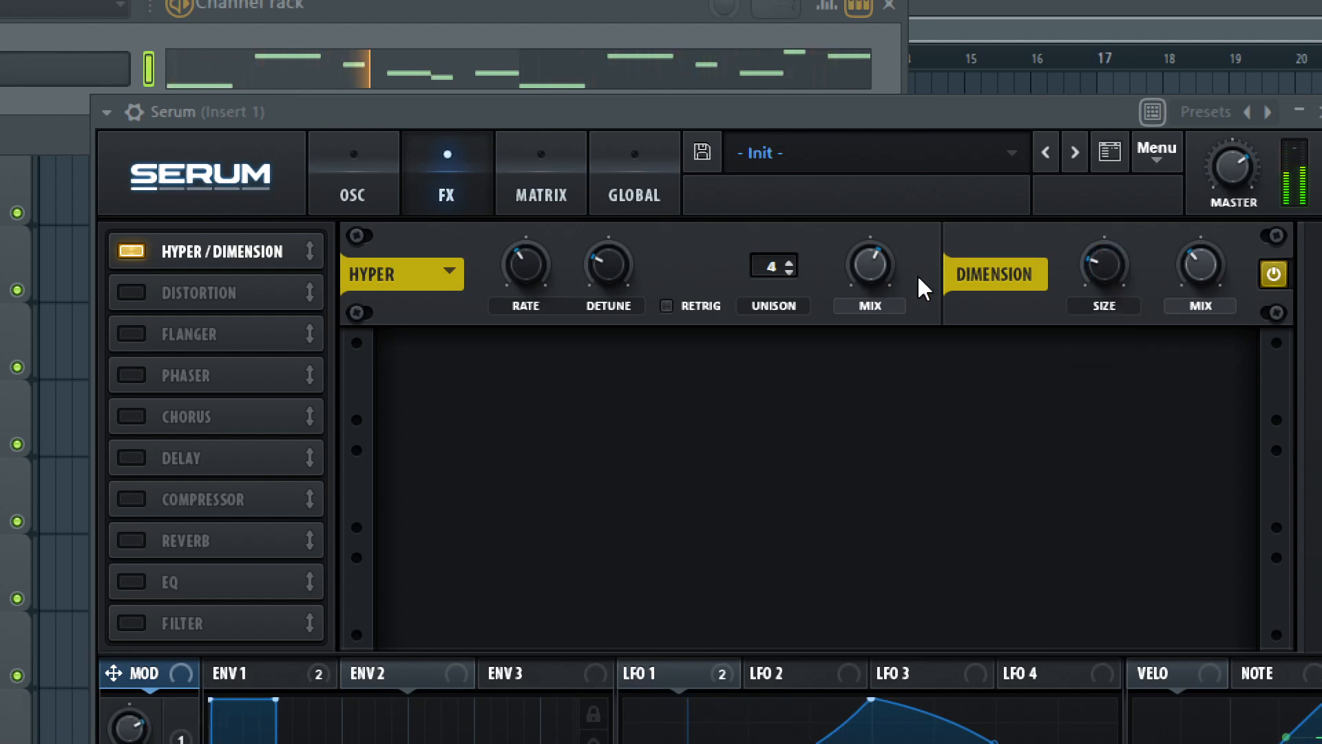
# - Lower Hyper's Rate and Detune, and bring its Mix down to about a third
pyautogui.moveTo(885, 272); pyautogui.dragTo(956, 344)
pyautogui.moveTo(520, 252); pyautogui.dragTo(540, 313)
pyautogui.moveTo(612, 260); pyautogui.dragTo(631, 346)
pyautogui.moveTo(867, 264); pyautogui.dragTo(687, 346)
# - Turn Hyper's Retrig on as a test and switch it off again
pyautogui.click(666, 306)
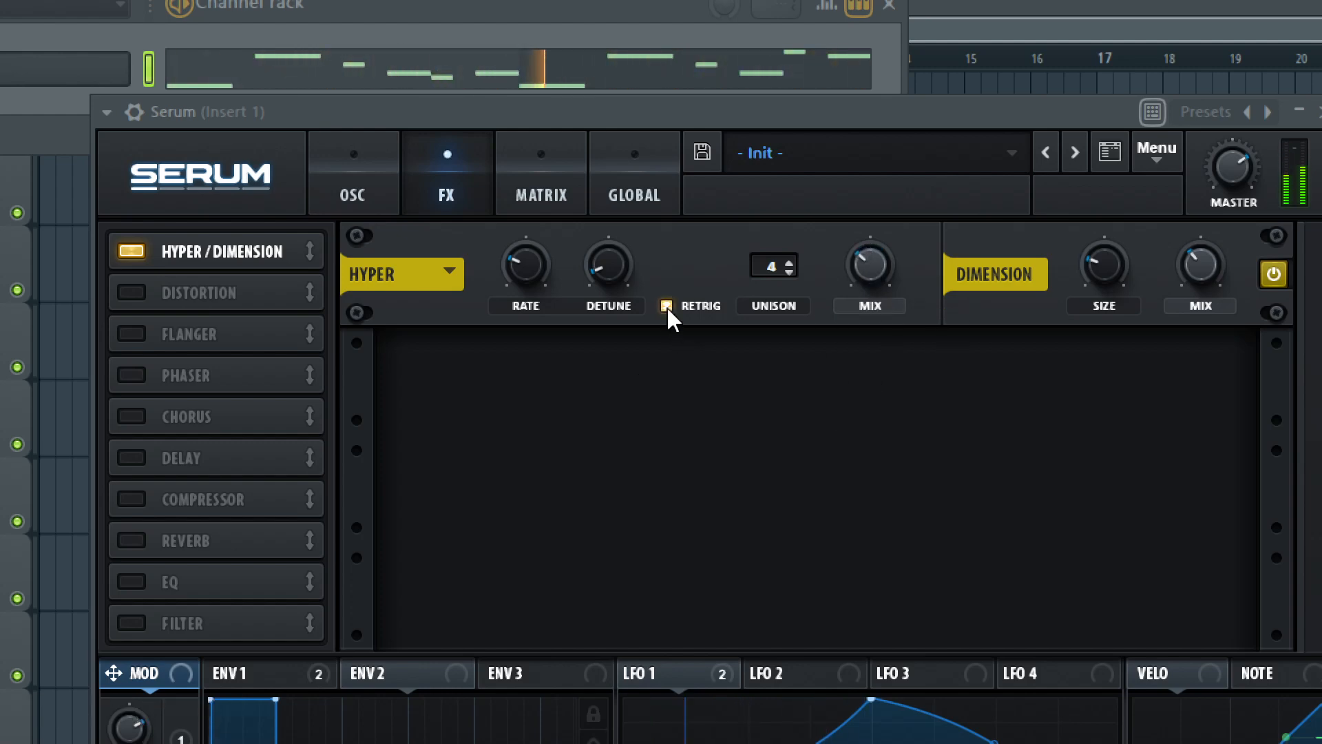
pyautogui.press('super+KP_Subtract')
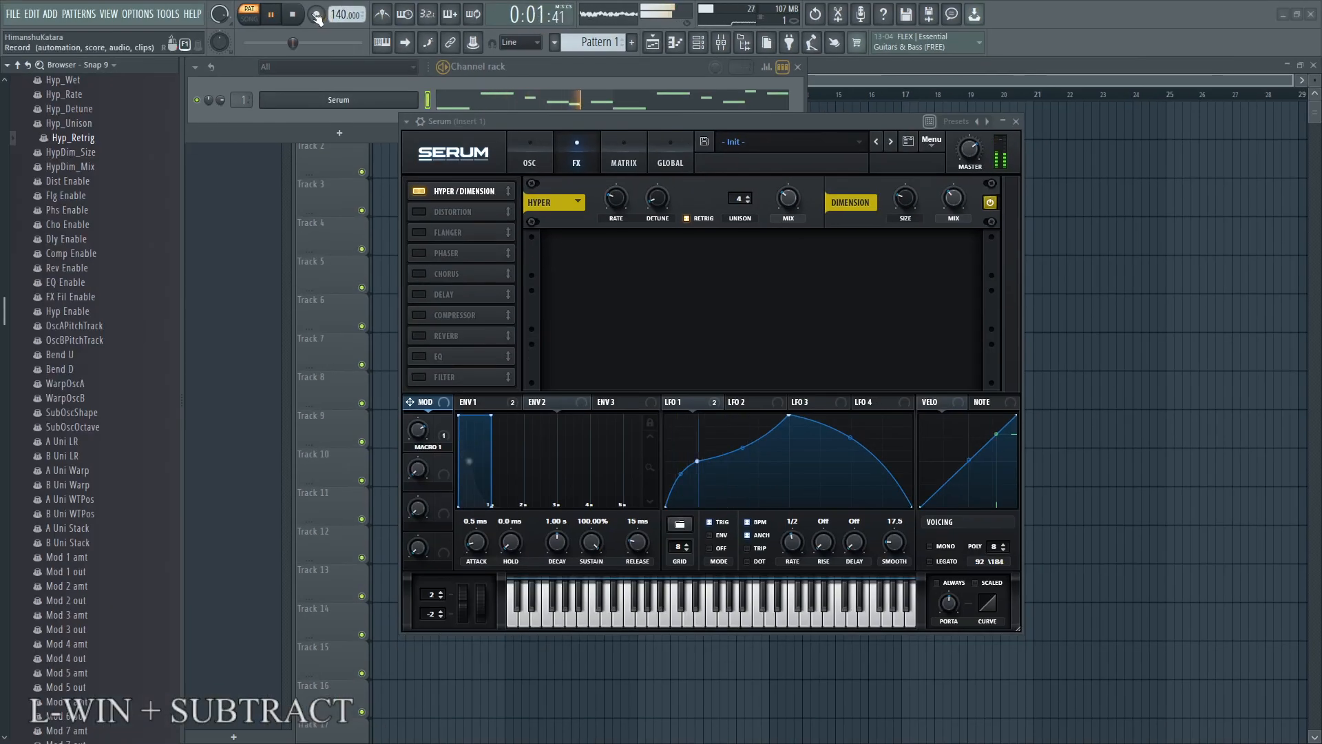
pyautogui.click(687, 219)
pyautogui.press('super+KP_Add')
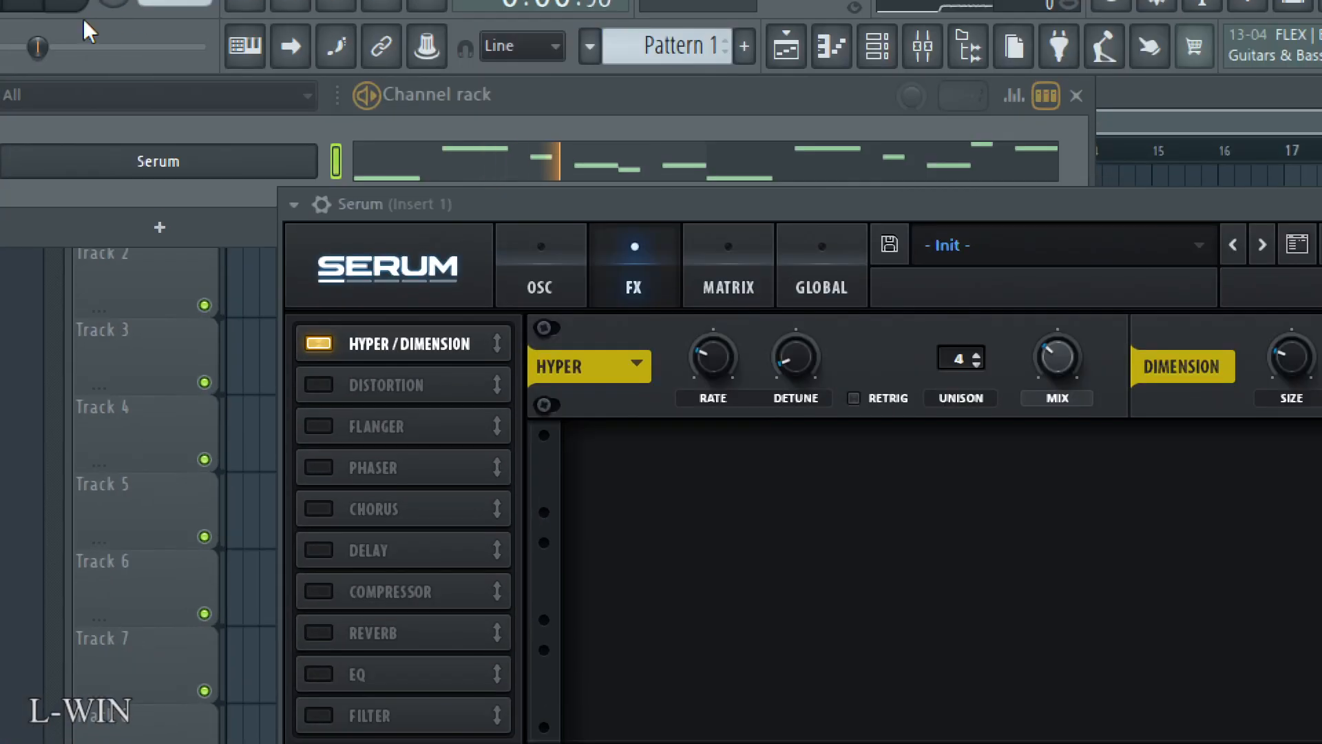
# - Enable the Distortion effect and look through its list of types, keeping Tube
pyautogui.press('super+KP_Subtract')
pyautogui.press('super+KP_Add')
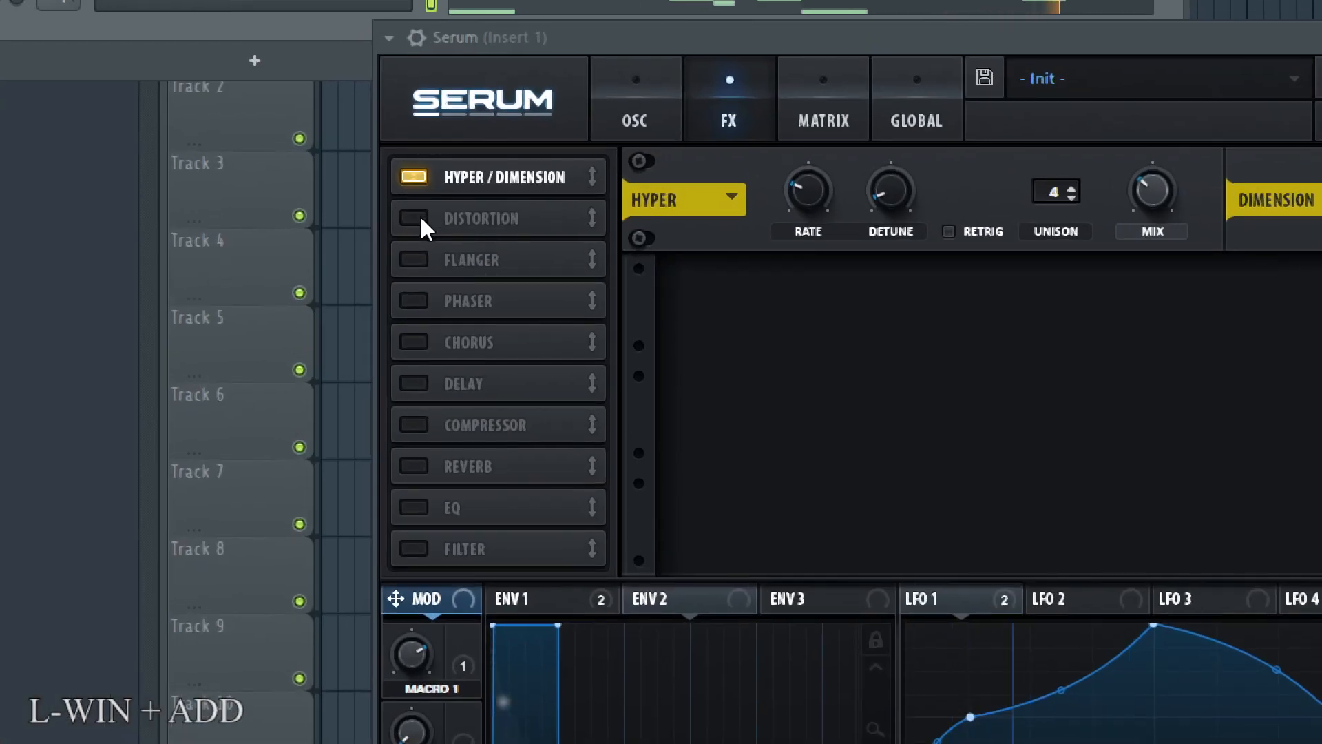
pyautogui.click(419, 211)
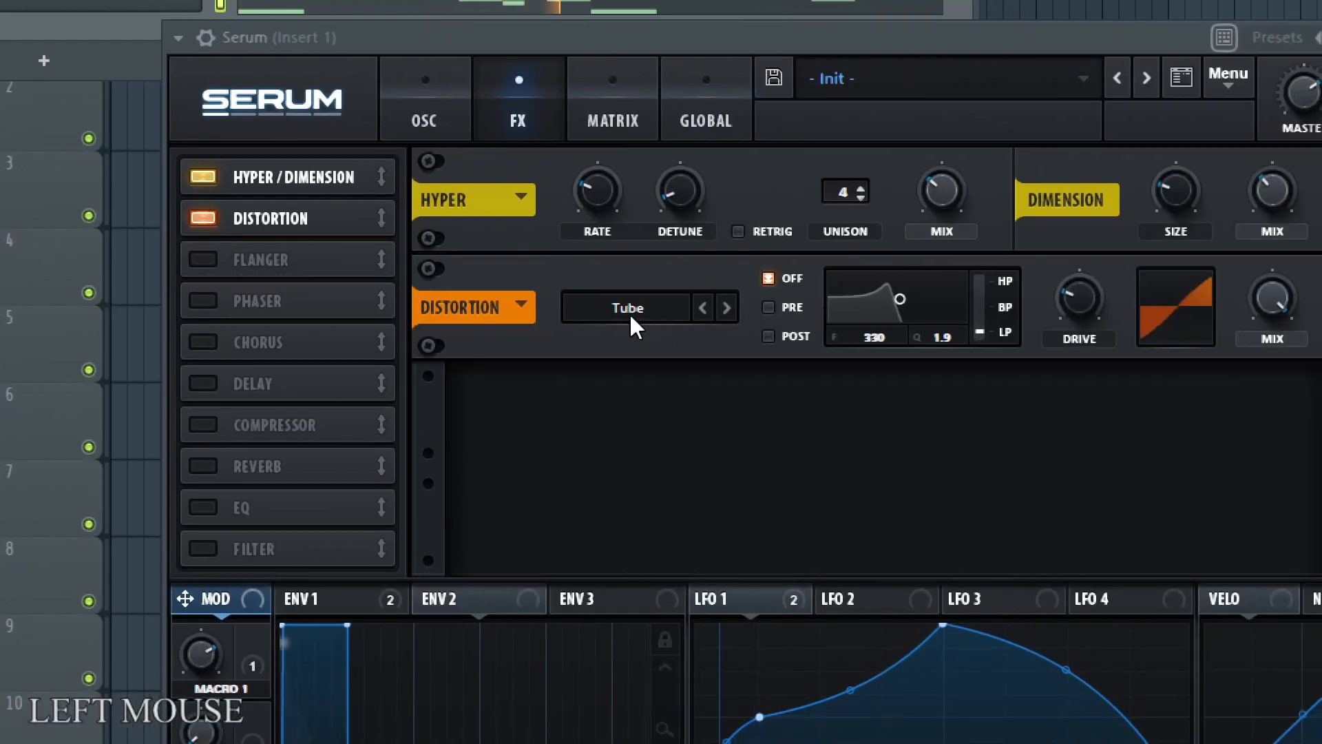
pyautogui.click(628, 310)
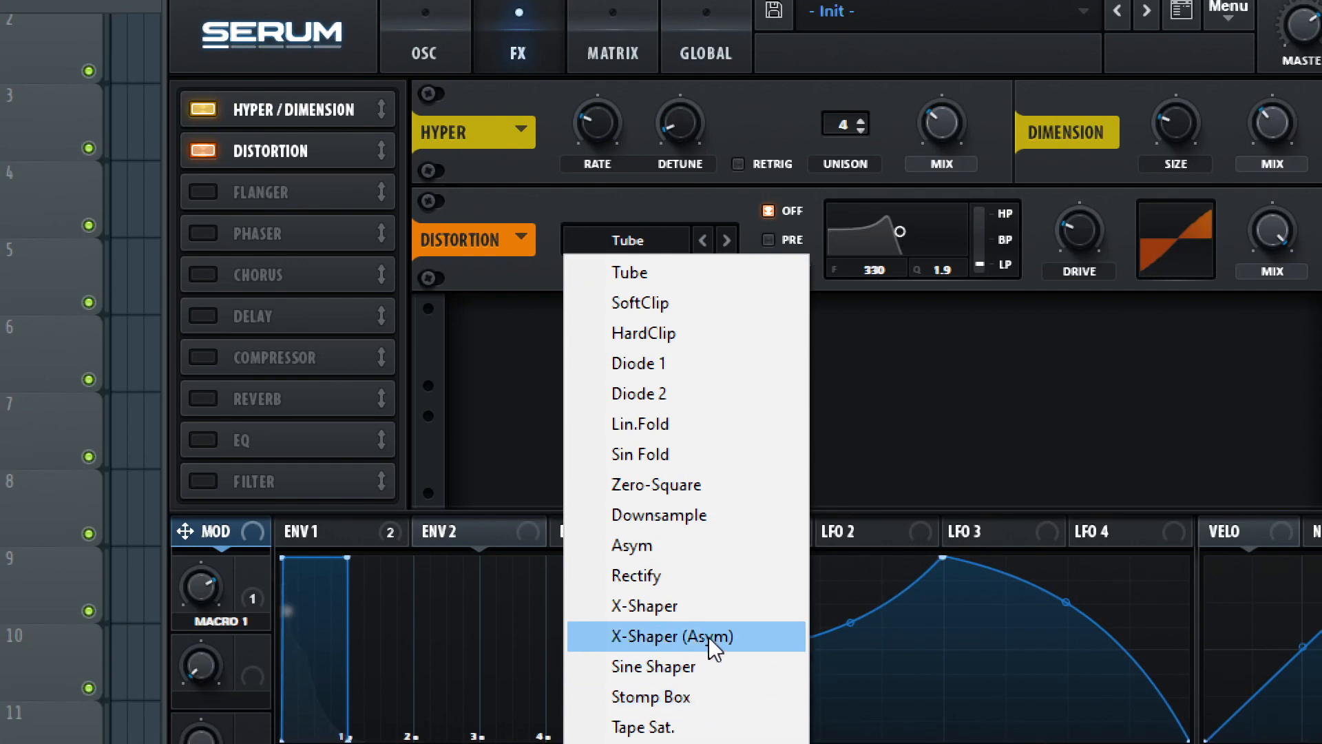
pyautogui.click(1066, 422)
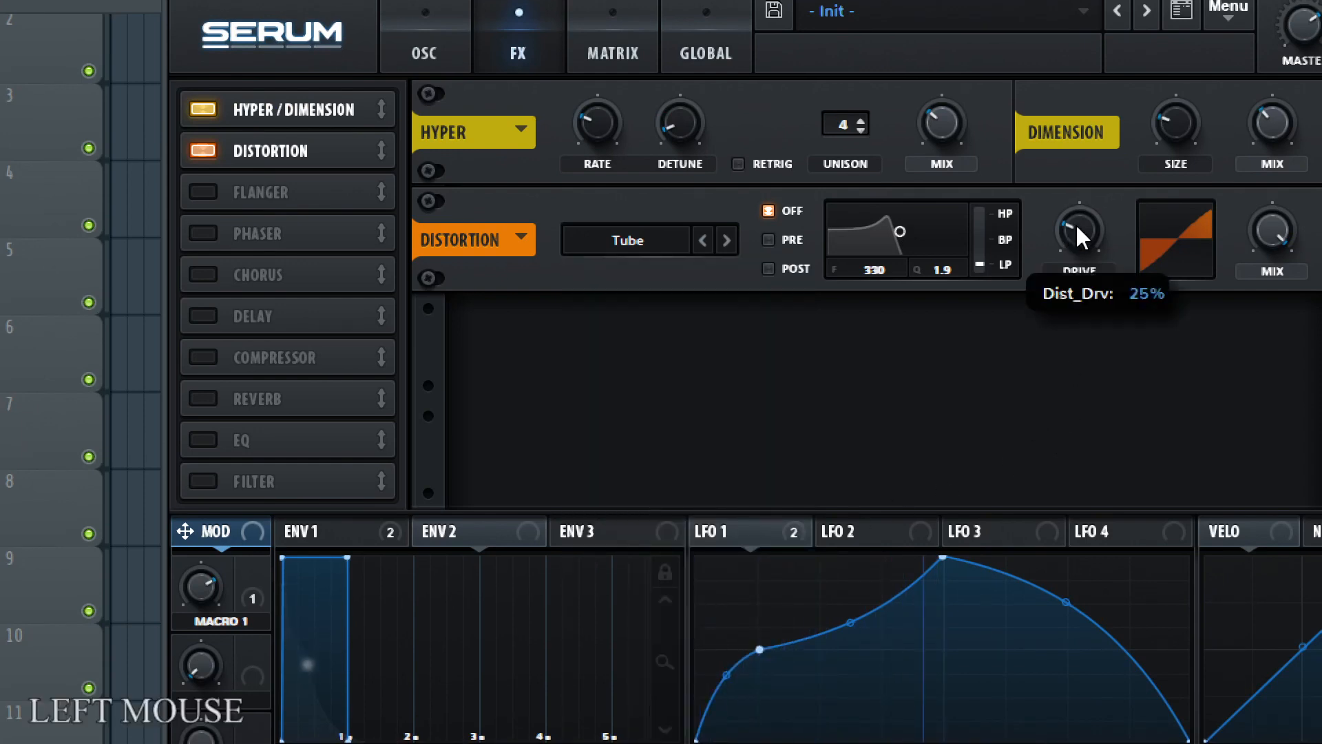
# - Raise the Distortion Drive to just past halfway and assign Env 1 to modulate it
pyautogui.moveTo(1076, 223); pyautogui.dragTo(1122, 238)
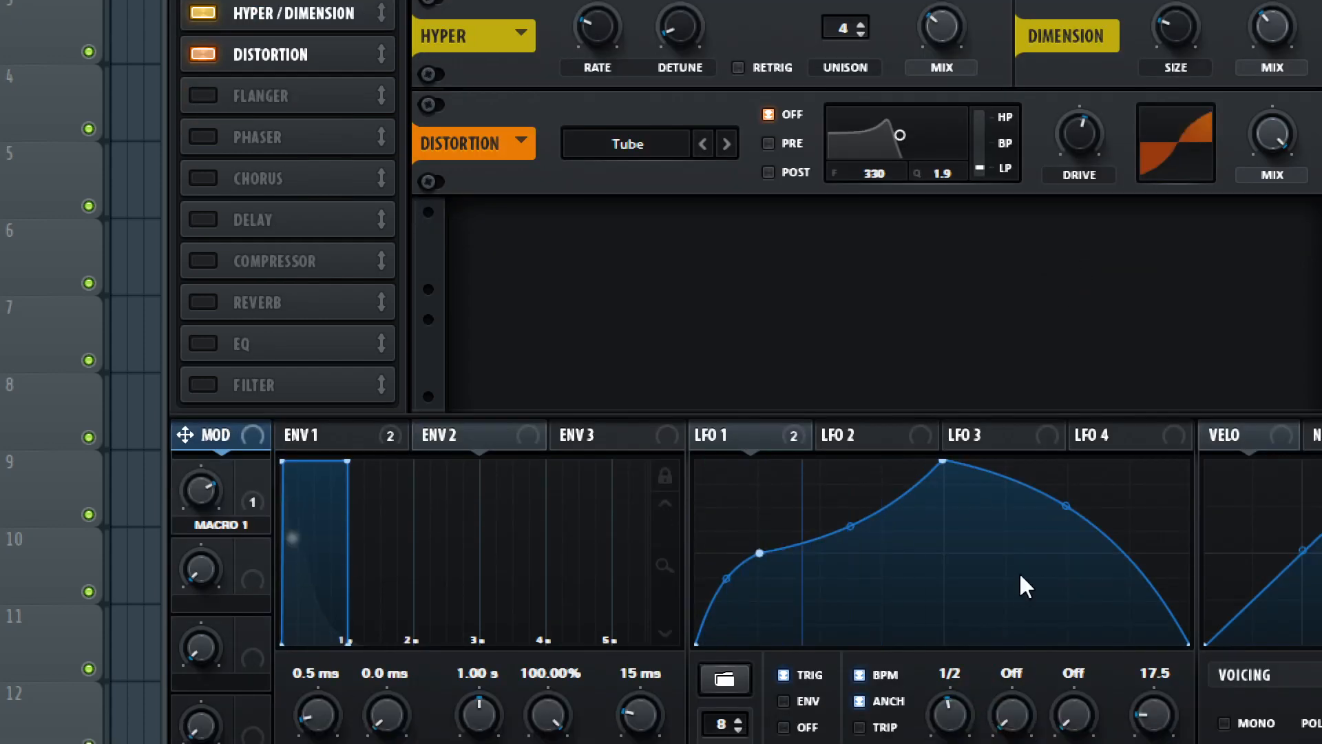
pyautogui.moveTo(390, 438); pyautogui.dragTo(1056, 121)
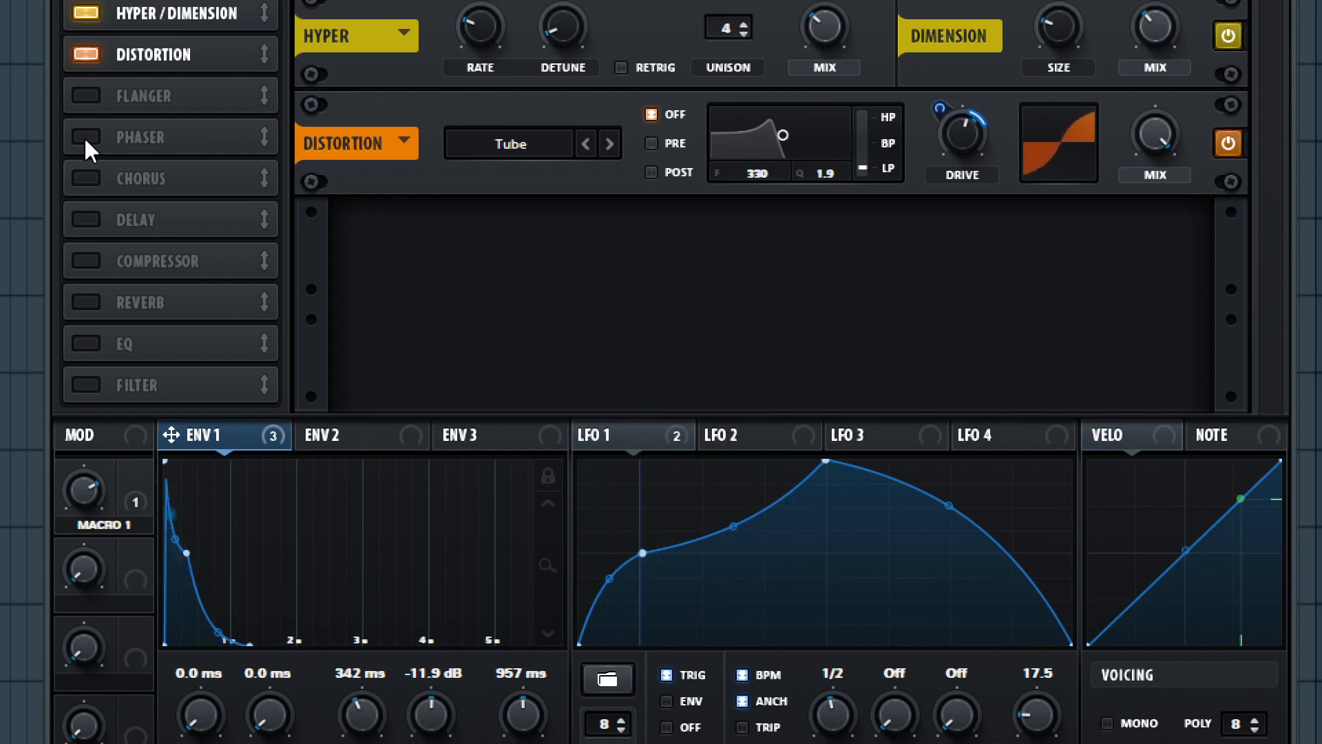
# - Try the Flanger effect and turn it off again, leaving only Hyper / Dimension and Distortion active
pyautogui.click(119, 98)
pyautogui.click(82, 96)
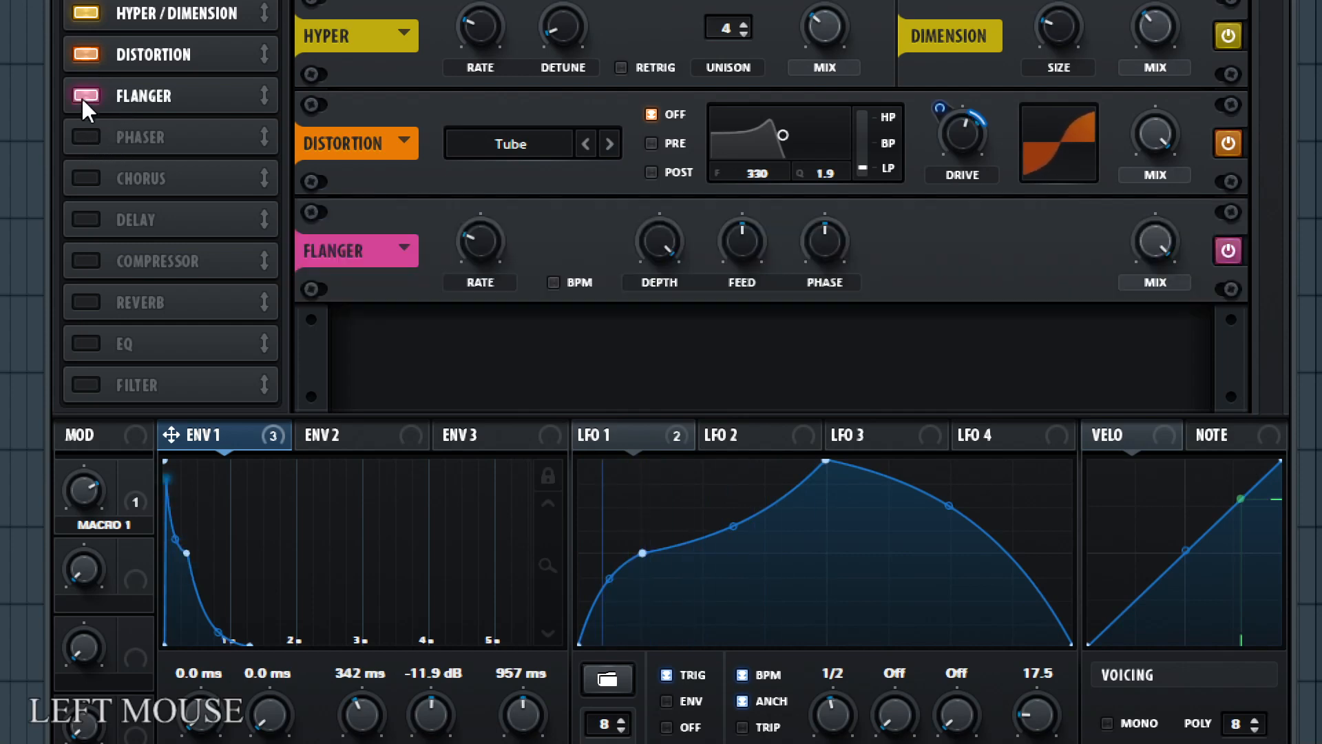
pyautogui.click(84, 132)
pyautogui.click(84, 94)
pyautogui.click(85, 132)
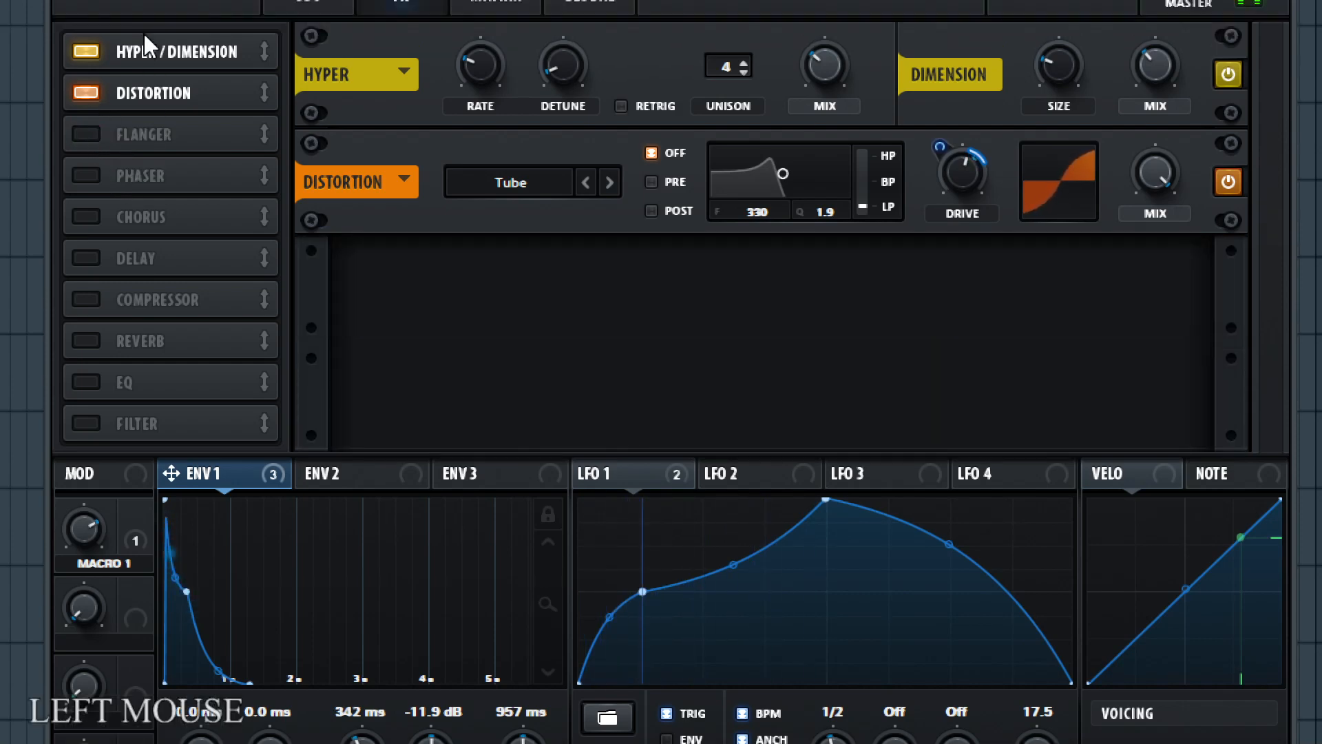
pyautogui.moveTo(169, 163)
pyautogui.mouseDown()
pyautogui.moveTo(170, 109)
pyautogui.moveTo(174, 162)
pyautogui.mouseUp()
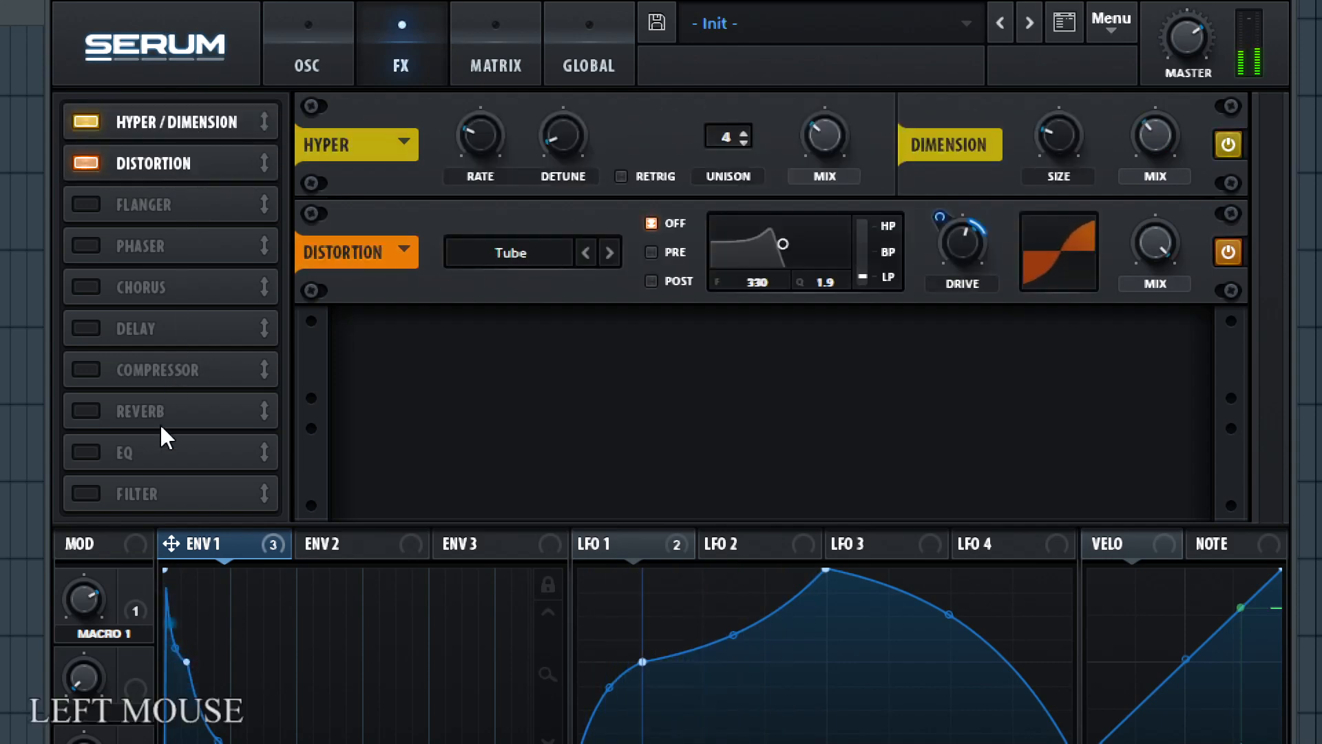
# - Enable the EQ and Compressor effects, trying the Gain of the EQ's high band
pyautogui.click(84, 450)
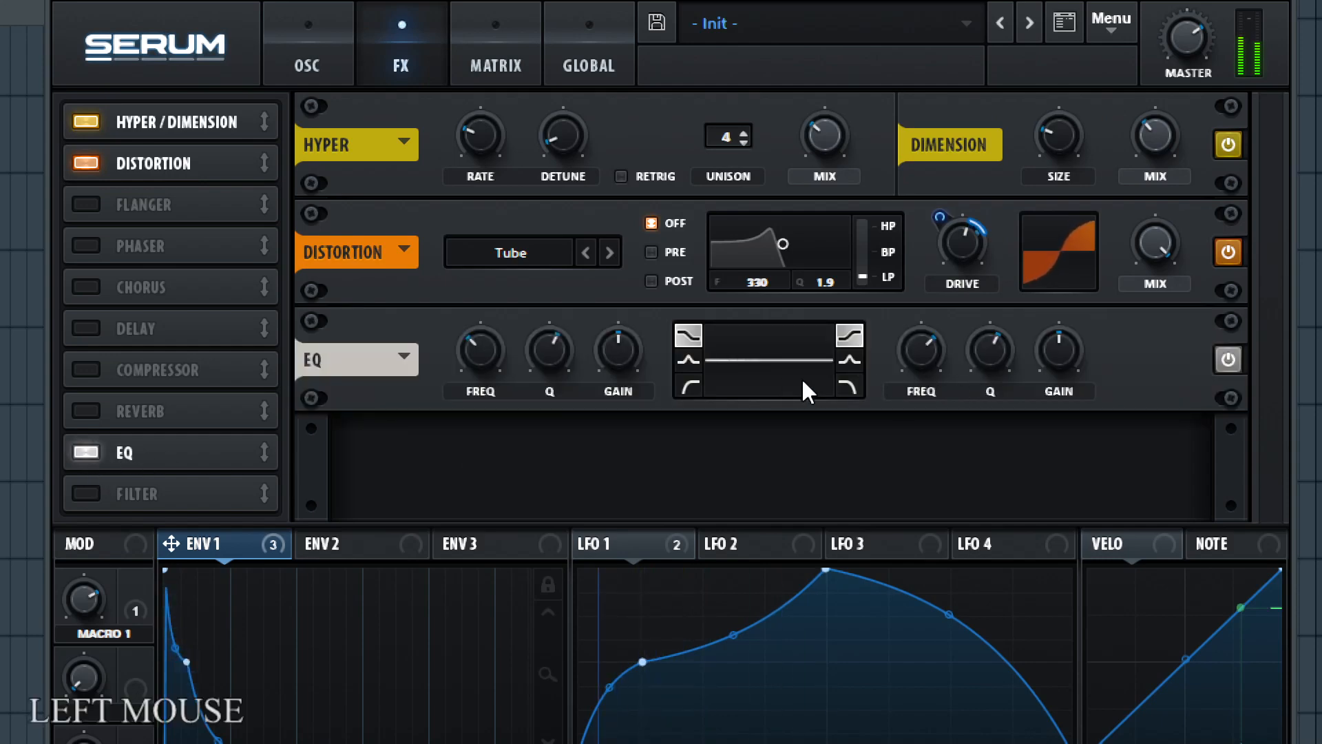
pyautogui.moveTo(1066, 346)
pyautogui.mouseDown()
pyautogui.moveTo(1087, 250)
pyautogui.moveTo(1081, 364)
pyautogui.mouseUp()
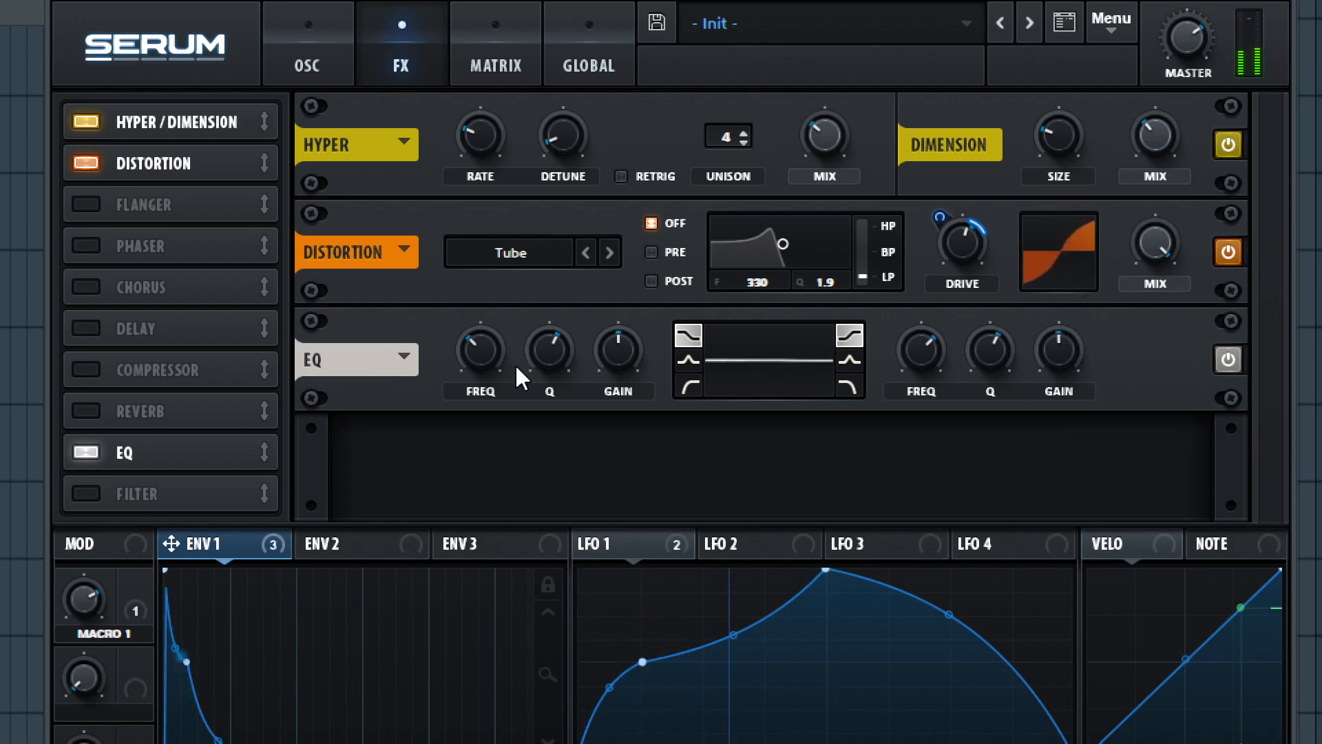
pyautogui.click(97, 370)
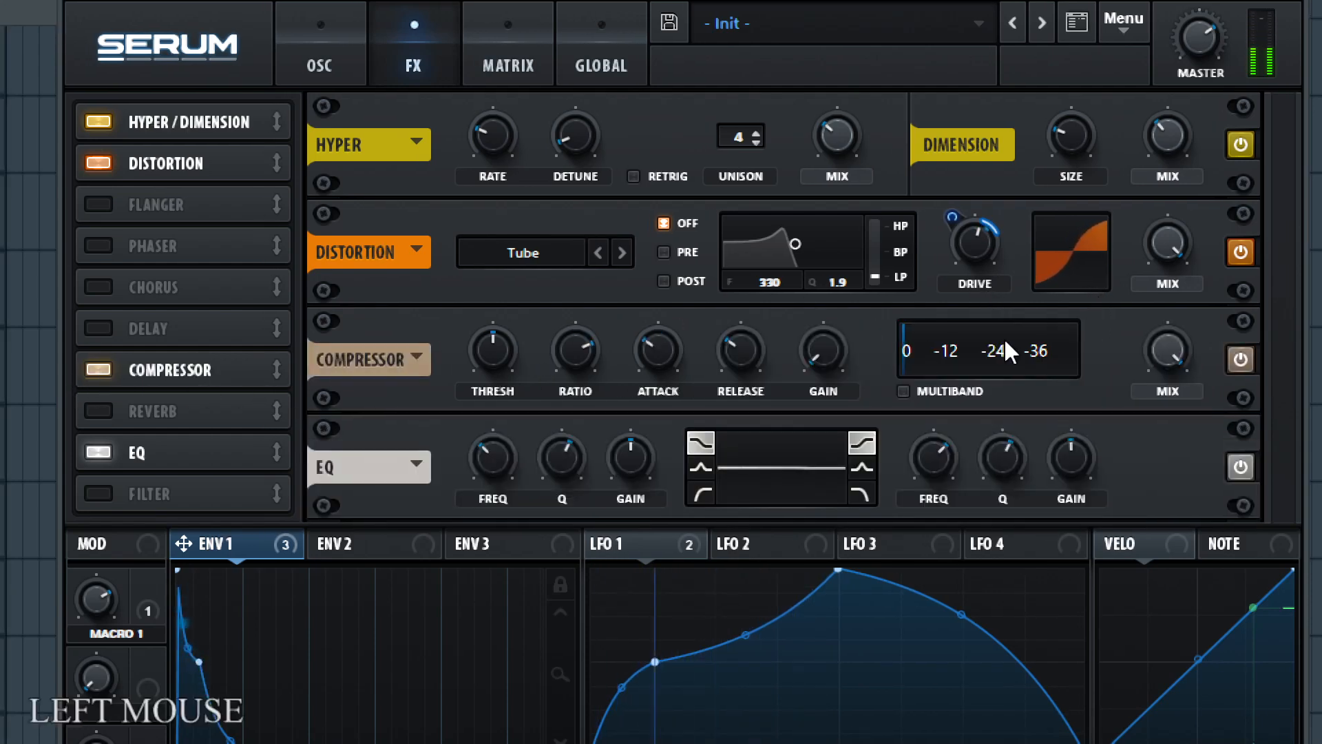
pyautogui.scroll(-2, 930, 454)
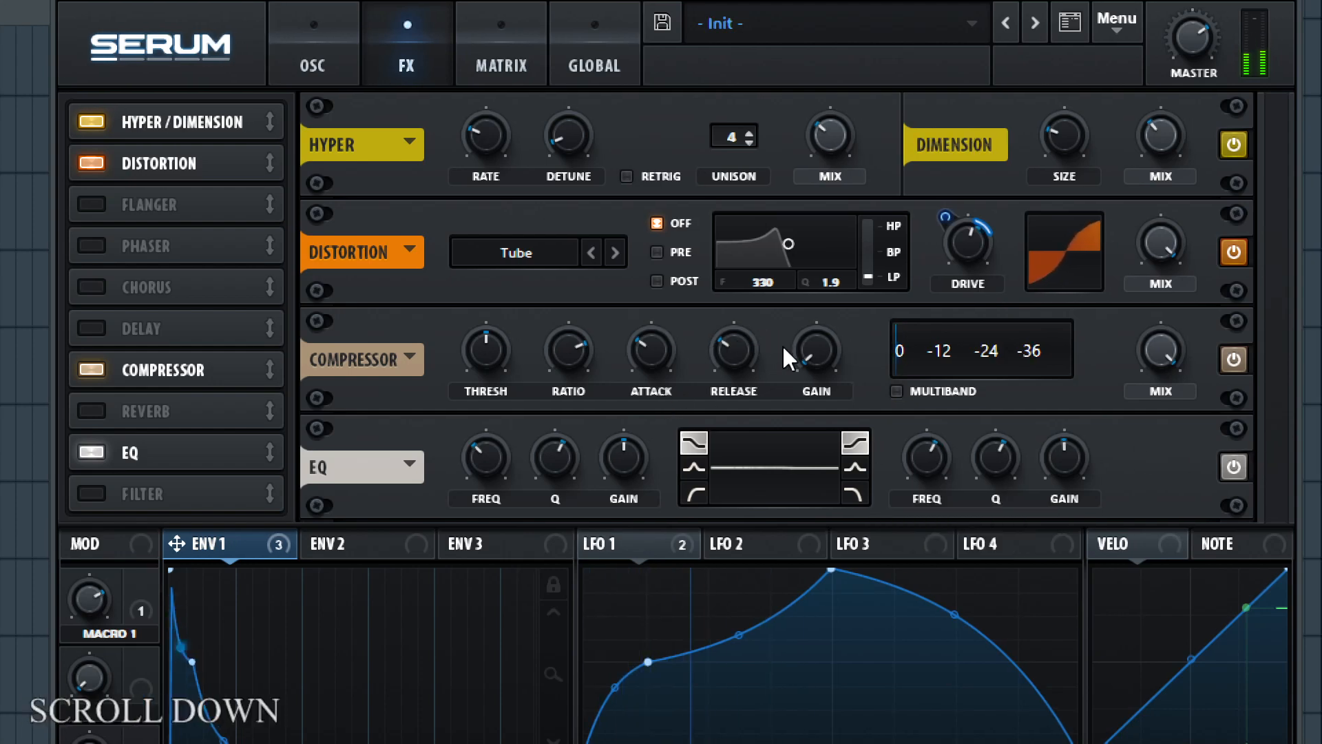
# - Raise the Compressor's Gain to about a quarter and turn its Attack and Threshold up slightly
pyautogui.moveTo(805, 352)
pyautogui.mouseDown()
pyautogui.moveTo(818, 295)
pyautogui.moveTo(811, 362)
pyautogui.mouseUp()
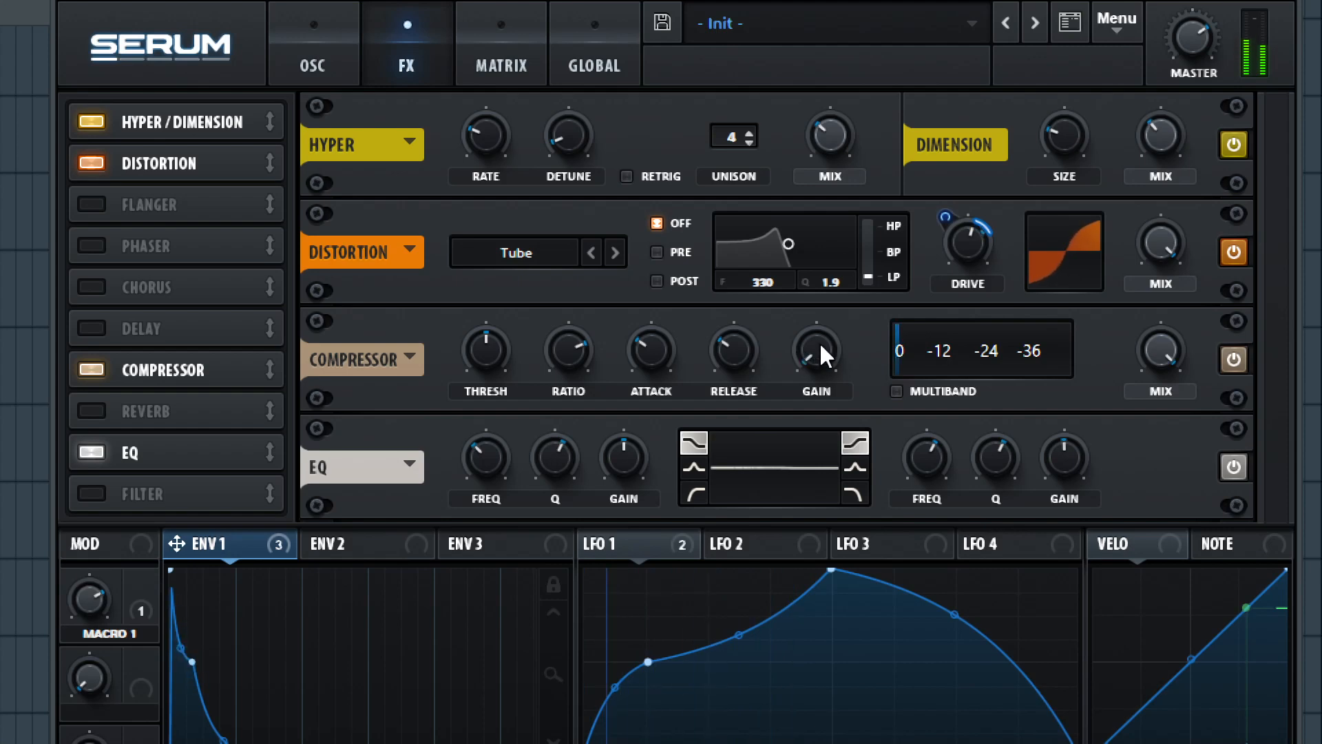
pyautogui.moveTo(819, 341); pyautogui.dragTo(835, 275)
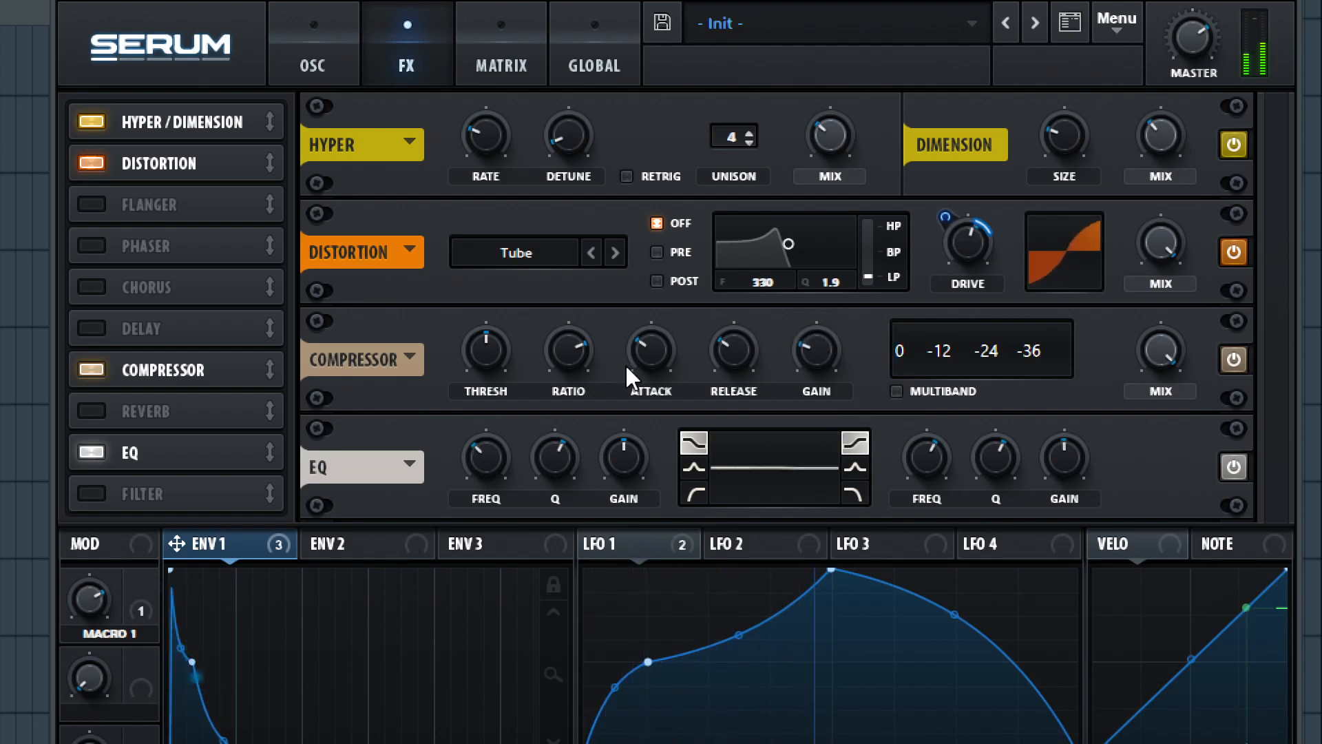
pyautogui.moveTo(646, 352); pyautogui.dragTo(646, 338)
pyautogui.moveTo(475, 353); pyautogui.dragTo(510, 356)
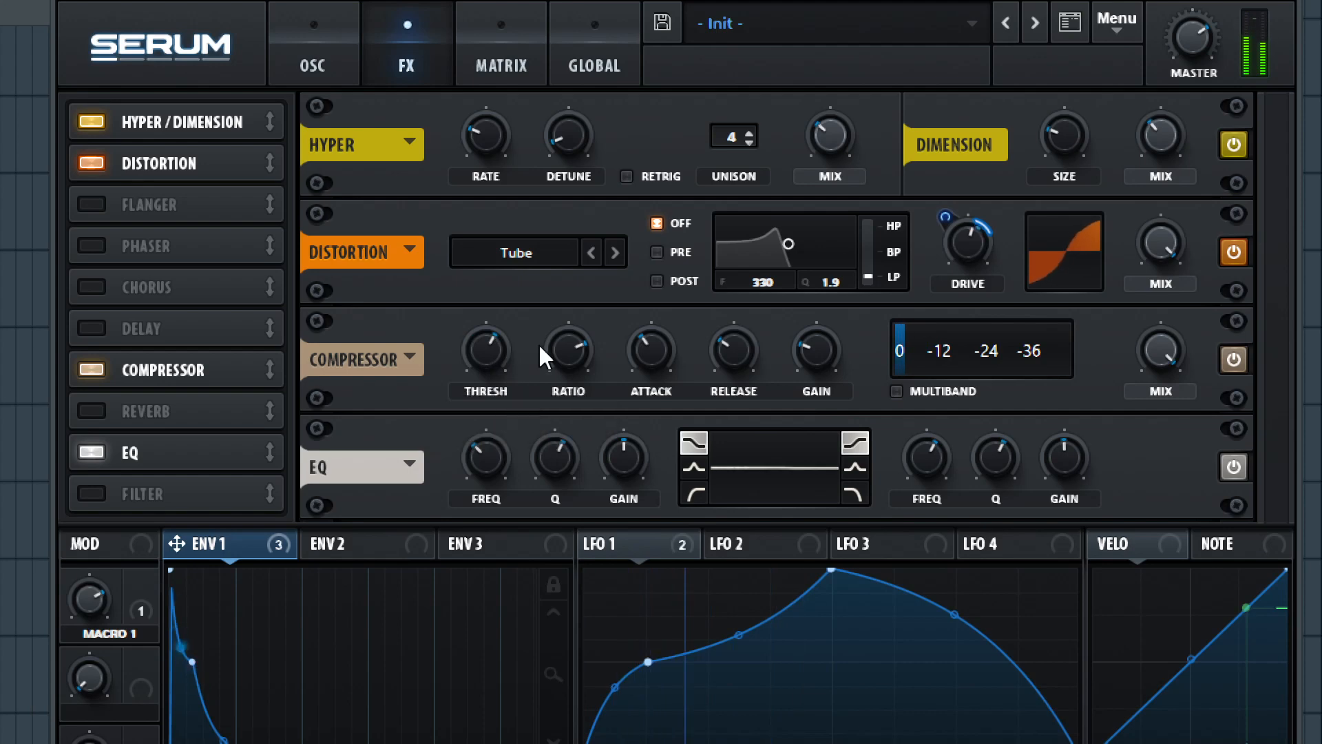
# - Switch the Compressor to Multiband and set its Mix to about half
pyautogui.click(895, 392)
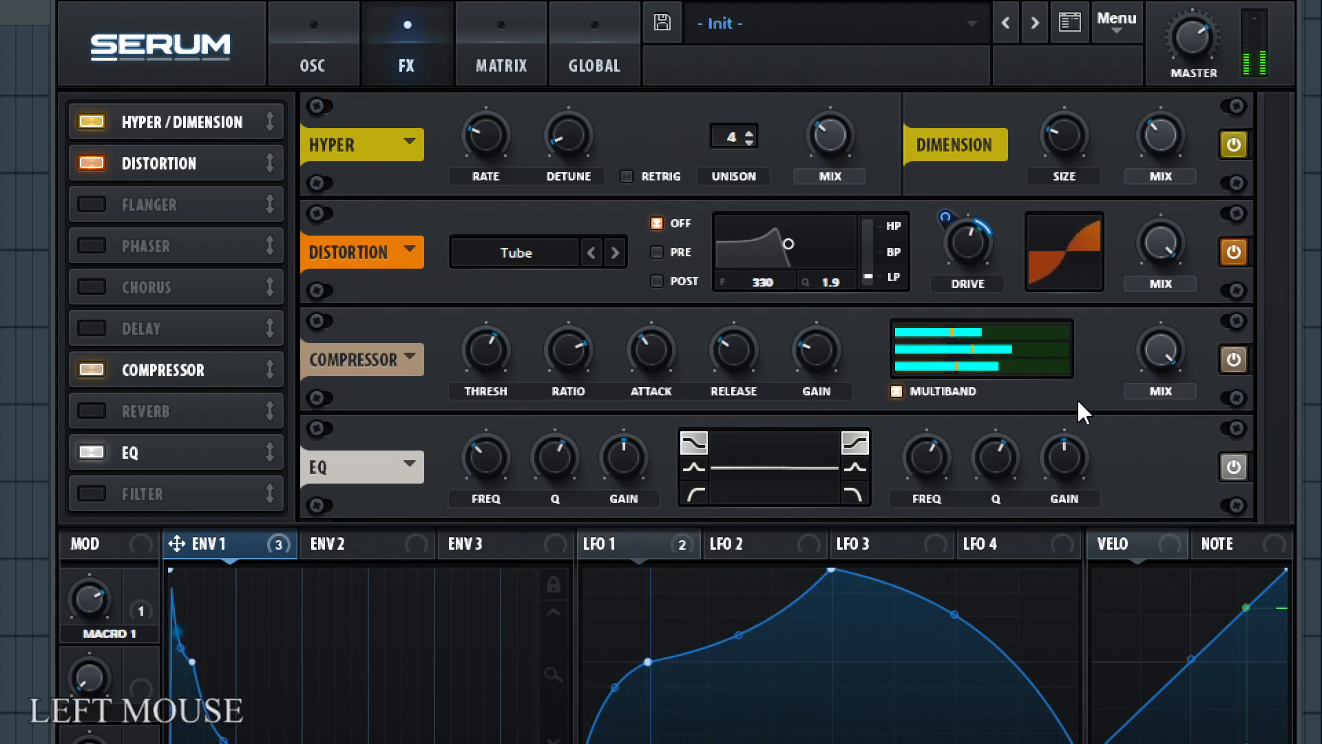
pyautogui.moveTo(1148, 354); pyautogui.dragTo(1192, 611)
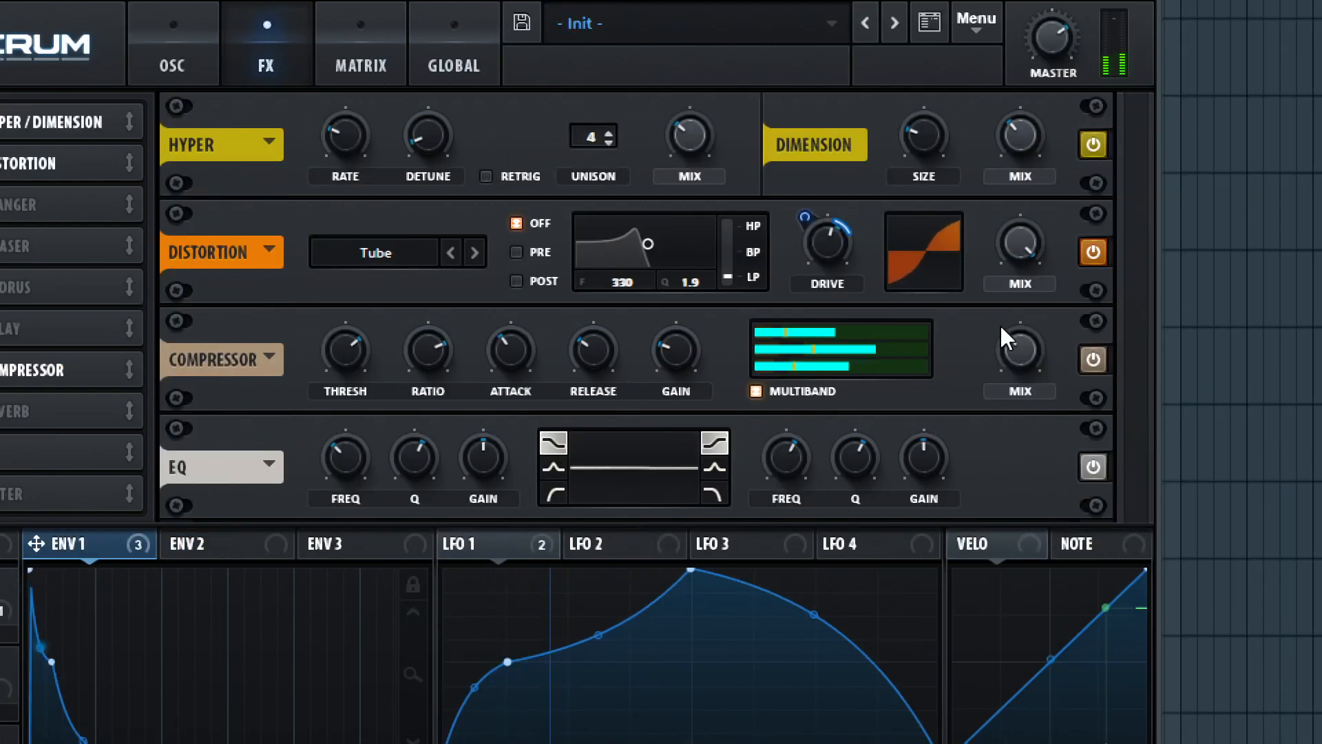
pyautogui.moveTo(1018, 327)
pyautogui.mouseDown()
pyautogui.moveTo(1031, 308)
pyautogui.moveTo(1013, 310)
pyautogui.mouseUp()
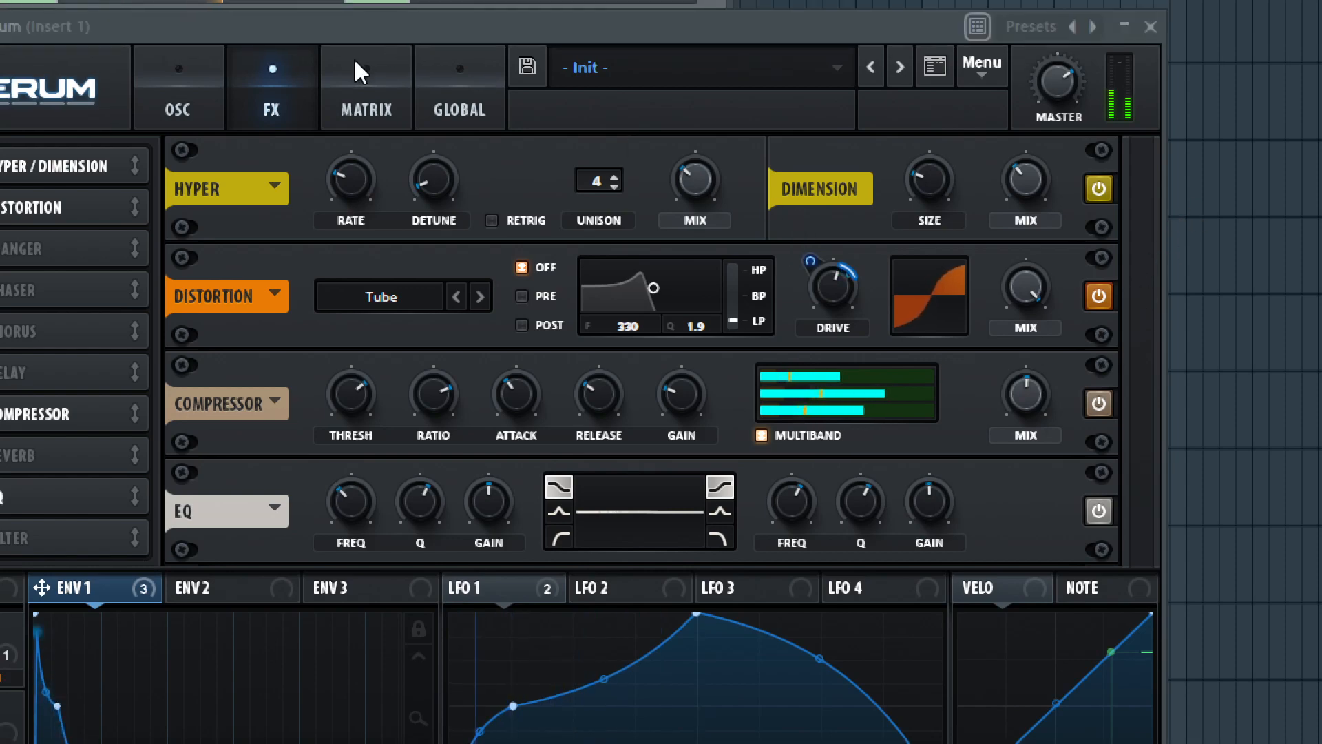
# - Open the Matrix page and set the source of the first empty row to Env 1
pyautogui.click(355, 64)
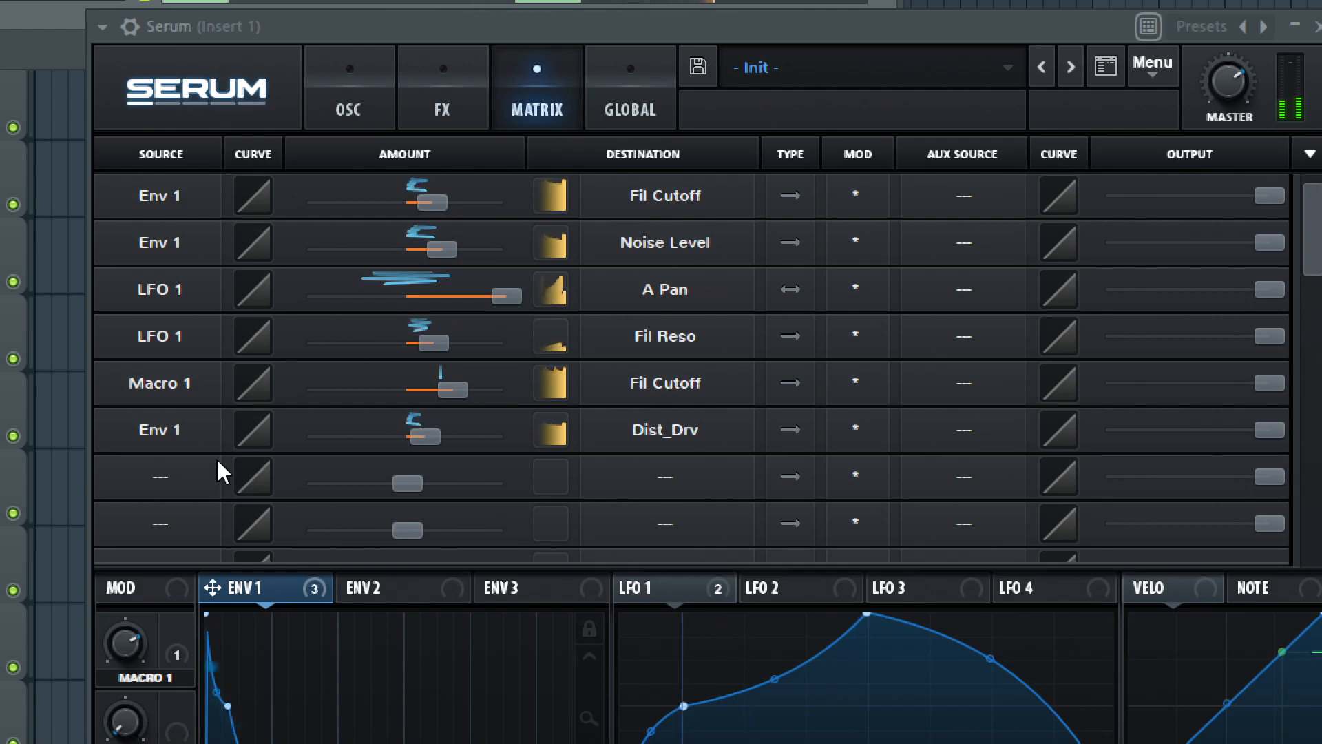
pyautogui.click(195, 461)
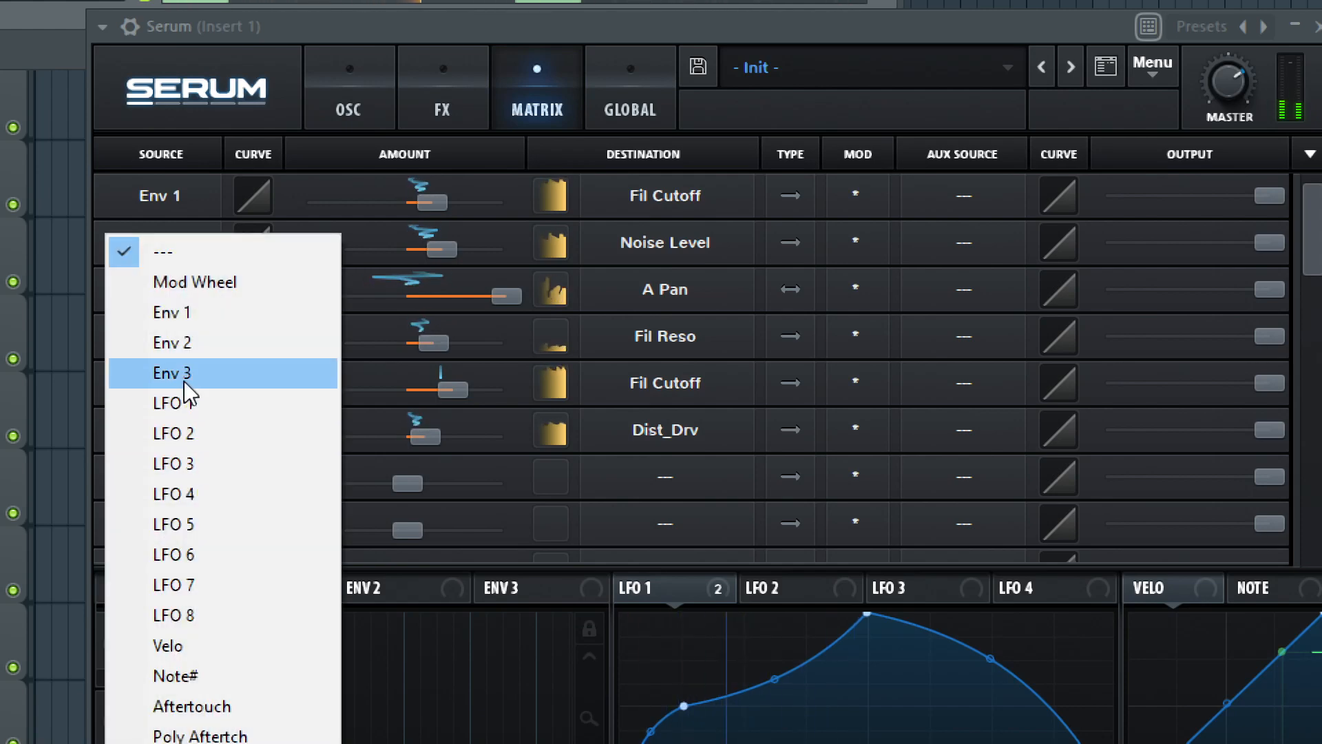
pyautogui.click(217, 316)
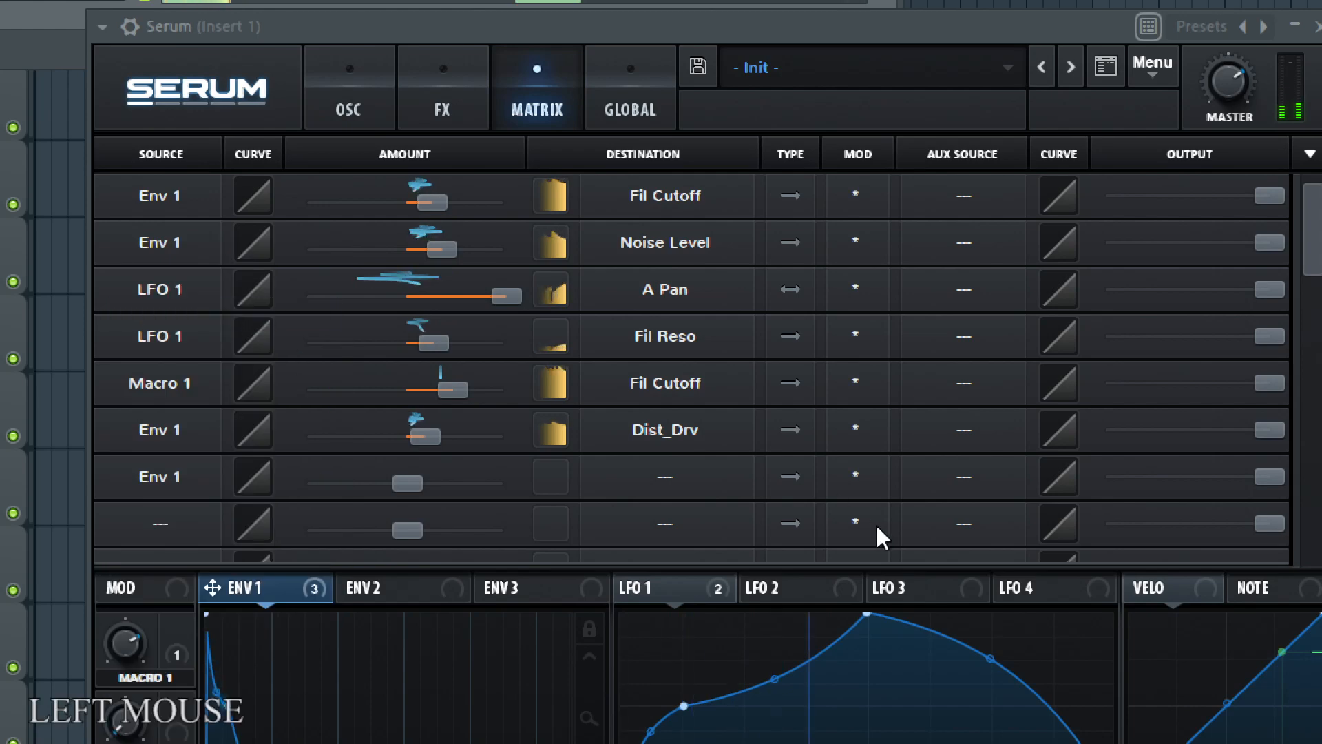
# - Browse the OSC A destinations for the new Env 1 row without choosing one, and clear the row's source
pyautogui.click(674, 475)
pyautogui.moveTo(689, 514)
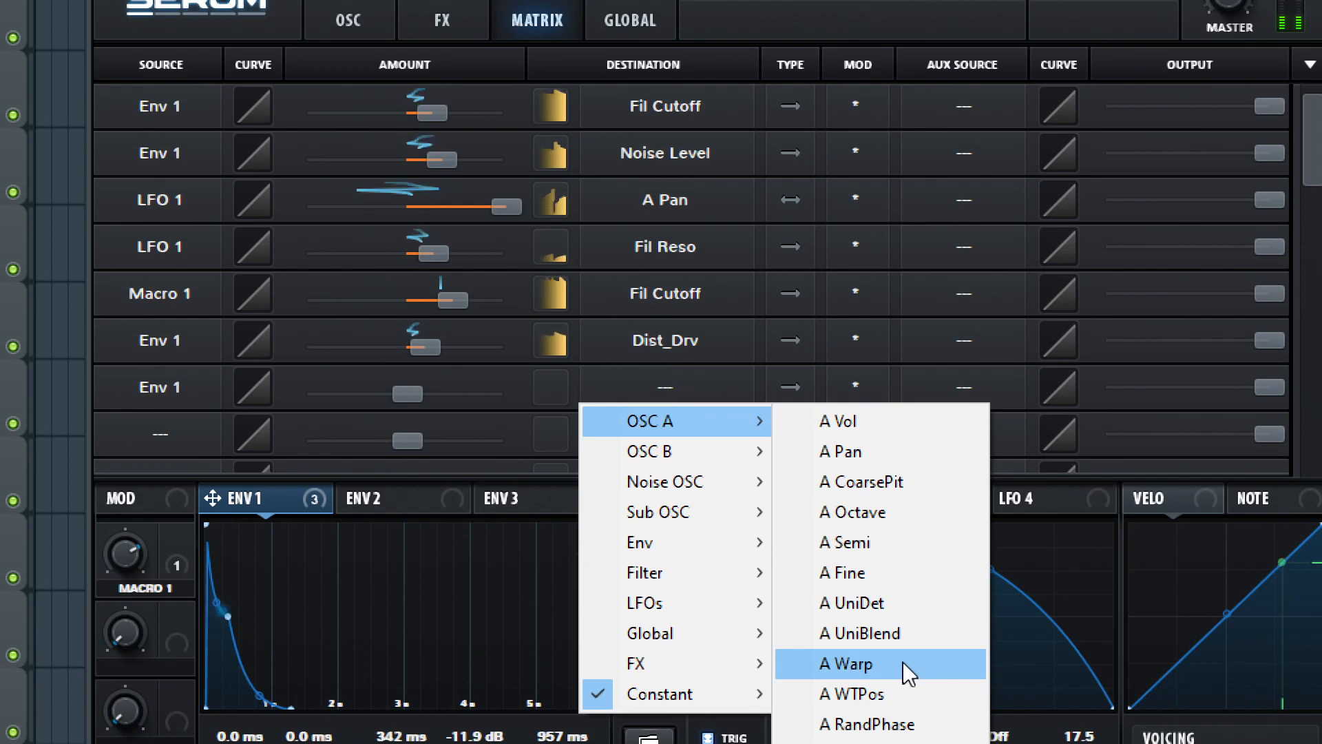
pyautogui.click(142, 385)
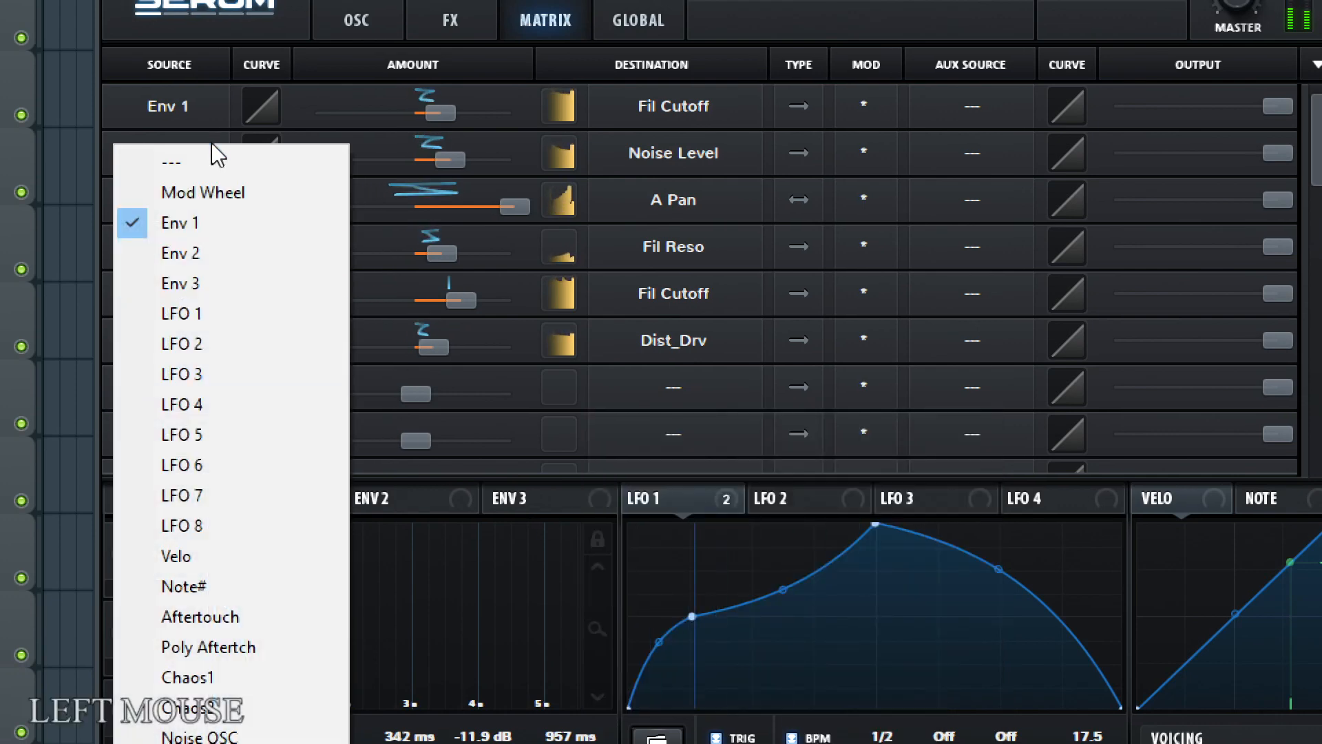
pyautogui.click(212, 146)
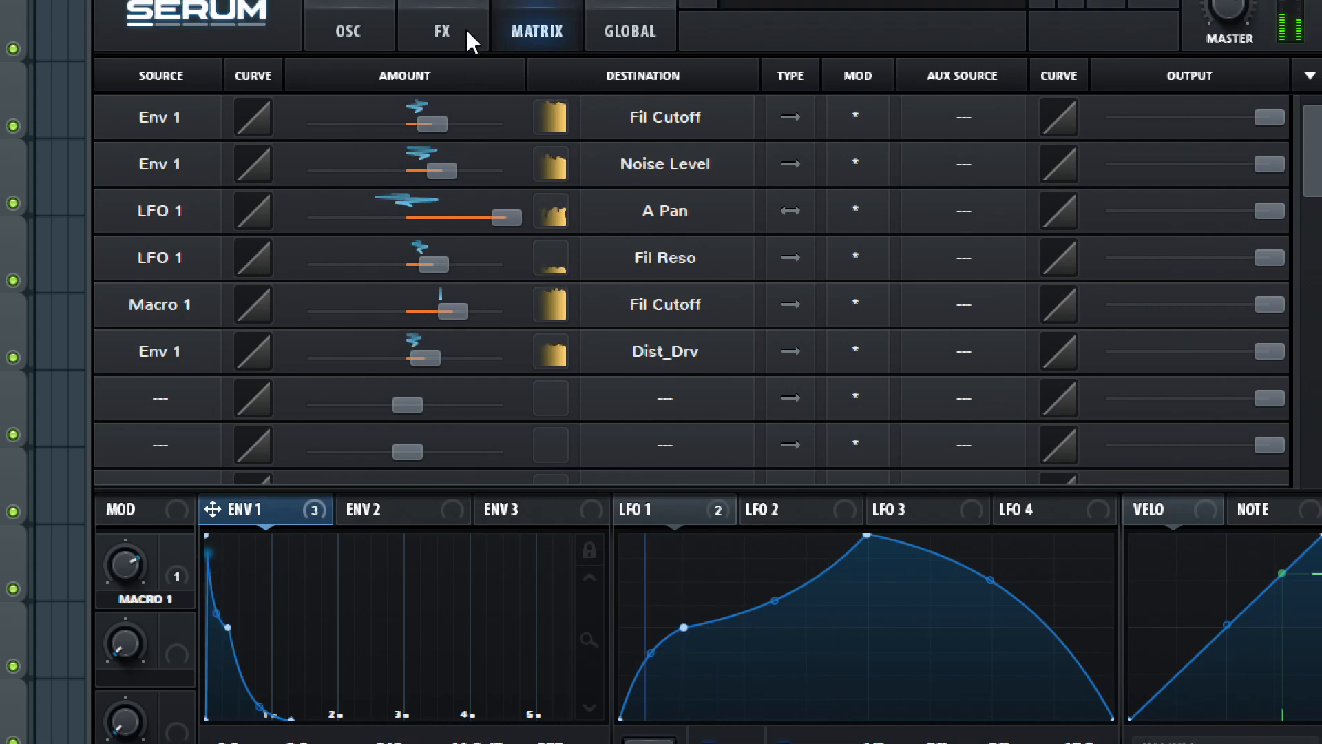
# - Examine the Global page's chaos, unison, preferences and oscillator settings, and return to the FX page
pyautogui.moveTo(505, 219)
pyautogui.mouseDown()
pyautogui.moveTo(457, 218)
pyautogui.moveTo(519, 226)
pyautogui.mouseUp()
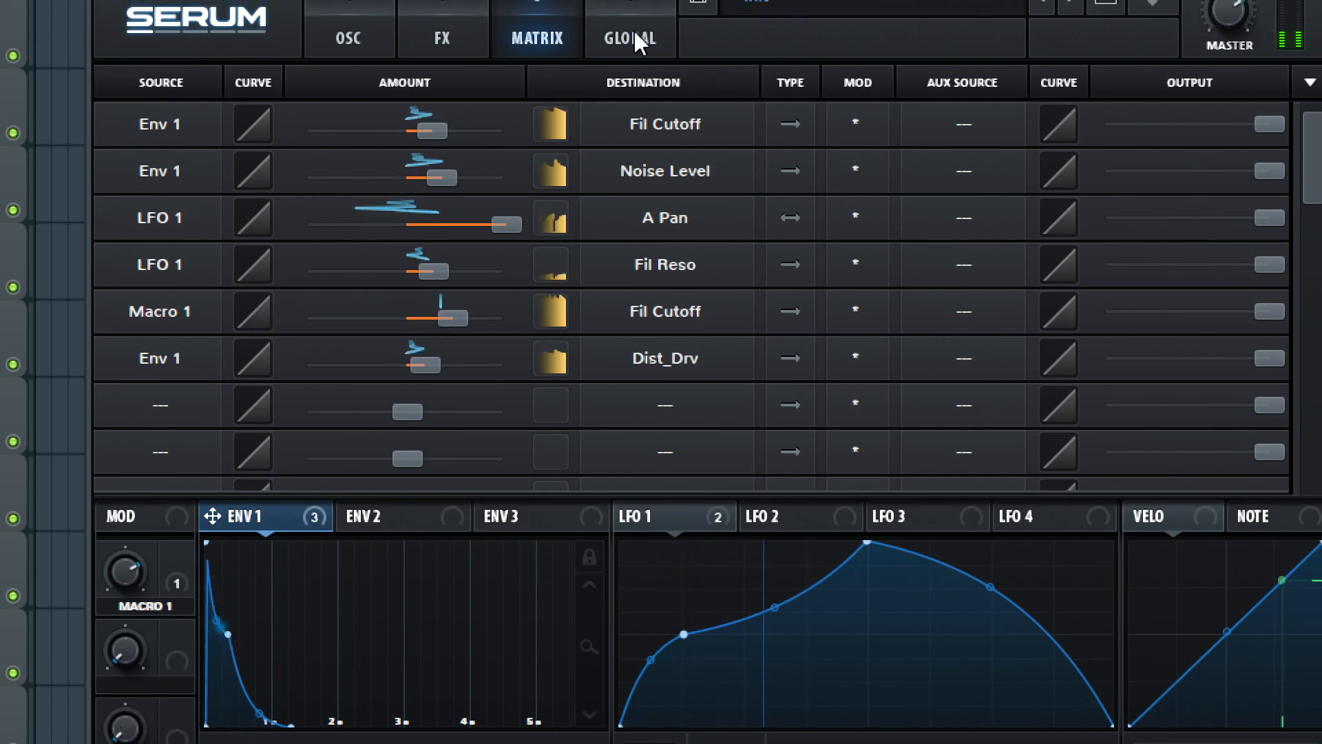
pyautogui.click(632, 33)
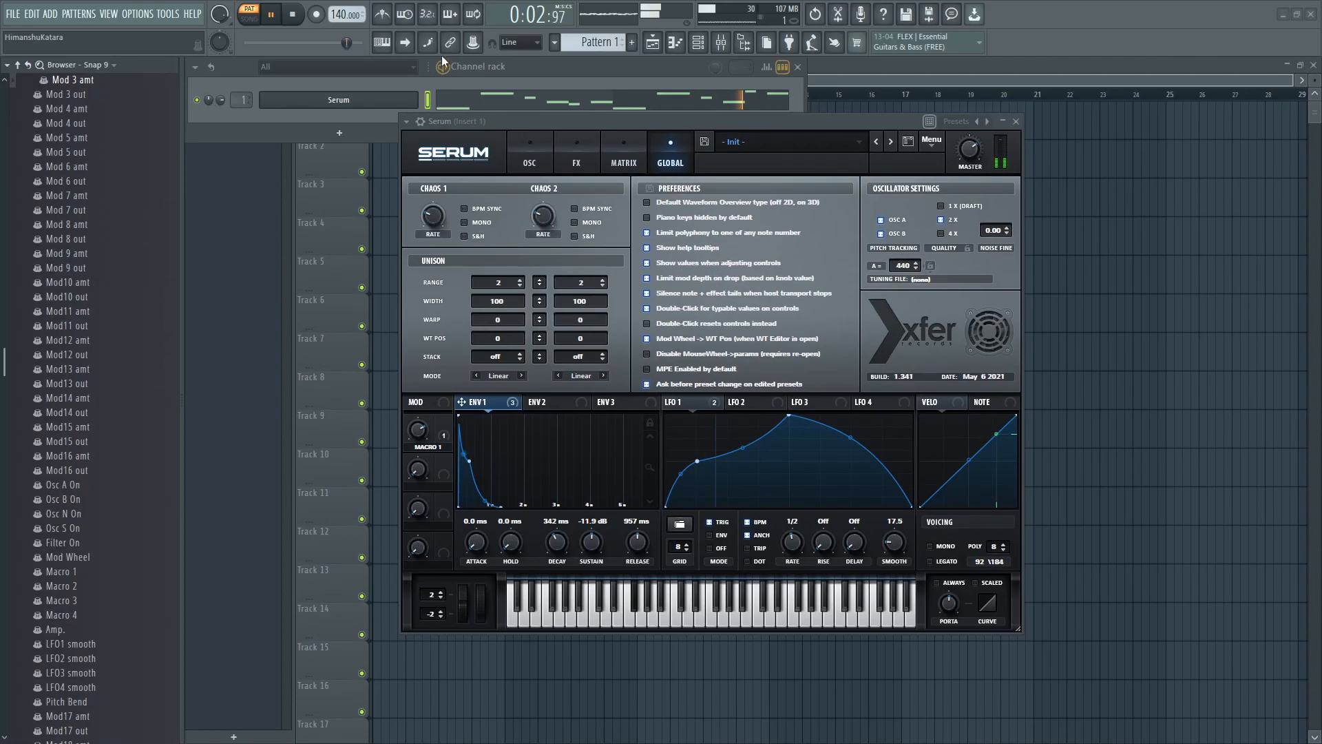
pyautogui.press('super+KP_Add')
pyautogui.click(629, 176)
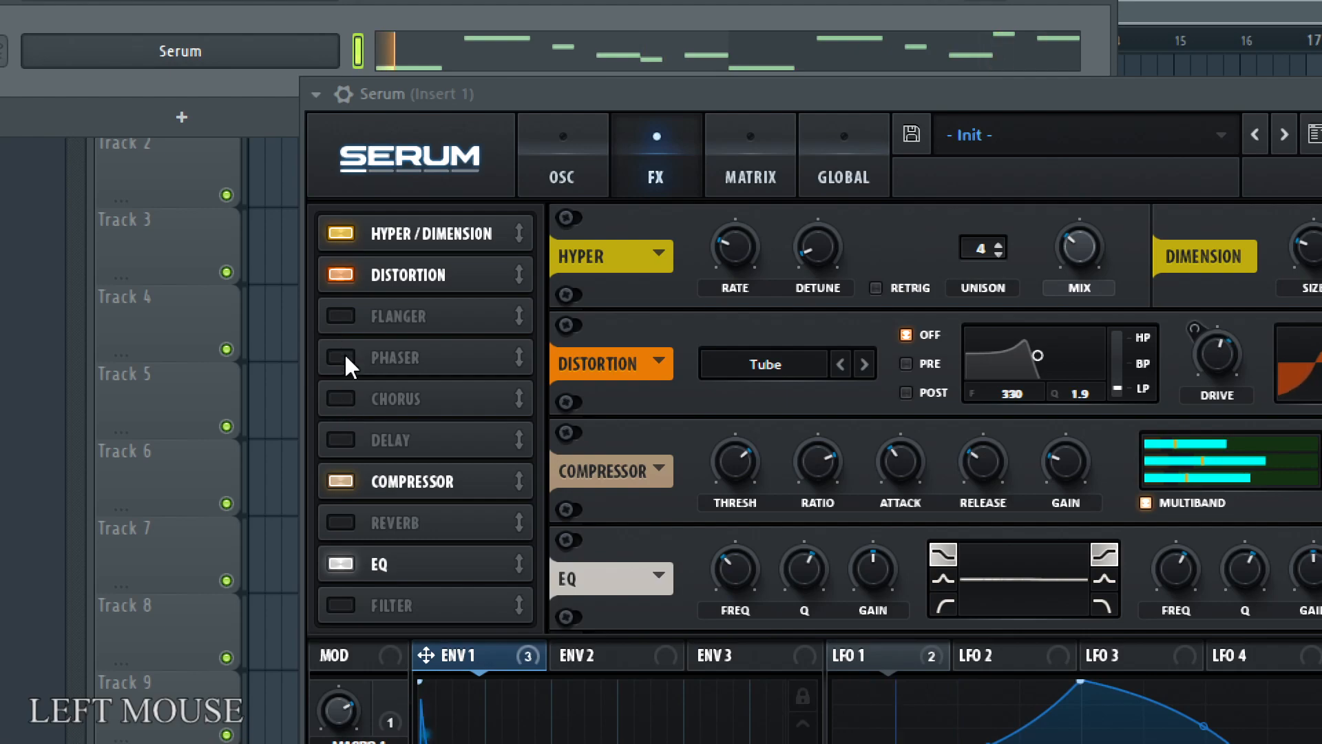
# - Enable the Reverb effect and set its Mix to about 49%
pyautogui.click(340, 522)
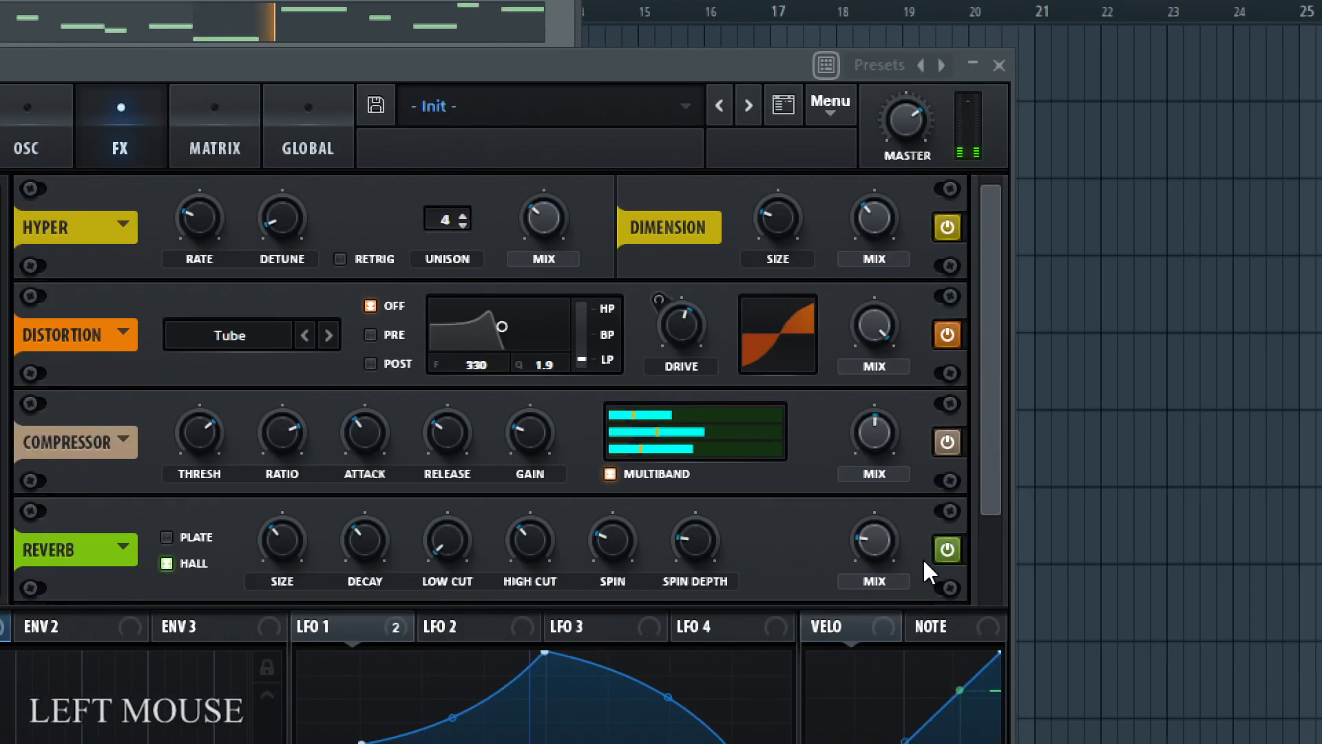
pyautogui.moveTo(1214, 572); pyautogui.dragTo(1228, 492)
pyautogui.press('super+KP_Add')
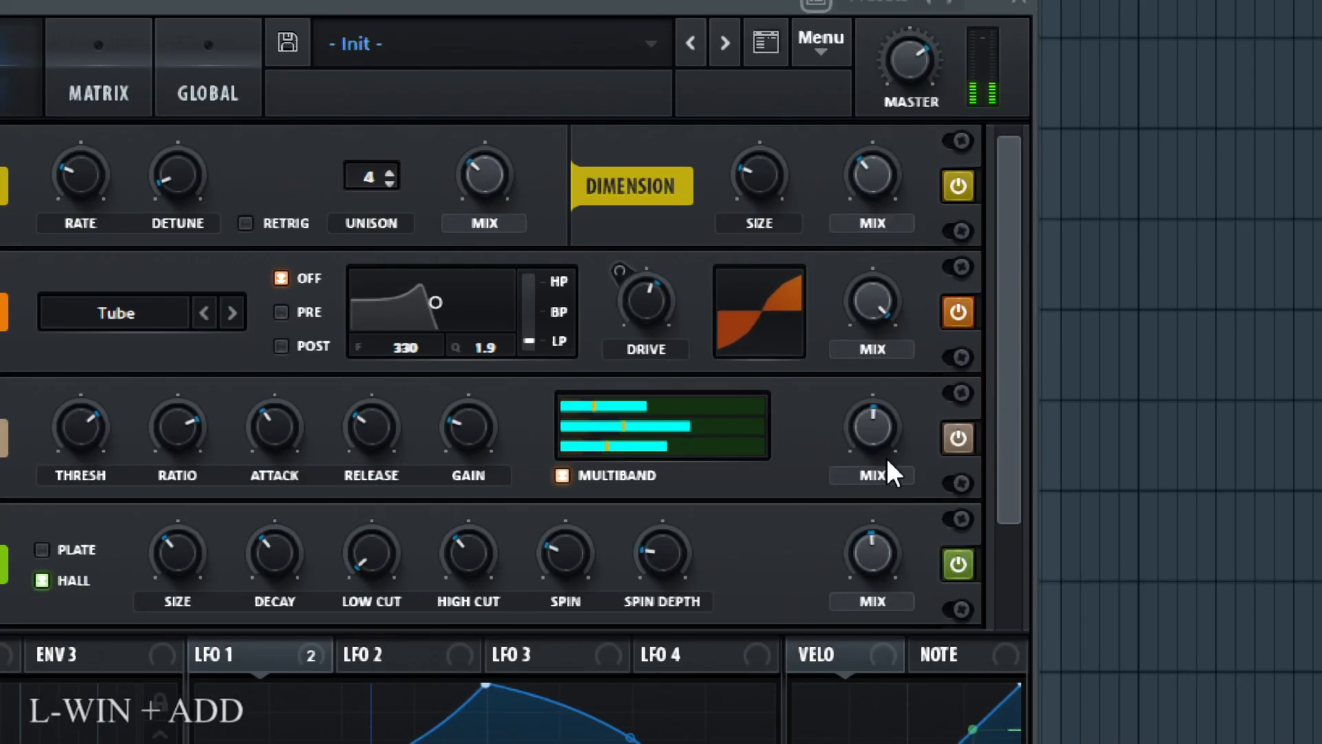
pyautogui.press('super+KP_Subtract')
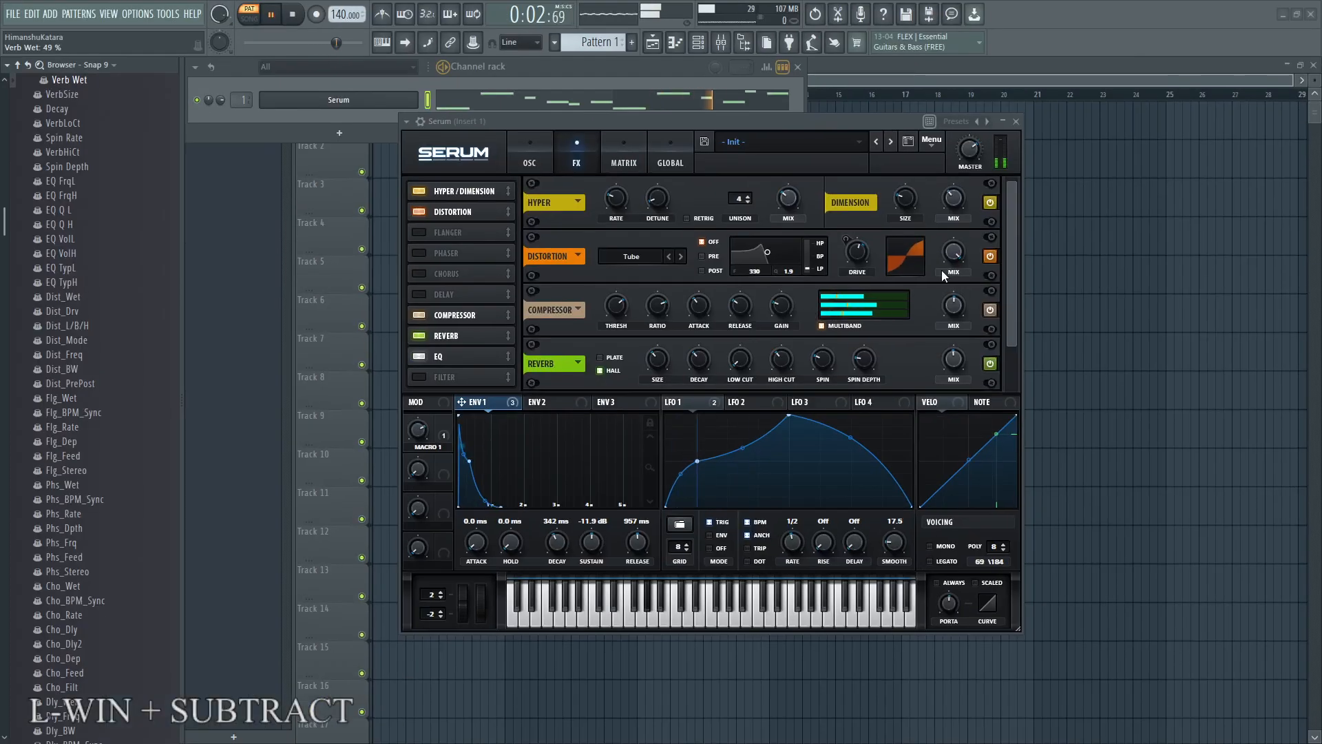
# - Raise the Compressor's Gain to about 10.9 dB and lower its Mix, checking the Reverb's Mix and Size values
pyautogui.click(789, 314)
pyautogui.moveTo(790, 314); pyautogui.dragTo(791, 268)
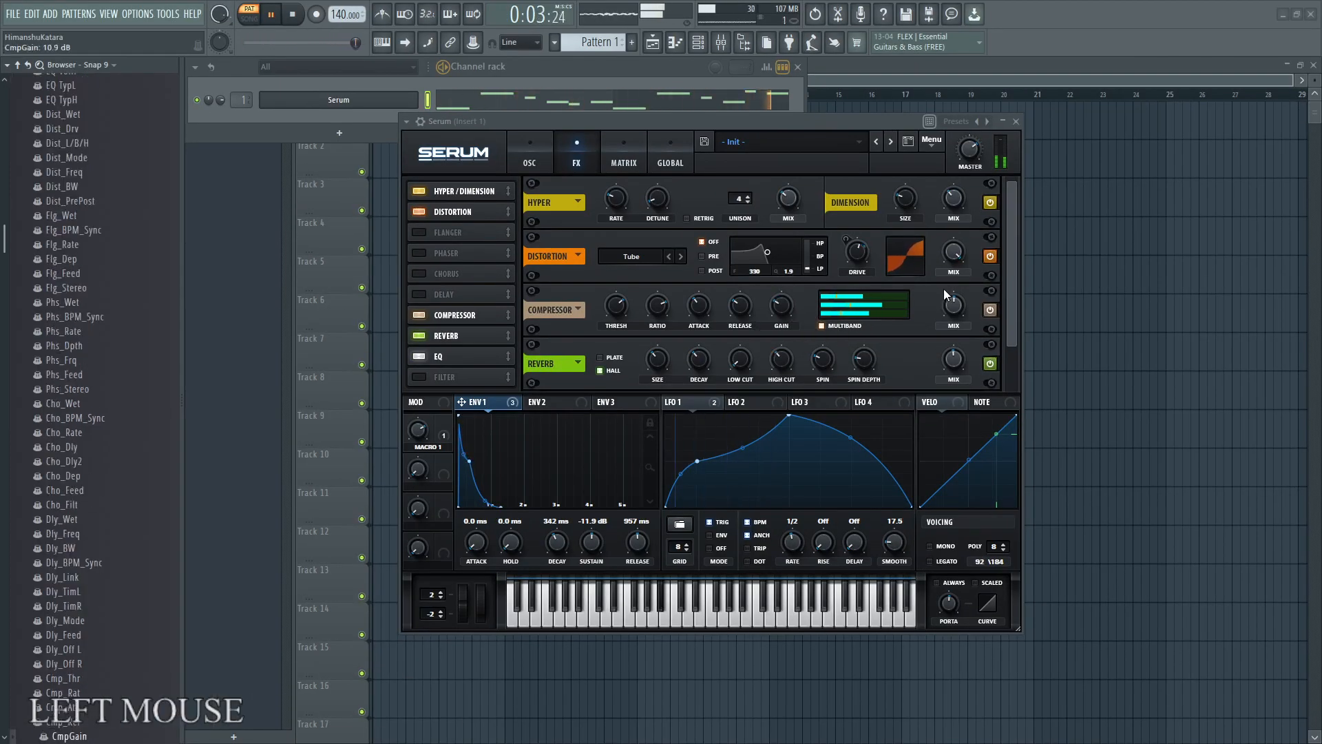
pyautogui.moveTo(953, 304); pyautogui.dragTo(943, 390)
pyautogui.click(947, 365)
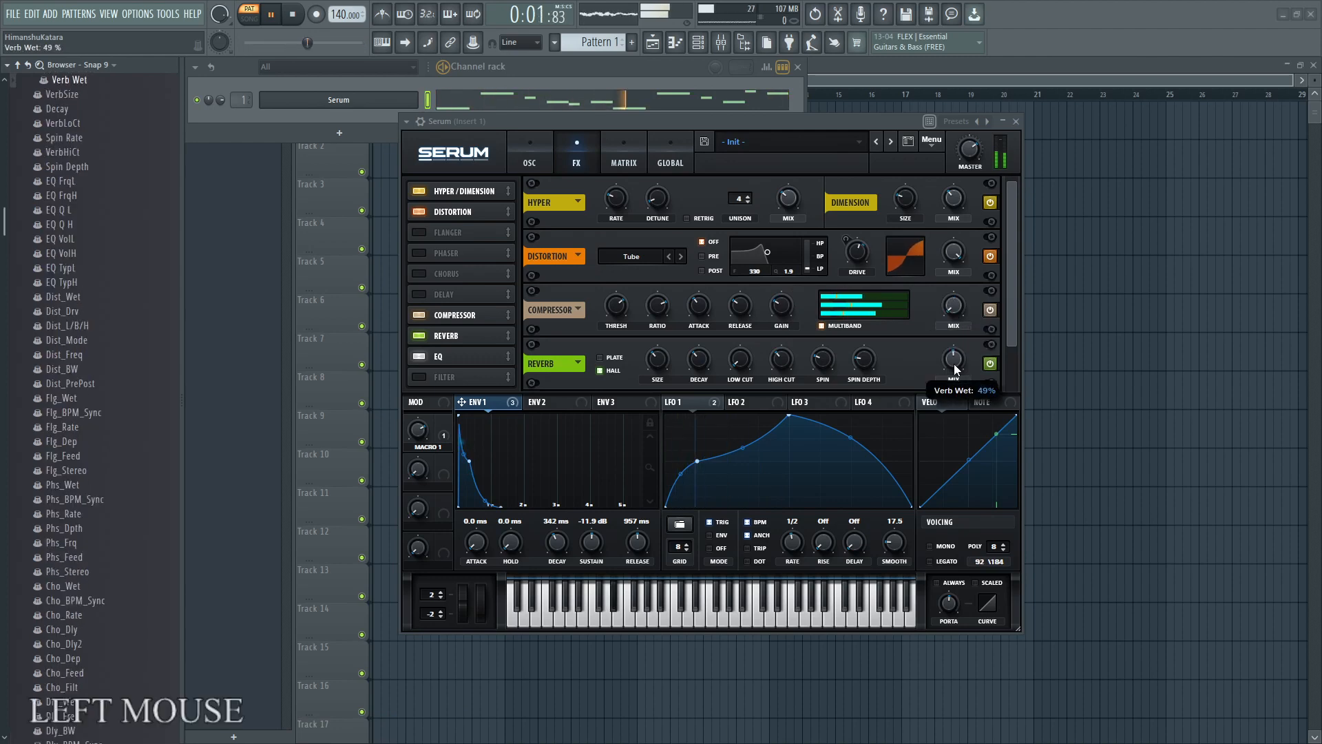
pyautogui.click(661, 360)
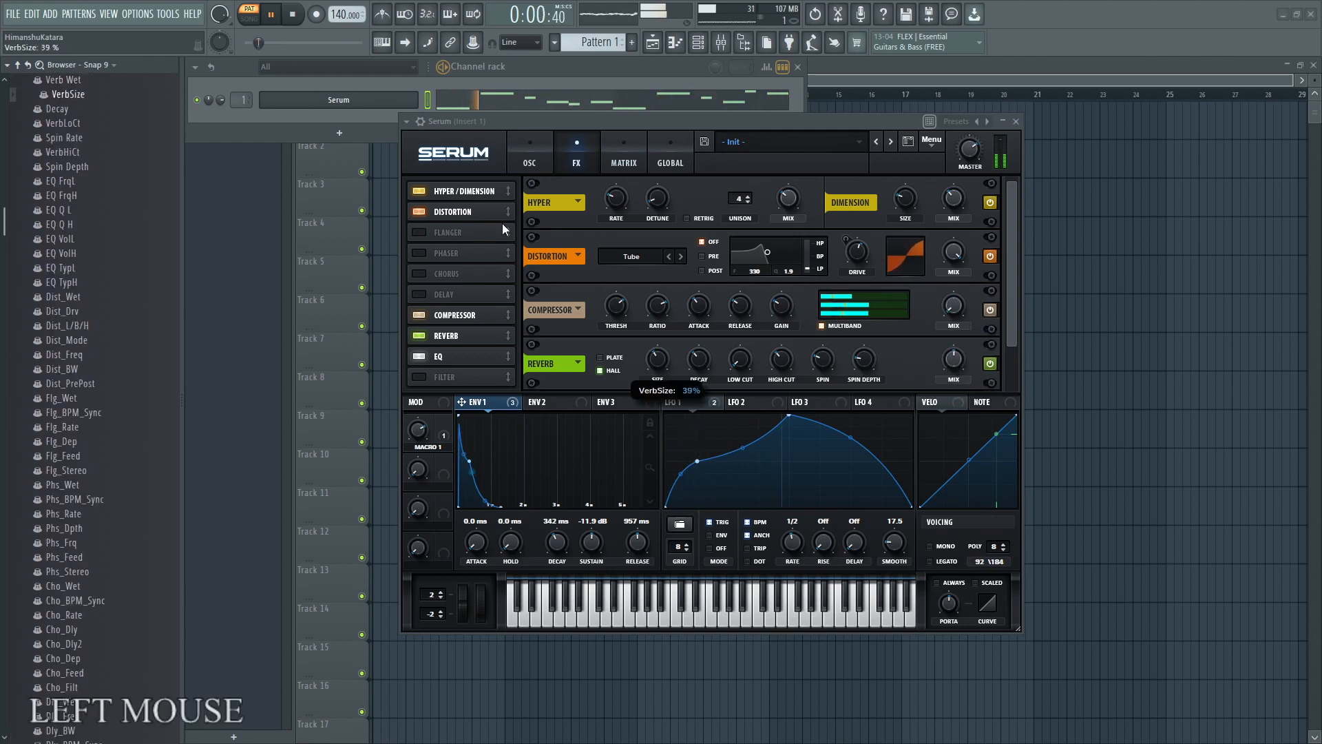
# - Stop playback and open the recent project cyber punk.flp
pyautogui.click(294, 14)
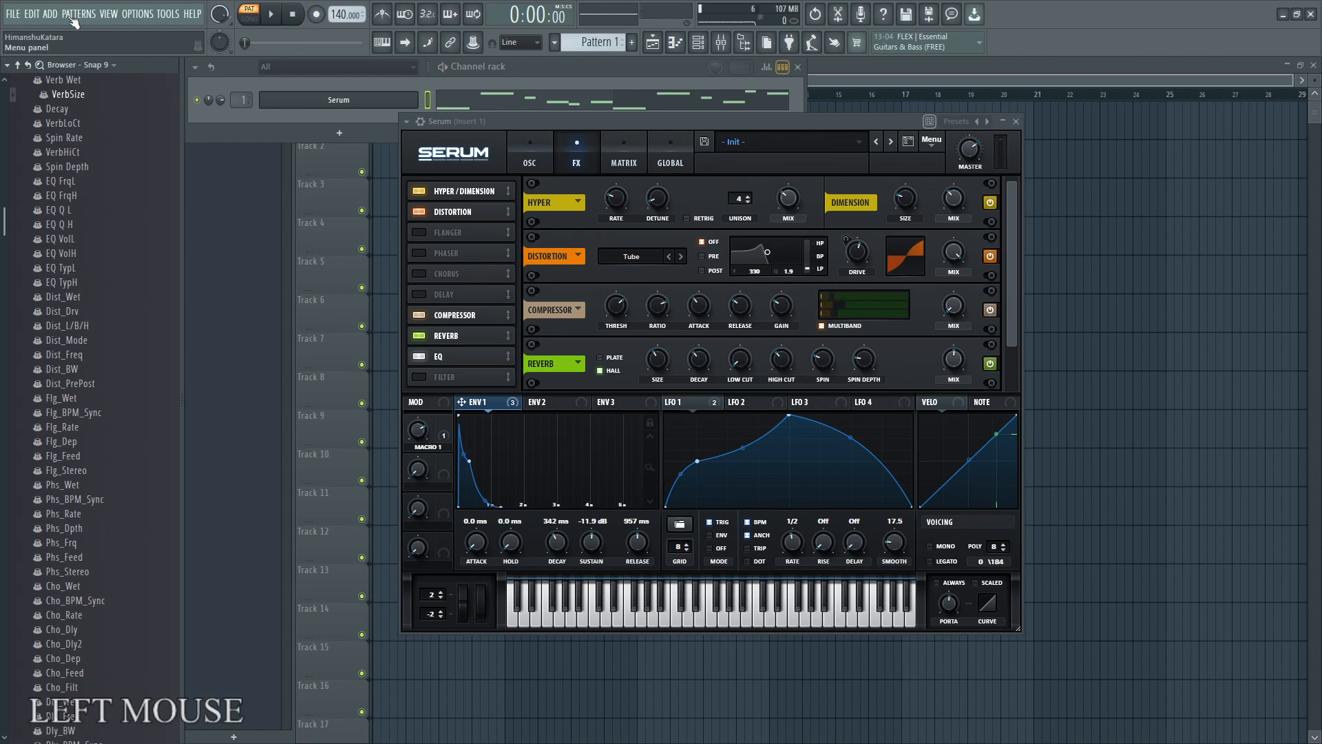
pyautogui.click(13, 14)
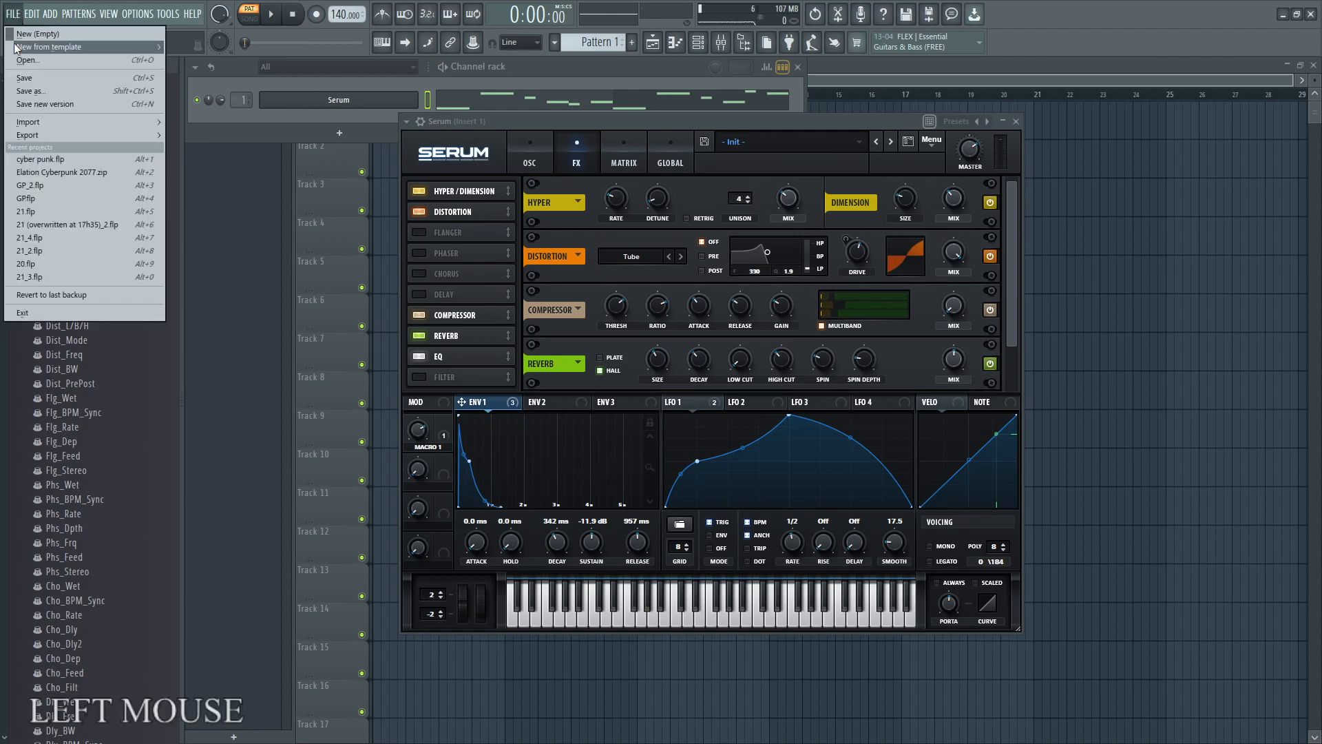
pyautogui.click(25, 160)
pyautogui.click(675, 414)
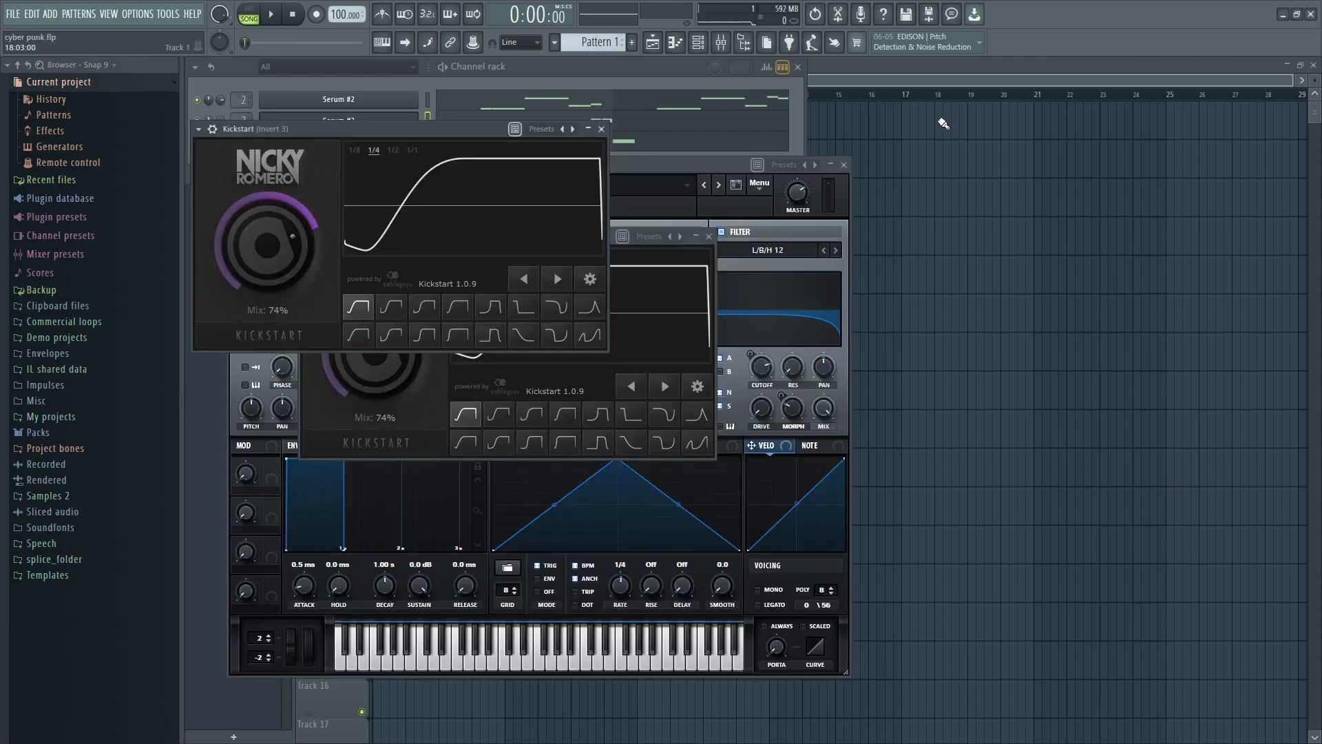
# - Clear the plugin windows away, show the channel rack, and play Pattern 1 in pattern mode before stopping it
pyautogui.click(911, 81)
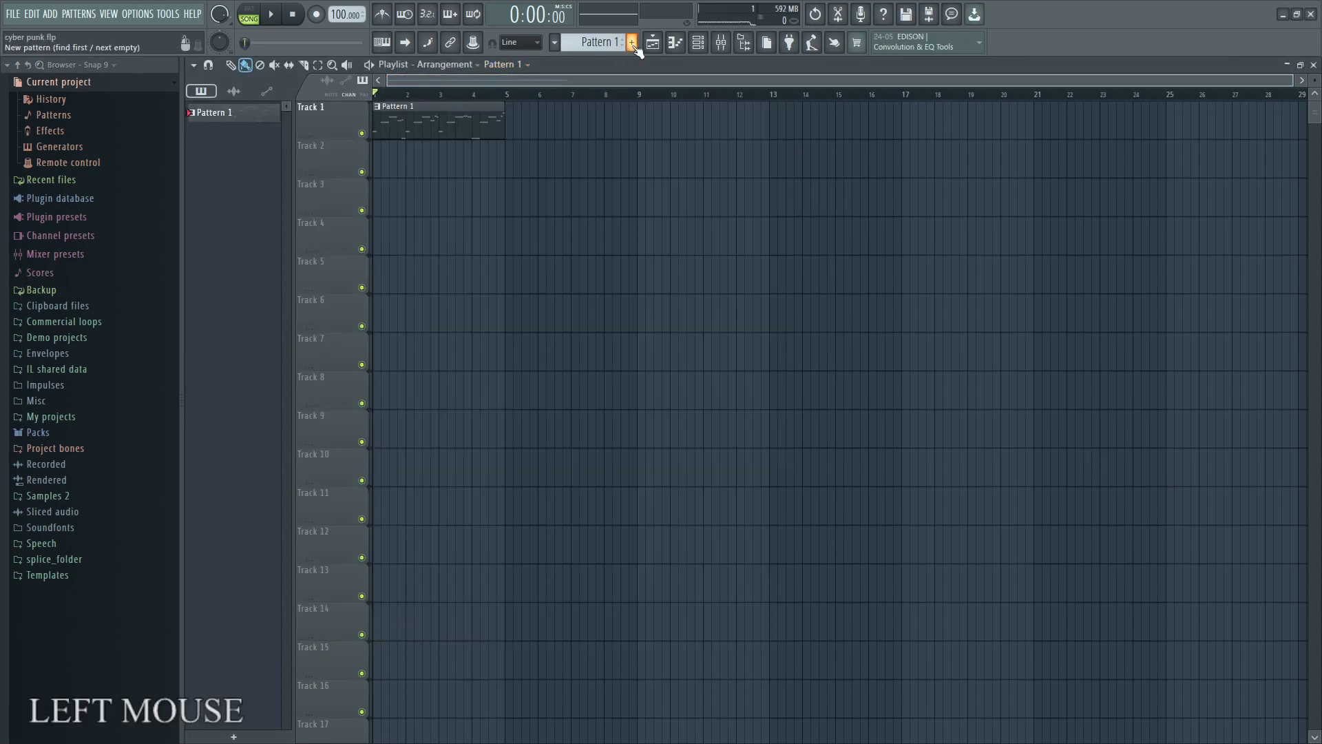
pyautogui.click(697, 42)
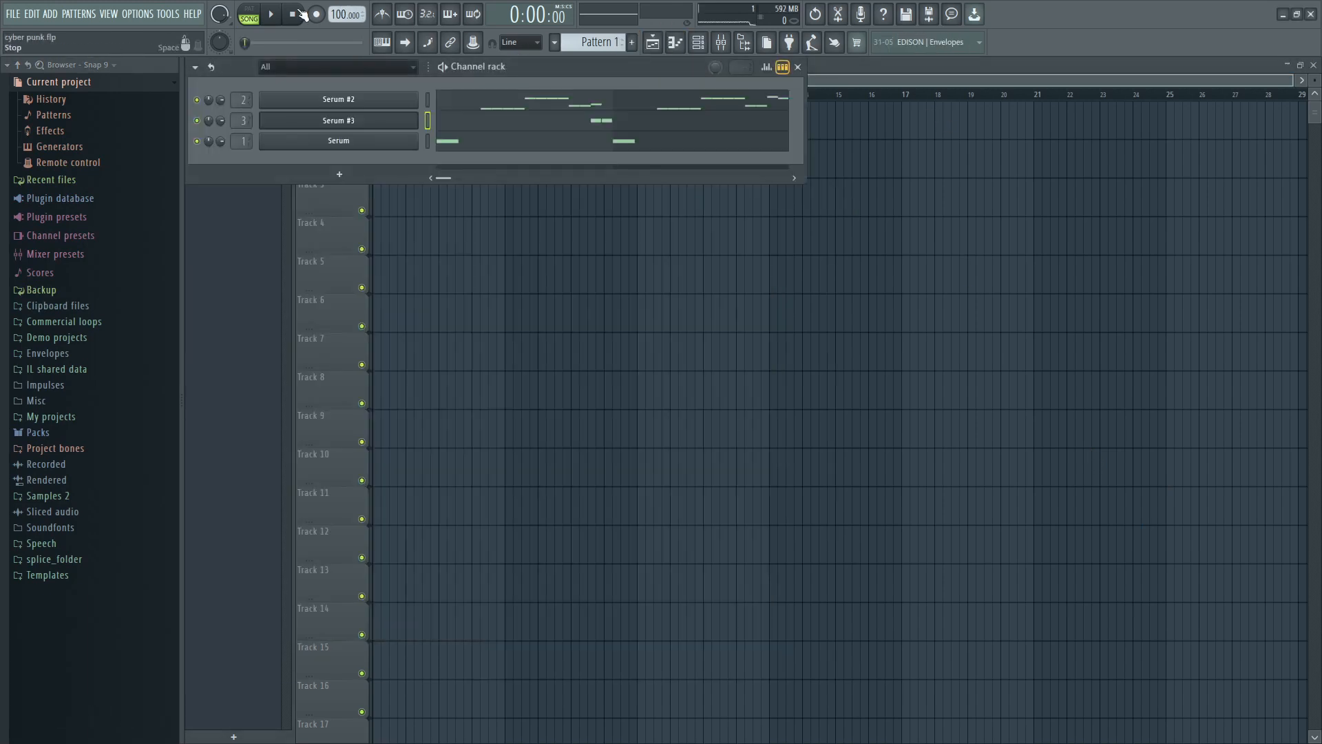
pyautogui.click(248, 8)
pyautogui.click(271, 14)
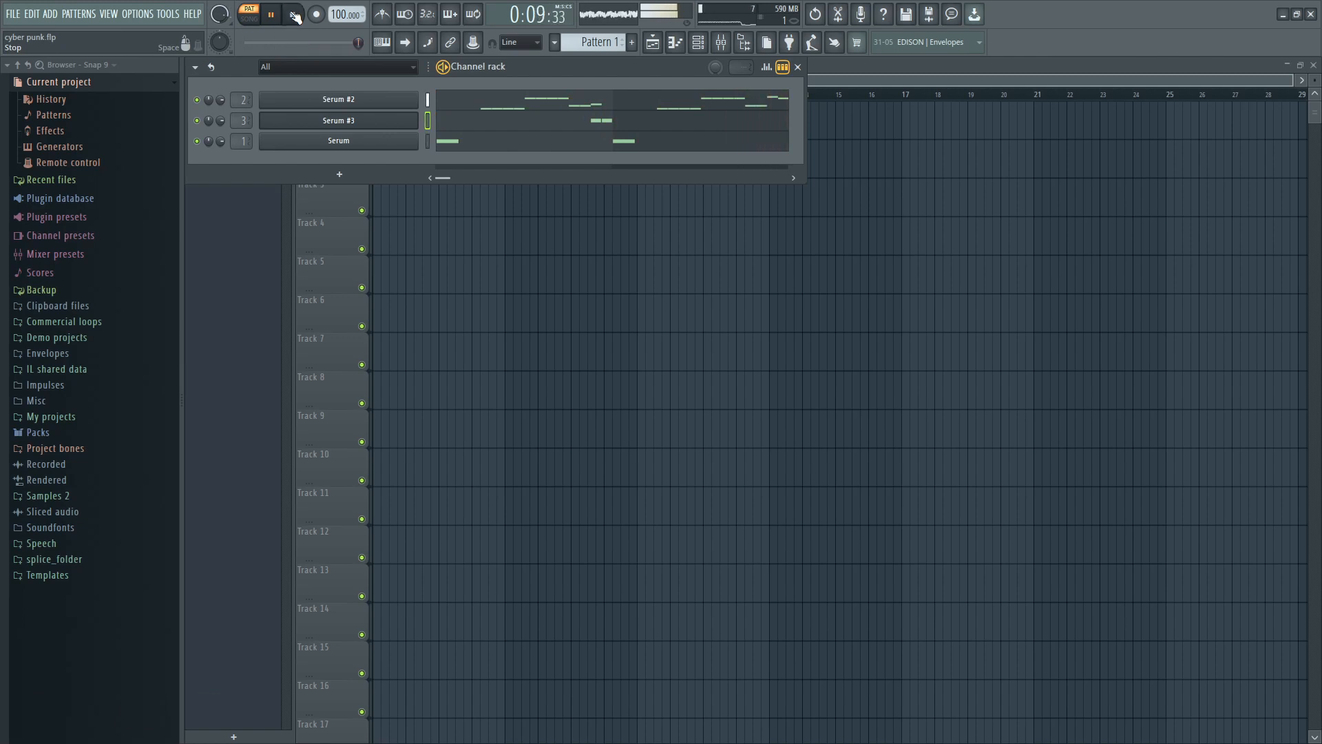
pyautogui.click(294, 15)
# - Open the Serum #2 channel and examine the oscillator, filter and envelope settings of its bass patch
pyautogui.click(345, 104)
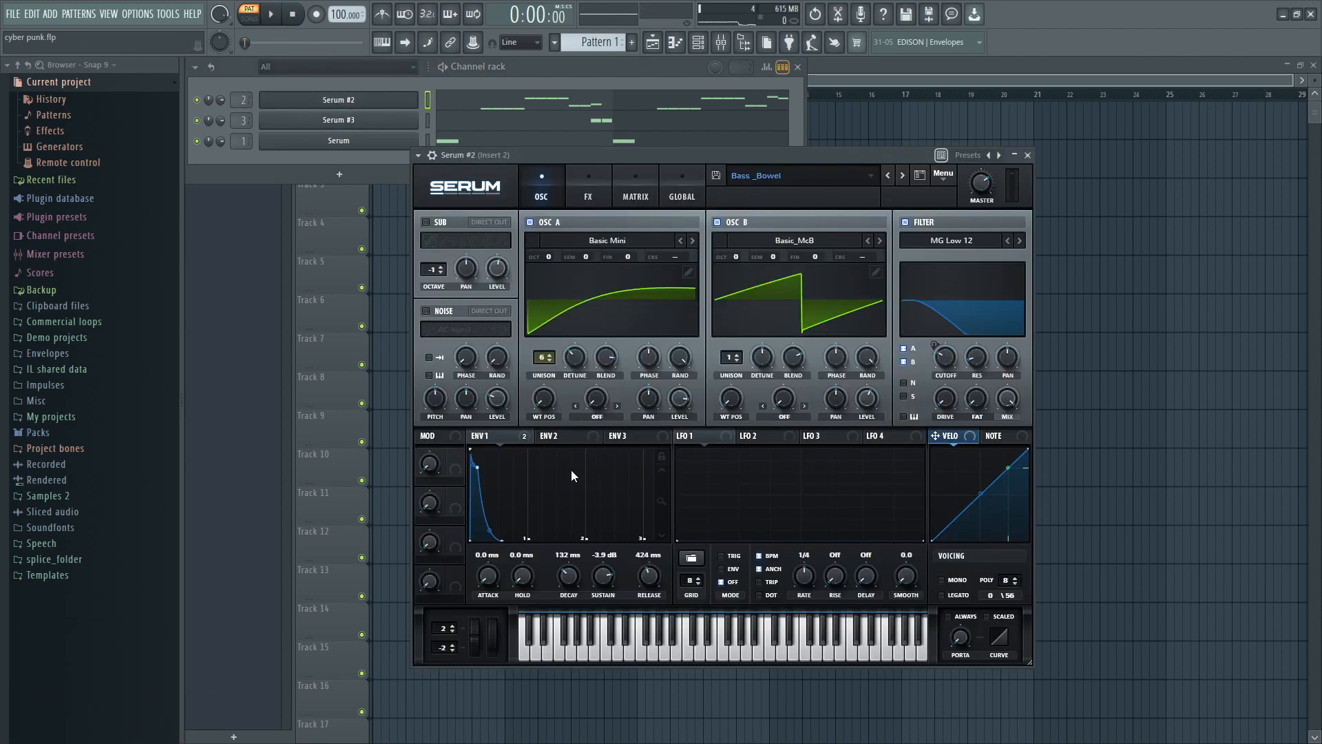
pyautogui.press('super+KP_Add')
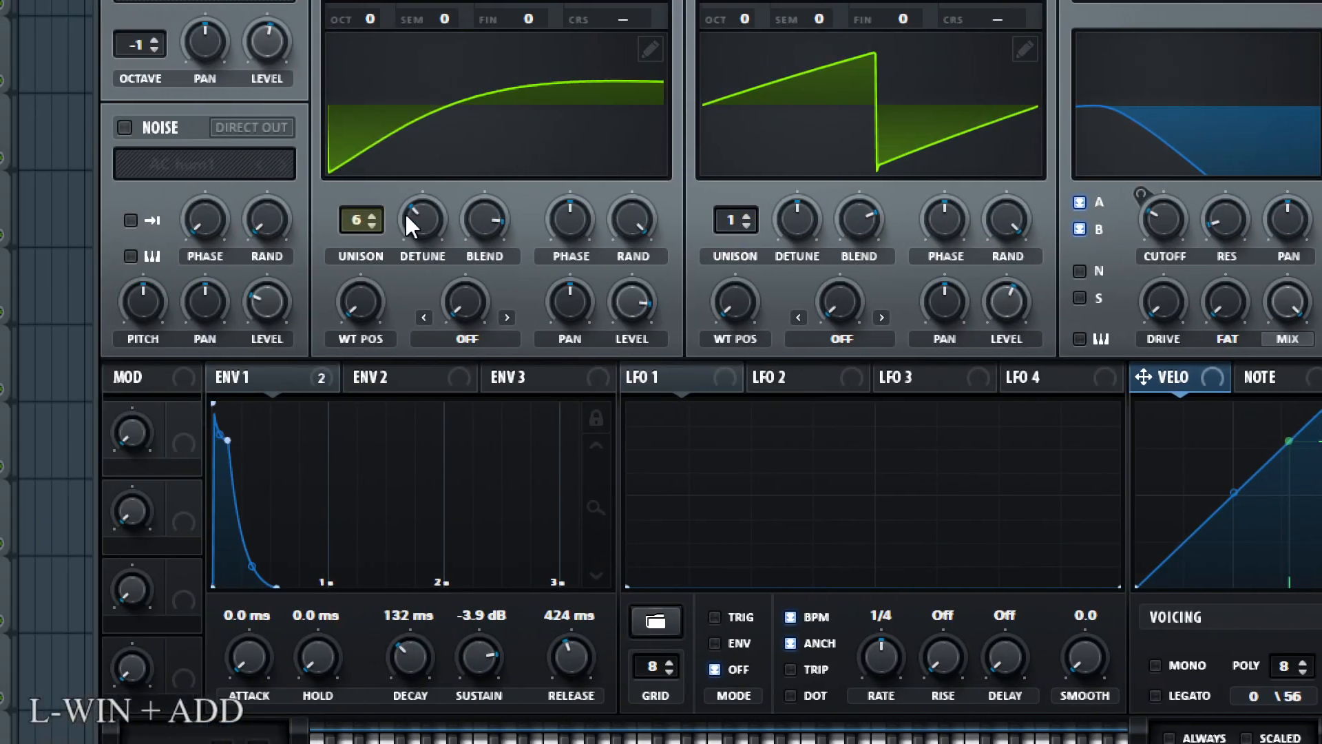
pyautogui.press('super+KP_Subtract')
# - Open the Serum #3 channel, look through OSC A's wavetable categories without choosing one, and show its FX page
pyautogui.click(388, 131)
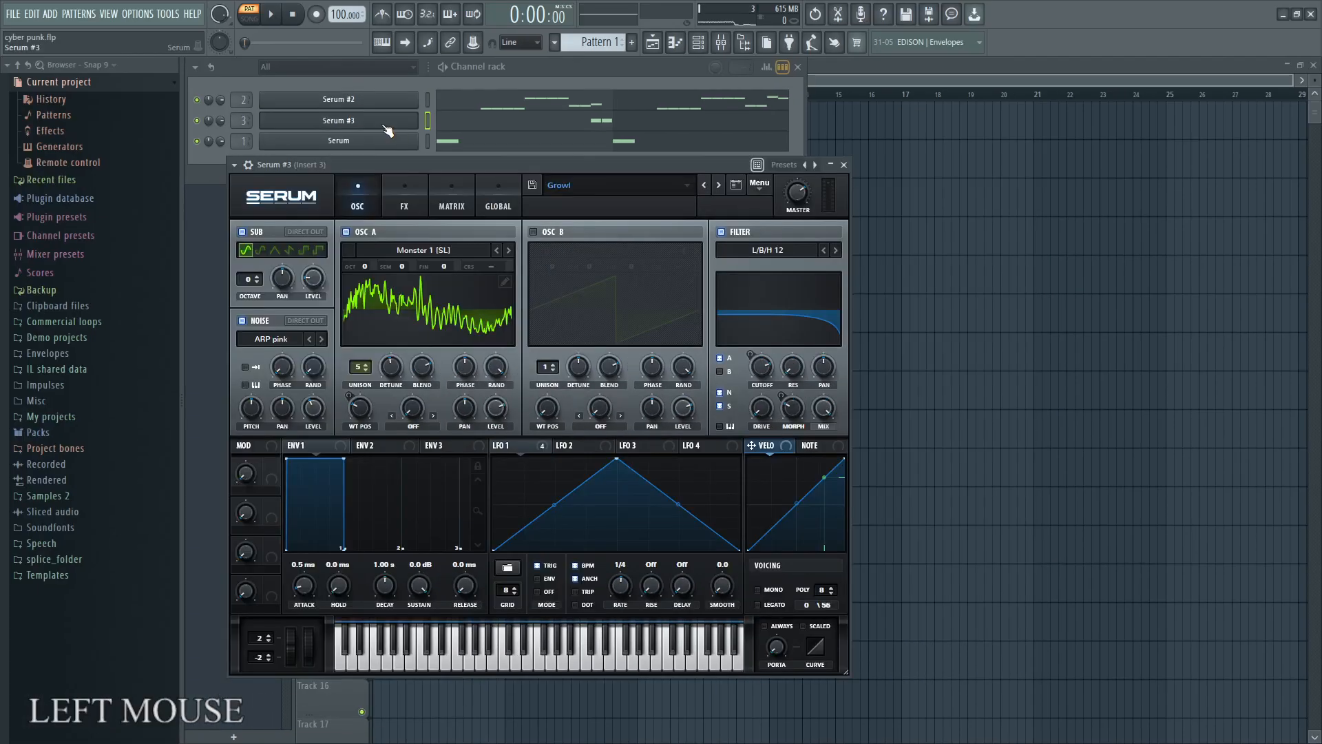
pyautogui.press('super+KP_Add')
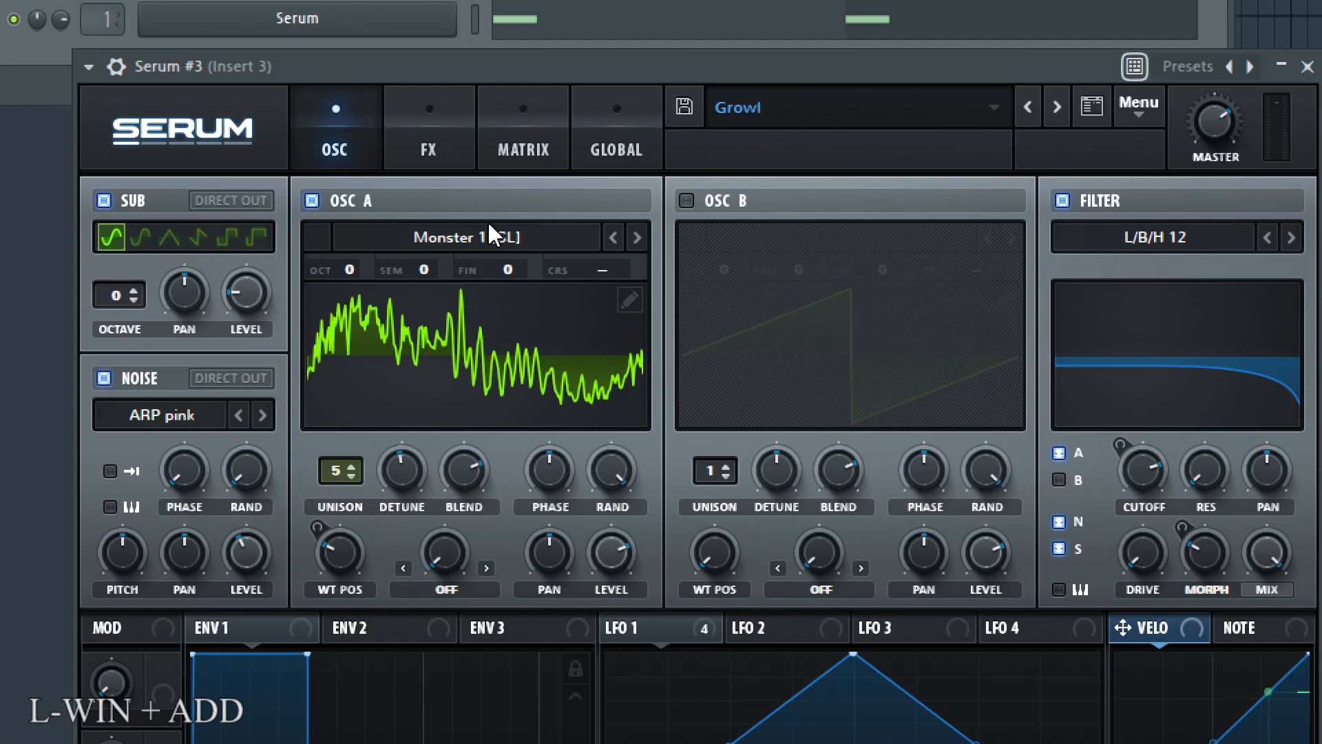
pyautogui.click(489, 225)
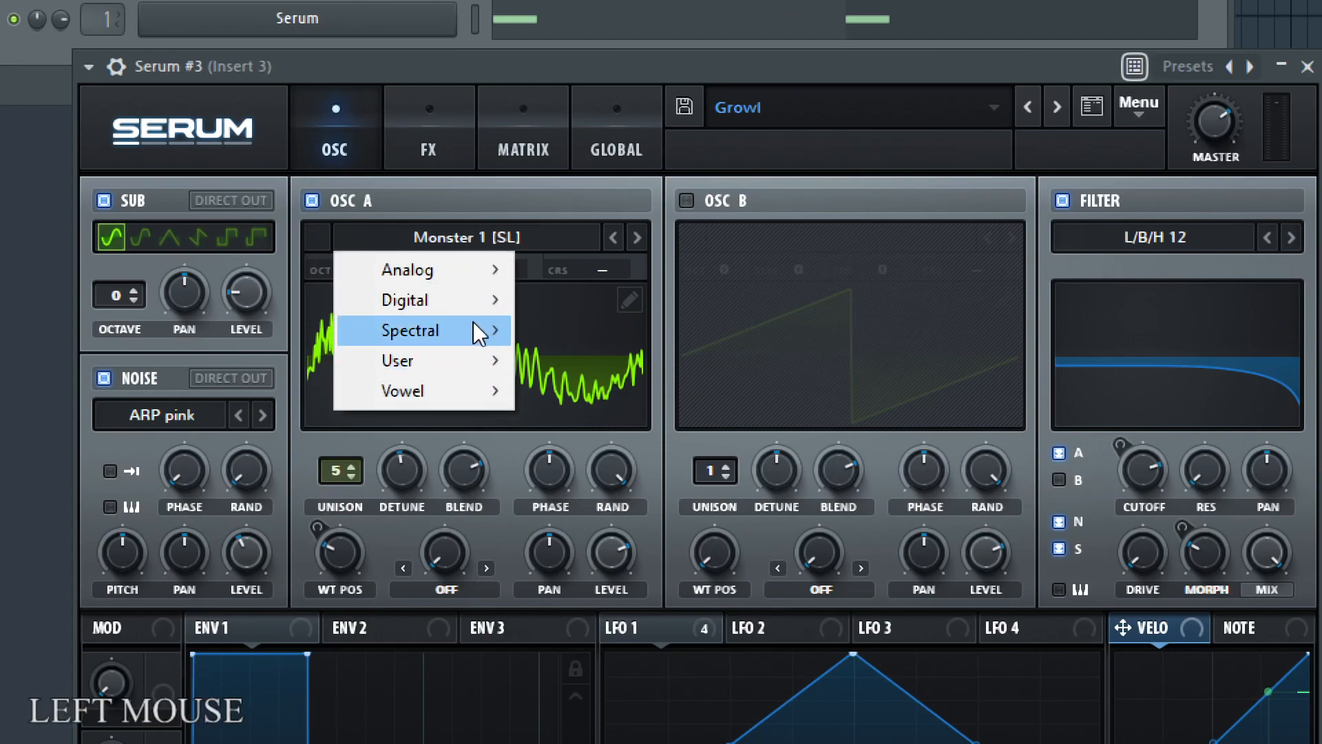
pyautogui.click(434, 131)
pyautogui.press('super+KP_Subtract')
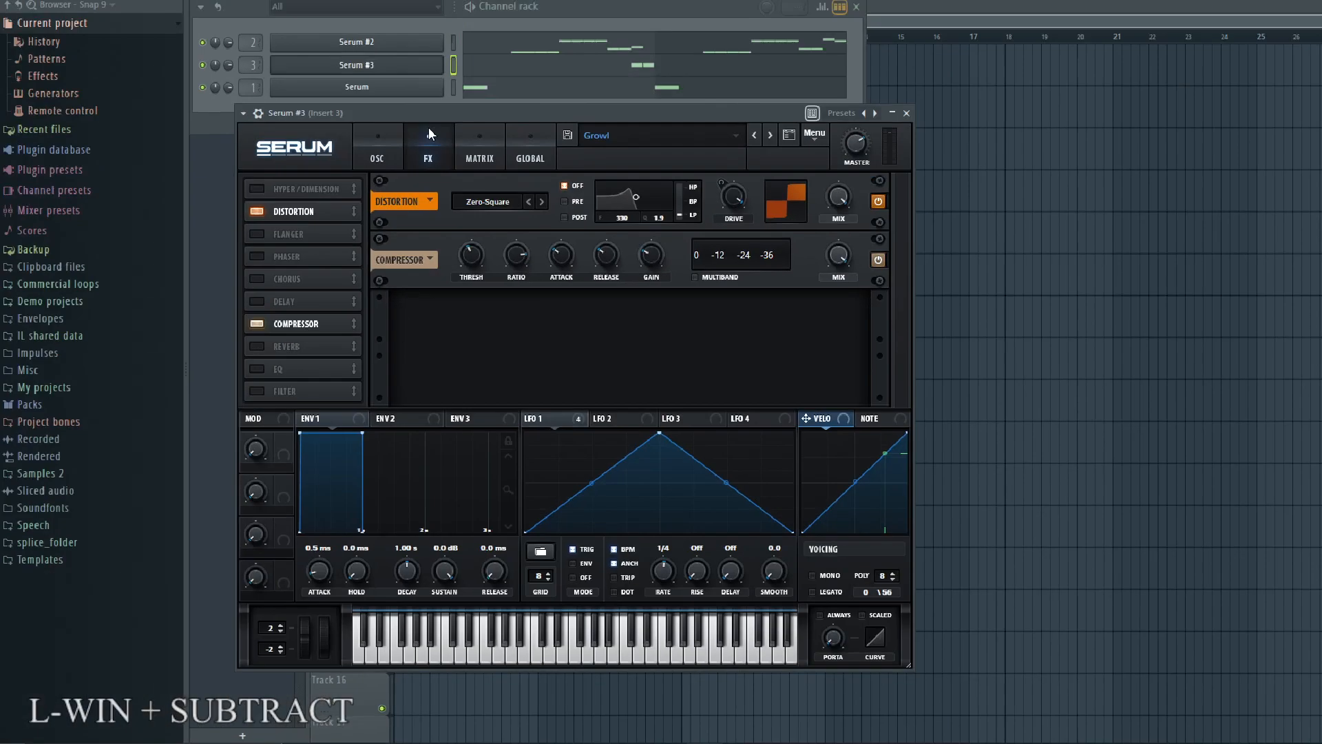
pyautogui.moveTo(405, 171); pyautogui.dragTo(406, 252)
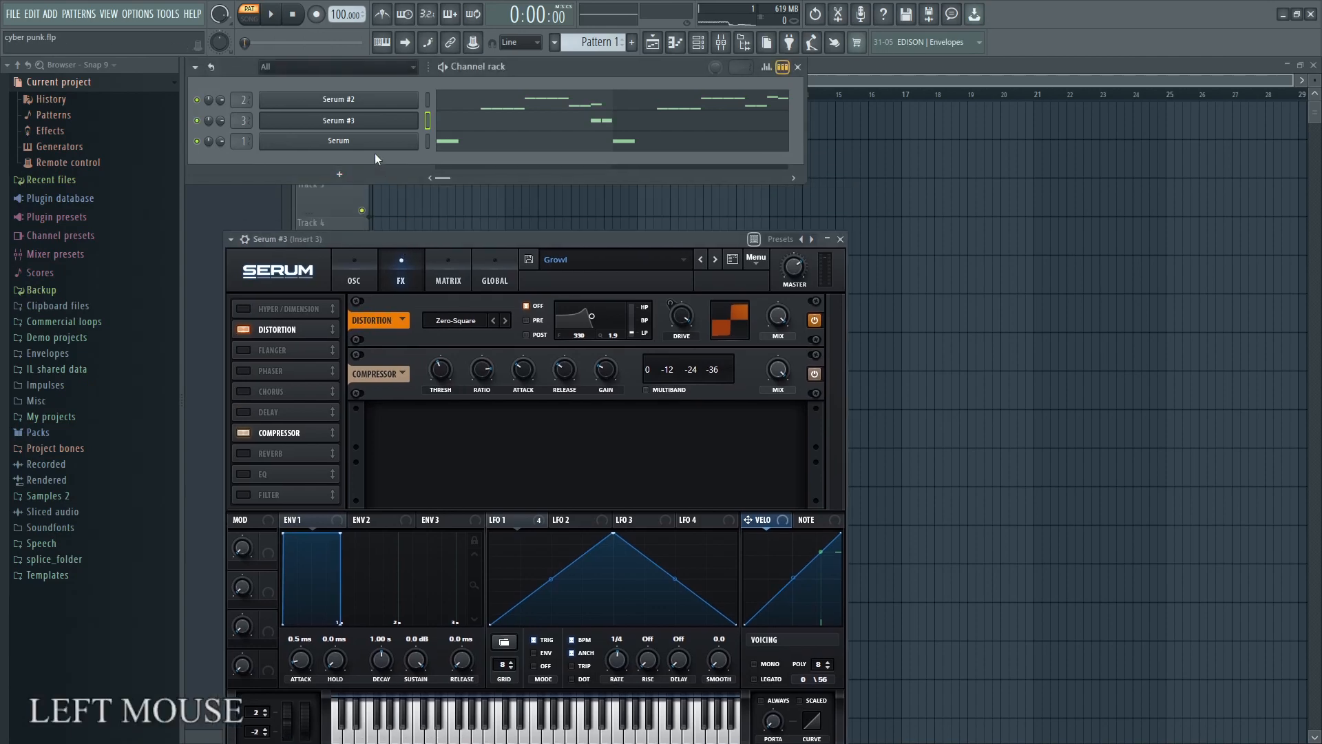
# - Open the Serum channel on Insert 1 and view its preset save dialog without saving
pyautogui.click(375, 144)
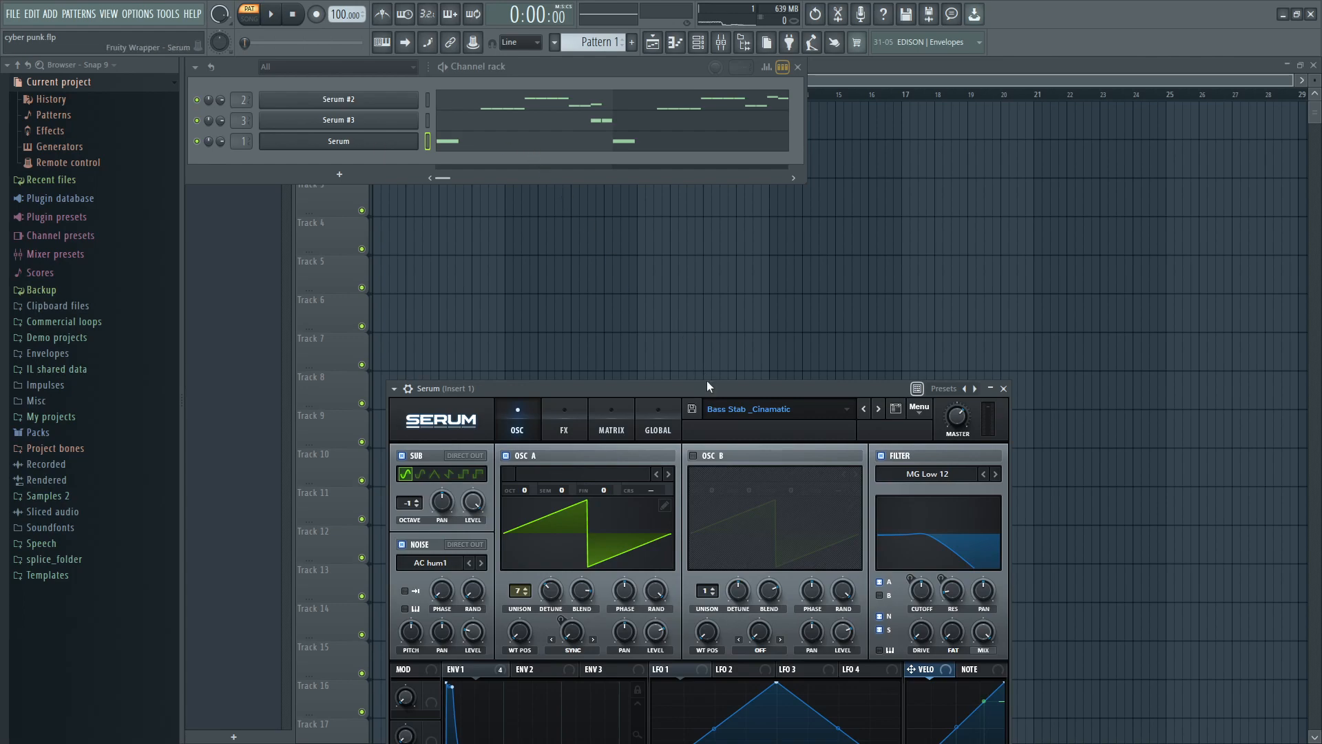
pyautogui.moveTo(708, 384); pyautogui.dragTo(706, 260)
pyautogui.press('super+KP_Add')
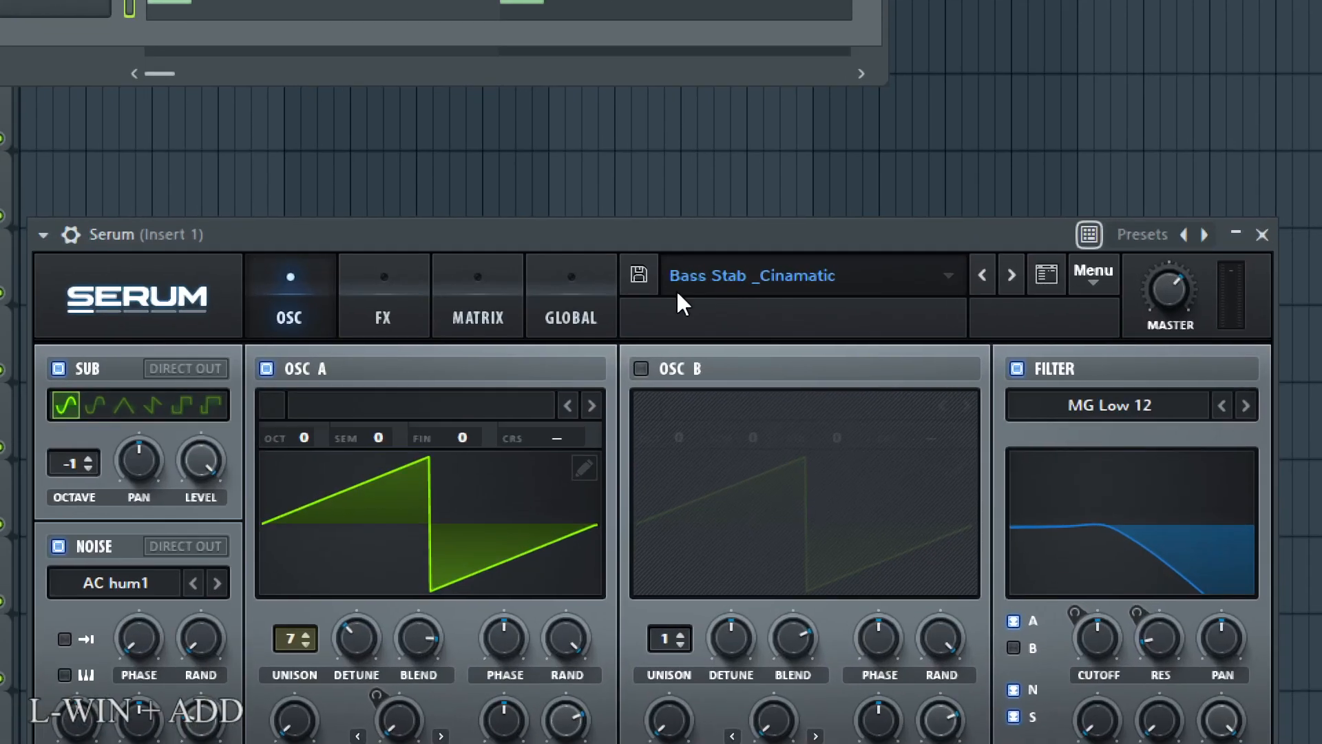
pyautogui.click(639, 274)
pyautogui.press('super+KP_Subtract')
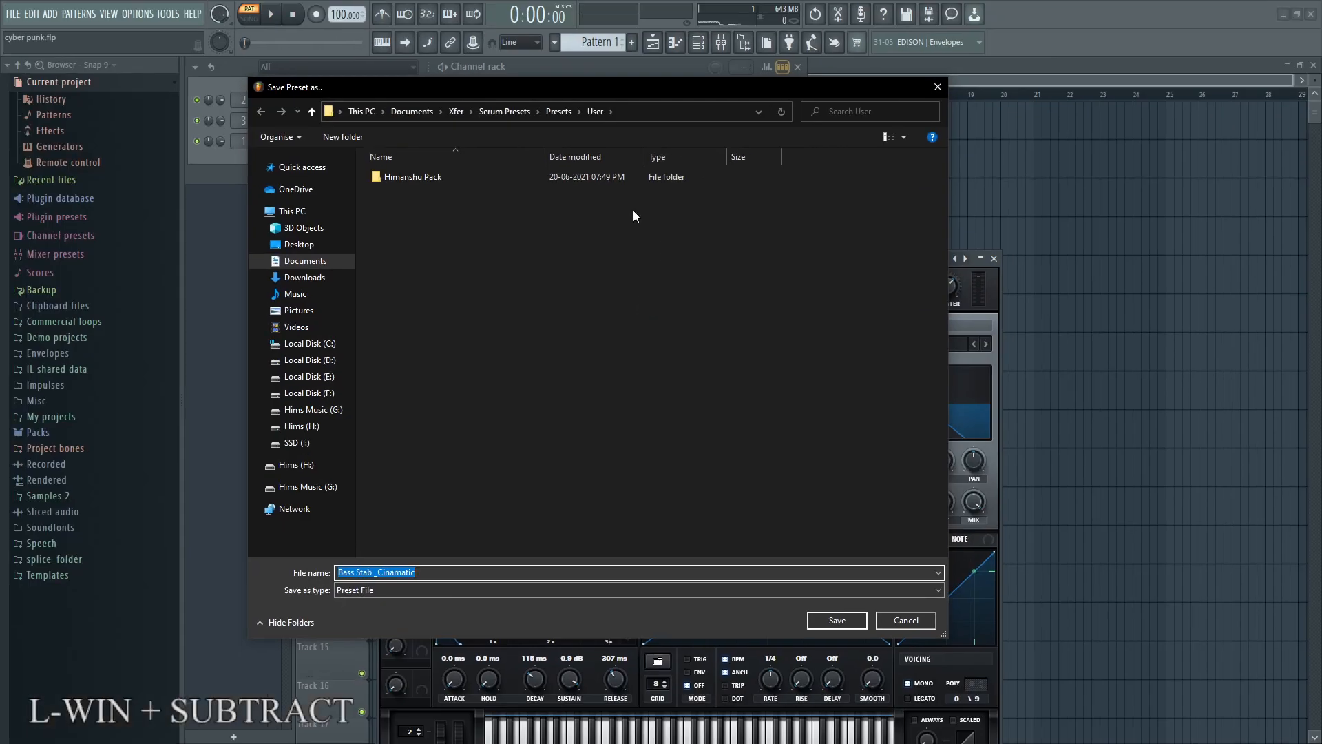
pyautogui.click(905, 622)
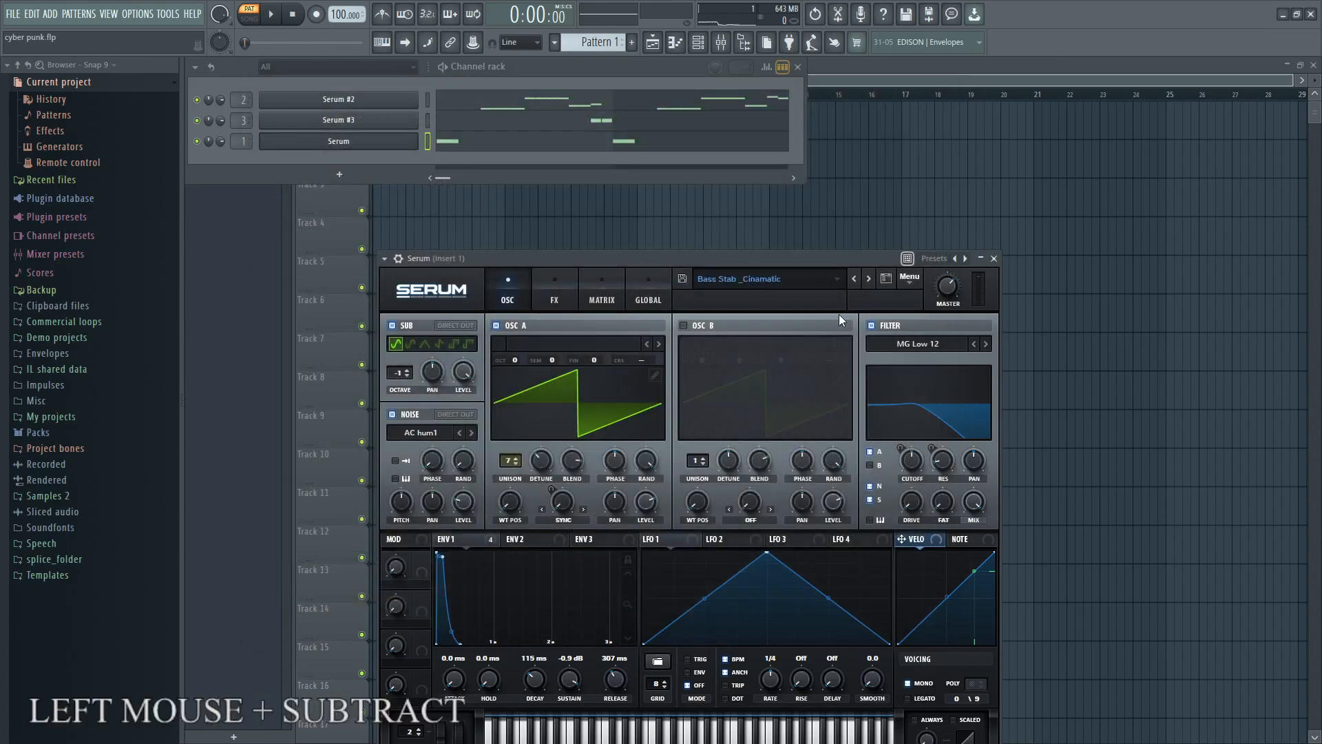
# - Look through Serum's preset categories and its main menu commands without choosing any
pyautogui.click(824, 285)
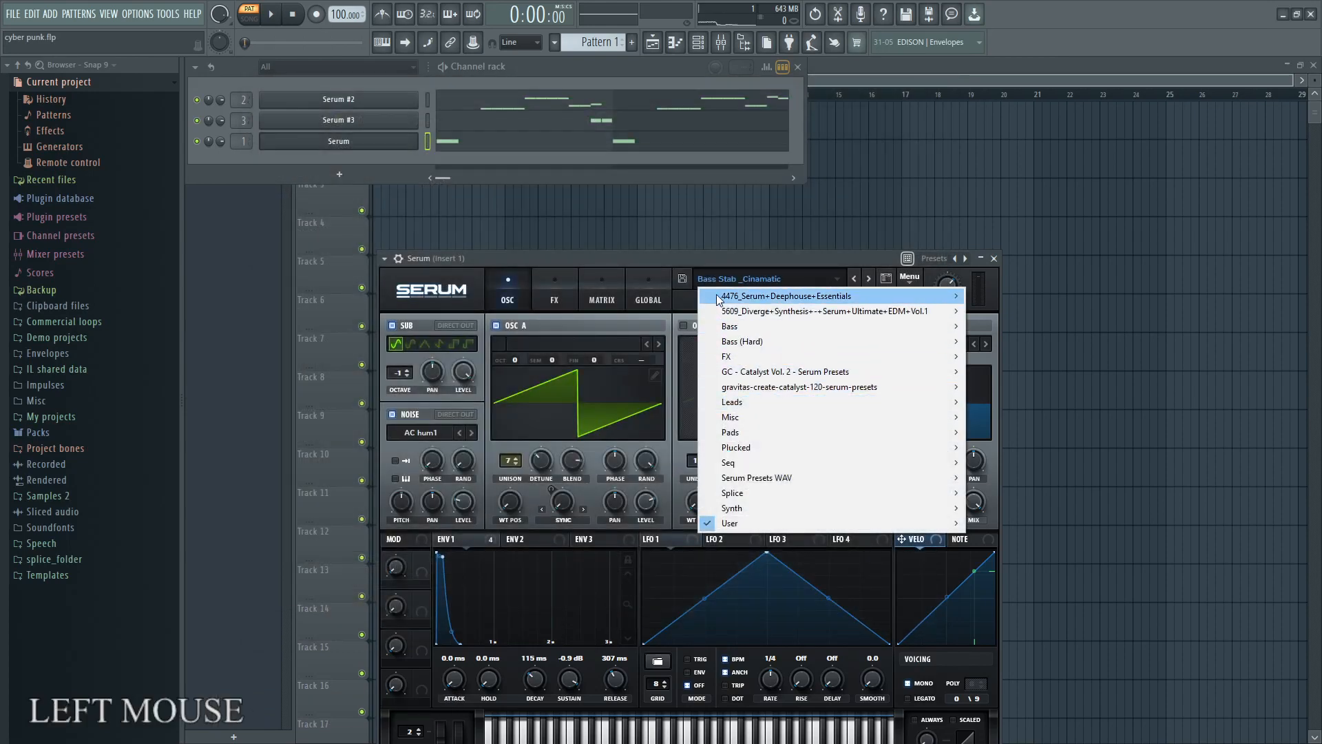
pyautogui.click(707, 259)
pyautogui.press('super+KP_Add')
pyautogui.click(908, 277)
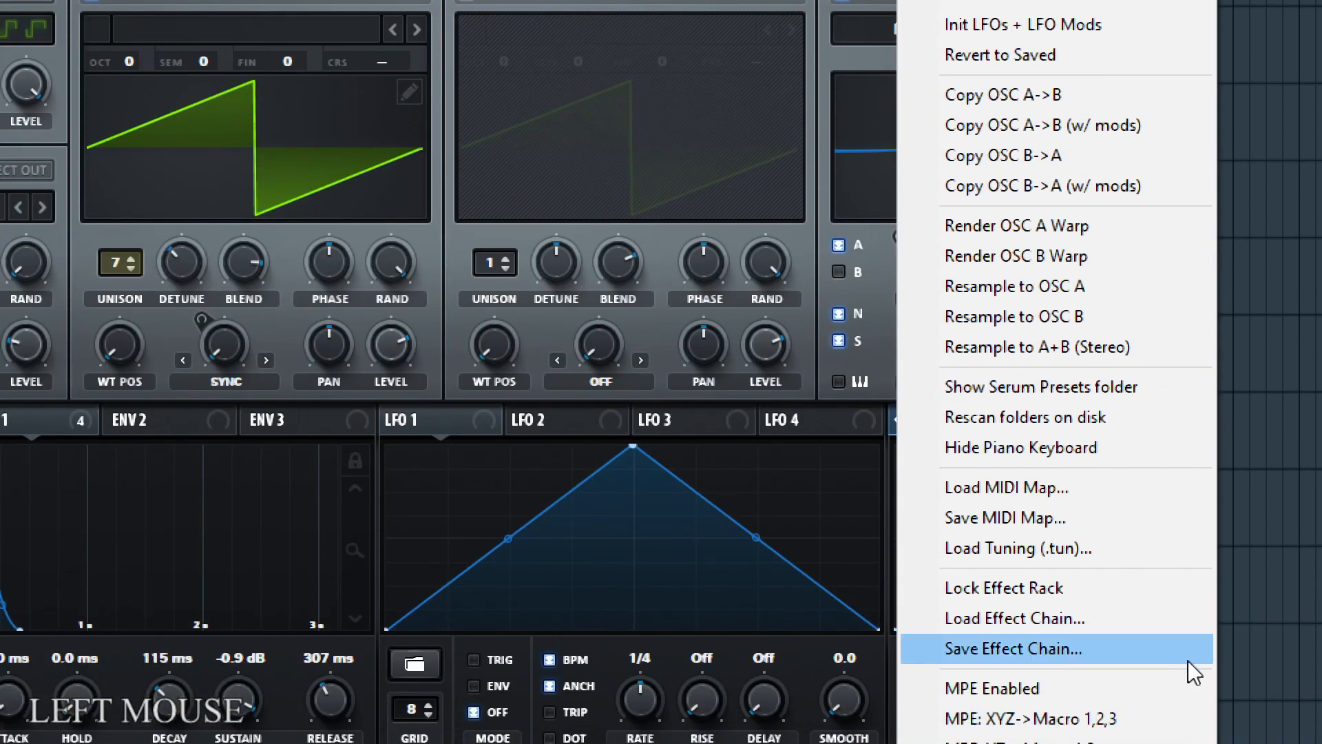
pyautogui.press('super+KP_Subtract')
pyautogui.click(854, 271)
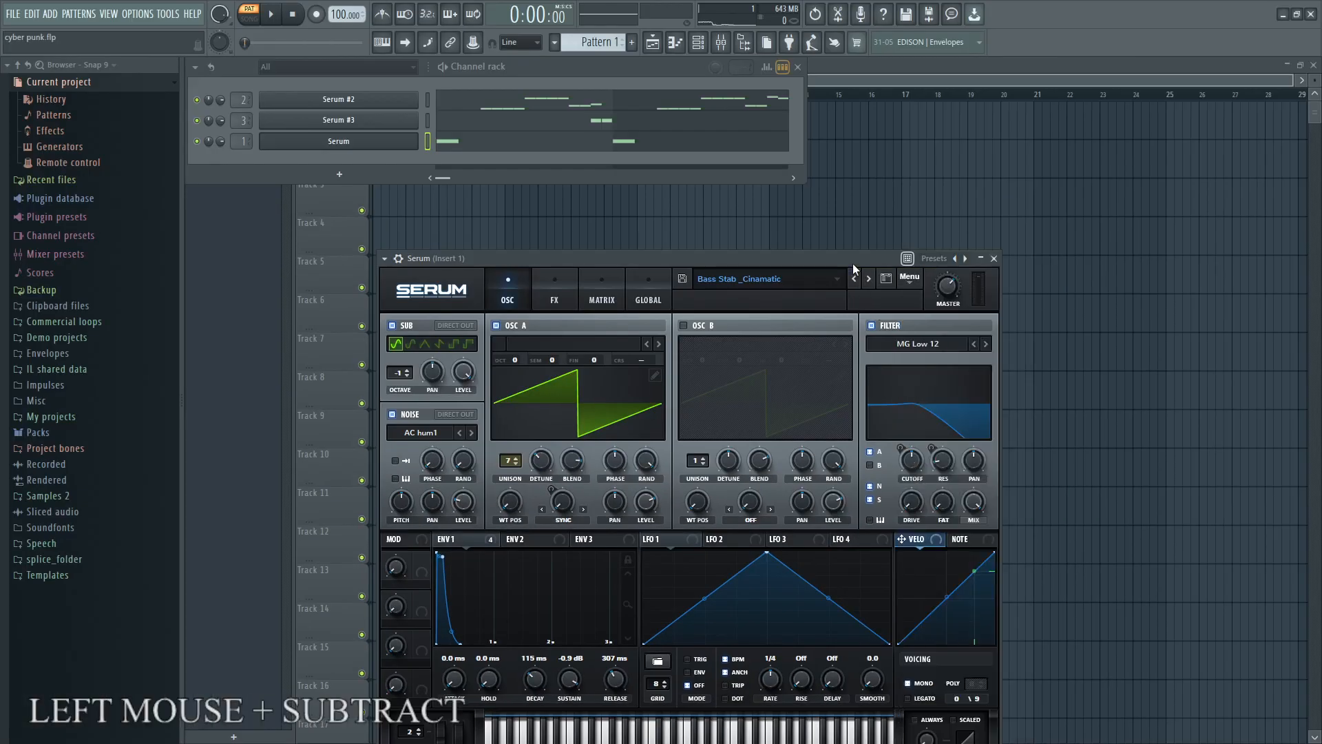
# - Reset the Serum channel on Insert 1 with Init Preset and view the description of its Master volume
pyautogui.click(908, 279)
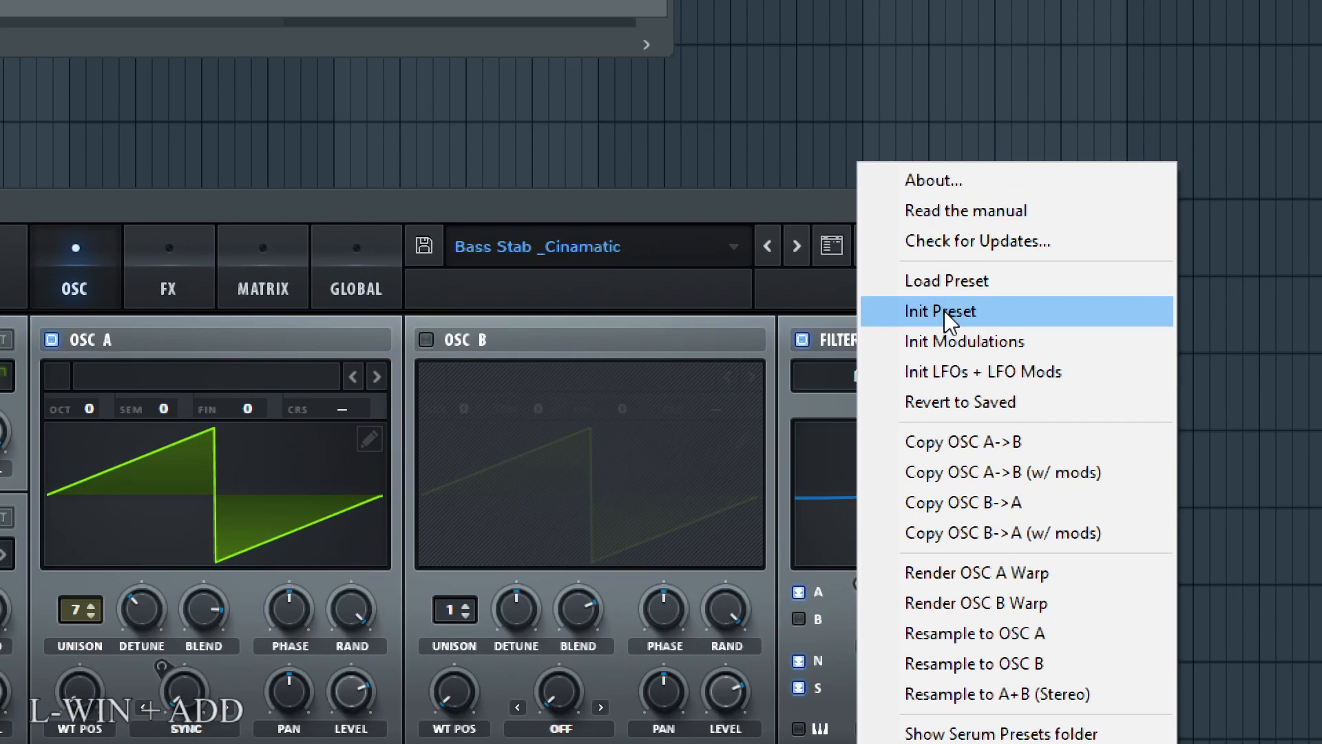
pyautogui.click(942, 312)
pyautogui.press('super+minus')
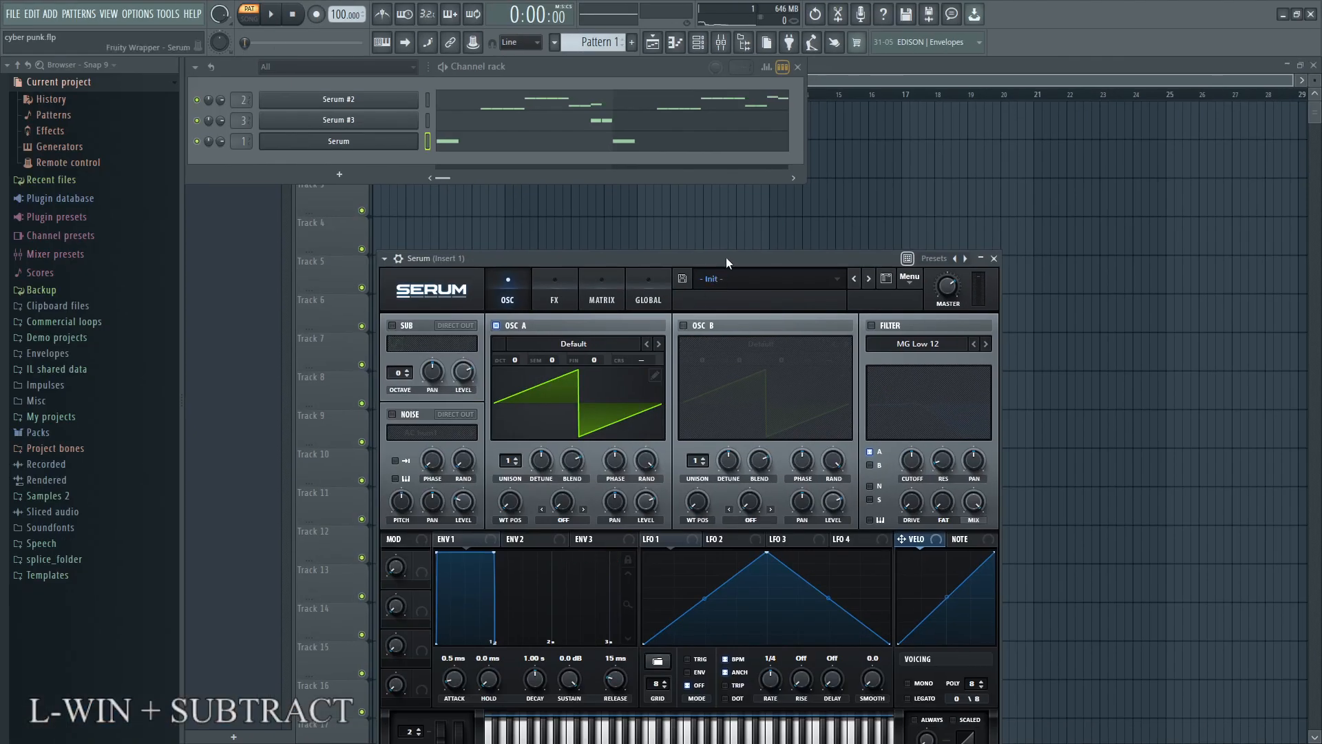
pyautogui.moveTo(726, 262); pyautogui.dragTo(721, 143)
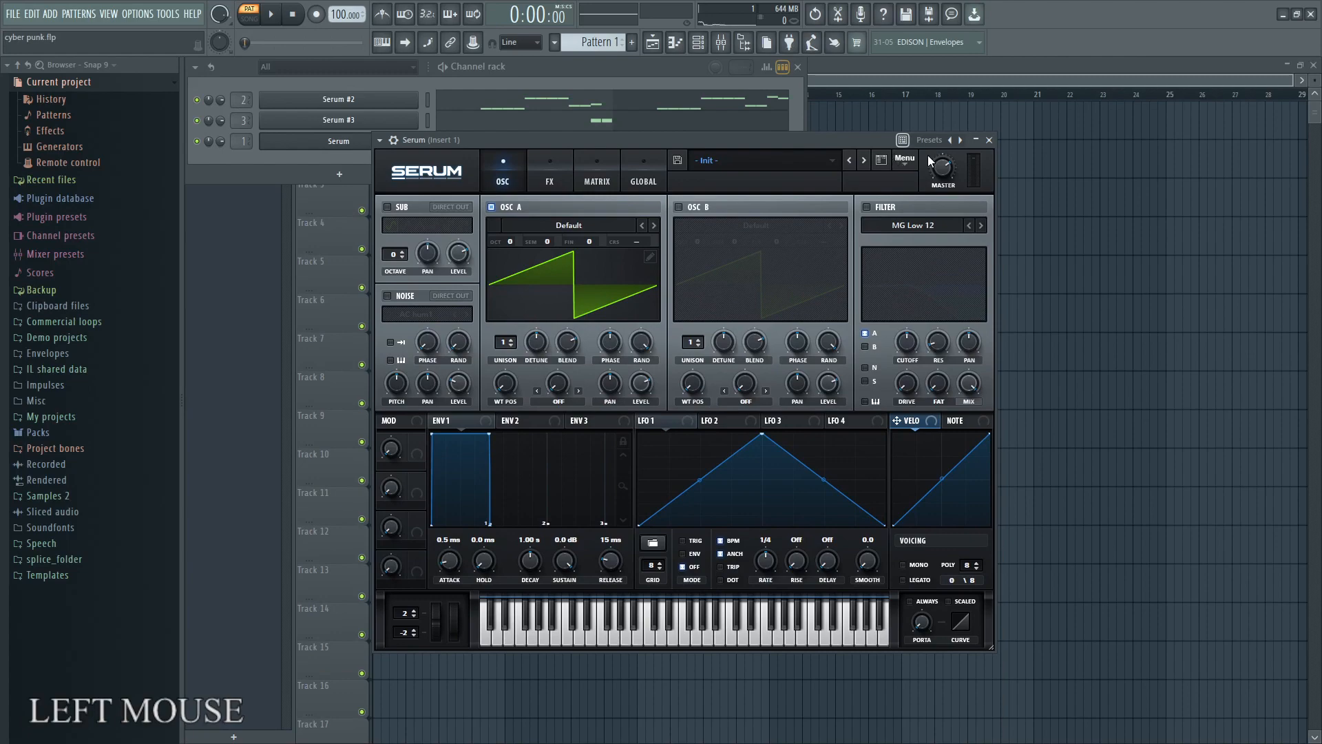
pyautogui.press('super+plus')
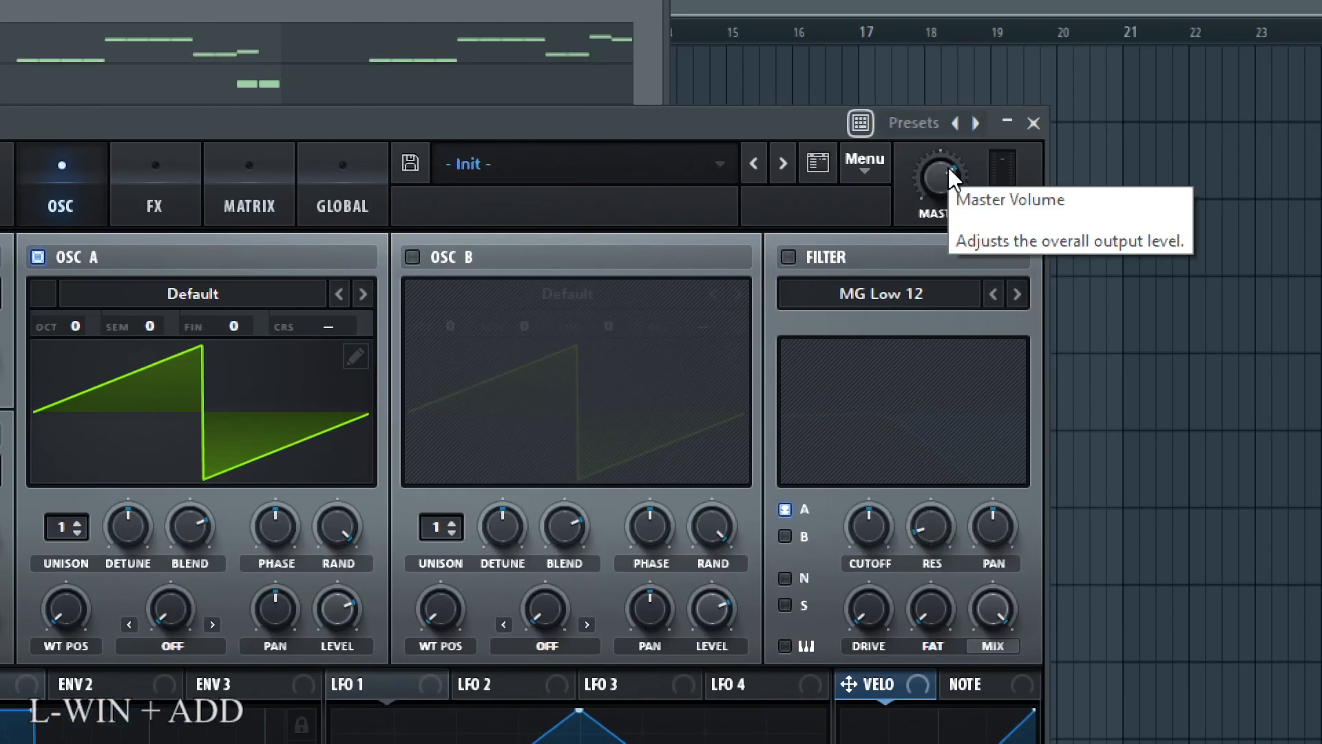
pyautogui.press('super+minus')
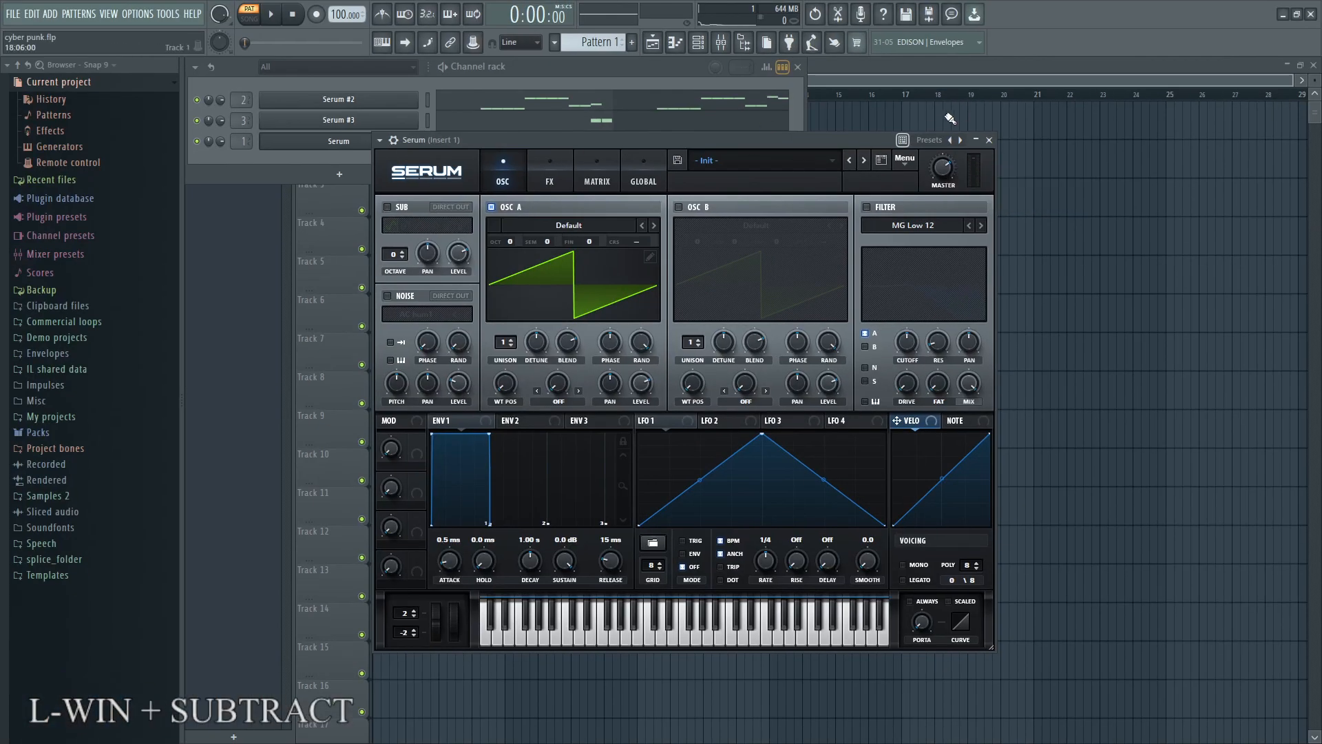